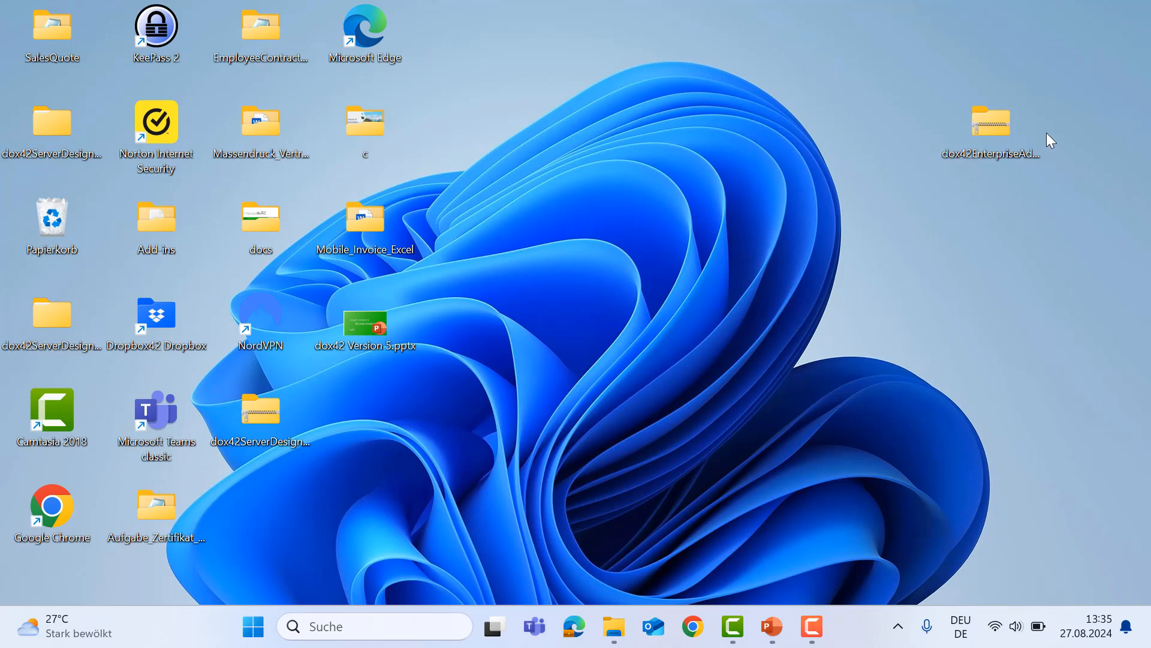
Extract the dox42EnterpriseAddInV5.0.0.15.zip archive from the desktop into its own folder
{"action": "left_click_drag", "start_coordinate": [1001, 125], "coordinate": [833, 88]}
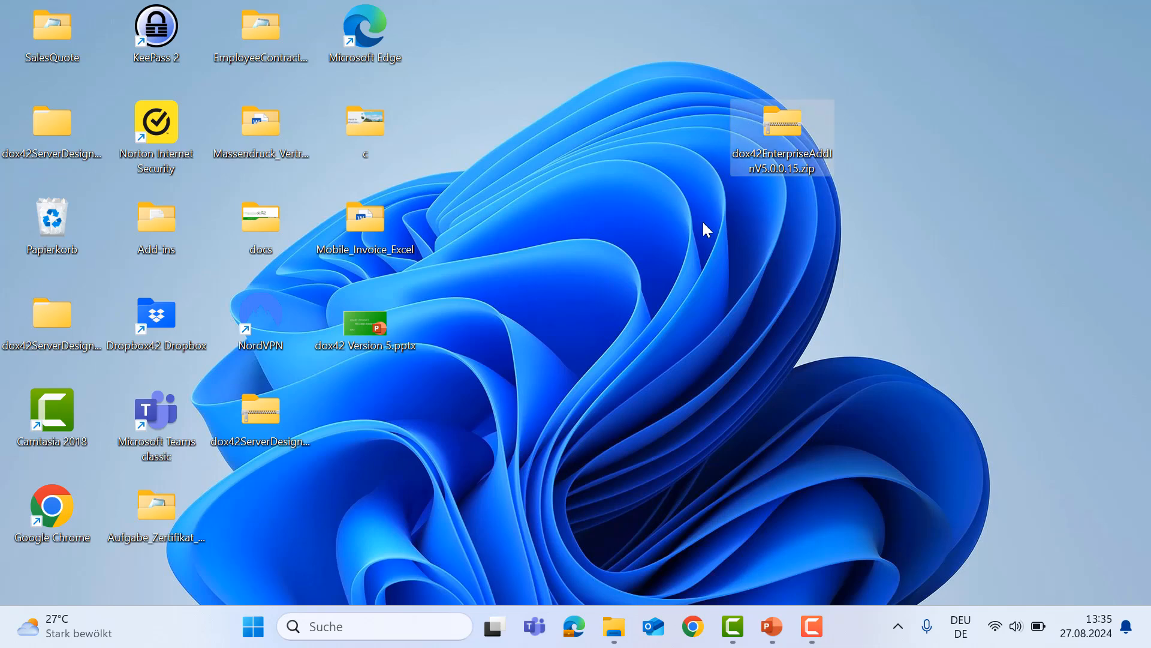
{"action": "right_click", "coordinate": [793, 117]}
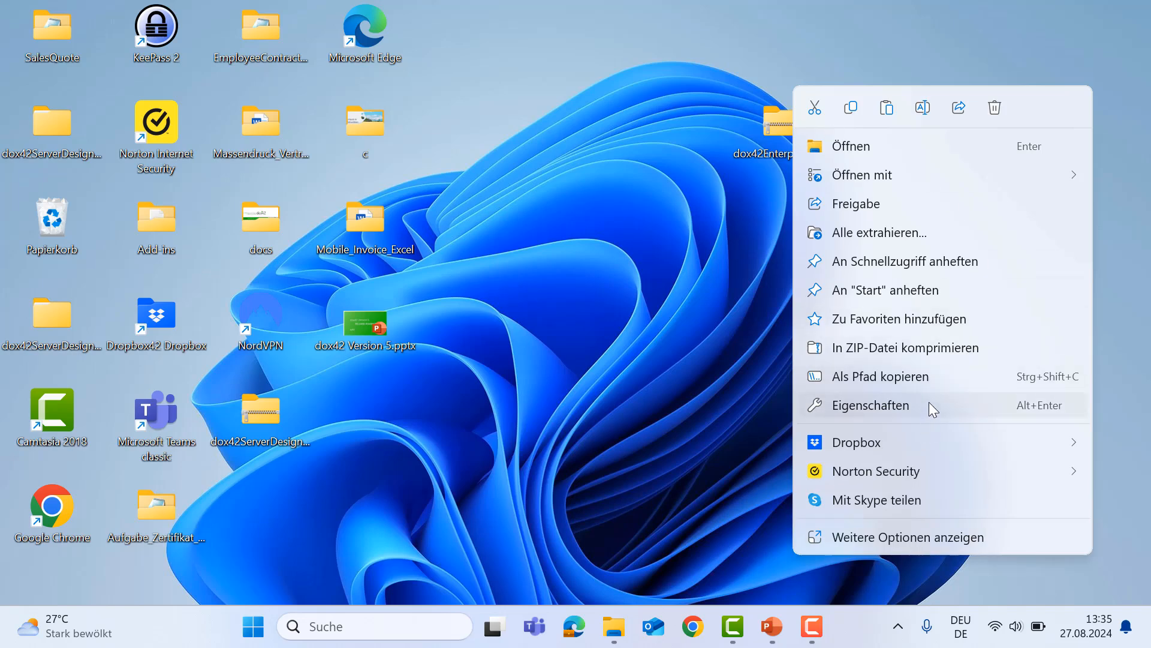
{"action": "left_click", "coordinate": [890, 239]}
{"action": "left_click", "coordinate": [687, 503]}
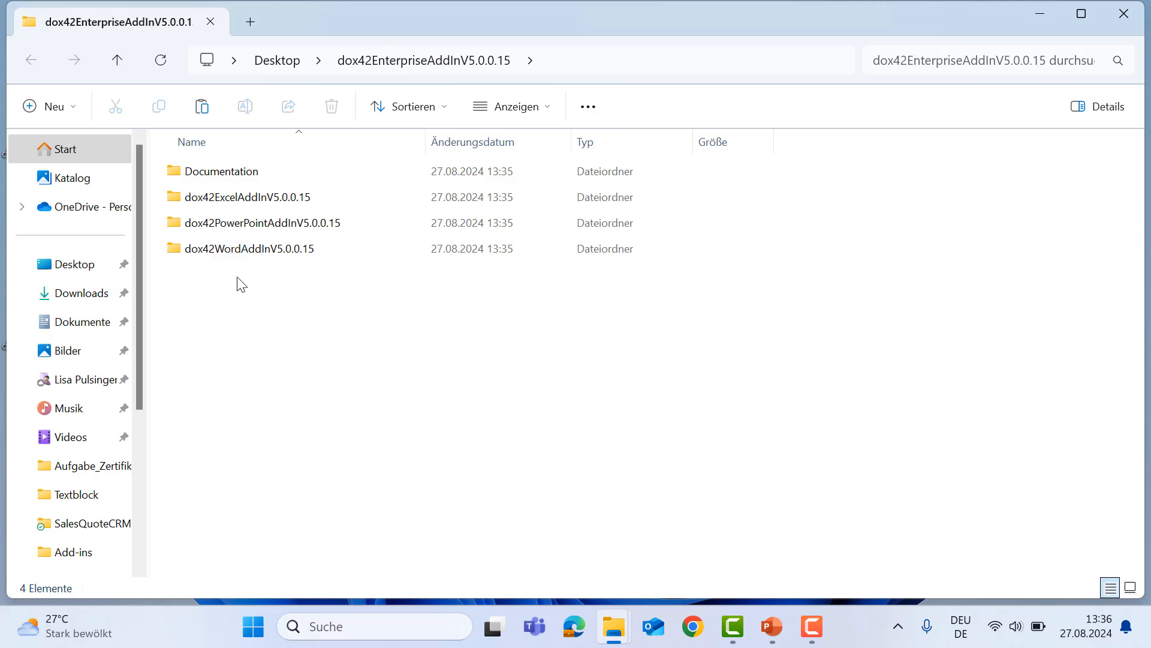
Run setup.exe from the dox42WordAddInV5.0.0.15 folder and install the dox42 Word Add-In, closing the installer at the end
{"action": "double_click", "coordinate": [219, 257]}
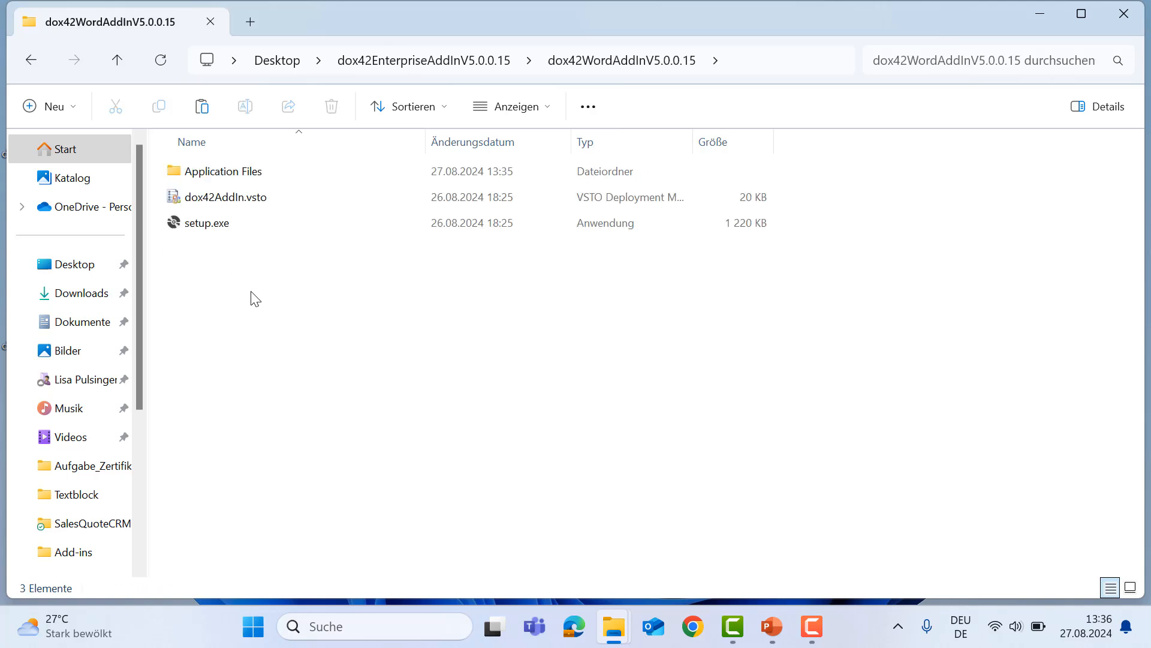
{"action": "left_click", "coordinate": [232, 232]}
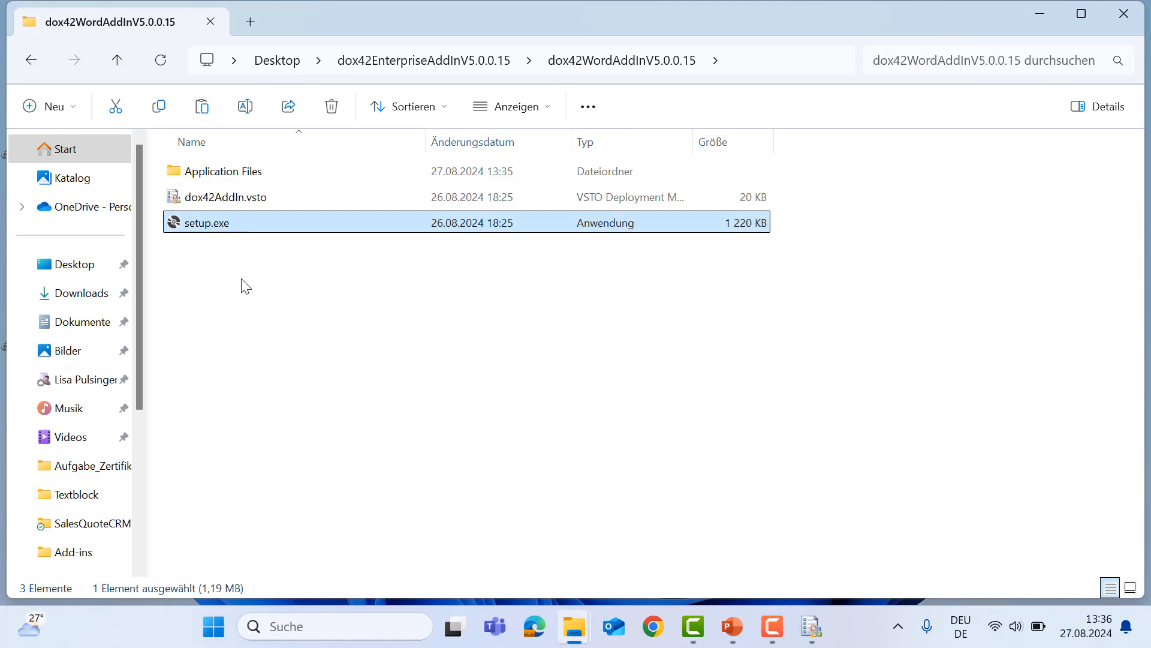
{"action": "left_click", "coordinate": [819, 626]}
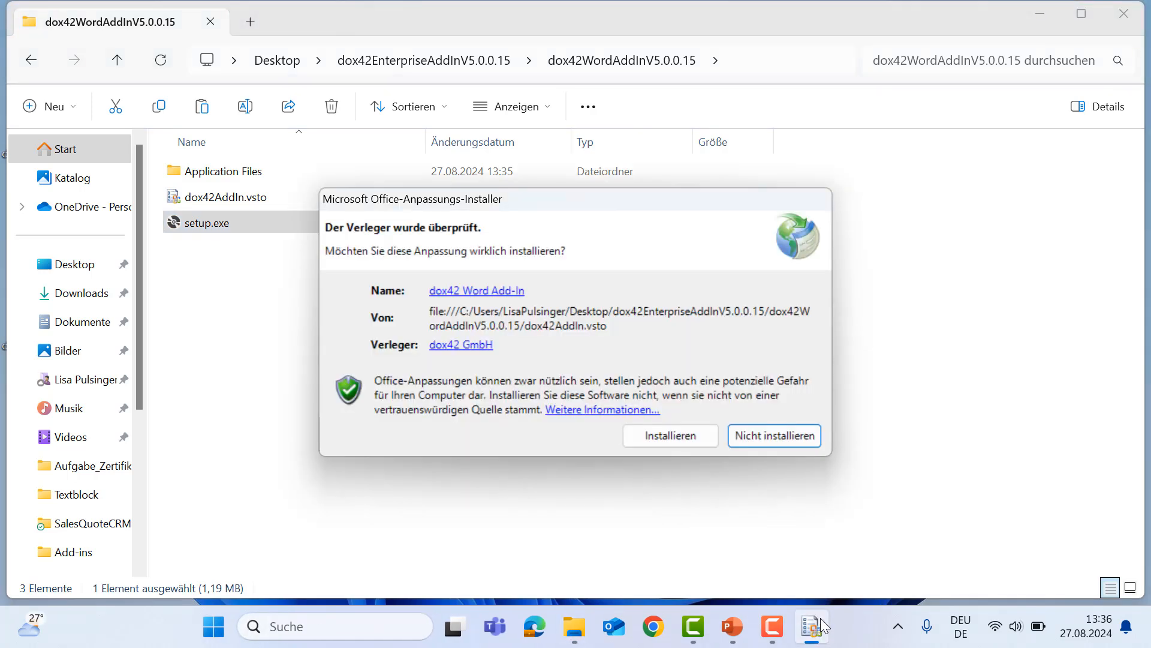
{"action": "left_click", "coordinate": [700, 443]}
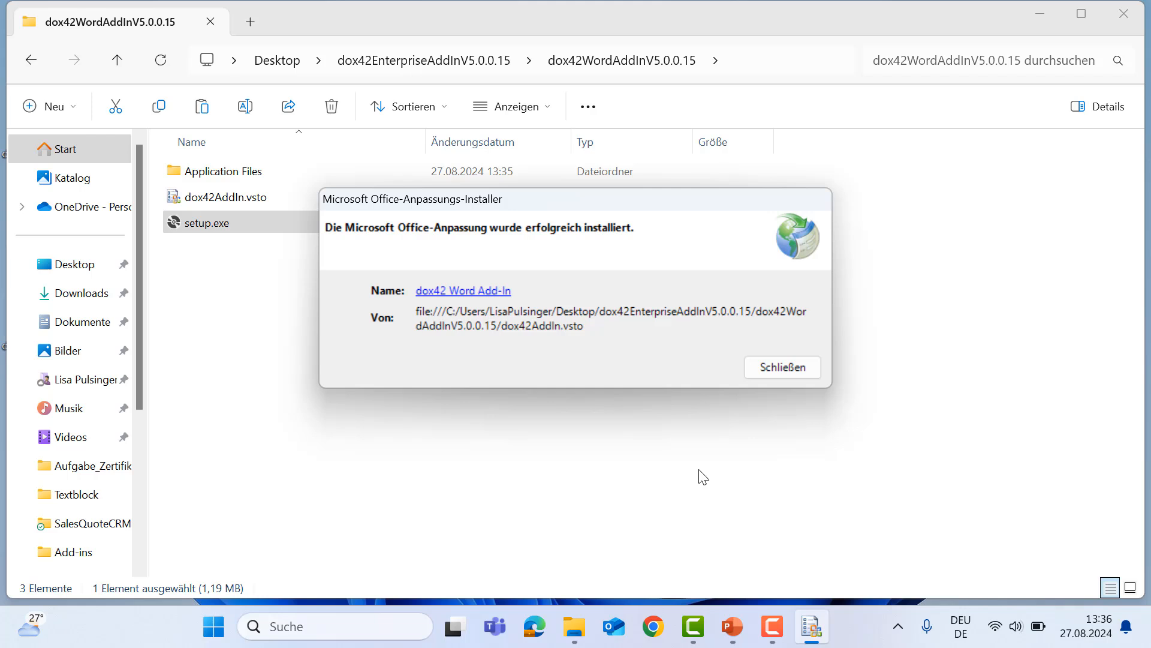
{"action": "left_click", "coordinate": [803, 373]}
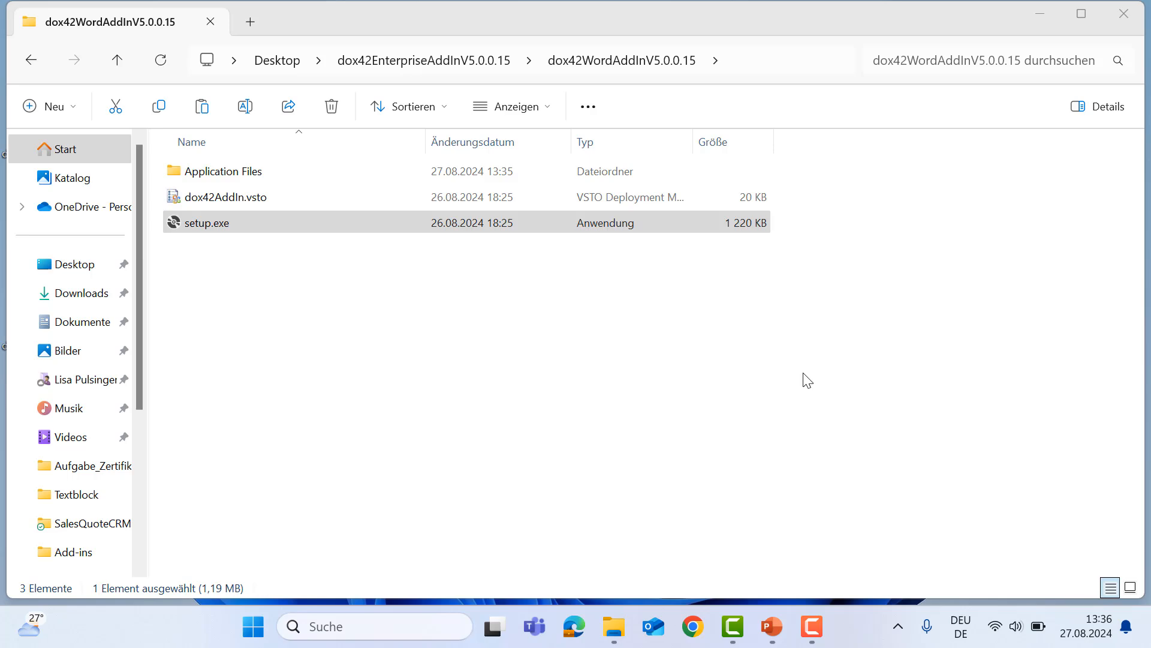
Search for and launch Word, and create a blank document
{"action": "left_click", "coordinate": [381, 618]}
{"action": "type", "text": "word"}
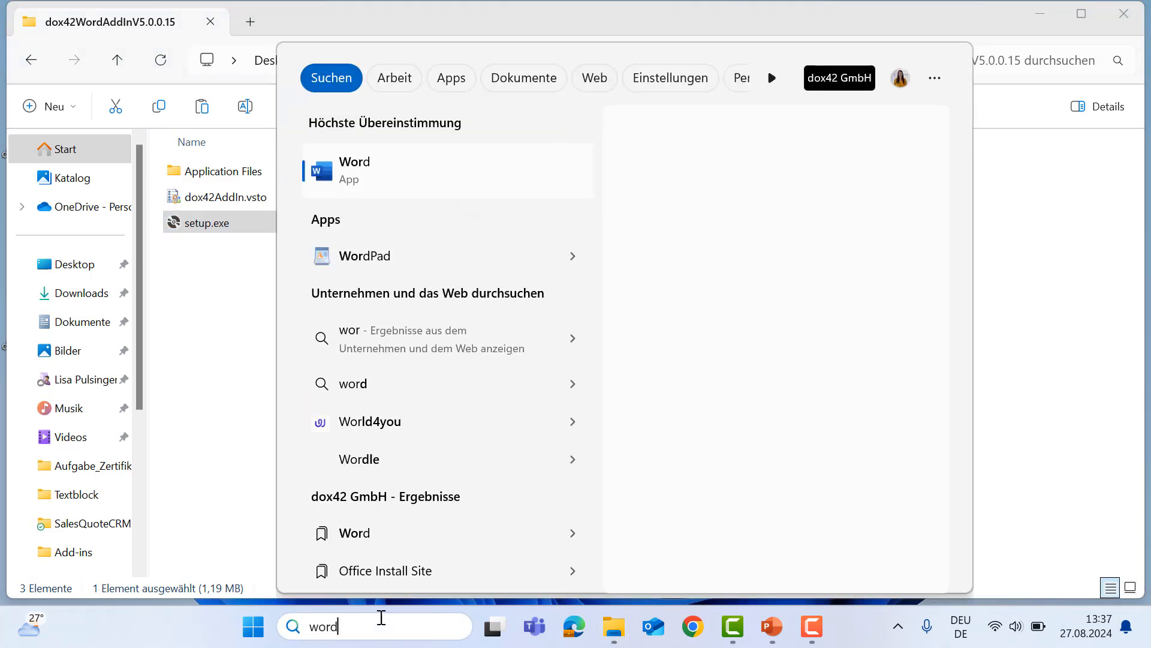
{"action": "left_click", "coordinate": [445, 168]}
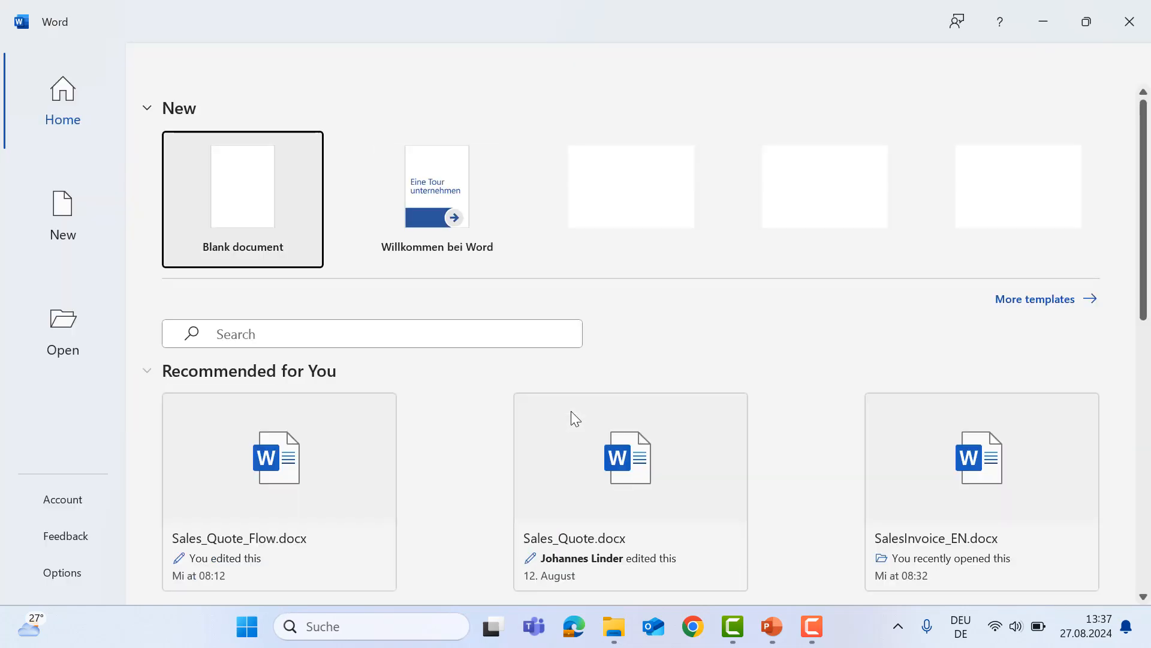
{"action": "left_click", "coordinate": [275, 250]}
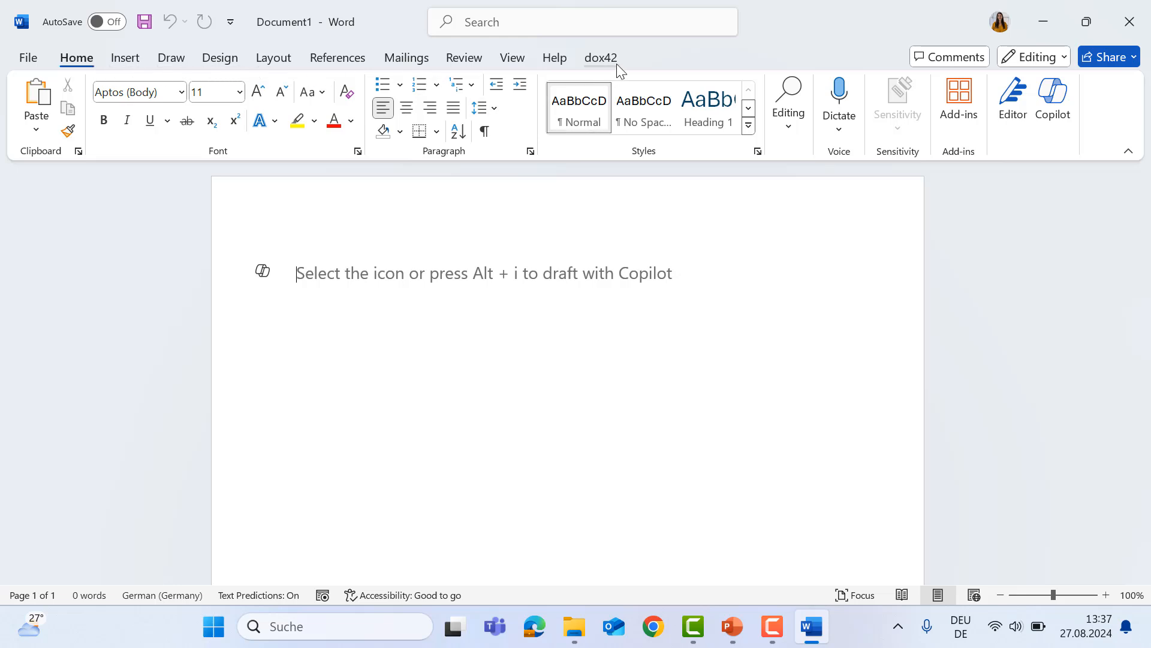
Review the dox42 add-in's license activation details and close the dialog
{"action": "left_click", "coordinate": [600, 57]}
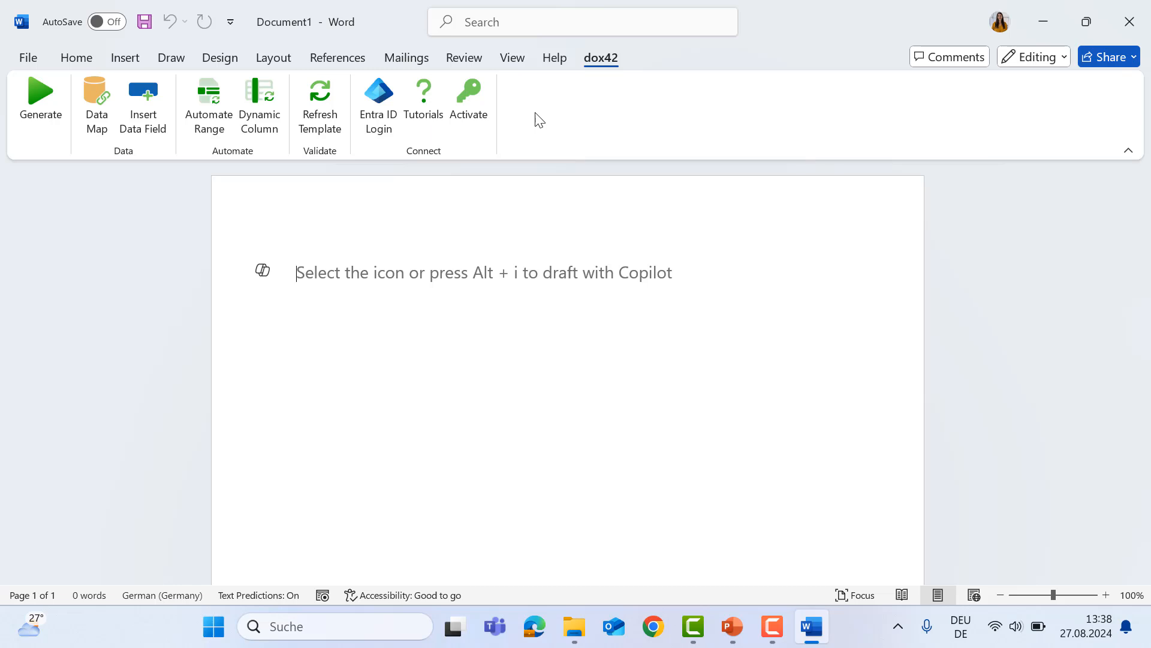
{"action": "left_click", "coordinate": [481, 132]}
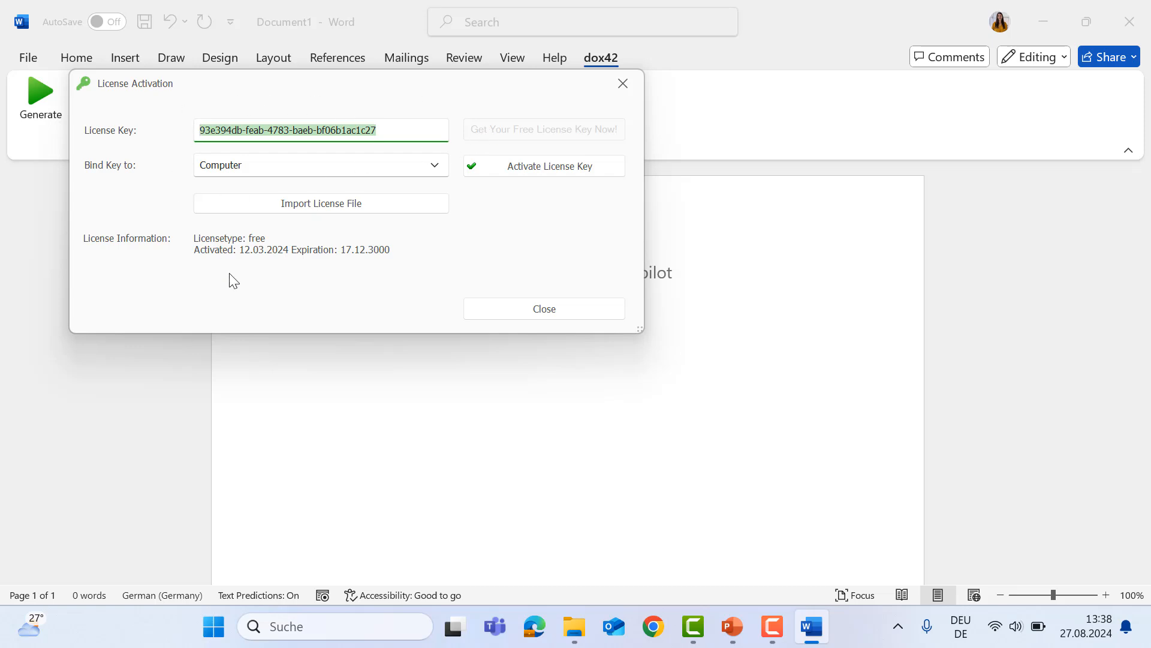
{"action": "left_click", "coordinate": [617, 95]}
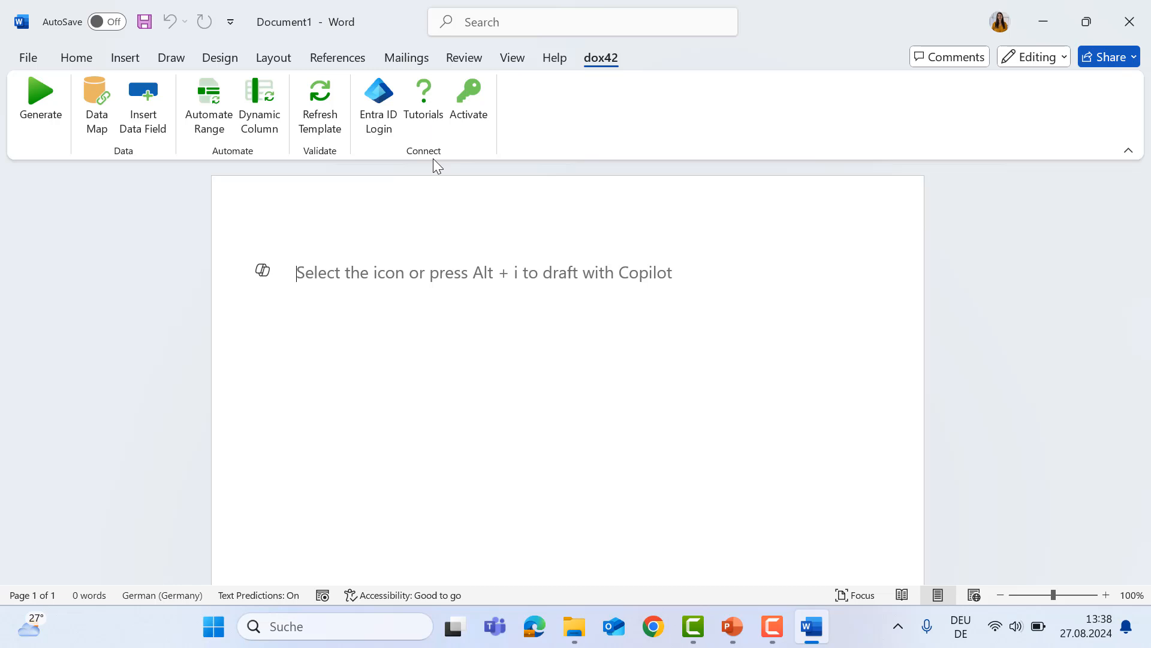
Open the dox42 tutorials pane, look through its video tutorials and return to the welcome page
{"action": "left_click", "coordinate": [432, 127]}
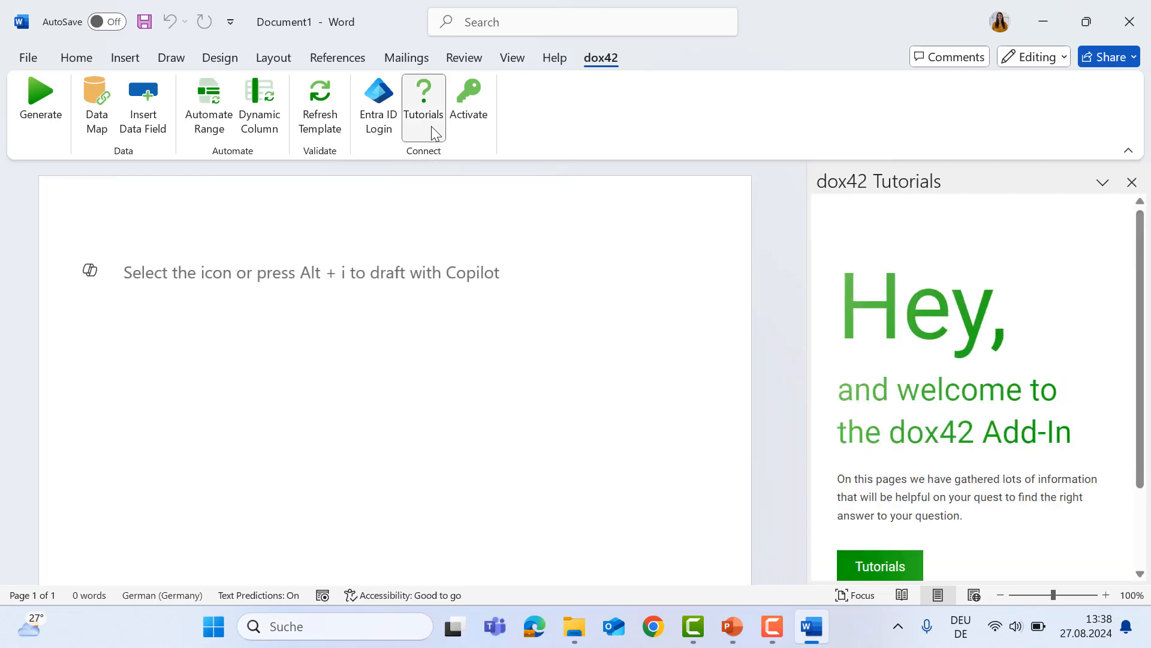
{"action": "scroll", "coordinate": [1092, 379], "scroll_direction": "down", "scroll_amount": 2}
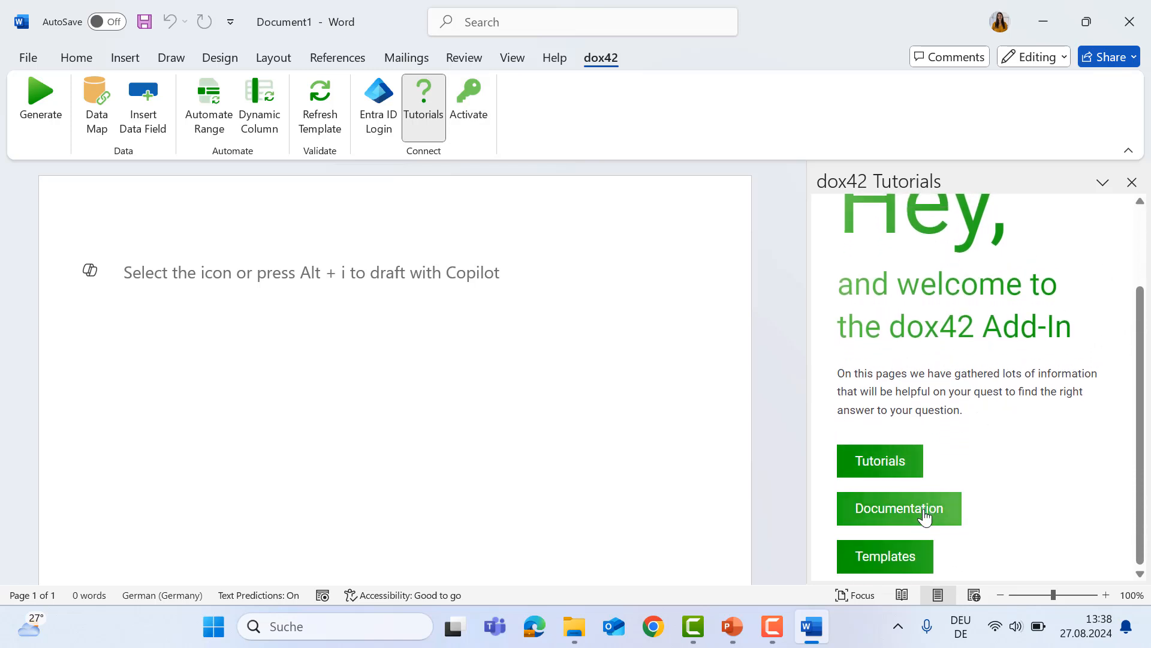
{"action": "left_click", "coordinate": [898, 472]}
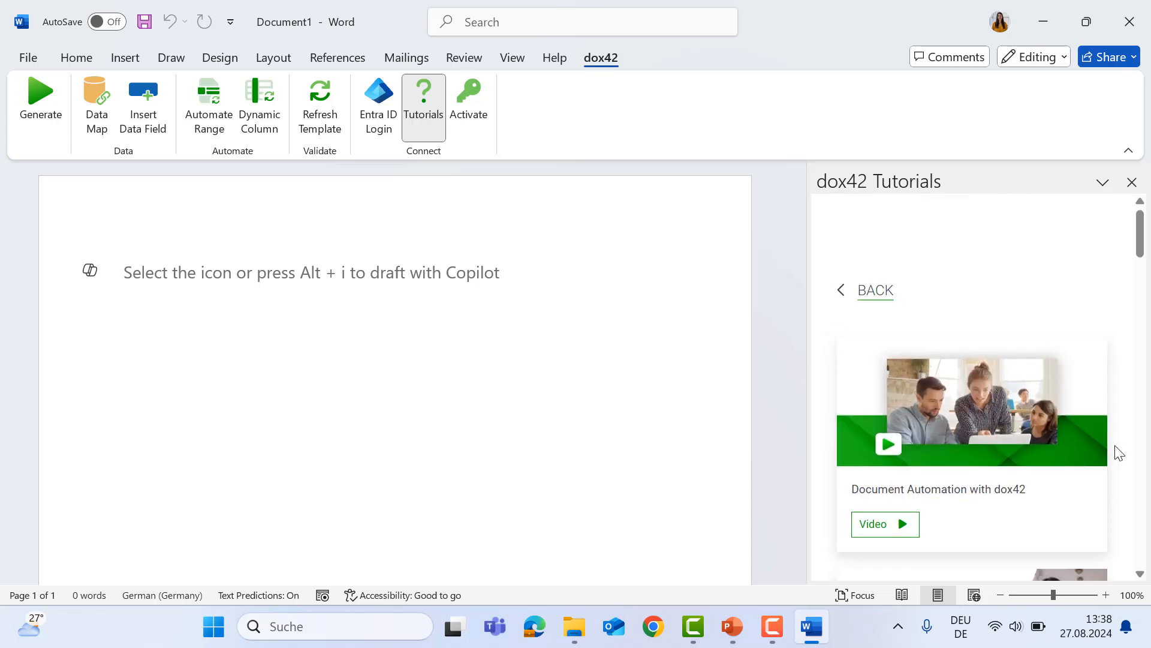
{"action": "scroll", "coordinate": [1119, 453], "scroll_direction": "down", "scroll_amount": 3}
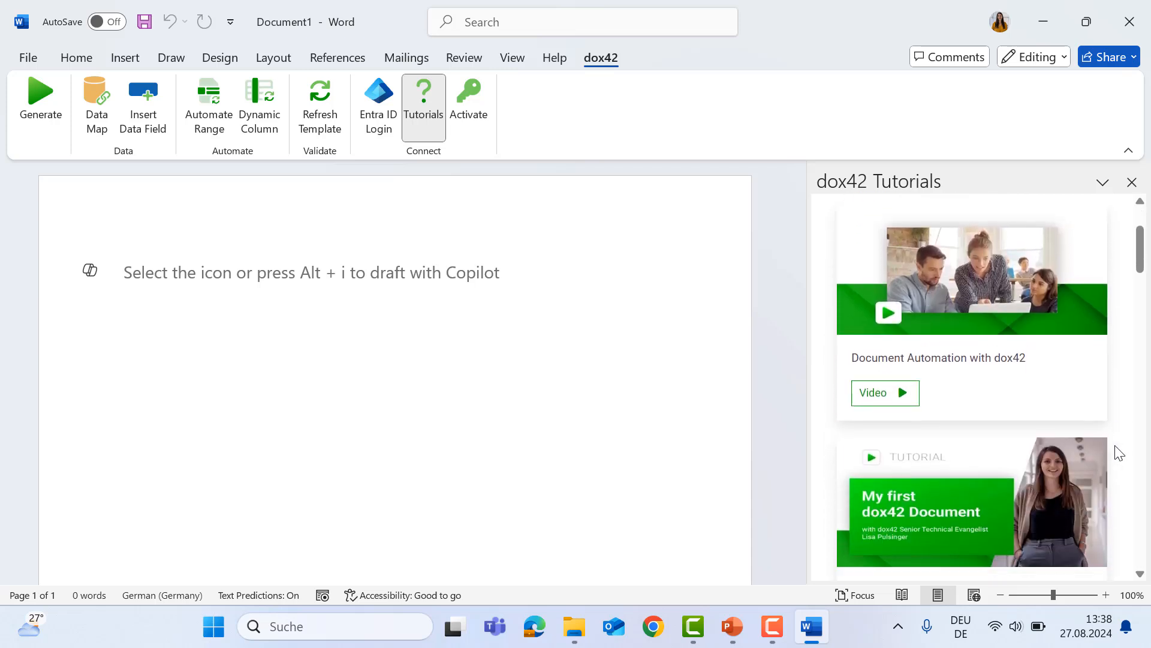
{"action": "scroll", "coordinate": [1119, 453], "scroll_direction": "down", "scroll_amount": 3}
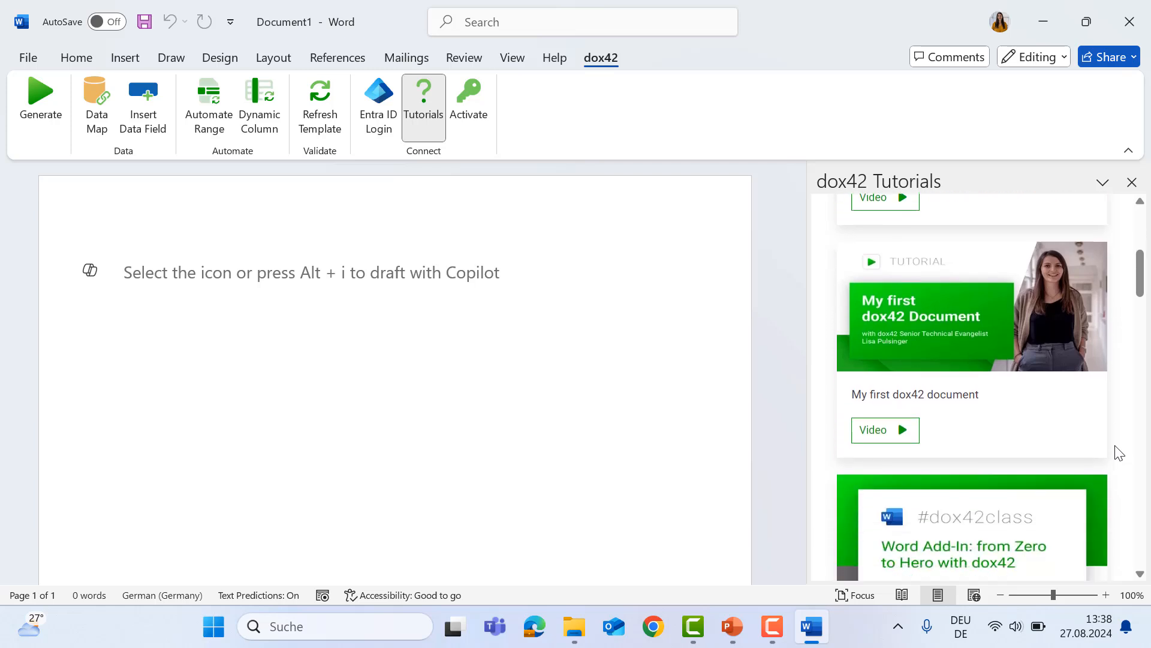
{"action": "scroll", "coordinate": [1119, 452], "scroll_direction": "up", "scroll_amount": 8}
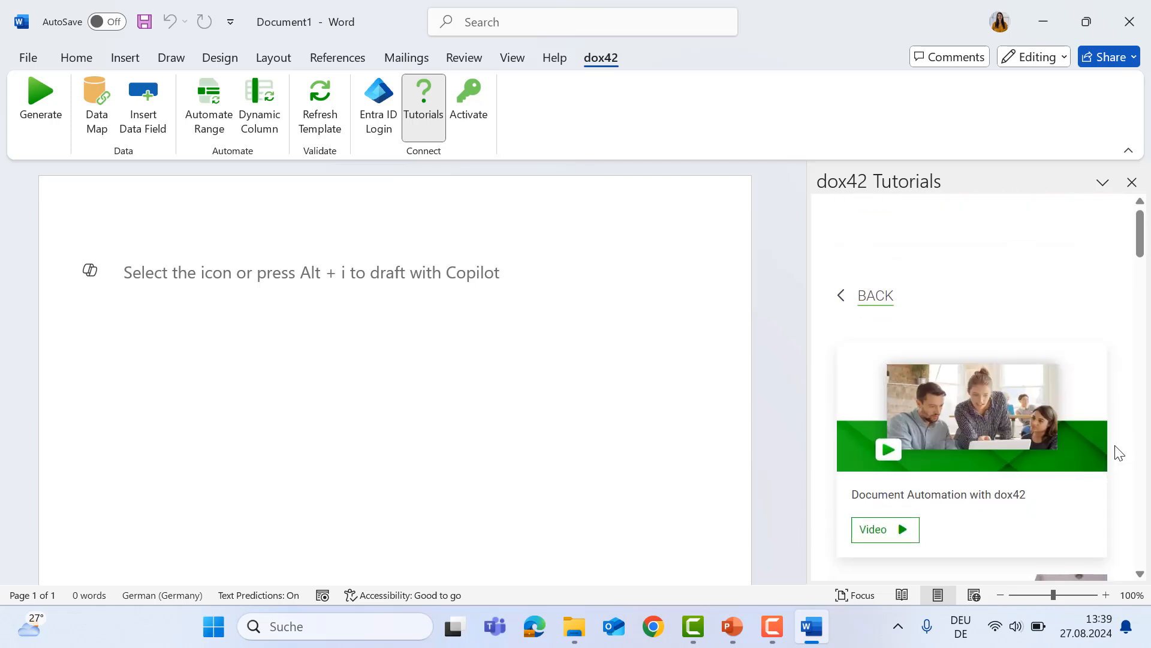
{"action": "left_click", "coordinate": [870, 299]}
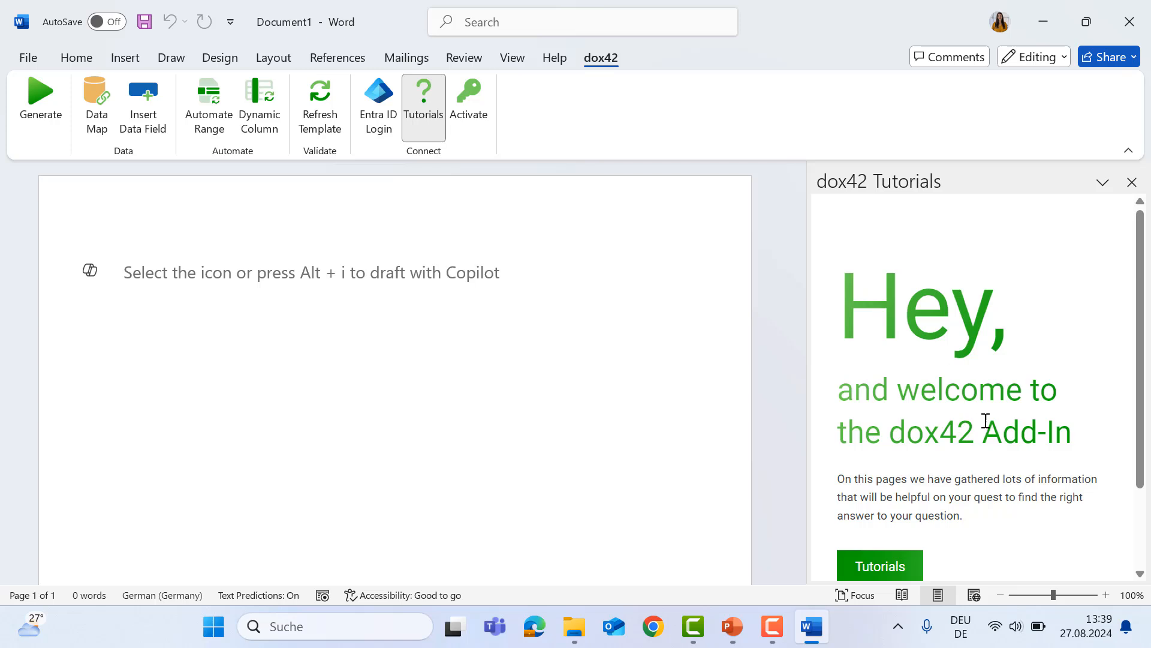
Open the dox42 documentation section and look through the available PDF manuals down to the SharePoint one
{"action": "scroll", "coordinate": [984, 422], "scroll_direction": "down", "scroll_amount": 2}
{"action": "left_click", "coordinate": [918, 521]}
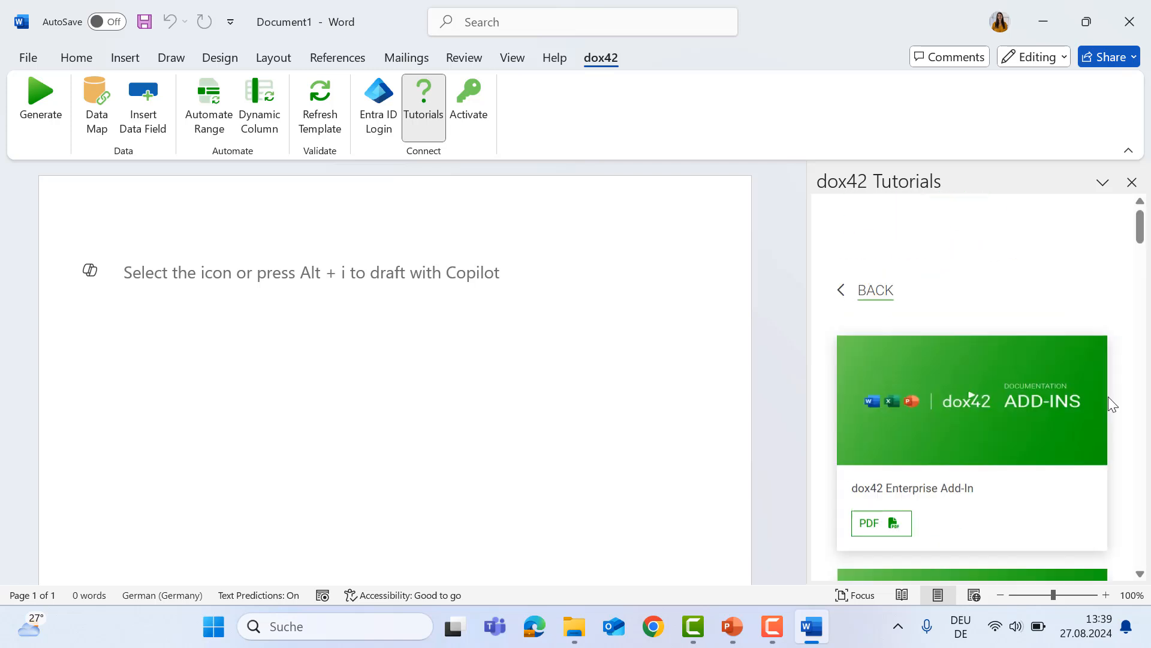
{"action": "scroll", "coordinate": [1111, 399], "scroll_direction": "down", "scroll_amount": 3}
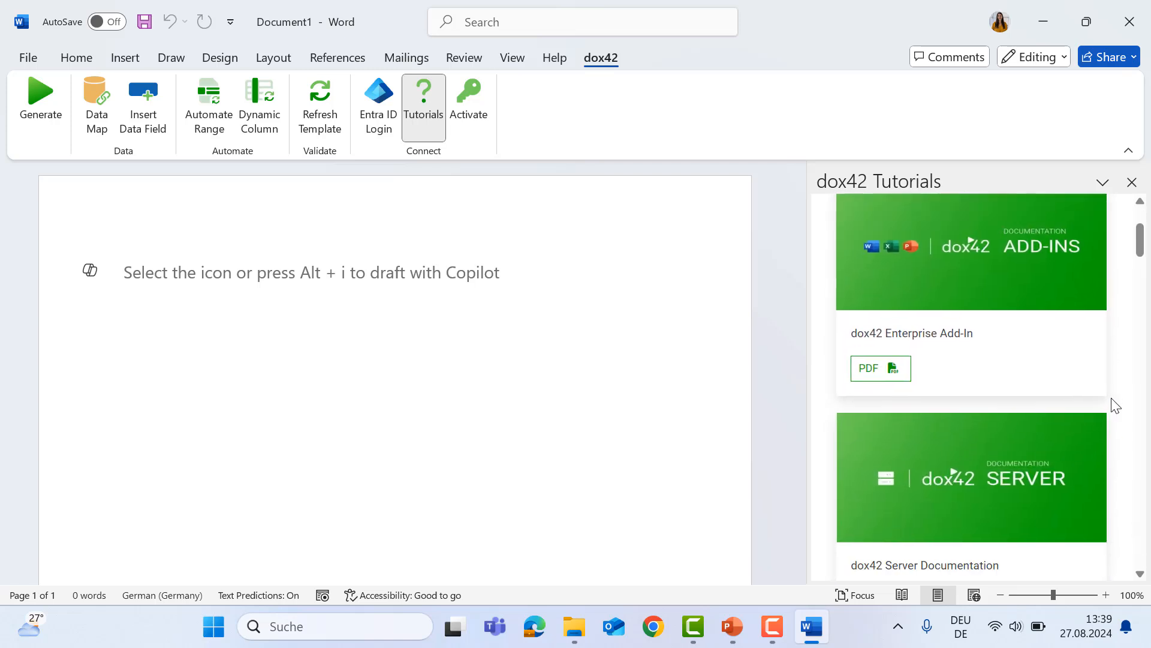
{"action": "scroll", "coordinate": [1111, 399], "scroll_direction": "down", "scroll_amount": 3}
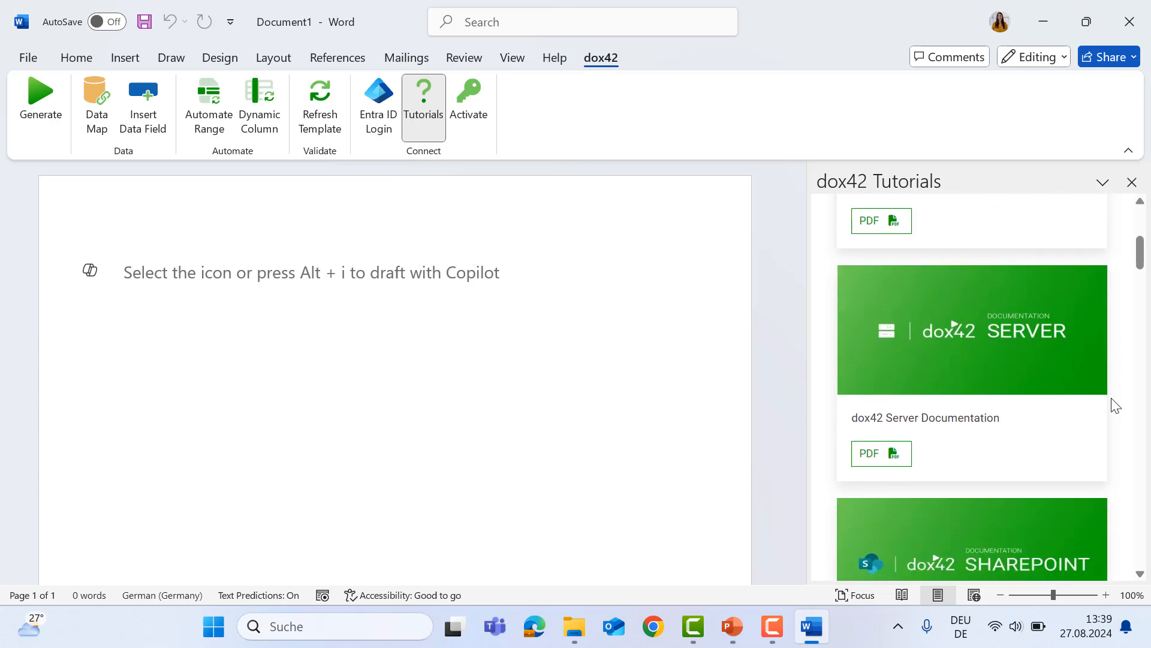
{"action": "scroll", "coordinate": [1115, 406], "scroll_direction": "down", "scroll_amount": 2}
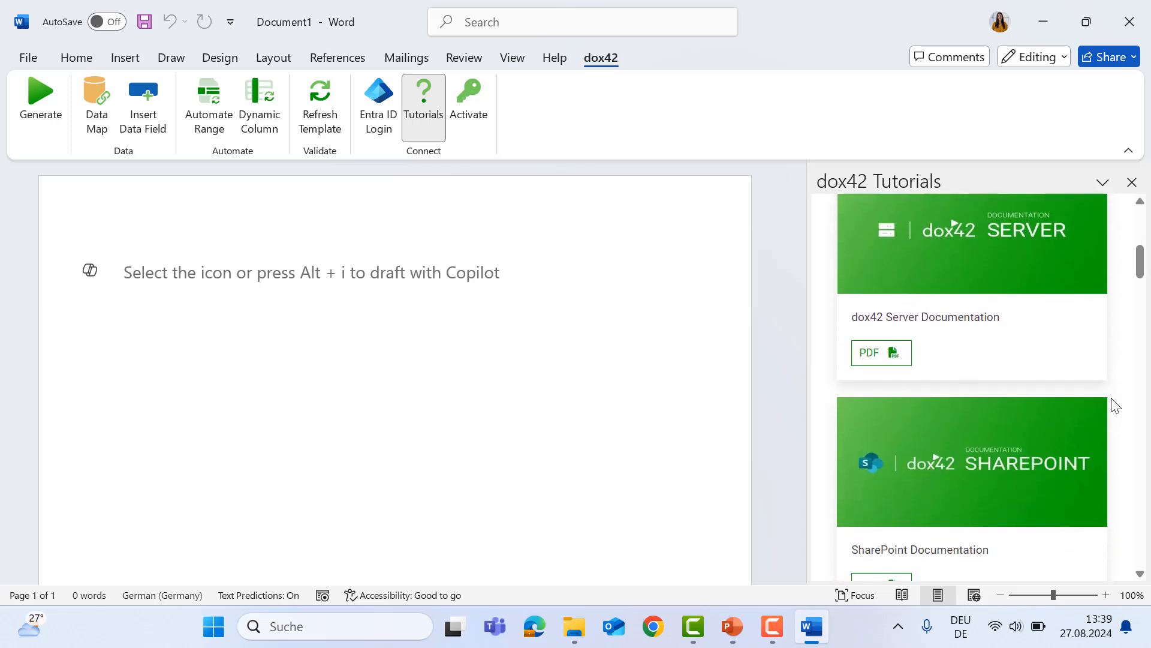
{"action": "scroll", "coordinate": [1114, 405], "scroll_direction": "down", "scroll_amount": 3}
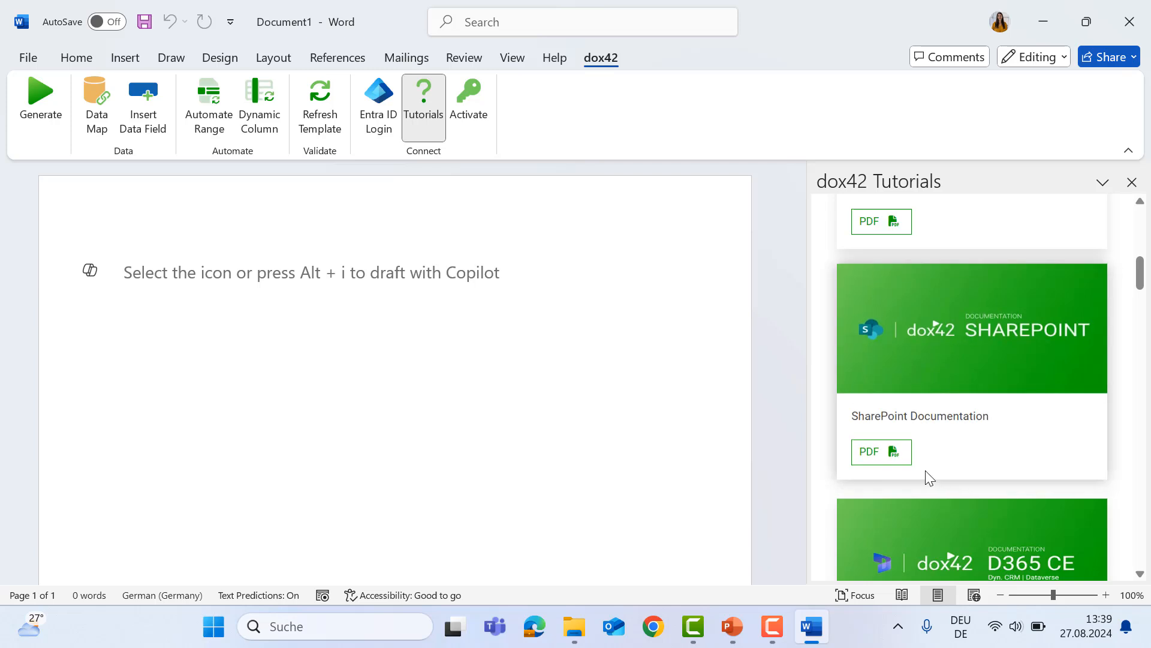
View the SharePoint Documentation PDF, close it and return to the tutorials pane's welcome page
{"action": "left_click", "coordinate": [873, 460]}
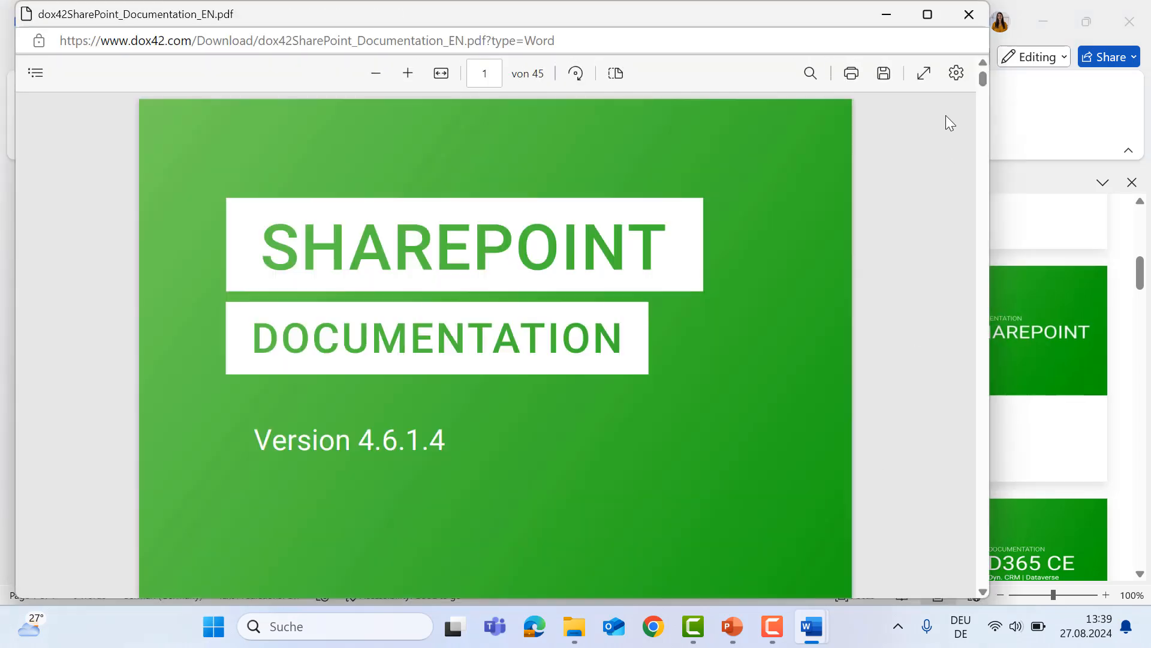
{"action": "scroll", "coordinate": [838, 282], "scroll_direction": "down", "scroll_amount": 2}
{"action": "left_click", "coordinate": [969, 14]}
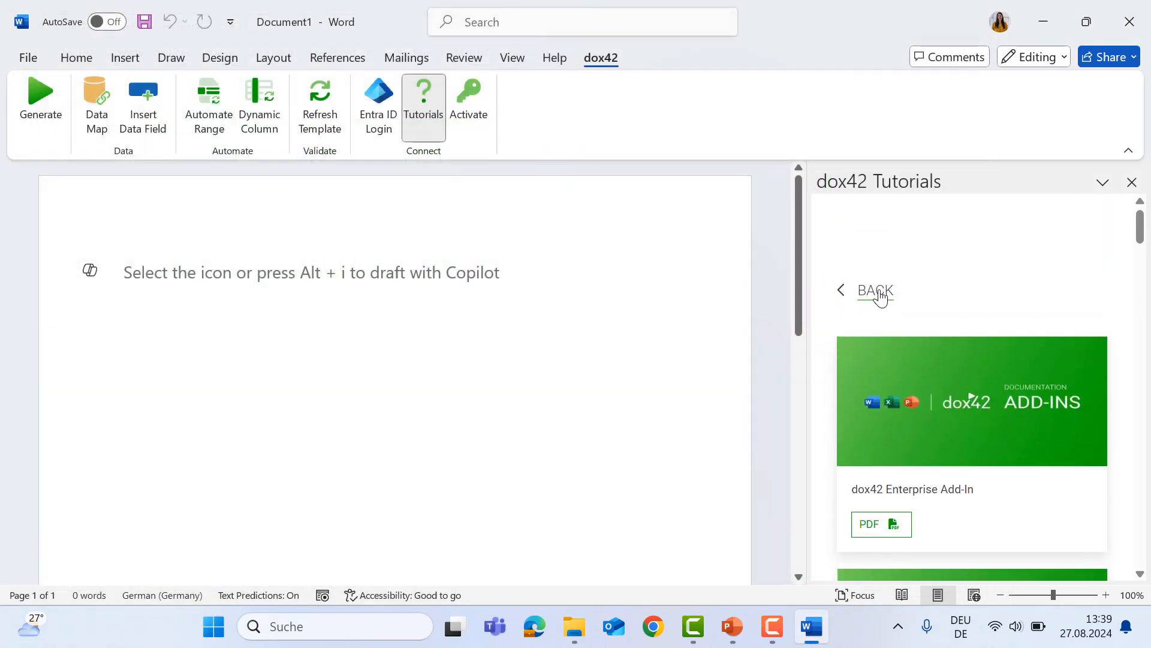
{"action": "left_click", "coordinate": [876, 291]}
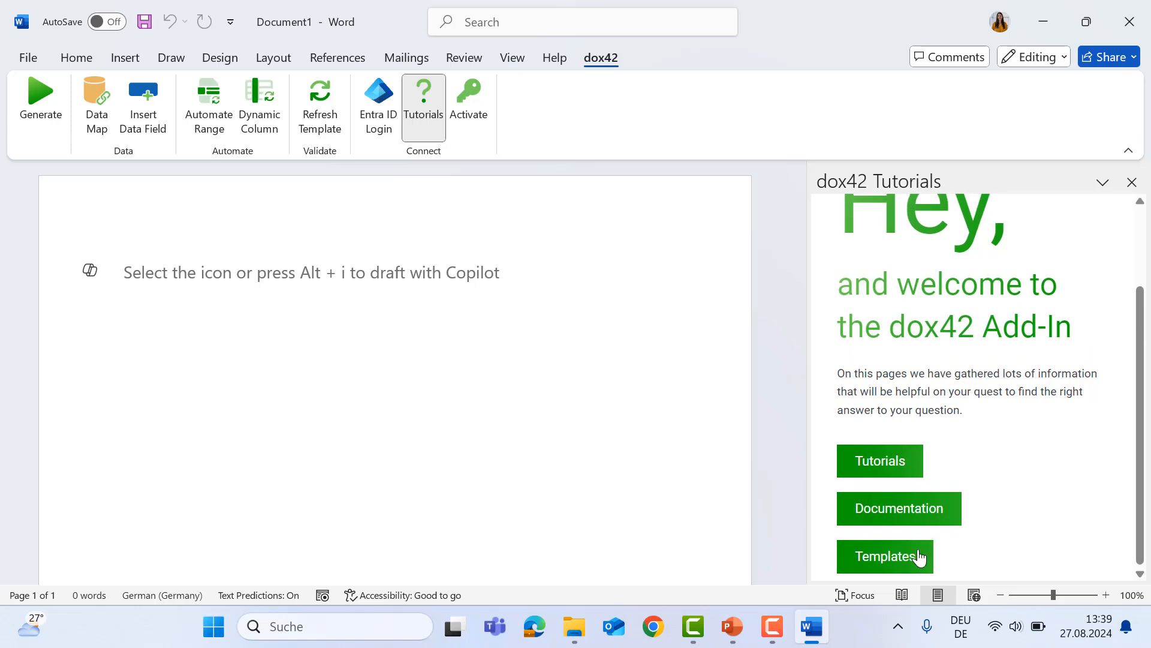
Open the dox42 templates section and look through the downloadable sample templates, from Solar subsidy to Event ticket
{"action": "left_click", "coordinate": [917, 551]}
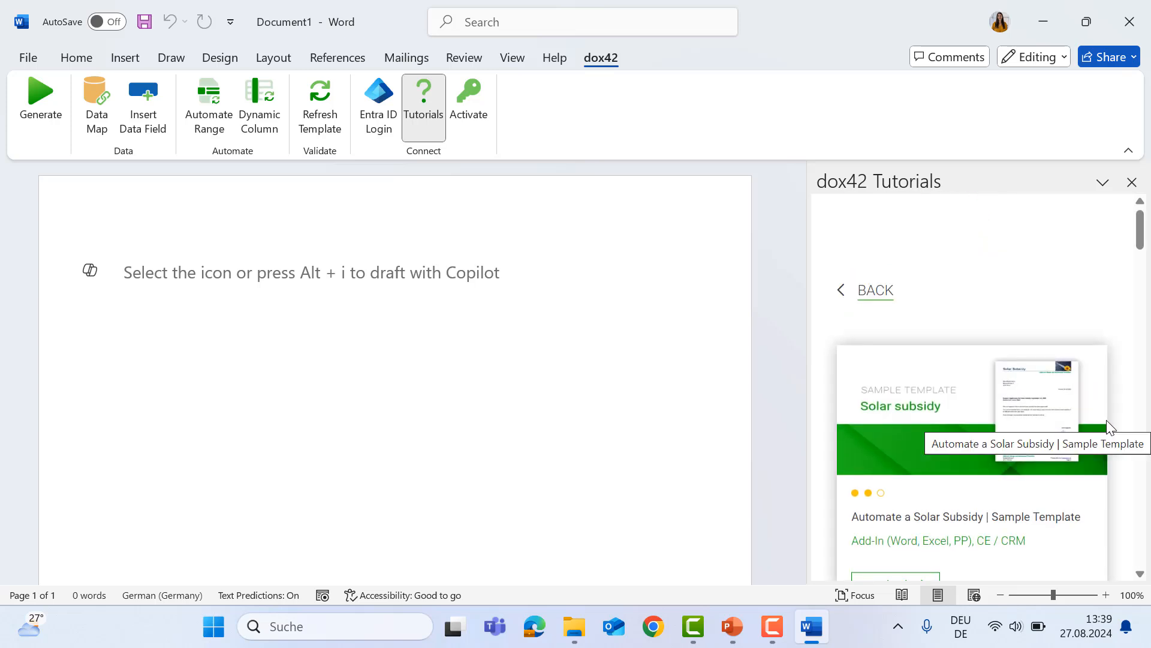
{"action": "scroll", "coordinate": [1118, 426], "scroll_direction": "down", "scroll_amount": 3}
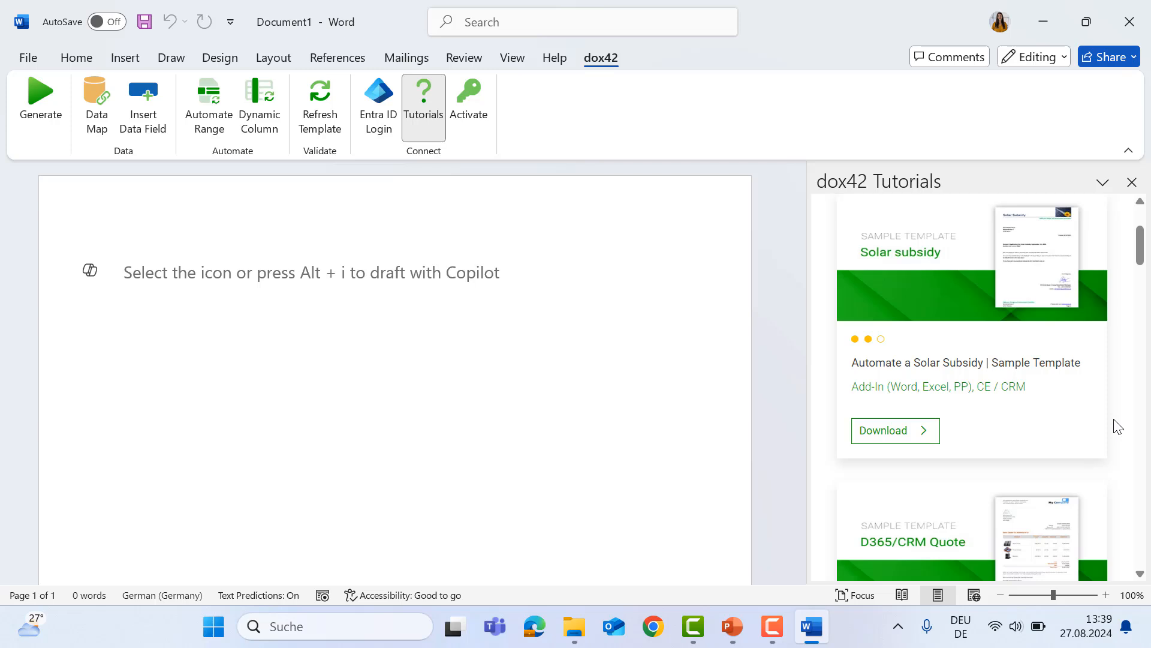
{"action": "scroll", "coordinate": [1117, 427], "scroll_direction": "down", "scroll_amount": 8}
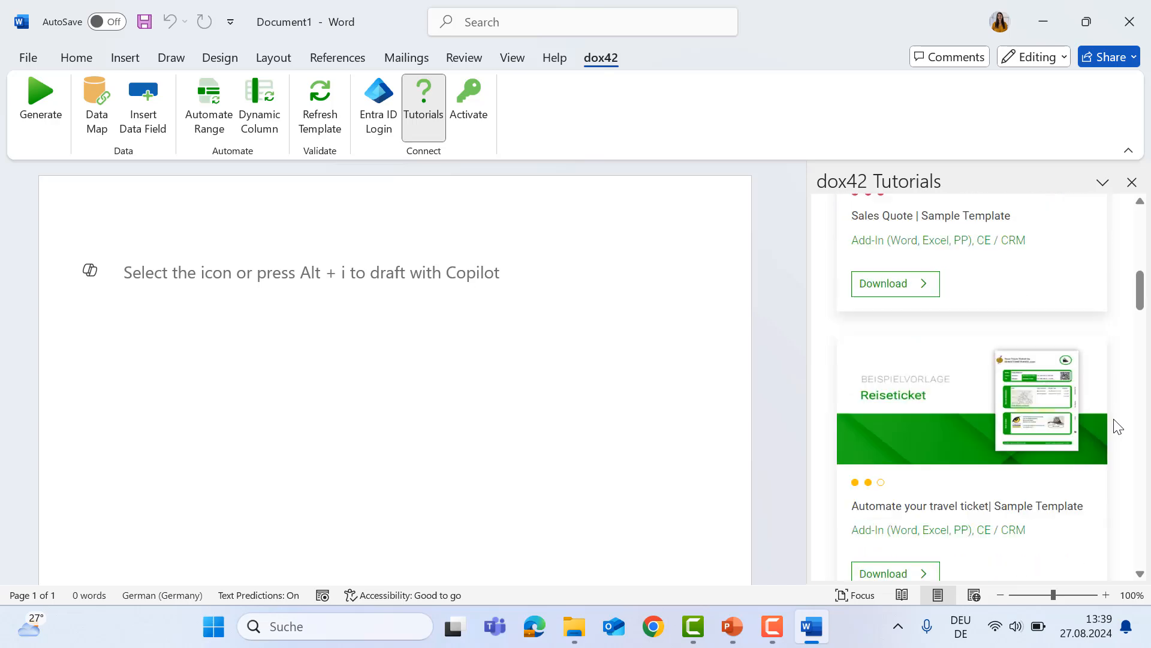
{"action": "scroll", "coordinate": [1118, 426], "scroll_direction": "down", "scroll_amount": 12}
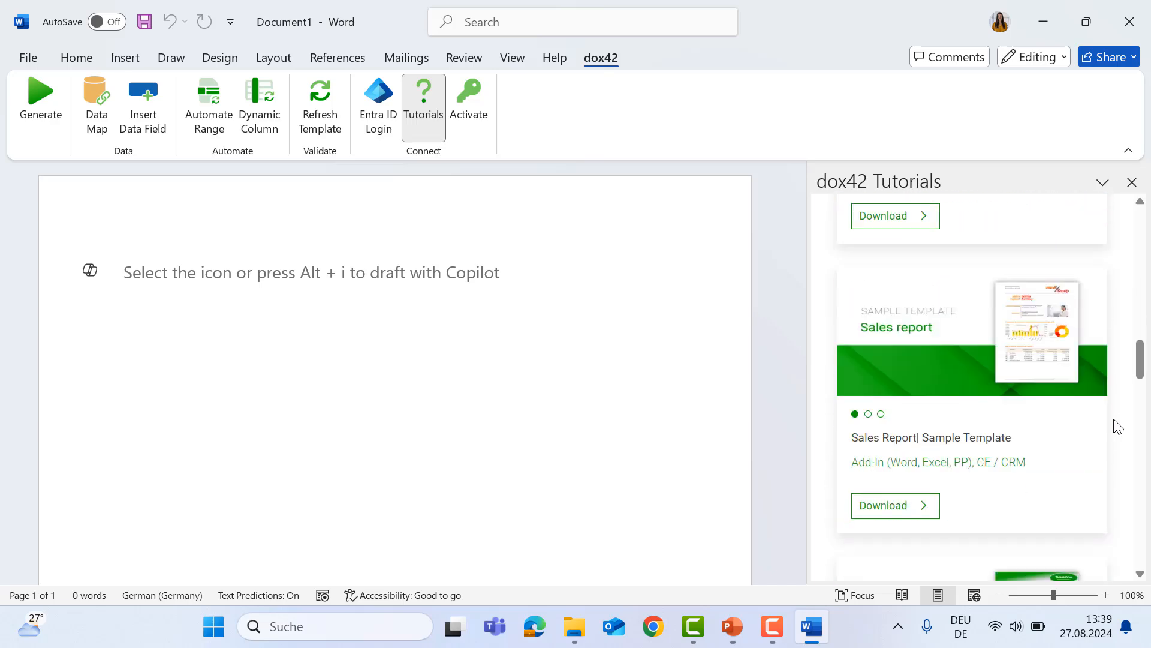
{"action": "scroll", "coordinate": [1118, 426], "scroll_direction": "down", "scroll_amount": 1}
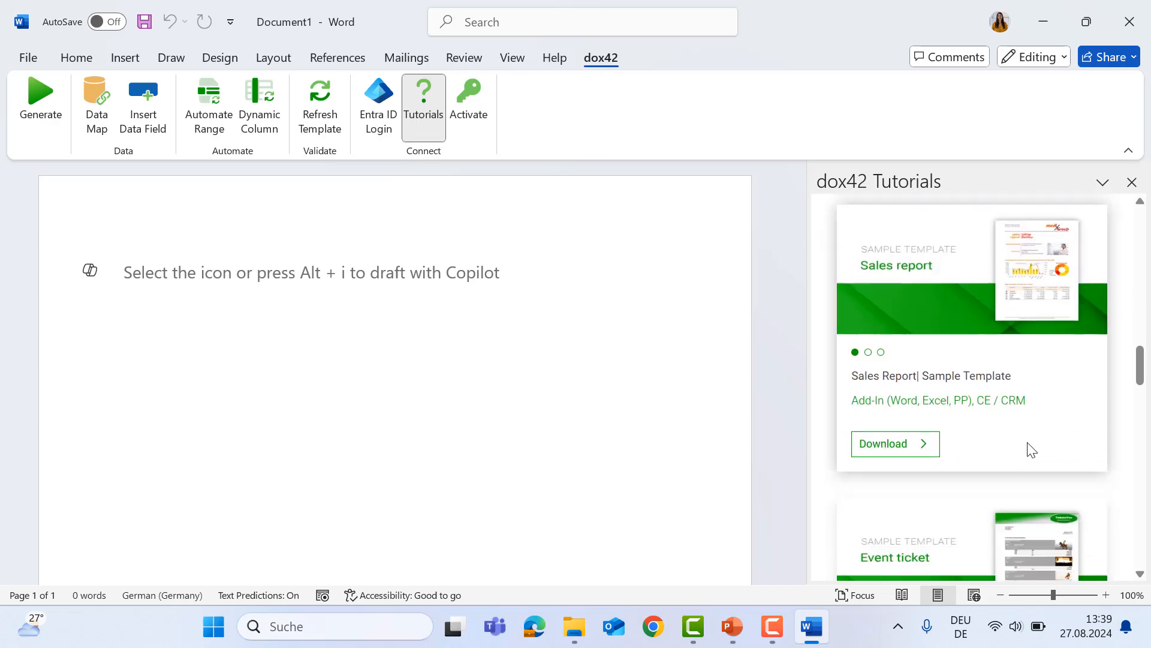
{"action": "scroll", "coordinate": [1121, 442], "scroll_direction": "down", "scroll_amount": 3}
{"action": "scroll", "coordinate": [1121, 442], "scroll_direction": "down", "scroll_amount": 10}
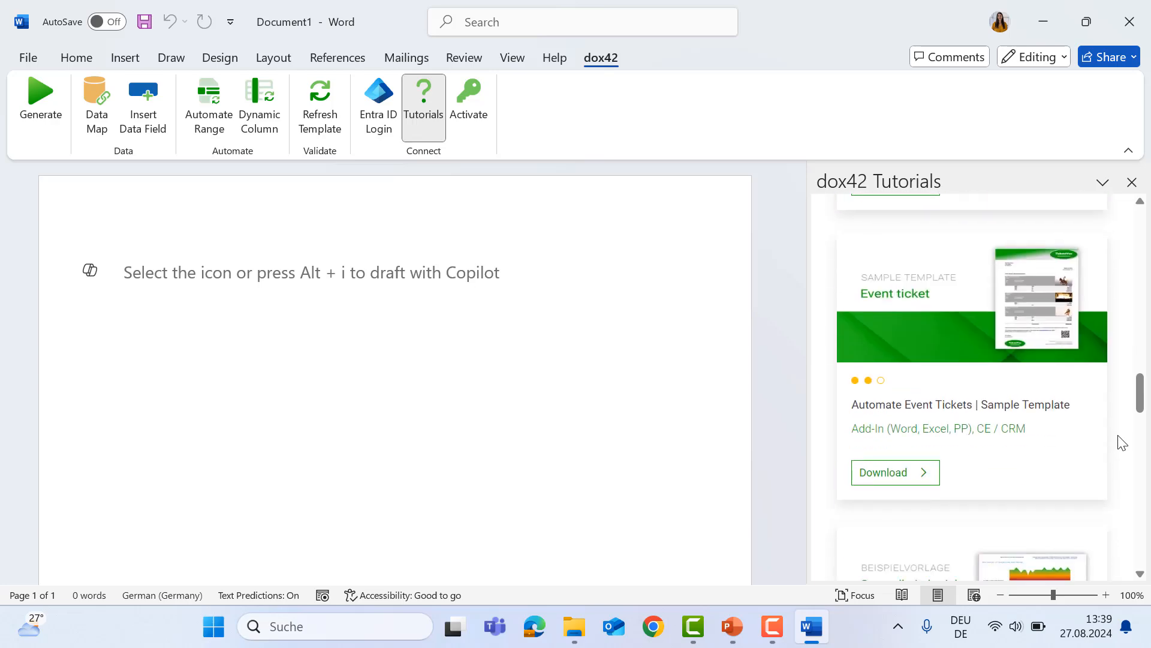
Download the Employee Contract sample template as EmployeeContract_EN.zip to the Dokumente folder, and close the template document after viewing it
{"action": "scroll", "coordinate": [1123, 442], "scroll_direction": "down", "scroll_amount": 8}
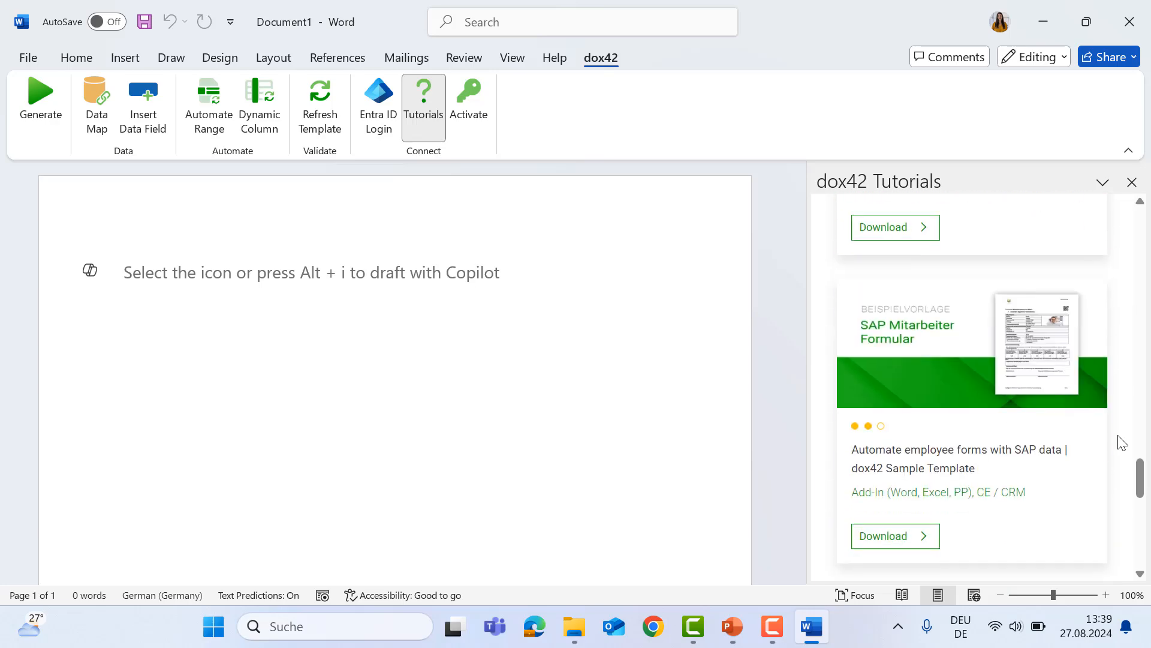
{"action": "scroll", "coordinate": [1107, 443], "scroll_direction": "down", "scroll_amount": 5}
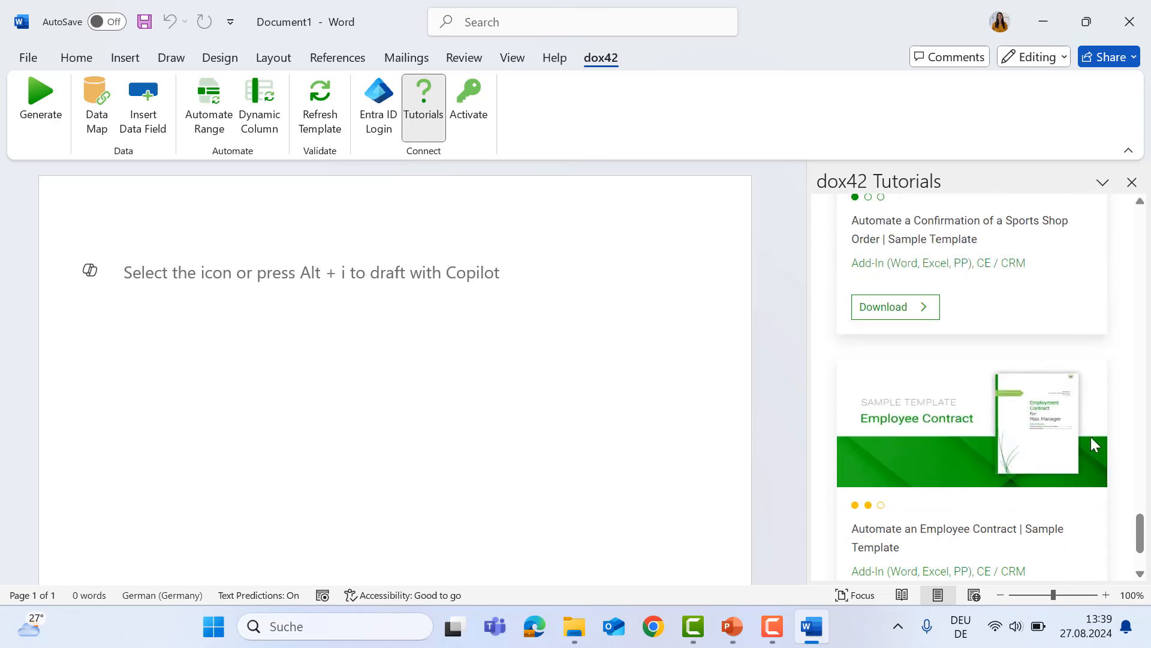
{"action": "scroll", "coordinate": [995, 450], "scroll_direction": "down", "scroll_amount": 2}
{"action": "left_click", "coordinate": [886, 519]}
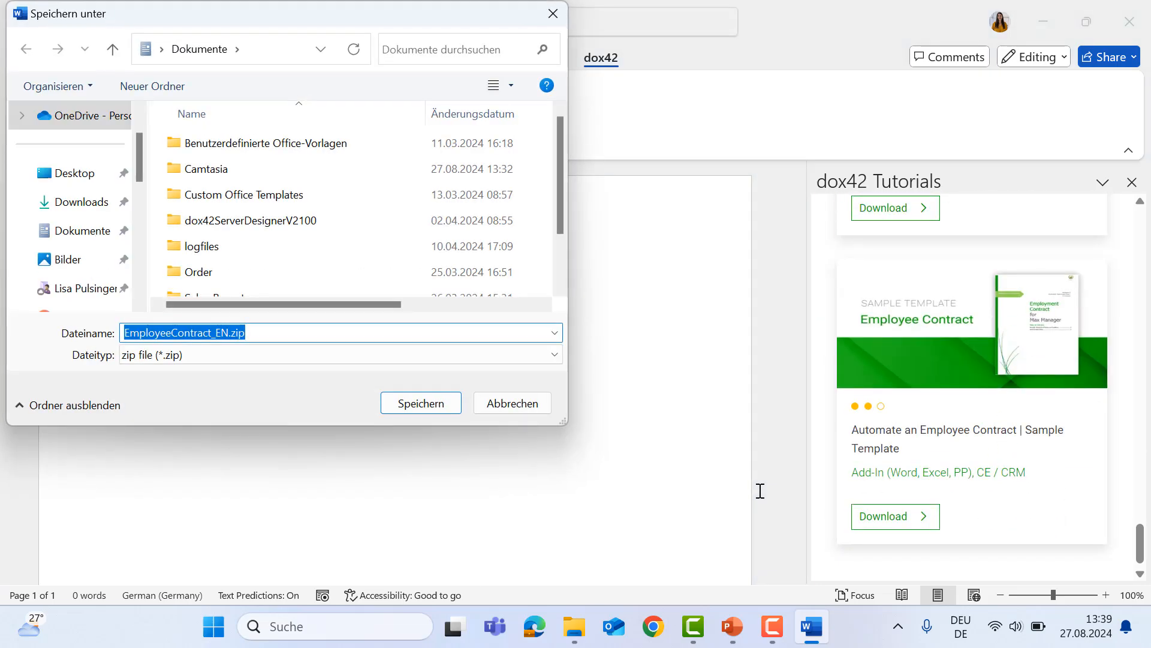
{"action": "left_click", "coordinate": [414, 403]}
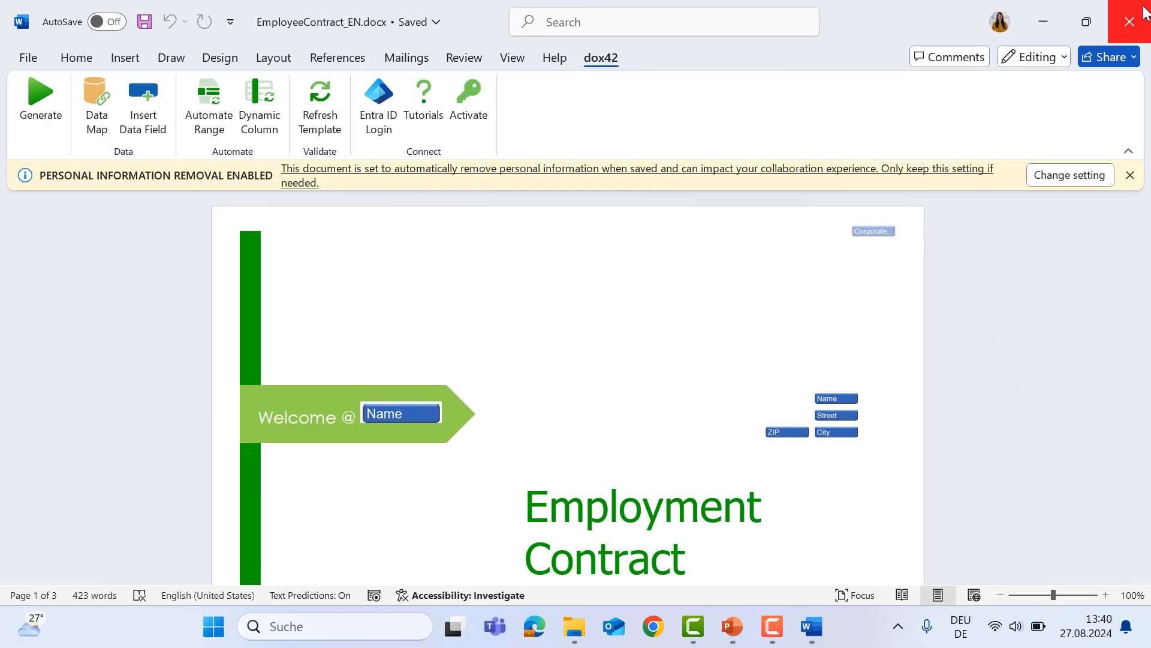
{"action": "left_click", "coordinate": [1129, 22]}
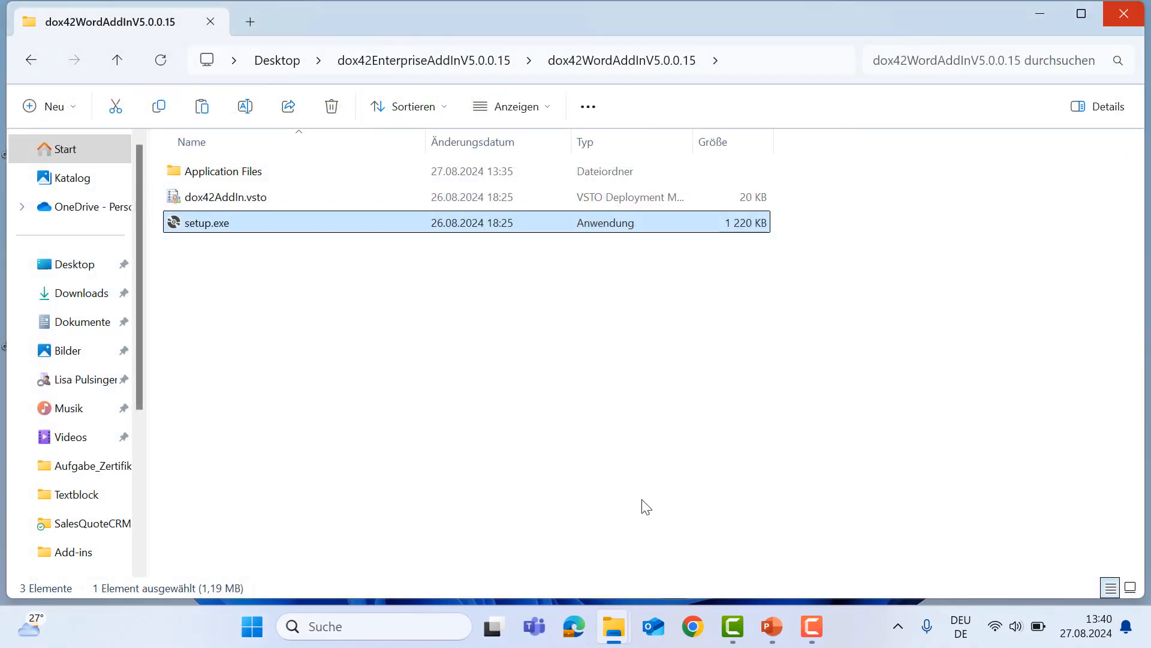
Switch to the Training_Certificate folder in File Explorer and view the Participants.xlsx and Trainers.xlsx workbooks, closing each one
{"action": "mouse_move", "coordinate": [615, 641]}
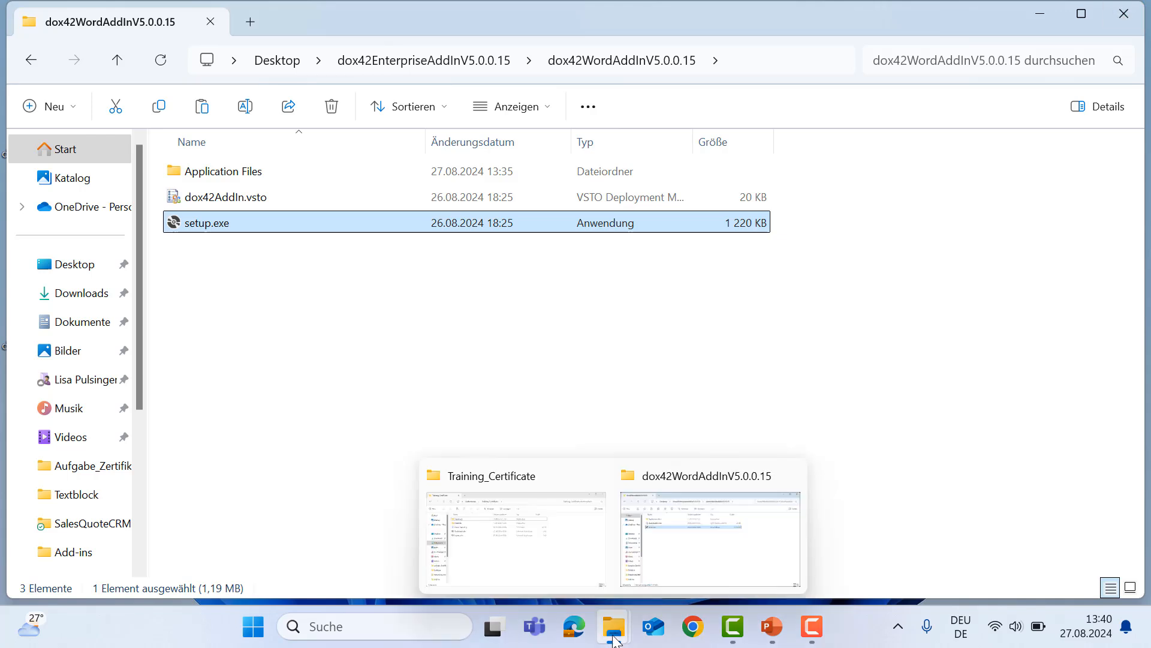
{"action": "left_click", "coordinate": [556, 577]}
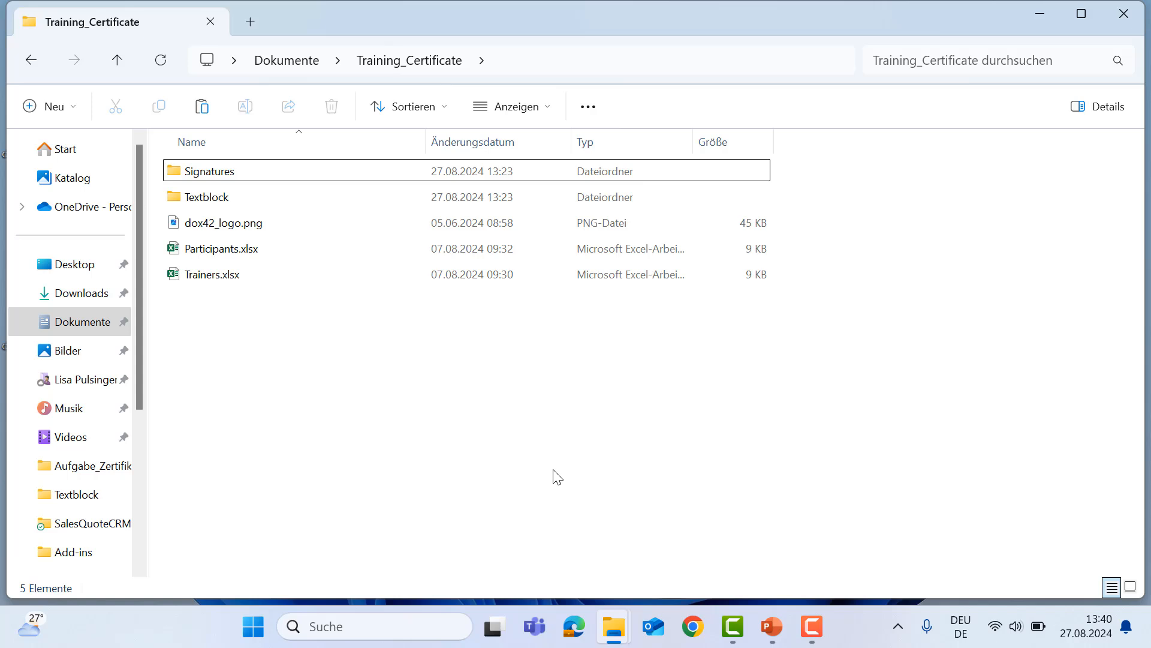
{"action": "double_click", "coordinate": [281, 256]}
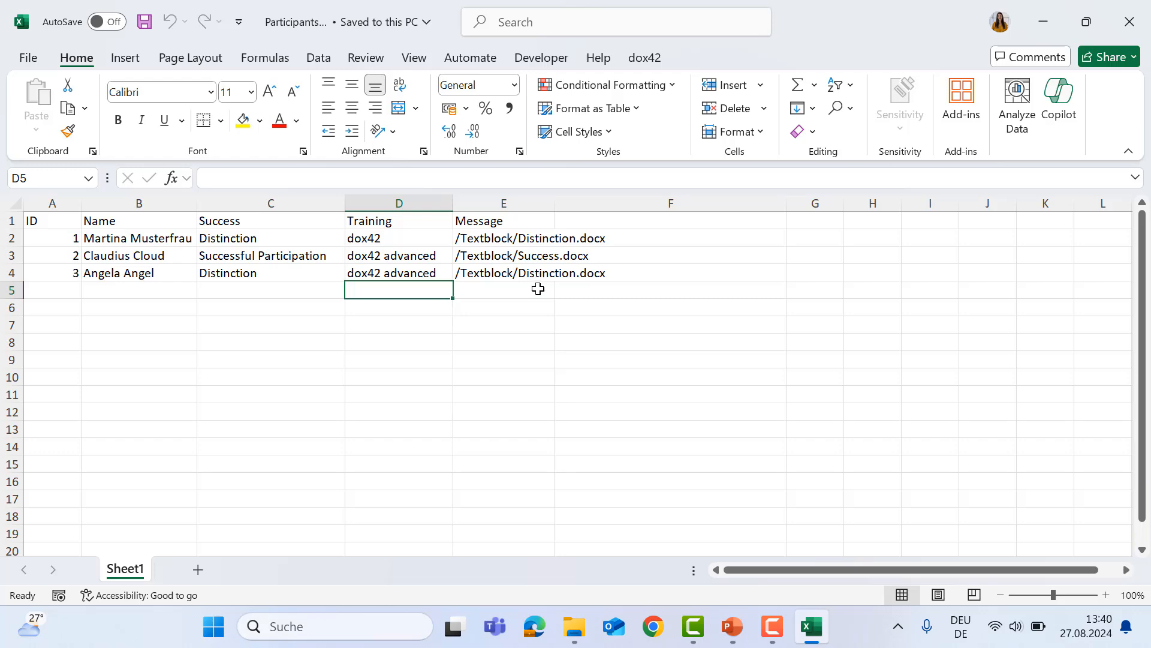
{"action": "left_click", "coordinate": [1131, 21]}
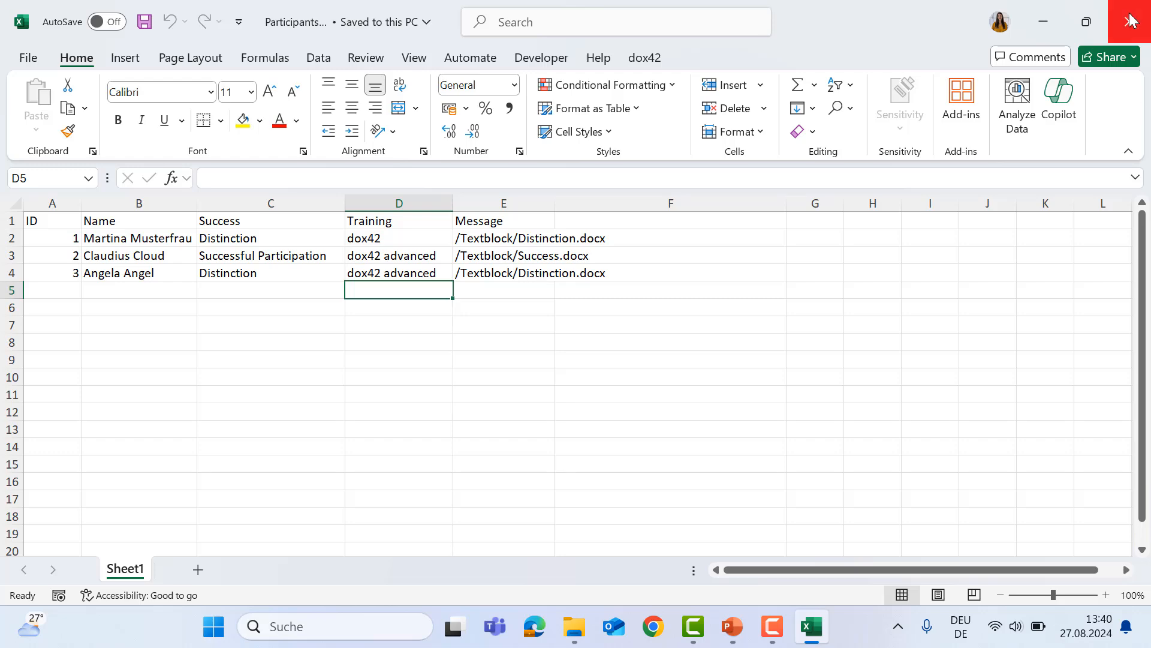
{"action": "double_click", "coordinate": [278, 280]}
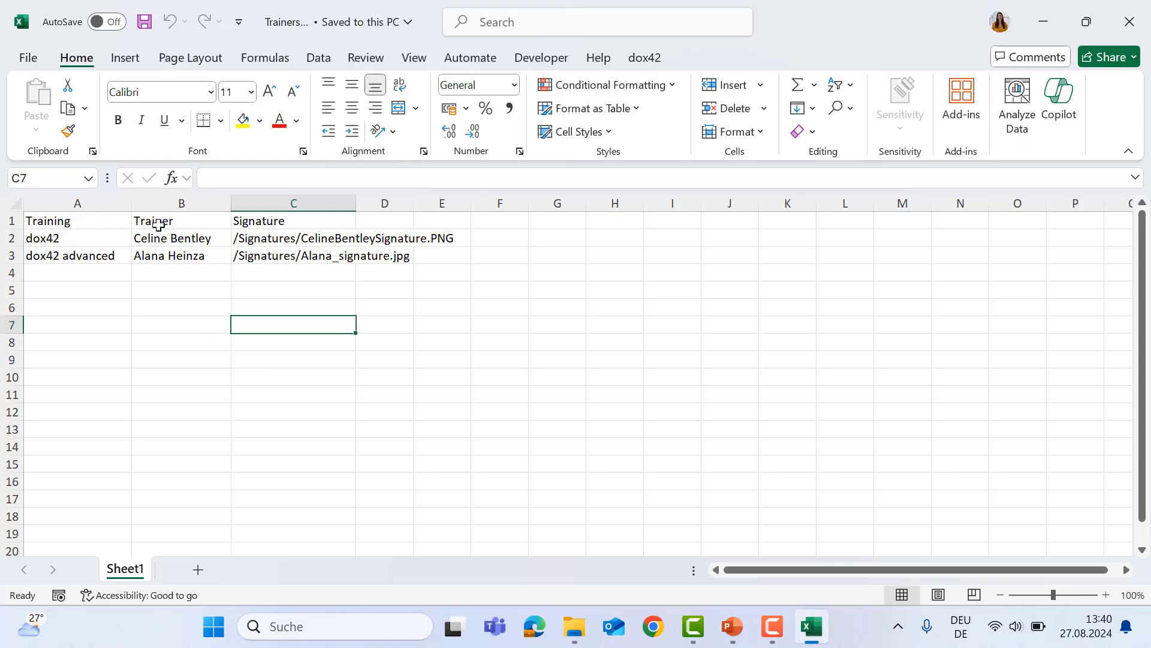
{"action": "left_click", "coordinate": [1142, 18]}
View the Success.docx text block in the Textblock folder, close it and return to the Training_Certificate folder
{"action": "left_click", "coordinate": [271, 203]}
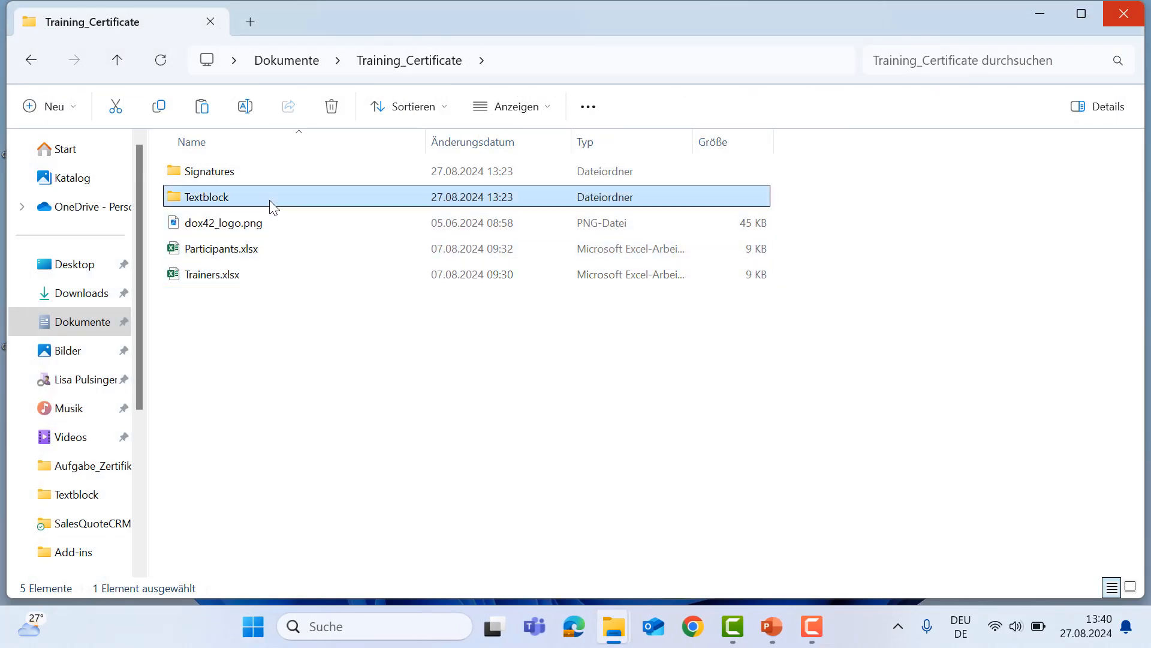
{"action": "double_click", "coordinate": [272, 203]}
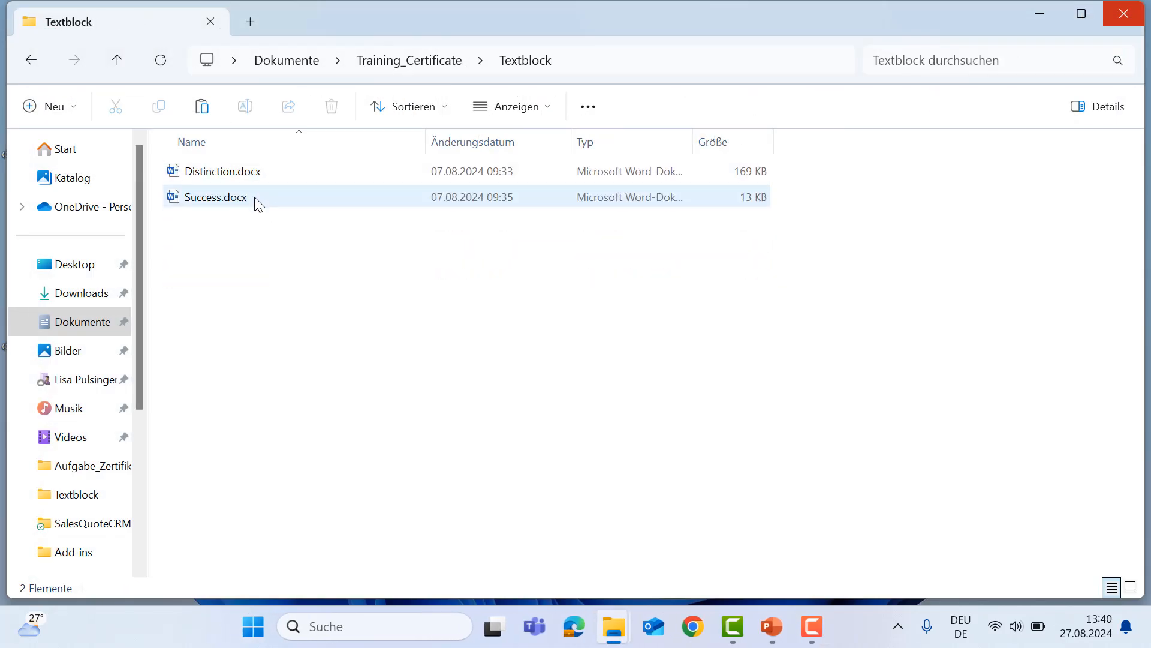
{"action": "double_click", "coordinate": [254, 197]}
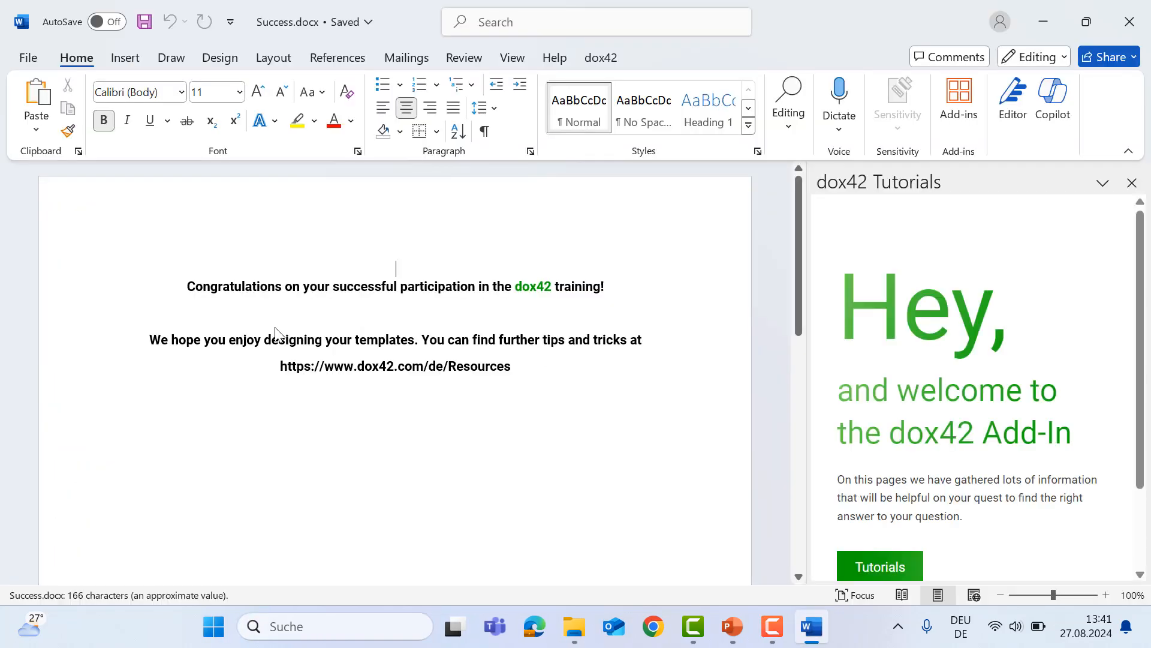
{"action": "left_click", "coordinate": [1142, 24]}
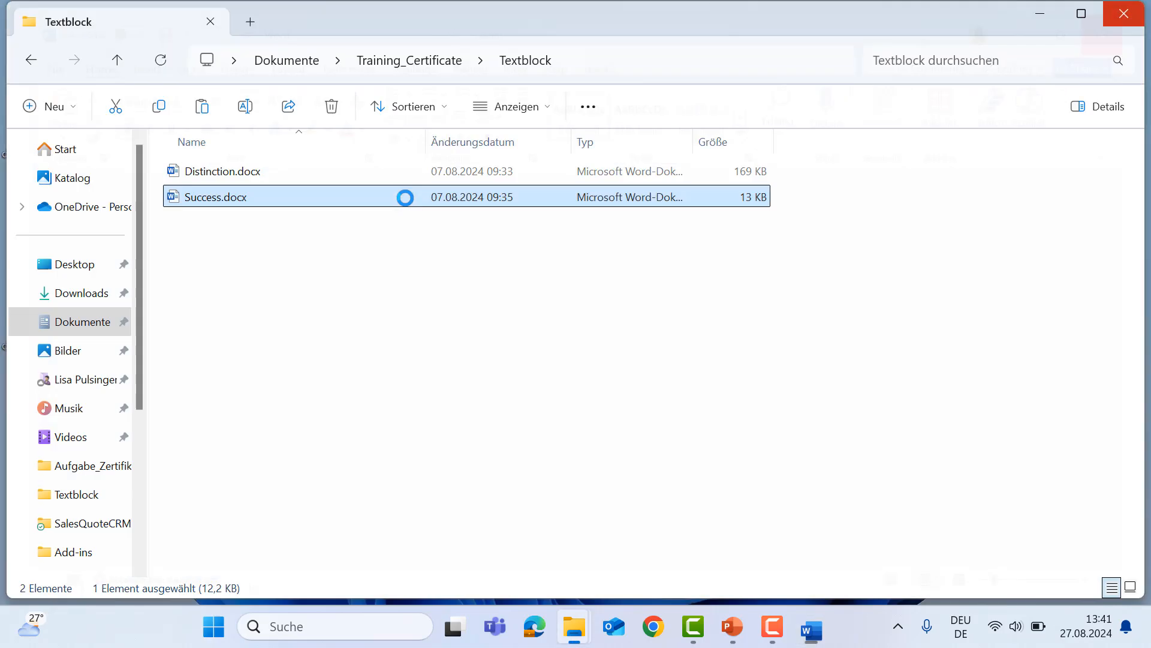
{"action": "left_click", "coordinate": [35, 66]}
{"action": "left_click", "coordinate": [371, 380]}
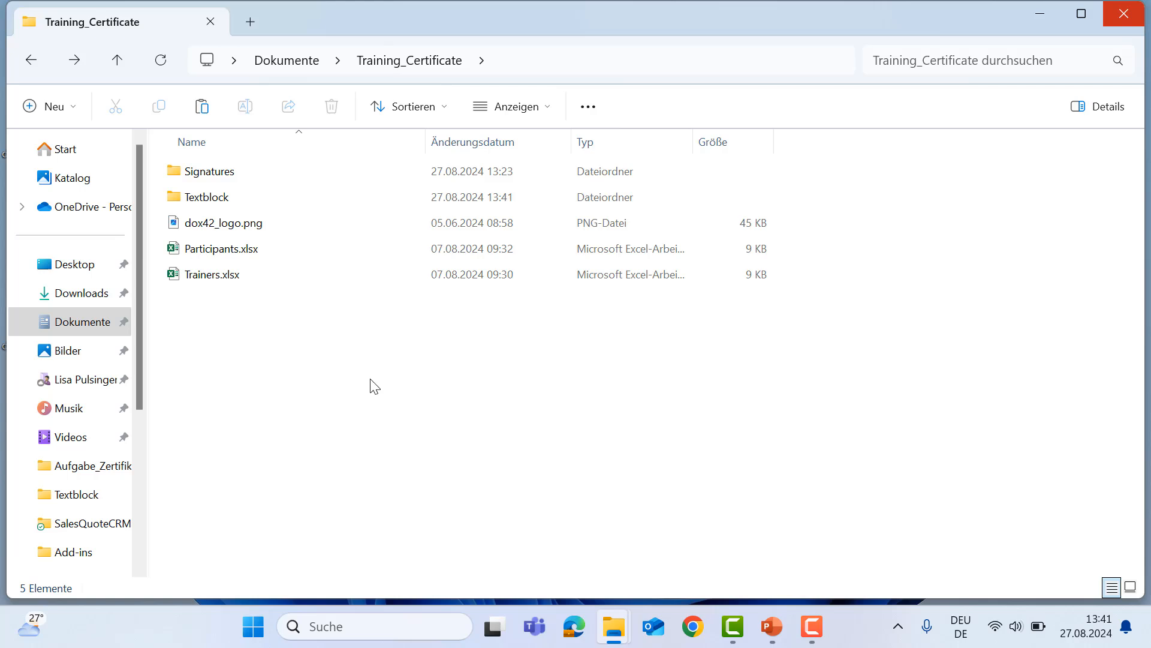
Create a new Word document named Training_Certificate.docx in the Training_Certificate folder
{"action": "right_click", "coordinate": [267, 329]}
{"action": "mouse_move", "coordinate": [405, 477]}
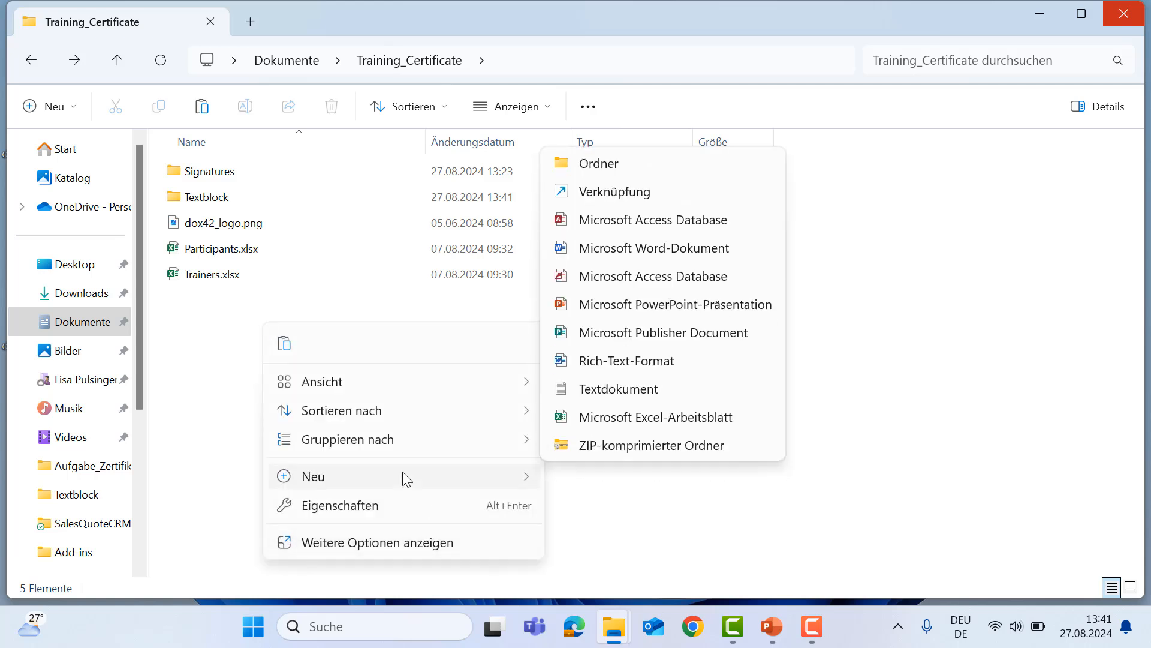
{"action": "left_click", "coordinate": [674, 249]}
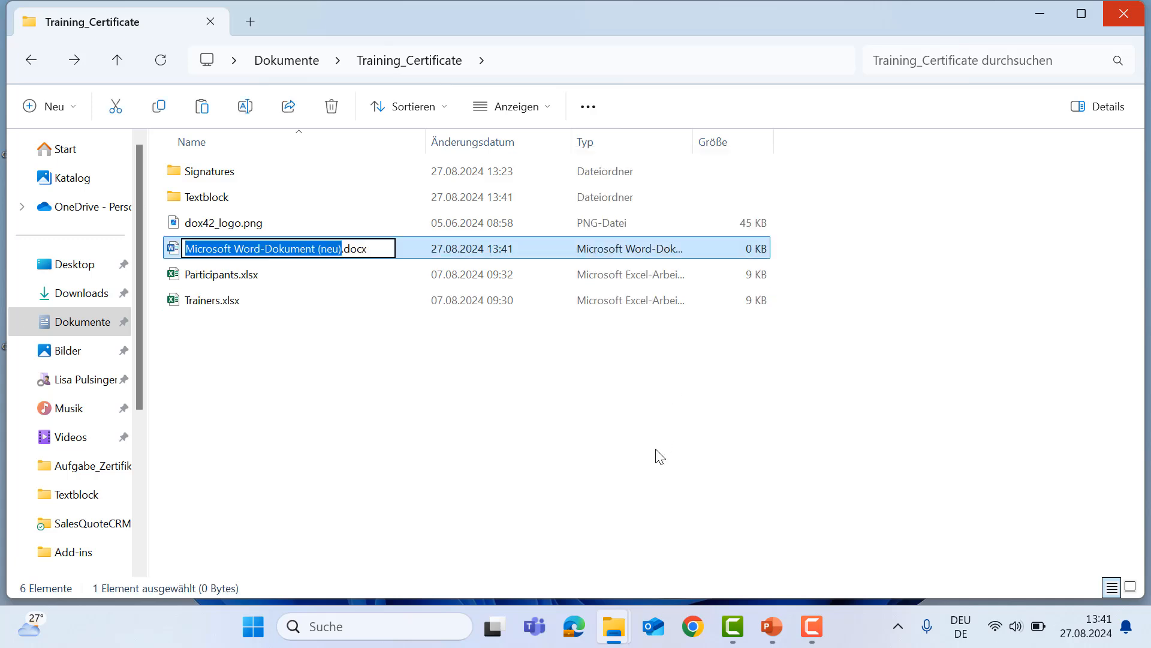
{"action": "type", "text": "Training_C"}
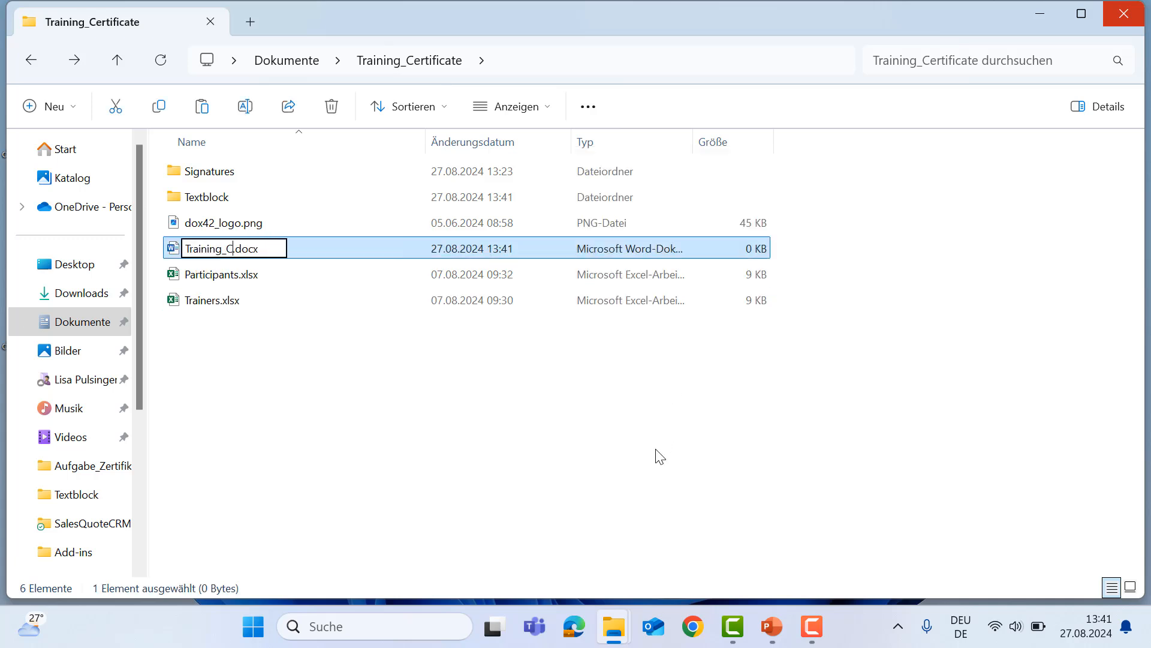
{"action": "type", "text": "ertificate"}
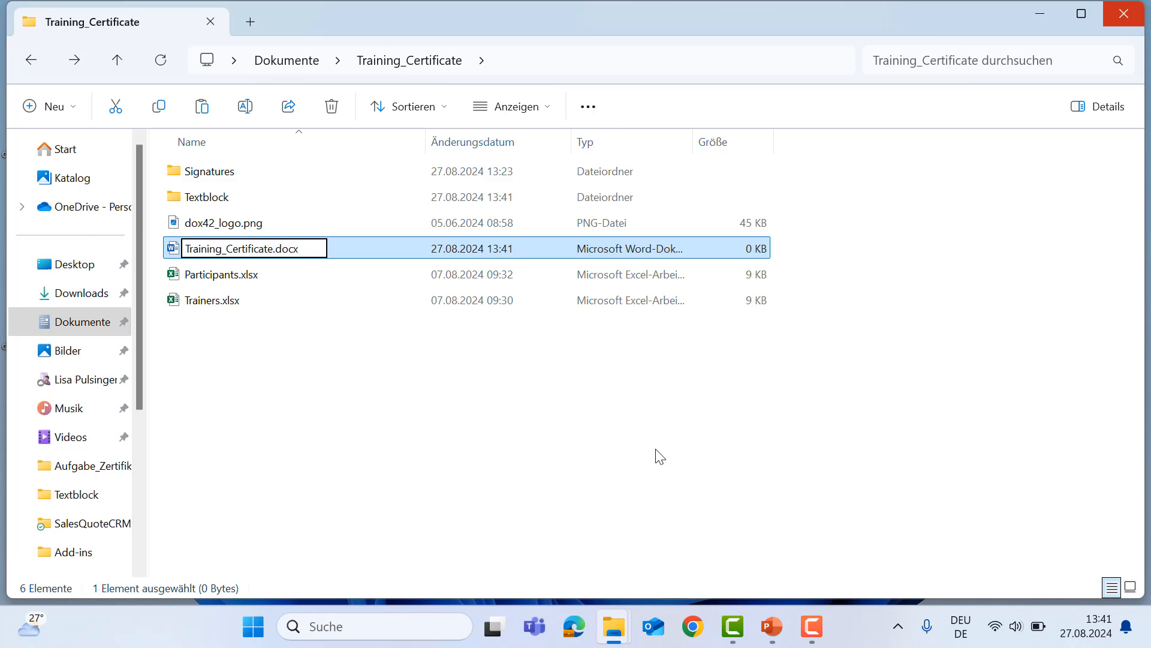
{"action": "left_click", "coordinate": [378, 410]}
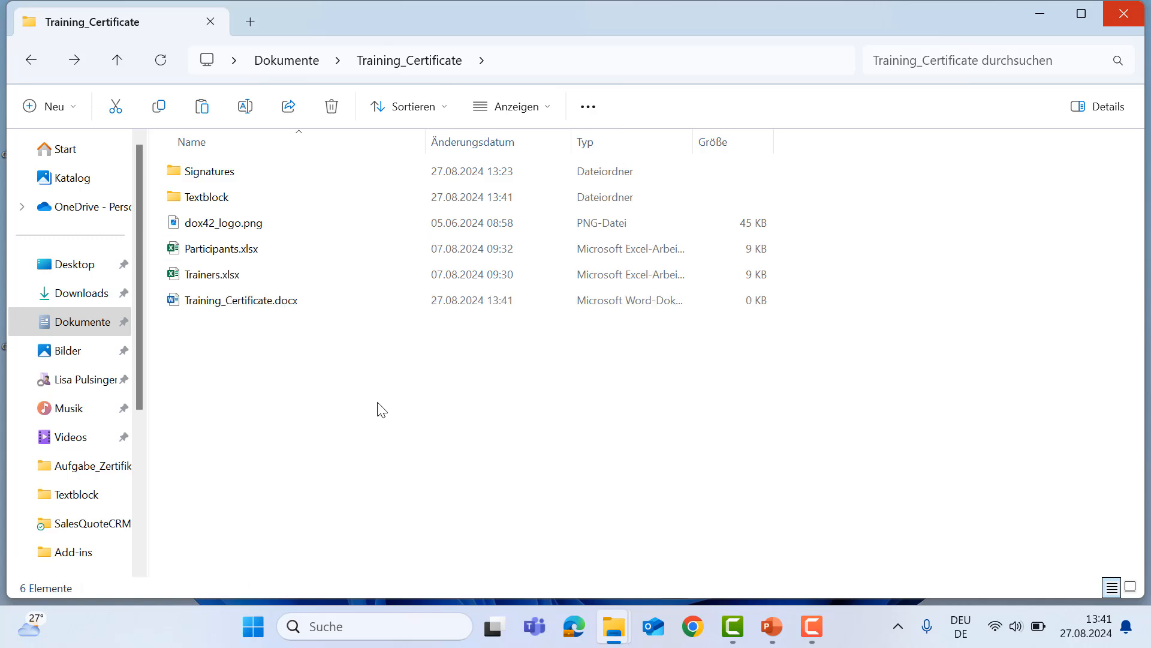
Open Training_Certificate.docx without the dox42 Tutorials pane and enter the title "Training Certificate"
{"action": "double_click", "coordinate": [294, 301]}
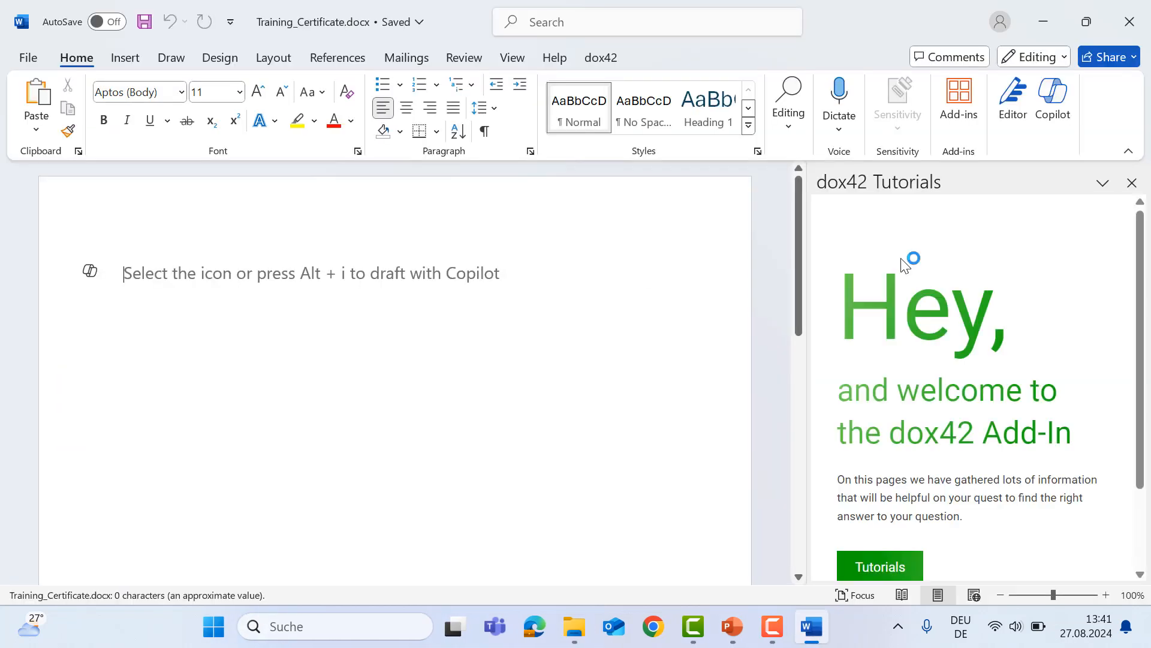
{"action": "left_click", "coordinate": [1133, 182]}
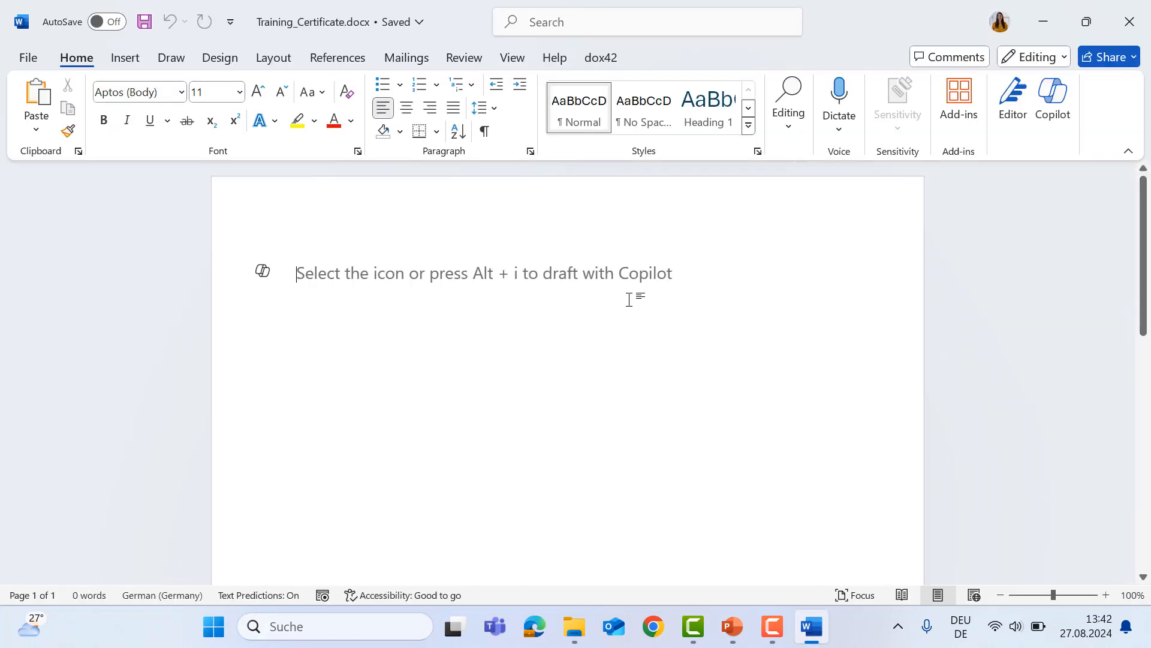
{"action": "type", "text": "Training "}
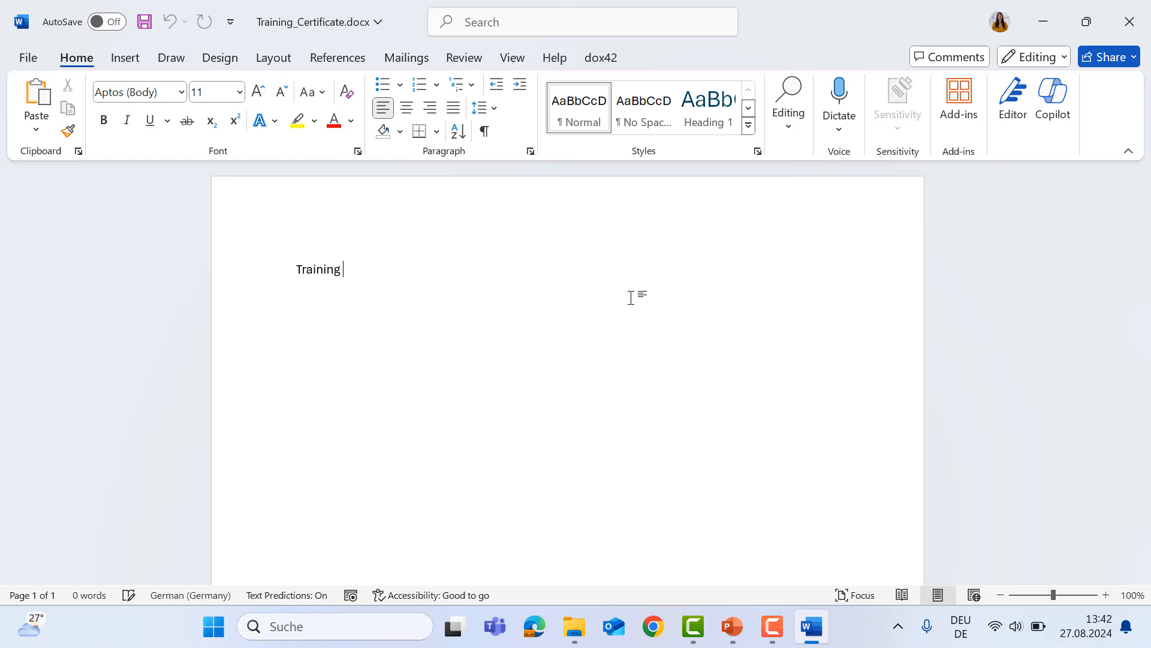
{"action": "type", "text": "Certificate"}
{"action": "key", "text": "Return"}
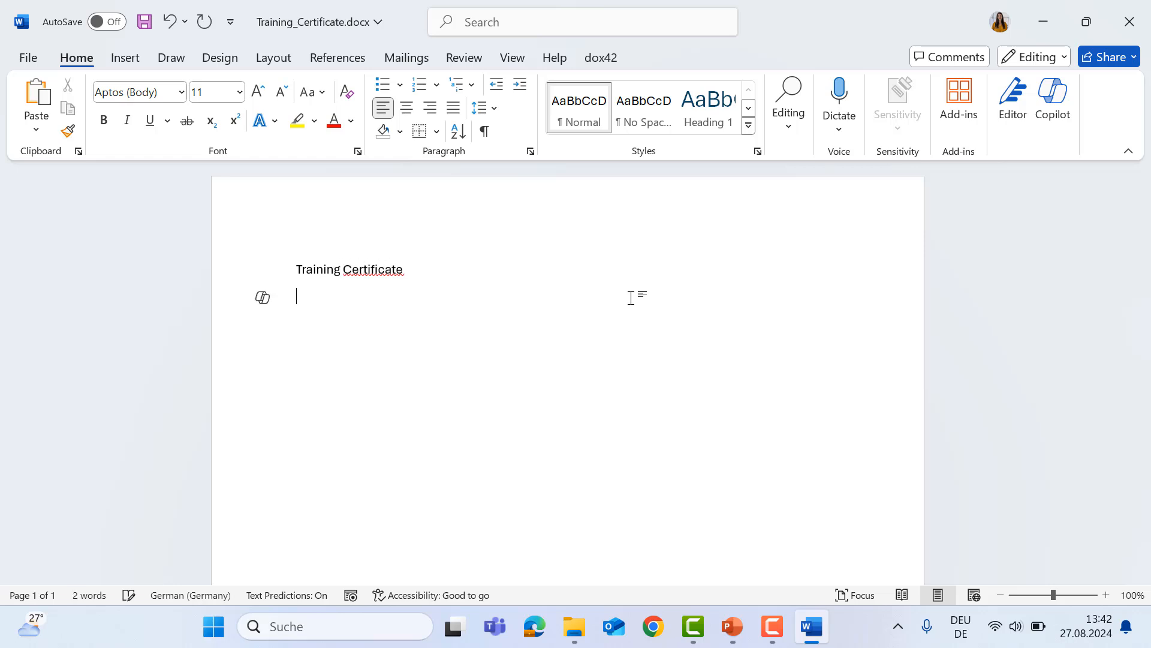
Add the labels "Participant:", "Training:" and "Success:" below the title, separated by blank lines
{"action": "key", "text": "Return"}
{"action": "type", "text": "traini"}
{"action": "key", "text": "BackSpace"}
{"action": "key", "text": "BackSpace"}
{"action": "key", "text": "BackSpace"}
{"action": "key", "text": "BackSpace"}
{"action": "key", "text": "BackSpace"}
{"action": "type", "text": "Participant:"}
{"action": "key", "text": "Return"}
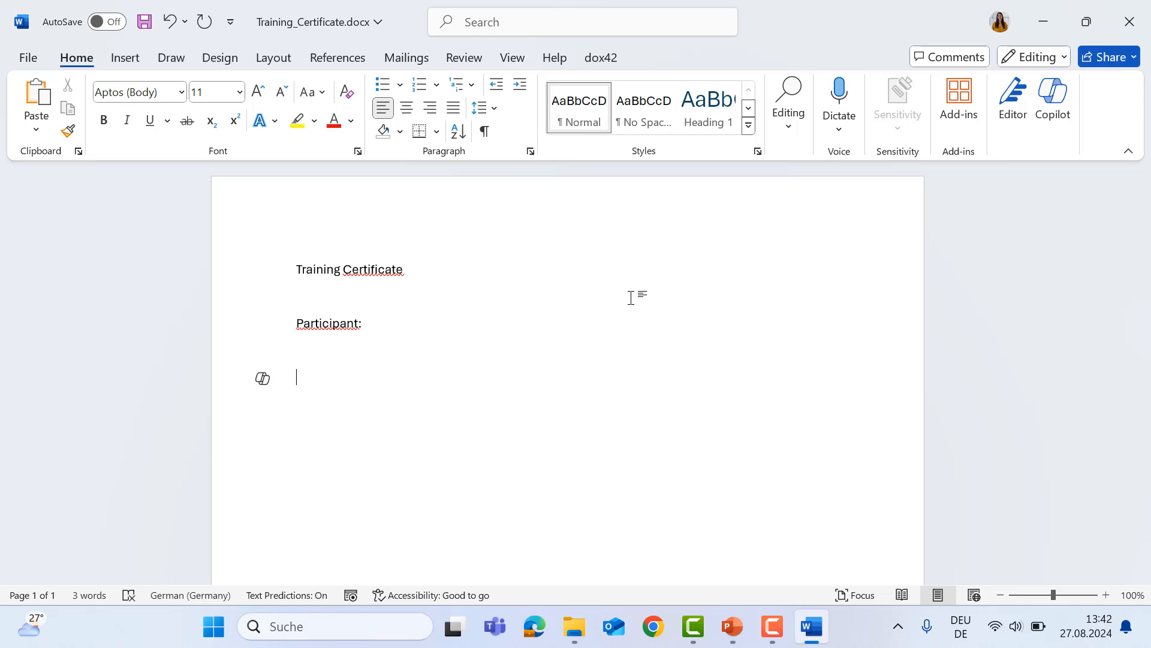
{"action": "type", "text": "Training:"}
{"action": "key", "text": "Return"}
{"action": "type", "text": "Succe"}
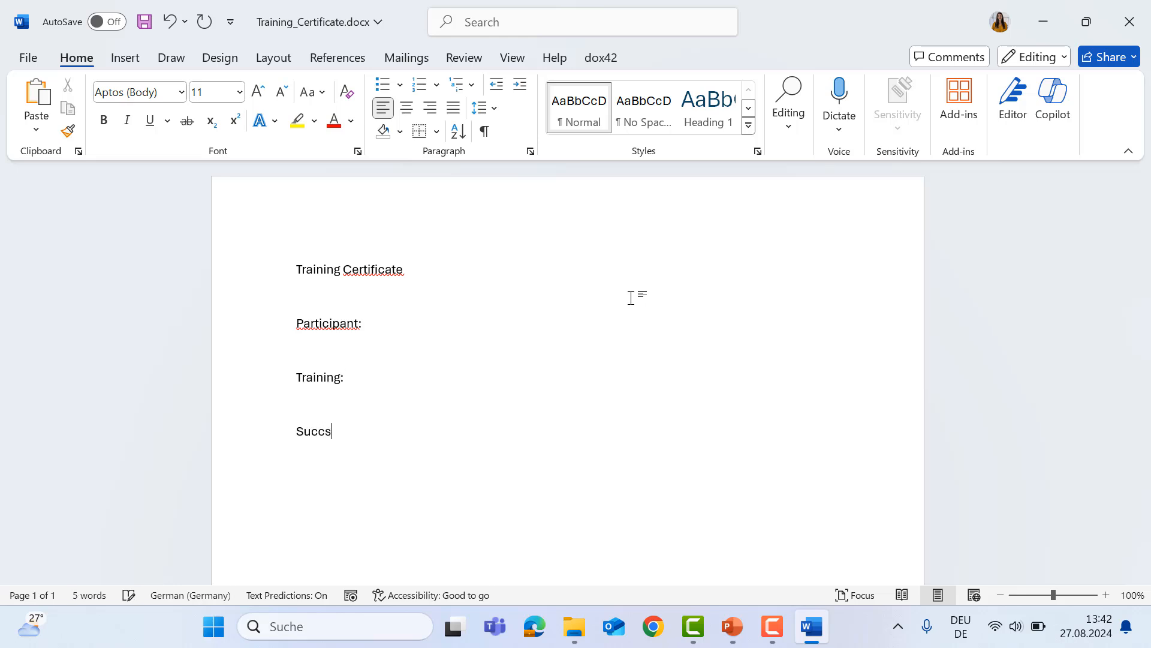
{"action": "type", "text": "ss:"}
Format the "Training Certificate" title as dark green, bold, 24 pt and centered, and save the document
{"action": "left_click_drag", "start_coordinate": [298, 269], "coordinate": [501, 267]}
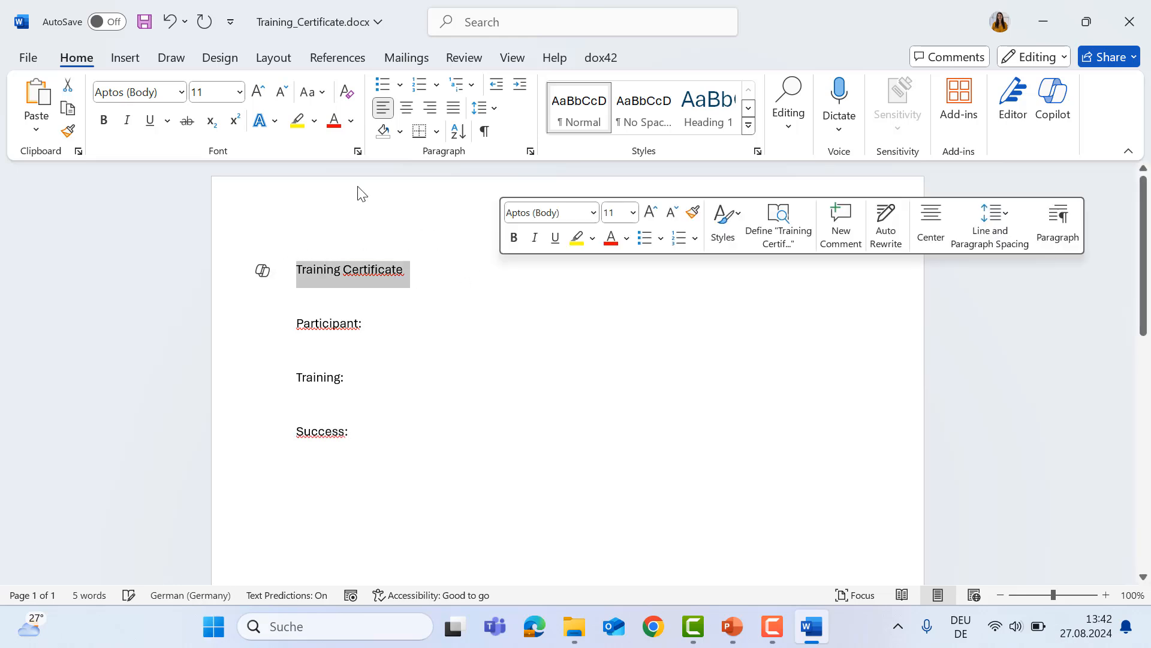
{"action": "left_click", "coordinate": [350, 121]}
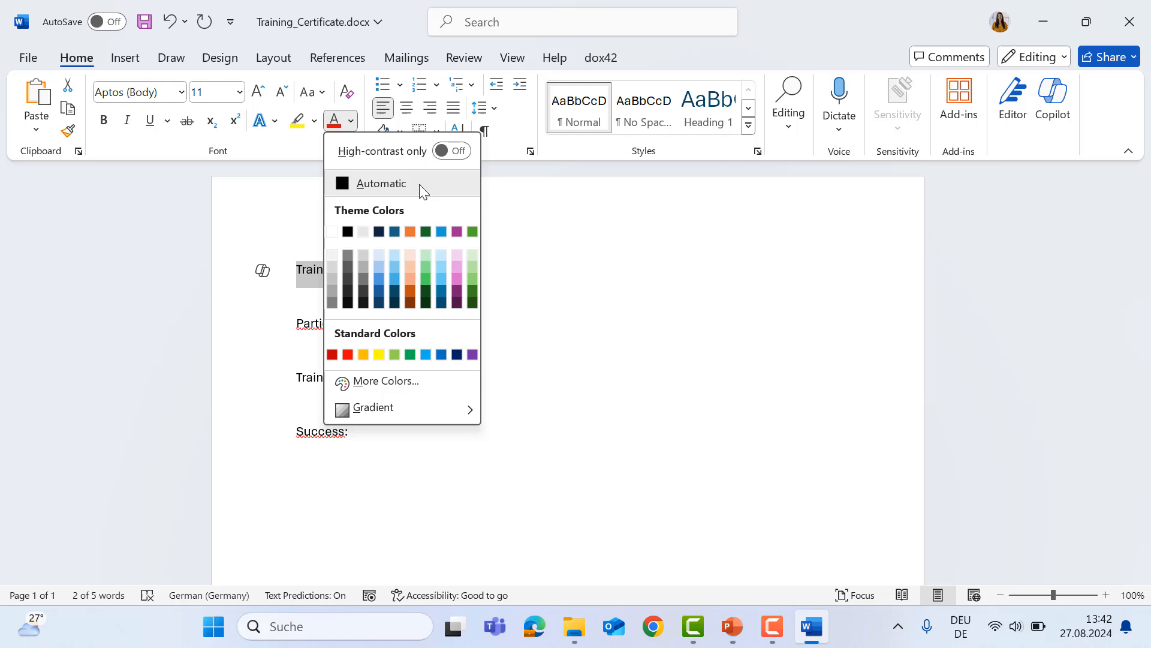
{"action": "left_click", "coordinate": [471, 286]}
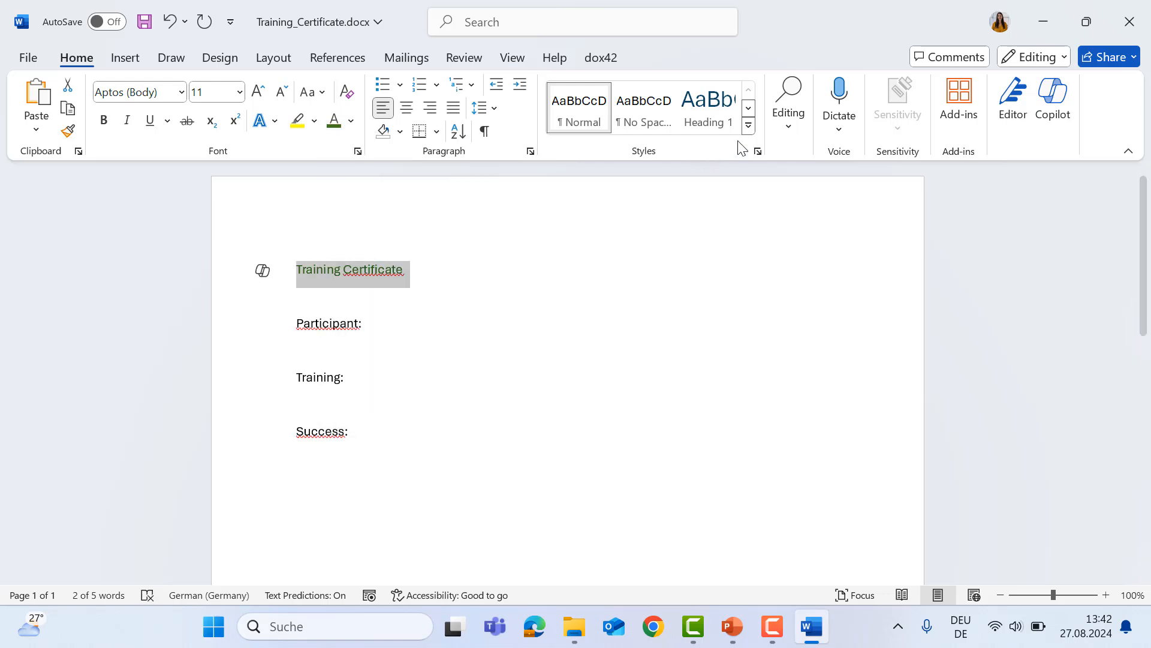
{"action": "left_click", "coordinate": [105, 121]}
{"action": "left_click", "coordinate": [260, 94]}
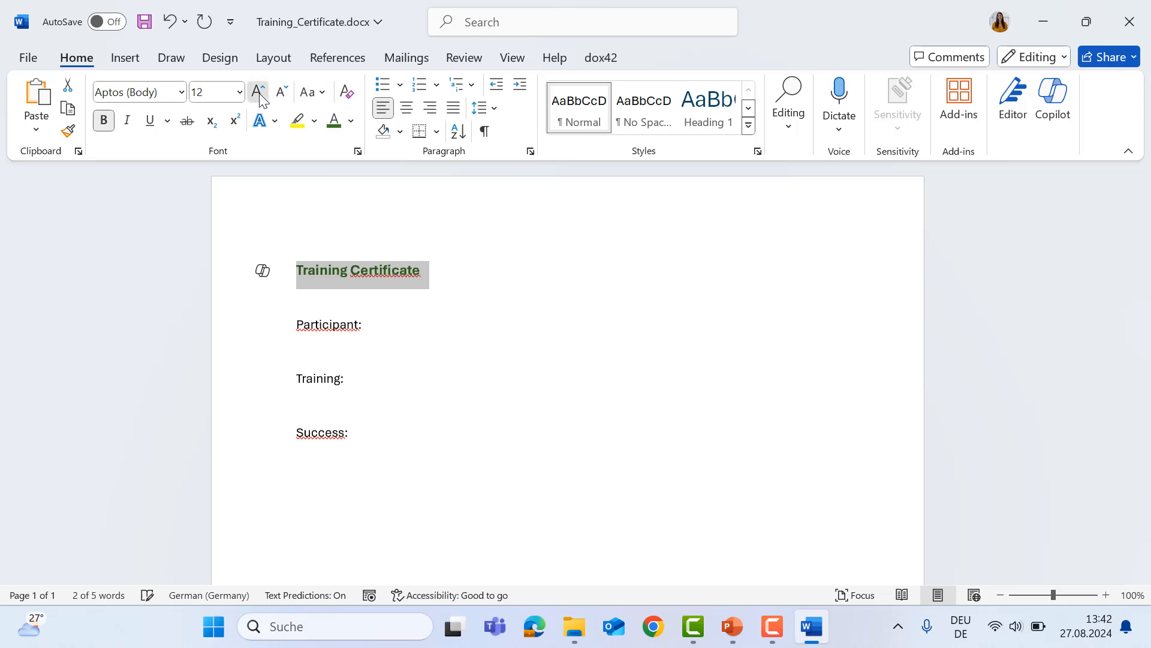
{"action": "left_click", "coordinate": [259, 94]}
{"action": "left_click", "coordinate": [260, 94]}
{"action": "left_click", "coordinate": [260, 94]}
{"action": "left_click", "coordinate": [259, 94]}
{"action": "left_click", "coordinate": [260, 94]}
{"action": "left_click", "coordinate": [260, 94]}
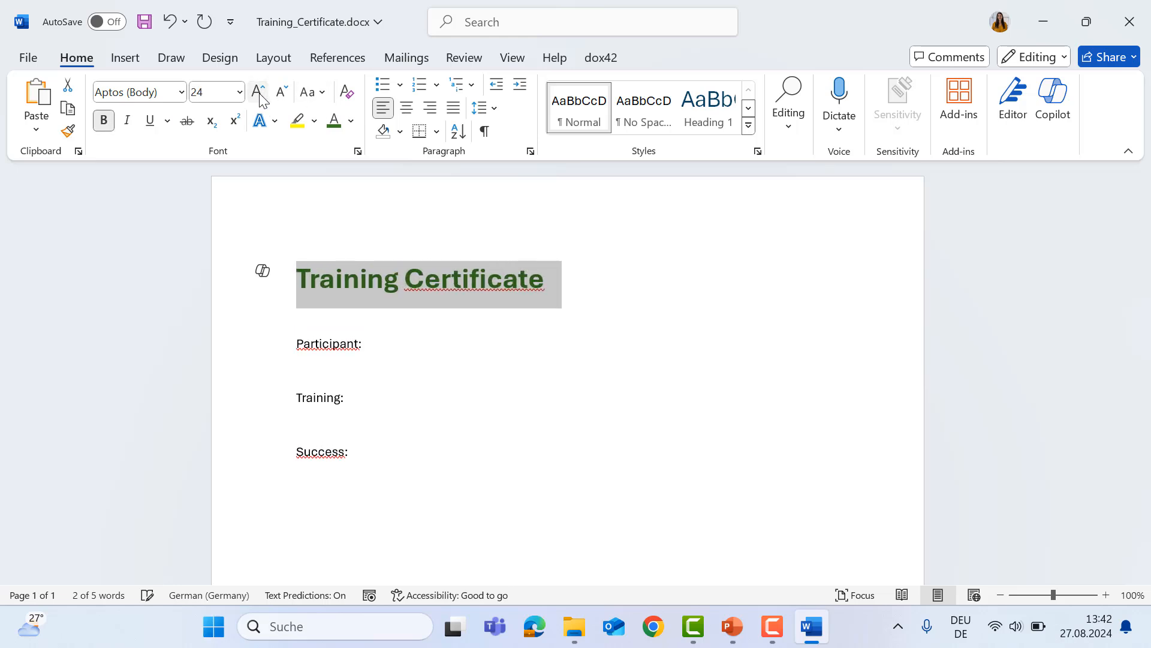
{"action": "left_click", "coordinate": [407, 109]}
{"action": "left_click", "coordinate": [592, 370]}
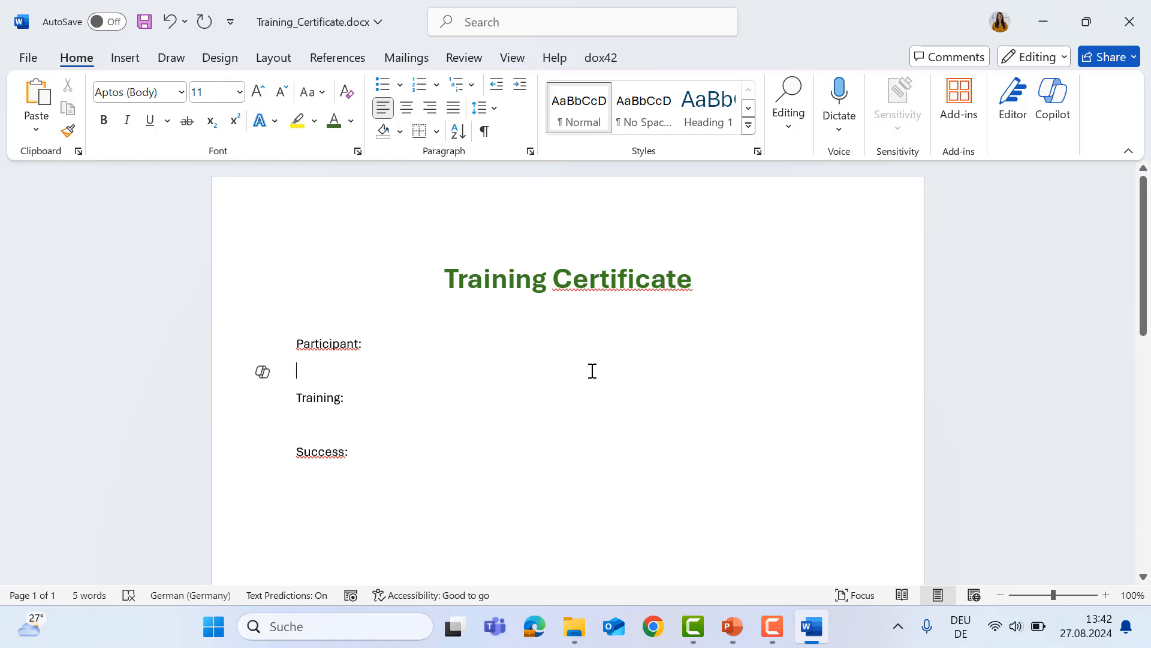
{"action": "key", "text": "ctrl+s"}
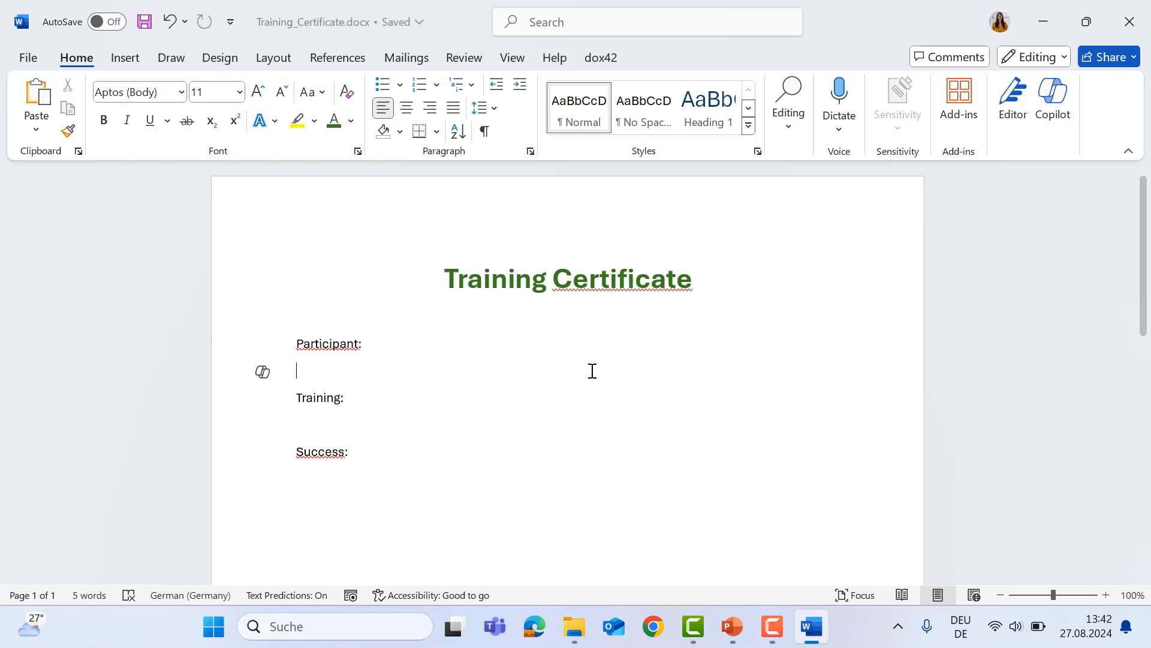
{"action": "left_click", "coordinate": [713, 279]}
{"action": "key", "text": "BackSpace"}
{"action": "key", "text": "BackSpace"}
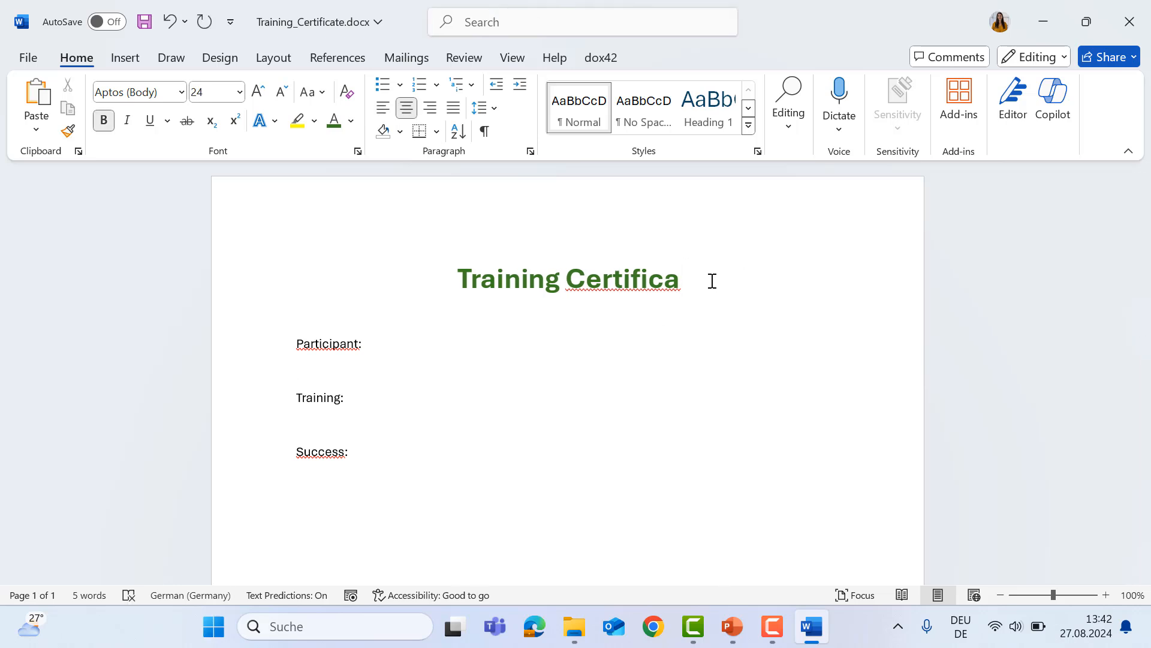
{"action": "key", "text": "BackSpace"}
{"action": "key", "text": "ctrl+z"}
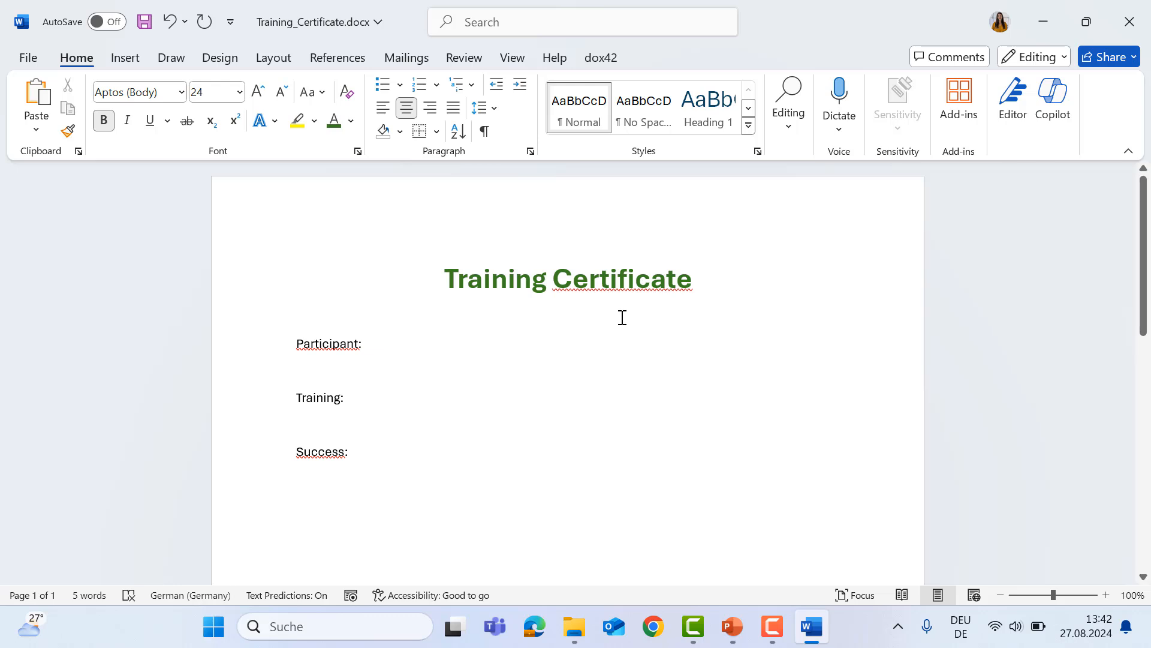
{"action": "left_click", "coordinate": [620, 315]}
{"action": "right_click", "coordinate": [655, 270]}
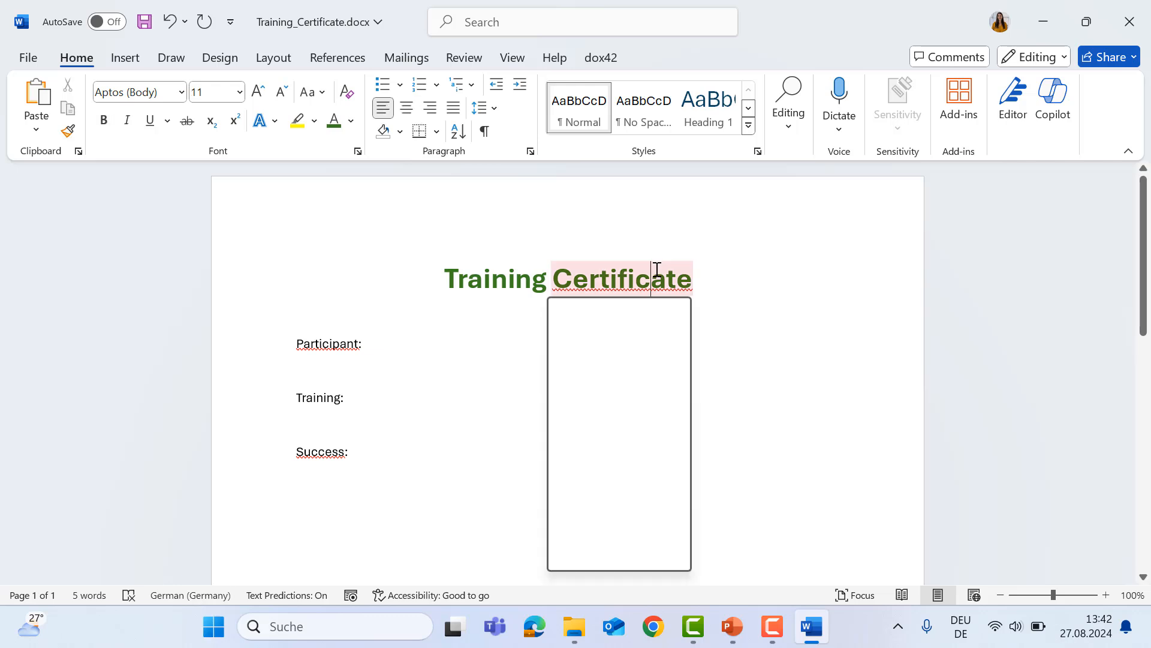
{"action": "left_click", "coordinate": [724, 250]}
Open the dox42 Data Map Designer and save a new data map named Certificate in the Training_Certificate folder
{"action": "left_click", "coordinate": [613, 57]}
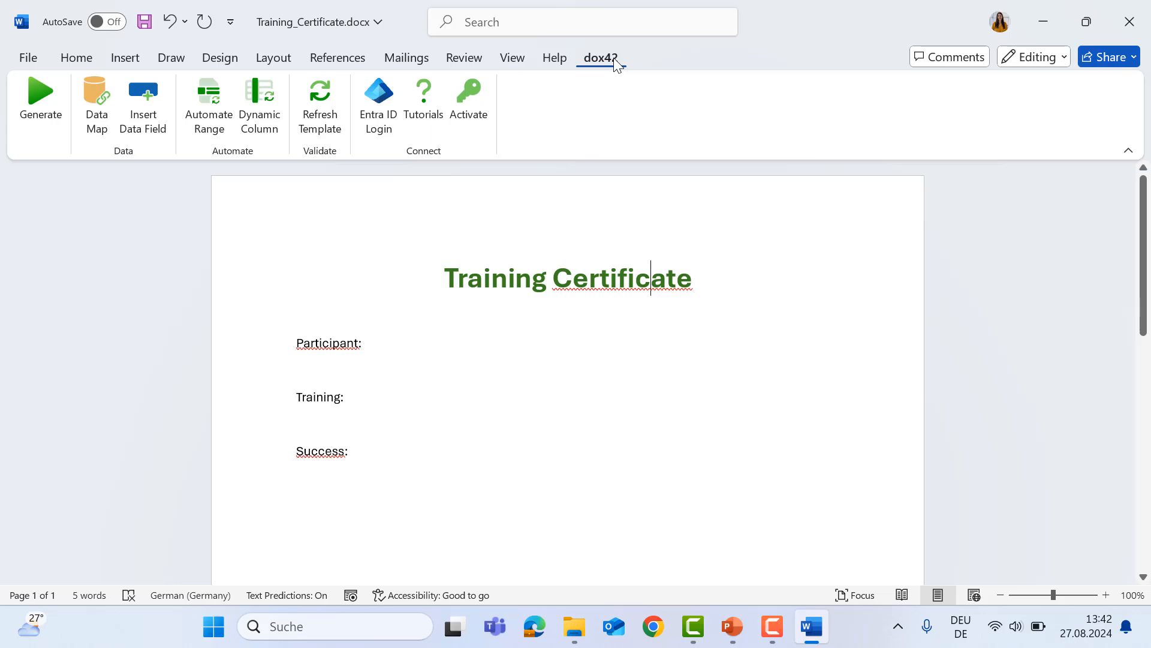
{"action": "left_click", "coordinate": [109, 125]}
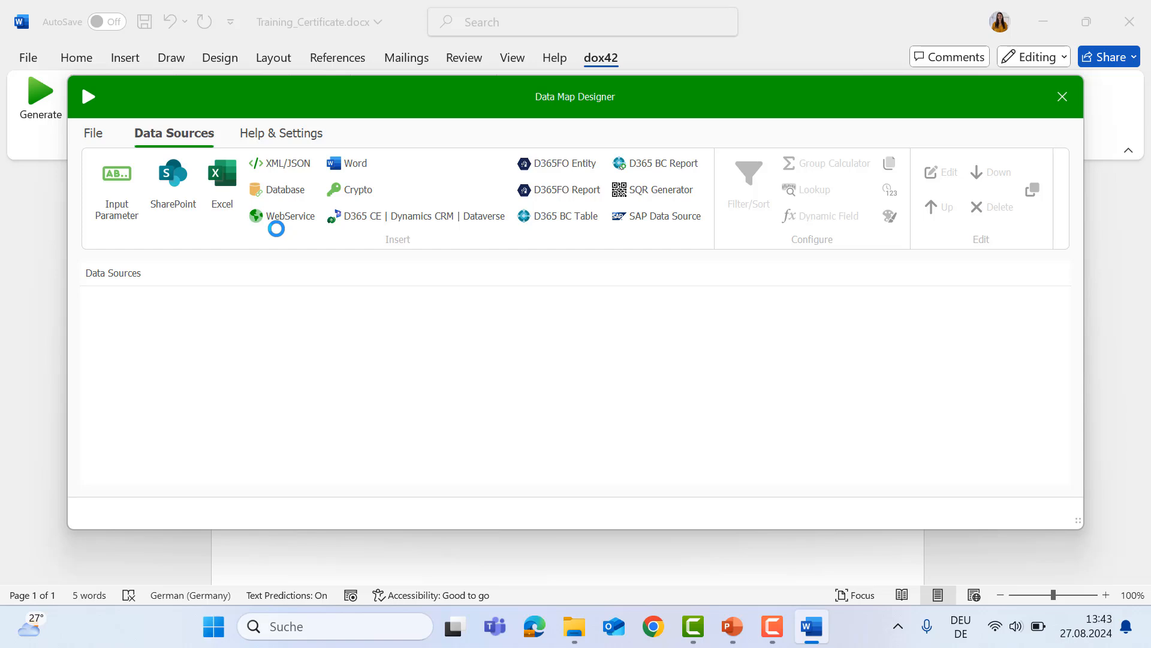
{"action": "left_click", "coordinate": [106, 136]}
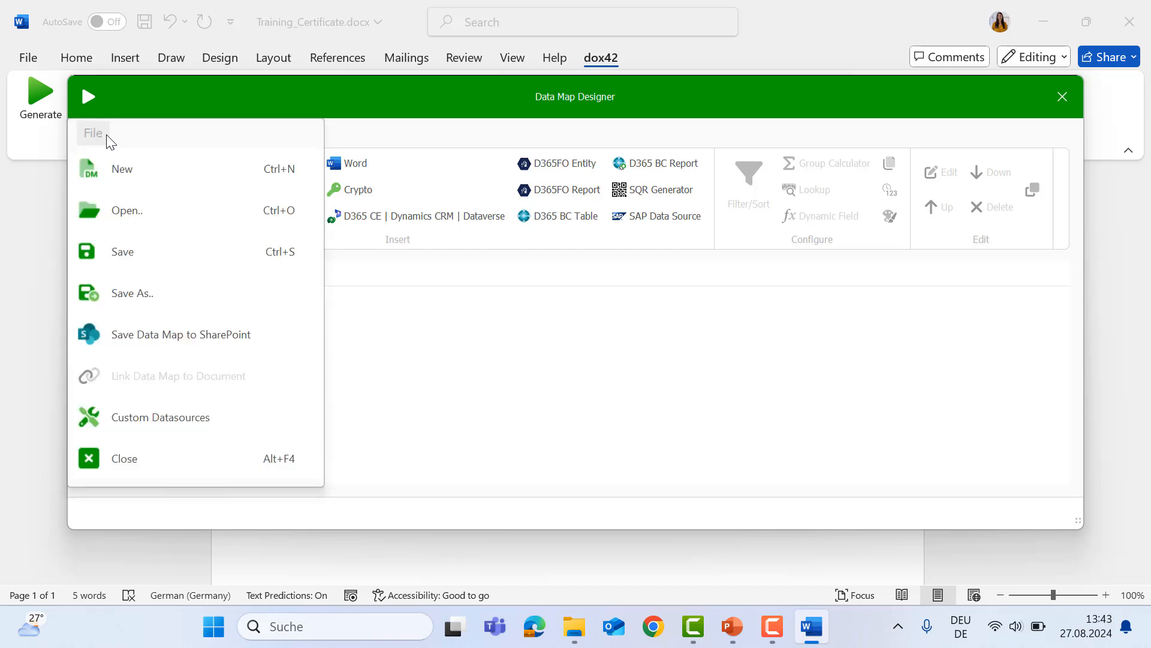
{"action": "left_click", "coordinate": [144, 307]}
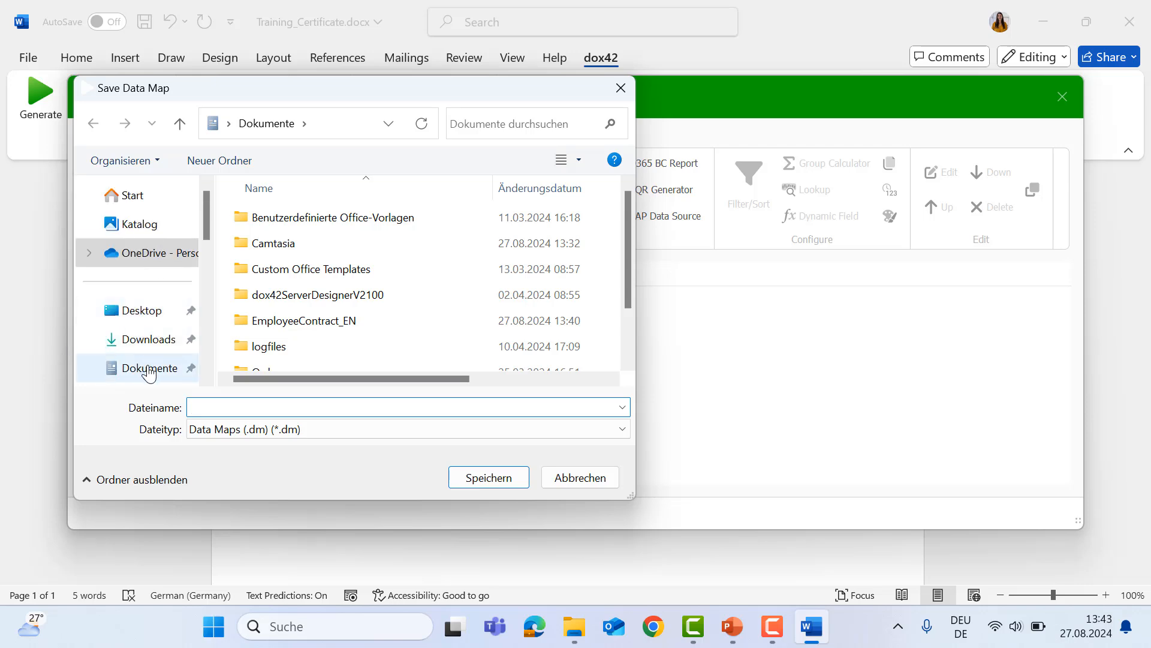
{"action": "scroll", "coordinate": [149, 372], "scroll_direction": "down", "scroll_amount": 1}
{"action": "left_click", "coordinate": [153, 335]}
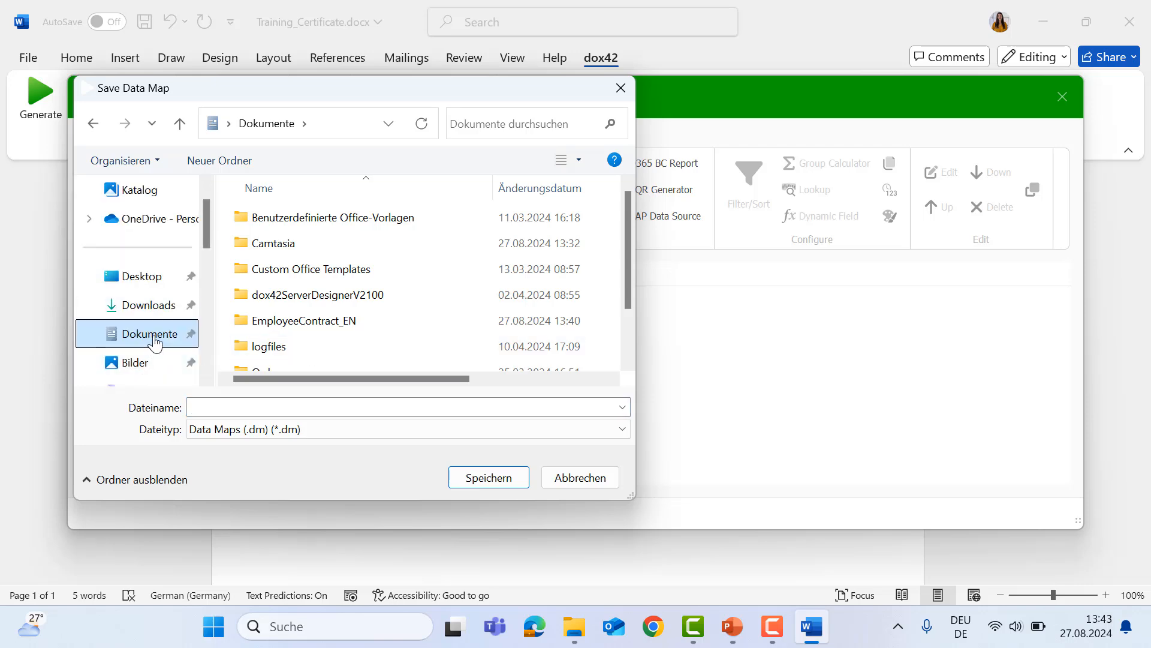
{"action": "scroll", "coordinate": [331, 329], "scroll_direction": "down", "scroll_amount": 1}
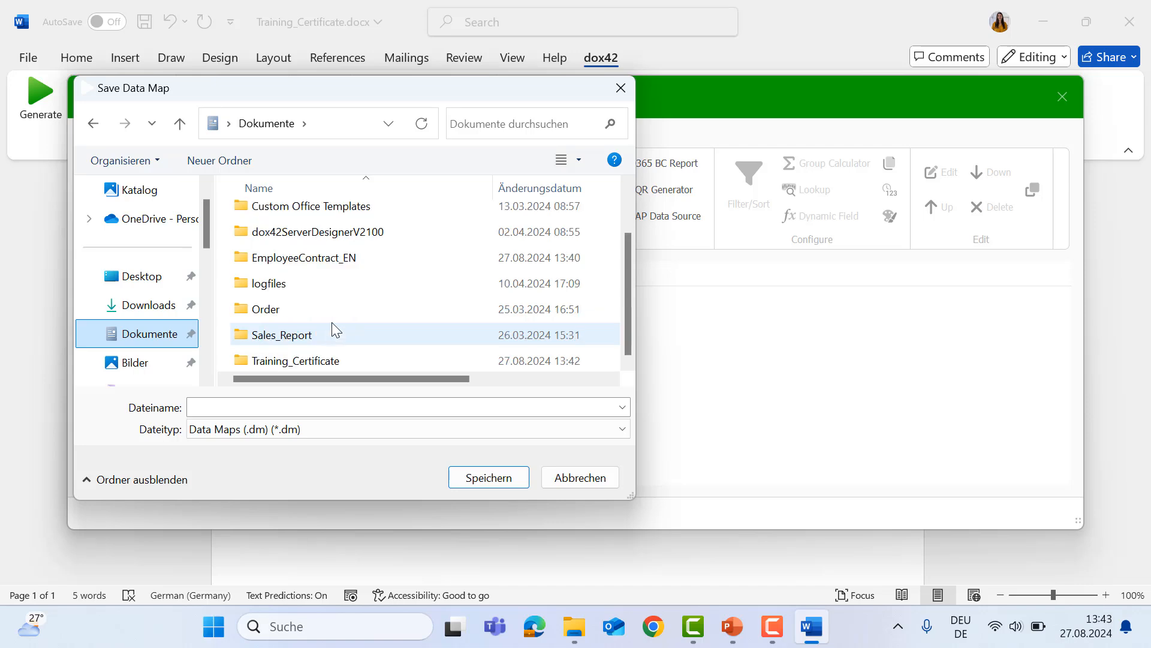
{"action": "double_click", "coordinate": [309, 362]}
{"action": "left_click", "coordinate": [279, 405]}
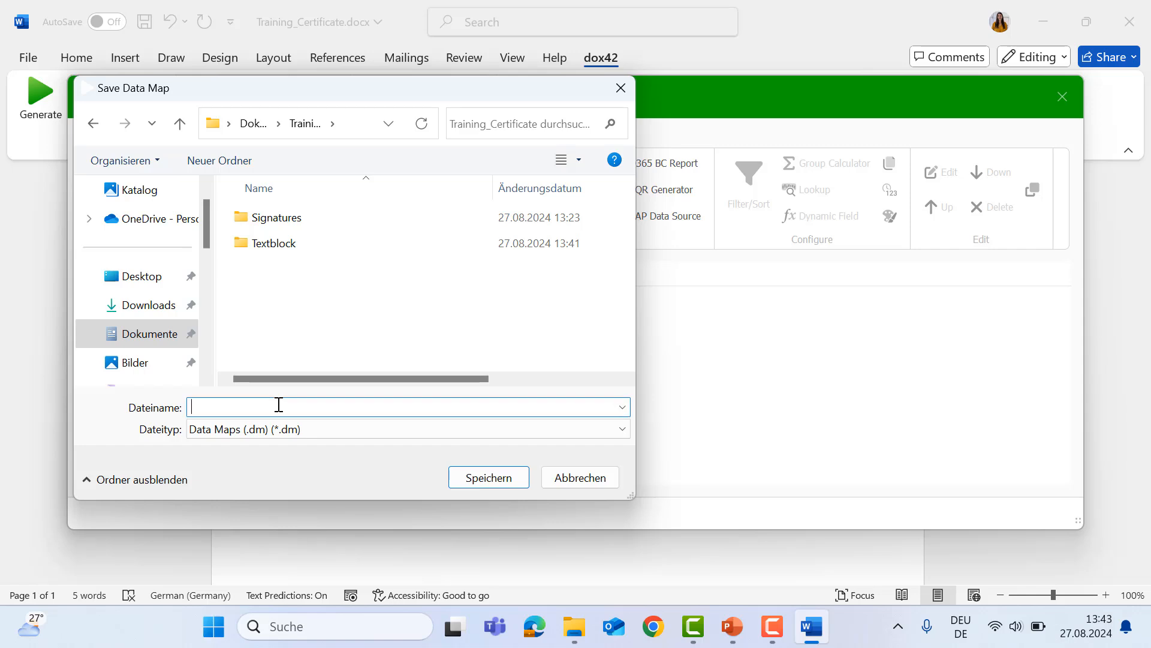
{"action": "type", "text": "Certificate"}
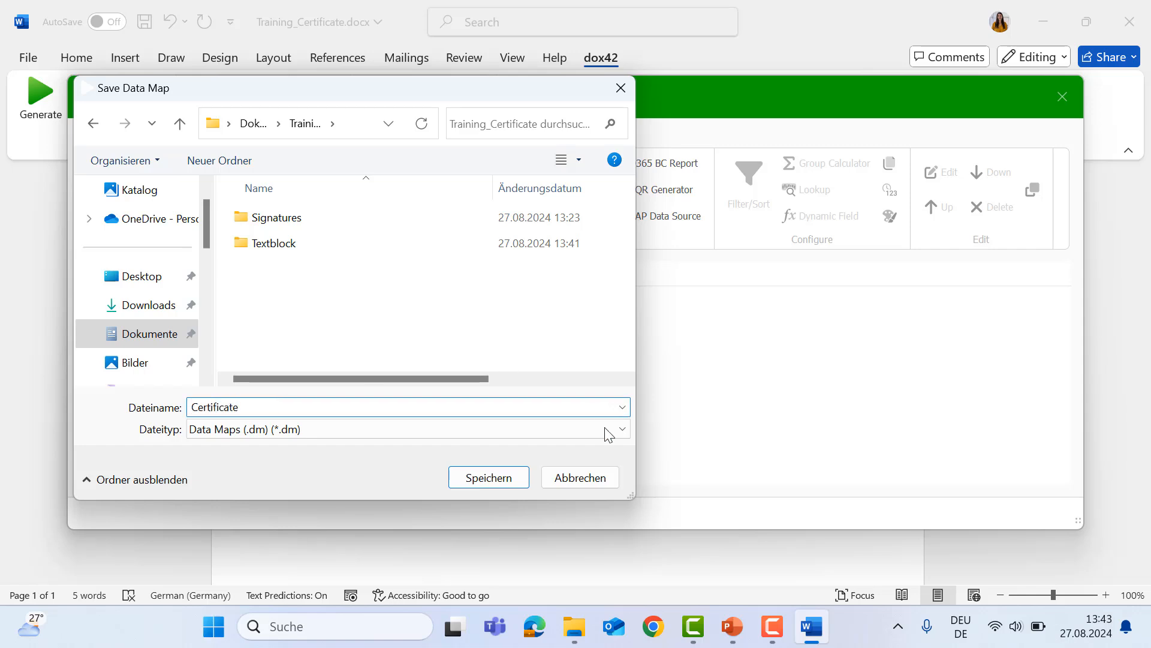
{"action": "left_click", "coordinate": [494, 478]}
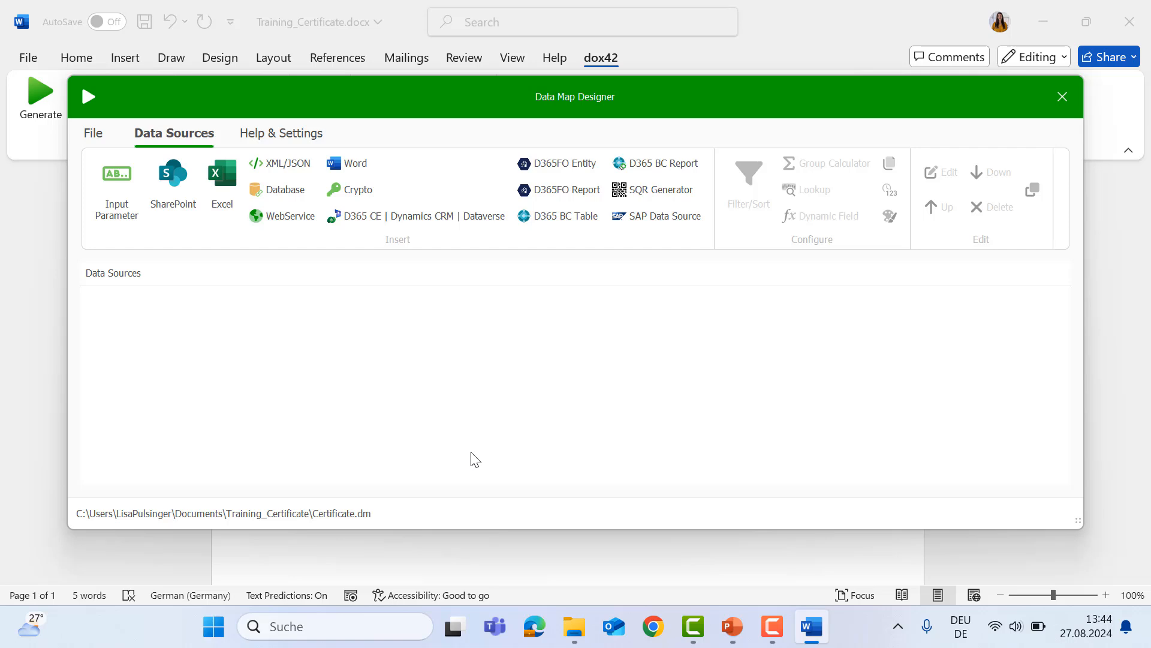
Link the data map to the document with the option "Data Map and Document in same Directory" and close the designer
{"action": "left_click", "coordinate": [85, 132]}
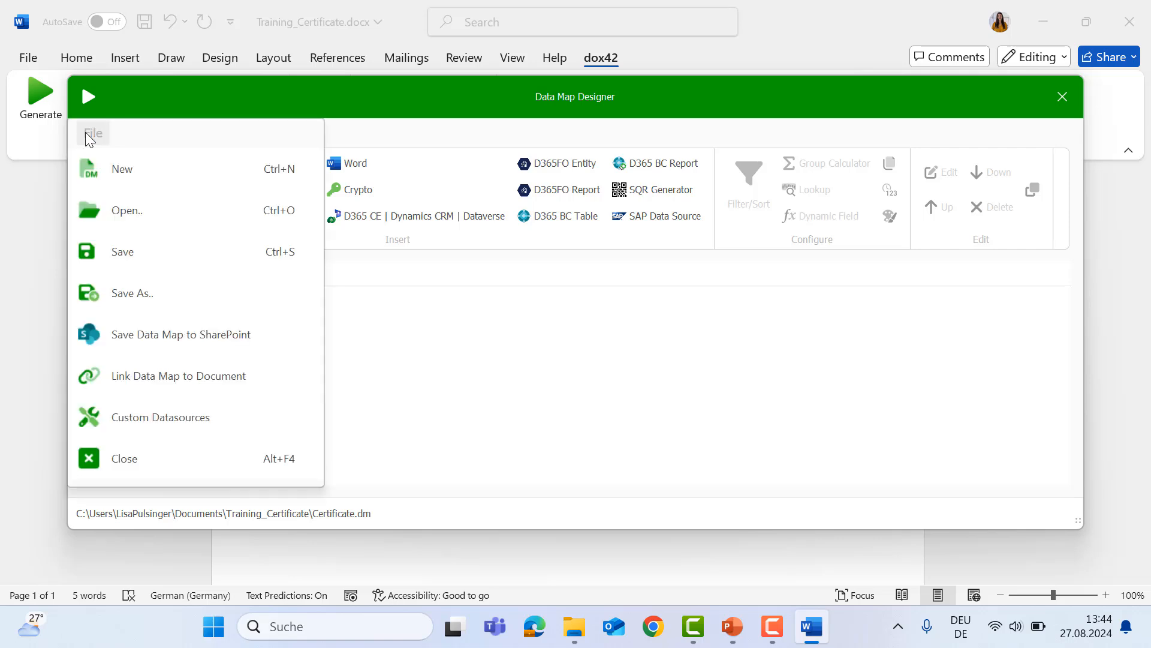
{"action": "left_click", "coordinate": [233, 385]}
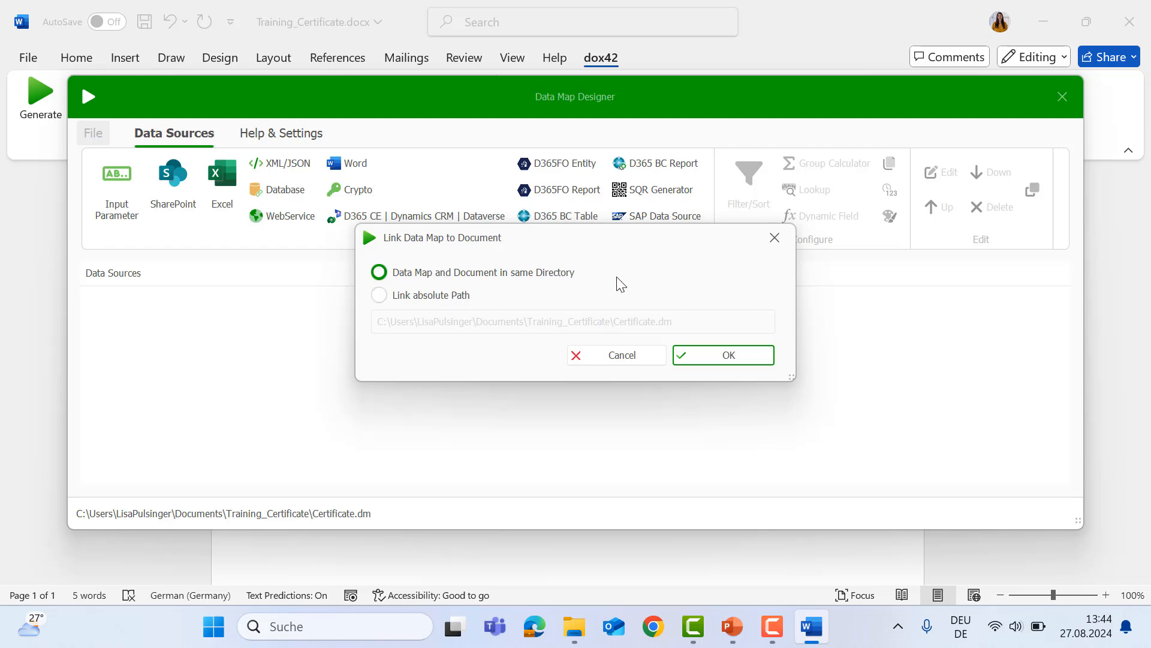
{"action": "left_click", "coordinate": [732, 360]}
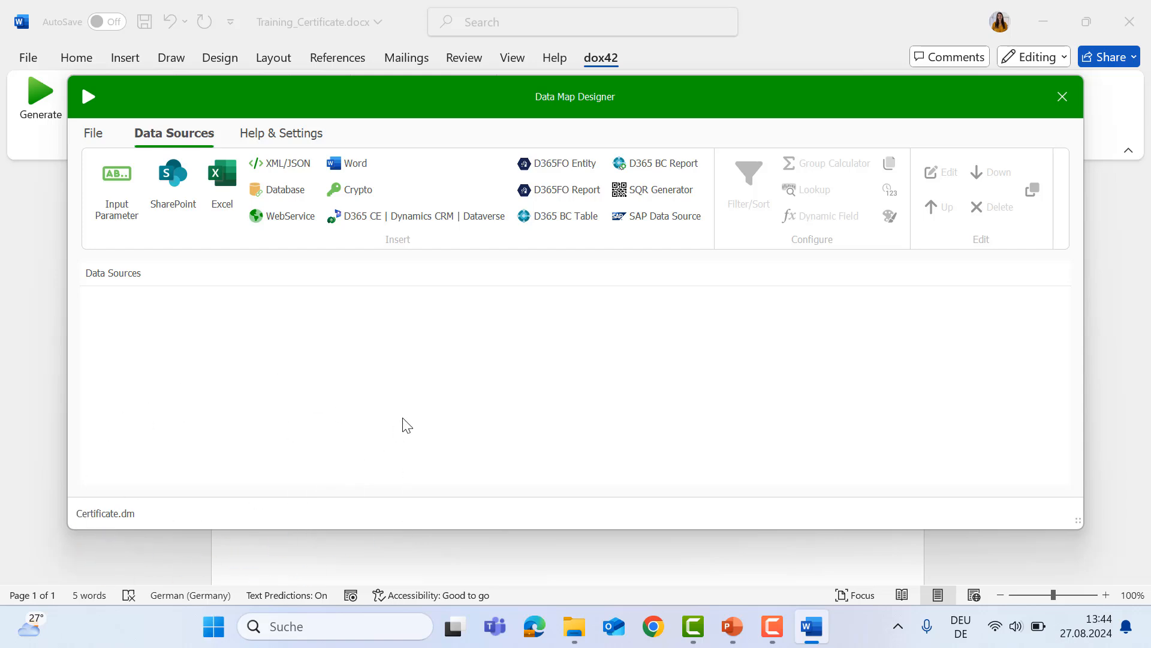
{"action": "left_click", "coordinate": [1060, 95]}
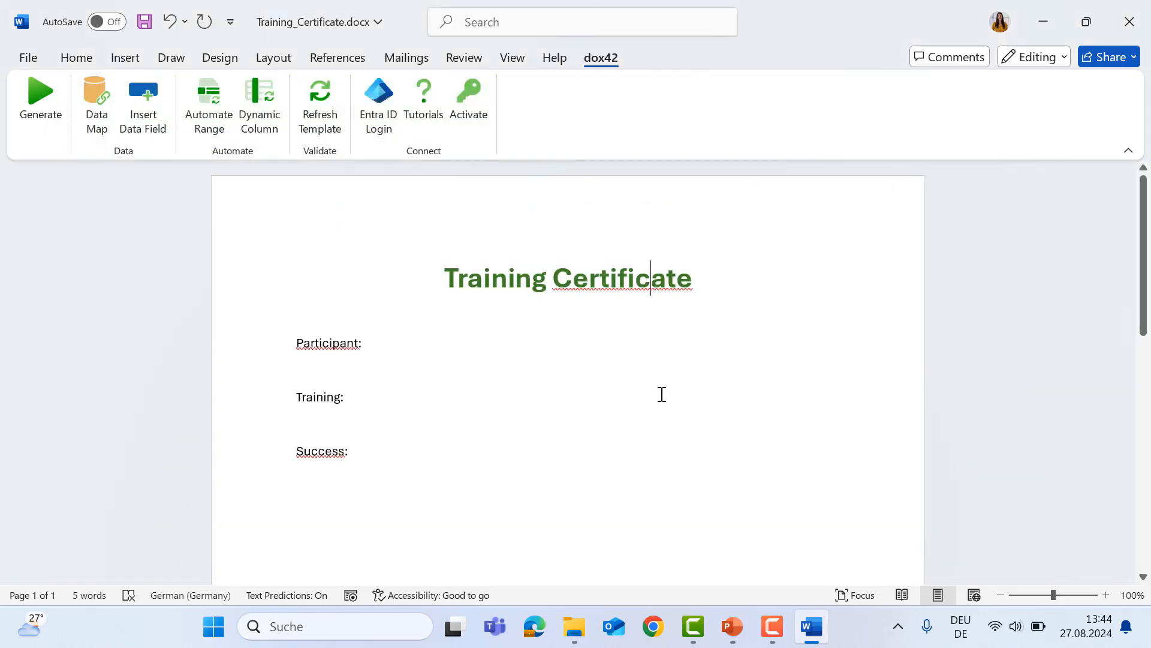
Check in File Explorer that Certificate.dm is stored in the Training_Certificate folder beside the template, and return to Word
{"action": "left_click", "coordinate": [584, 623]}
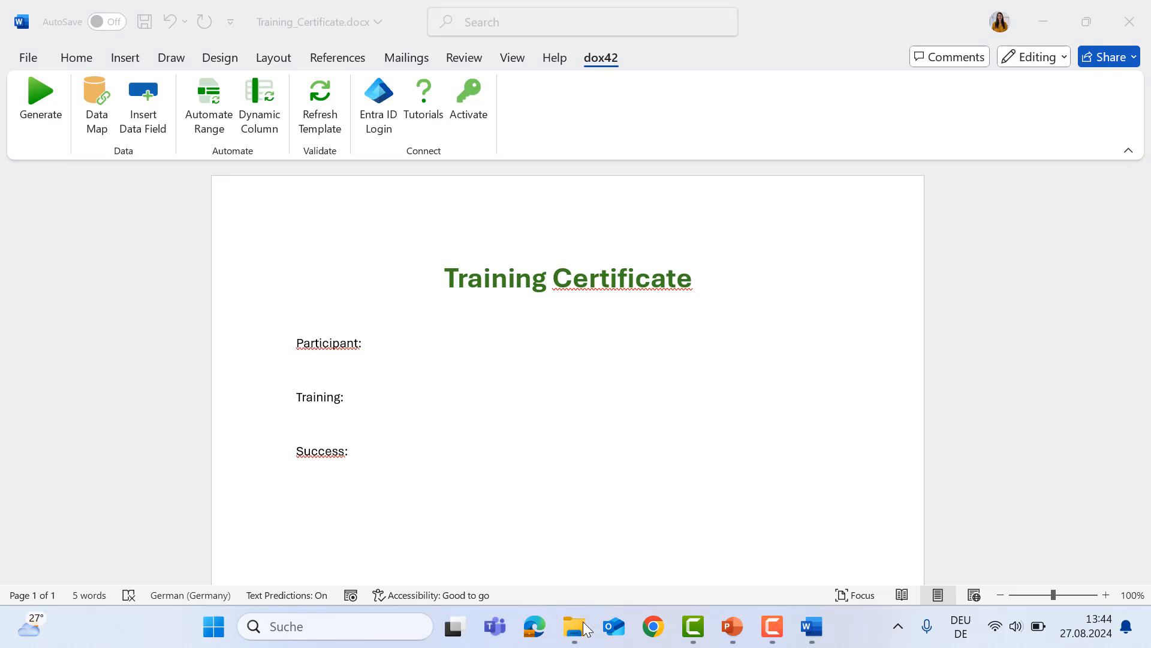
{"action": "left_click", "coordinate": [584, 623]}
{"action": "left_click", "coordinate": [504, 537]}
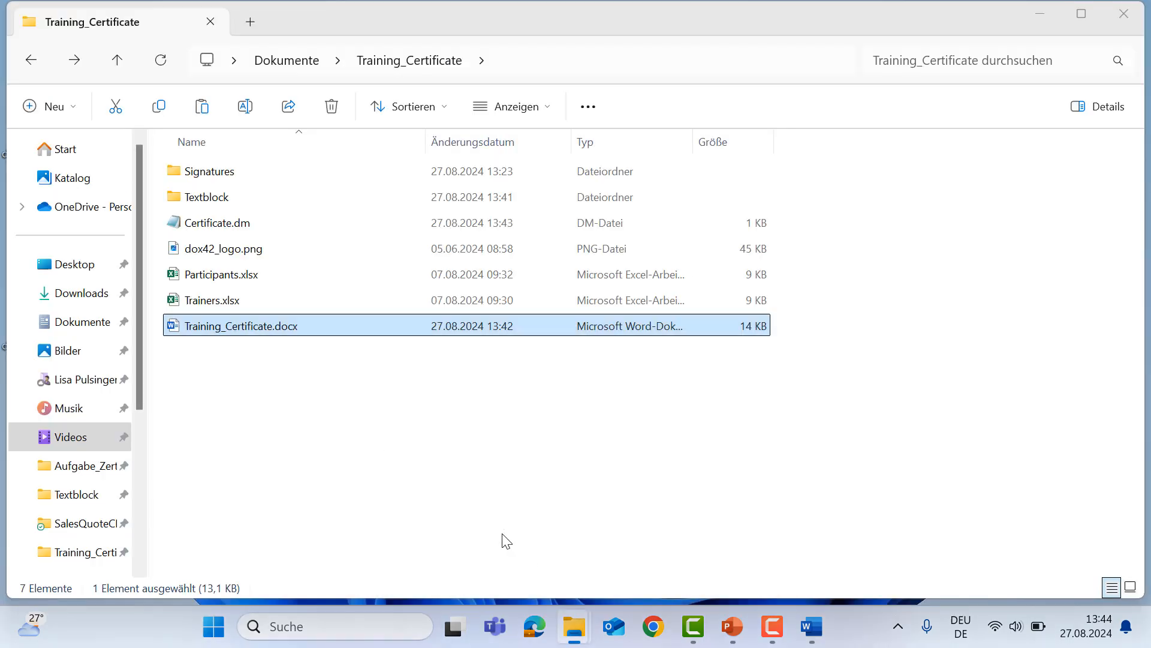
{"action": "left_click", "coordinate": [440, 449]}
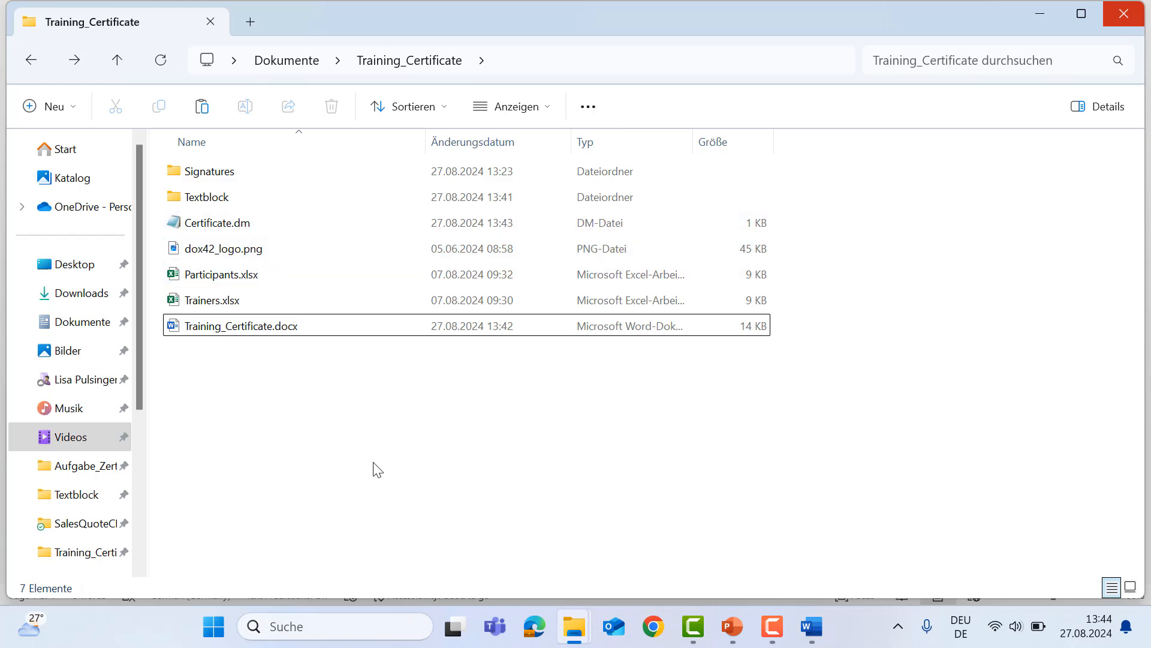
{"action": "left_click", "coordinate": [1043, 10]}
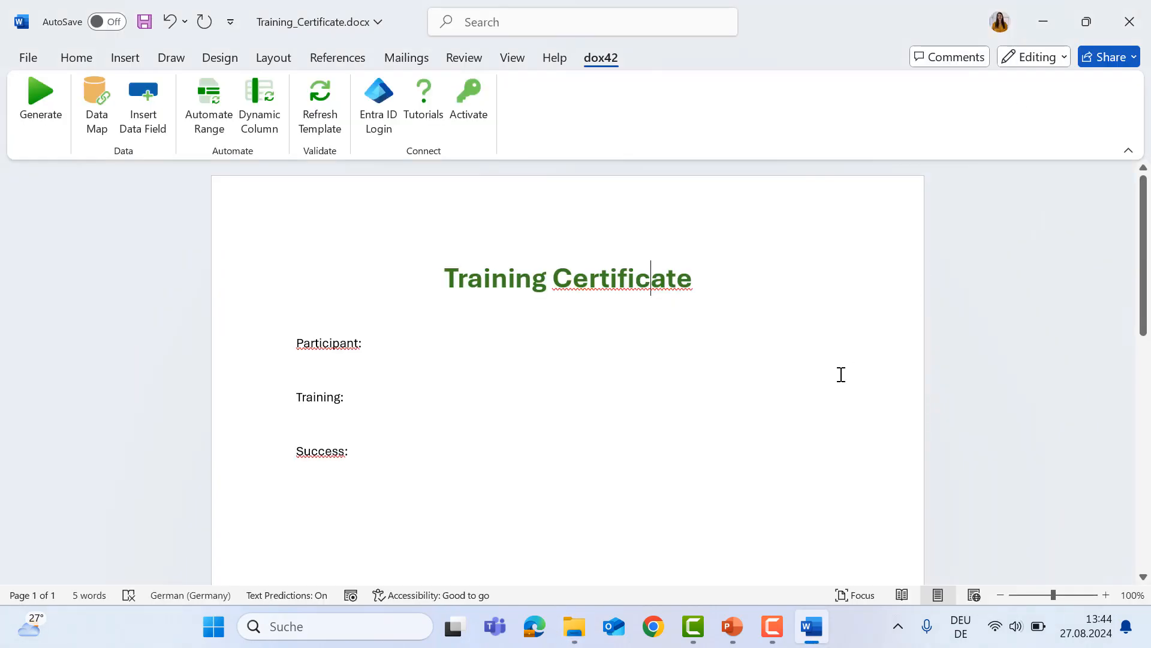
Add an Excel data source named Participants to the data map and choose Participants.xlsx as its file
{"action": "double_click", "coordinate": [651, 277]}
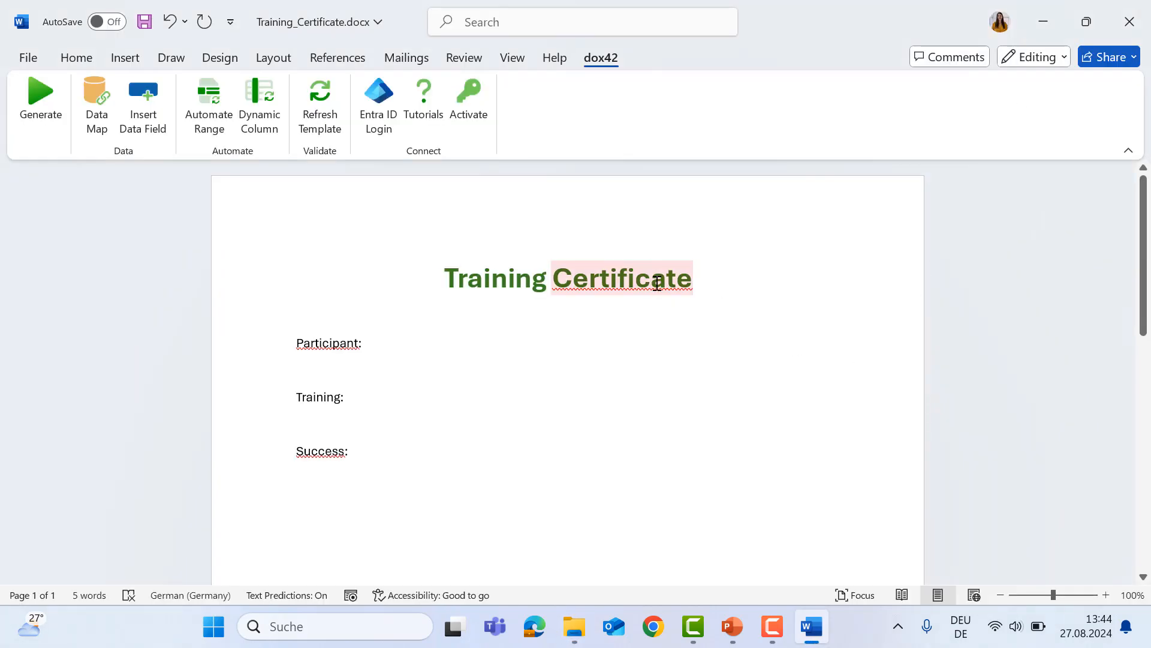
{"action": "left_click", "coordinate": [654, 277]}
{"action": "left_click", "coordinate": [98, 132]}
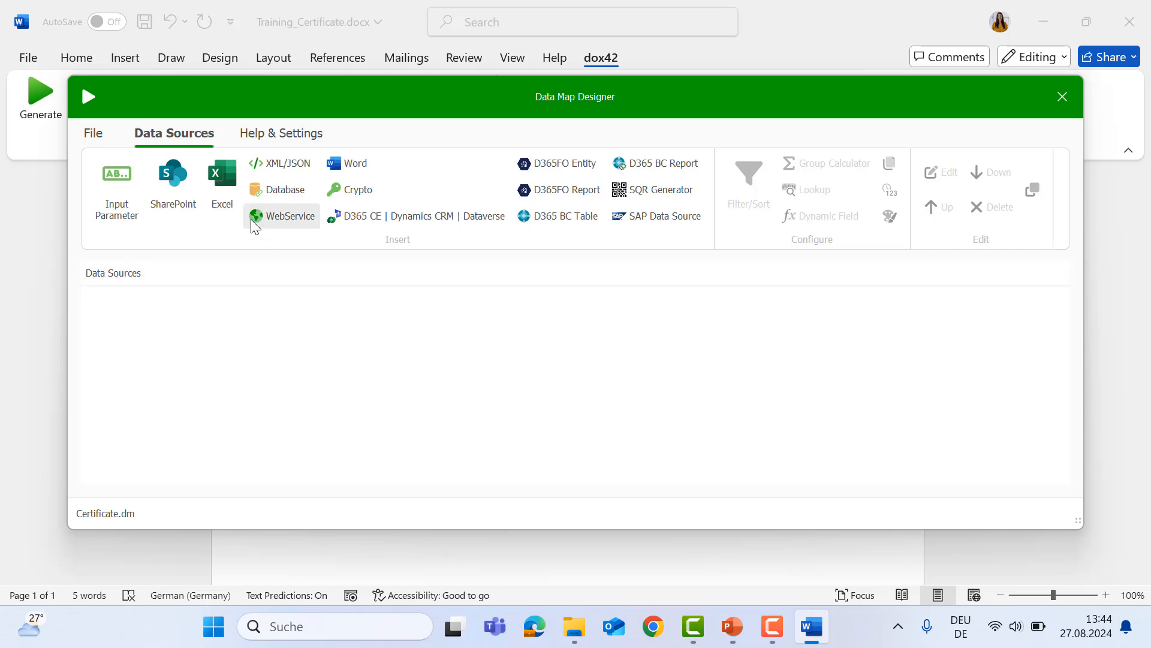
{"action": "left_click", "coordinate": [231, 211]}
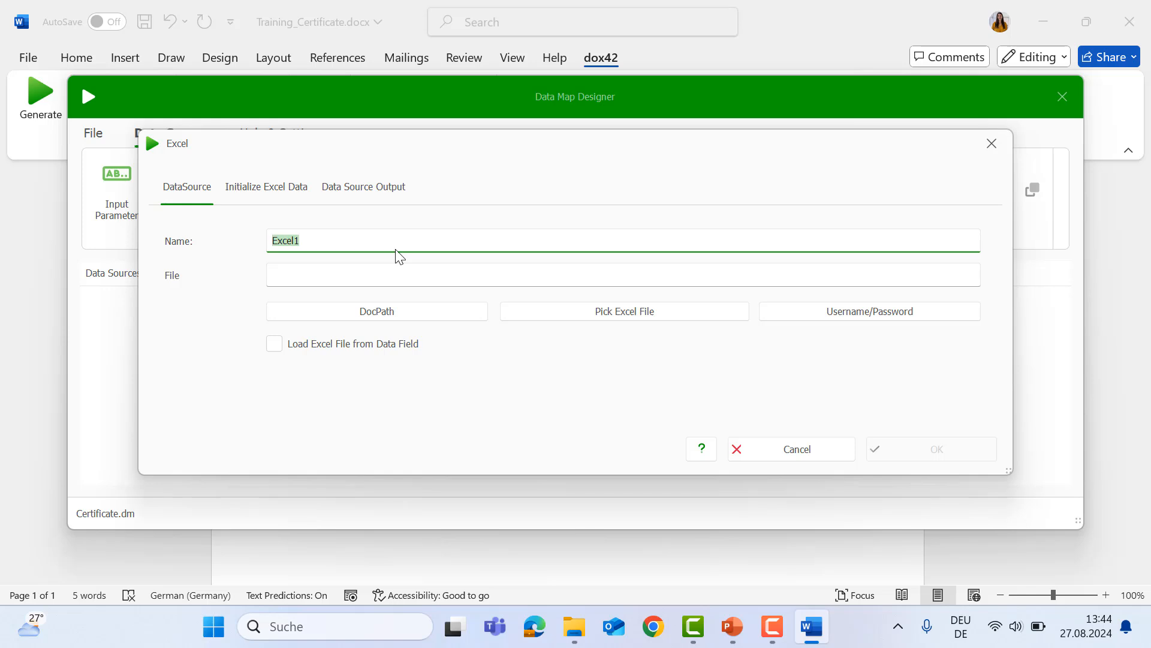
{"action": "type", "text": "Participants"}
{"action": "left_click", "coordinate": [385, 271]}
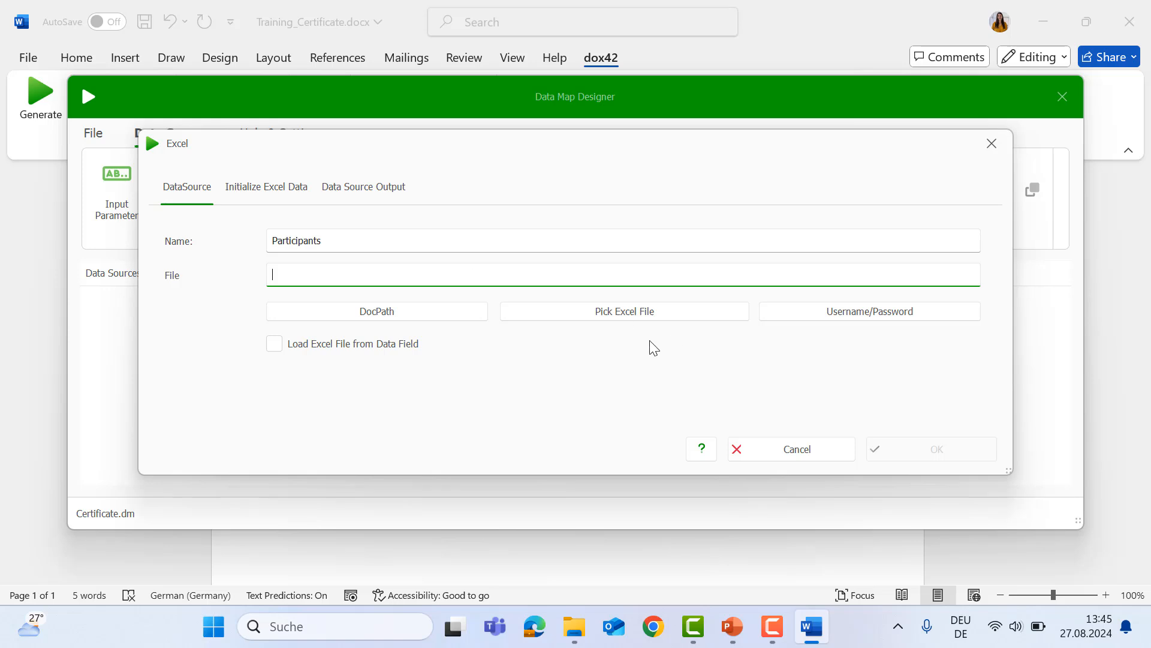
{"action": "left_click", "coordinate": [617, 316]}
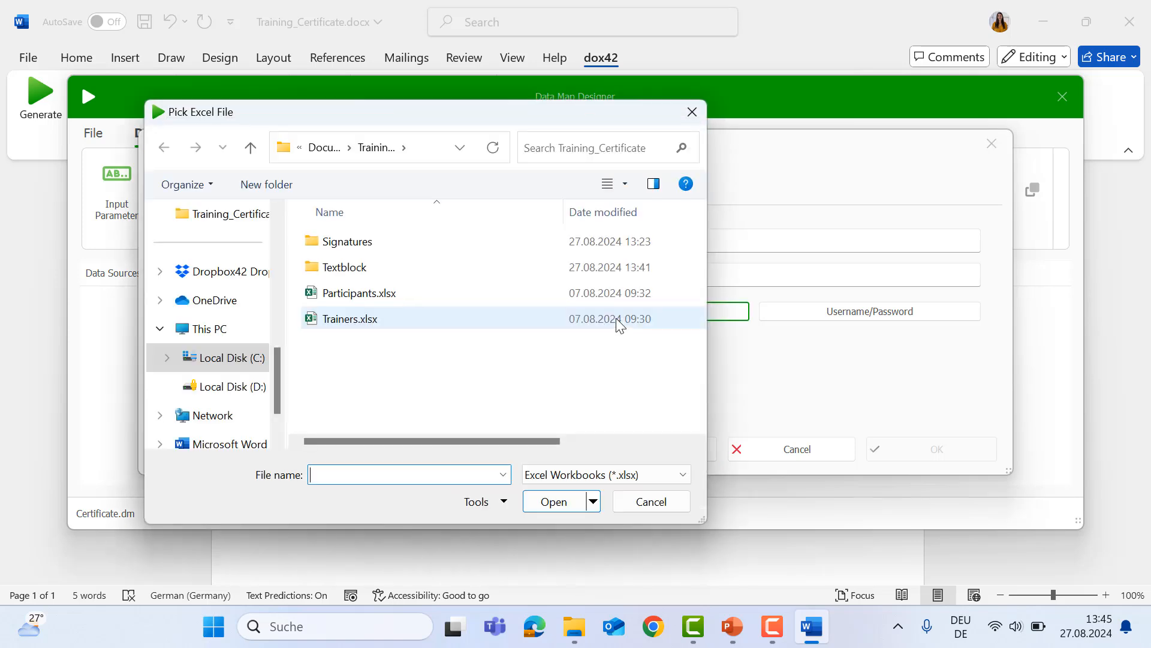
{"action": "left_click", "coordinate": [411, 292]}
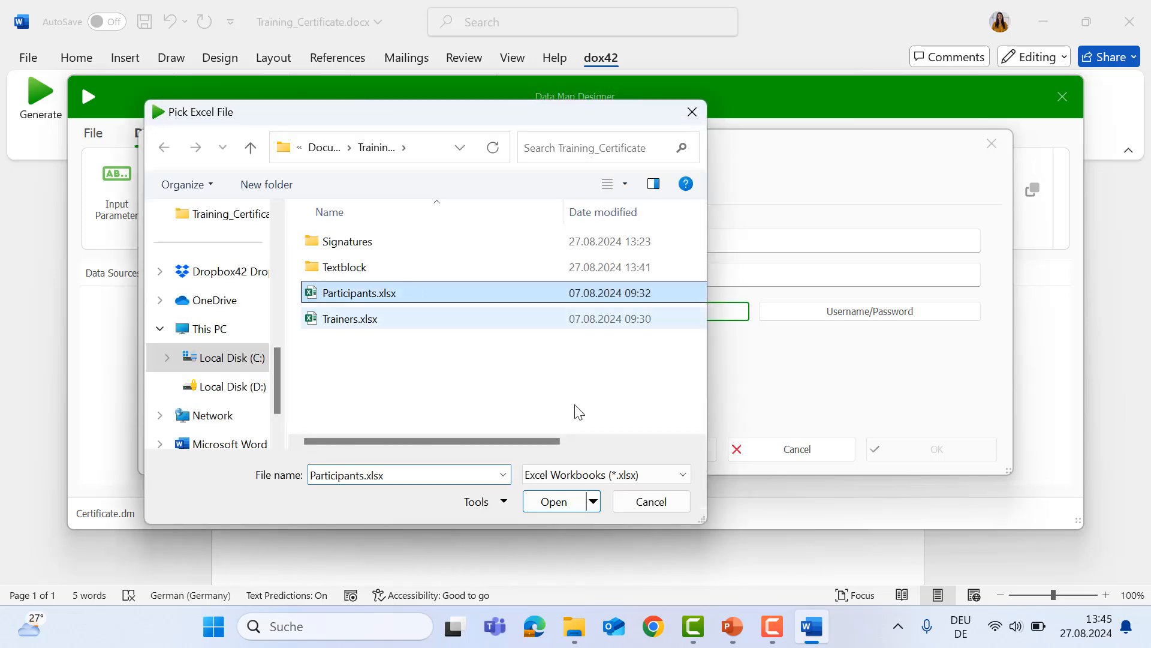
{"action": "left_click", "coordinate": [543, 502]}
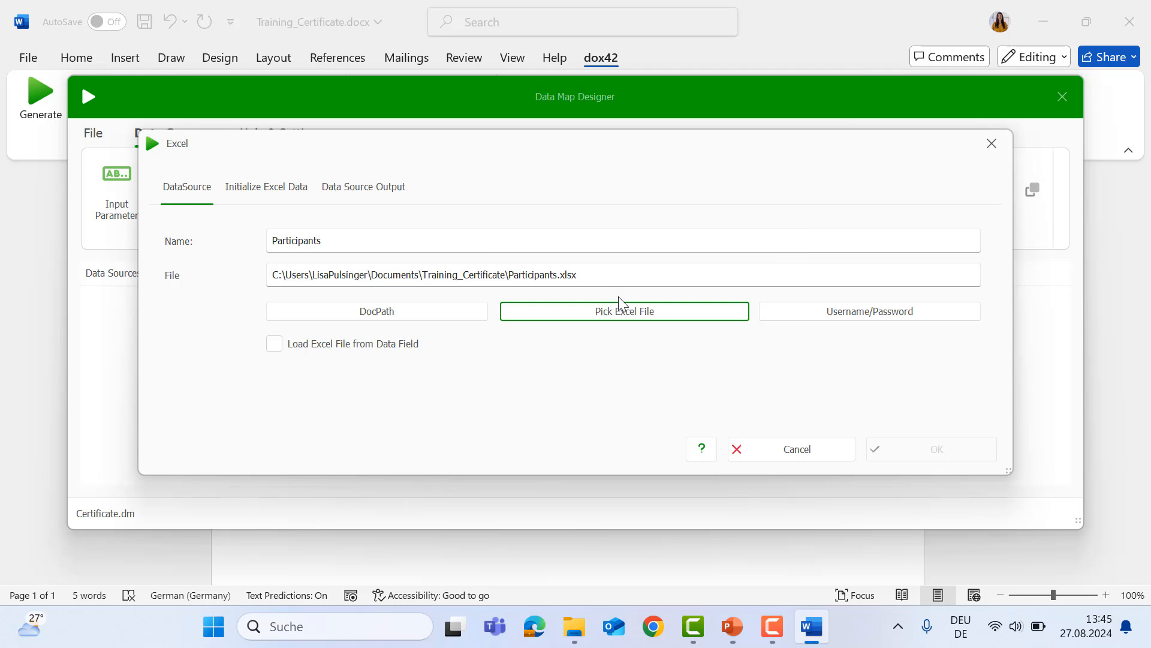
Replace the absolute folder path before Participants.xlsx with the <%DocPath%> placeholder
{"action": "left_click", "coordinate": [509, 272]}
{"action": "left_click_drag", "start_coordinate": [507, 274], "coordinate": [259, 265]}
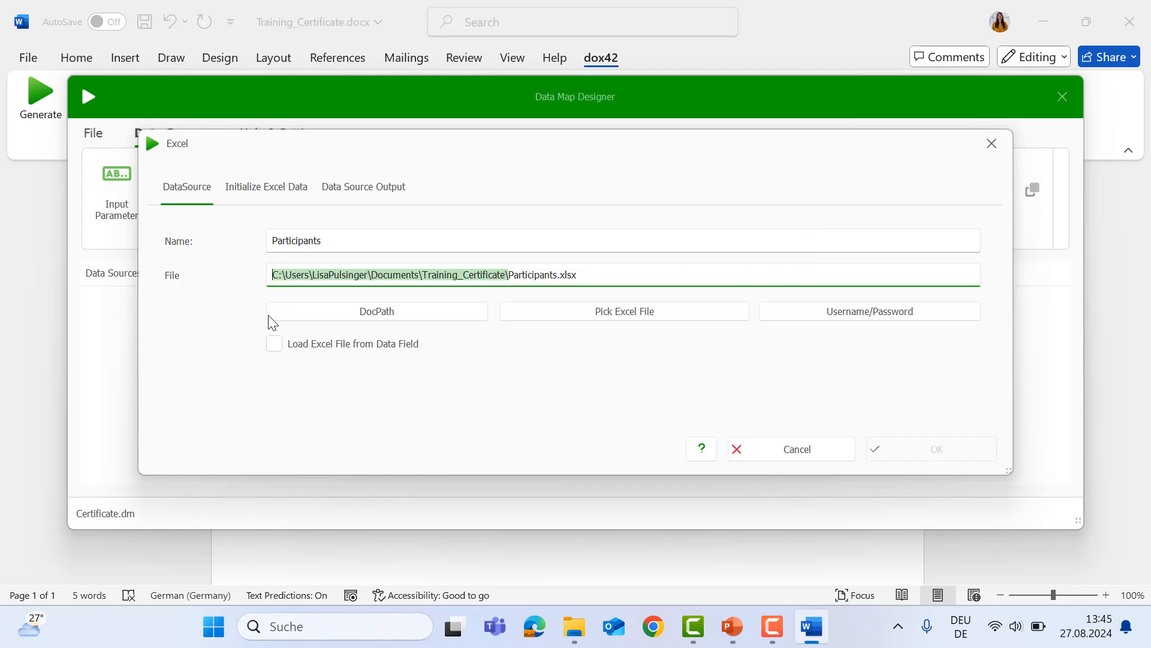
{"action": "left_click", "coordinate": [376, 315]}
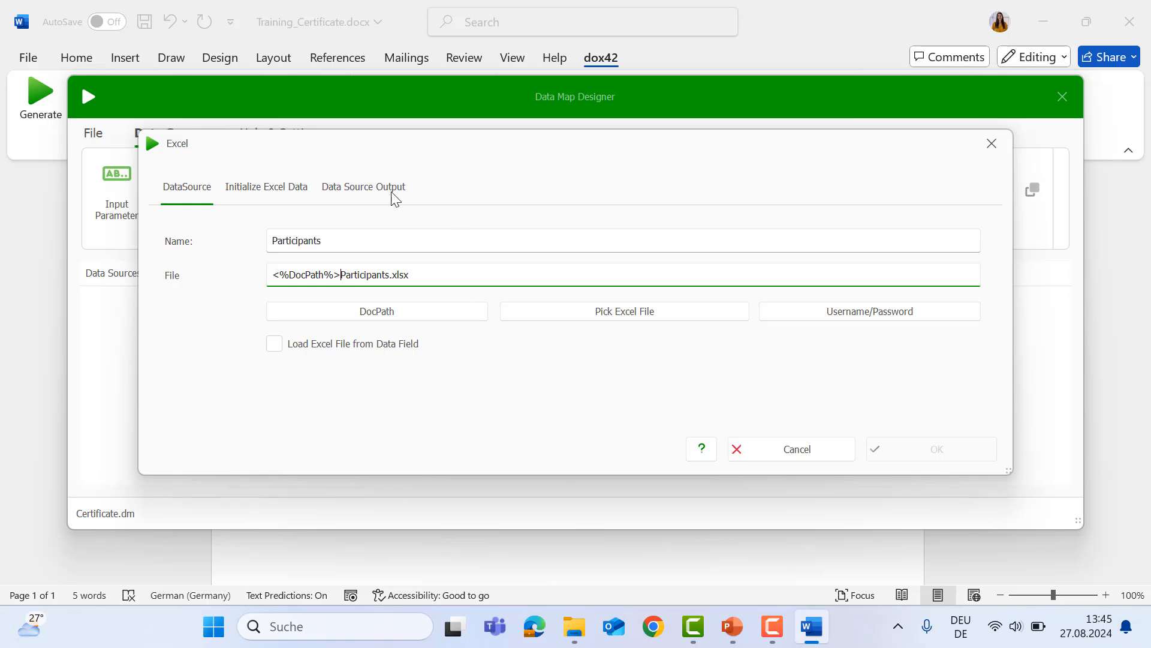
Set the Participants output range to header cells A1:E1 of Sheet1, and have ID read until its first empty cell
{"action": "left_click", "coordinate": [376, 201]}
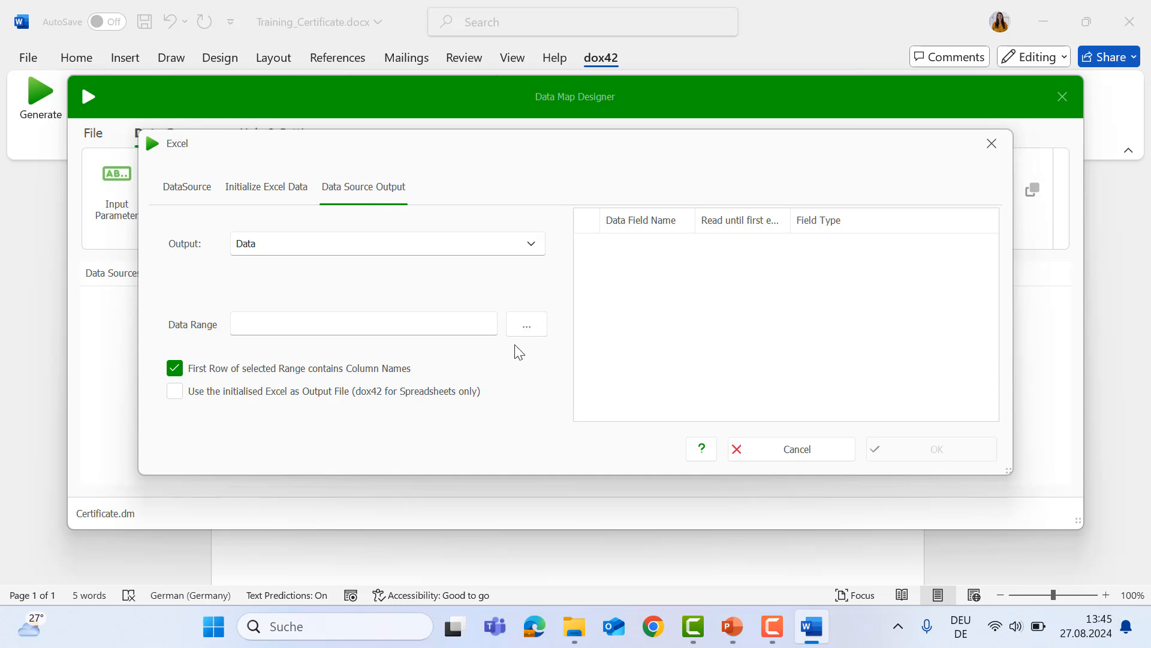
{"action": "left_click", "coordinate": [527, 327]}
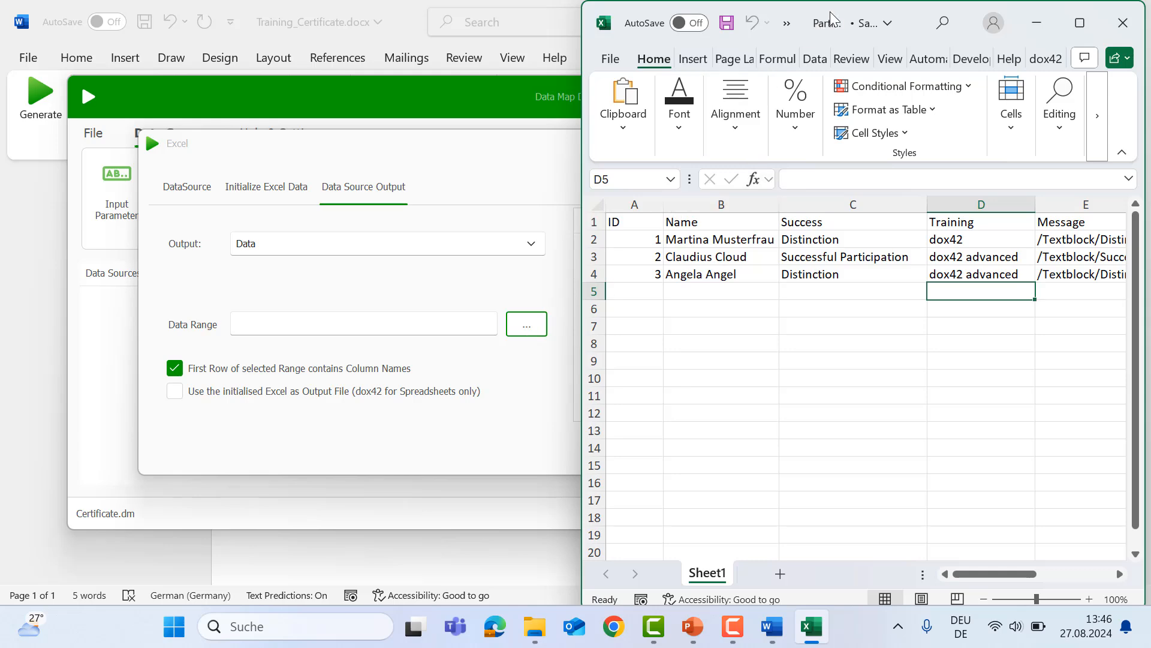
{"action": "left_click_drag", "start_coordinate": [922, 30], "coordinate": [351, 110]}
{"action": "left_click", "coordinate": [135, 309]}
{"action": "left_click_drag", "start_coordinate": [135, 308], "coordinate": [671, 264]}
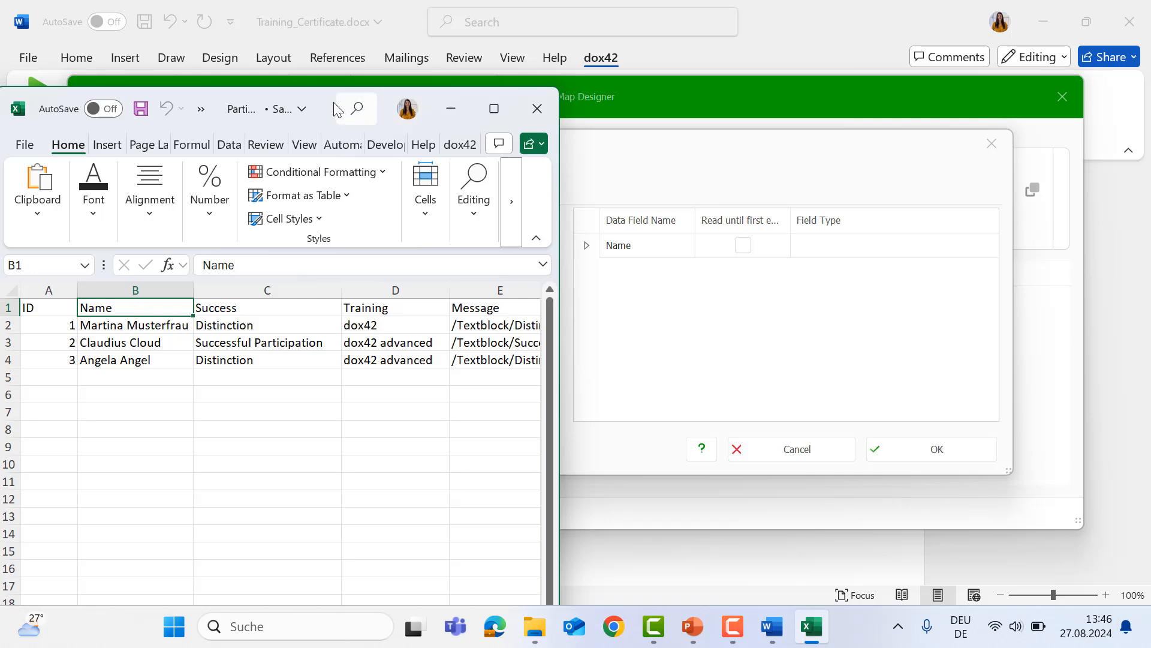
{"action": "left_click_drag", "start_coordinate": [336, 108], "coordinate": [458, 104]}
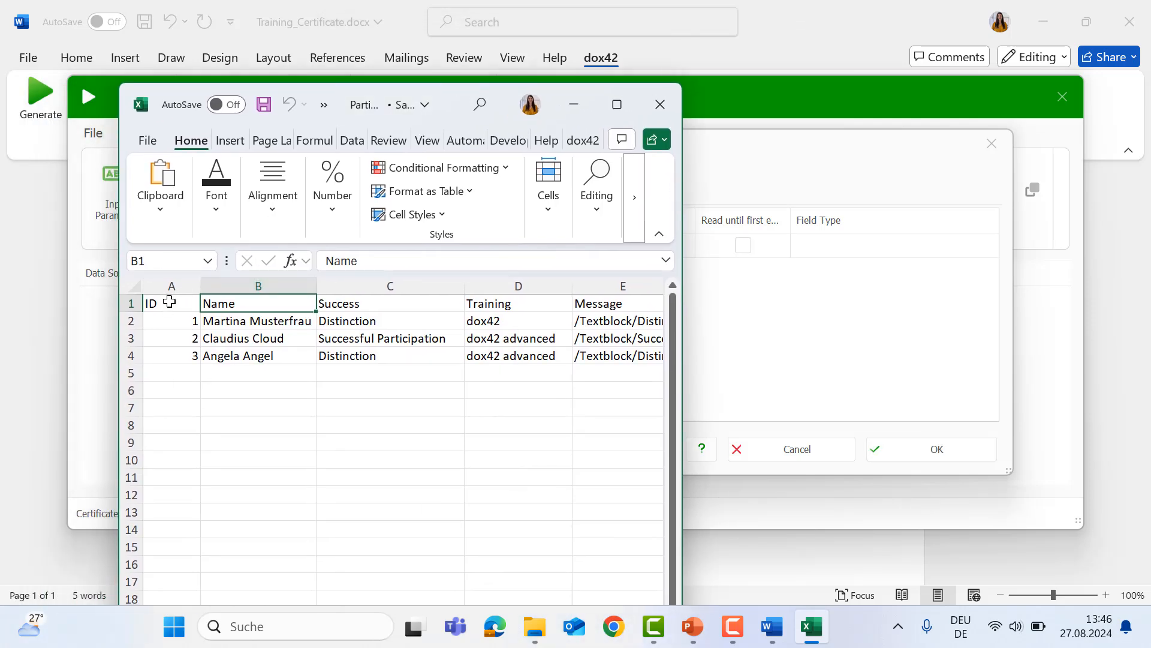
{"action": "left_click_drag", "start_coordinate": [168, 303], "coordinate": [306, 303]}
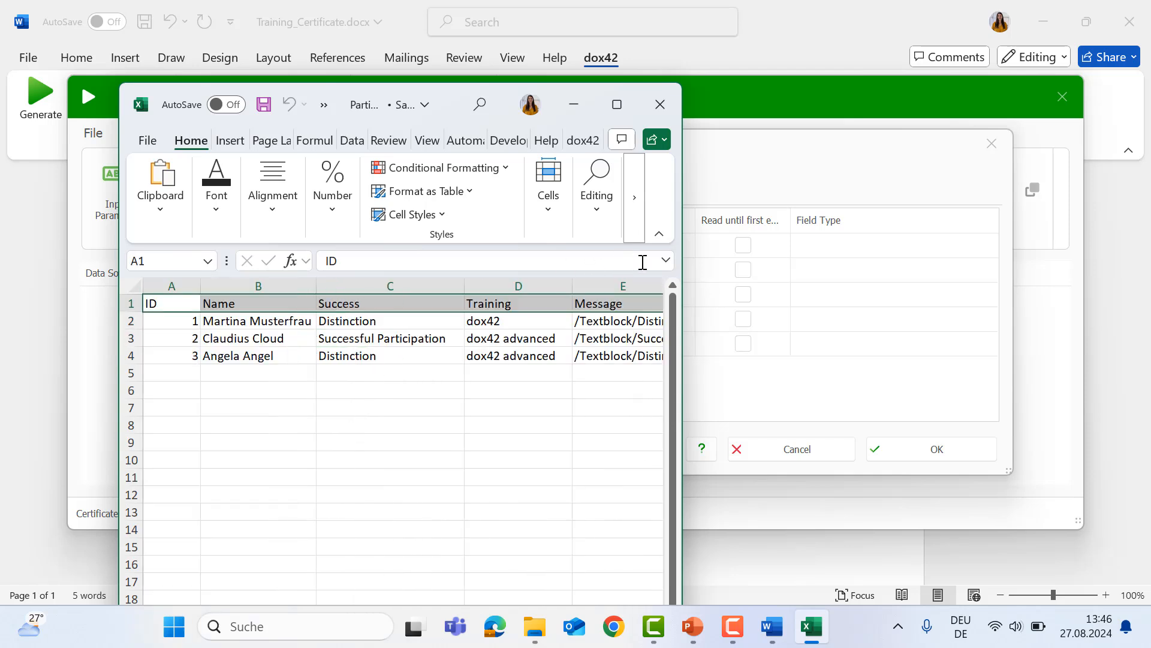
{"action": "left_click", "coordinate": [664, 106]}
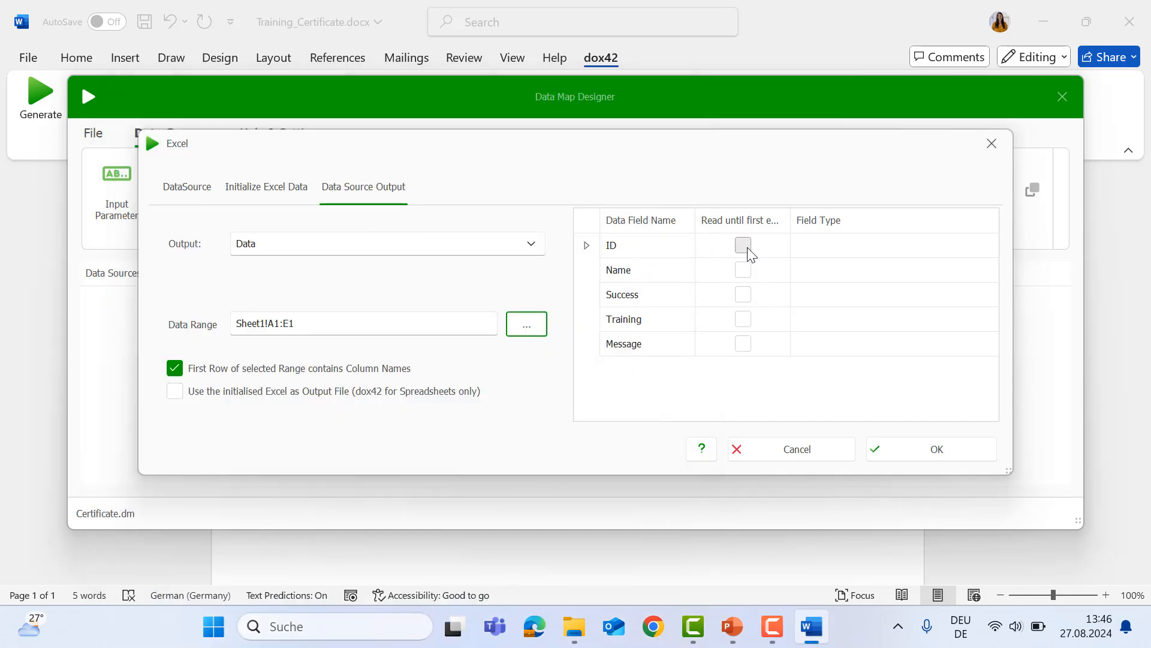
{"action": "left_click", "coordinate": [748, 247]}
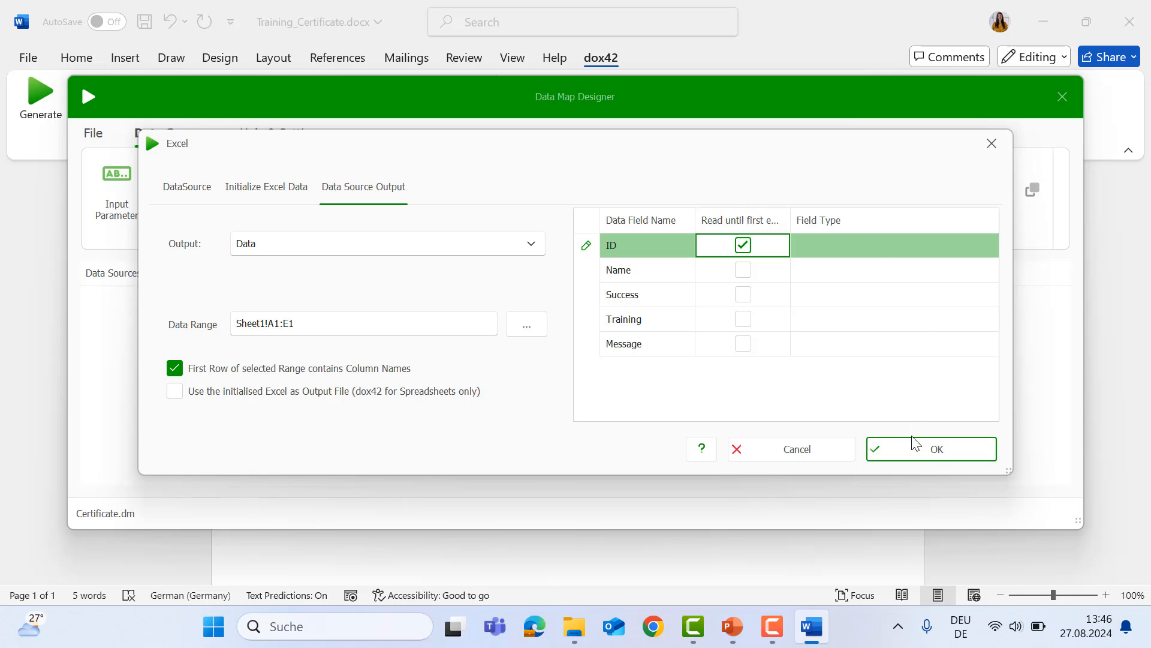
{"action": "left_click", "coordinate": [915, 451]}
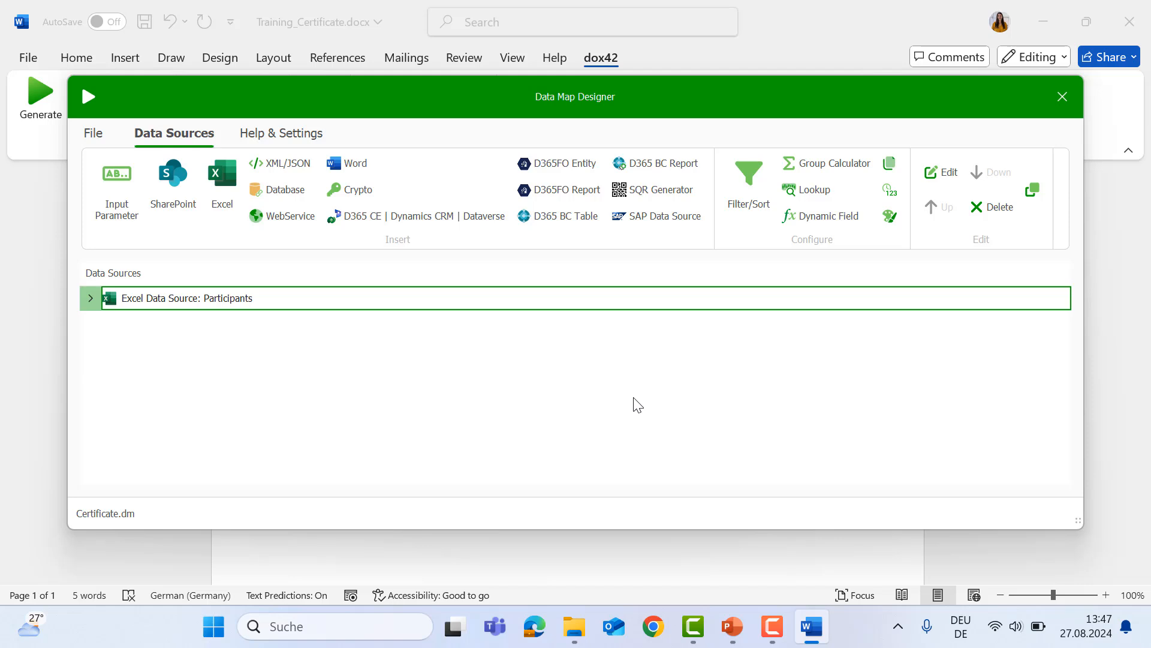
Close the data map designer and insert the Participants Name data field after the Participant label
{"action": "left_click", "coordinate": [1067, 110]}
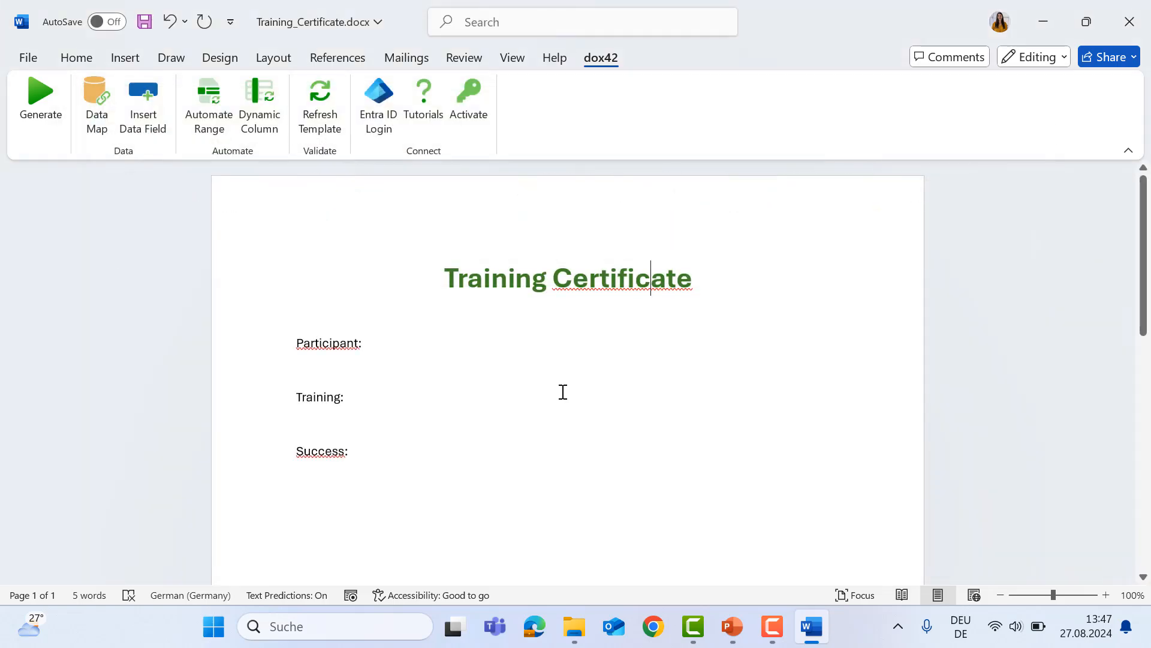
{"action": "left_click", "coordinate": [156, 135]}
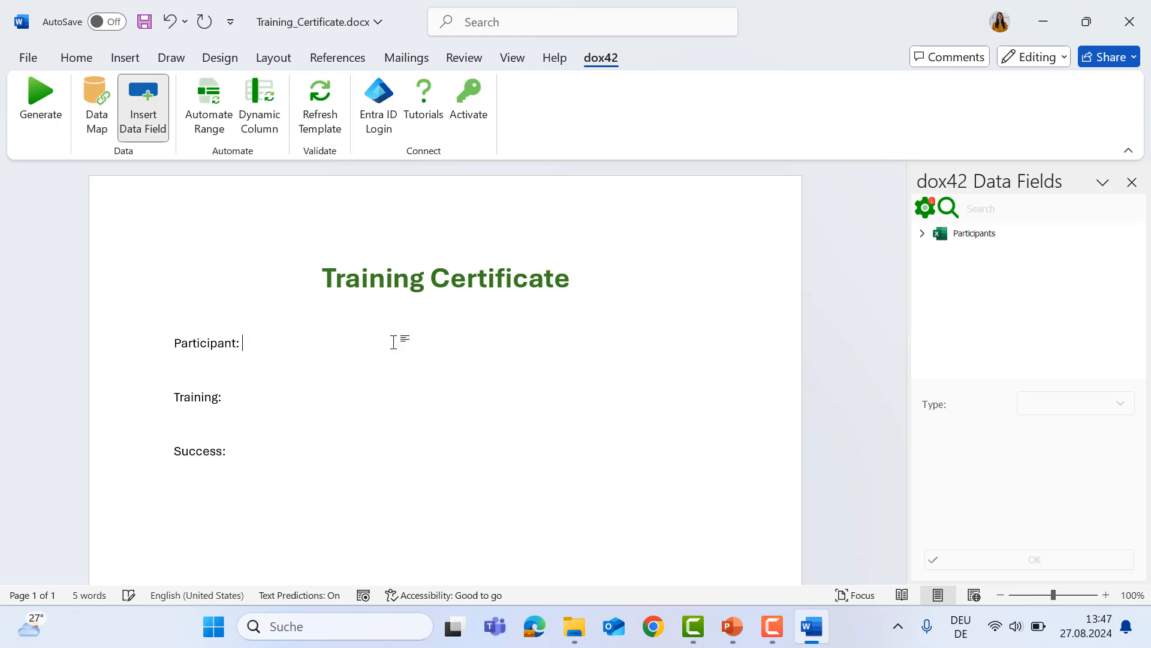
{"action": "left_click", "coordinate": [922, 233]}
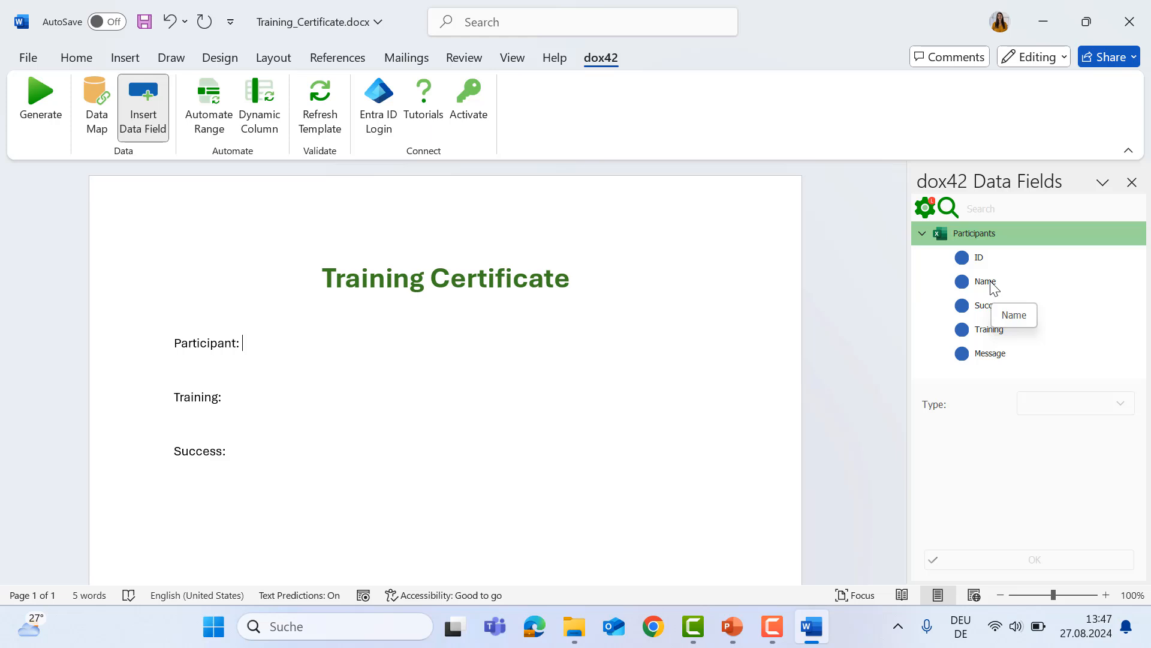
{"action": "double_click", "coordinate": [986, 282]}
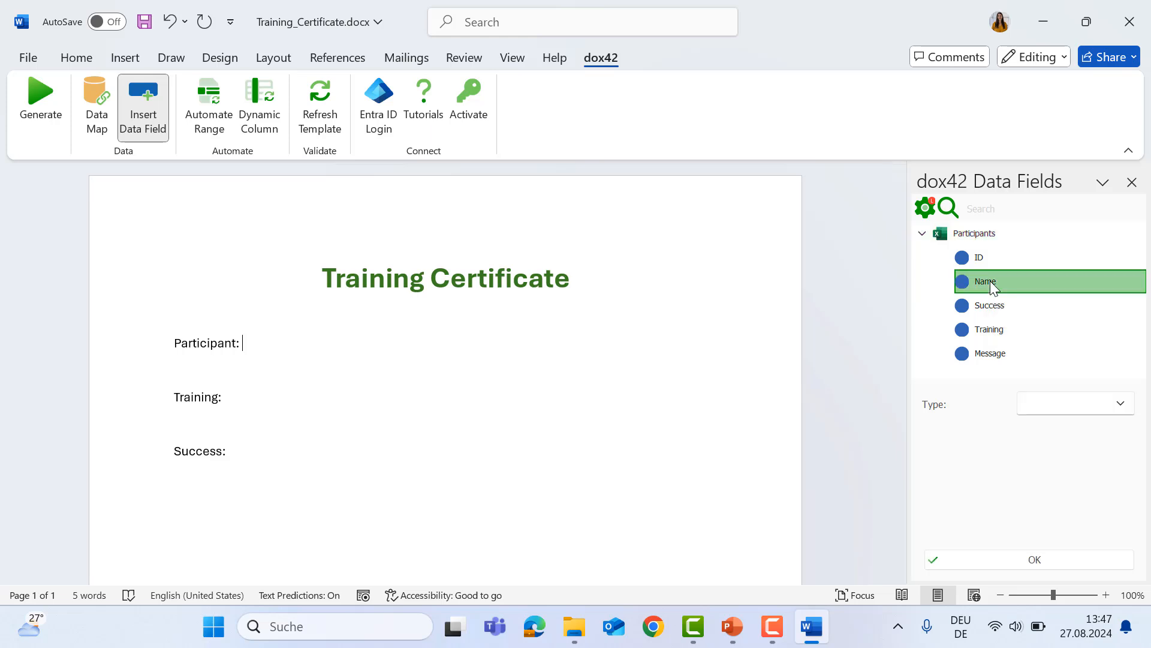
Insert the Training data field after the Training label and the Success data field after the Success label
{"action": "left_click", "coordinate": [278, 392]}
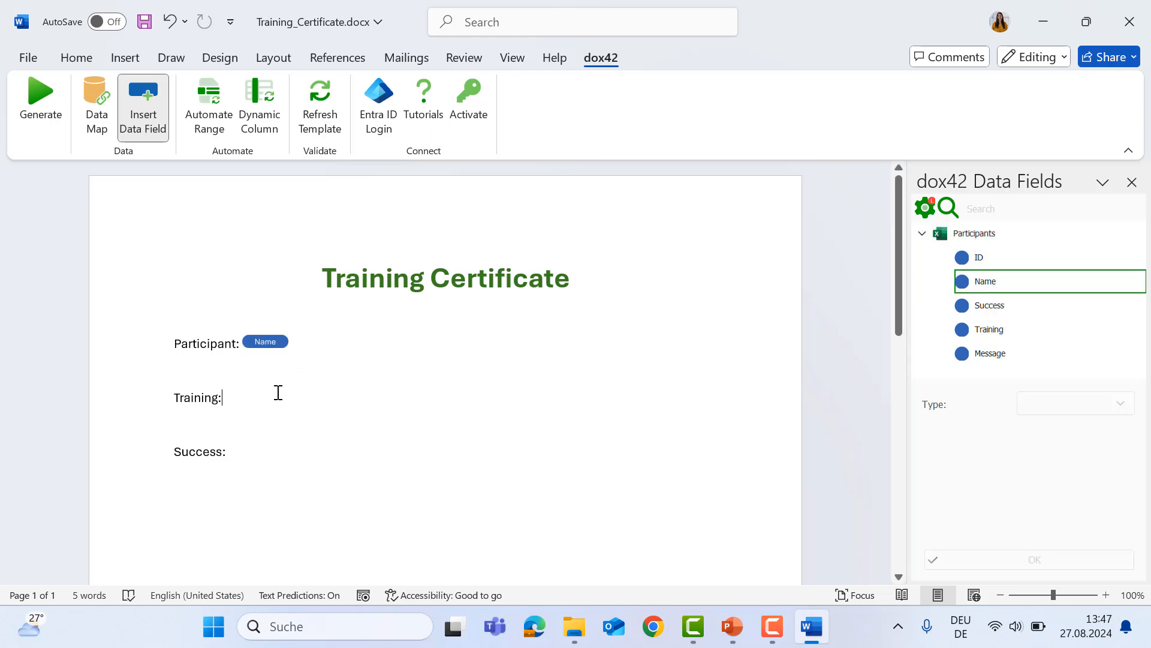
{"action": "double_click", "coordinate": [990, 329]}
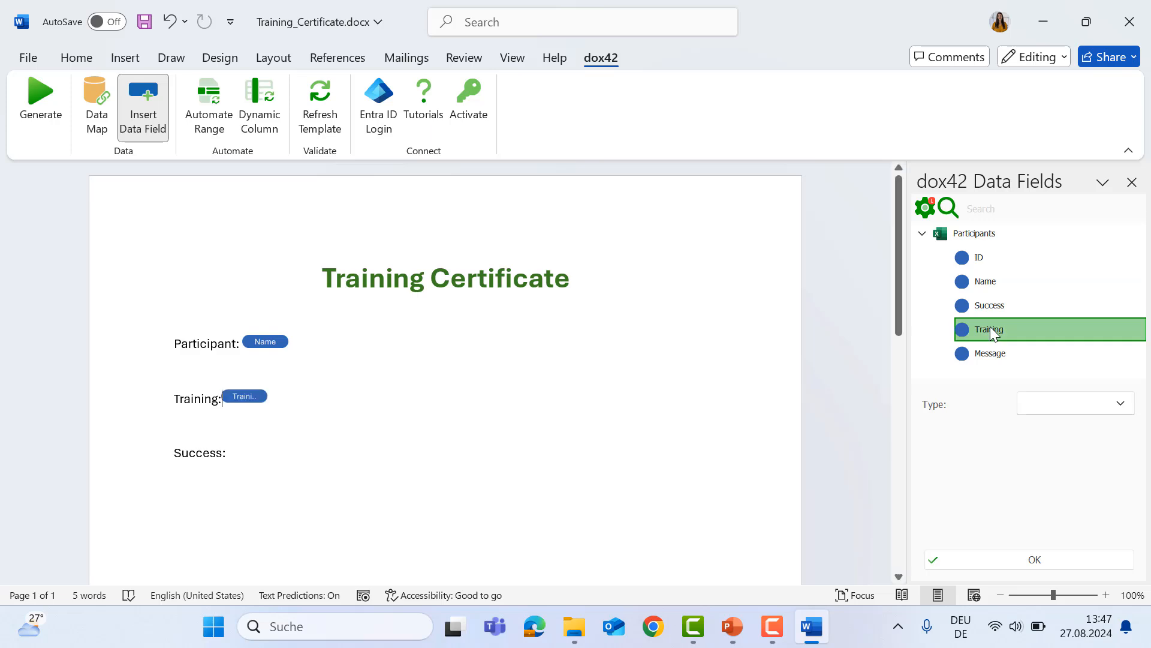
{"action": "left_click", "coordinate": [407, 425]}
{"action": "left_click", "coordinate": [334, 454]}
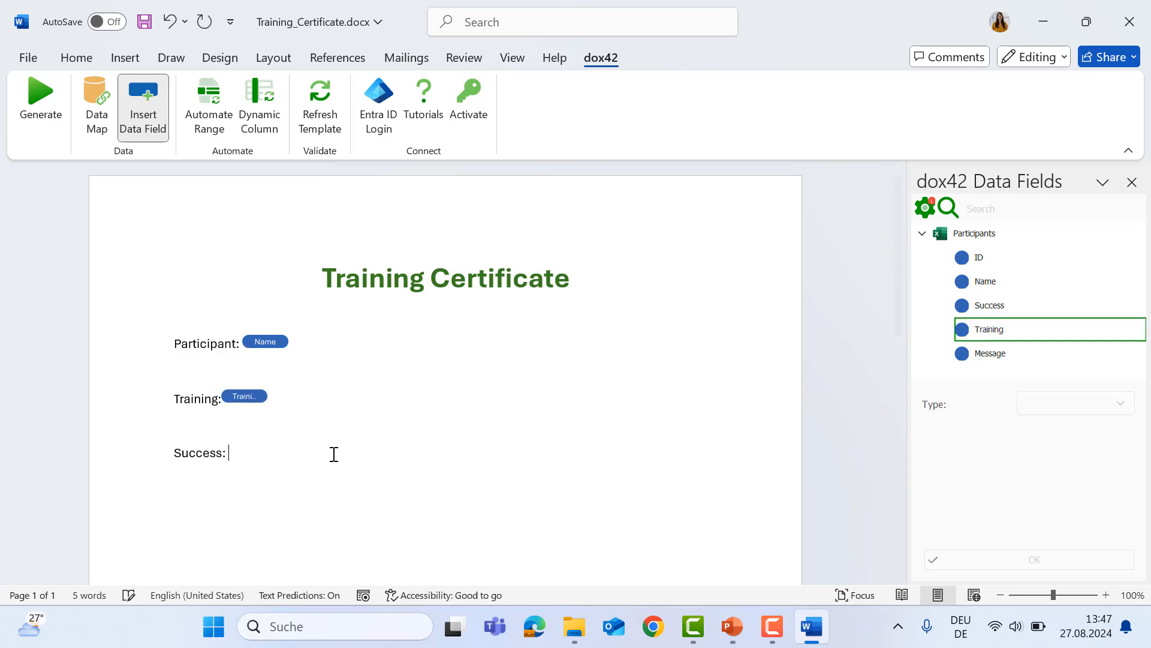
{"action": "double_click", "coordinate": [998, 306]}
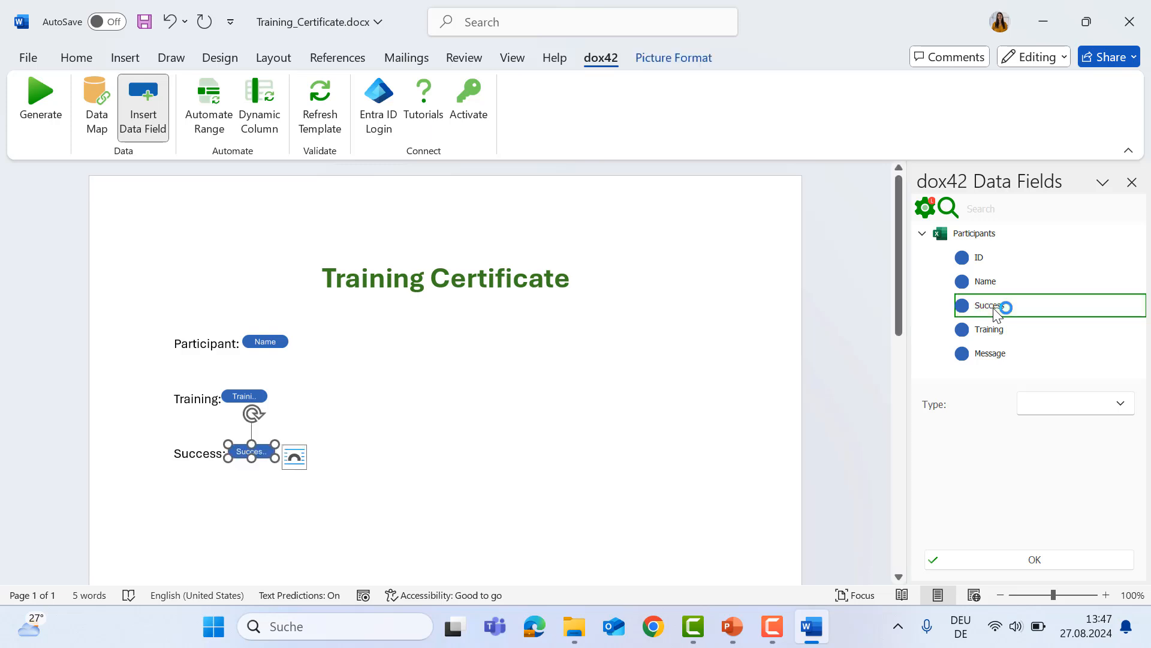
{"action": "left_click", "coordinate": [567, 418]}
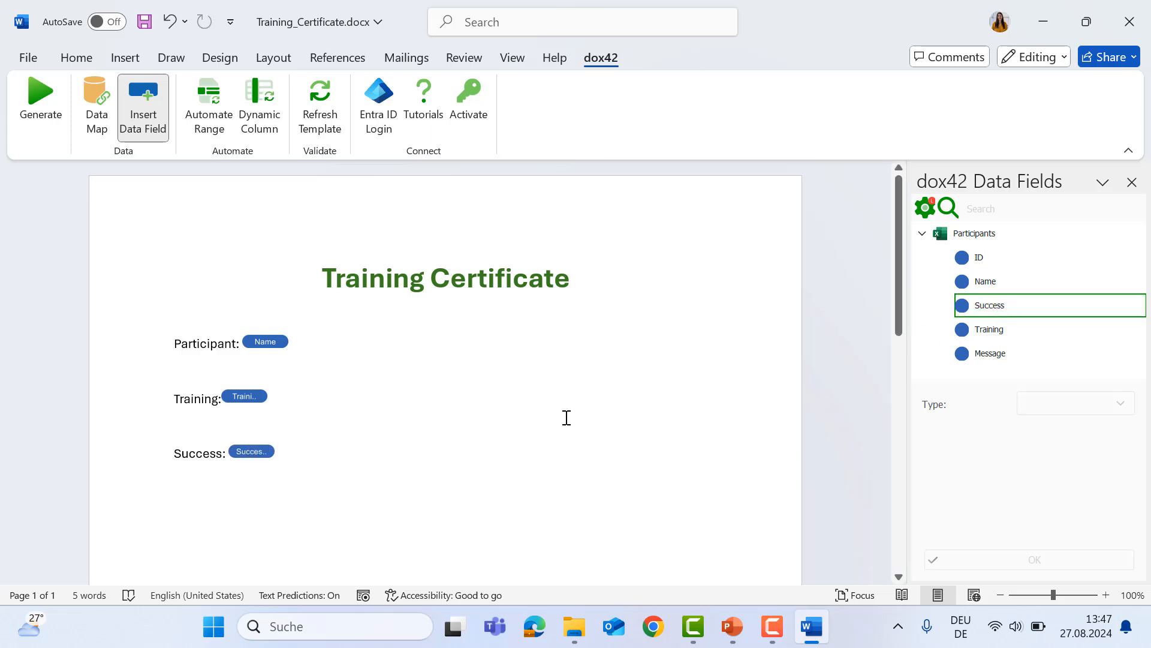
Save the template, and add a space between the Training label and its data field
{"action": "left_click", "coordinate": [145, 22]}
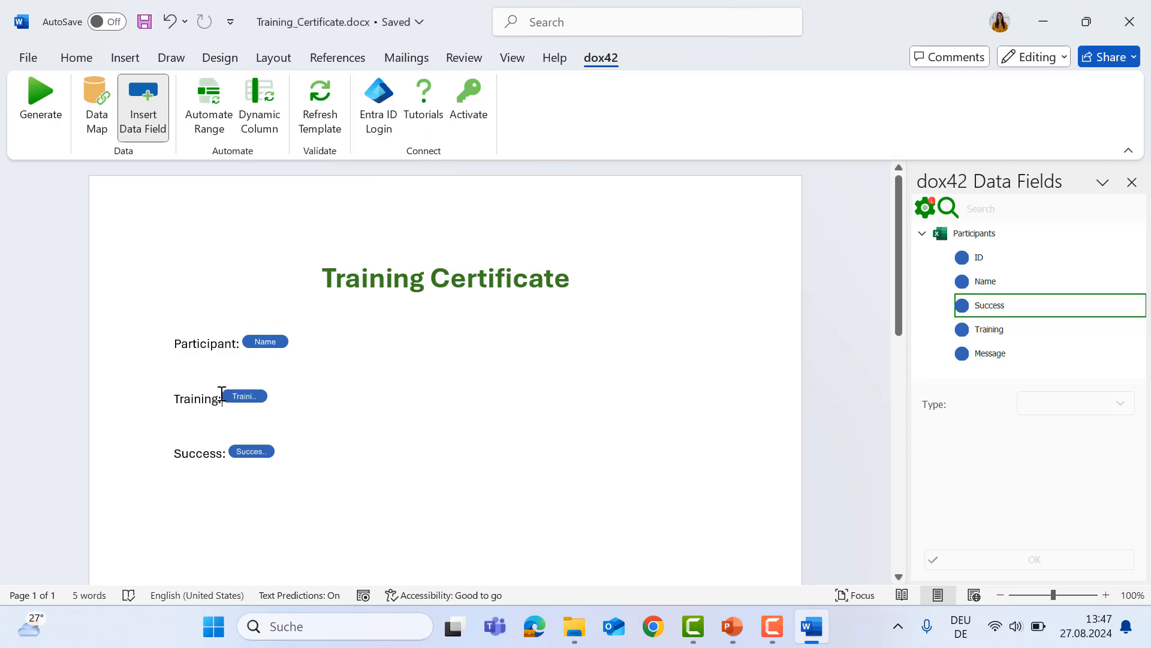
{"action": "key", "text": "ctrl+z"}
{"action": "left_click", "coordinate": [352, 371]}
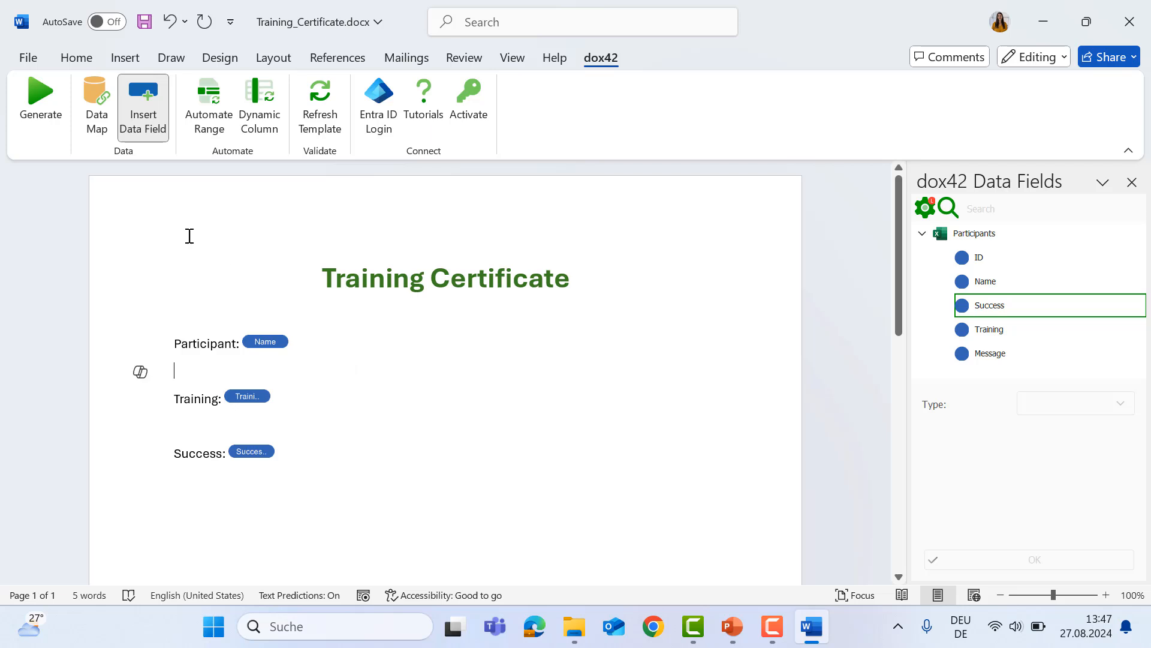
Generate a test certificate from the template, check the filled-in fields, and close the generated document without saving
{"action": "left_click", "coordinate": [57, 133]}
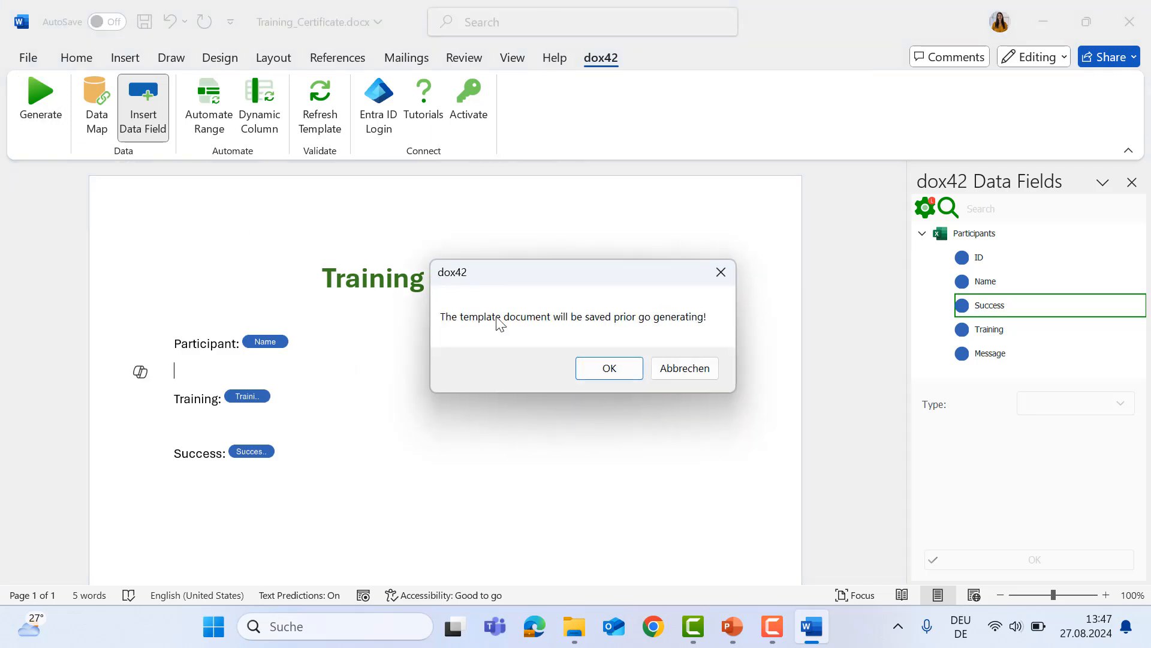
{"action": "left_click", "coordinate": [600, 376]}
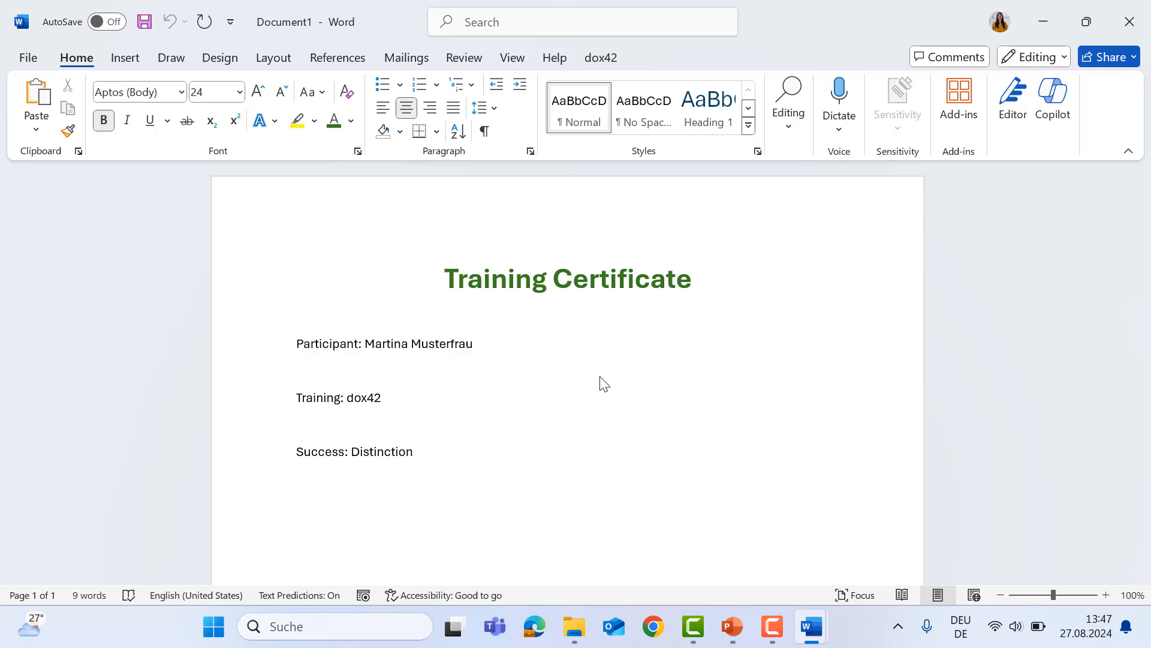
{"action": "left_click", "coordinate": [1136, 39]}
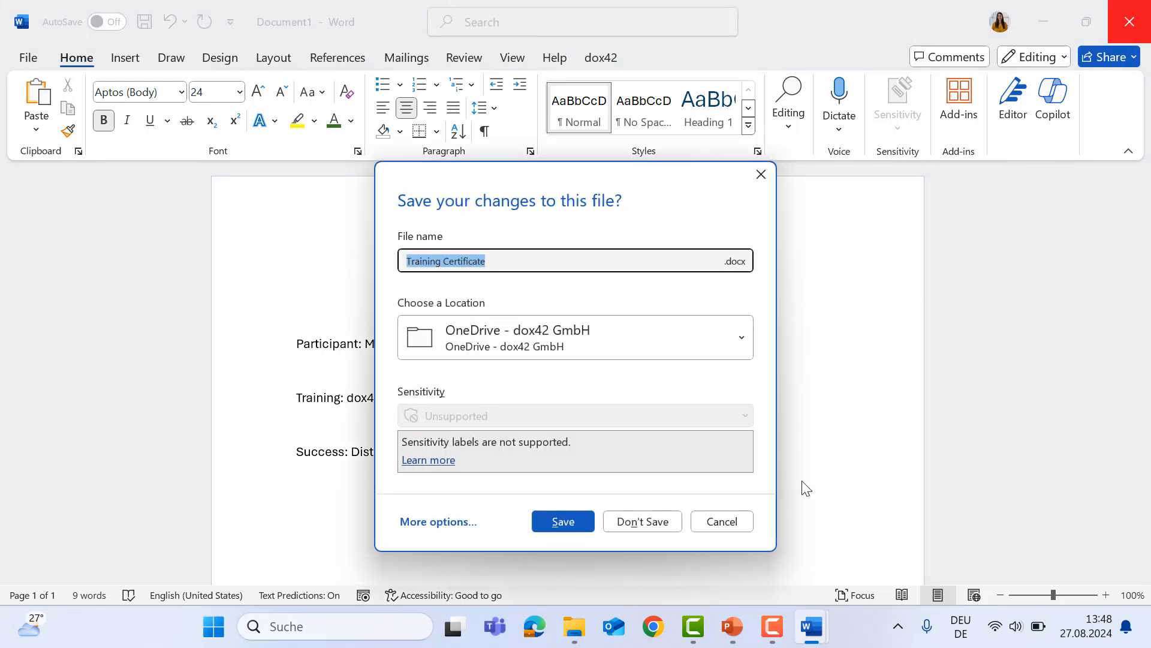
{"action": "left_click", "coordinate": [654, 526]}
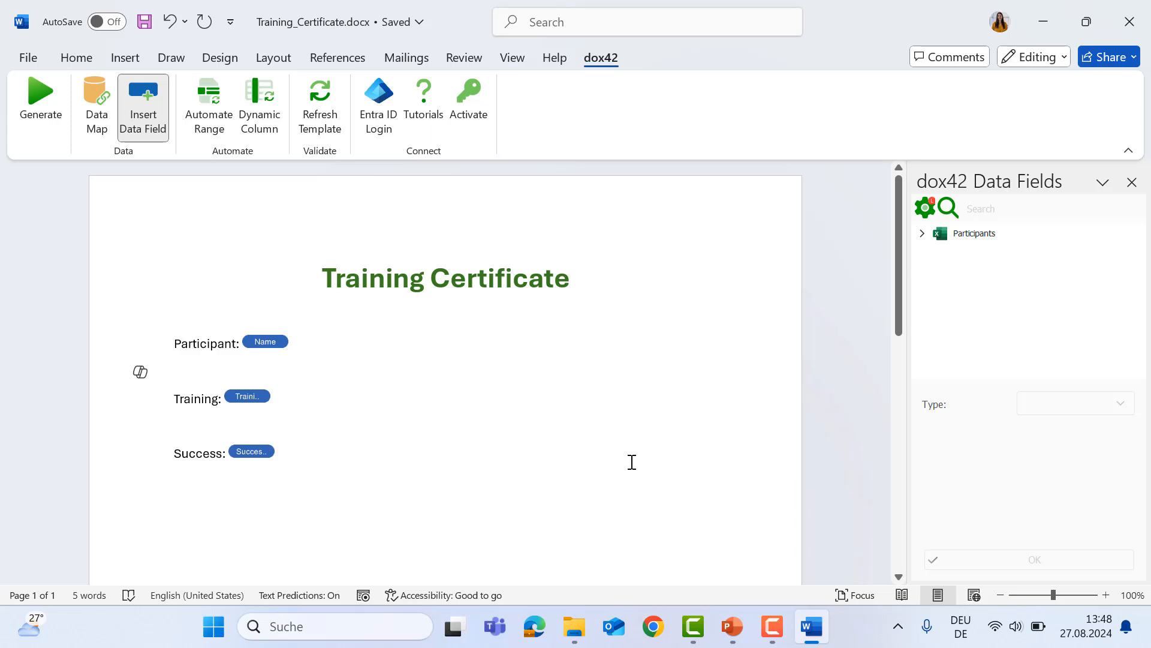
Write "Your trainer, is very proud of you!" as a new paragraph below the Success line and save the template
{"action": "mouse_move", "coordinate": [570, 637]}
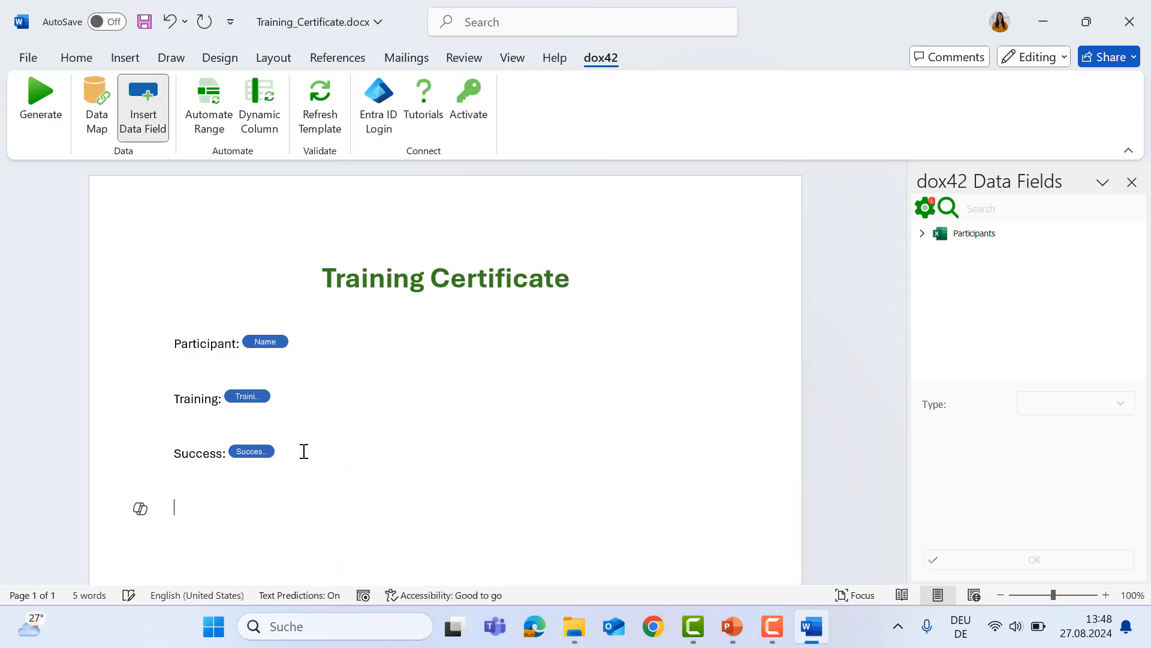
{"action": "type", "text": "Yours t"}
{"action": "key", "text": "BackSpace"}
{"action": "key", "text": "BackSpace"}
{"action": "key", "text": "BackSpace"}
{"action": "type", "text": "trainer, is ve"}
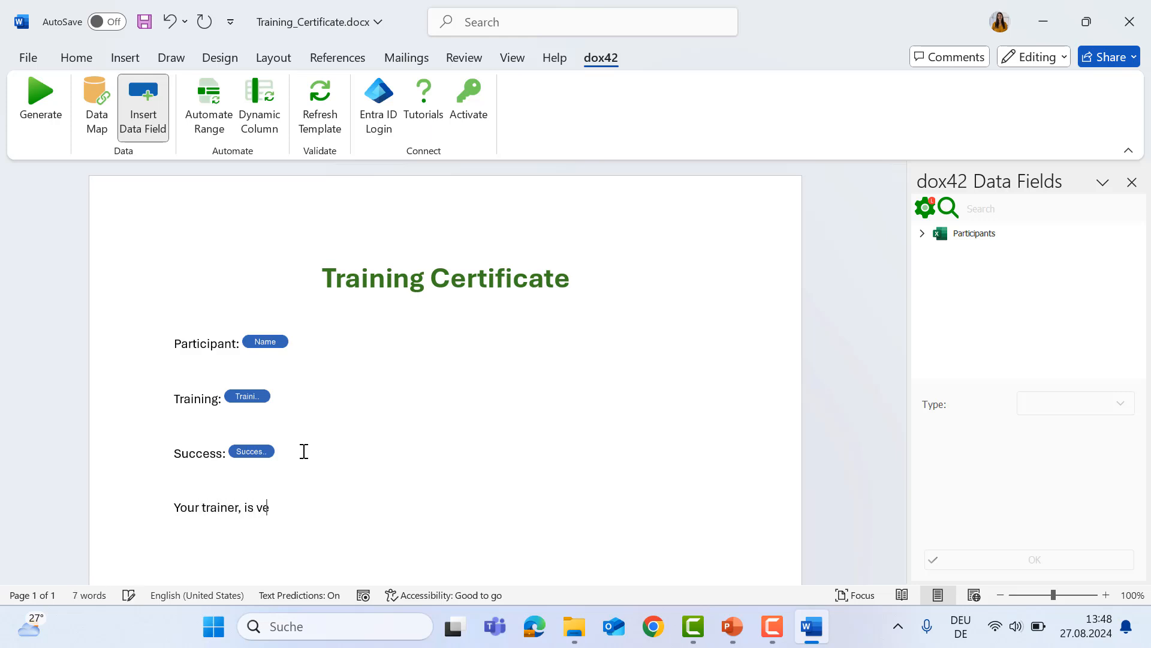
{"action": "type", "text": "ry produc"}
{"action": "key", "text": "BackSpace"}
{"action": "key", "text": "BackSpace"}
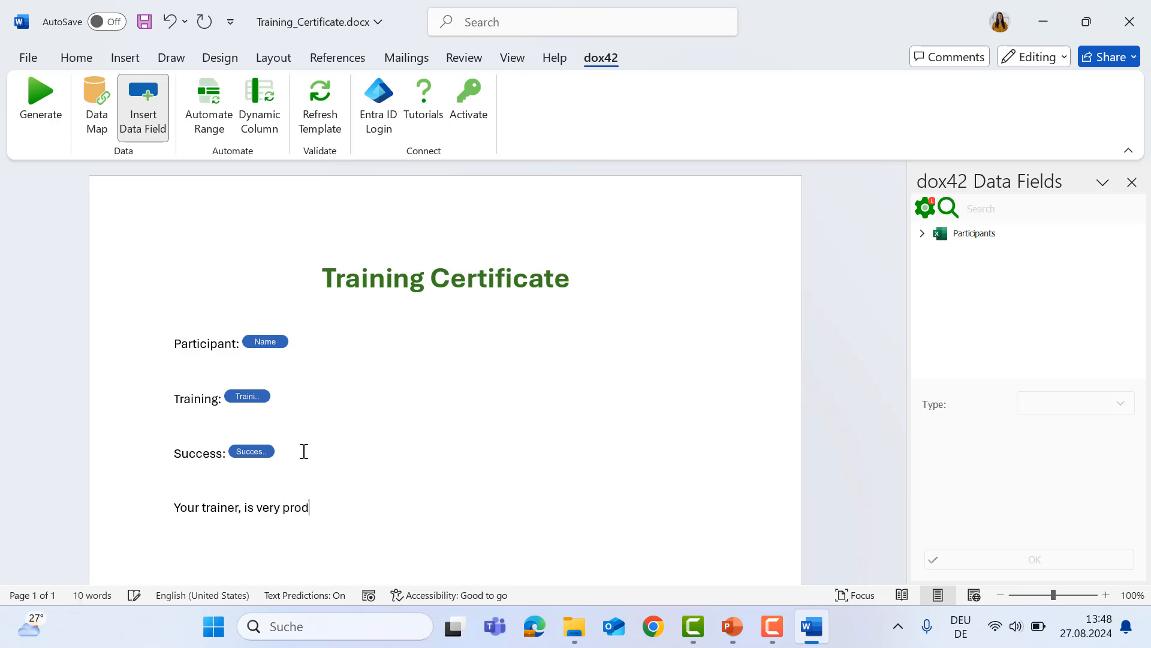
{"action": "type", "text": "of"}
{"action": "key", "text": "BackSpace"}
{"action": "key", "text": "BackSpace"}
{"action": "key", "text": "BackSpace"}
{"action": "key", "text": "BackSpace"}
{"action": "type", "text": "ud of yo"}
{"action": "key", "text": "Return"}
{"action": "key", "text": "ctrl+s"}
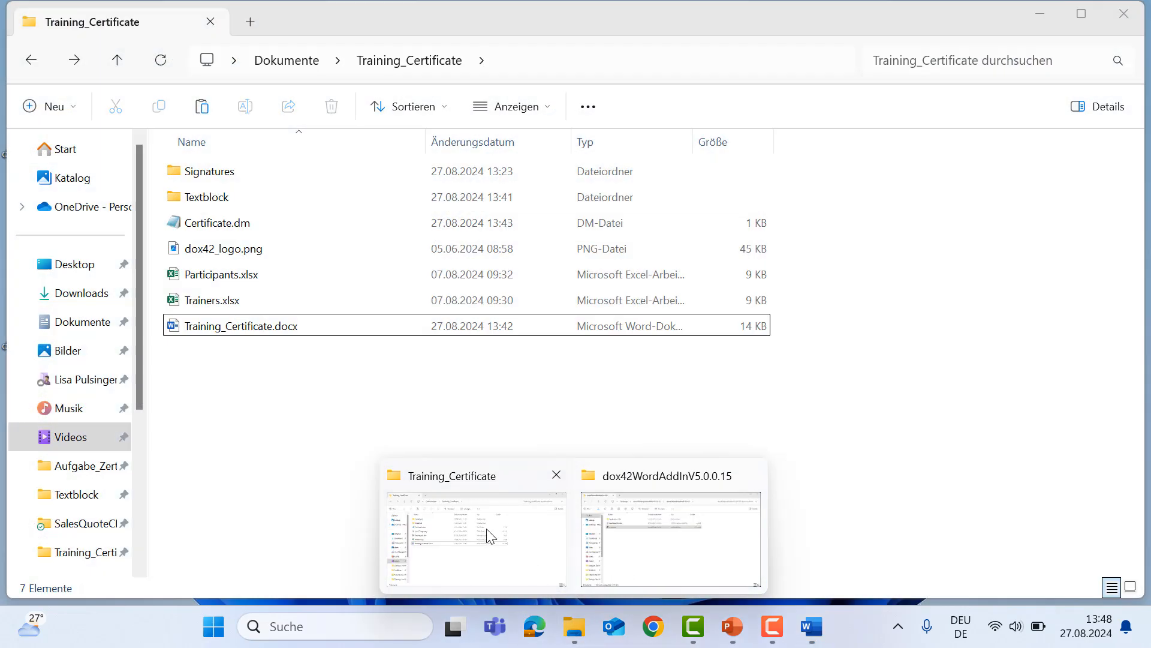
Open Trainers.xlsx from the Training_Certificate folder to examine its columns, close it, and return to Word
{"action": "left_click", "coordinate": [487, 528]}
{"action": "left_click", "coordinate": [235, 303]}
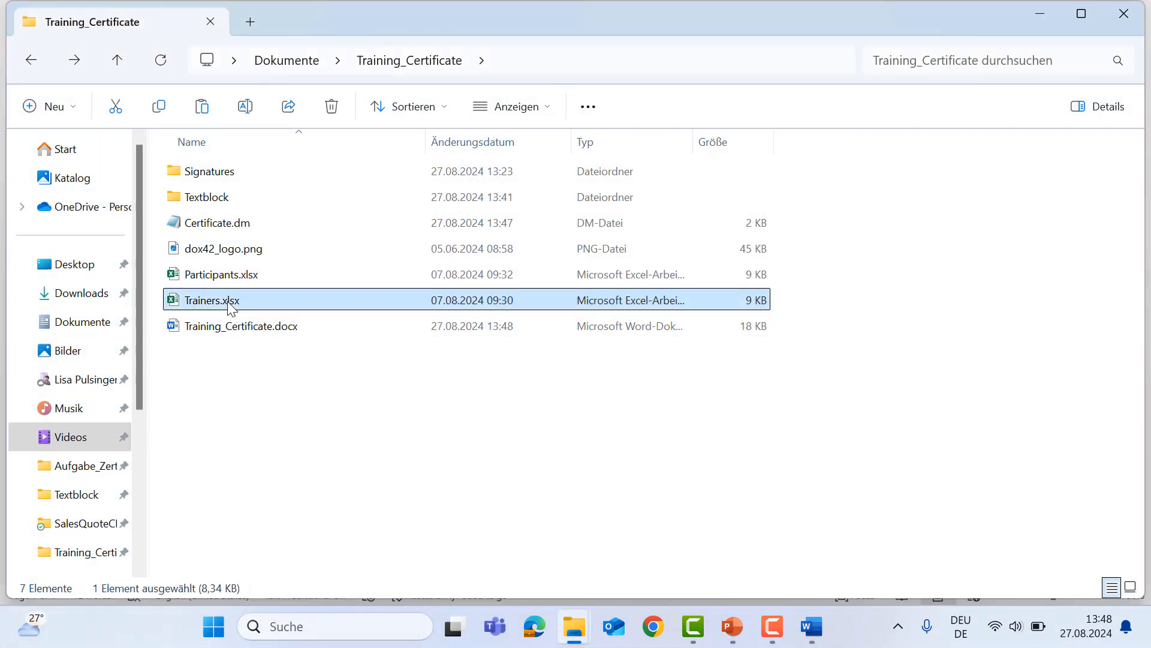
{"action": "key", "text": "Return"}
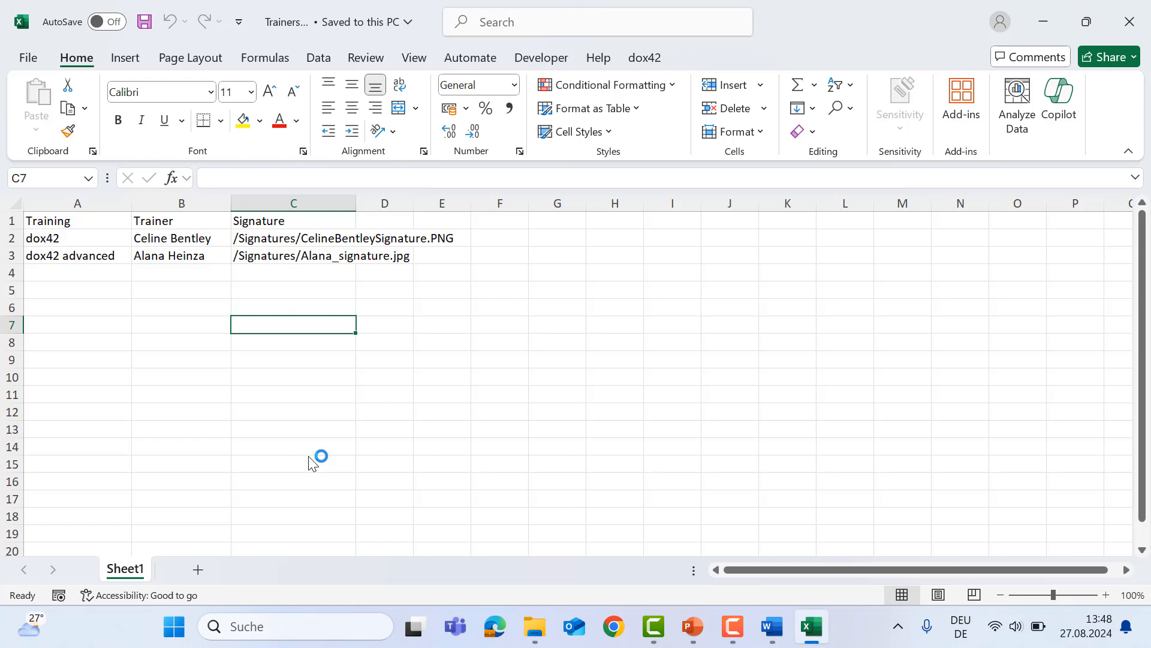
{"action": "left_click", "coordinate": [1130, 20]}
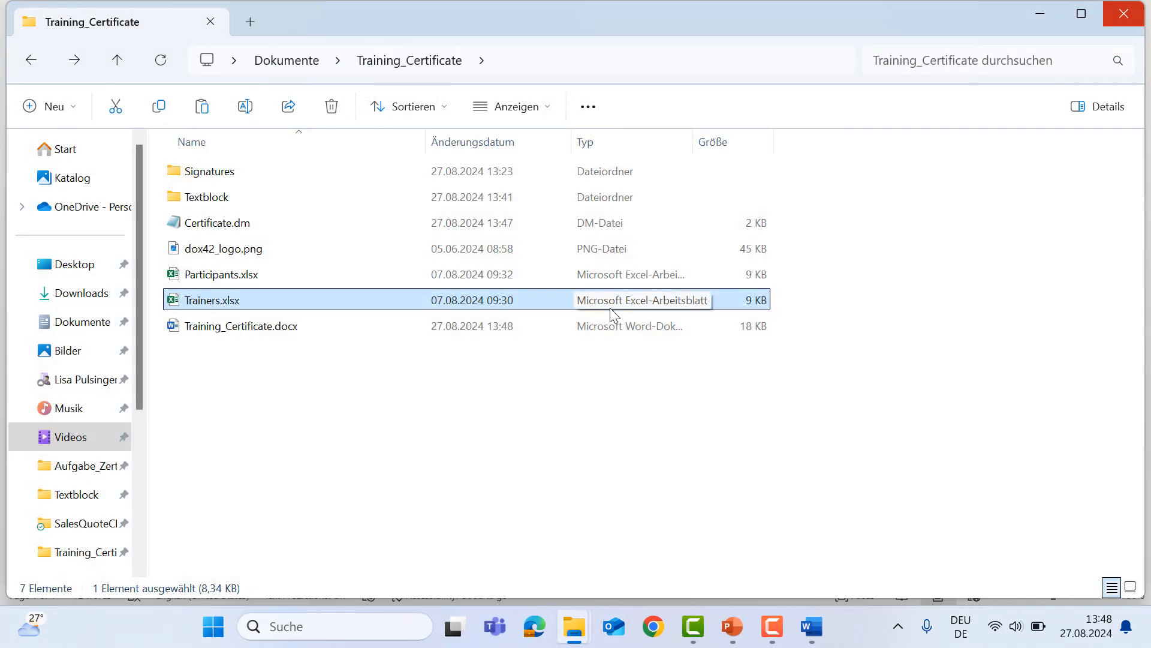
{"action": "left_click", "coordinate": [811, 626]}
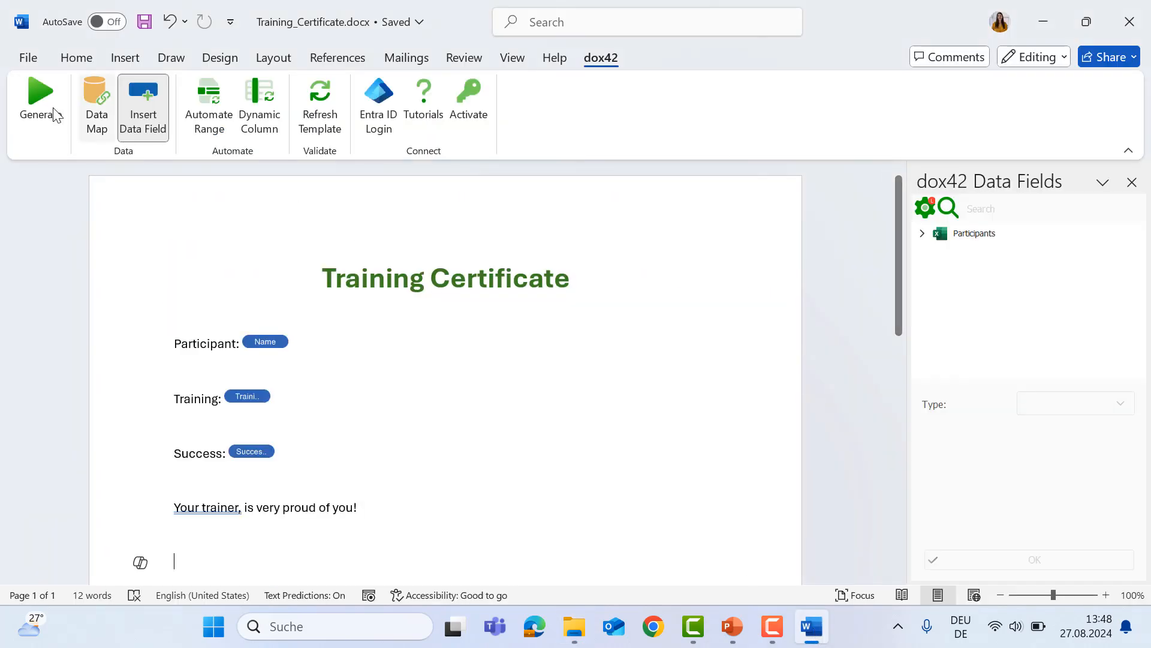
Add an Excel data source named Trainer to the data map using Trainers.xlsx, replacing its absolute folder path with the DocPath placeholder
{"action": "left_click", "coordinate": [109, 118]}
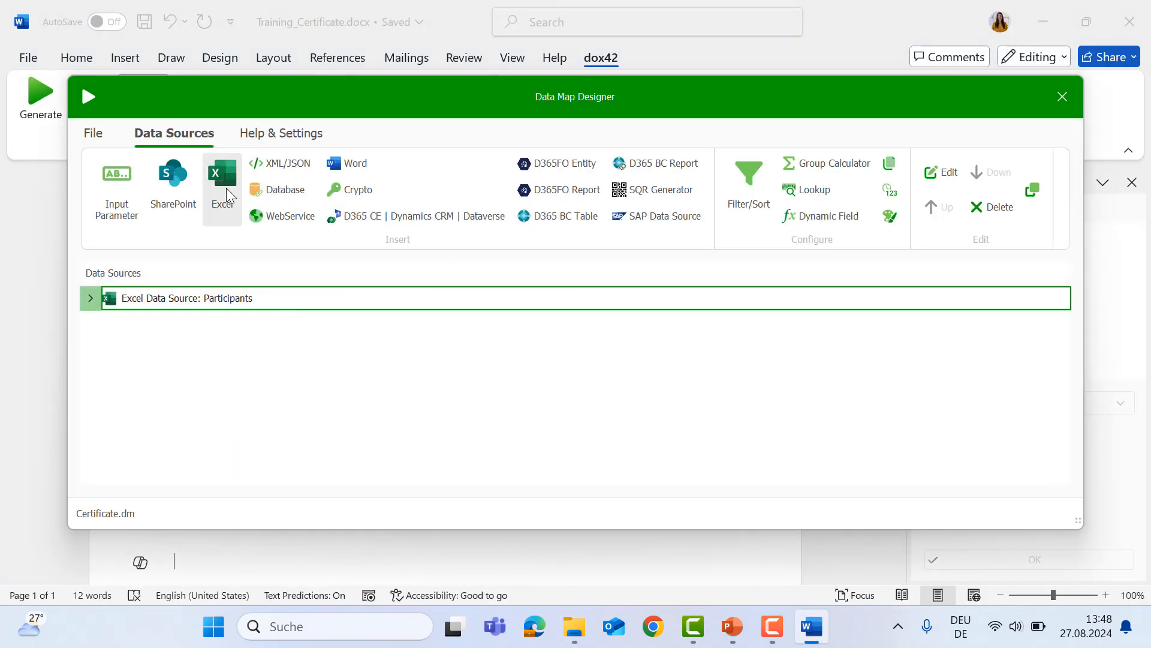
{"action": "left_click", "coordinate": [226, 189]}
{"action": "type", "text": "Trainer"}
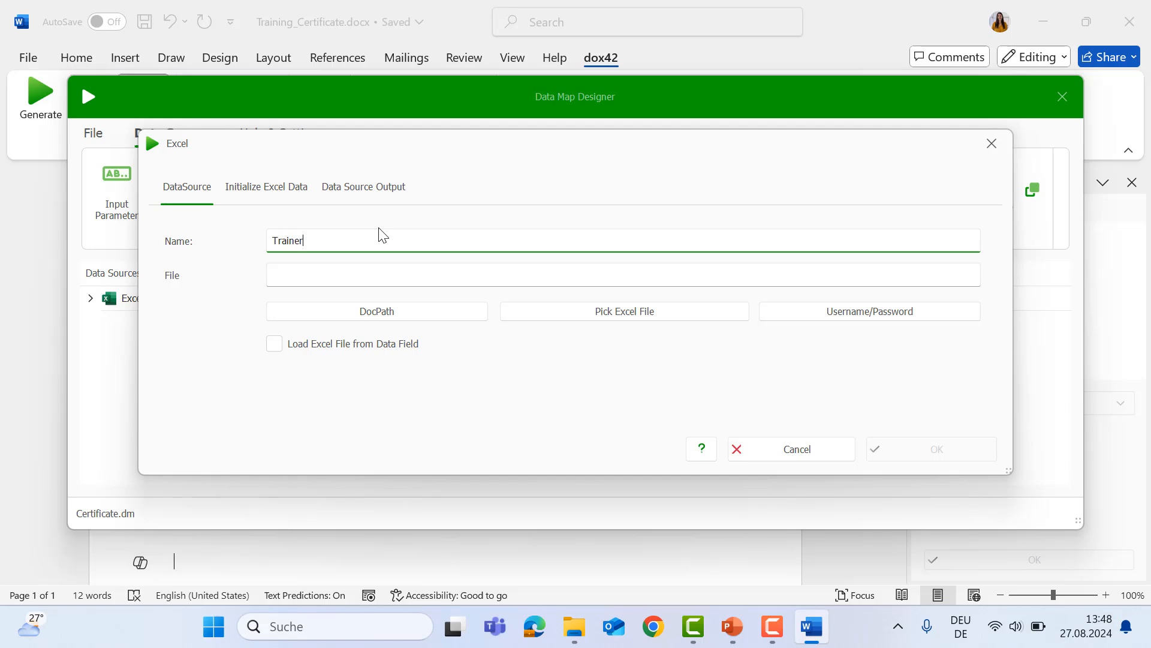
{"action": "left_click", "coordinate": [367, 271]}
{"action": "left_click", "coordinate": [590, 317]}
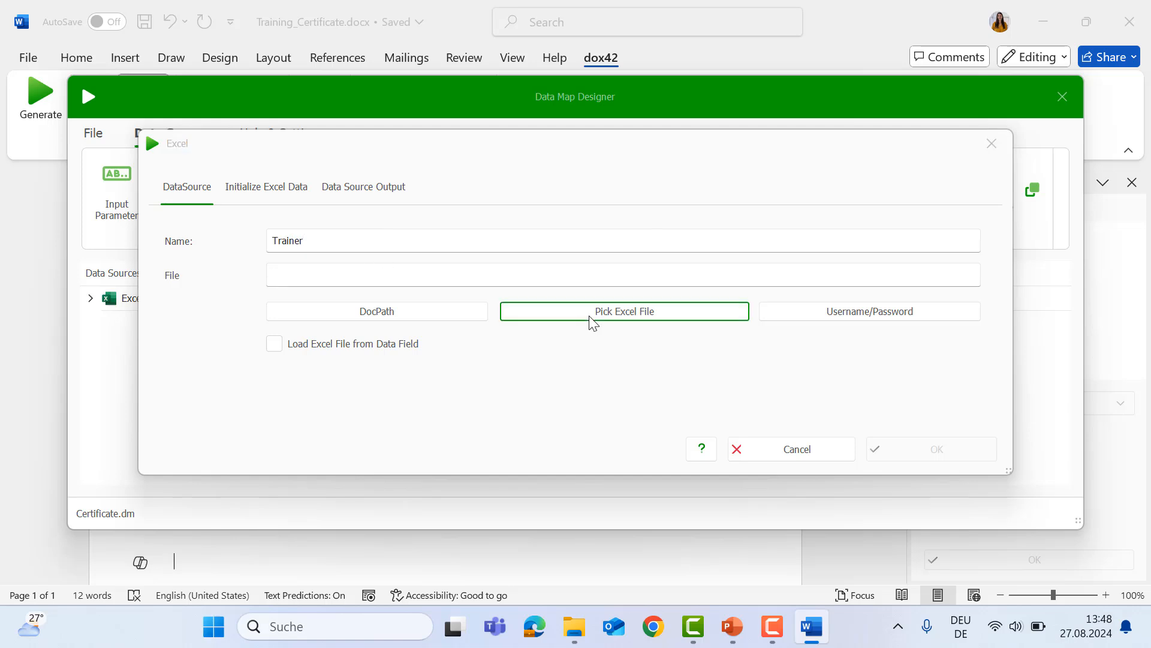
{"action": "left_click", "coordinate": [416, 321]}
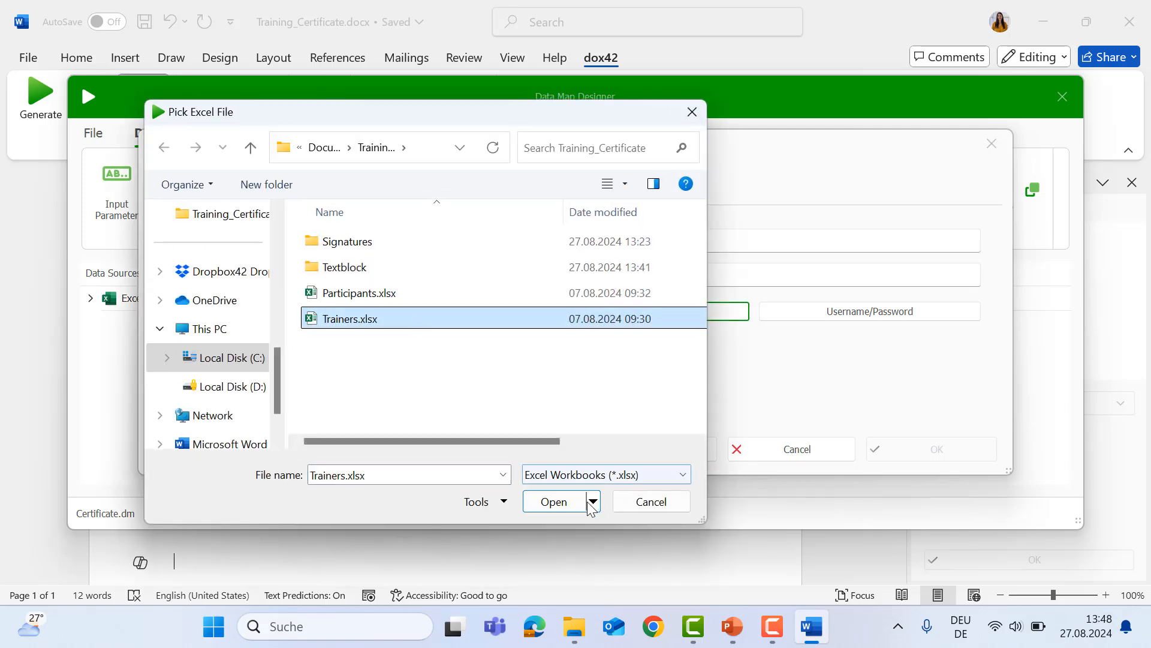
{"action": "left_click", "coordinate": [556, 501]}
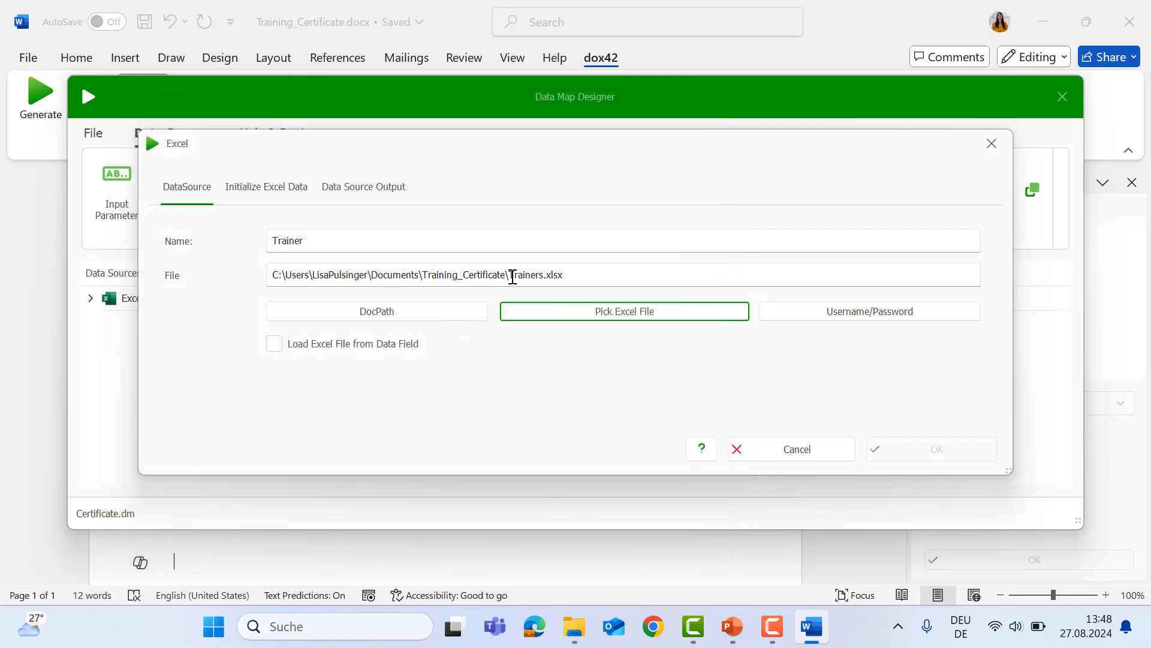
{"action": "left_click_drag", "start_coordinate": [508, 275], "coordinate": [192, 265]}
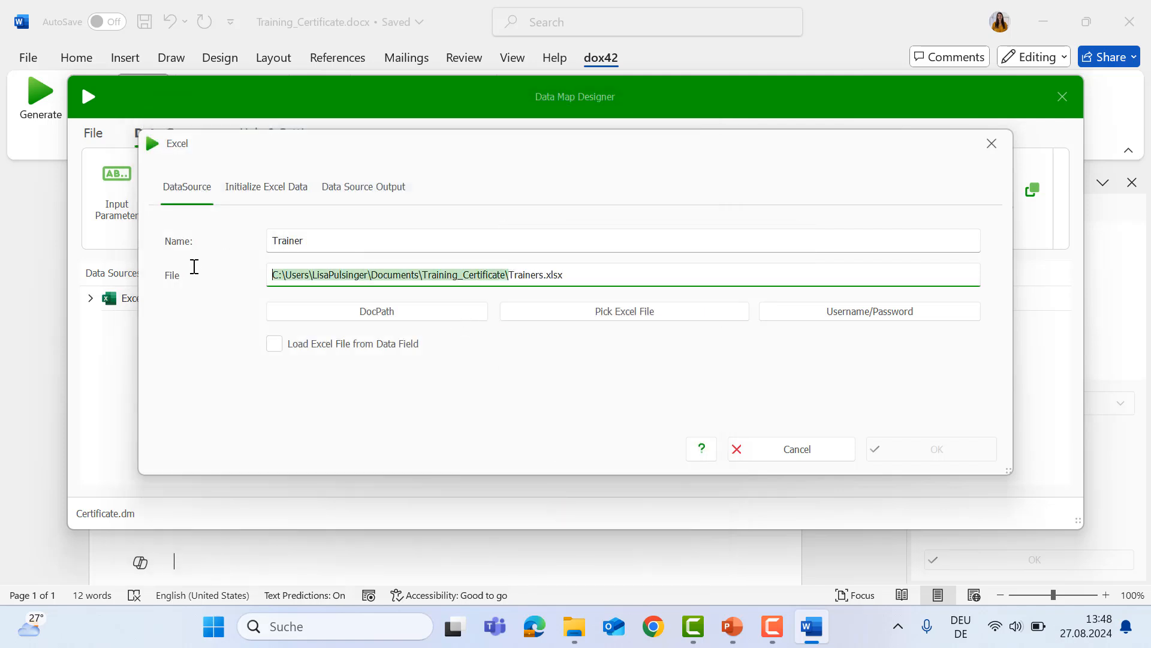
{"action": "left_click", "coordinate": [332, 315]}
Set the Trainer output range to header cells A1:C1 of Sheet1, and have Training read until its first empty cell
{"action": "left_click", "coordinate": [373, 193]}
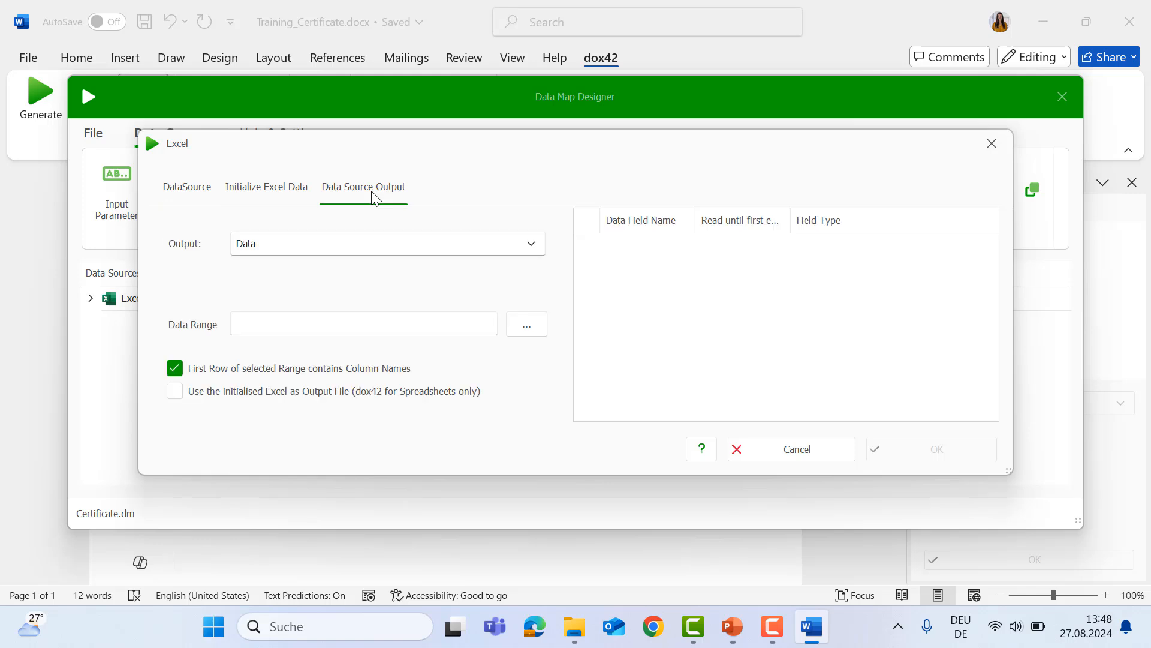
{"action": "left_click", "coordinate": [520, 322]}
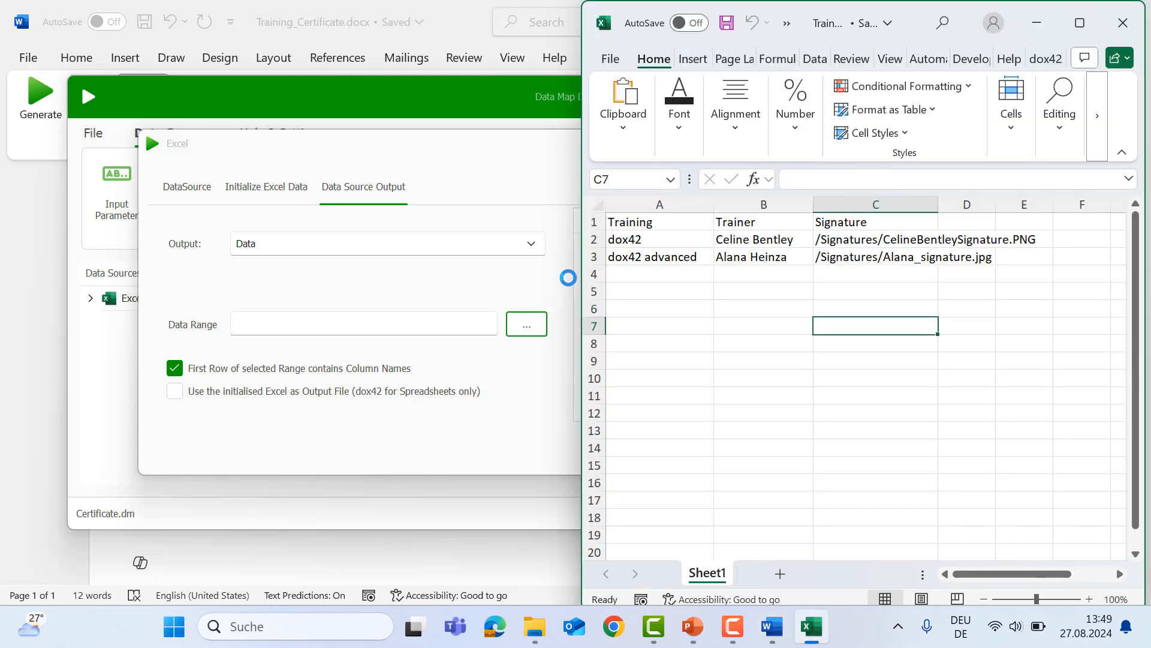
{"action": "left_click_drag", "start_coordinate": [662, 225], "coordinate": [840, 221]}
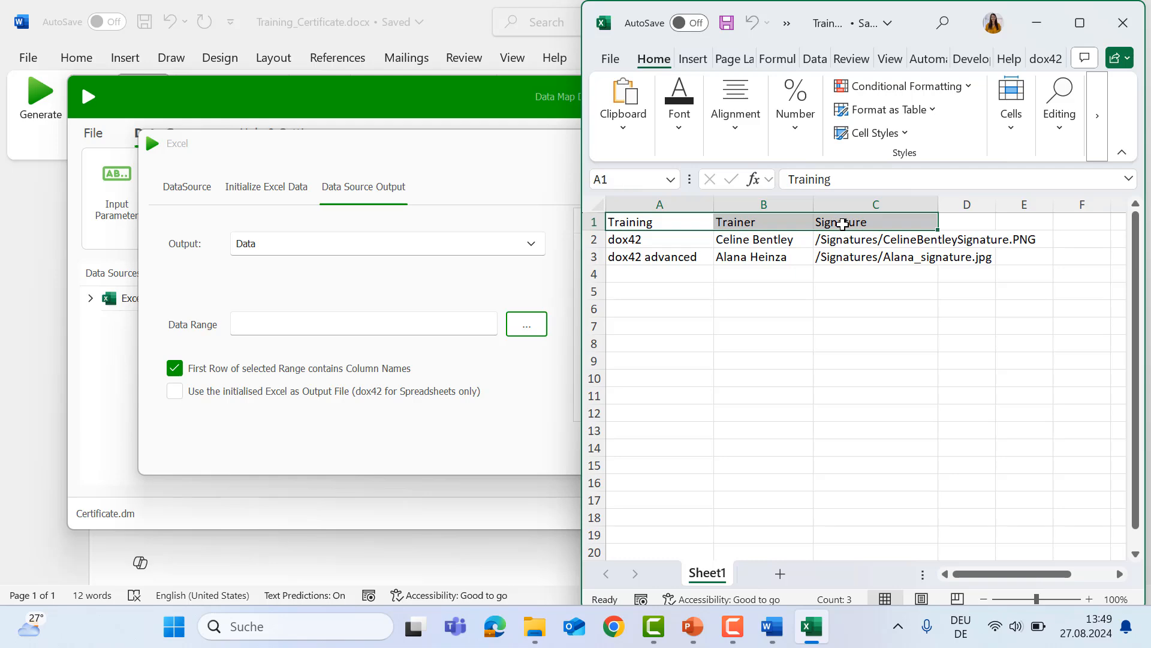
{"action": "left_click", "coordinate": [1125, 31]}
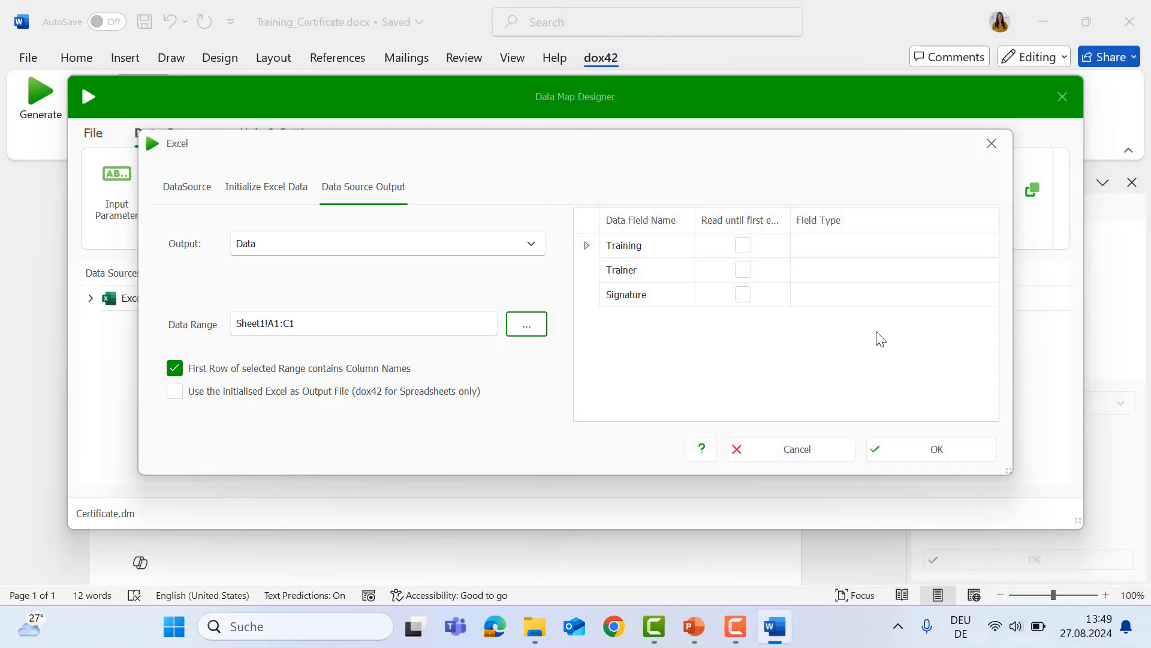
{"action": "left_click", "coordinate": [747, 249]}
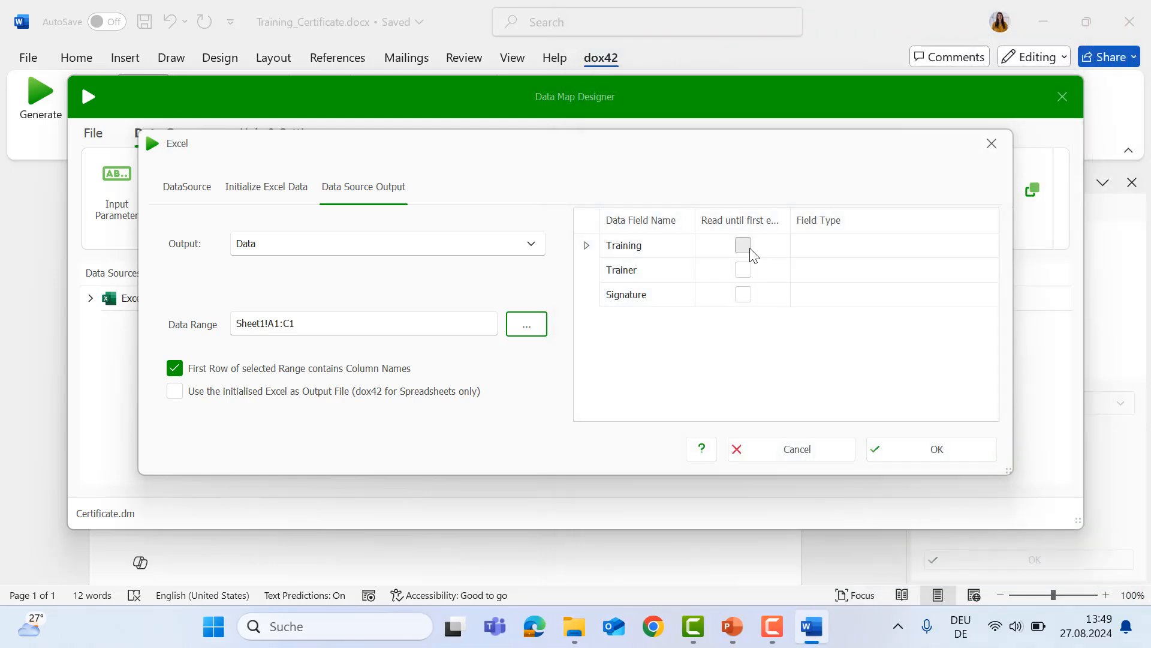
{"action": "left_click", "coordinate": [947, 457]}
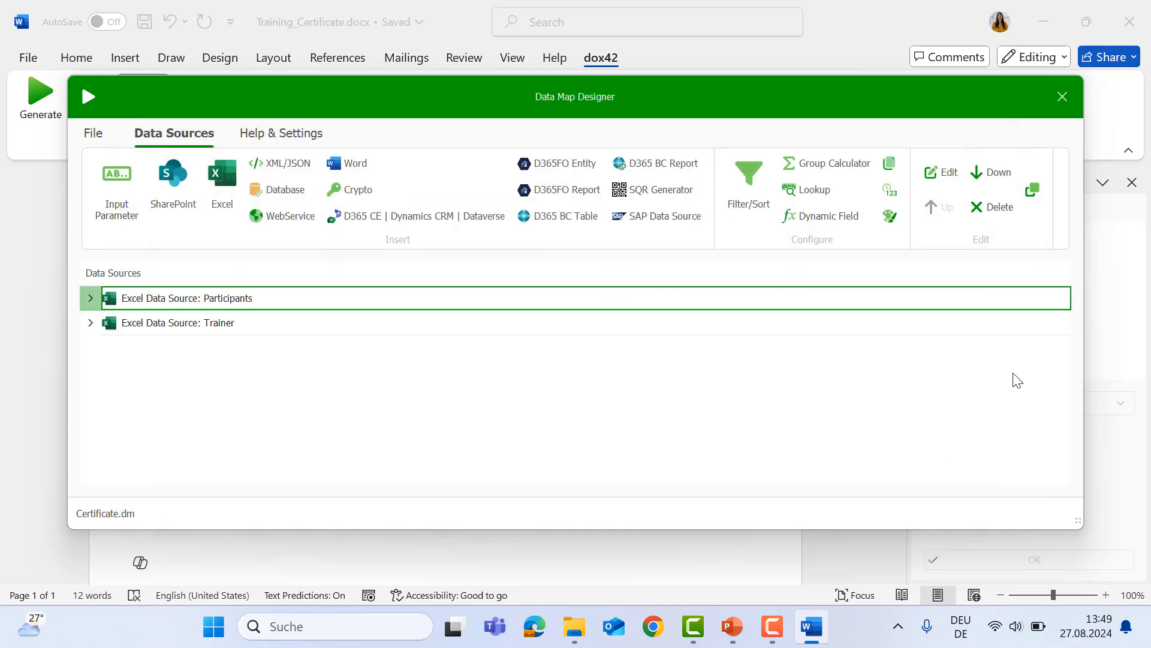
Close the data map and insert the Trainer data field after "Your trainer," in the last line, with a space before "is"
{"action": "left_click", "coordinate": [1063, 97]}
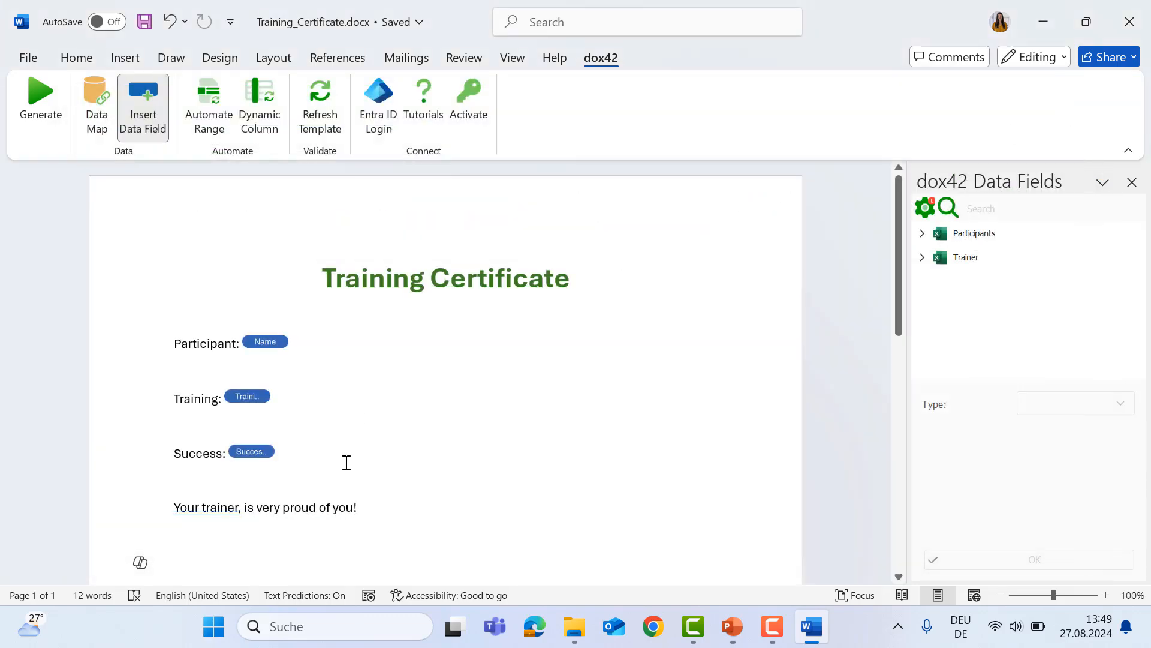
{"action": "left_click", "coordinate": [244, 506]}
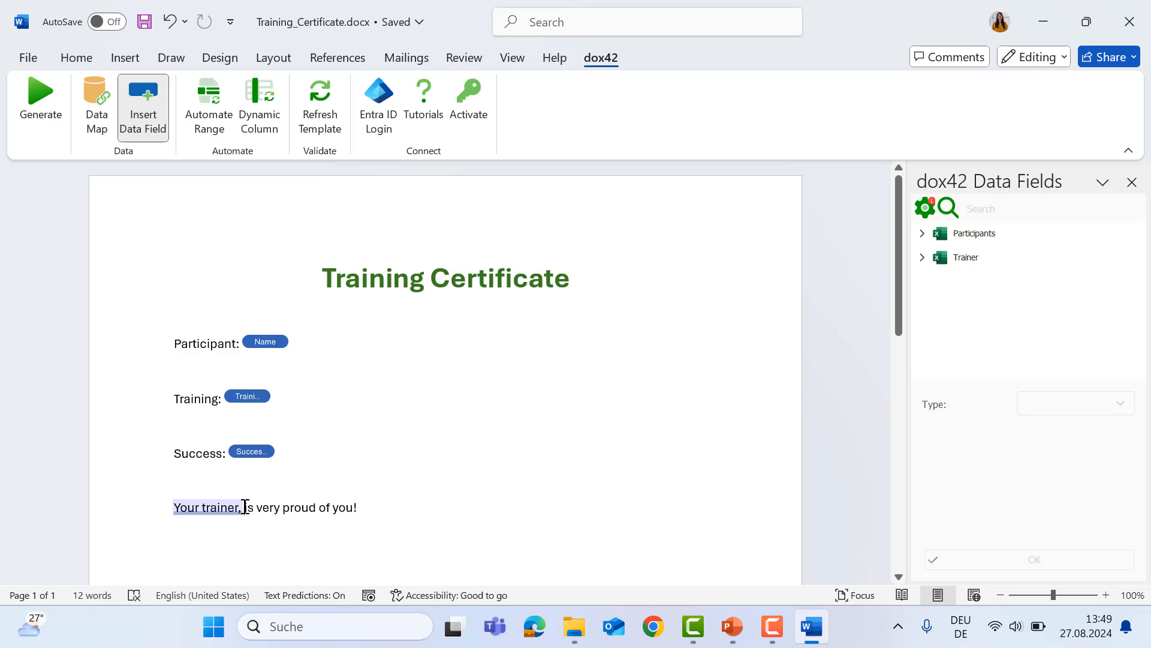
{"action": "left_click", "coordinate": [922, 257]}
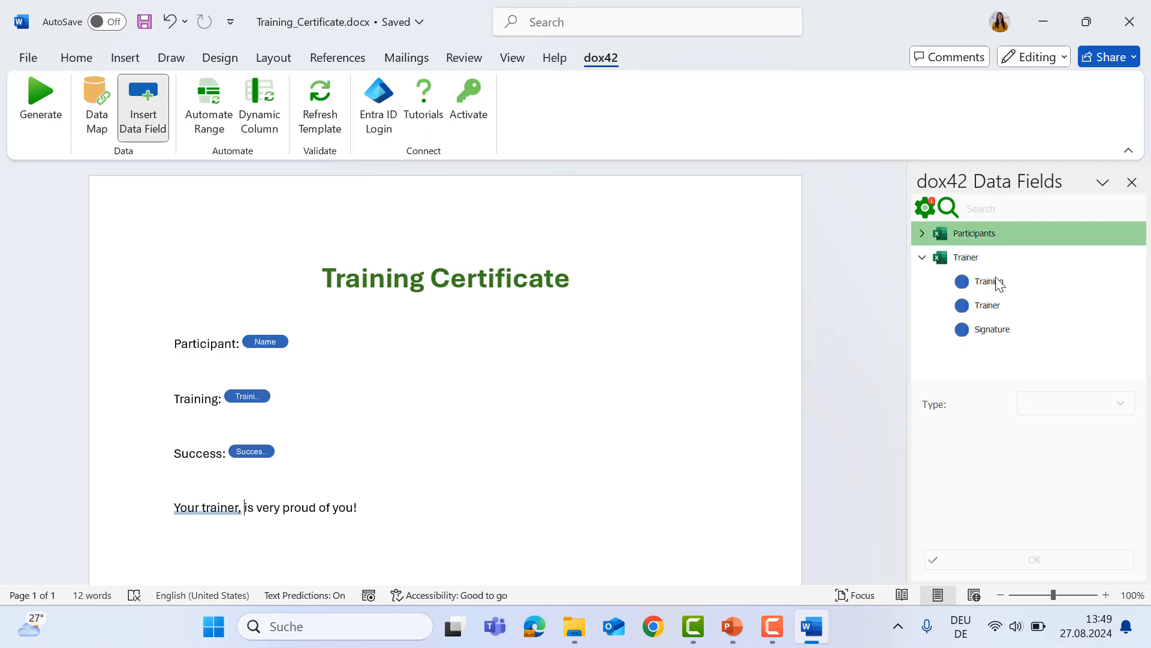
{"action": "double_click", "coordinate": [986, 304]}
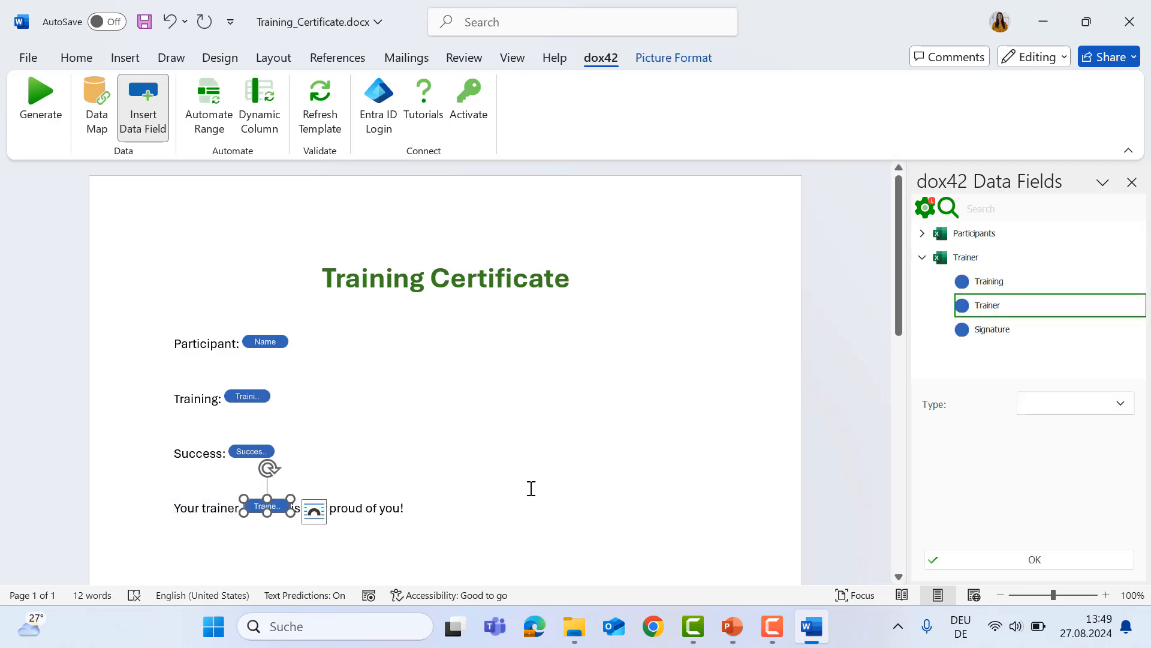
{"action": "left_click", "coordinate": [286, 506]}
{"action": "left_click", "coordinate": [340, 506]}
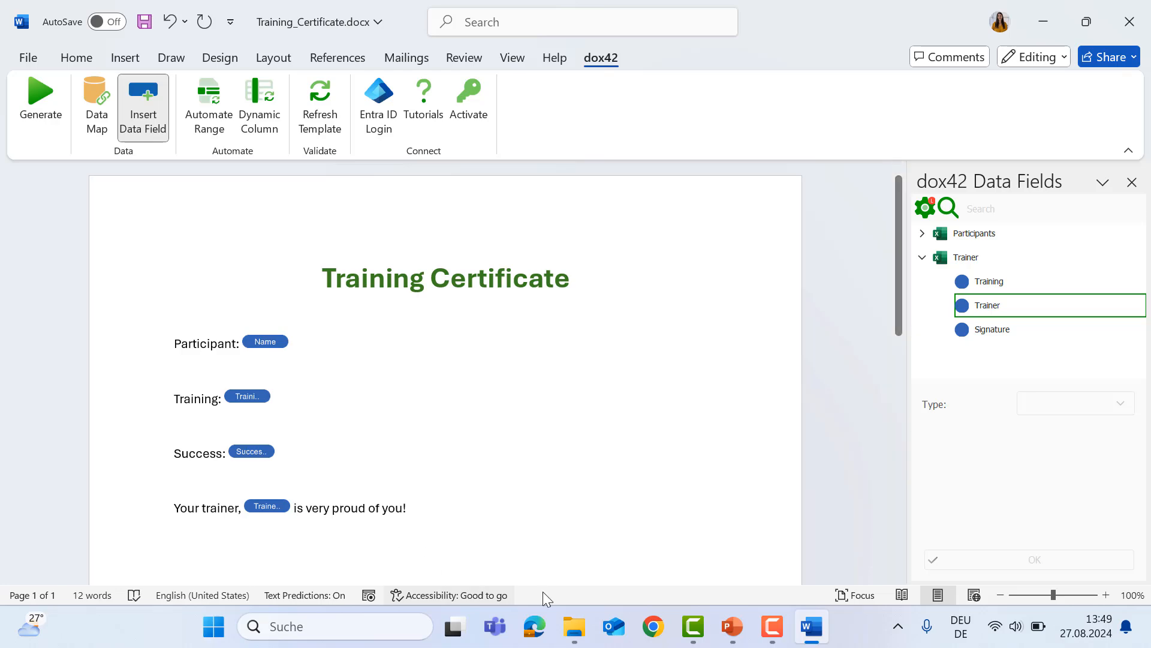
Open Participants.xlsx and Trainers.xlsx in turn to compare their Training columns, close both, and return to the Word template
{"action": "mouse_move", "coordinate": [581, 617]}
{"action": "mouse_move", "coordinate": [602, 563]}
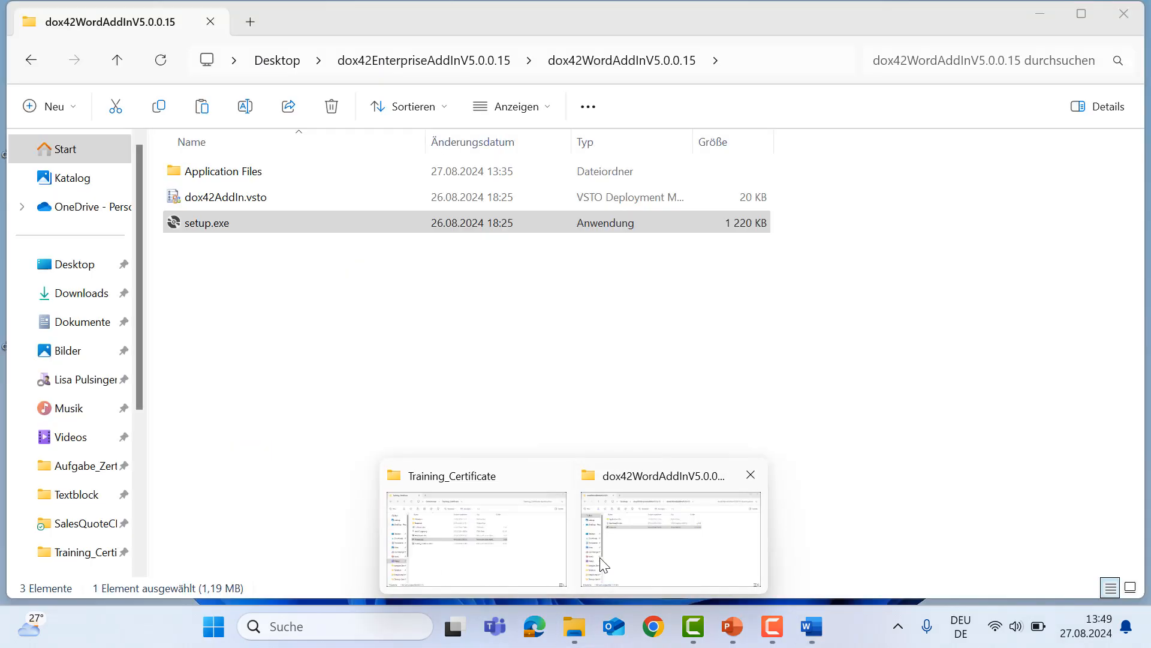
{"action": "left_click", "coordinate": [480, 528]}
{"action": "double_click", "coordinate": [223, 276]}
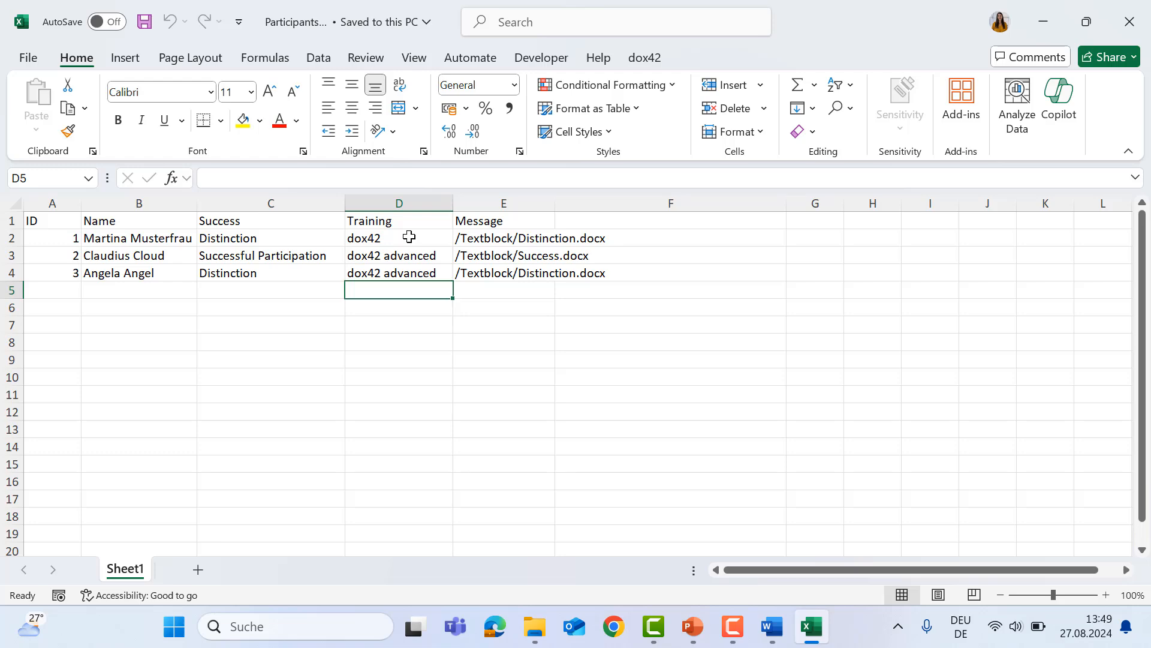
{"action": "left_click", "coordinate": [1130, 22]}
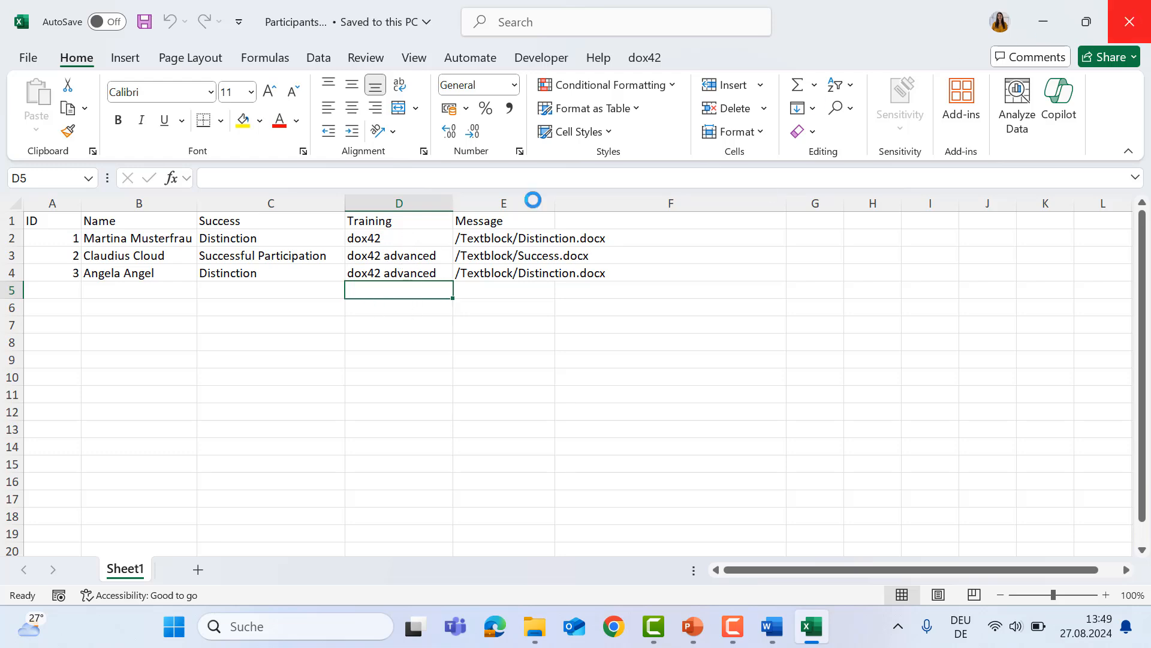
{"action": "double_click", "coordinate": [231, 299]}
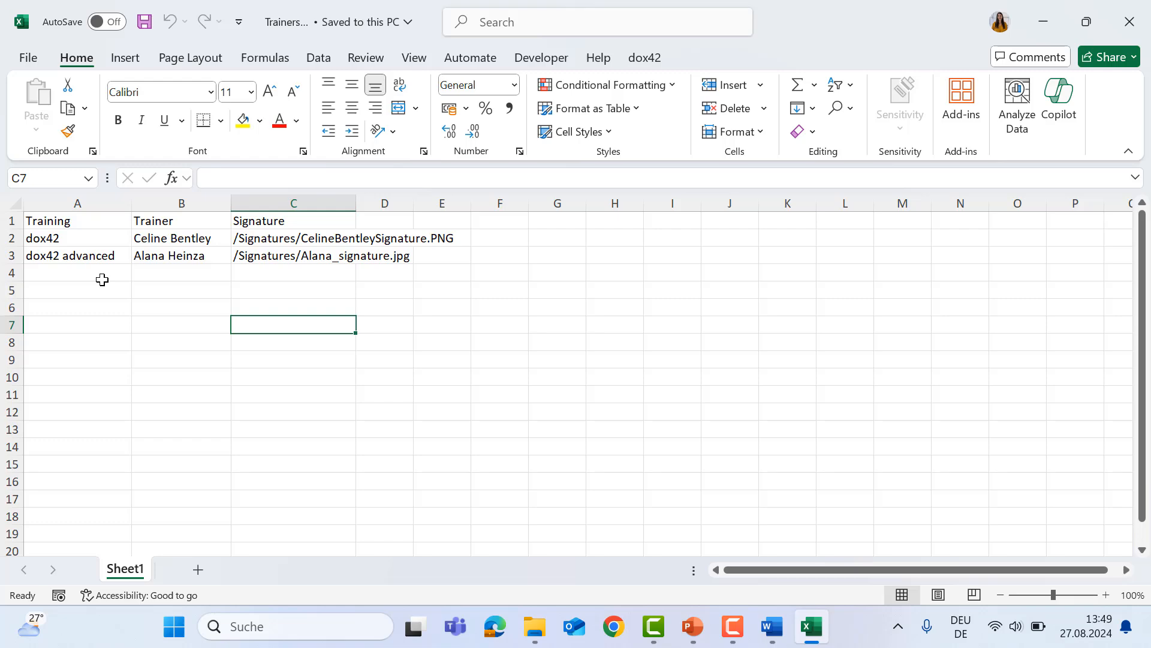
{"action": "left_click", "coordinate": [1130, 22]}
{"action": "left_click", "coordinate": [812, 521]}
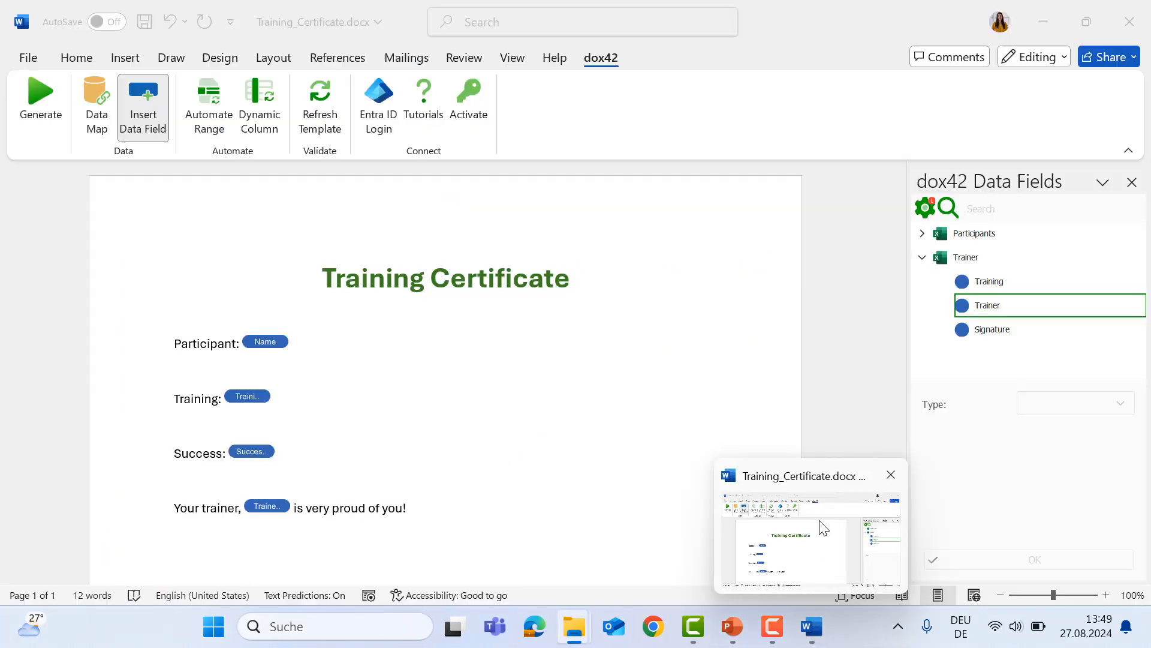
Add a filter row to the Trainer data source in the data map, using the Training data field with type Text
{"action": "left_click", "coordinate": [97, 114]}
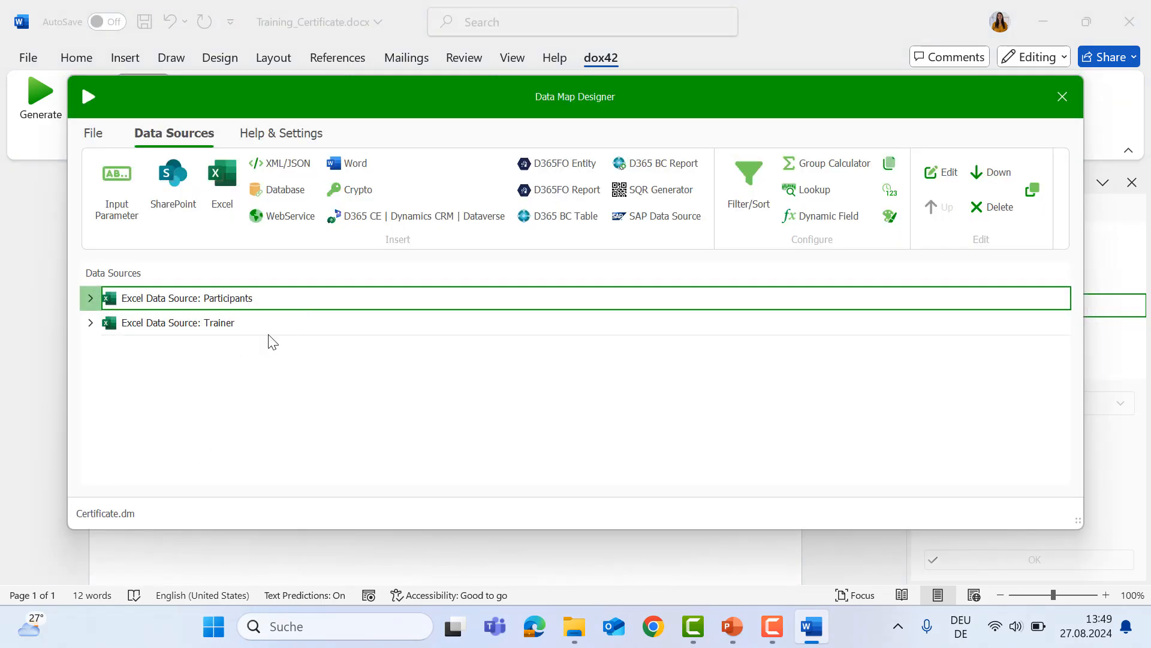
{"action": "left_click", "coordinate": [202, 328]}
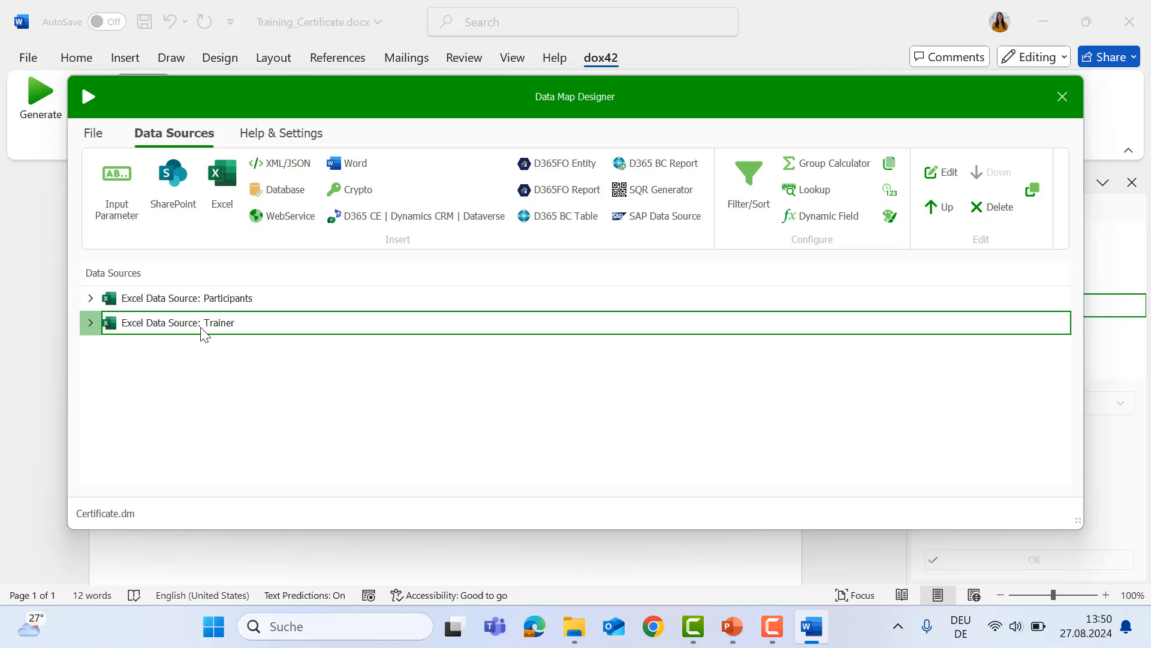
{"action": "left_click", "coordinate": [753, 189]}
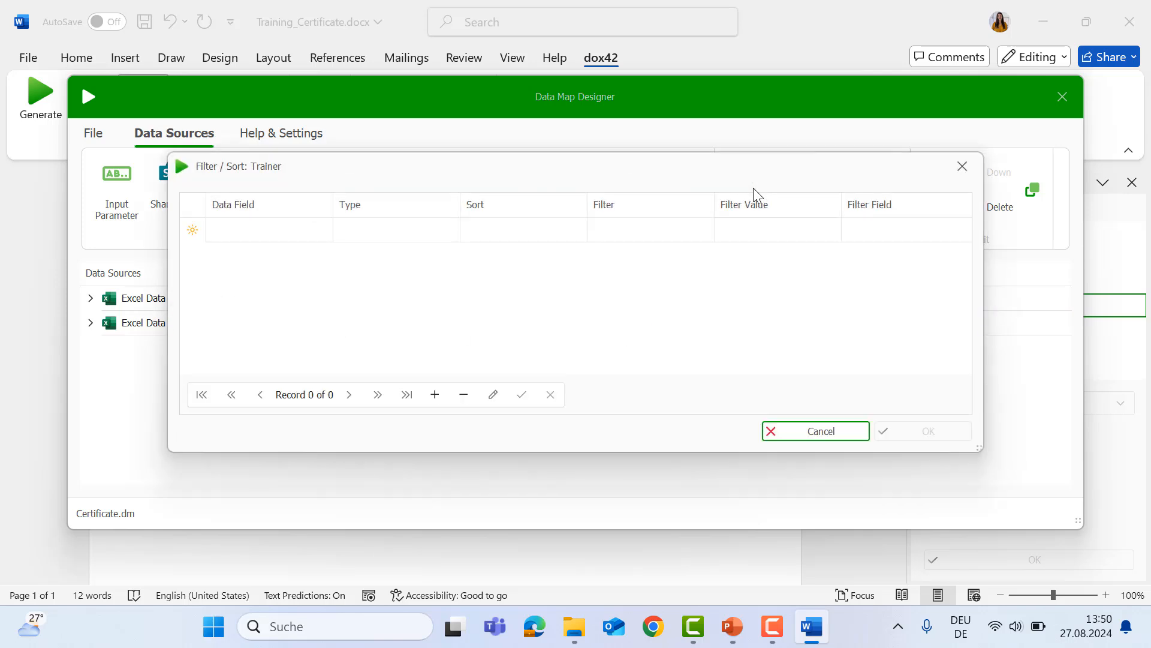
{"action": "left_click", "coordinate": [275, 230]}
{"action": "left_click", "coordinate": [321, 229]}
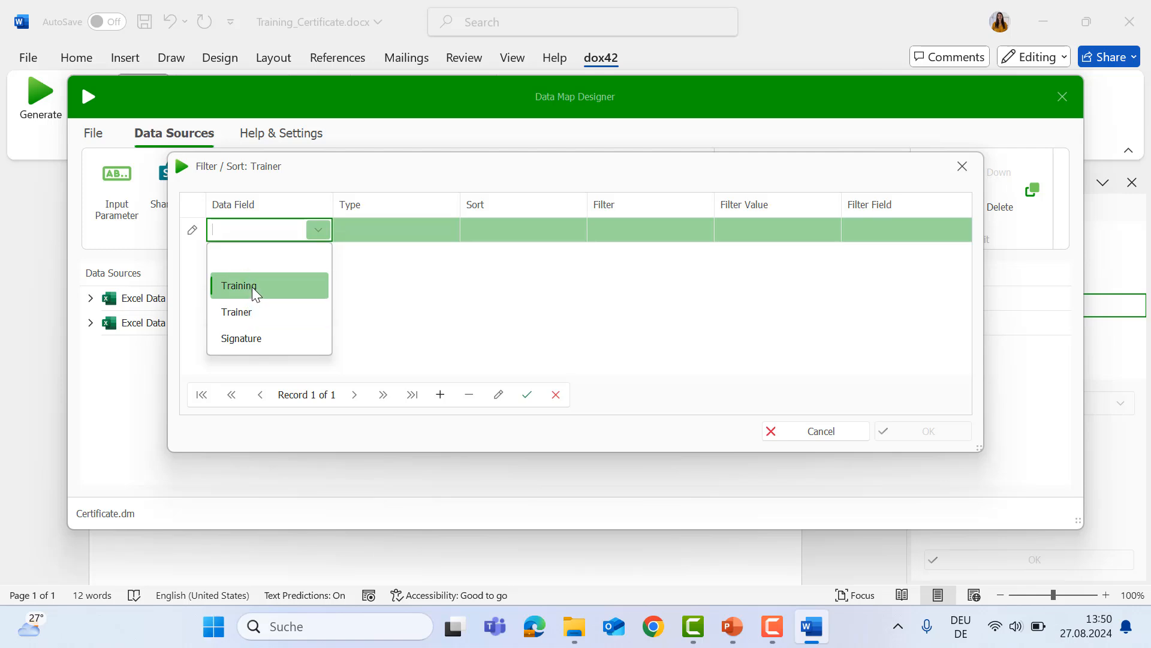
{"action": "left_click", "coordinate": [253, 292]}
{"action": "left_click", "coordinate": [414, 229]}
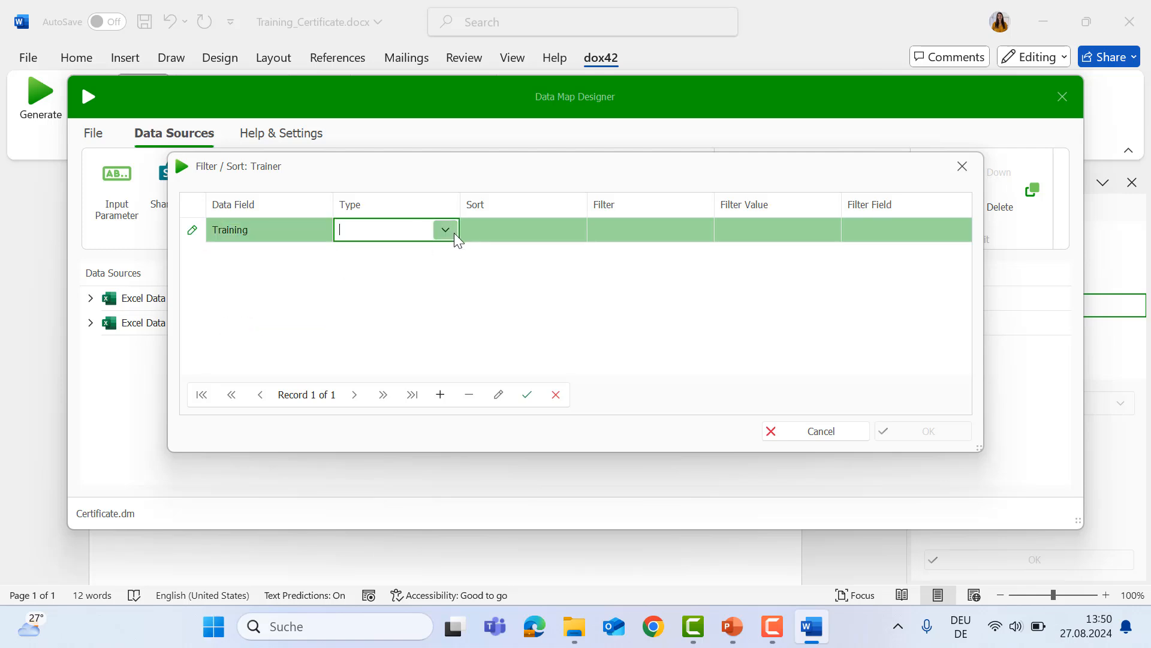
{"action": "left_click", "coordinate": [443, 232]}
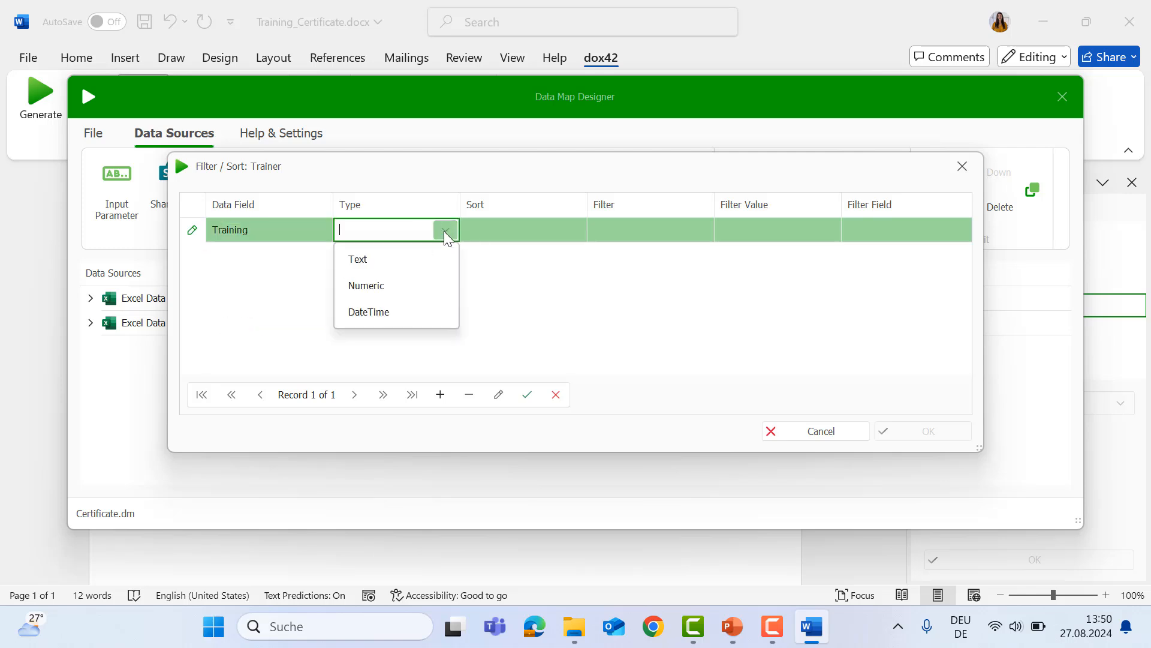
{"action": "left_click", "coordinate": [395, 261]}
Set the Trainer filter operator to = with Participants.Training as the filter field, apply it, and close the data map
{"action": "left_click", "coordinate": [527, 237]}
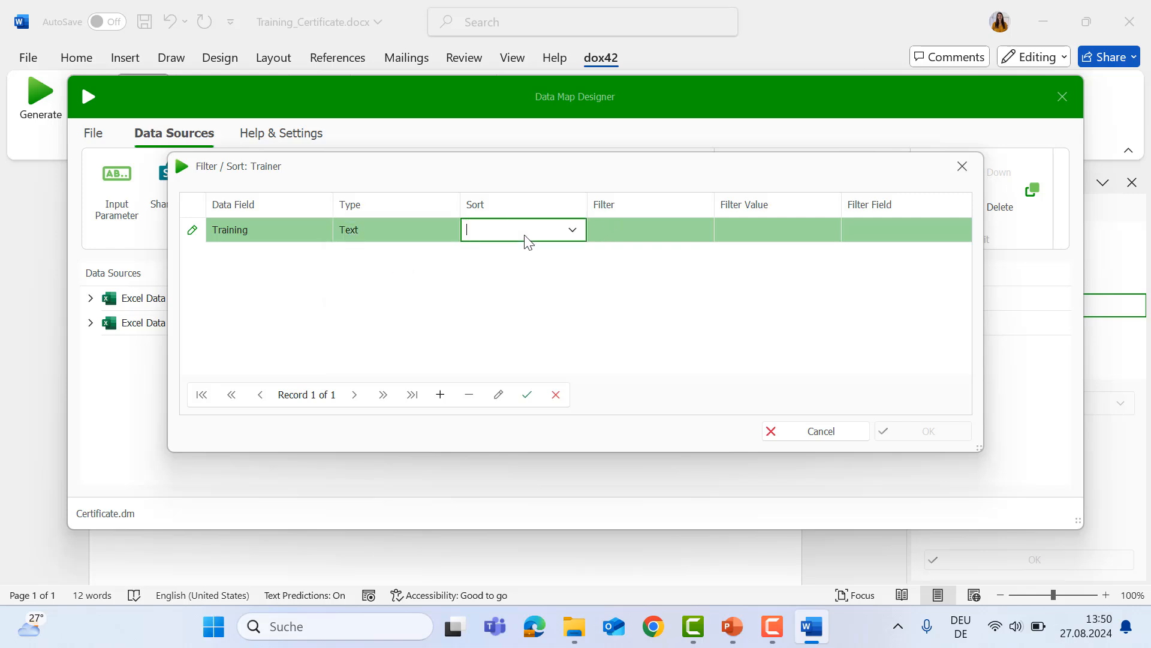
{"action": "left_click", "coordinate": [678, 227]}
{"action": "left_click", "coordinate": [694, 229]}
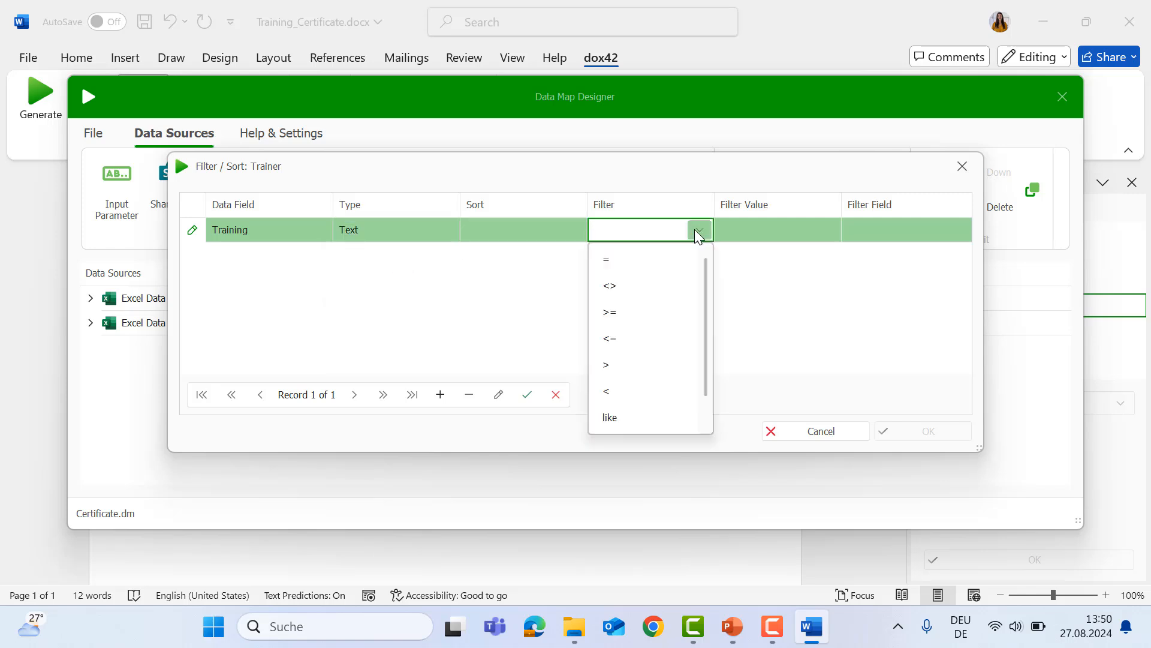
{"action": "left_click", "coordinate": [651, 259]}
{"action": "left_click", "coordinate": [772, 229]}
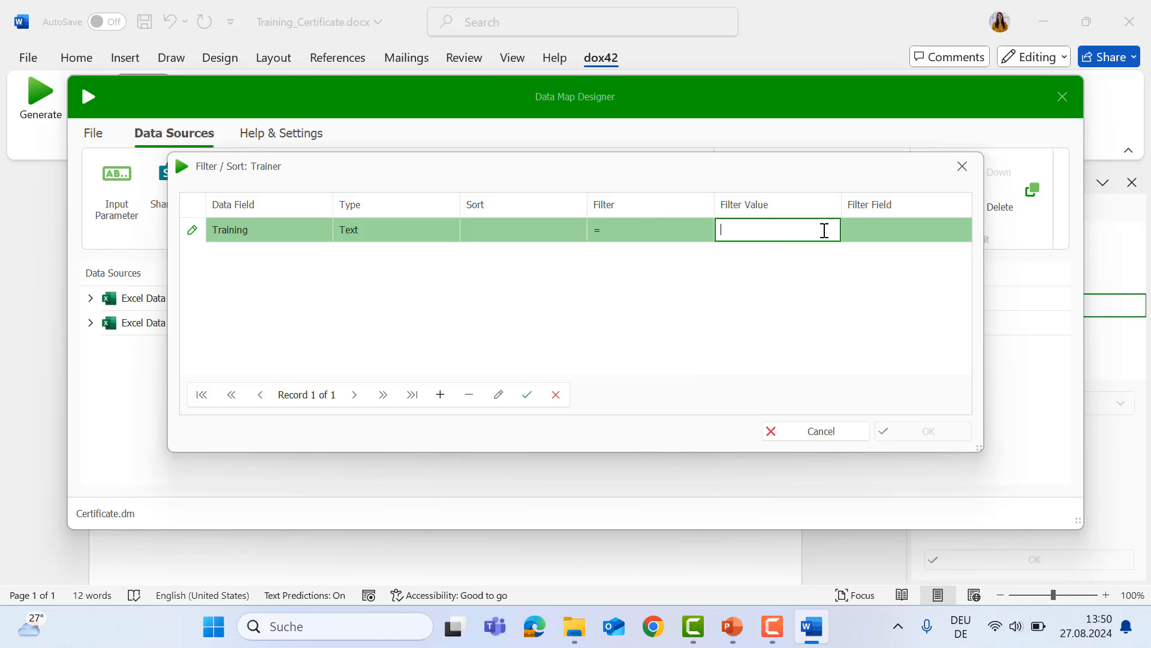
{"action": "left_click", "coordinate": [901, 223]}
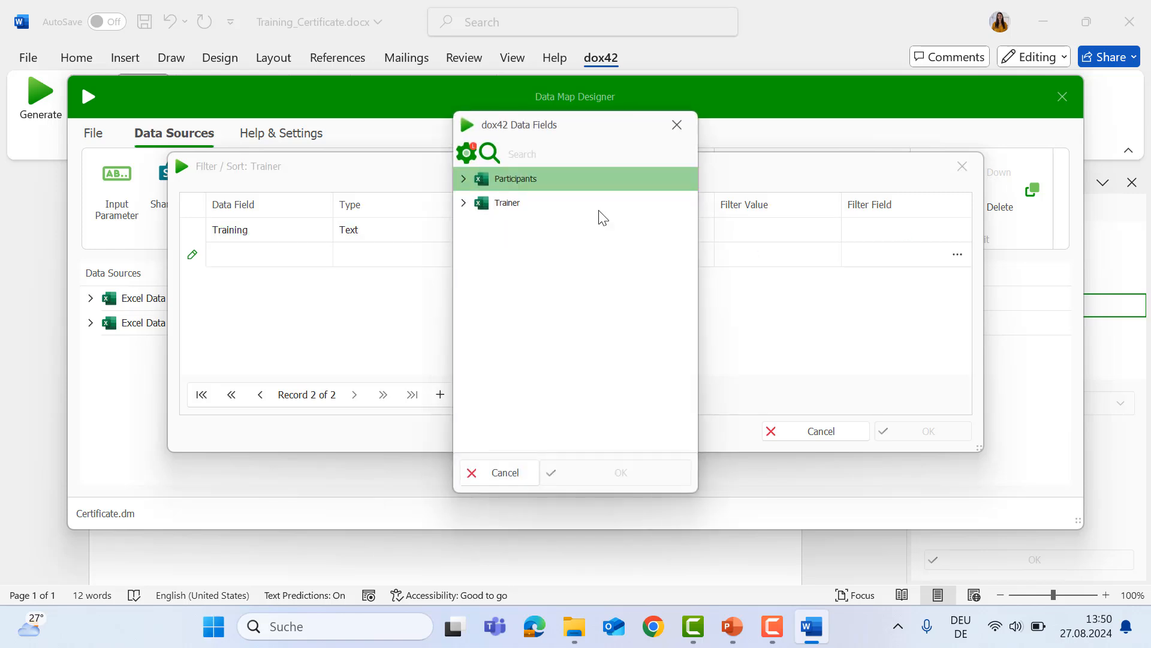
{"action": "left_click", "coordinate": [463, 178]}
{"action": "left_click", "coordinate": [521, 278]}
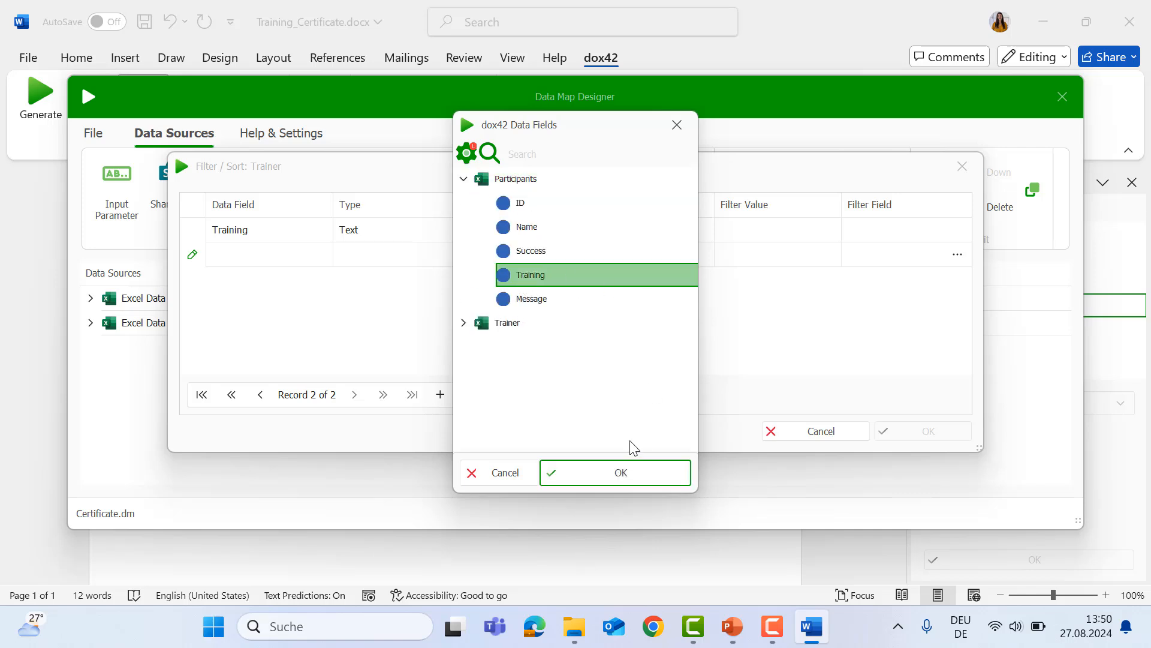
{"action": "left_click", "coordinate": [602, 474]}
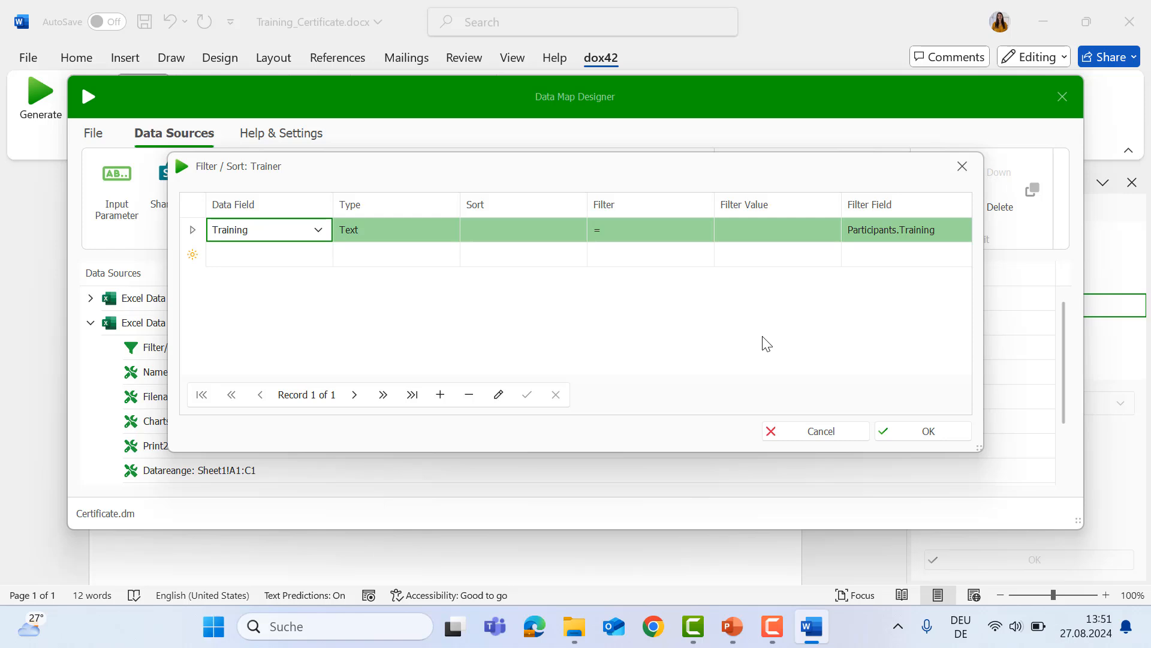
{"action": "left_click", "coordinate": [898, 435]}
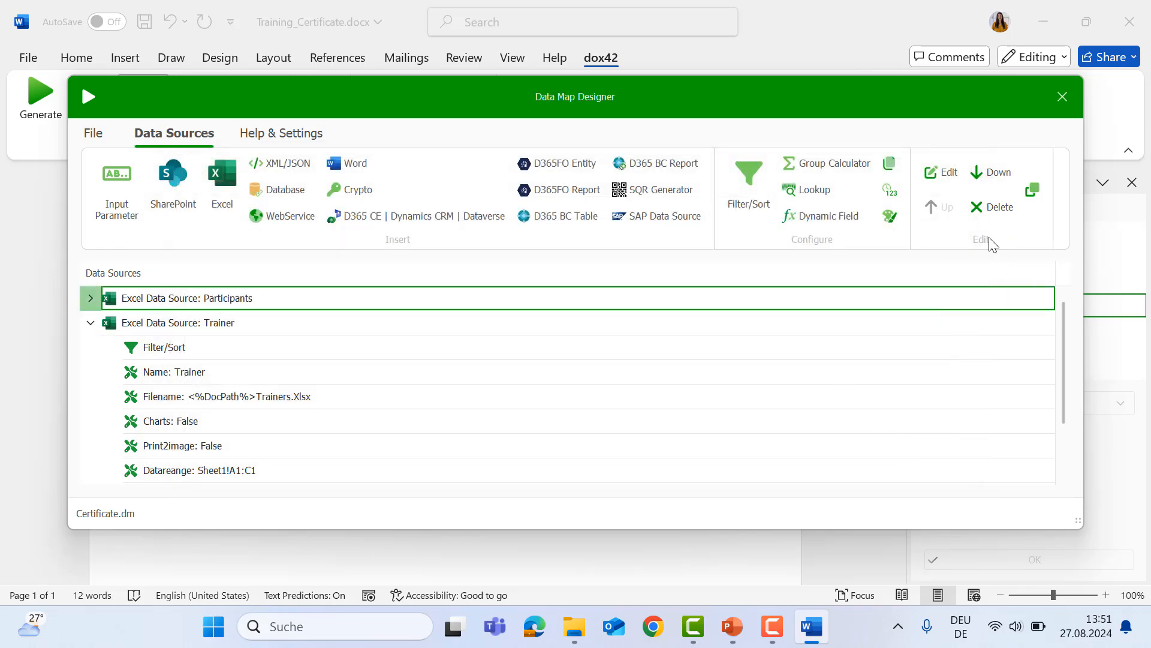
{"action": "left_click", "coordinate": [1071, 105]}
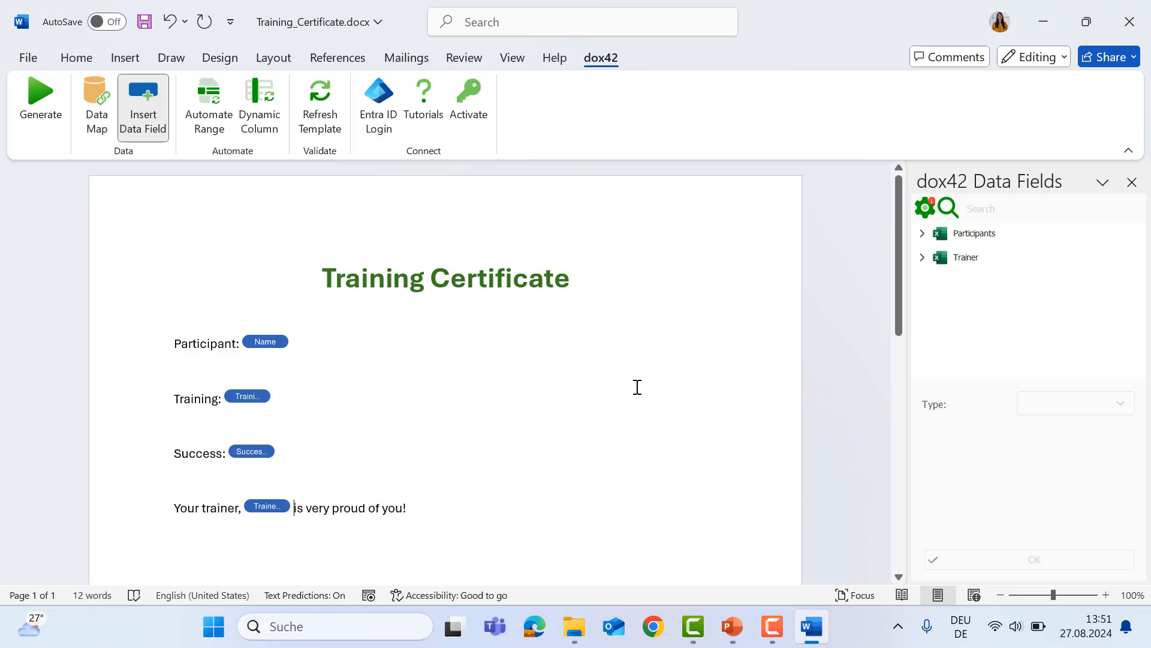
Save the template and generate the certificate to check the trainer line in the output document
{"action": "left_click", "coordinate": [65, 119]}
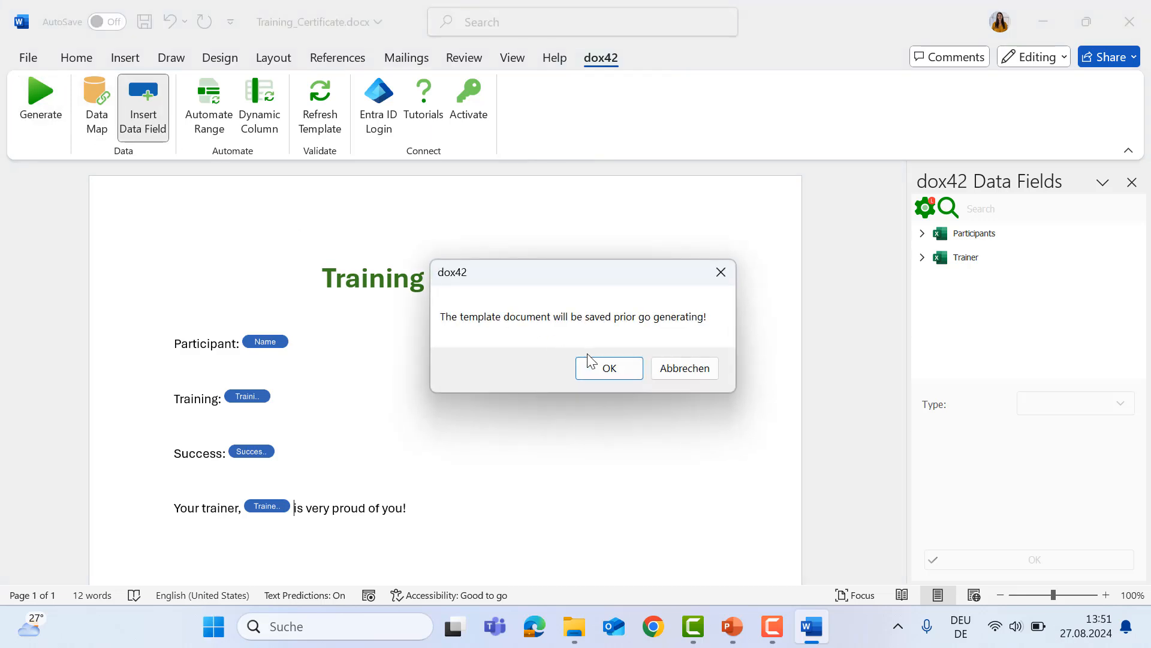
{"action": "left_click", "coordinate": [590, 364]}
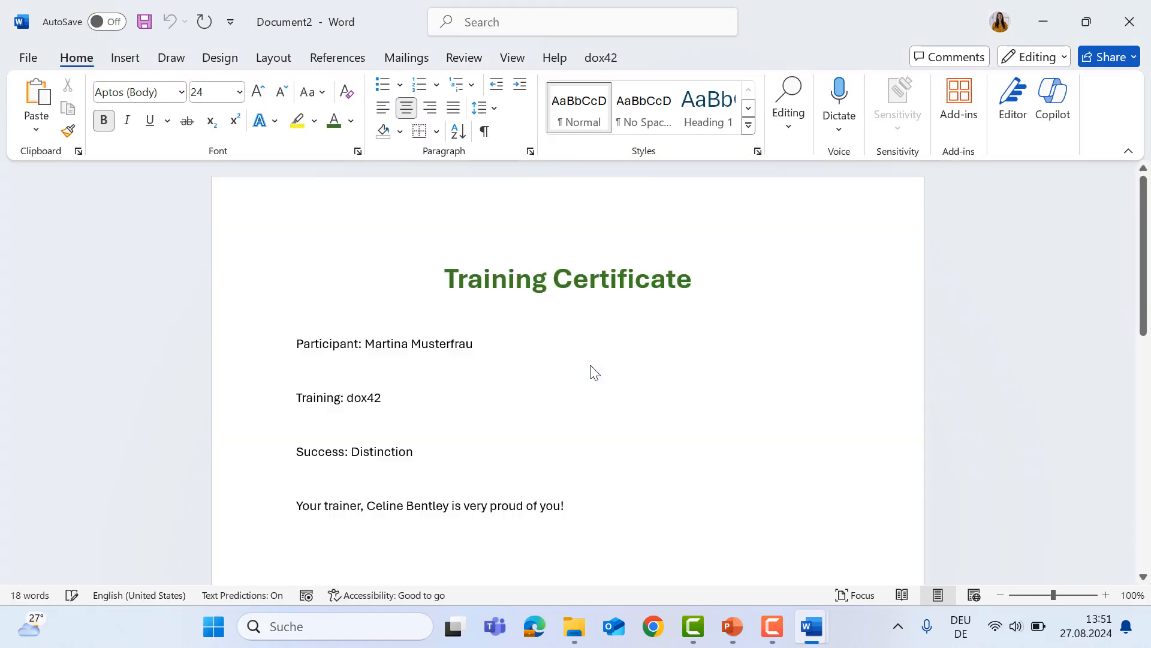
{"action": "scroll", "coordinate": [590, 372], "scroll_direction": "down", "scroll_amount": 2}
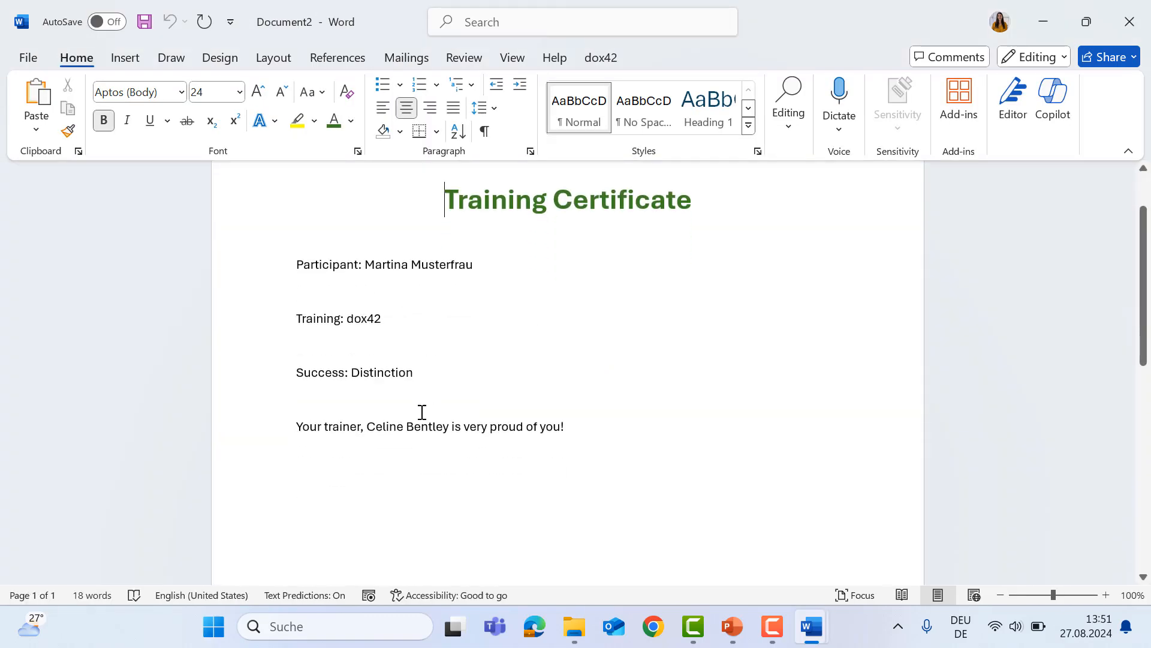
Open Trainers.xlsx to check the trainer assigned to the dox42 training, close it, and return to the Training_Certificate.docx template
{"action": "left_click", "coordinate": [574, 635]}
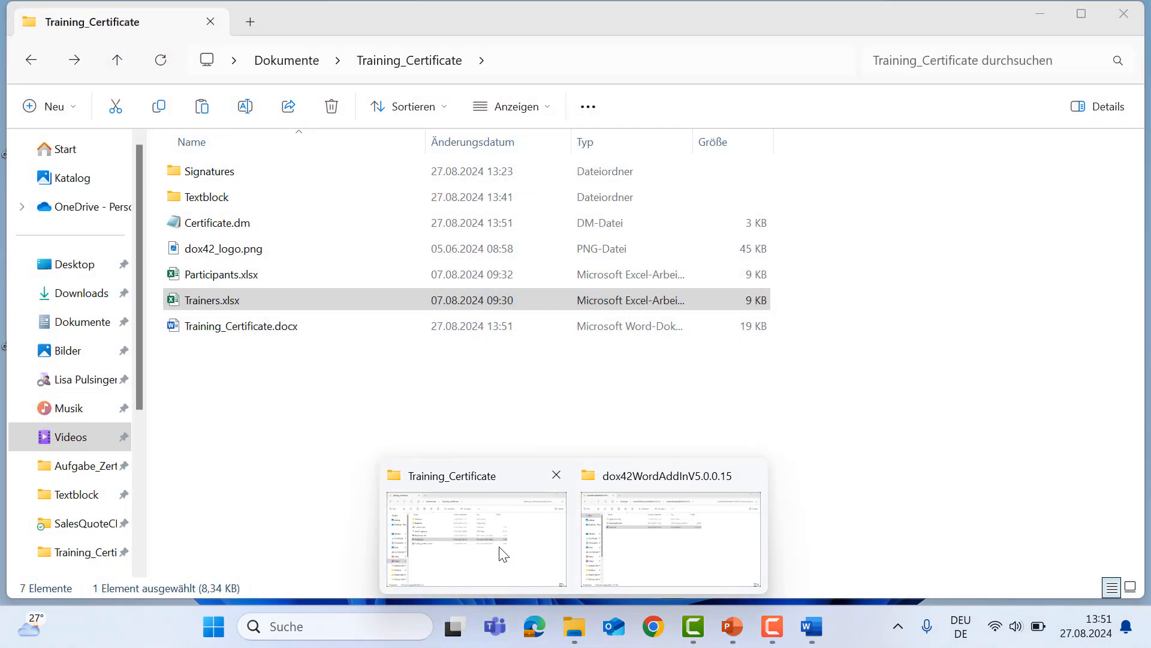
{"action": "left_click", "coordinate": [502, 552]}
{"action": "double_click", "coordinate": [284, 304]}
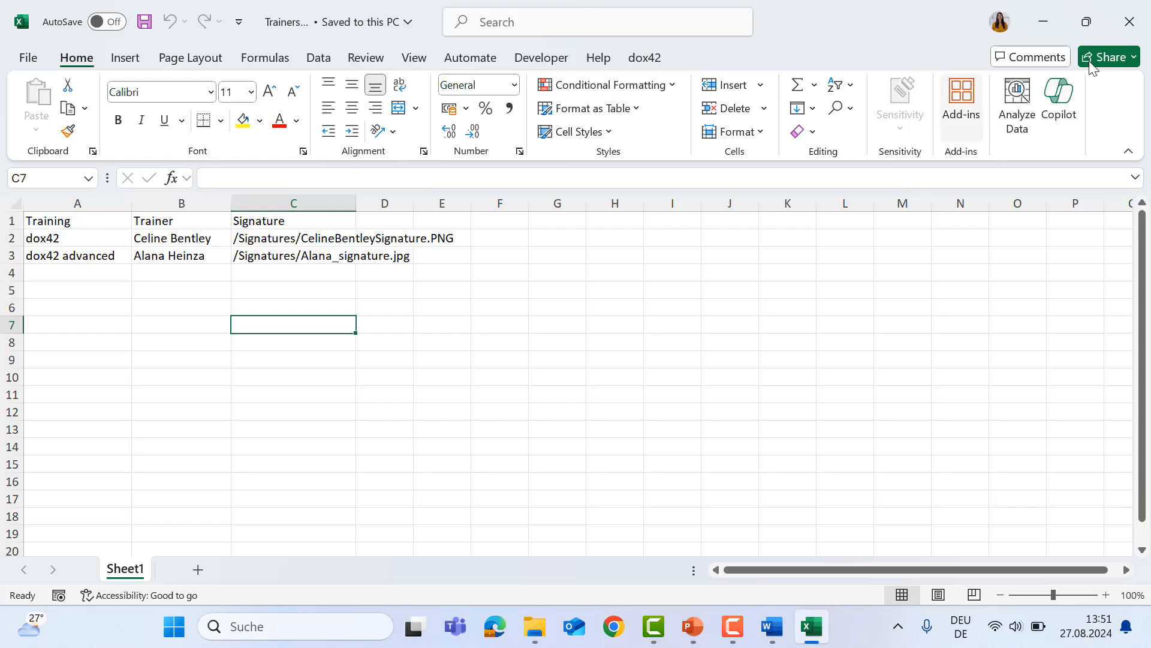
{"action": "left_click", "coordinate": [1131, 18]}
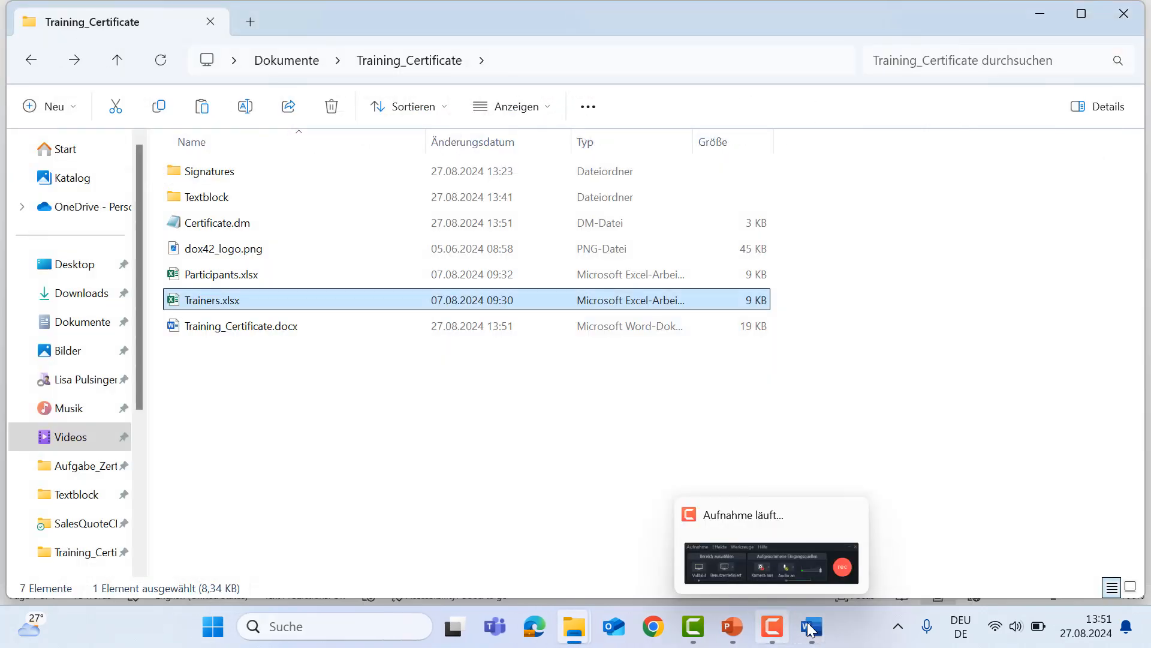
{"action": "mouse_move", "coordinate": [820, 618]}
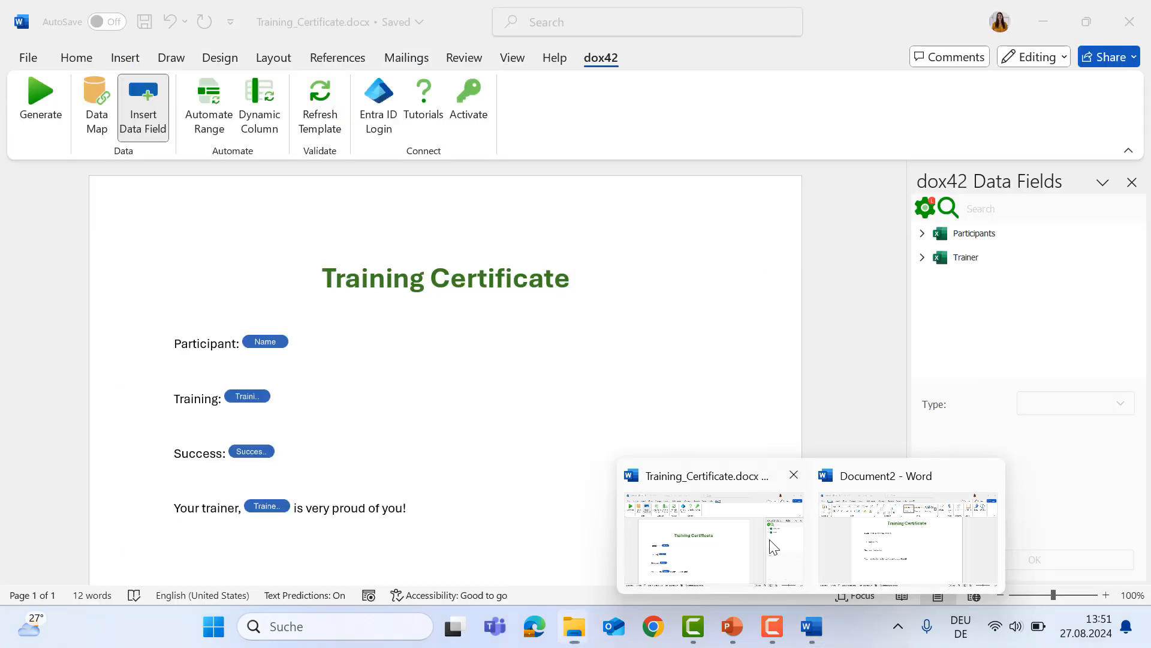
{"action": "left_click", "coordinate": [772, 546]}
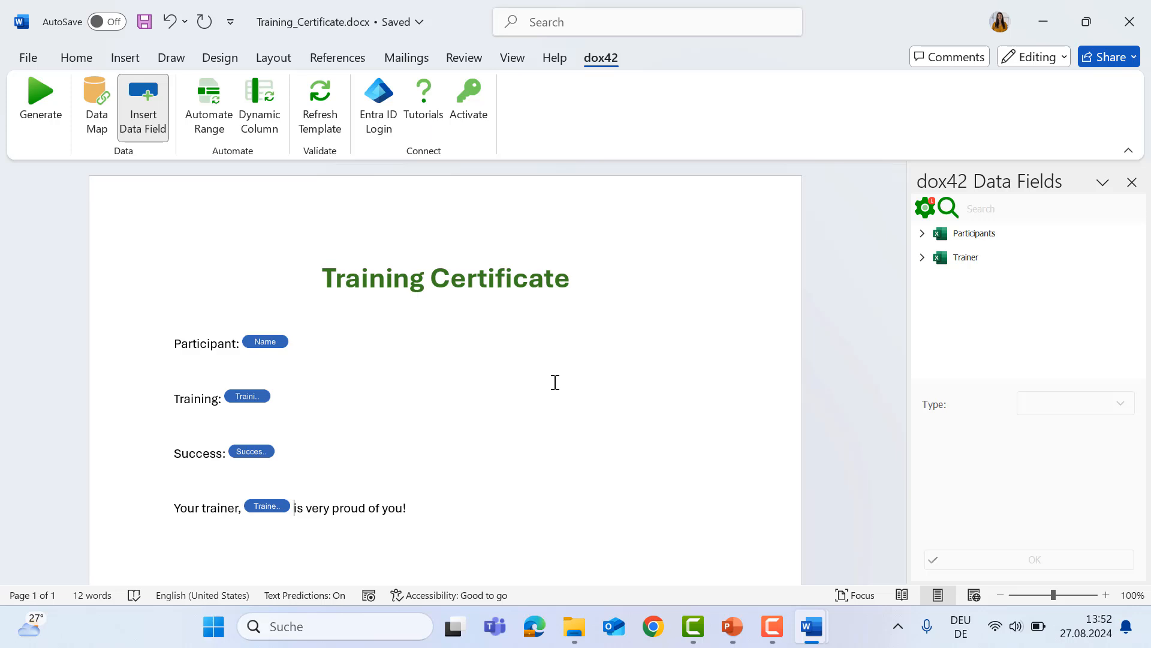
Open the certificate's data map and add an input parameter named Select_Participant
{"action": "left_click", "coordinate": [96, 132]}
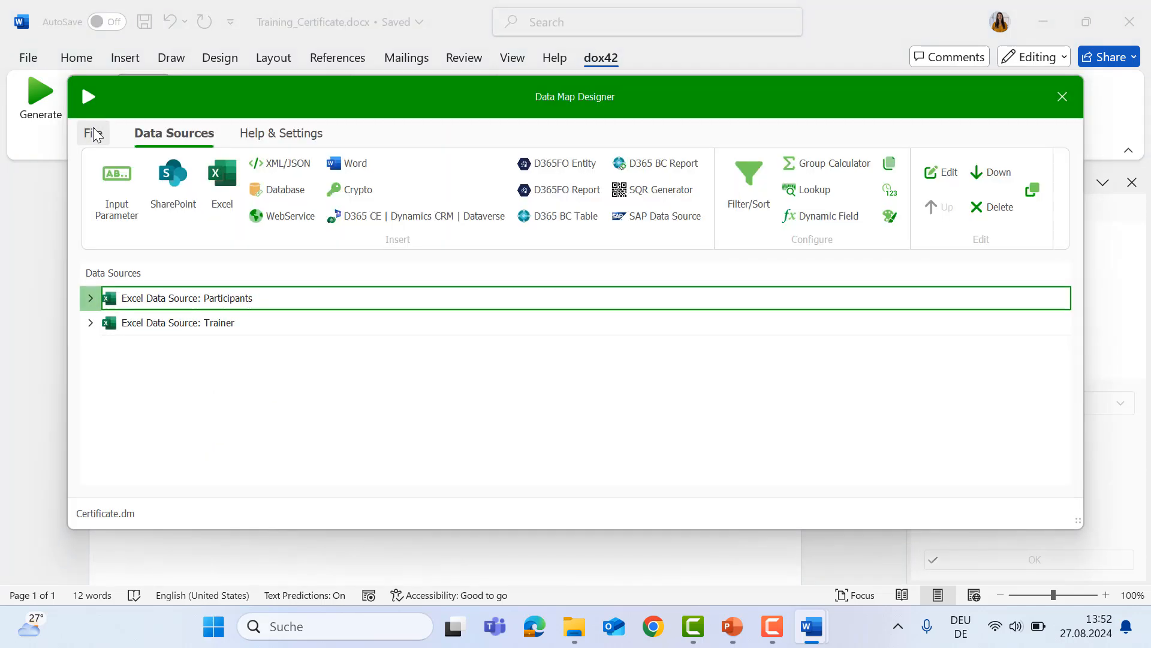
{"action": "left_click", "coordinate": [119, 193]}
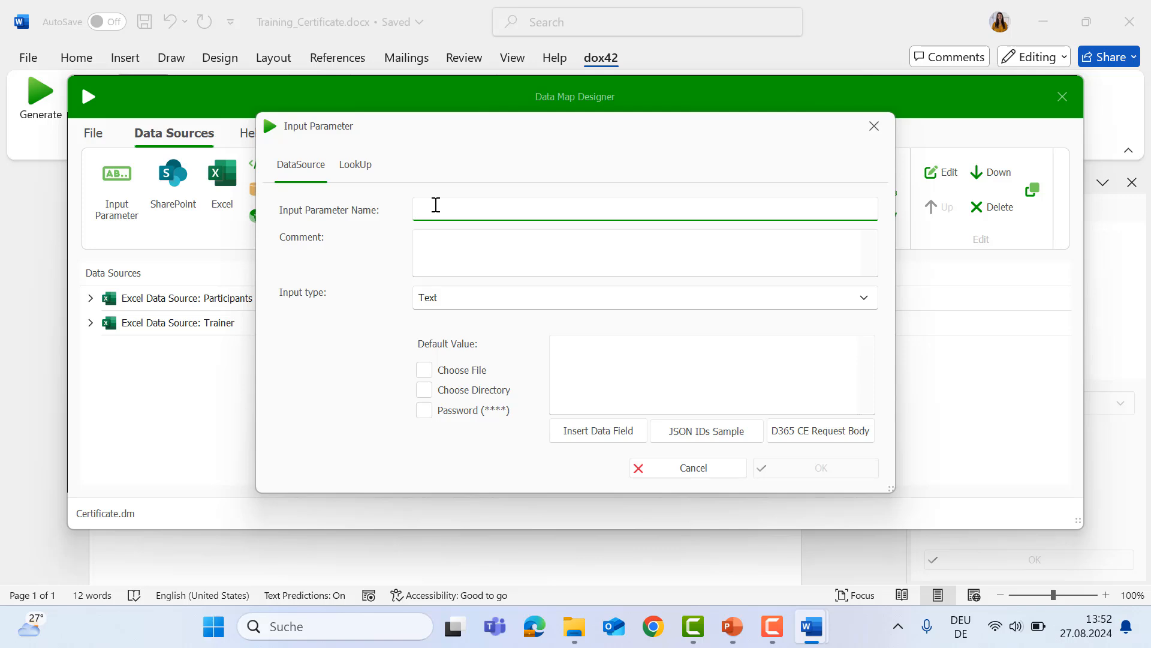
{"action": "type", "text": "Selec"}
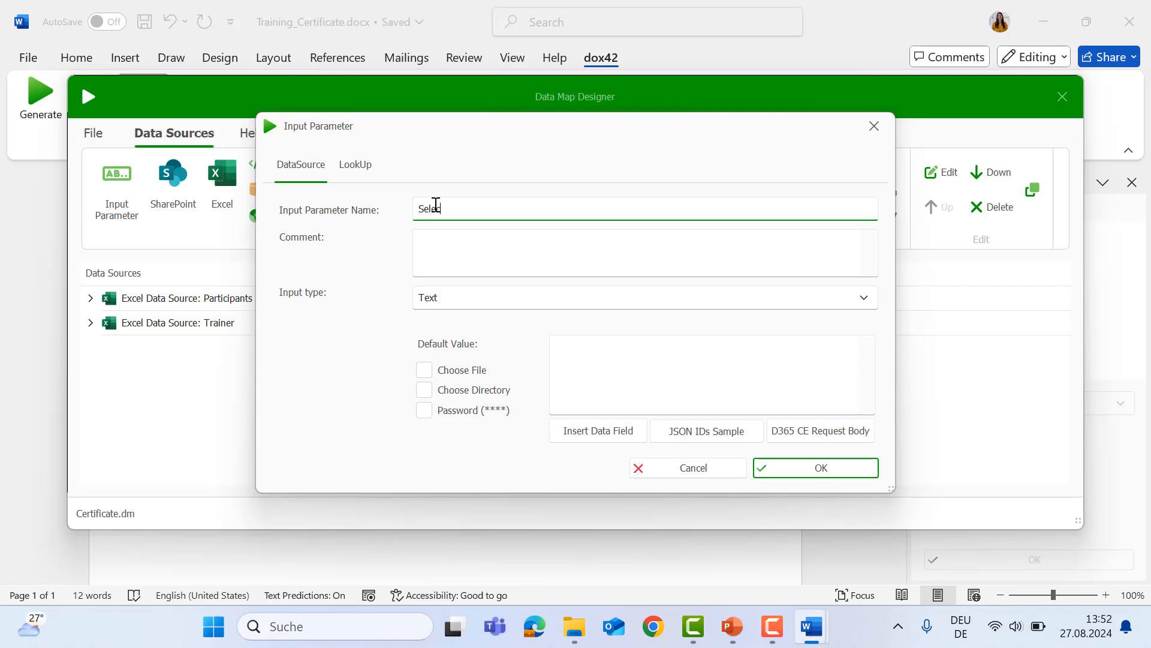
{"action": "type", "text": "t "}
{"action": "type", "text": "Participant"}
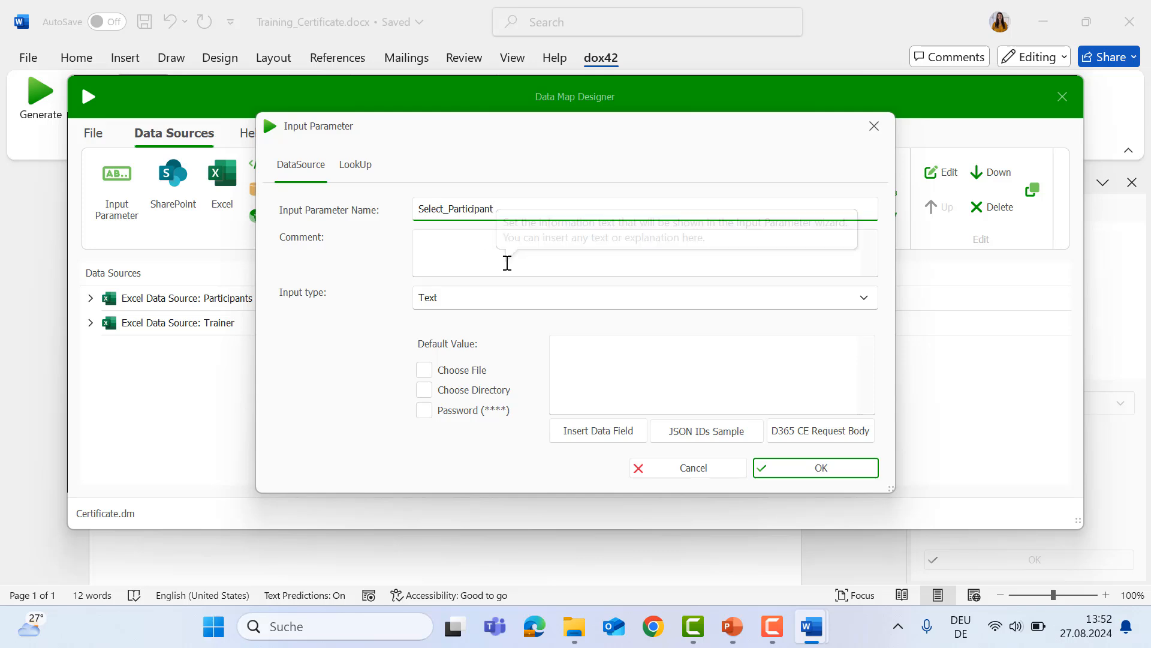
Enter the parameter comment "Choose the person you want to generate the certificate for"
{"action": "left_click", "coordinate": [507, 262]}
{"action": "type", "text": "Choose f"}
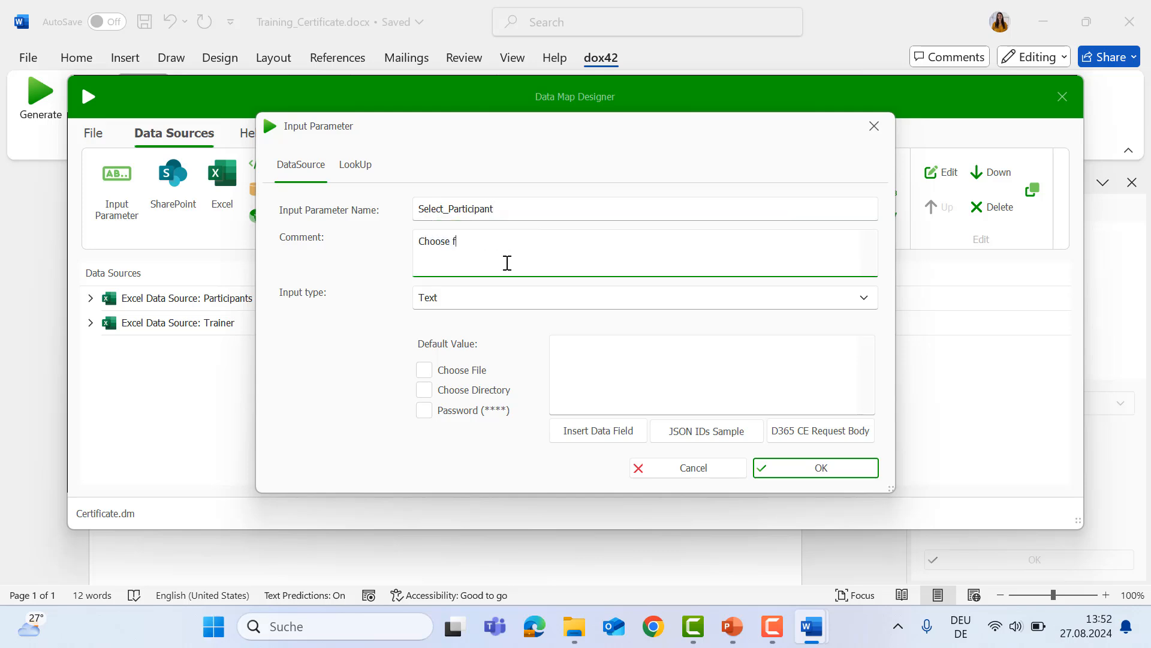
{"action": "key", "text": "BackSpace"}
{"action": "type", "text": "the person you want to generate the c"}
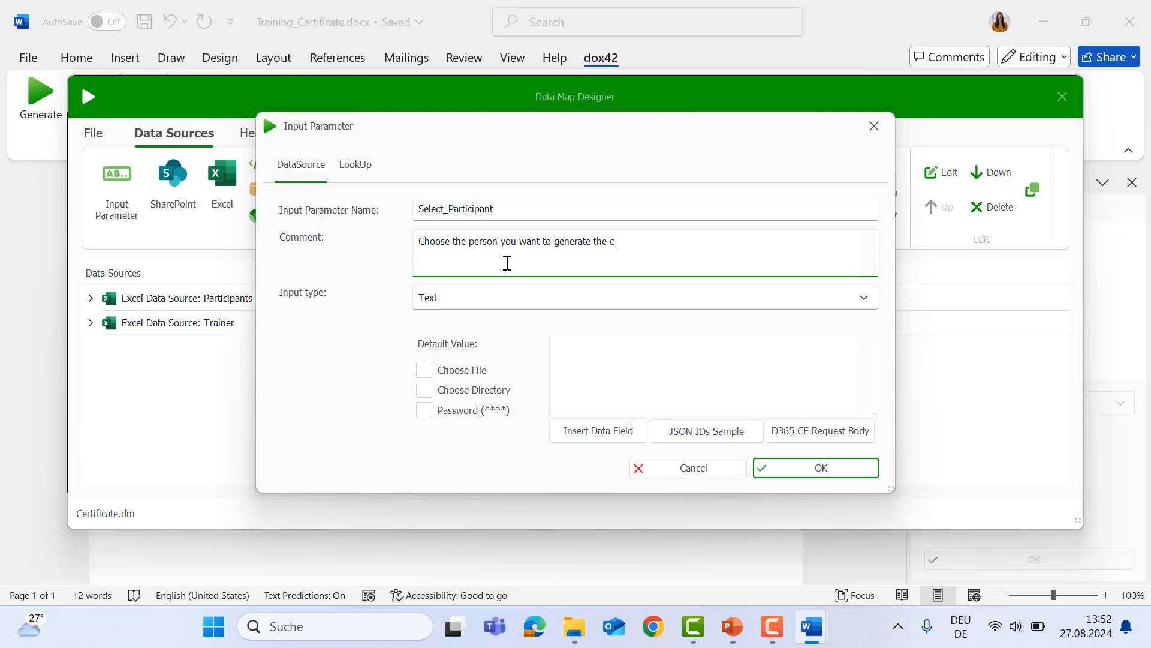
{"action": "type", "text": "ertificate for"}
Keep the input type as Text, set the parameter's default value to 2, and confirm the input parameter
{"action": "left_click", "coordinate": [522, 300]}
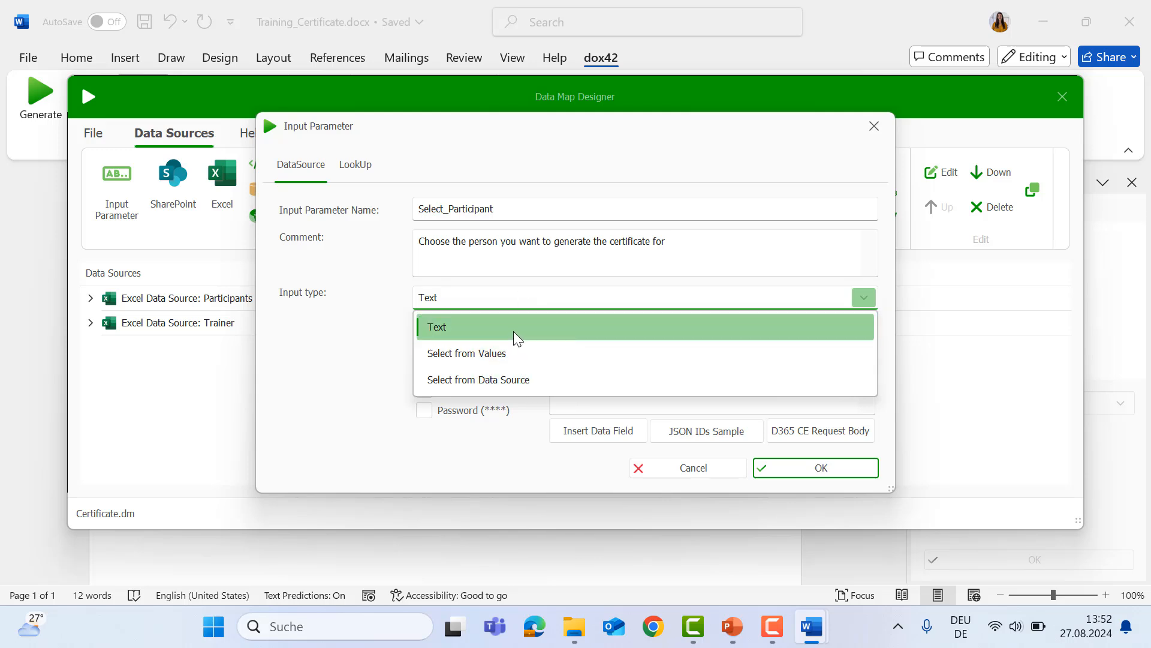
{"action": "left_click", "coordinate": [331, 313]}
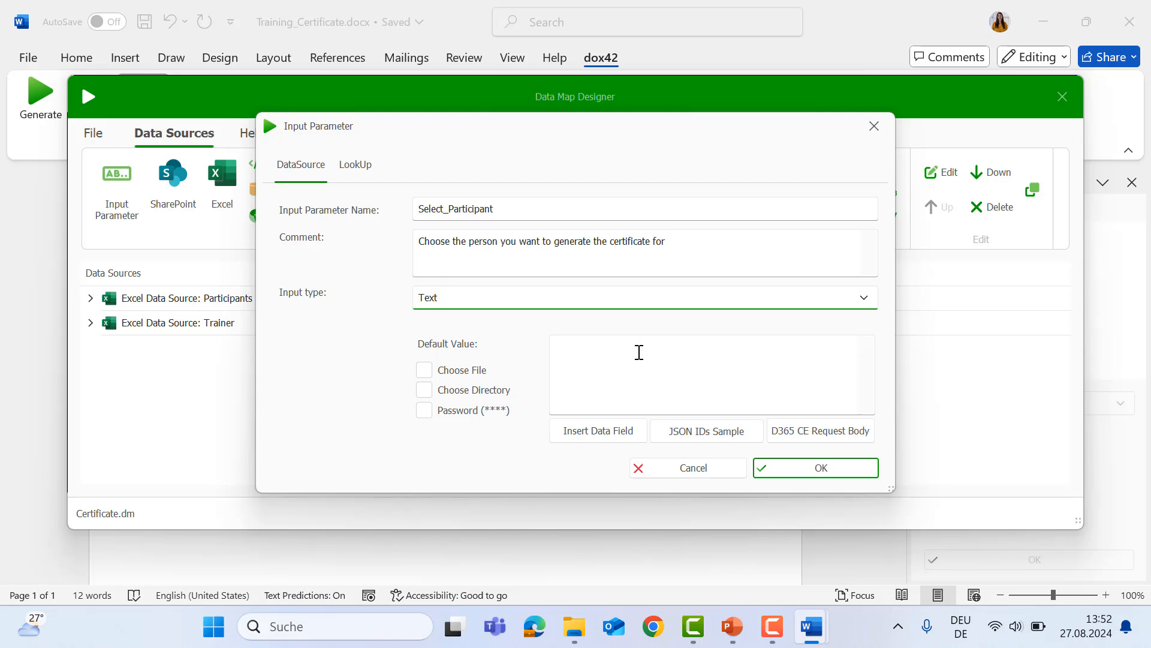
{"action": "left_click", "coordinate": [639, 352]}
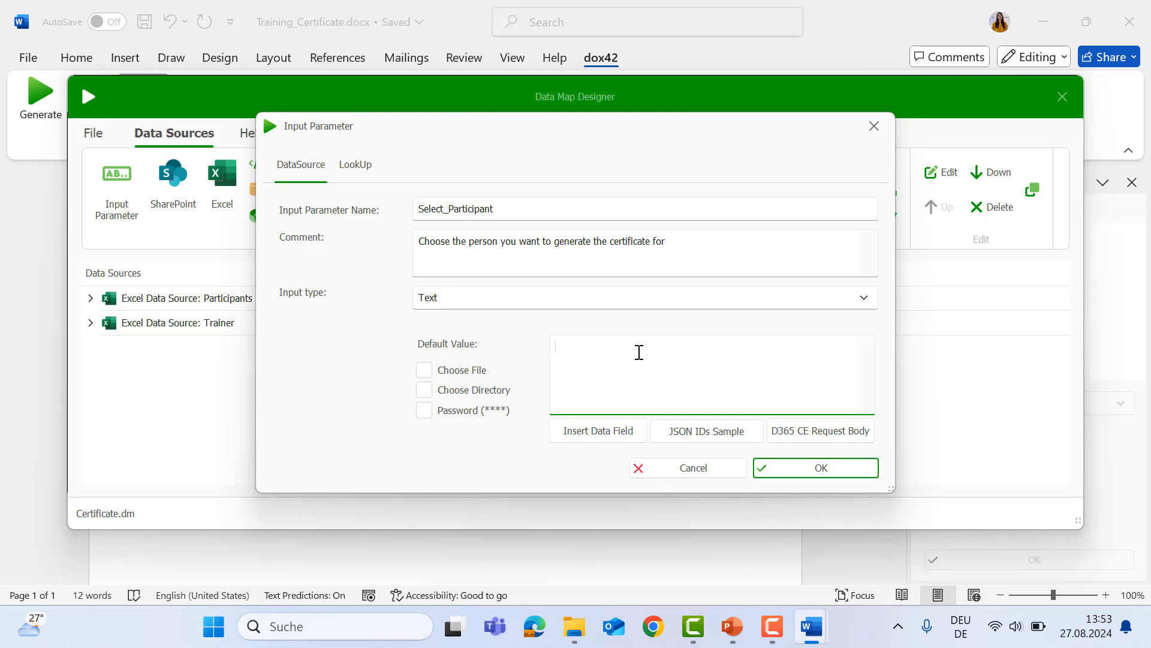
{"action": "type", "text": "2"}
{"action": "left_click", "coordinate": [831, 475]}
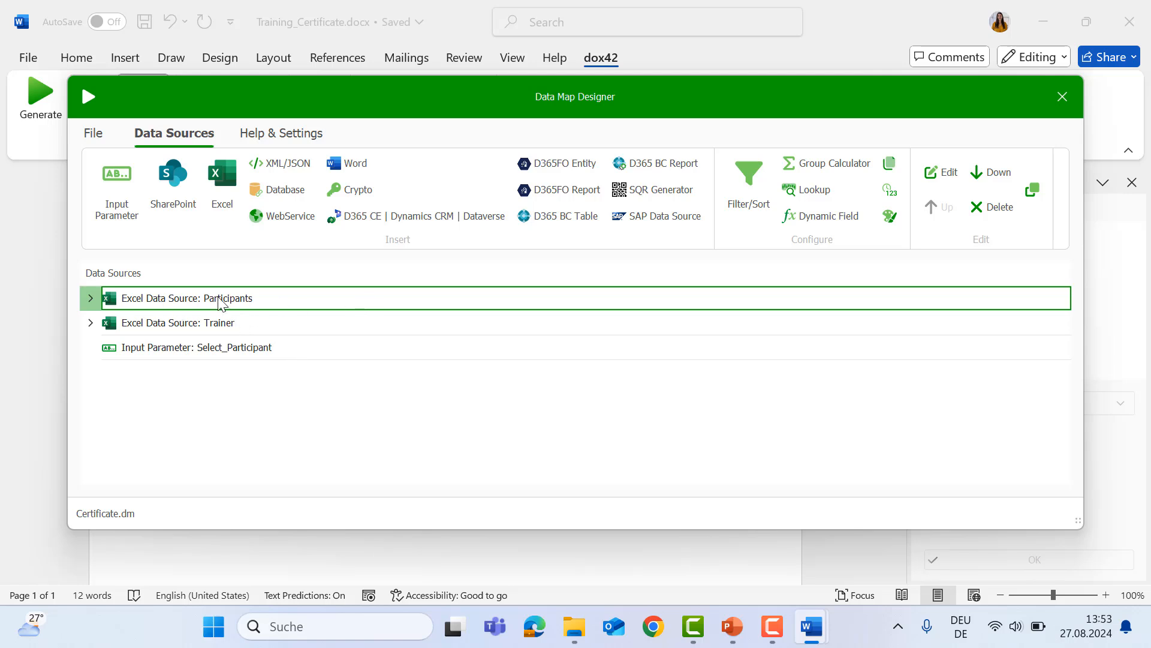
Add a filter row to the Participants data source, using the ID data field with type Numeric
{"action": "left_click", "coordinate": [763, 206]}
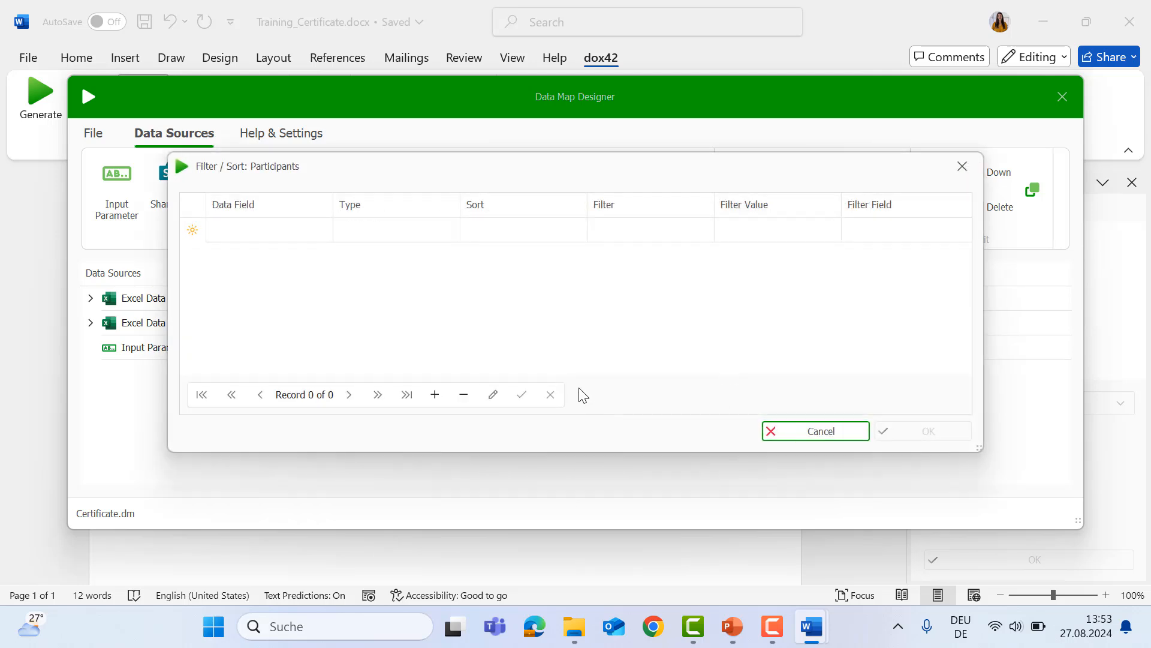
{"action": "left_click", "coordinate": [244, 229]}
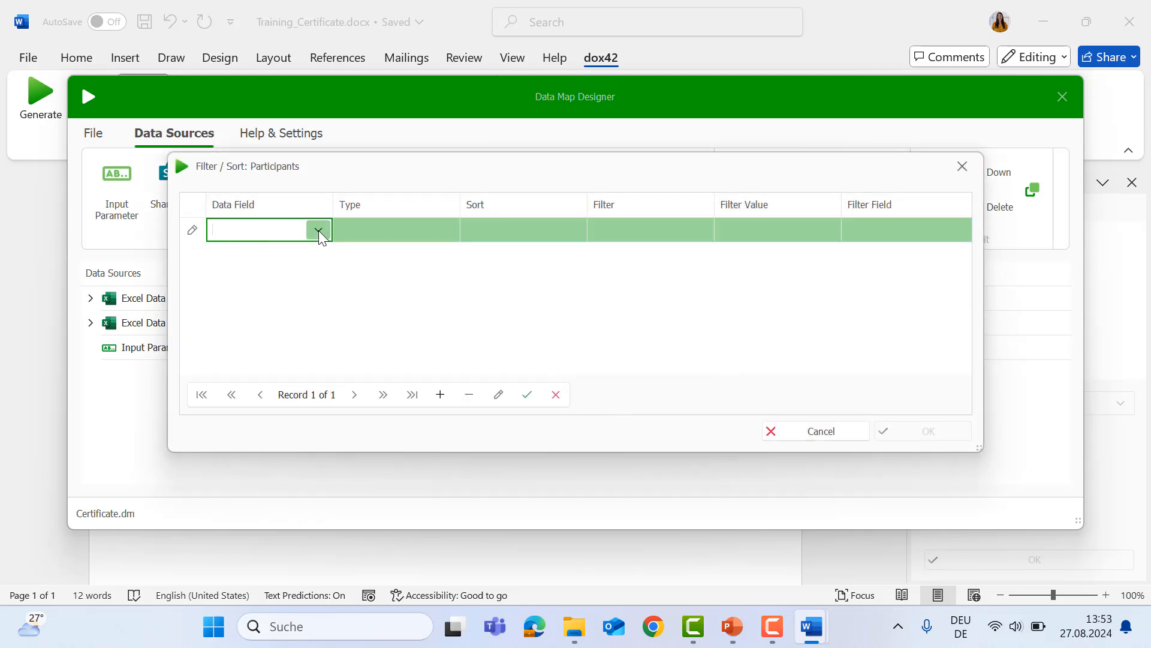
{"action": "left_click", "coordinate": [318, 230]}
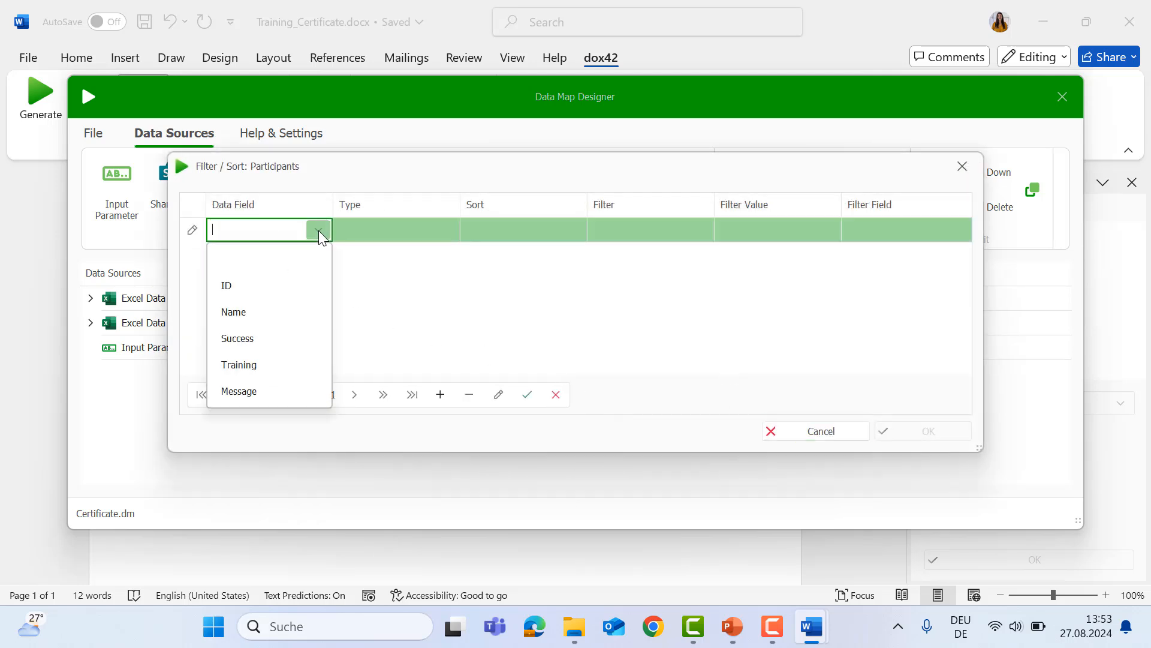
{"action": "left_click", "coordinate": [286, 286]}
{"action": "left_click", "coordinate": [411, 228]}
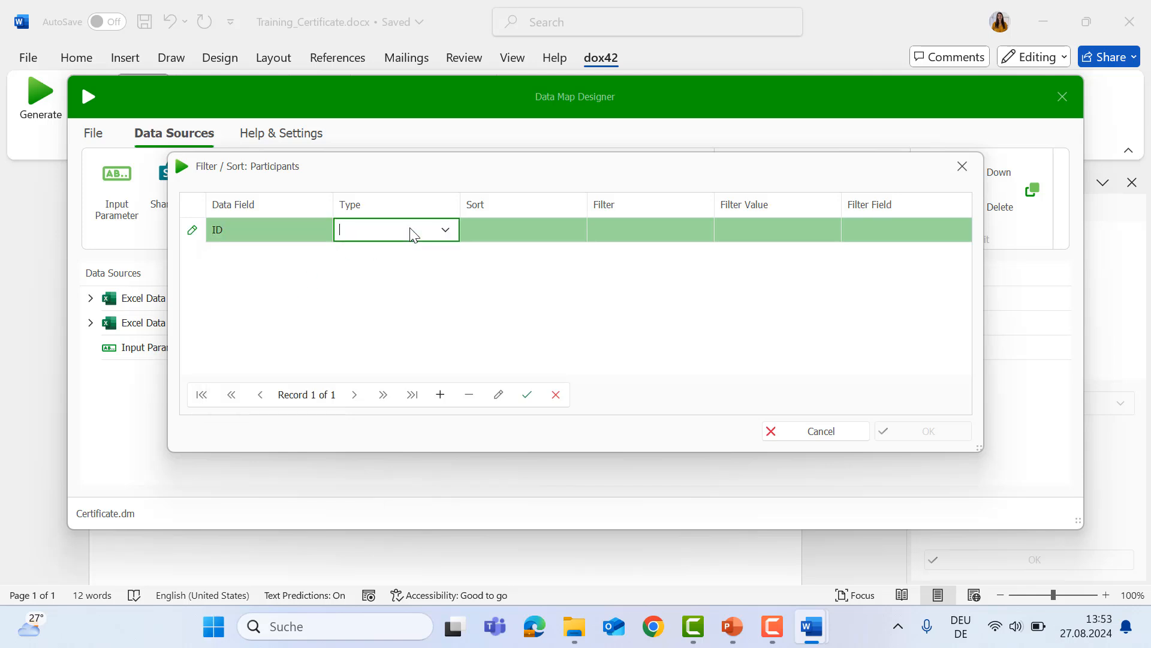
{"action": "left_click", "coordinate": [445, 229]}
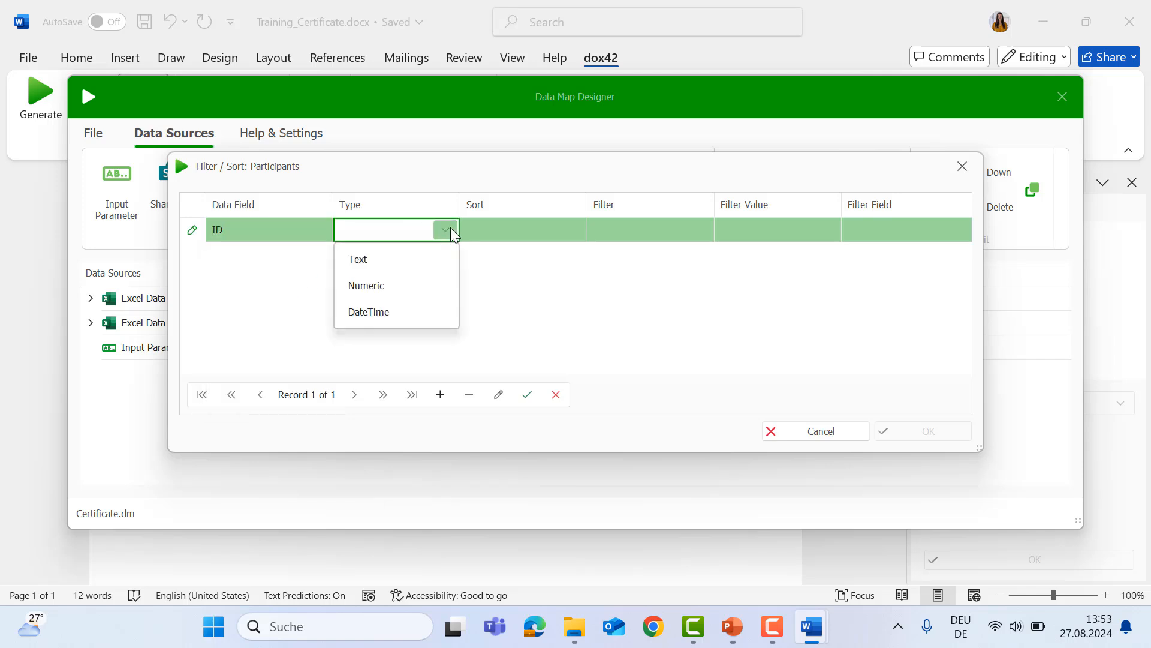
{"action": "left_click", "coordinate": [393, 286]}
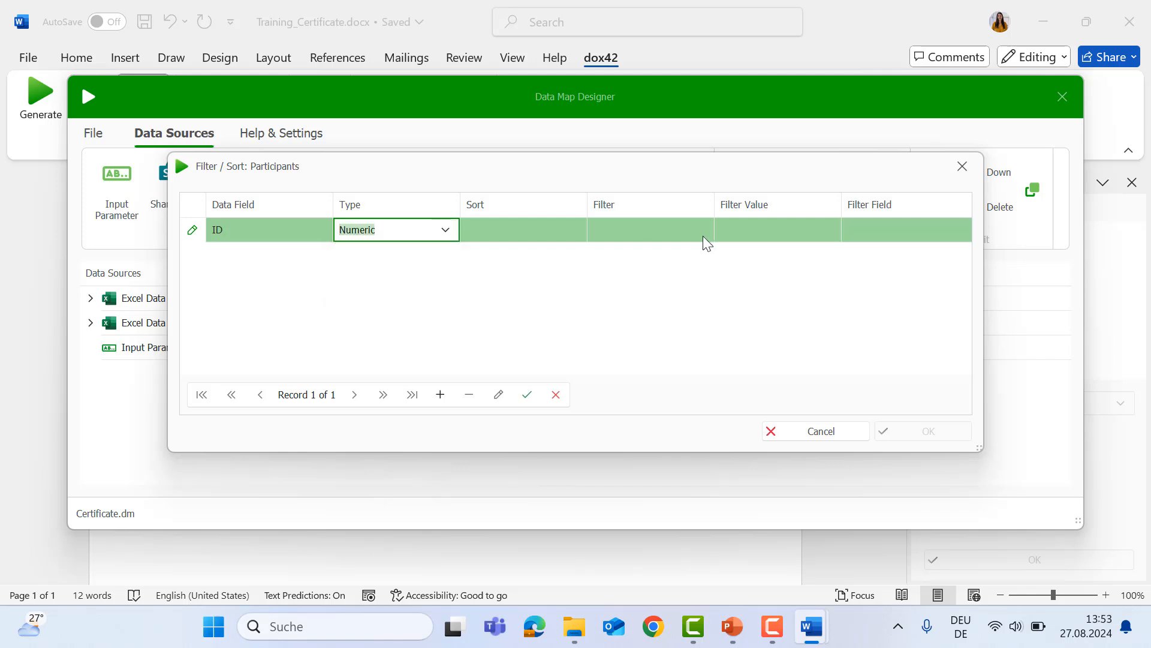
Set the Participants filter operator to = with Select_Participant as the filter field, apply it, and close the data map
{"action": "left_click", "coordinate": [685, 237]}
{"action": "left_click", "coordinate": [700, 230]}
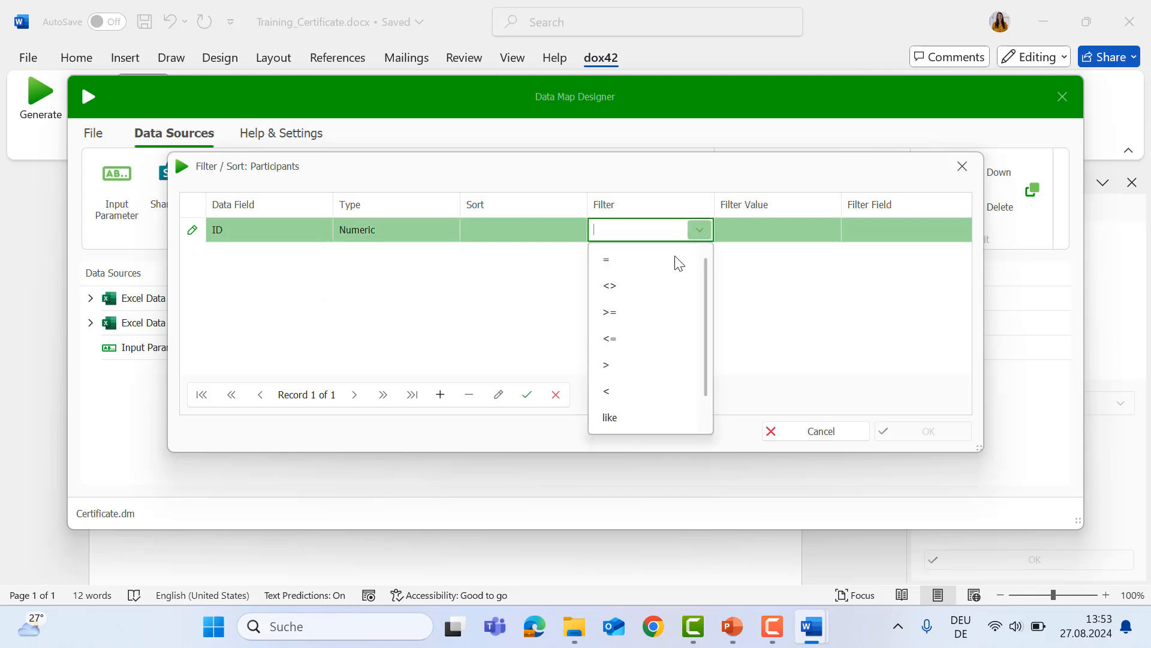
{"action": "left_click", "coordinate": [668, 257]}
{"action": "double_click", "coordinate": [930, 234]}
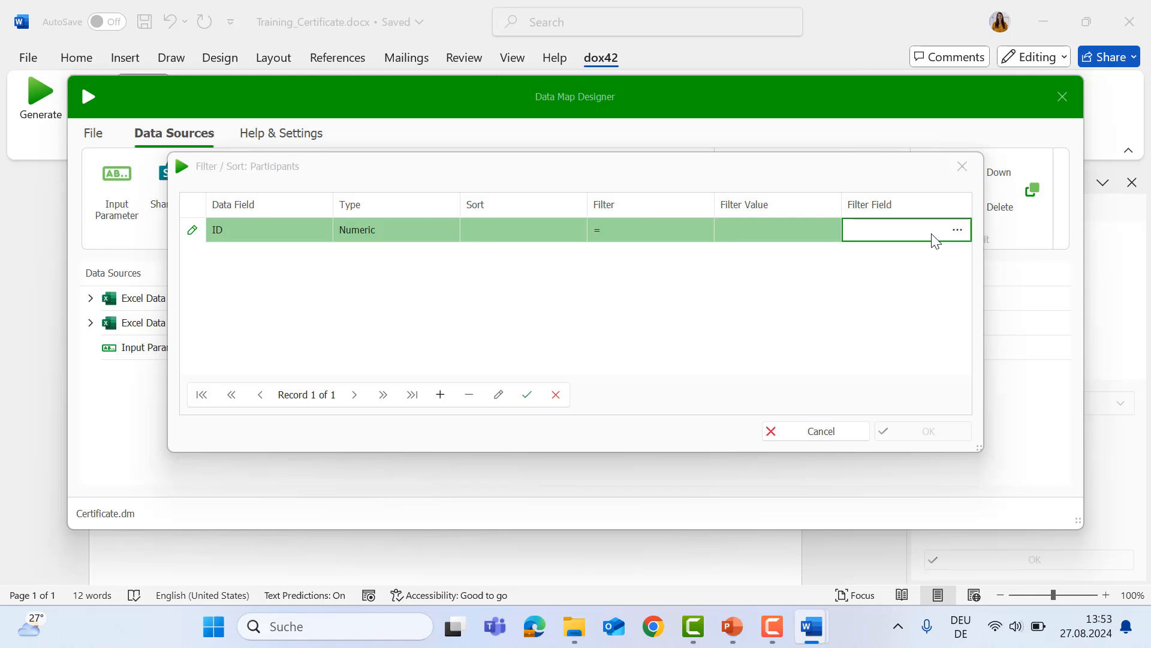
{"action": "left_click", "coordinate": [544, 179]}
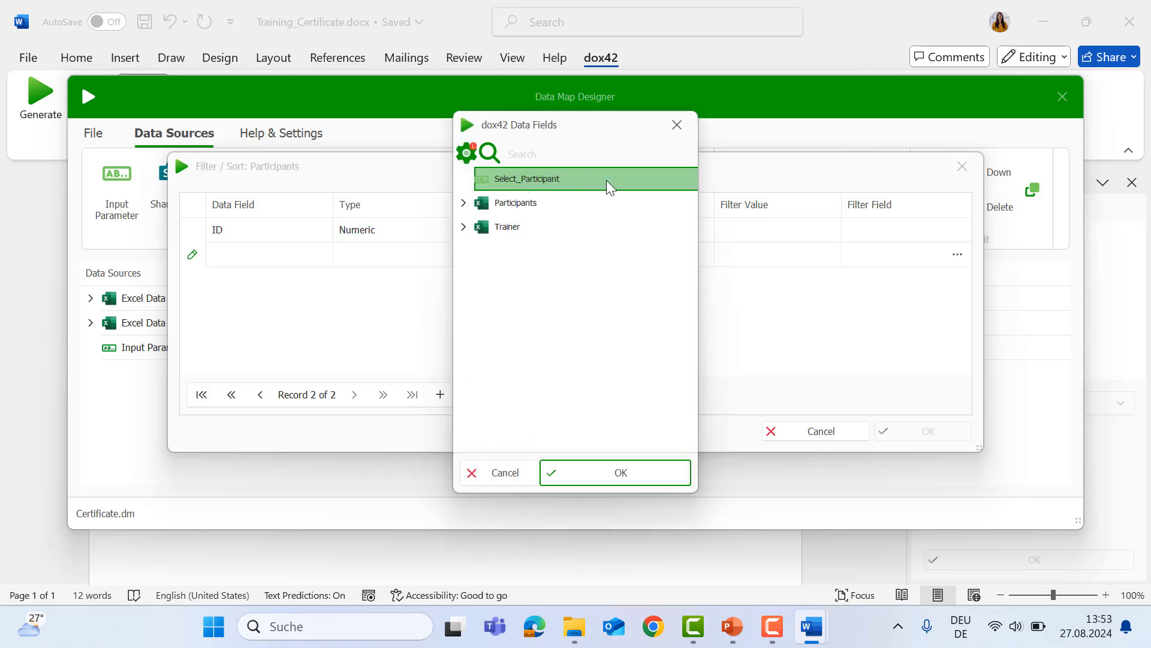
{"action": "left_click", "coordinate": [617, 473]}
{"action": "left_click", "coordinate": [899, 429]}
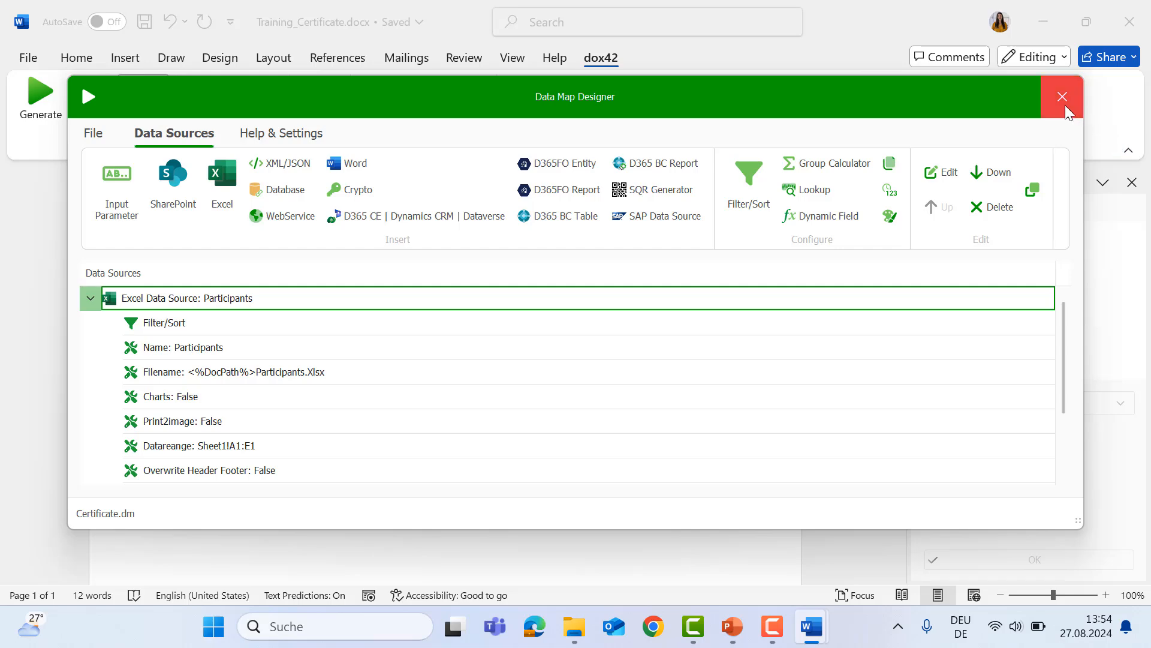
{"action": "left_click", "coordinate": [1064, 101]}
Generate the certificate with the Select_Participant value 2, review the output document, and close it without saving
{"action": "left_click", "coordinate": [40, 128]}
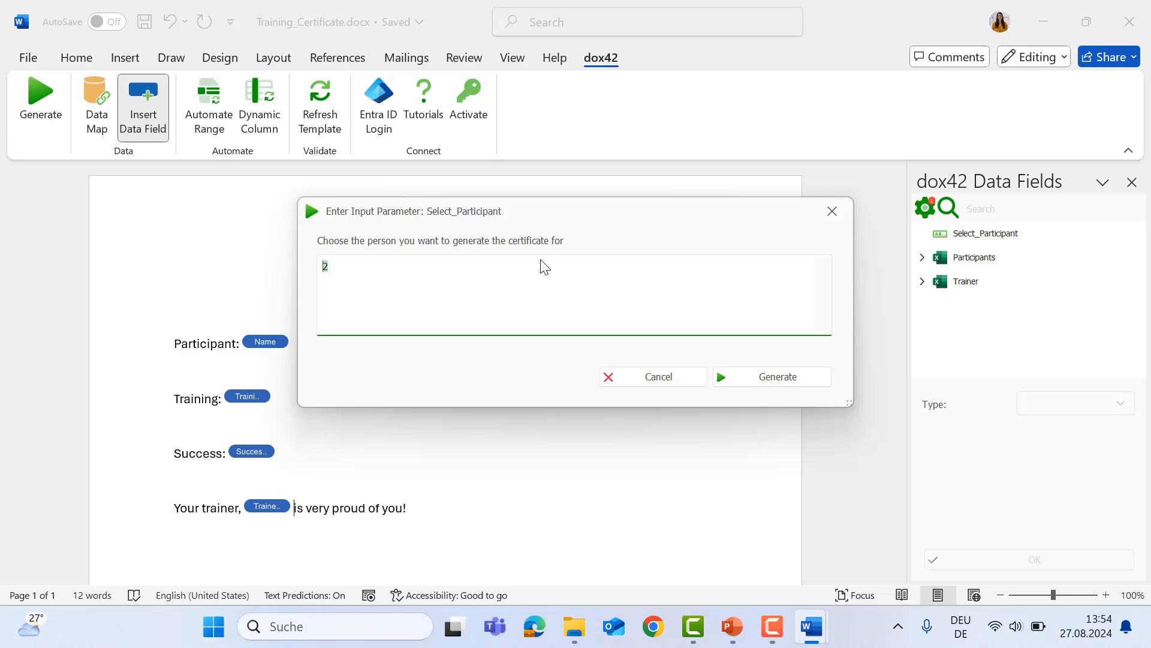
{"action": "left_click", "coordinate": [778, 383]}
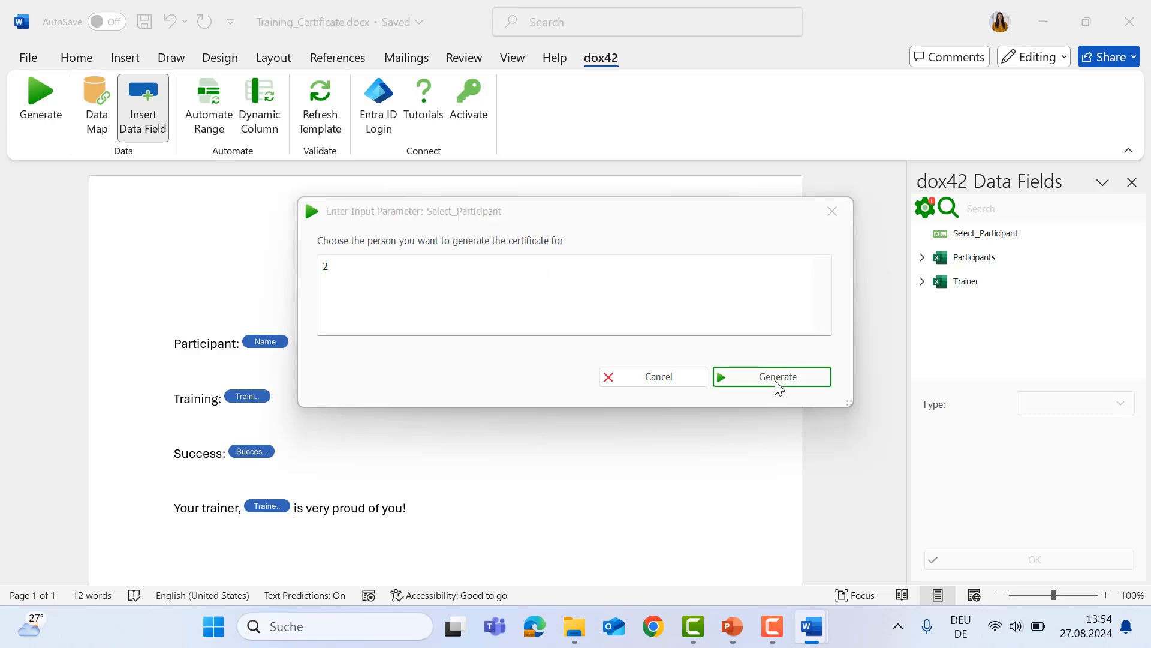
{"action": "scroll", "coordinate": [683, 399], "scroll_direction": "down", "scroll_amount": 3}
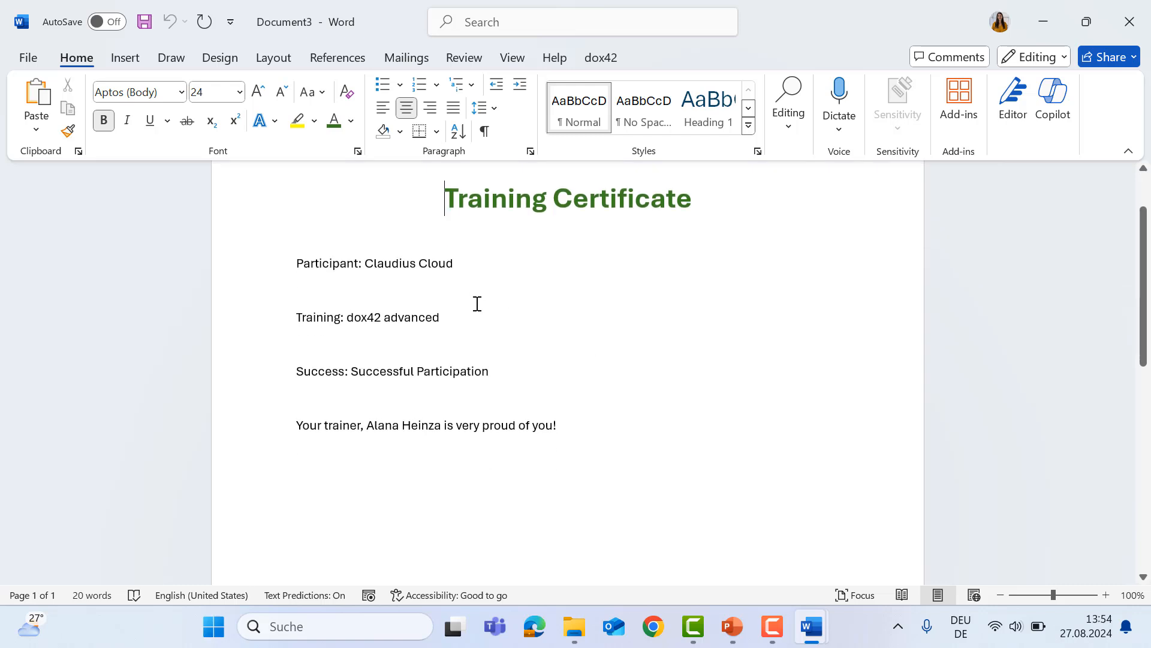
{"action": "scroll", "coordinate": [543, 345], "scroll_direction": "down", "scroll_amount": 5}
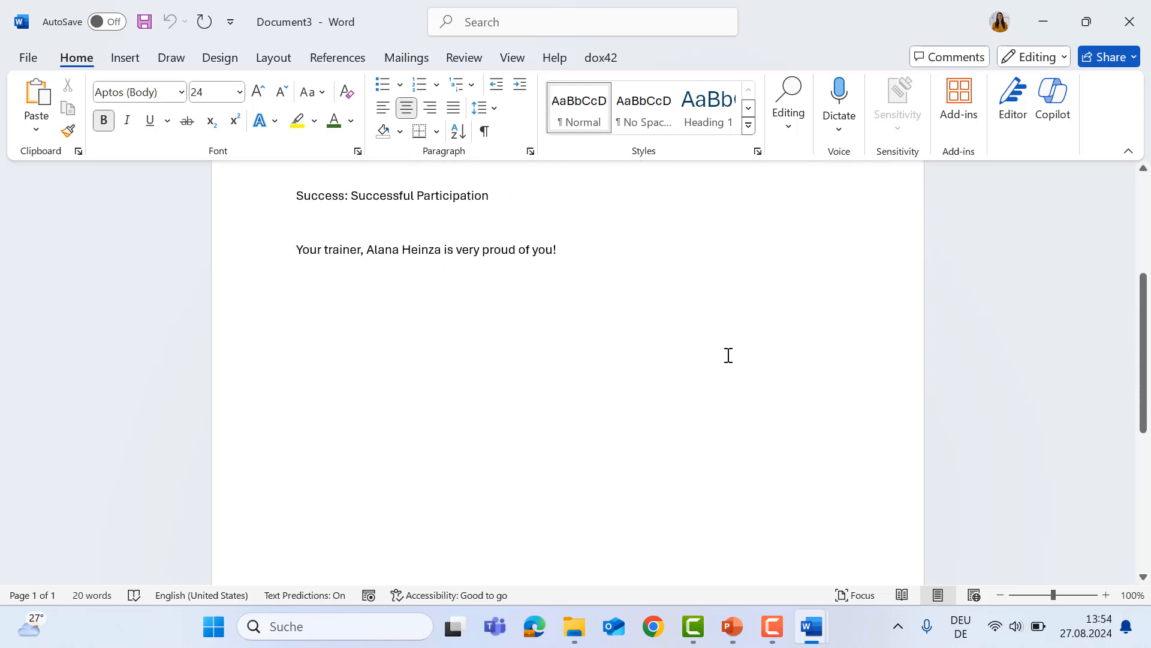
{"action": "scroll", "coordinate": [729, 355], "scroll_direction": "down", "scroll_amount": 3}
{"action": "scroll", "coordinate": [729, 355], "scroll_direction": "up", "scroll_amount": 6}
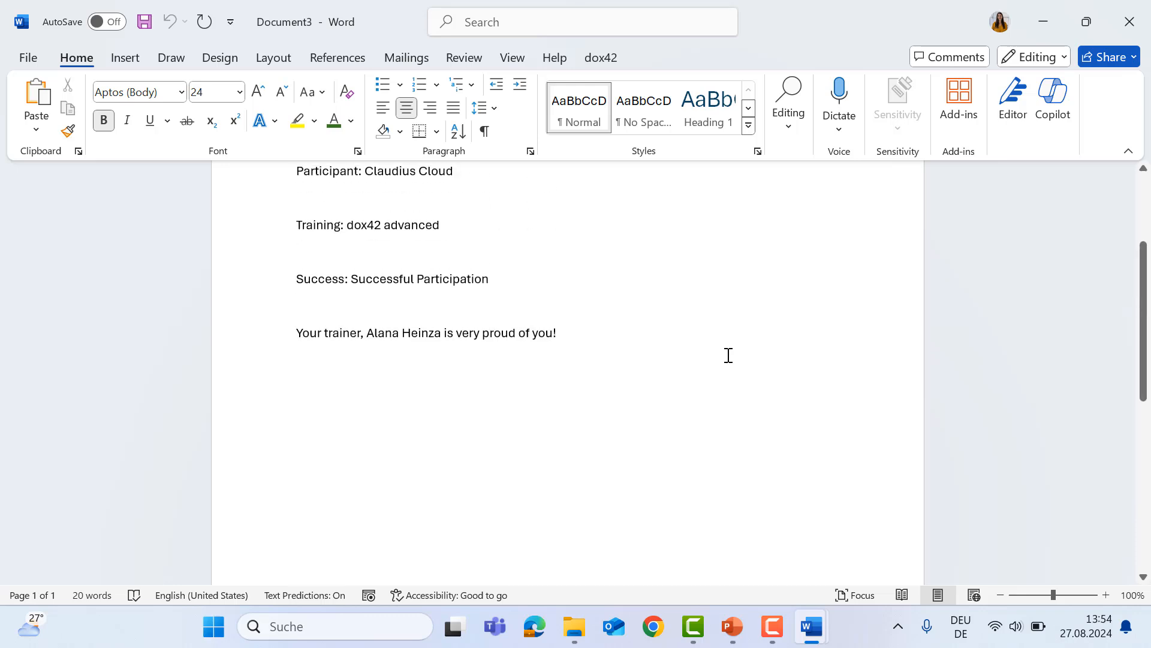
{"action": "scroll", "coordinate": [729, 355], "scroll_direction": "up", "scroll_amount": 1}
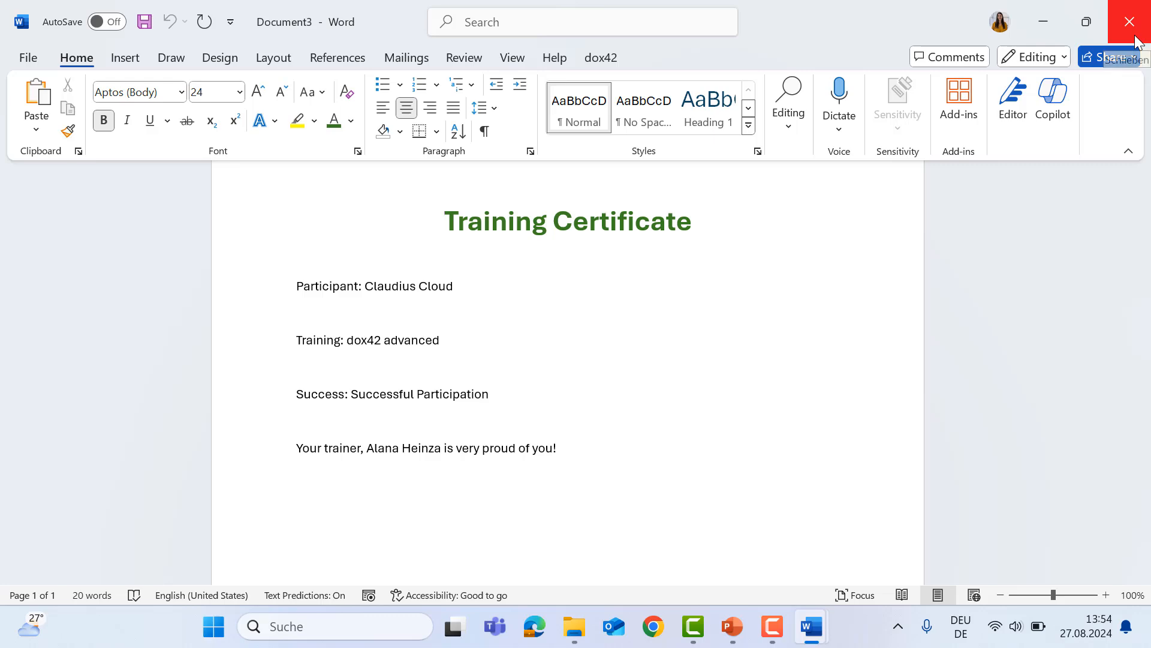
{"action": "left_click", "coordinate": [1113, 9]}
{"action": "left_click", "coordinate": [662, 514]}
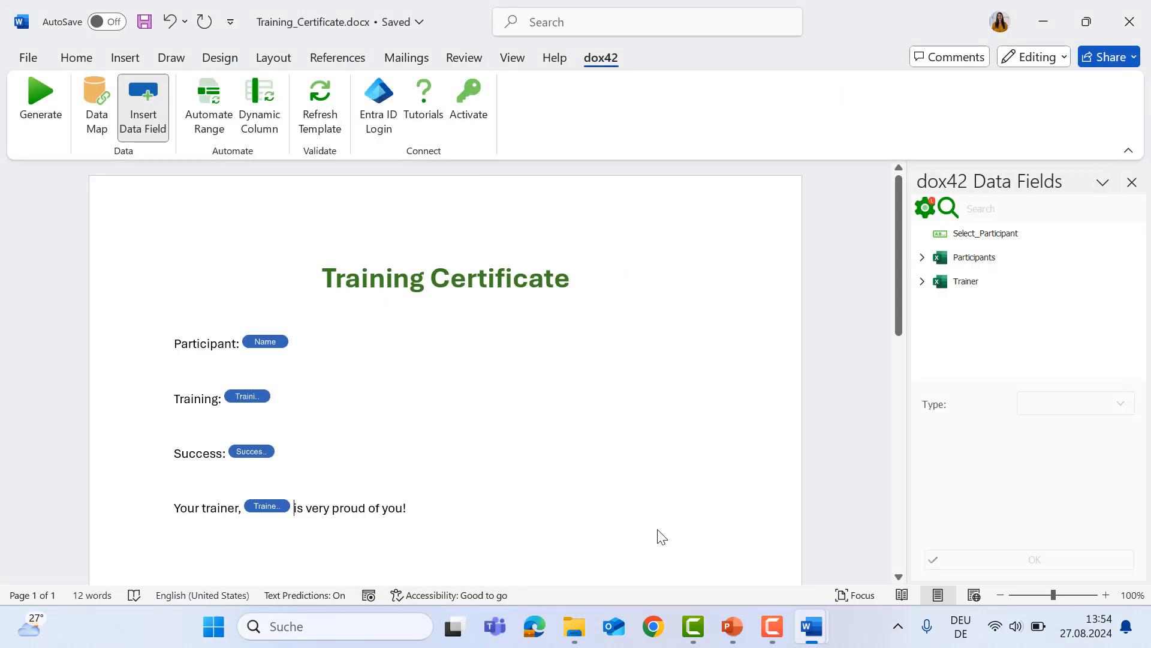
Generate the certificate again for a different participant, review the output document, and discard it
{"action": "left_click", "coordinate": [60, 136]}
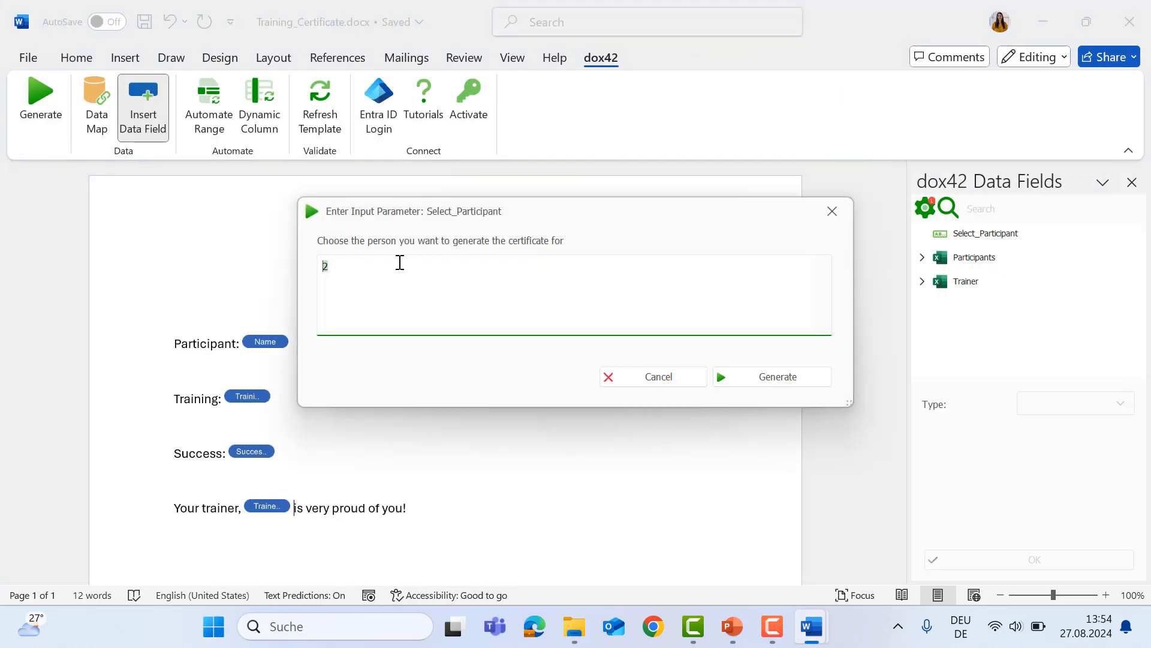
{"action": "left_click", "coordinate": [799, 383]}
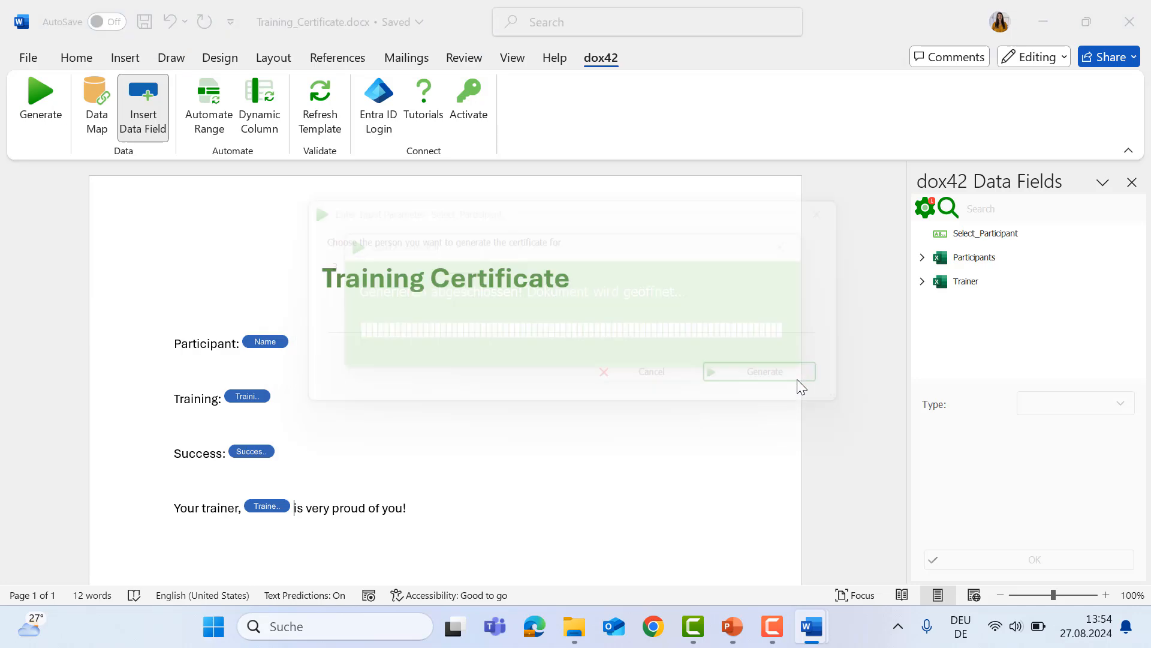
{"action": "scroll", "coordinate": [798, 380], "scroll_direction": "down", "scroll_amount": 1}
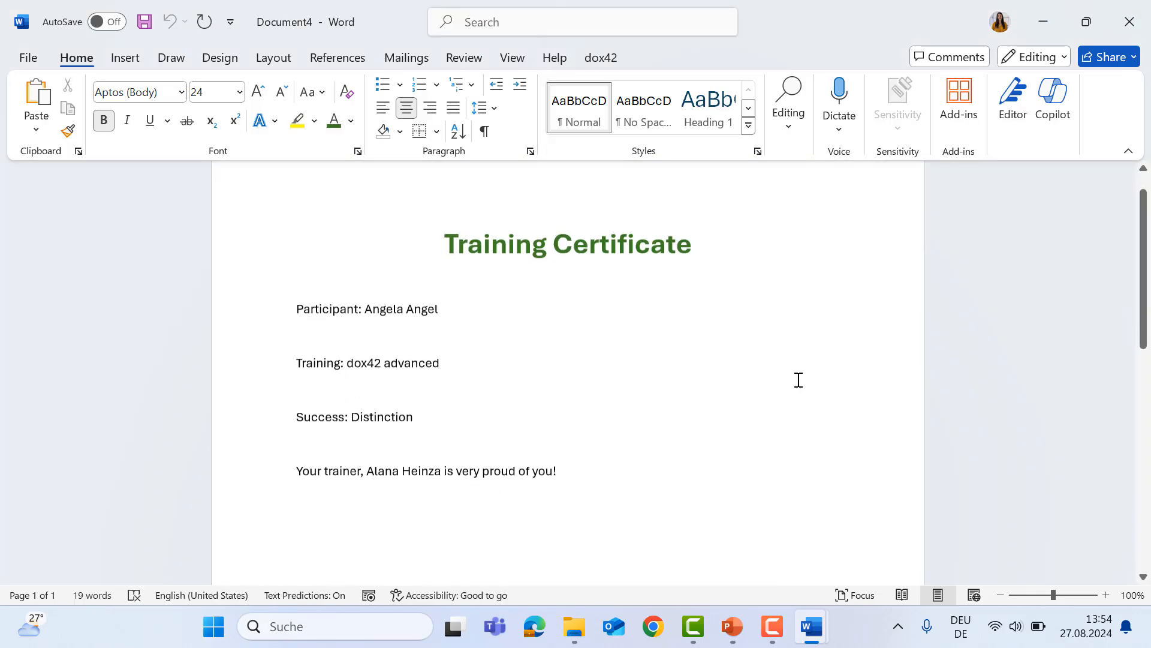
{"action": "scroll", "coordinate": [798, 380], "scroll_direction": "down", "scroll_amount": 3}
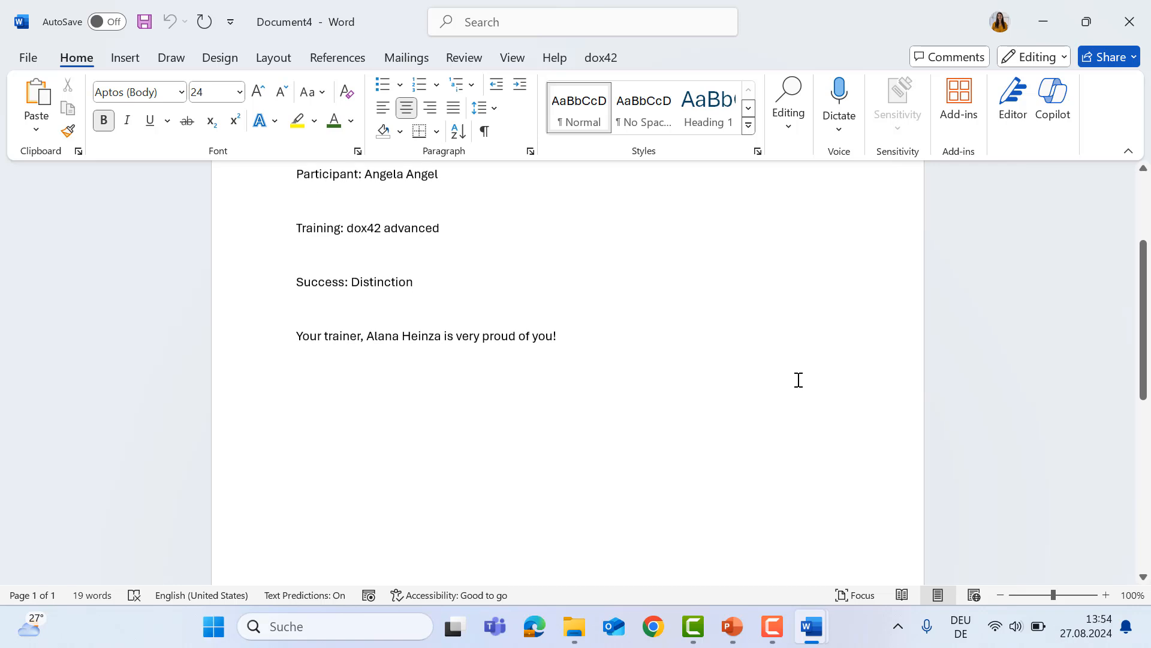
{"action": "scroll", "coordinate": [715, 385], "scroll_direction": "up", "scroll_amount": 4}
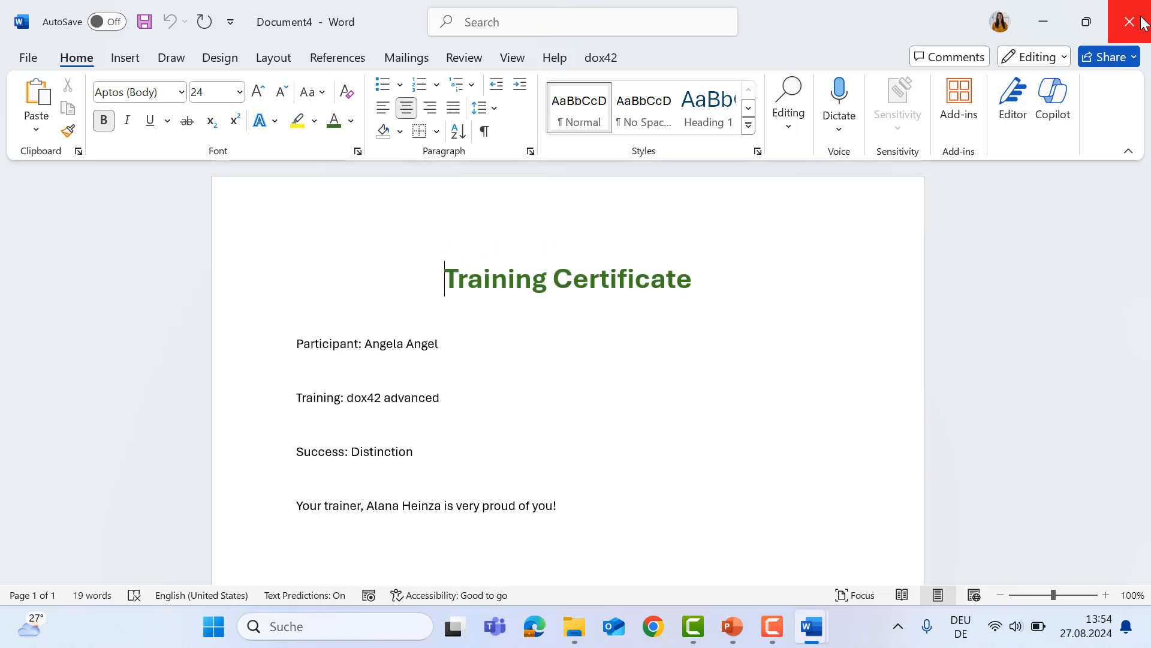
{"action": "left_click", "coordinate": [1142, 23]}
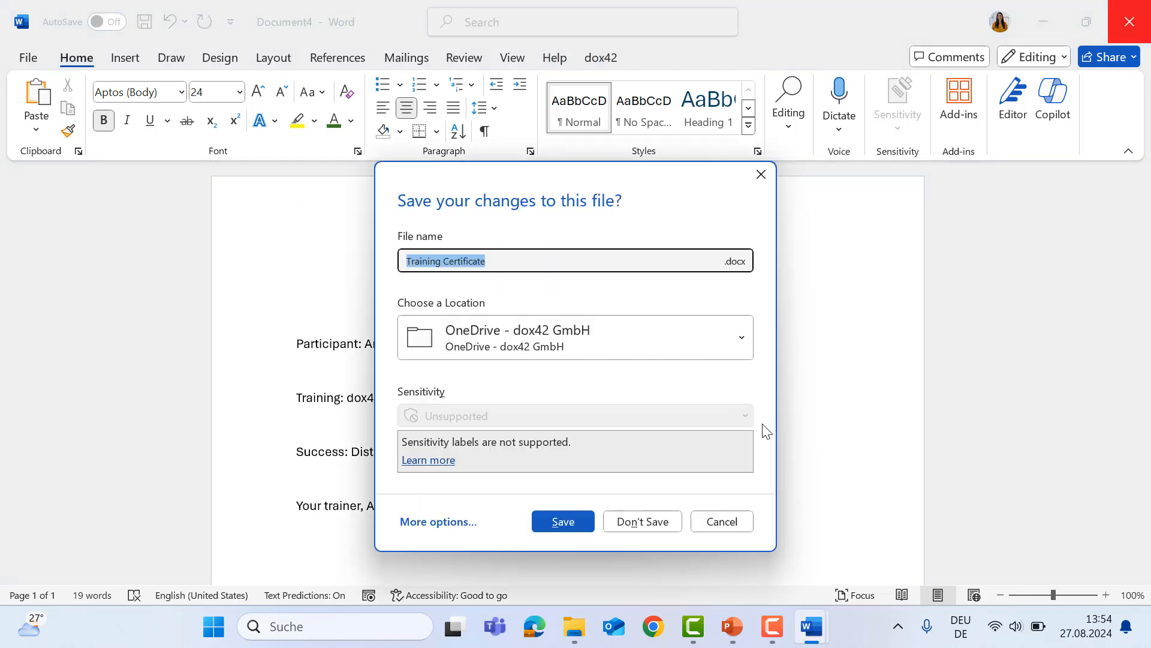
{"action": "left_click", "coordinate": [633, 522]}
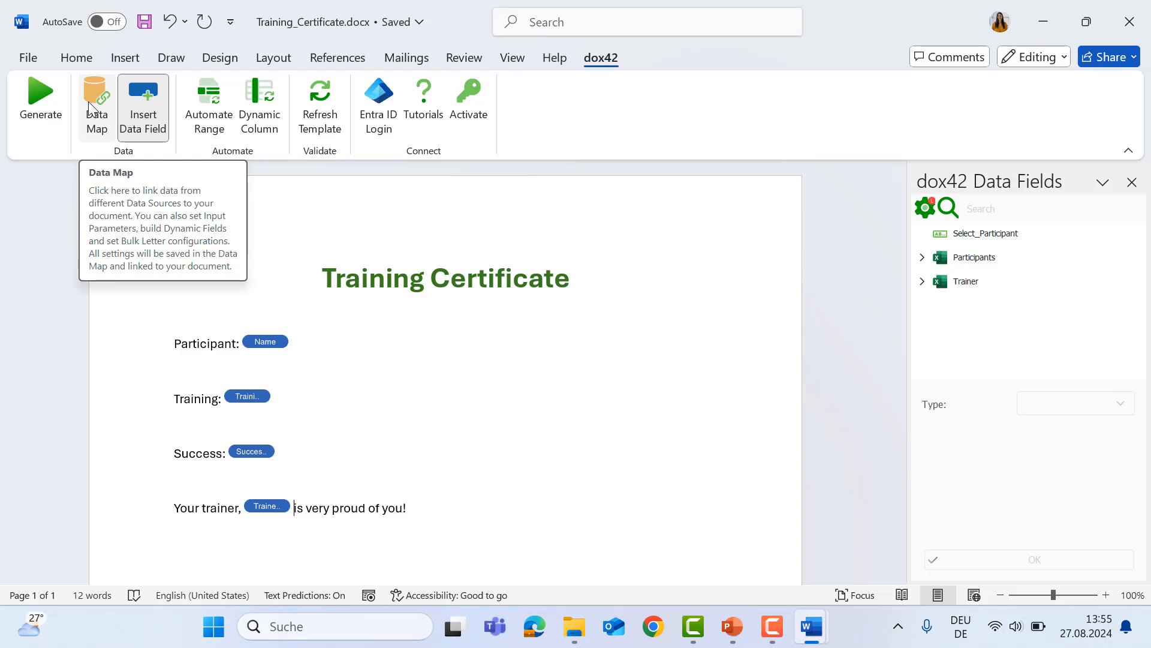
Open the certificate template's data map for editing
{"action": "left_click", "coordinate": [90, 110]}
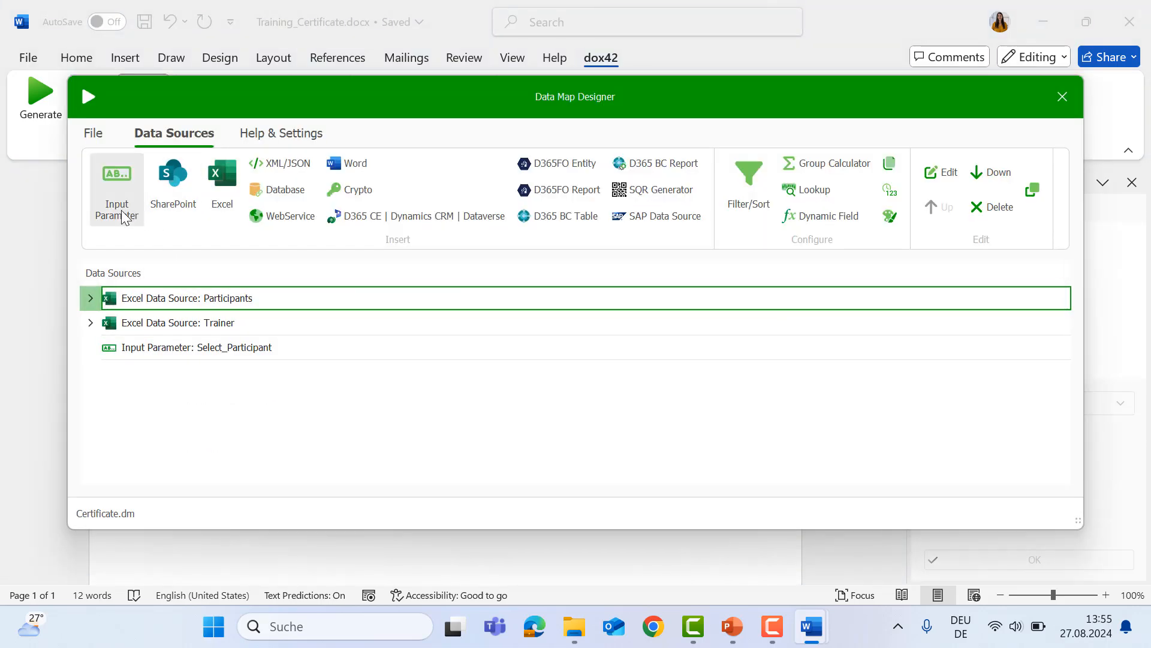
{"action": "left_click", "coordinate": [120, 212]}
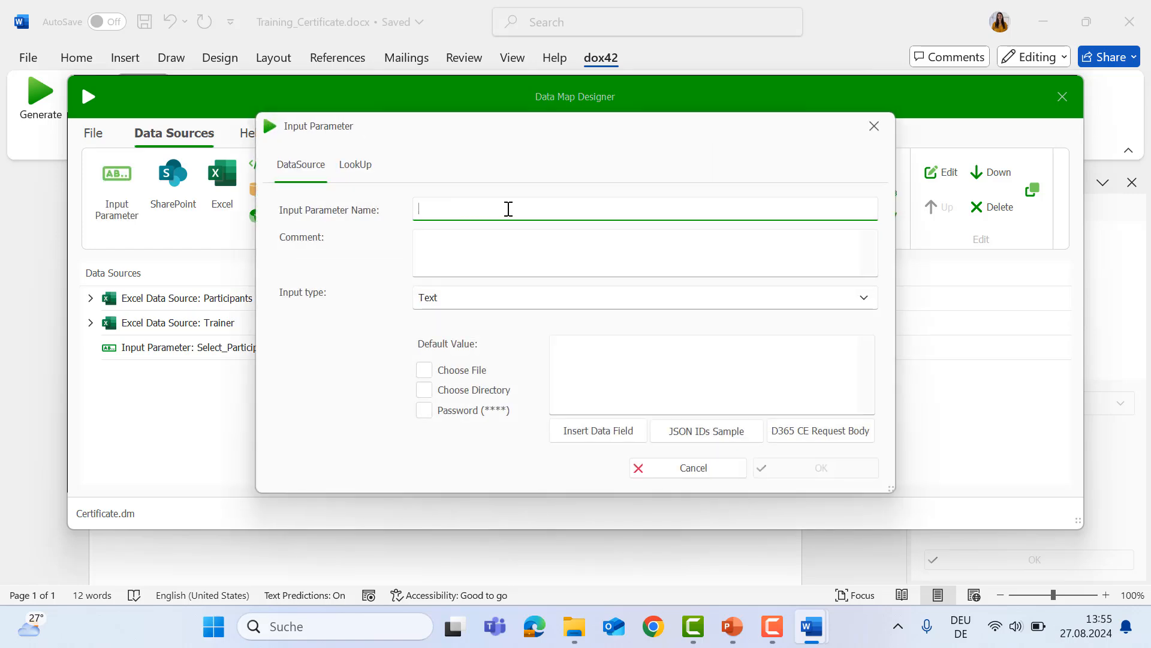
{"action": "right_click", "coordinate": [875, 136]}
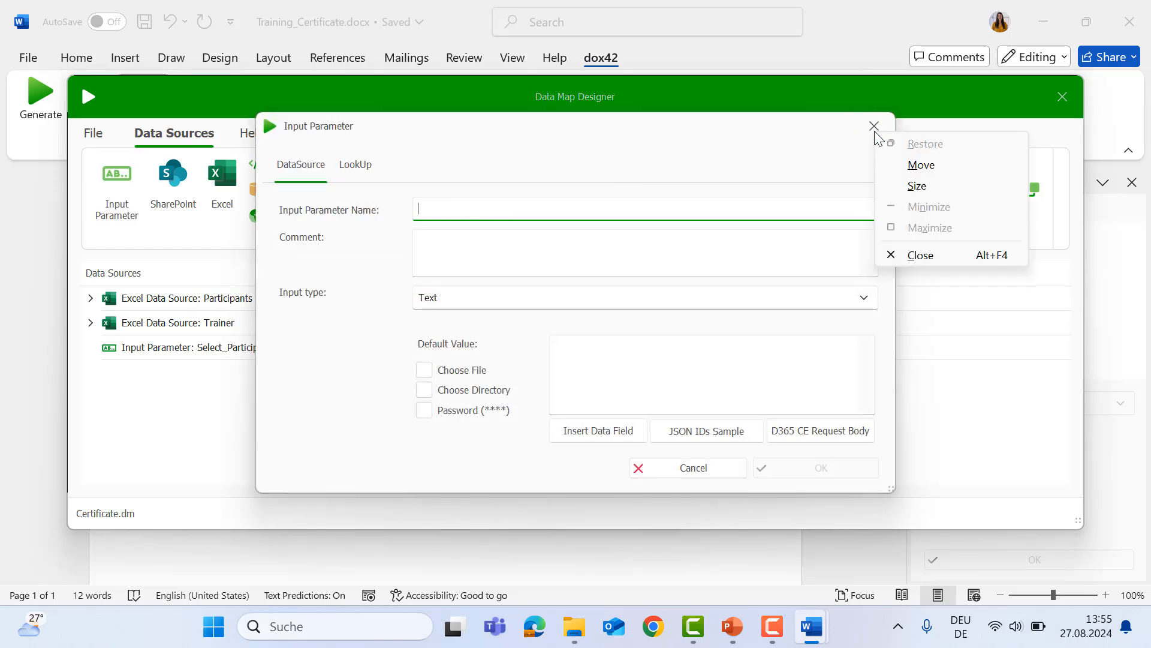
{"action": "left_click", "coordinate": [873, 127]}
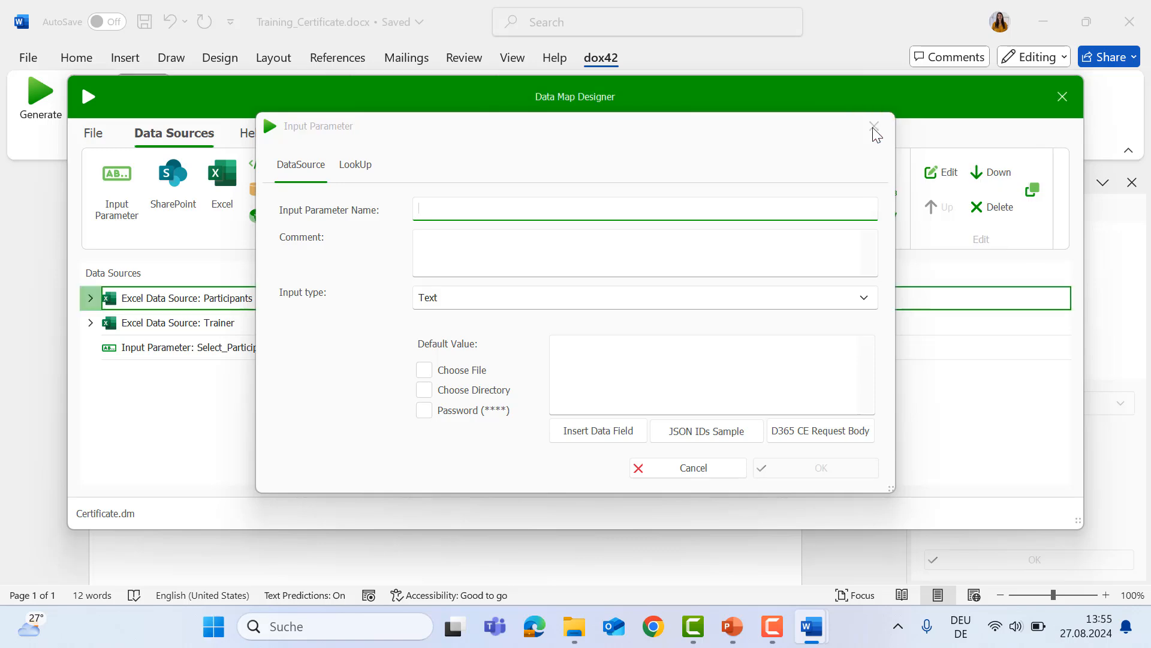
{"action": "left_click", "coordinate": [874, 127]}
Delete the Select_Participant input parameter and the Filter/Sort entry of the Participants data source from the data map
{"action": "left_click", "coordinate": [219, 351]}
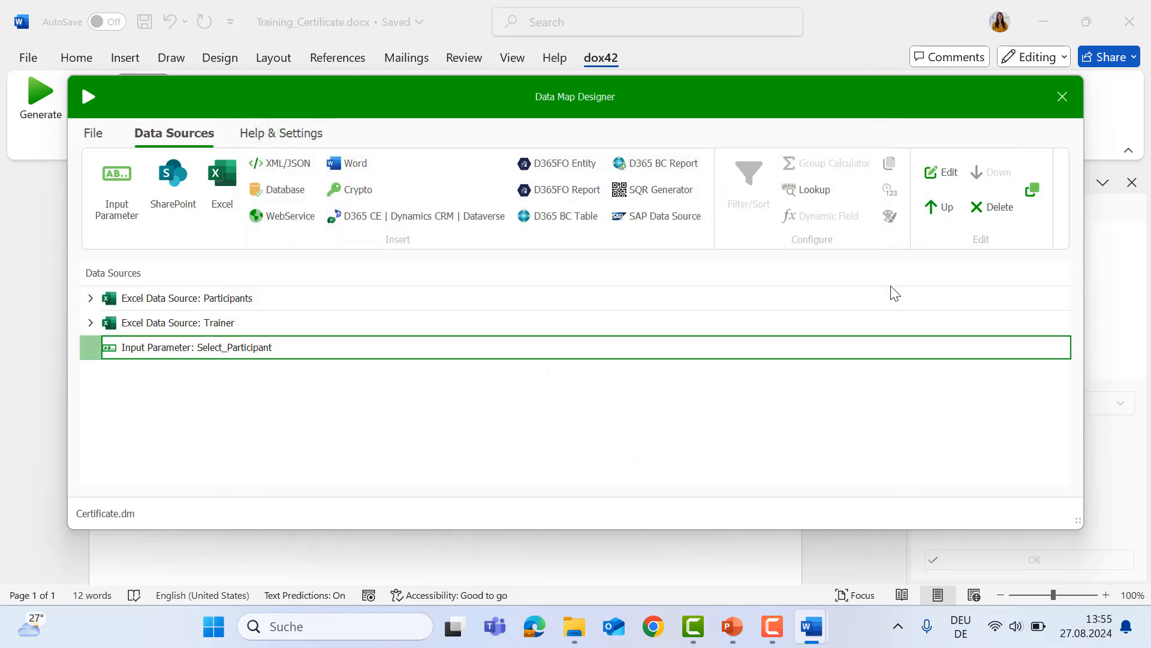
{"action": "left_click", "coordinate": [996, 211]}
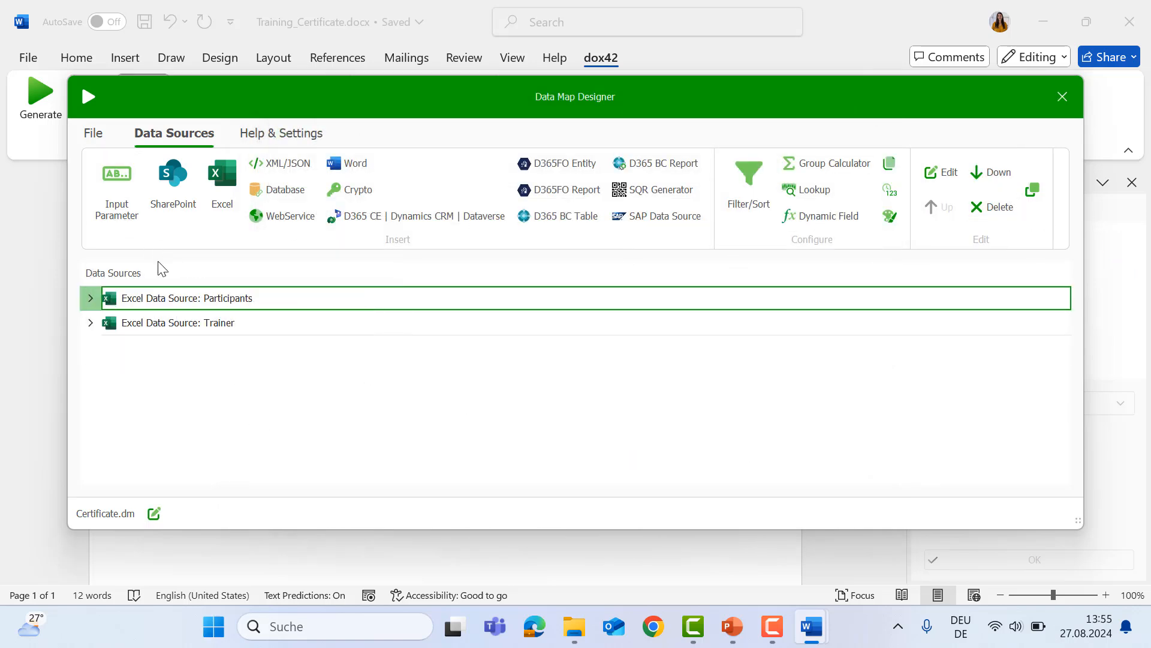
{"action": "left_click", "coordinate": [90, 298]}
{"action": "left_click", "coordinate": [157, 330]}
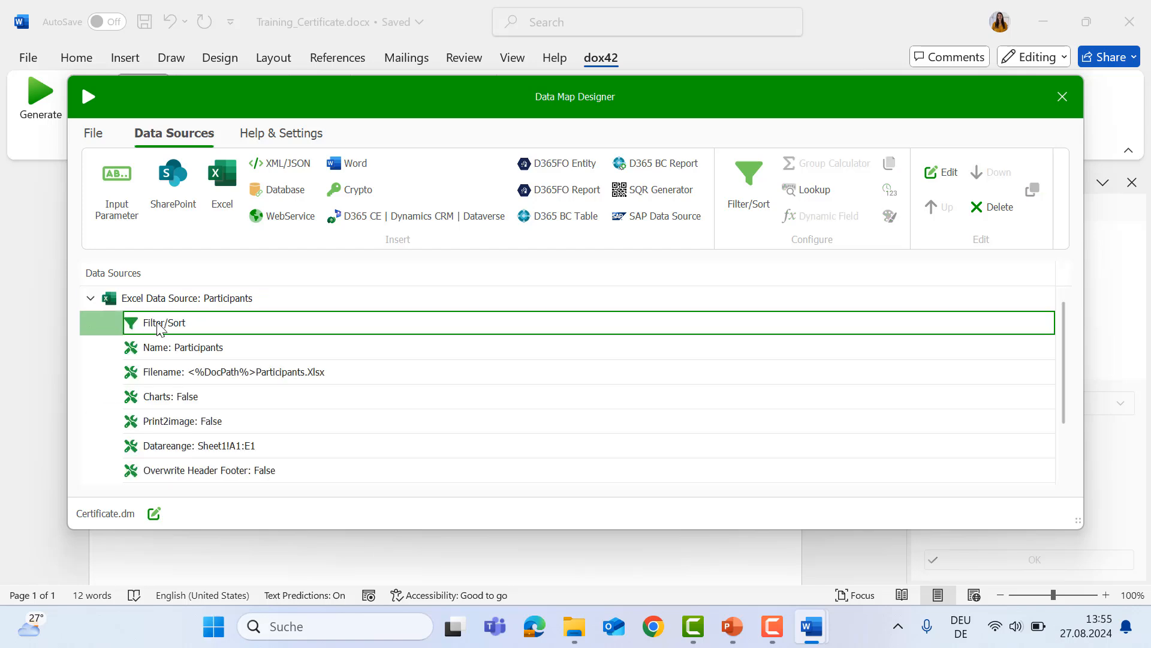
{"action": "left_click", "coordinate": [993, 207]}
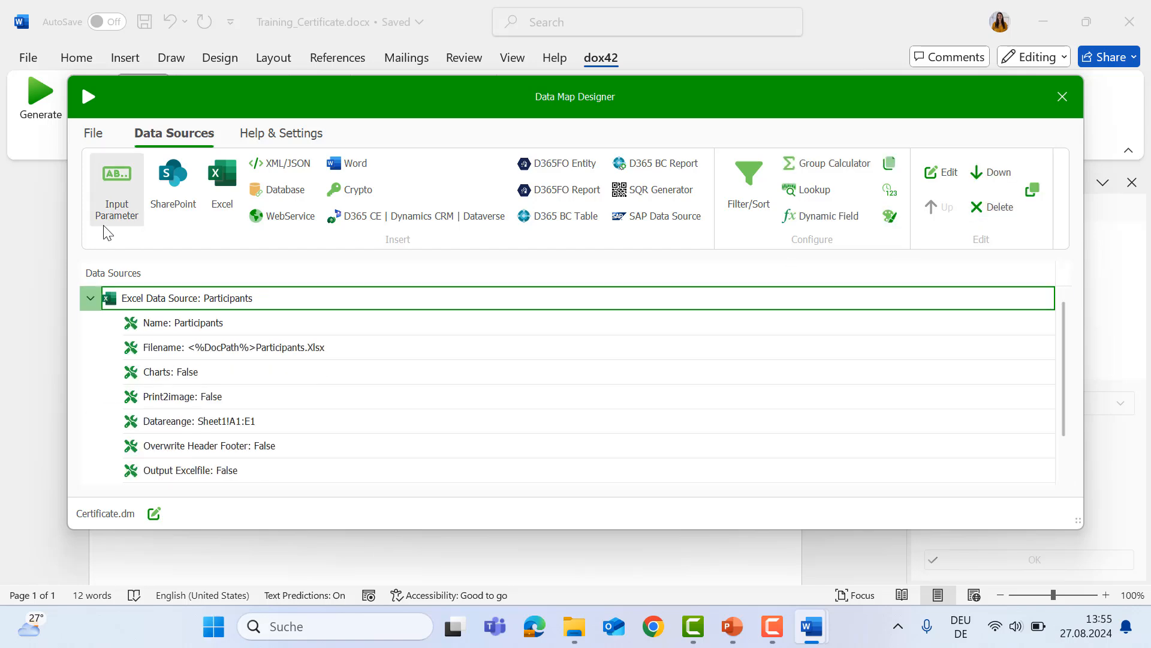
Add an input parameter named Select_Participant with the input type Select from Data Source
{"action": "left_click", "coordinate": [114, 198]}
{"action": "type", "text": "el"}
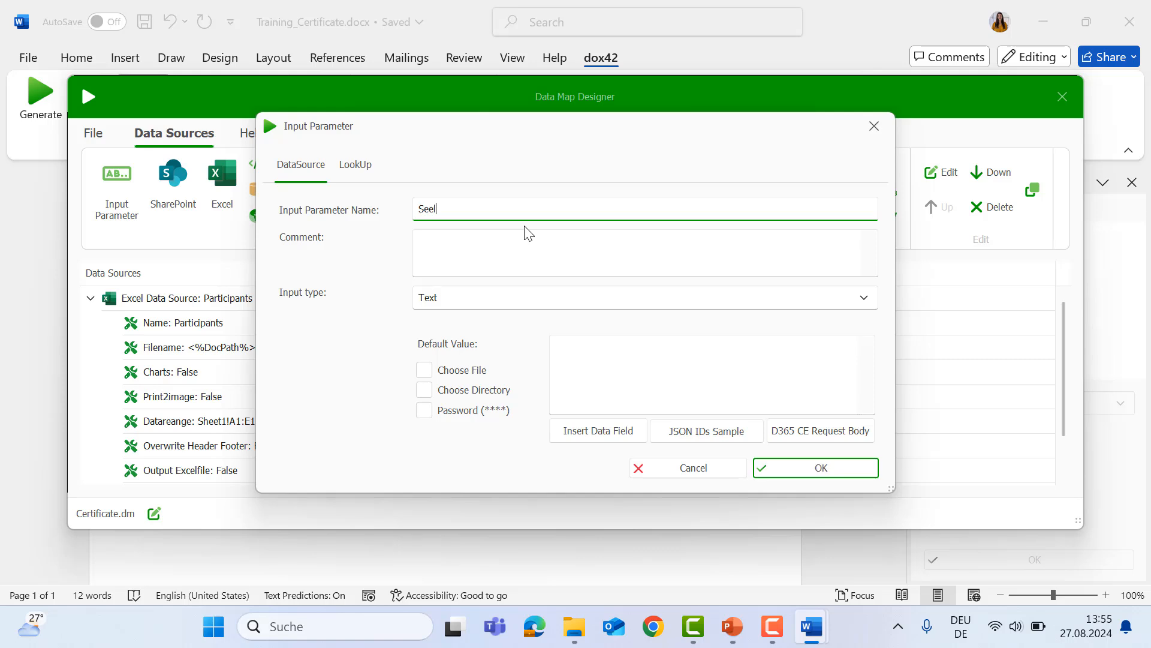
{"action": "type", "text": "ec"}
{"action": "key", "text": "BackSpace"}
{"action": "key", "text": "BackSpace"}
{"action": "type", "text": "ect_Participant"}
{"action": "left_click", "coordinate": [507, 298]}
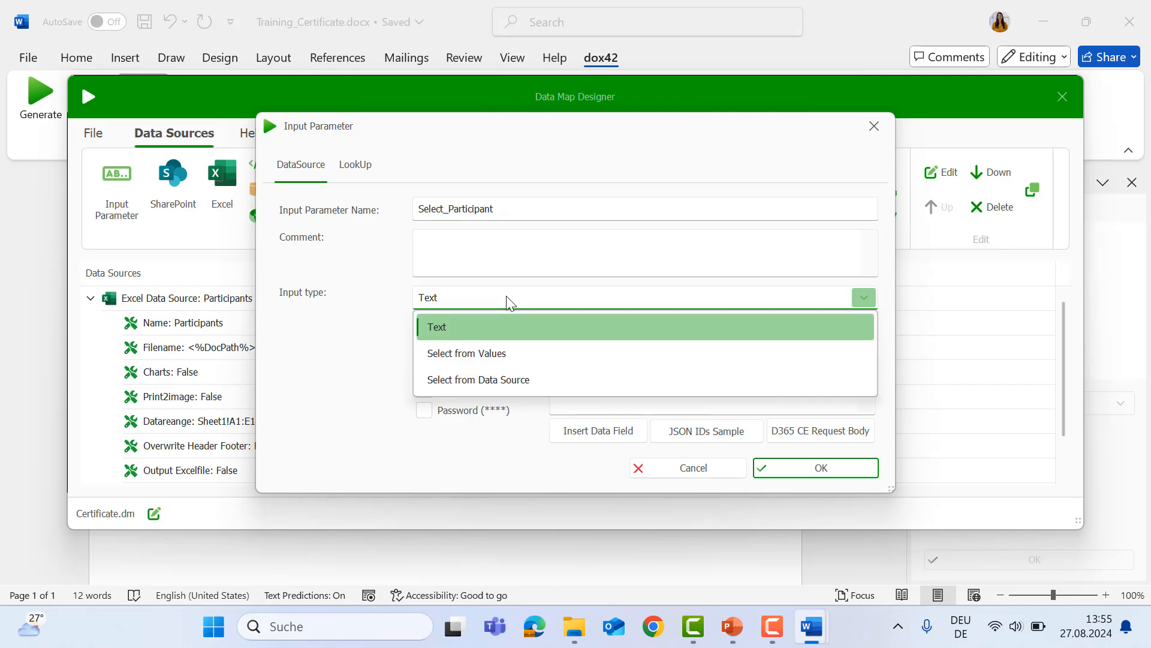
{"action": "left_click", "coordinate": [543, 387]}
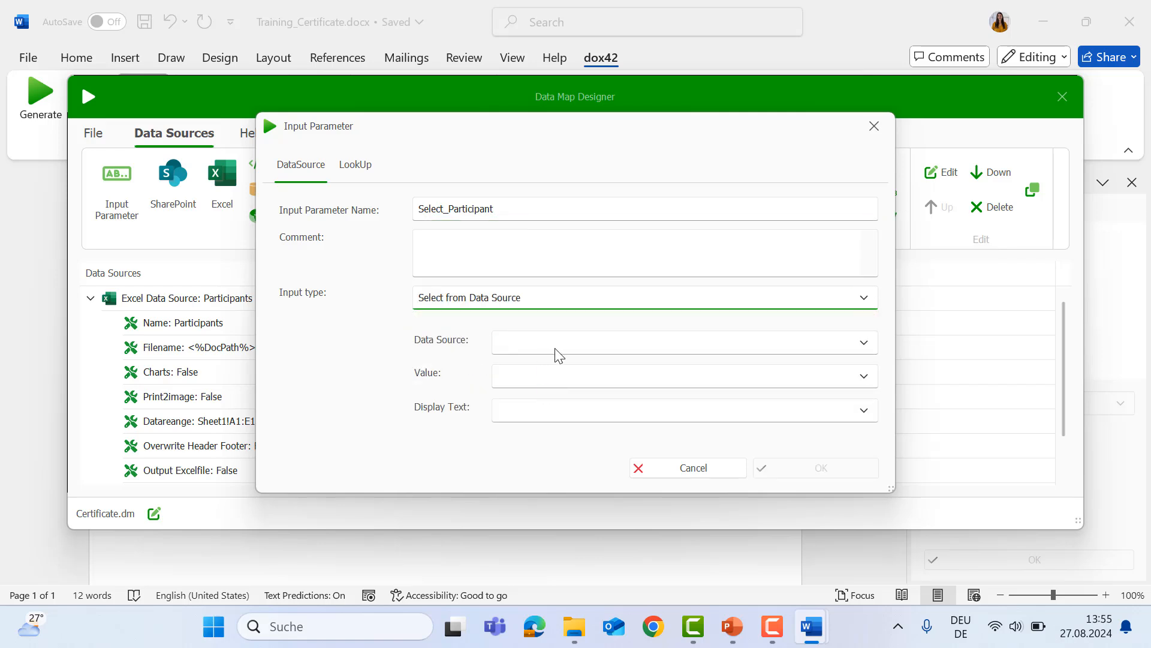
Source the input parameter from Participants with ID as the value and Name as the display text, and save it
{"action": "left_click", "coordinate": [556, 349]}
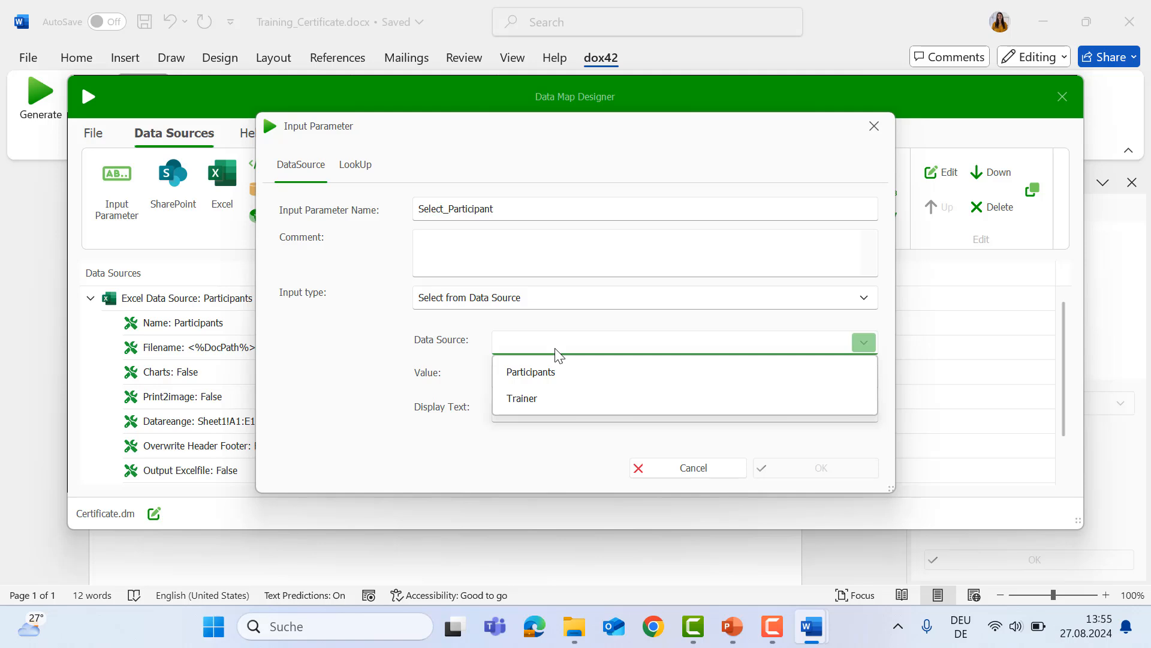
{"action": "left_click", "coordinate": [570, 373]}
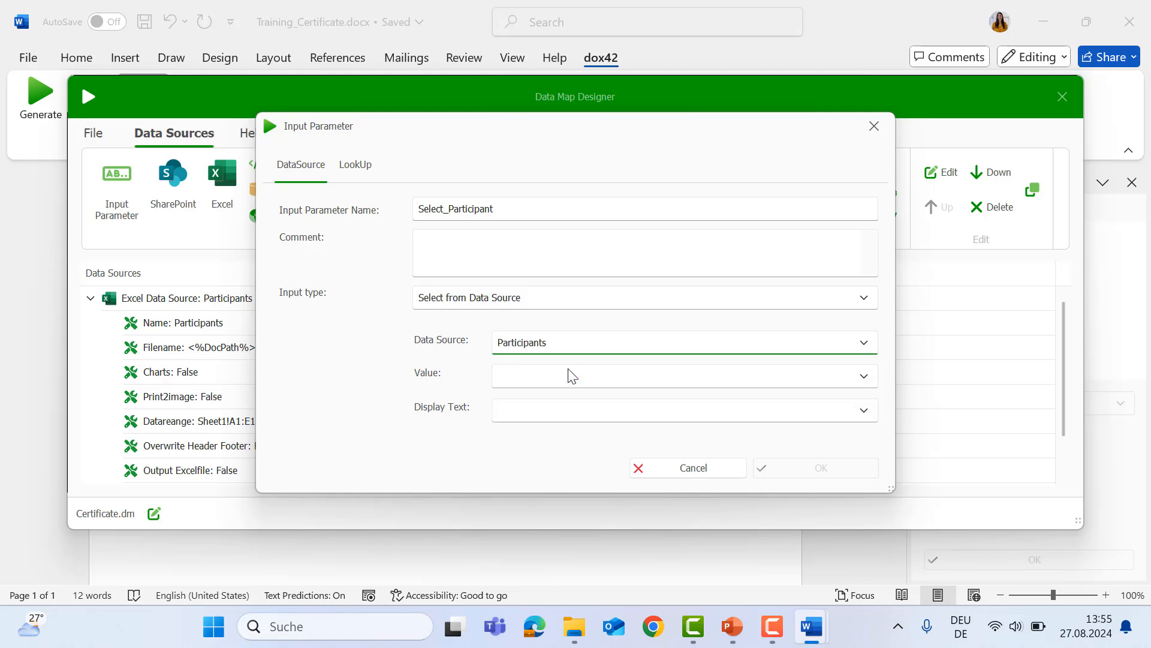
{"action": "left_click", "coordinate": [573, 376]}
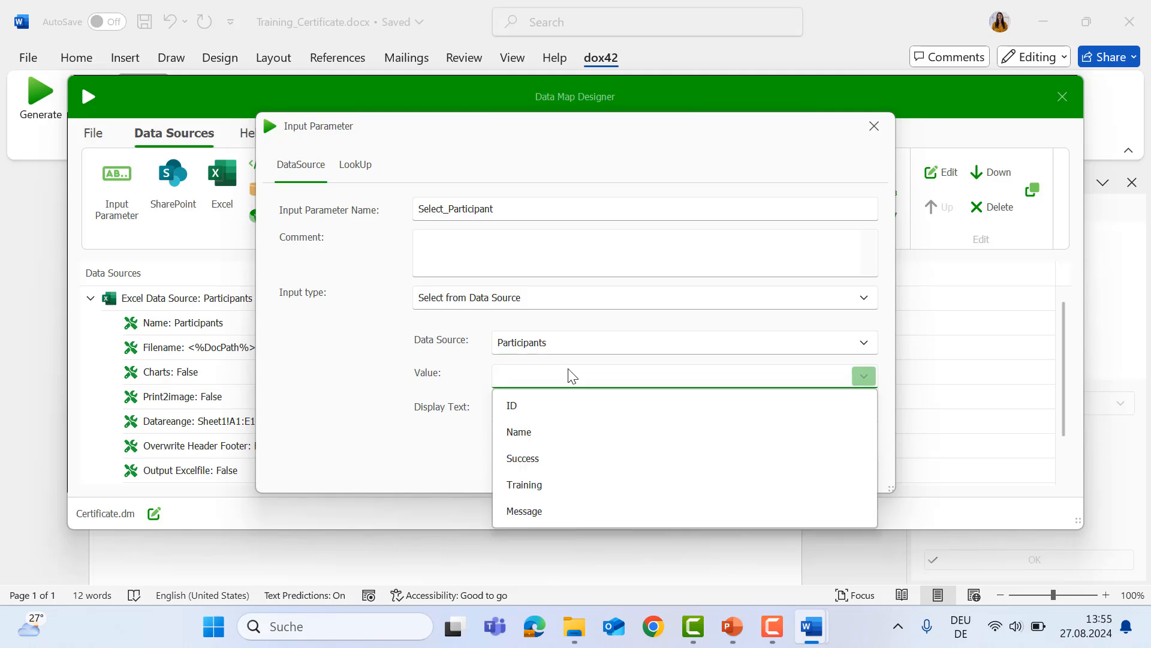
{"action": "left_click", "coordinate": [542, 412]}
{"action": "left_click", "coordinate": [543, 413]}
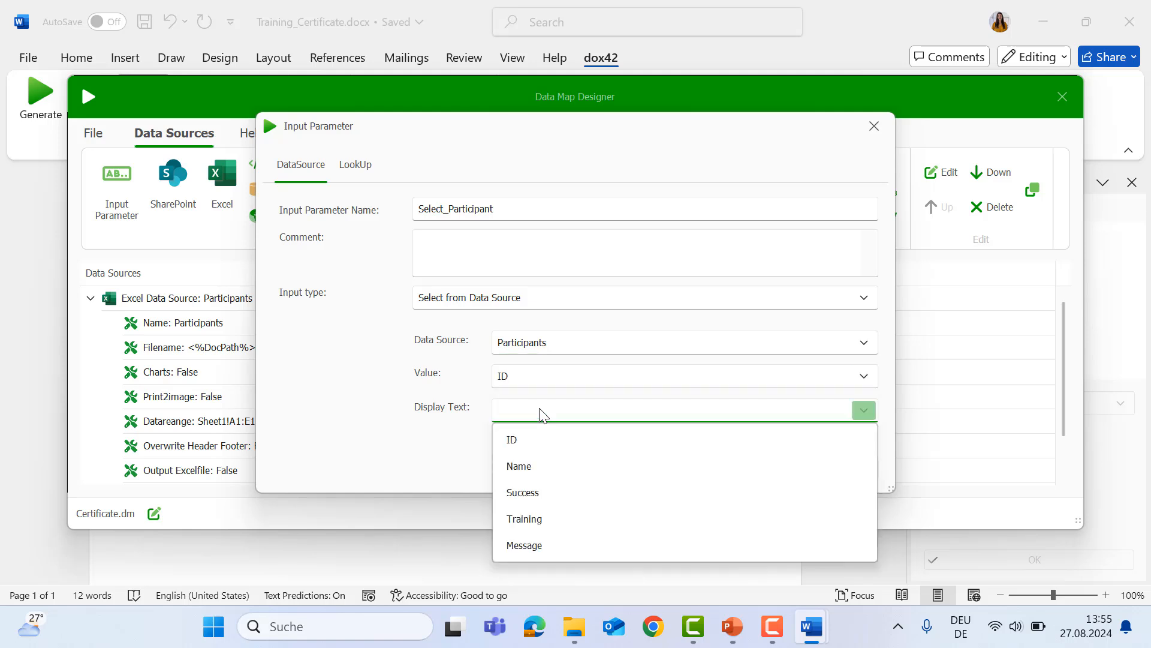
{"action": "left_click", "coordinate": [543, 474]}
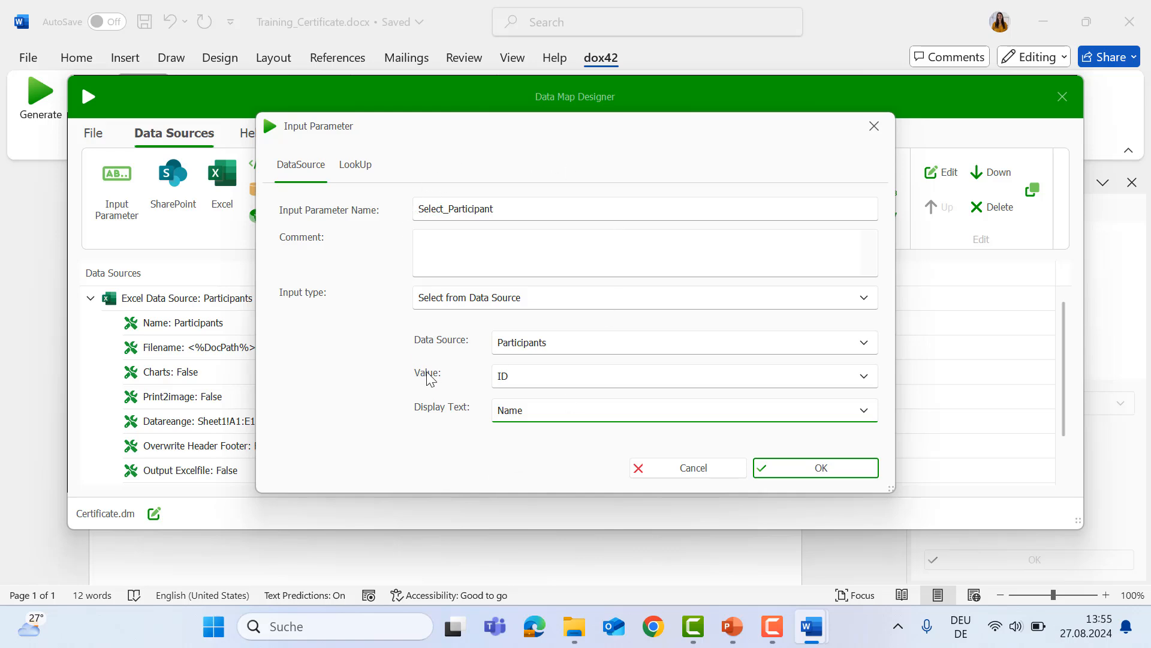
{"action": "left_click", "coordinate": [798, 471]}
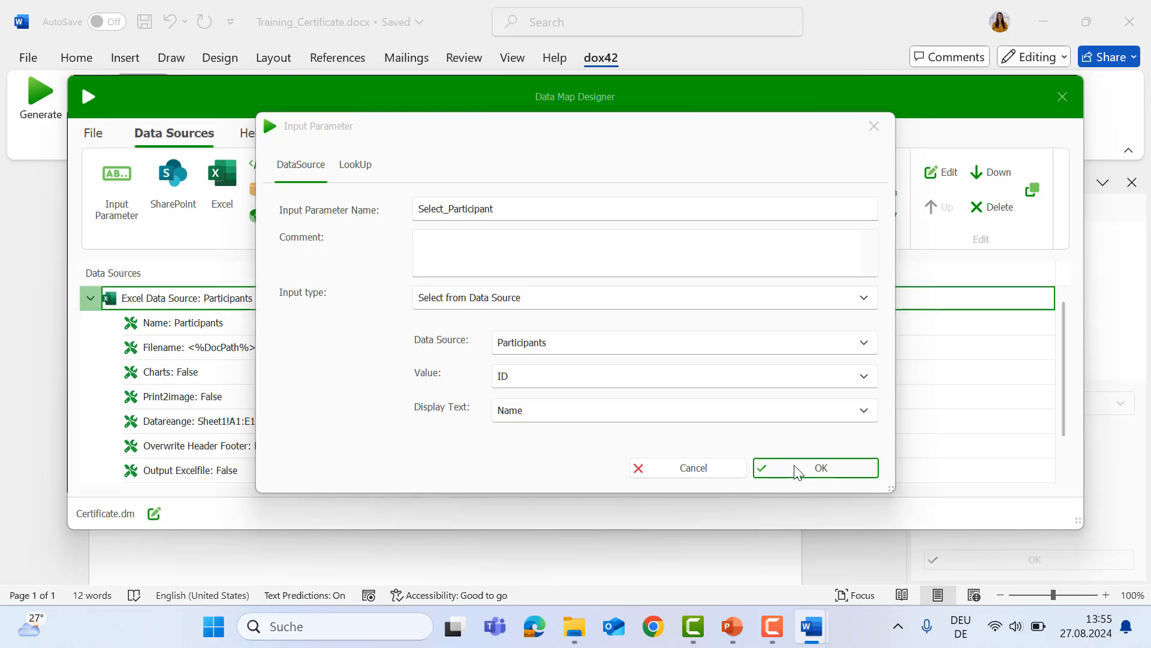
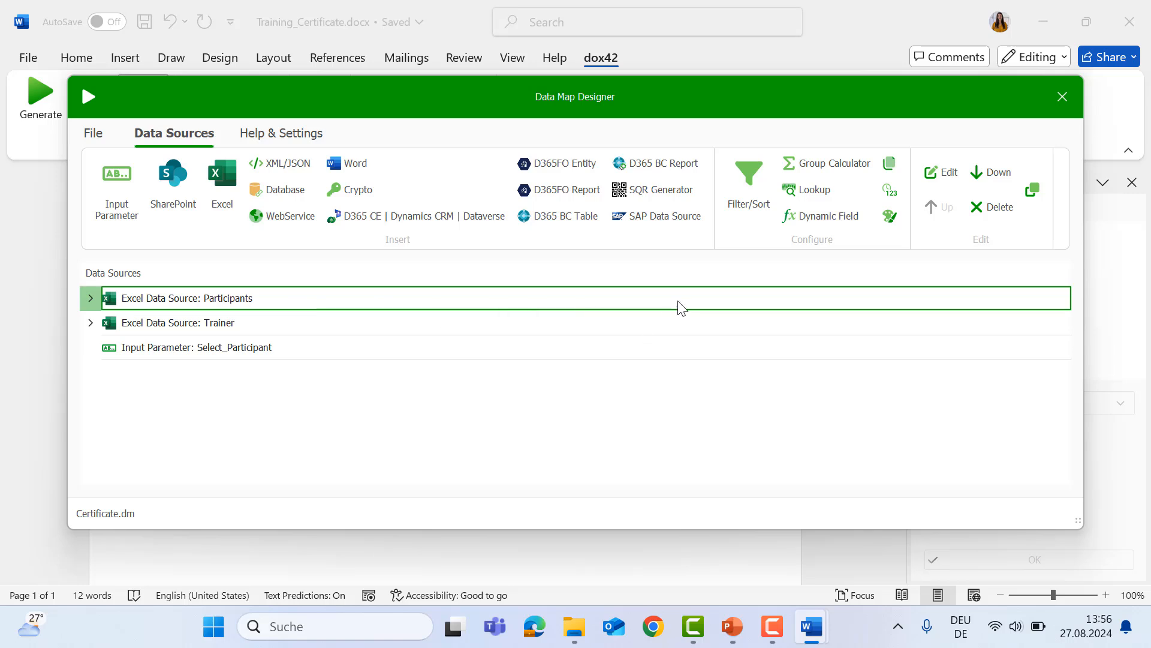
Duplicate the Participants Excel data source and rename the copy as Participants_Input
{"action": "left_click", "coordinate": [1033, 190]}
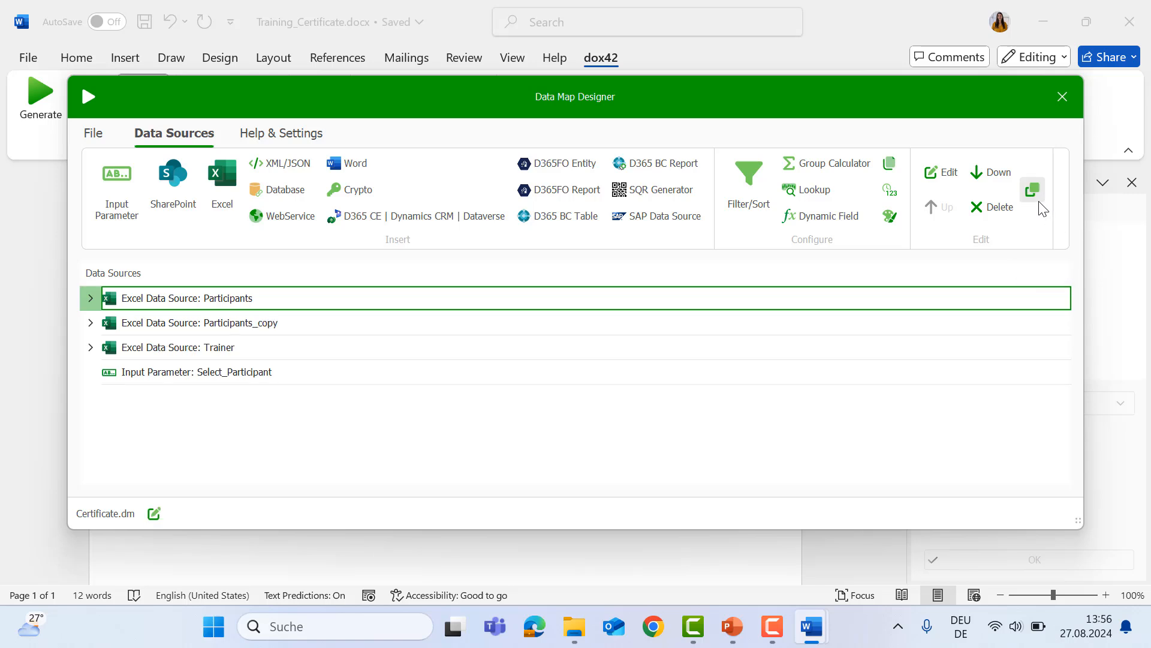
{"action": "double_click", "coordinate": [255, 322]}
{"action": "left_click", "coordinate": [389, 245]}
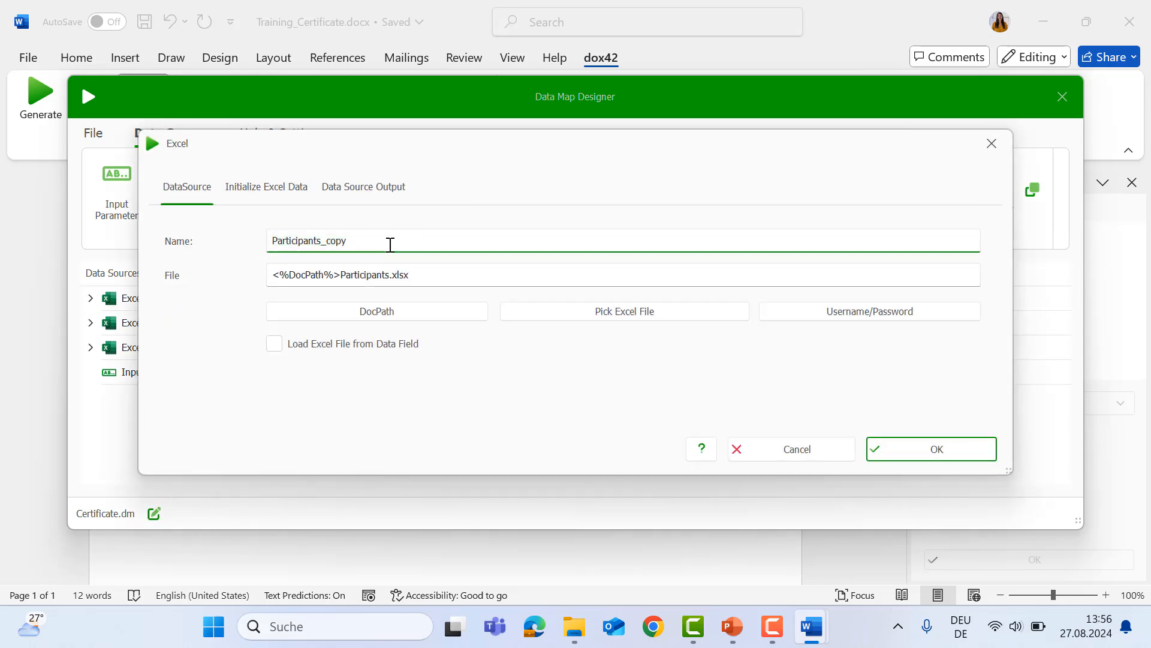
{"action": "key", "text": "BackSpace"}
{"action": "key", "text": "BackSpace"}
{"action": "key", "text": "BackSpace"}
{"action": "key", "text": "BackSpace"}
{"action": "type", "text": "Input"}
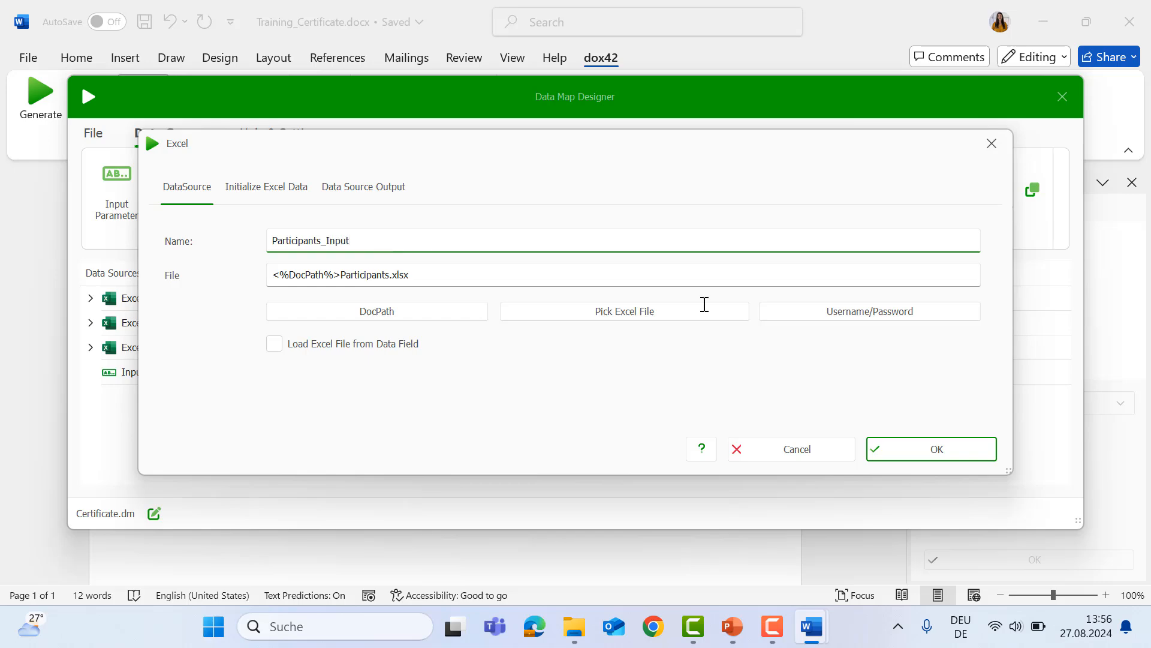
{"action": "left_click", "coordinate": [964, 460]}
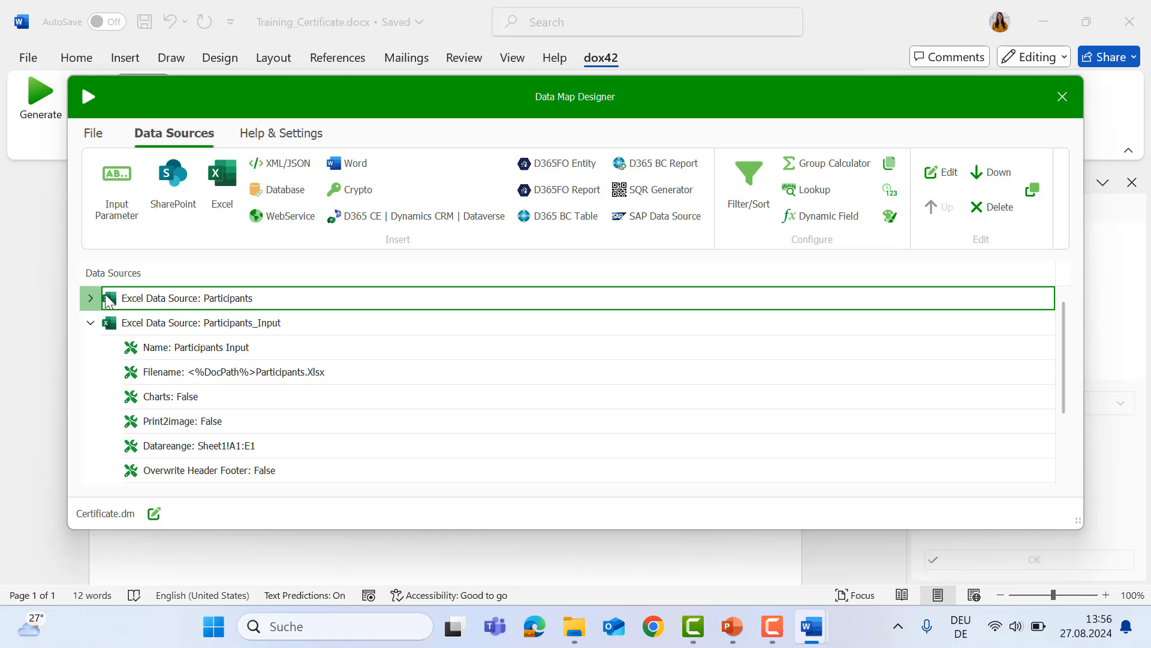
{"action": "left_click", "coordinate": [90, 322]}
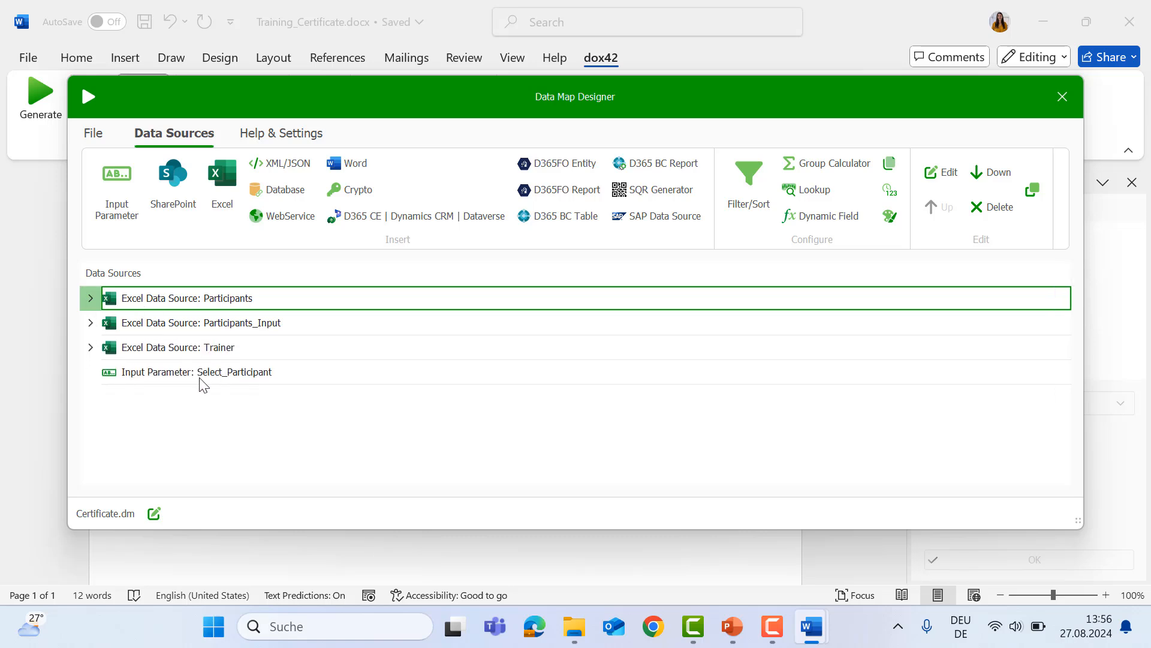
Change the Select_Participant input parameter's data source to Participants_Input and save it
{"action": "double_click", "coordinate": [201, 382]}
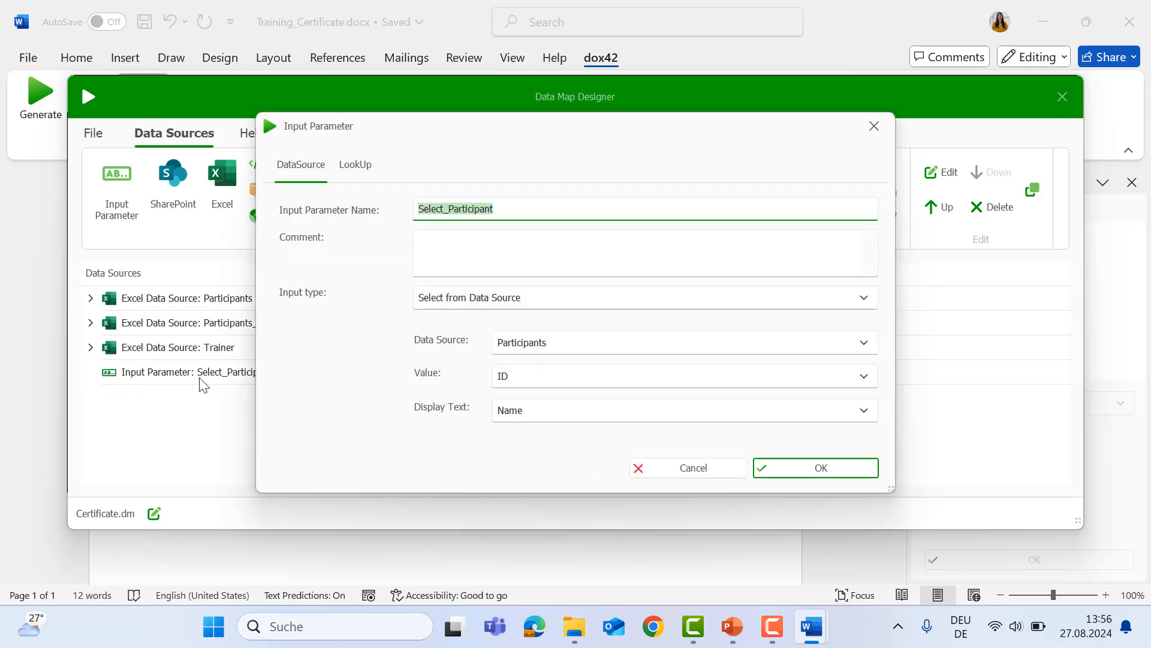
{"action": "left_click", "coordinate": [621, 349]}
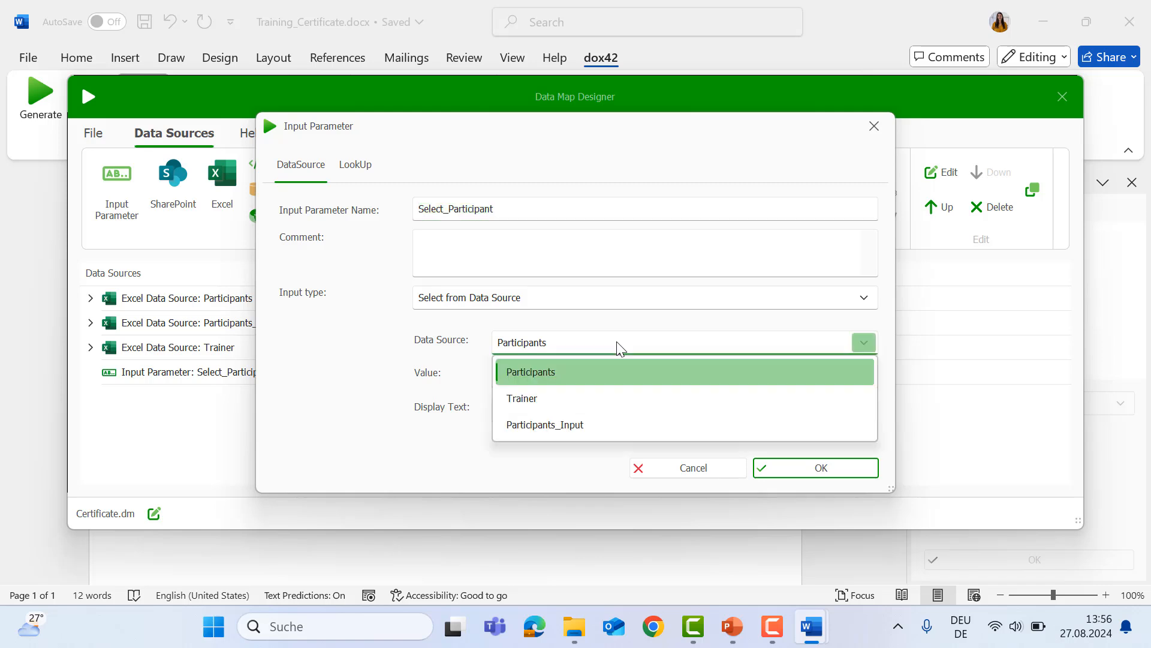
{"action": "left_click", "coordinate": [600, 435]}
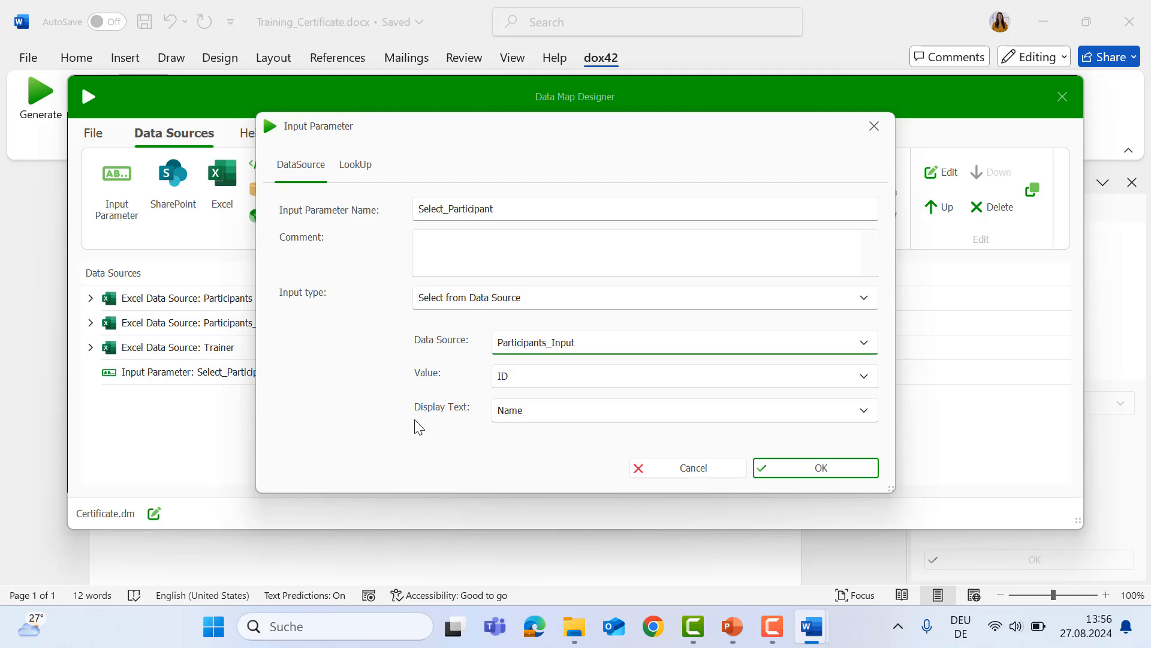
{"action": "left_click", "coordinate": [826, 467]}
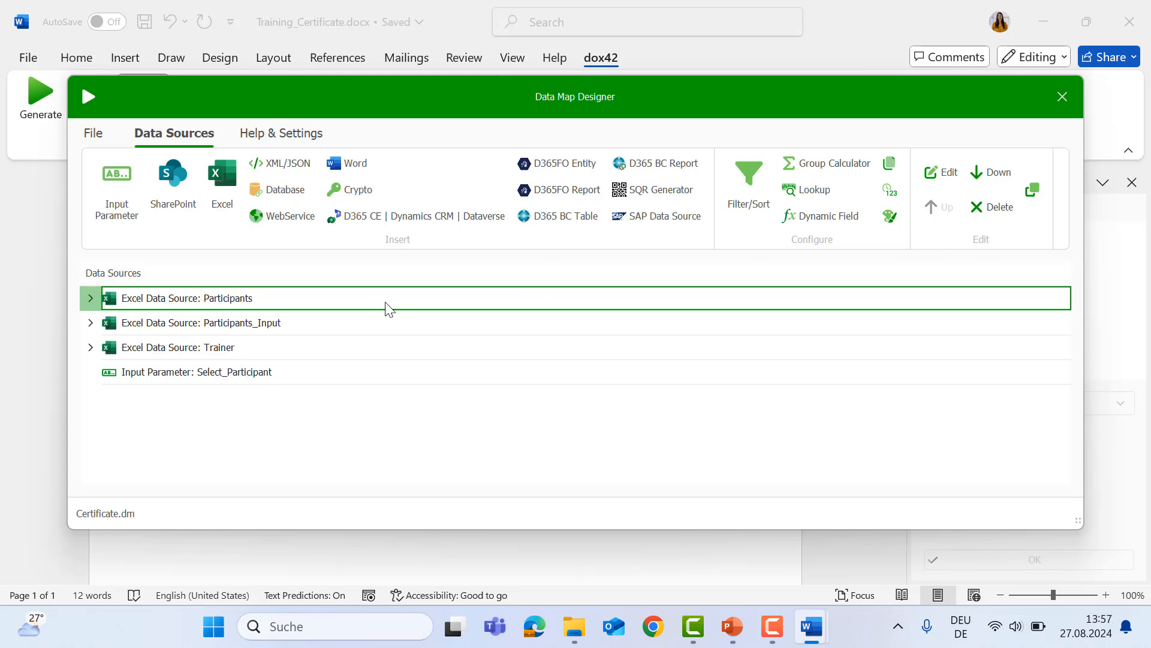
Start a filter on the Participants data source using the ID data field with type Numeric
{"action": "left_click", "coordinate": [754, 205]}
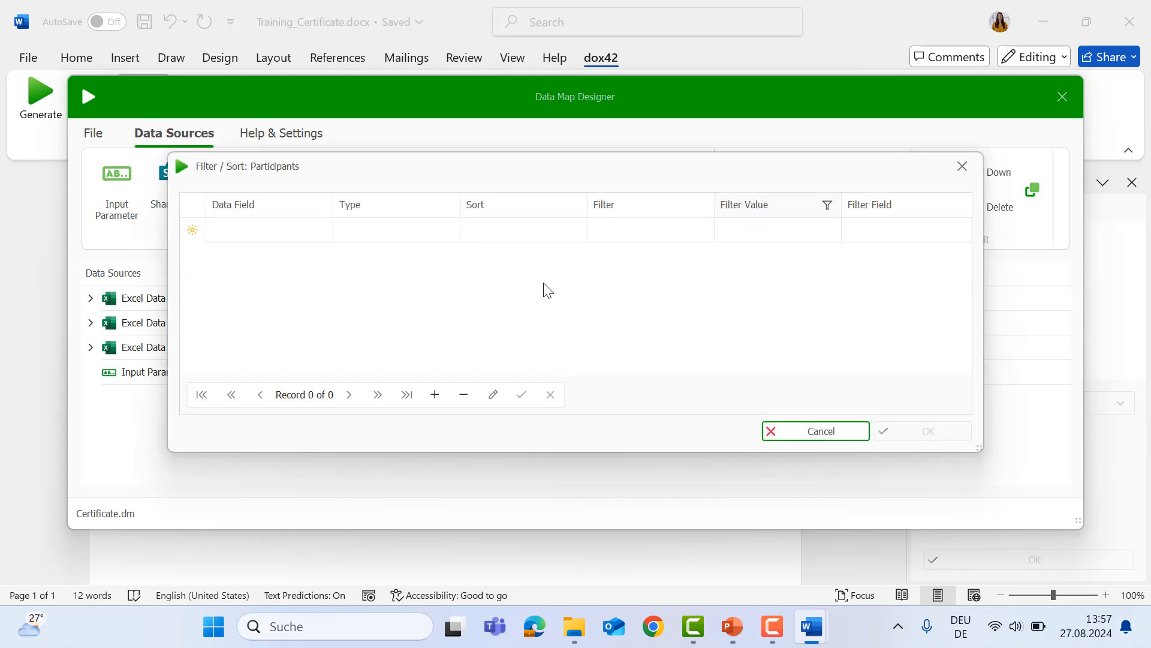
{"action": "left_click", "coordinate": [250, 239]}
{"action": "left_click", "coordinate": [318, 229]}
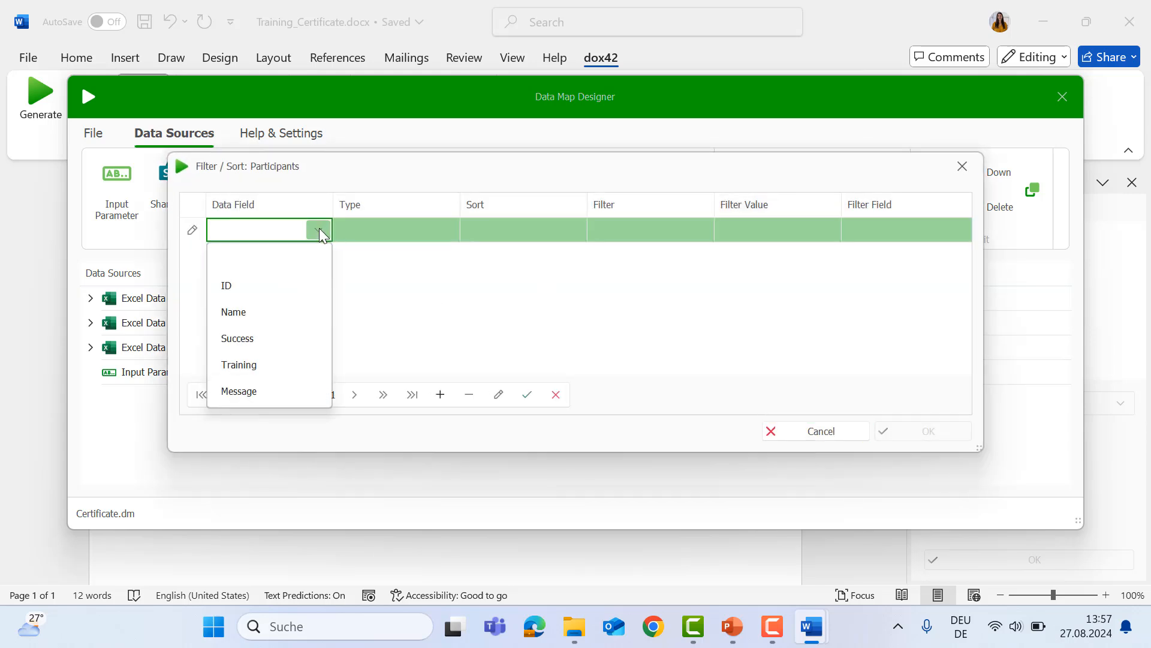
{"action": "left_click", "coordinate": [279, 286]}
{"action": "left_click", "coordinate": [414, 226]}
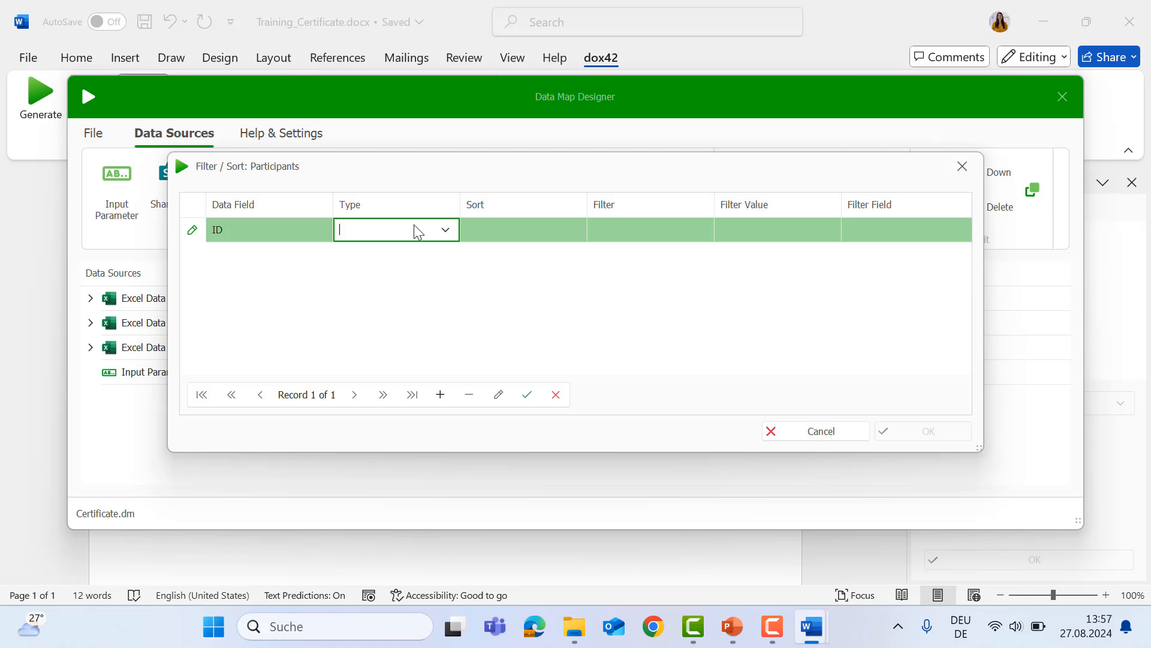
{"action": "left_click", "coordinate": [454, 226]}
{"action": "left_click", "coordinate": [399, 276]}
Set the ID filter's operator to = with Select_Participant as the filter field, and apply the filter
{"action": "left_click", "coordinate": [660, 231]}
{"action": "left_click", "coordinate": [697, 230]}
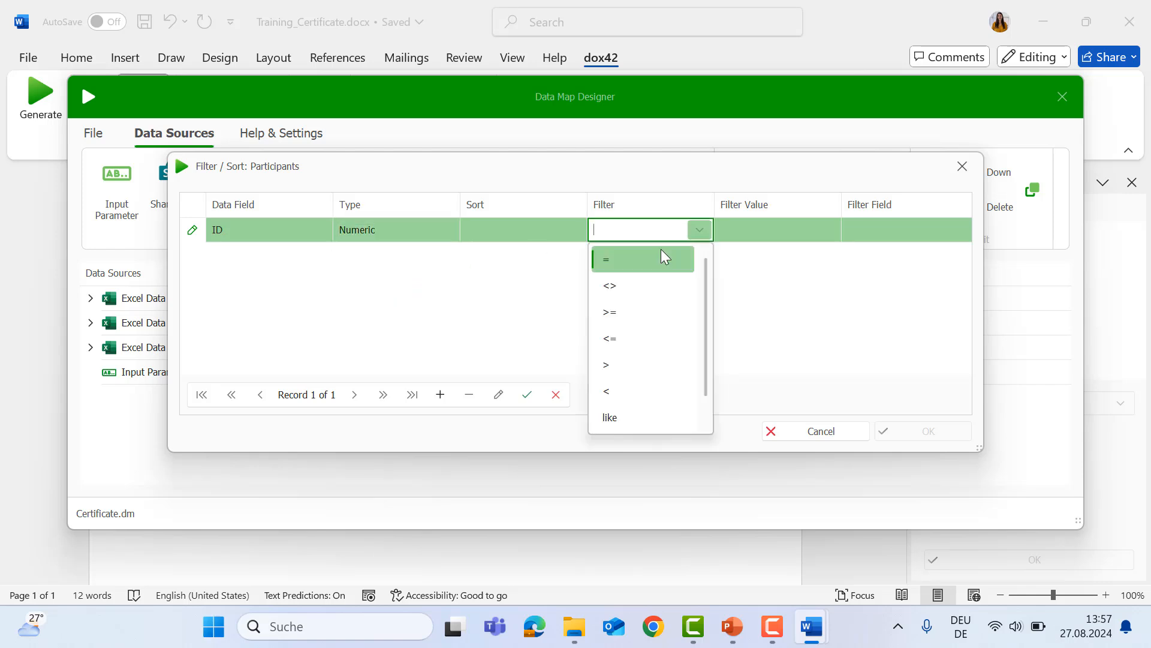
{"action": "left_click", "coordinate": [654, 259]}
{"action": "left_click", "coordinate": [908, 235]}
{"action": "left_click", "coordinate": [908, 236]}
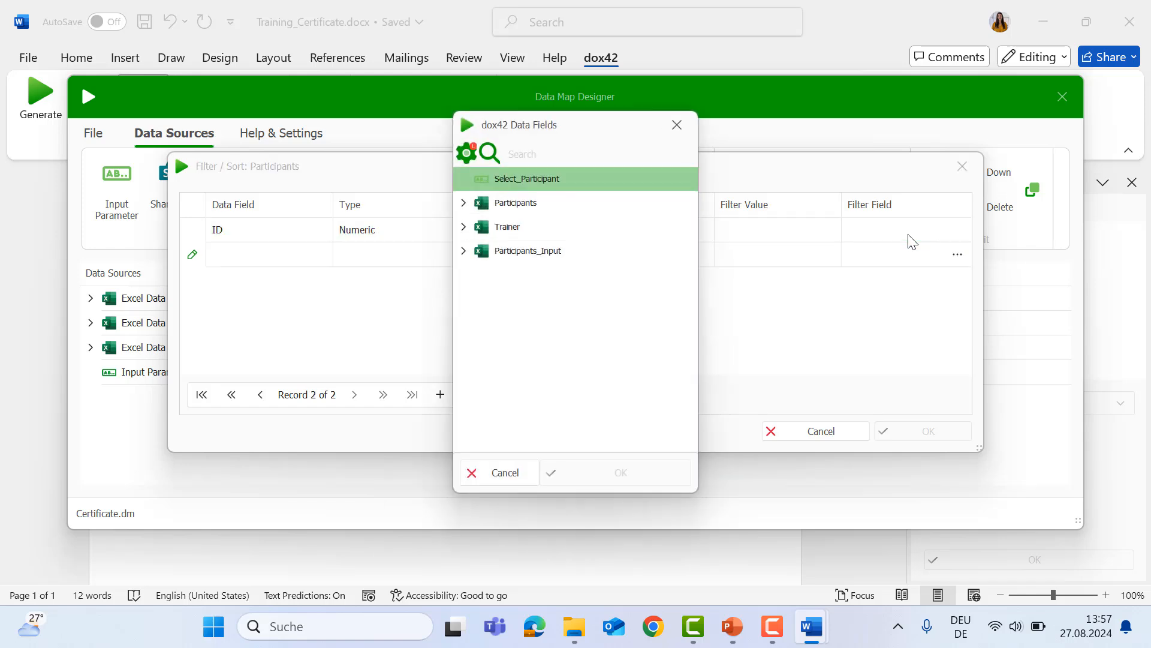
{"action": "left_click", "coordinate": [566, 178]}
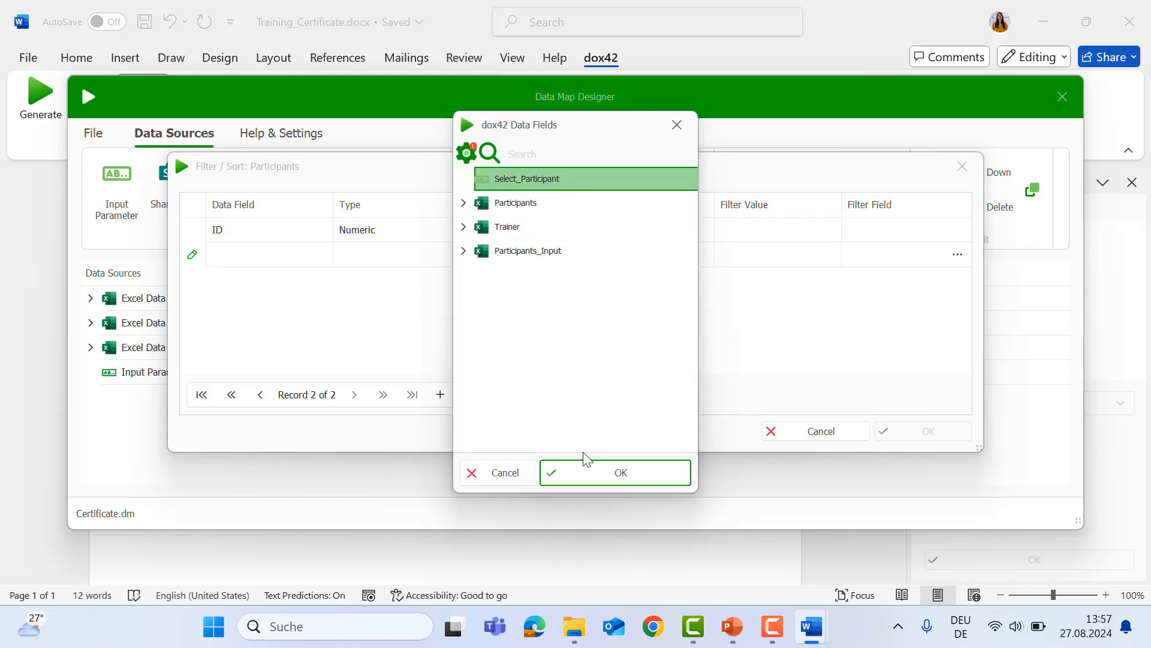
{"action": "left_click", "coordinate": [594, 480]}
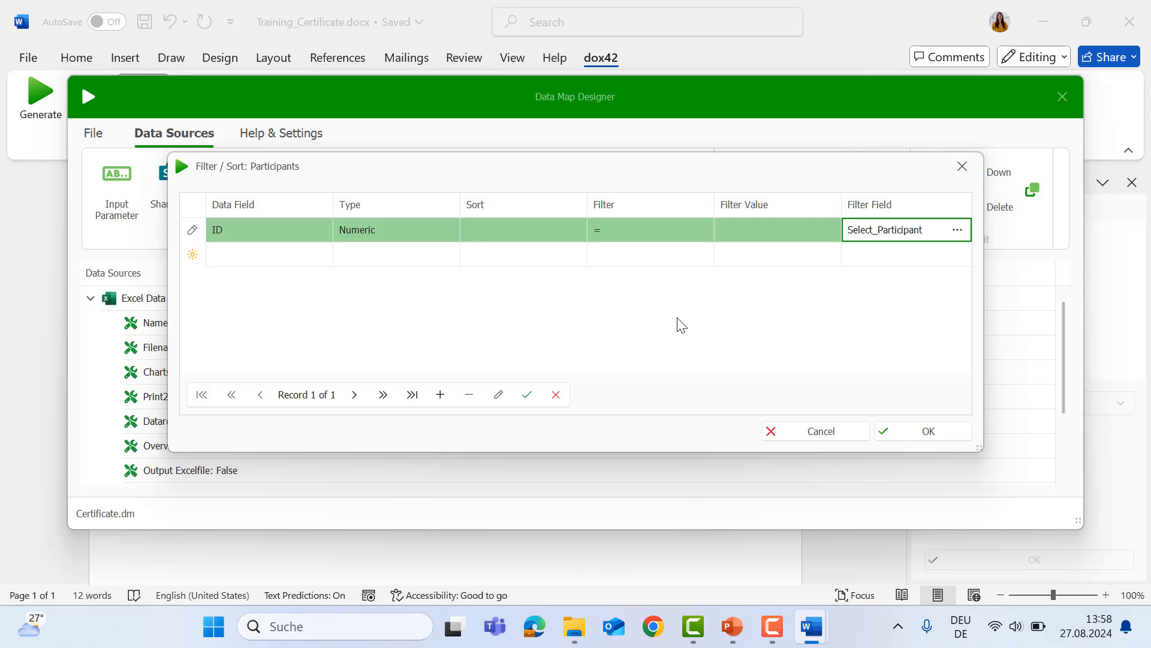
{"action": "left_click", "coordinate": [957, 438]}
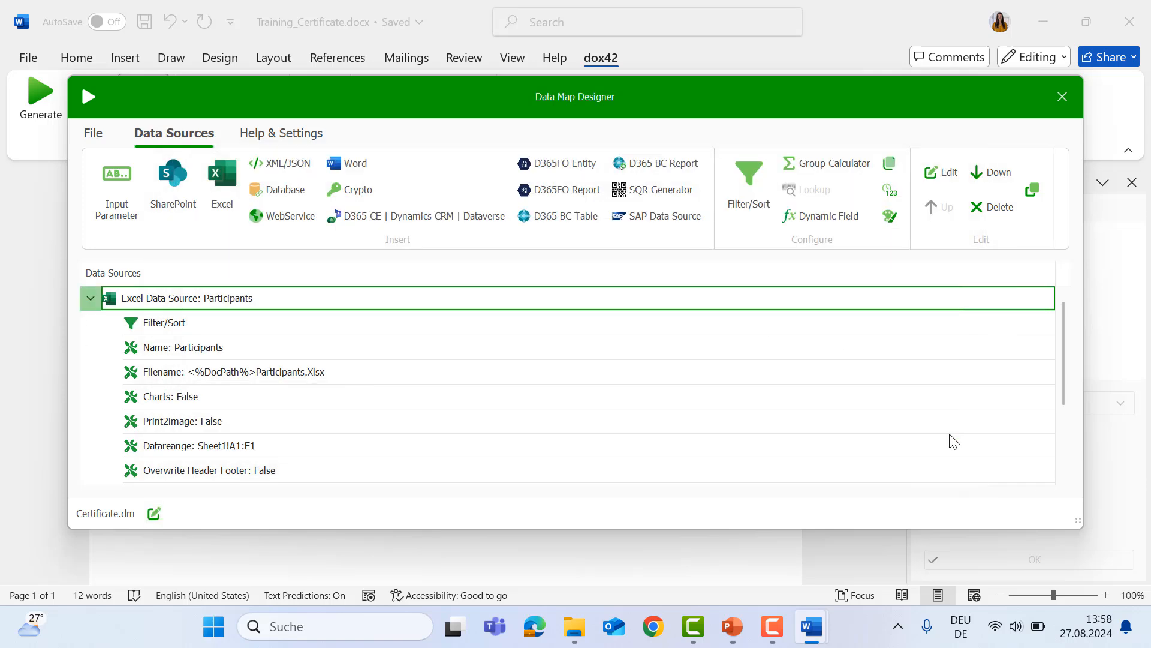
Close the Data Map Designer and save the changes to the Certificate.dm data map
{"action": "left_click", "coordinate": [1077, 106]}
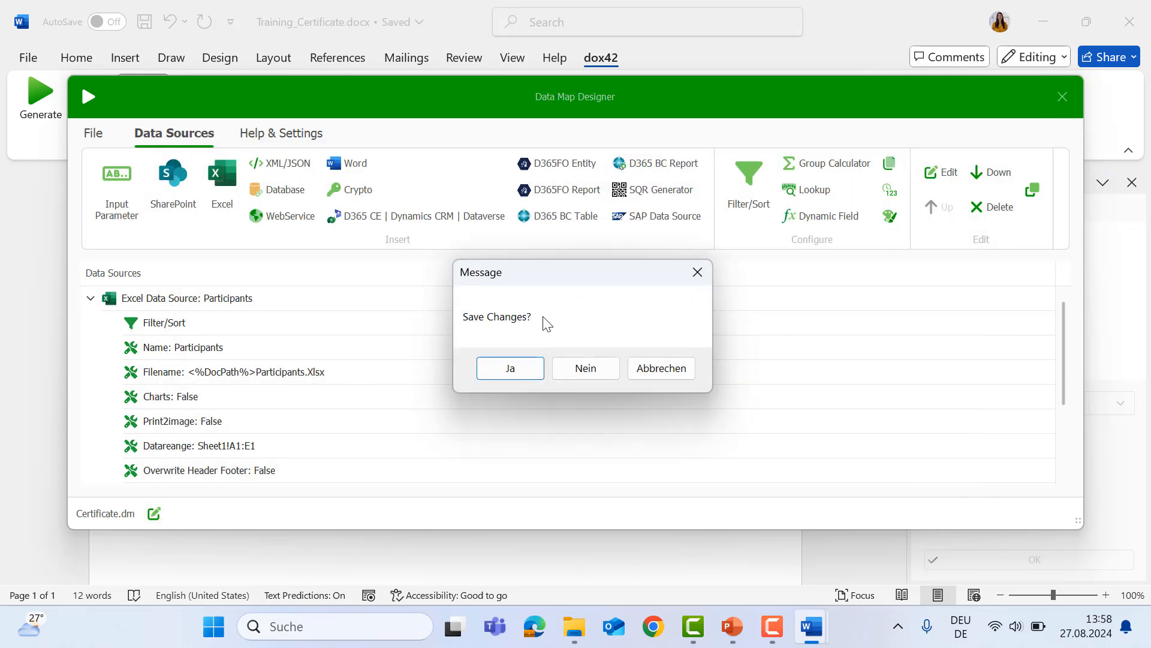
{"action": "left_click", "coordinate": [498, 381]}
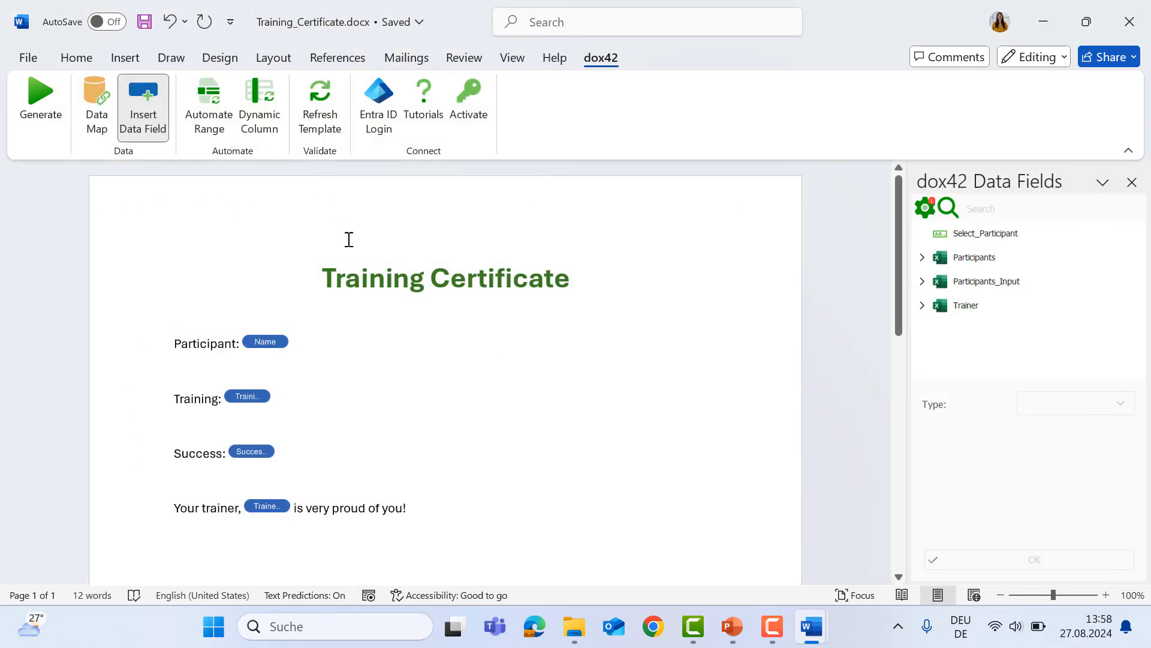
Generate the training certificate for the last participant offered by Select_Participant and check the generated document down to its end
{"action": "left_click", "coordinate": [62, 141]}
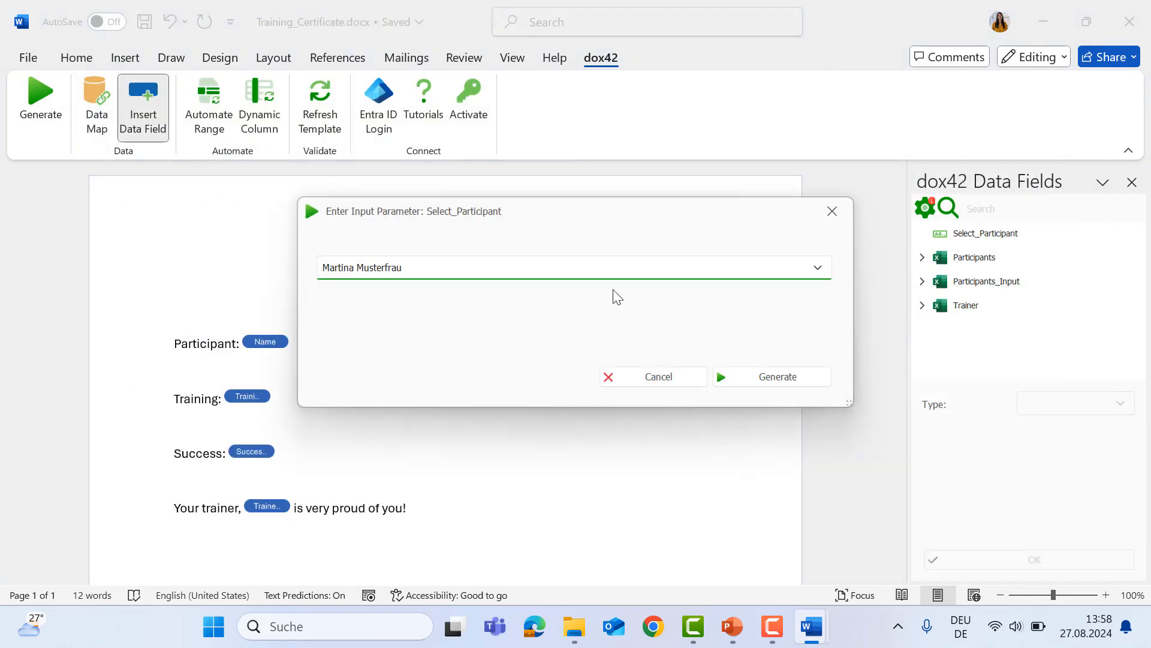
{"action": "left_click", "coordinate": [609, 268]}
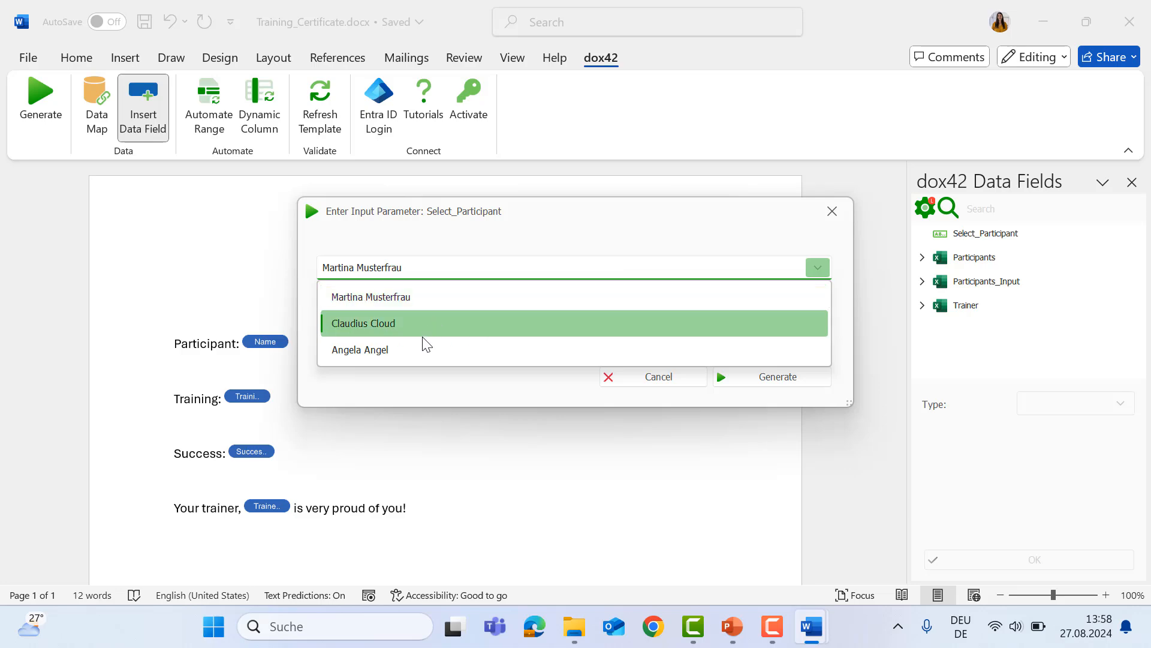
{"action": "left_click", "coordinate": [412, 349]}
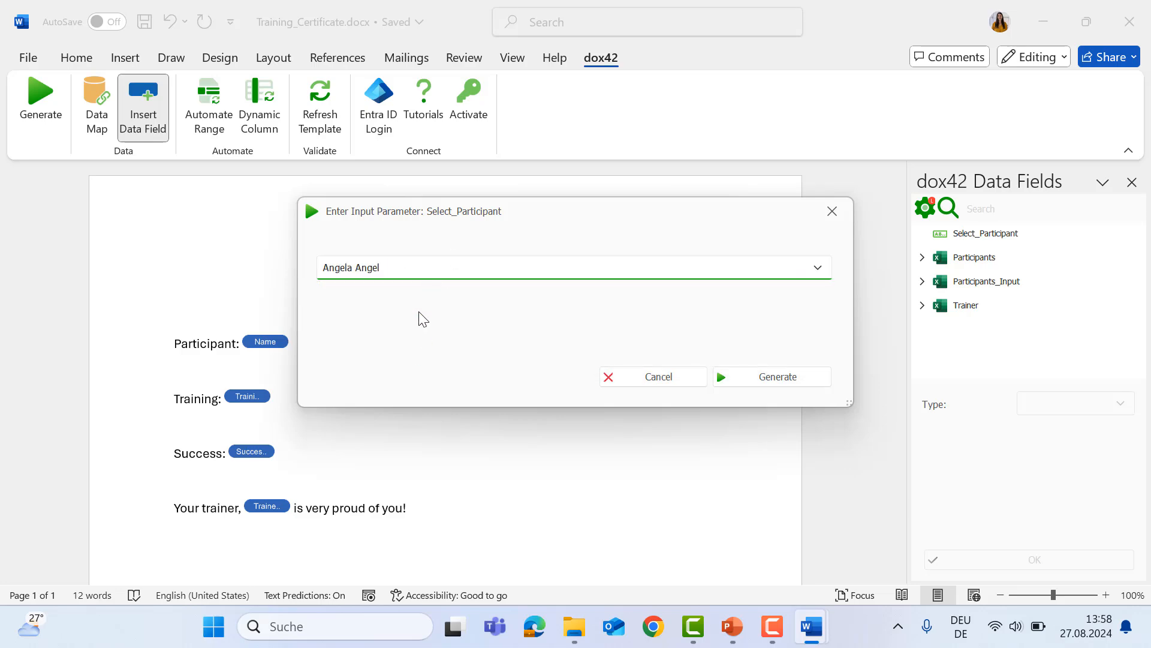
{"action": "left_click", "coordinate": [742, 376]}
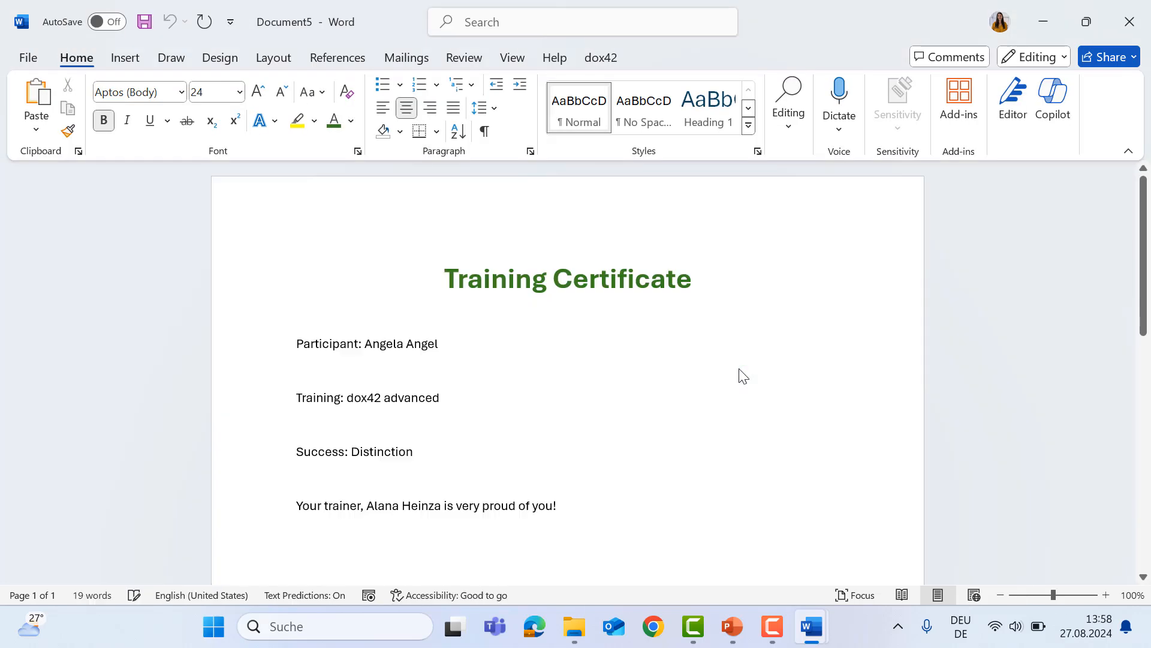
{"action": "scroll", "coordinate": [740, 369], "scroll_direction": "down", "scroll_amount": 3}
{"action": "scroll", "coordinate": [741, 369], "scroll_direction": "down", "scroll_amount": 10}
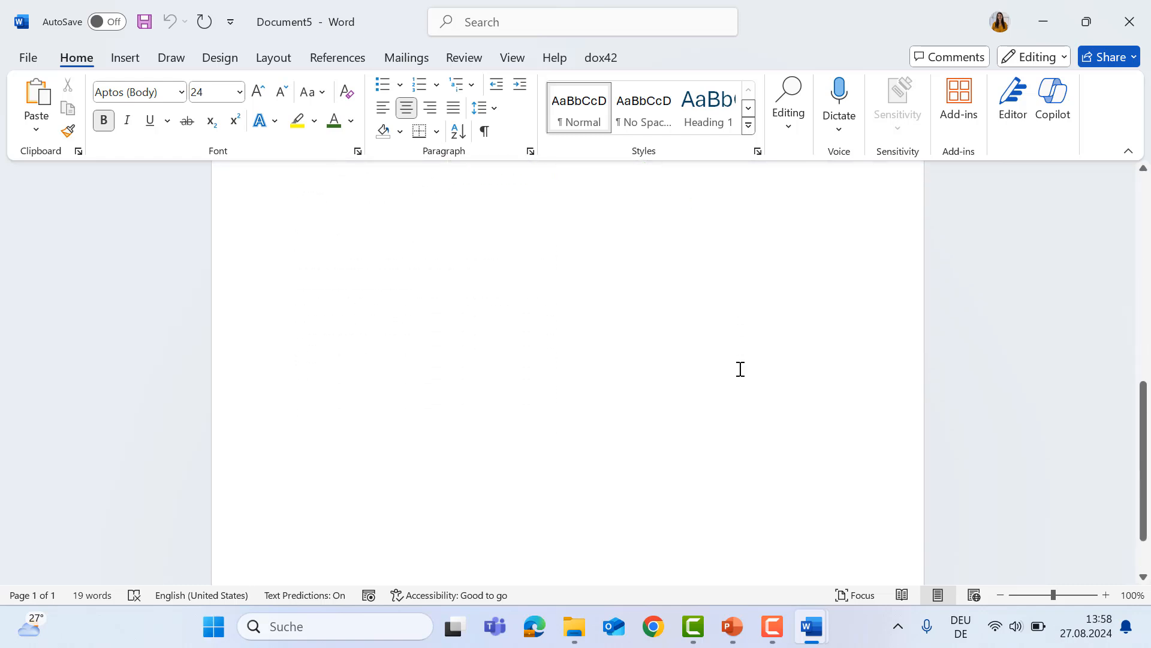
Close the generated training certificate without saving it and return to the template
{"action": "scroll", "coordinate": [741, 369], "scroll_direction": "up", "scroll_amount": 12}
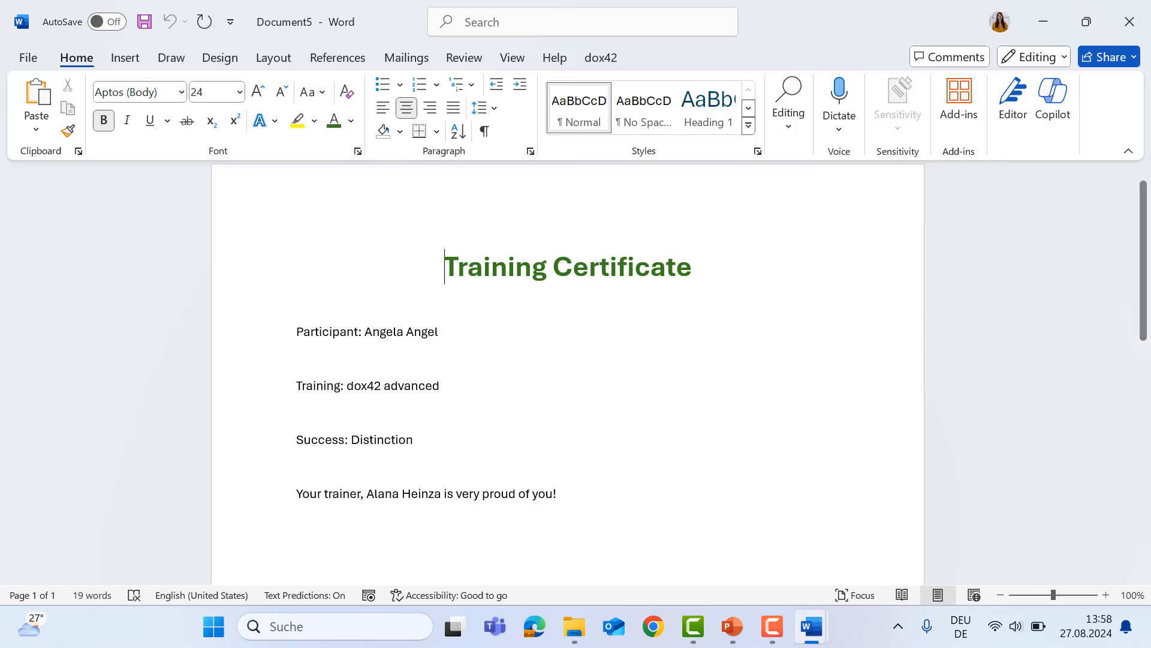
{"action": "left_click", "coordinate": [1146, 14]}
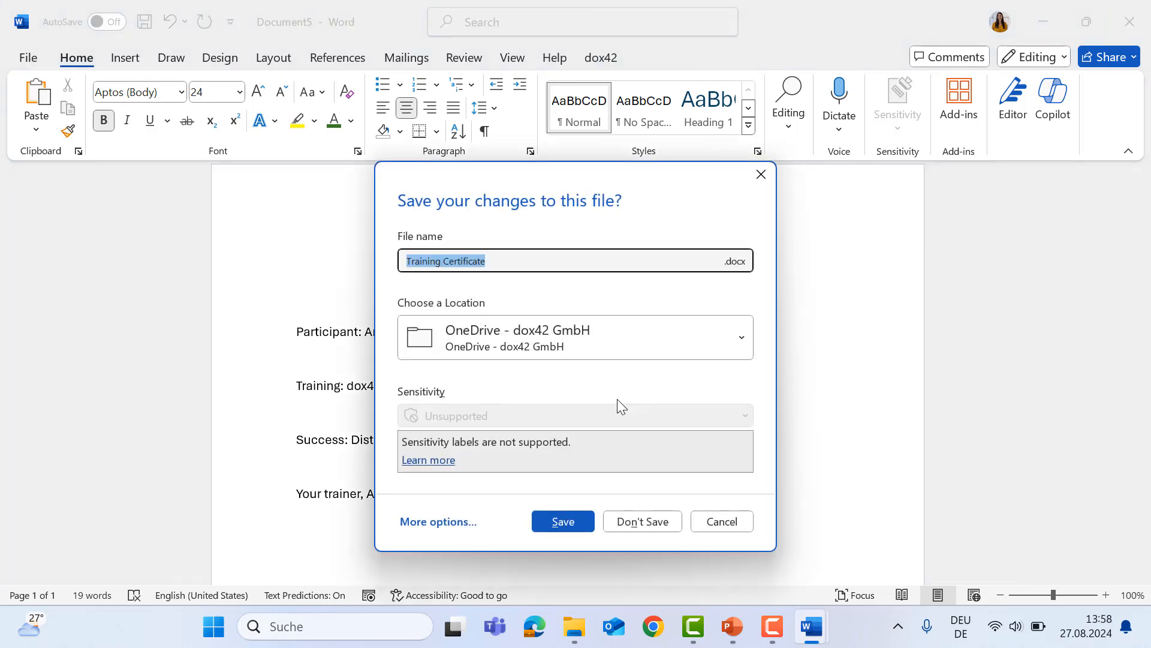
{"action": "left_click", "coordinate": [660, 522]}
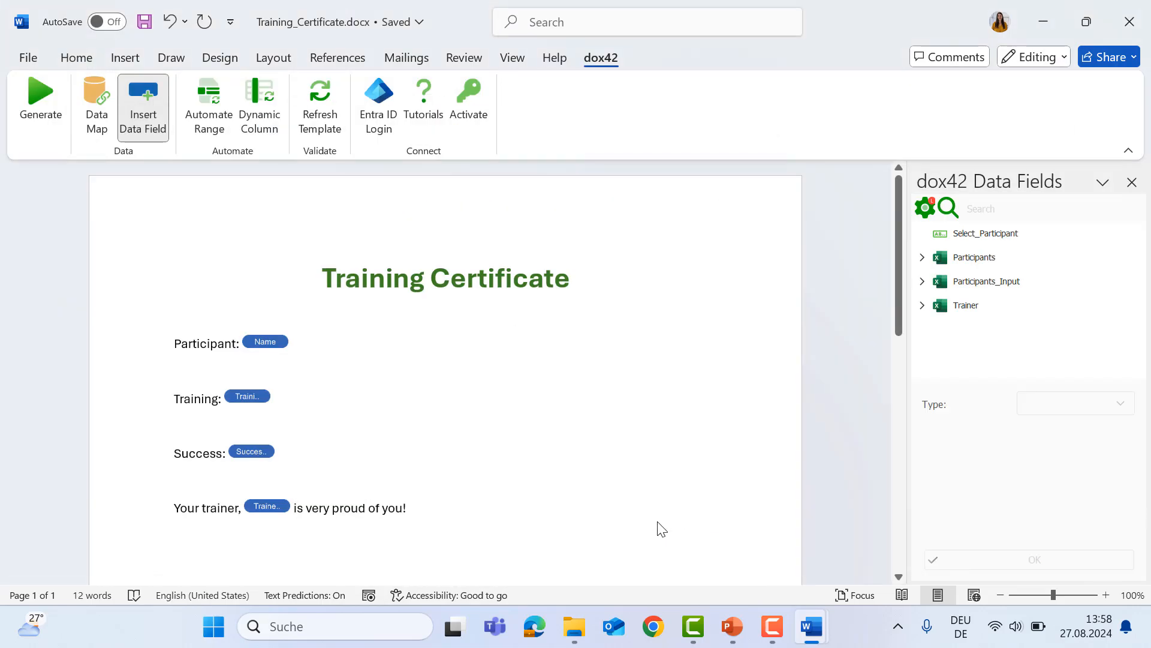
Remove the blank line between the Success line and the "Your trainer" sentence
{"action": "scroll", "coordinate": [659, 525], "scroll_direction": "down", "scroll_amount": 2}
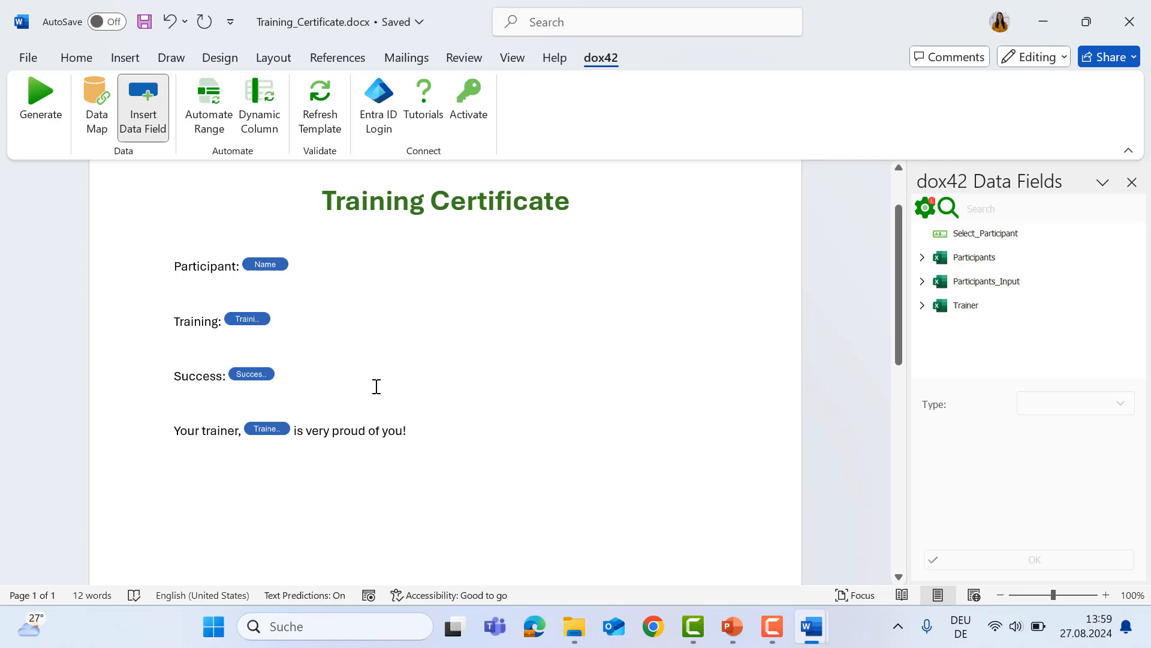
{"action": "key", "text": "Return"}
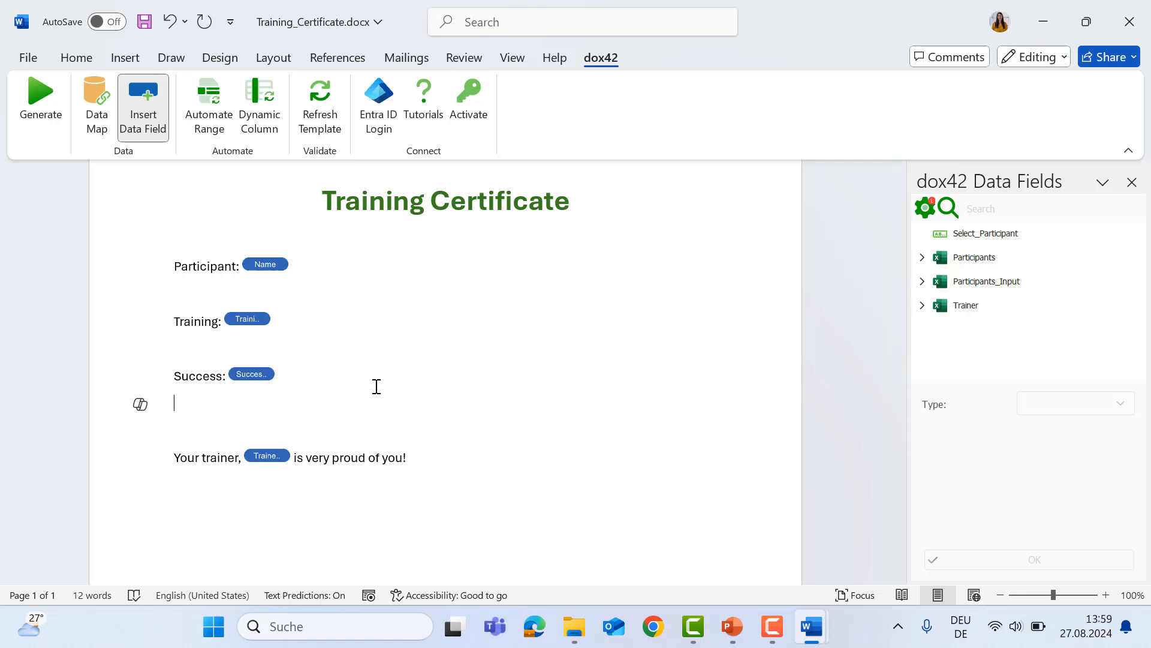
{"action": "key", "text": "Return"}
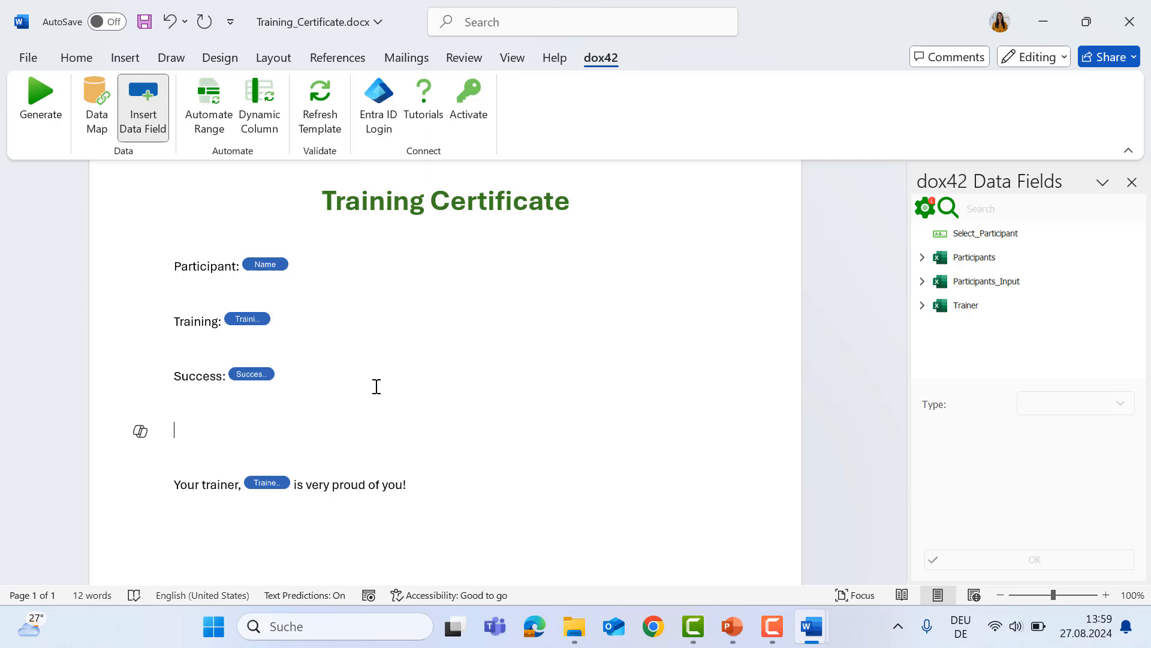
{"action": "key", "text": "BackSpace"}
{"action": "key", "text": "BackSpace"}
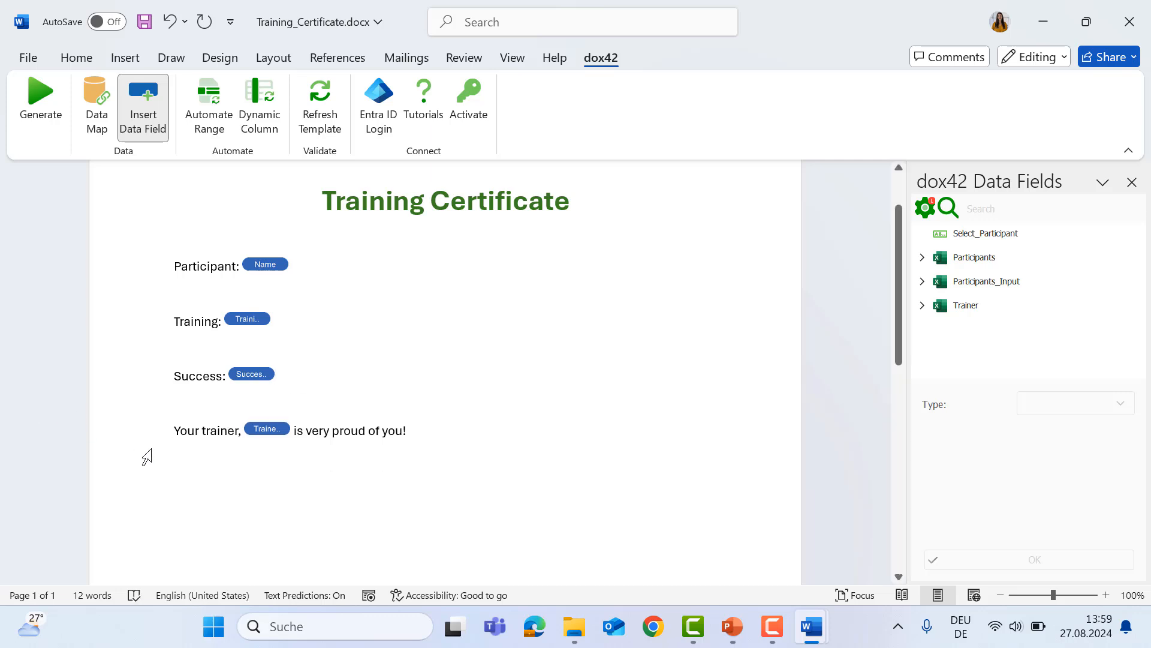
{"action": "key", "text": "BackSpace"}
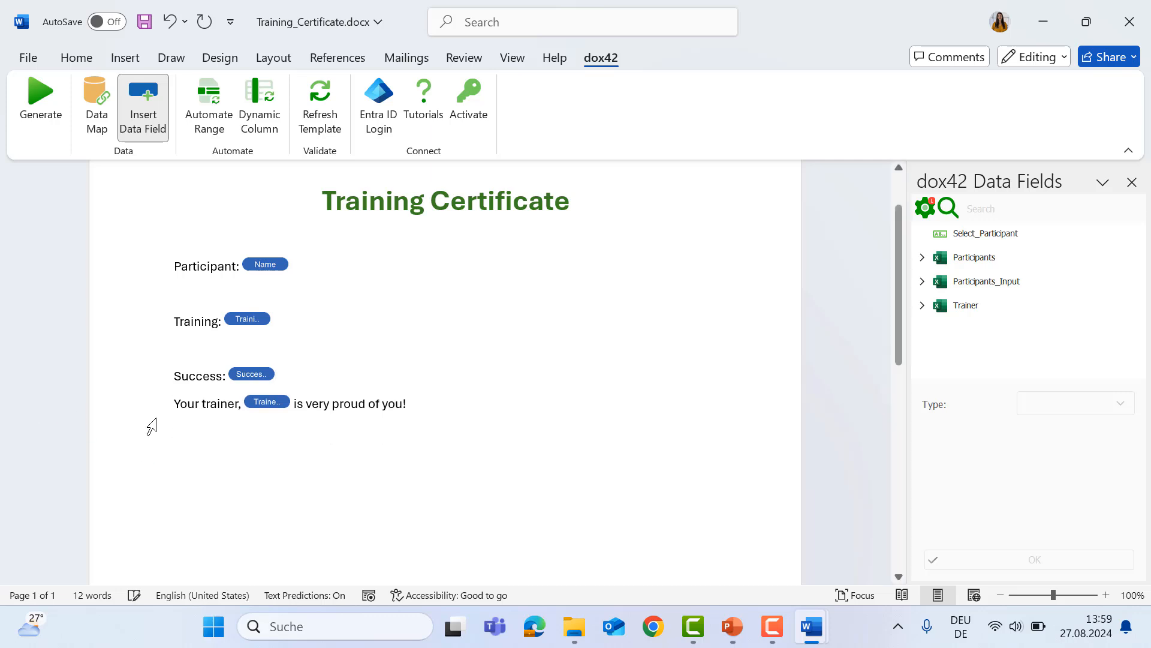
Start an automated range for the whole "Your trainer" sentence and insert the Participants.Success data field into its condition
{"action": "left_click_drag", "start_coordinate": [174, 409], "coordinate": [477, 422]}
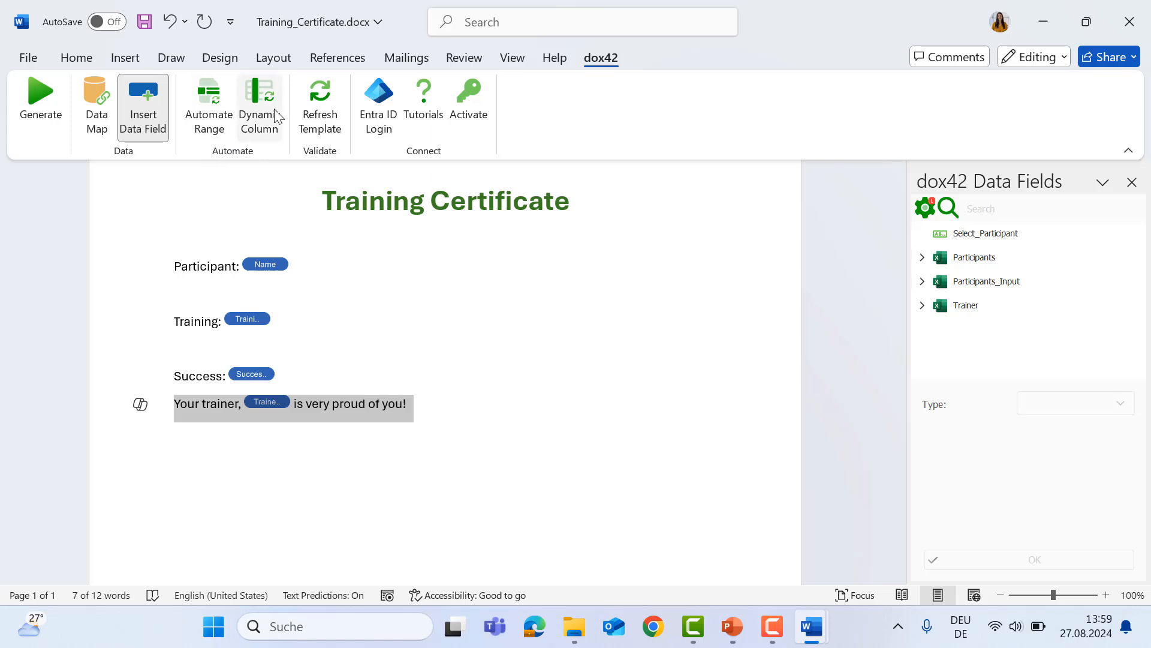
{"action": "left_click", "coordinate": [219, 135]}
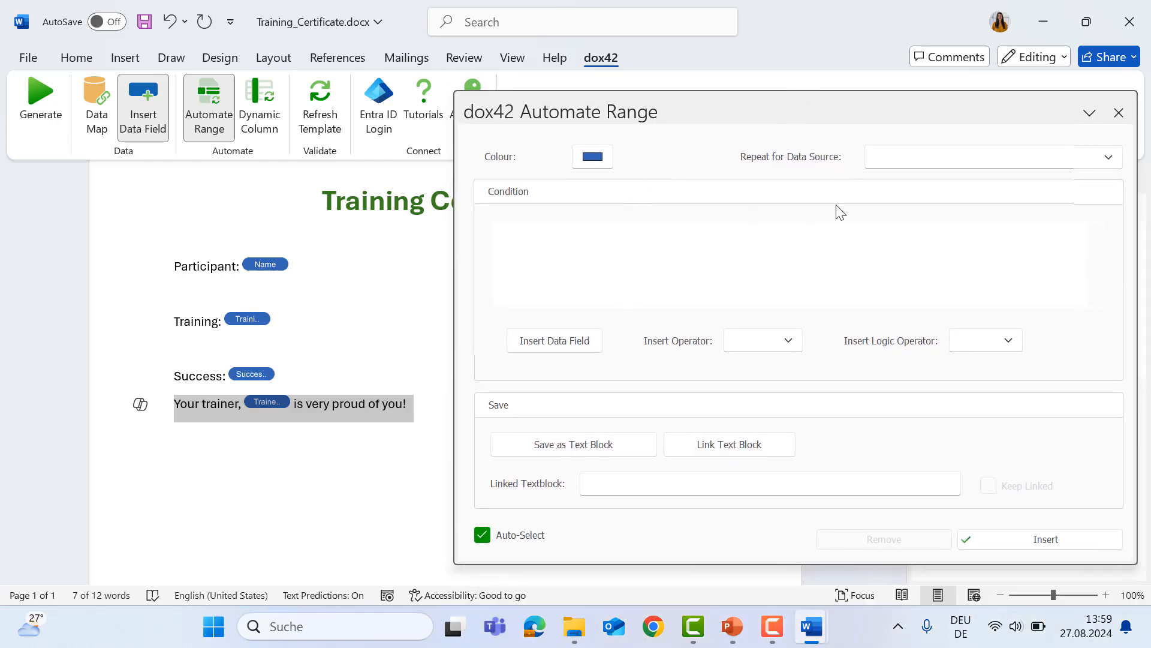
{"action": "left_click", "coordinate": [684, 252]}
{"action": "left_click", "coordinate": [567, 345]}
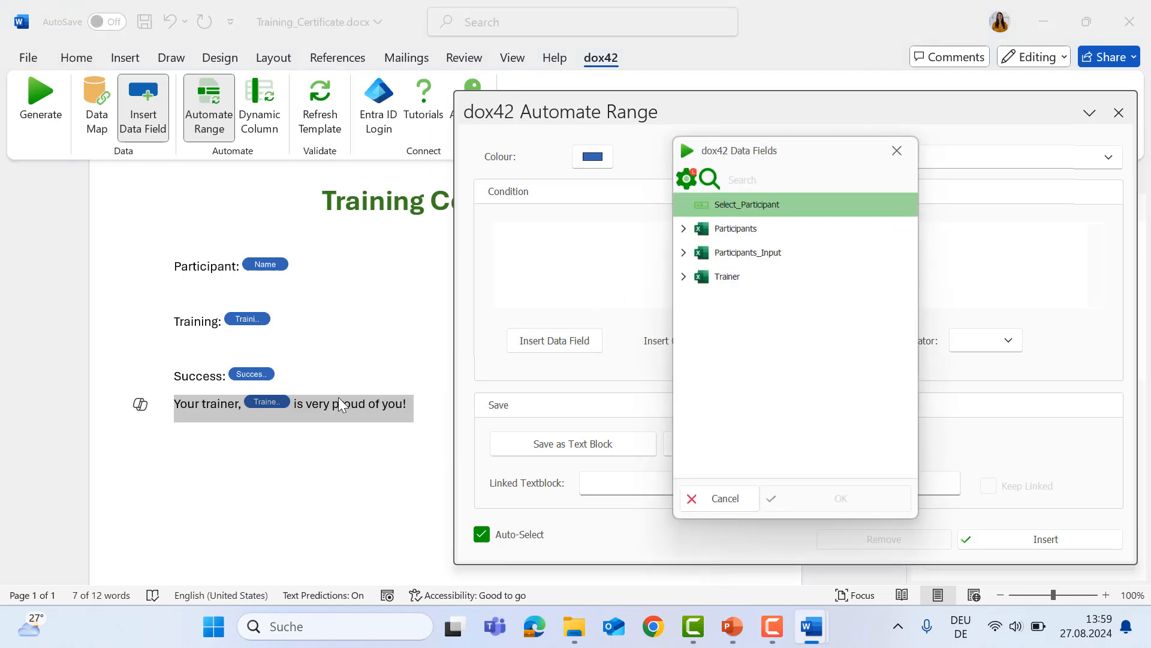
{"action": "left_click", "coordinate": [684, 277]}
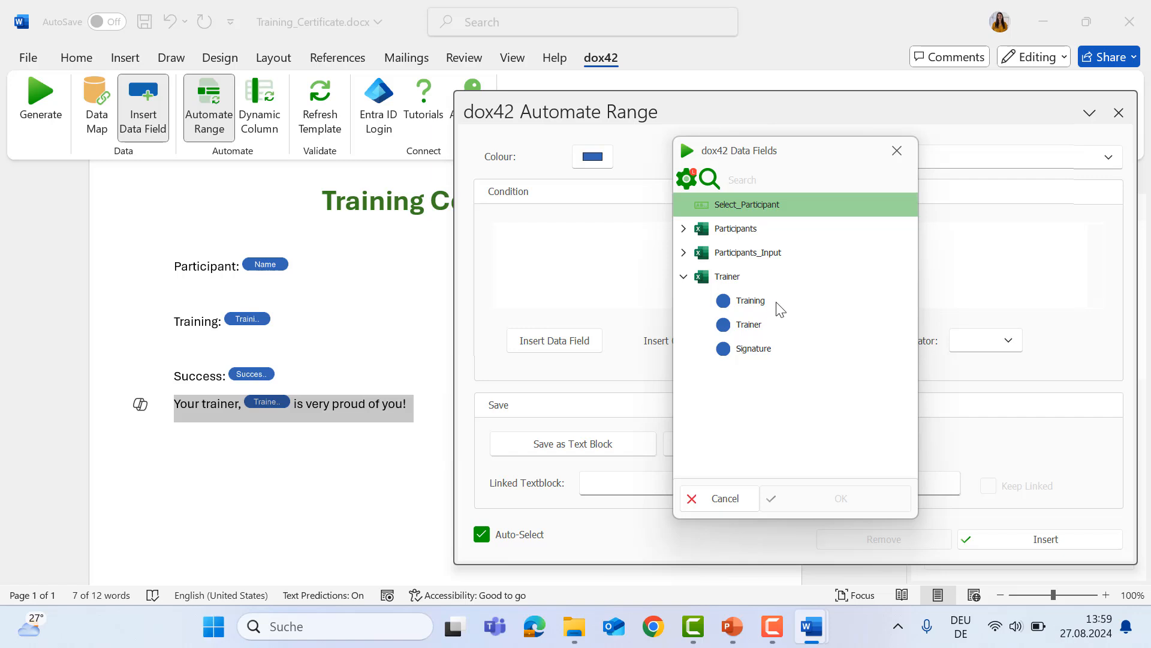
{"action": "left_click", "coordinate": [685, 231]}
{"action": "left_click", "coordinate": [728, 302]}
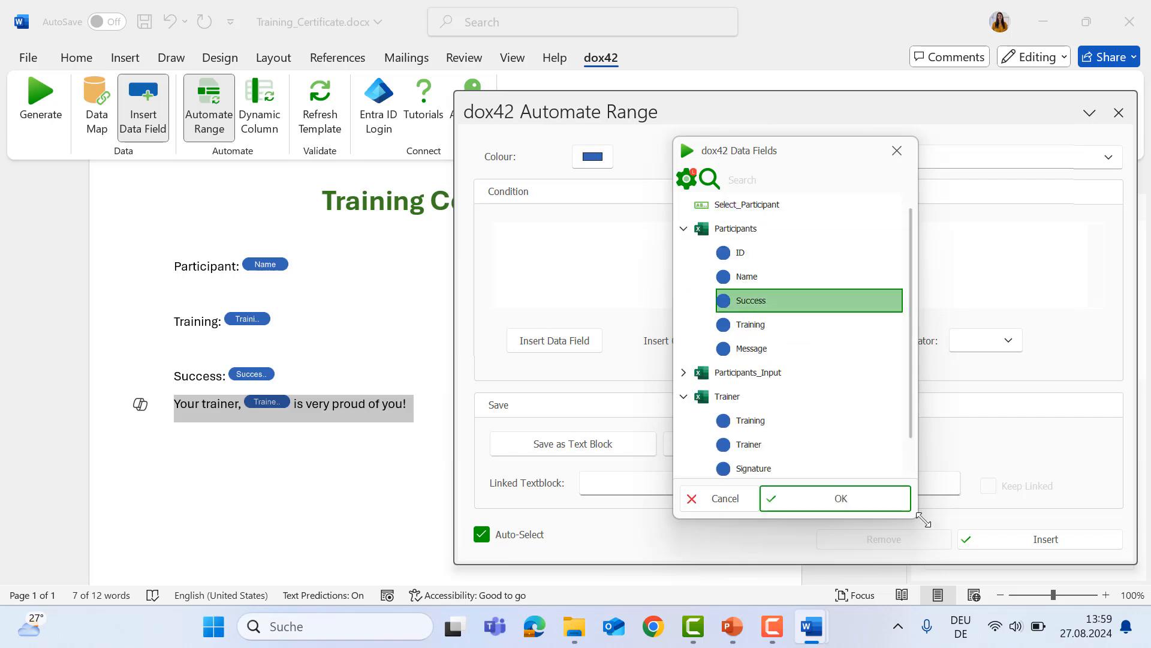
{"action": "left_click", "coordinate": [838, 497]}
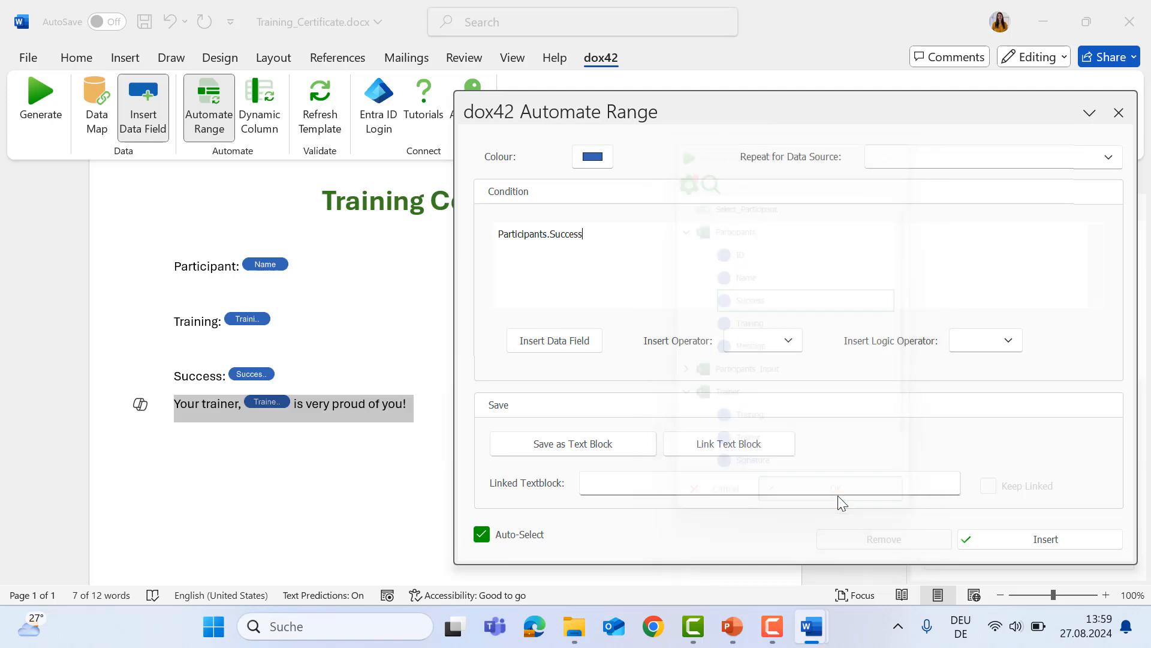
Complete the range condition so that it reads Participants.Success = "Distinction"
{"action": "left_click", "coordinate": [764, 336]}
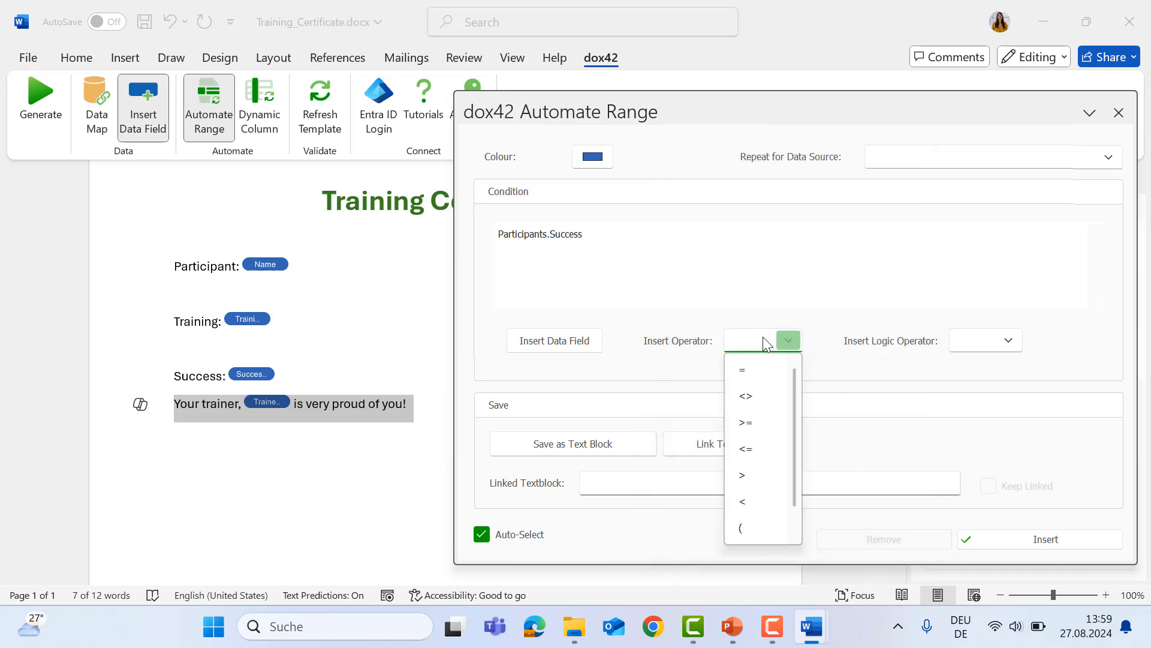
{"action": "left_click", "coordinate": [748, 376]}
{"action": "type", "text": "\"Distincio"}
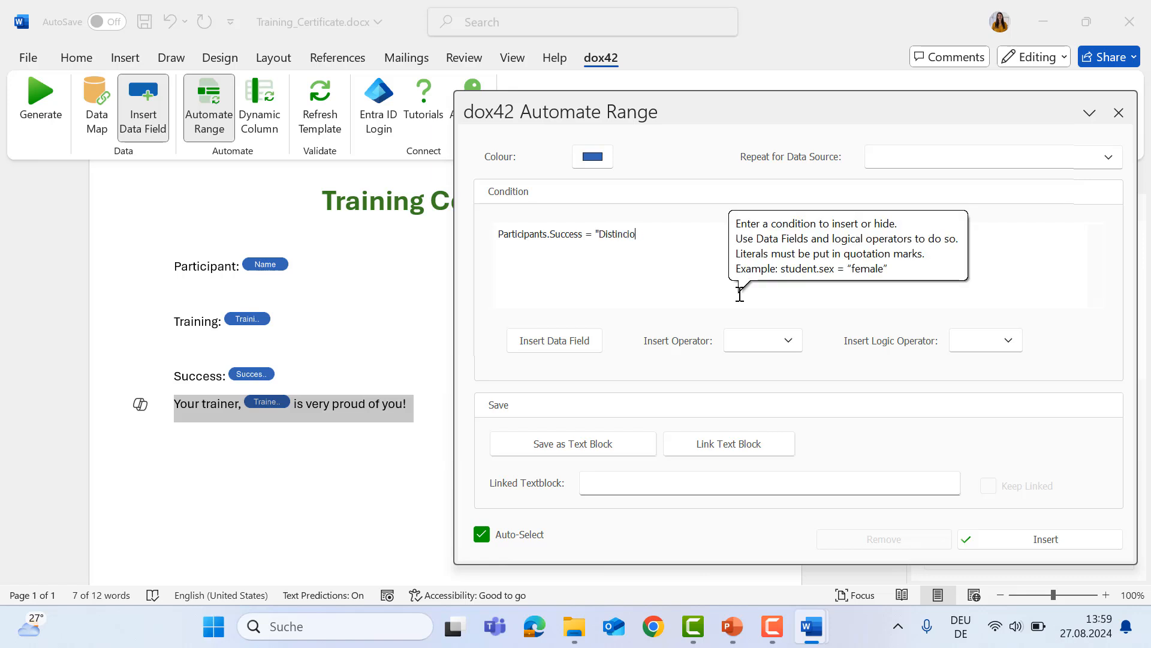
{"action": "key", "text": "BackSpace"}
{"action": "key", "text": "BackSpace"}
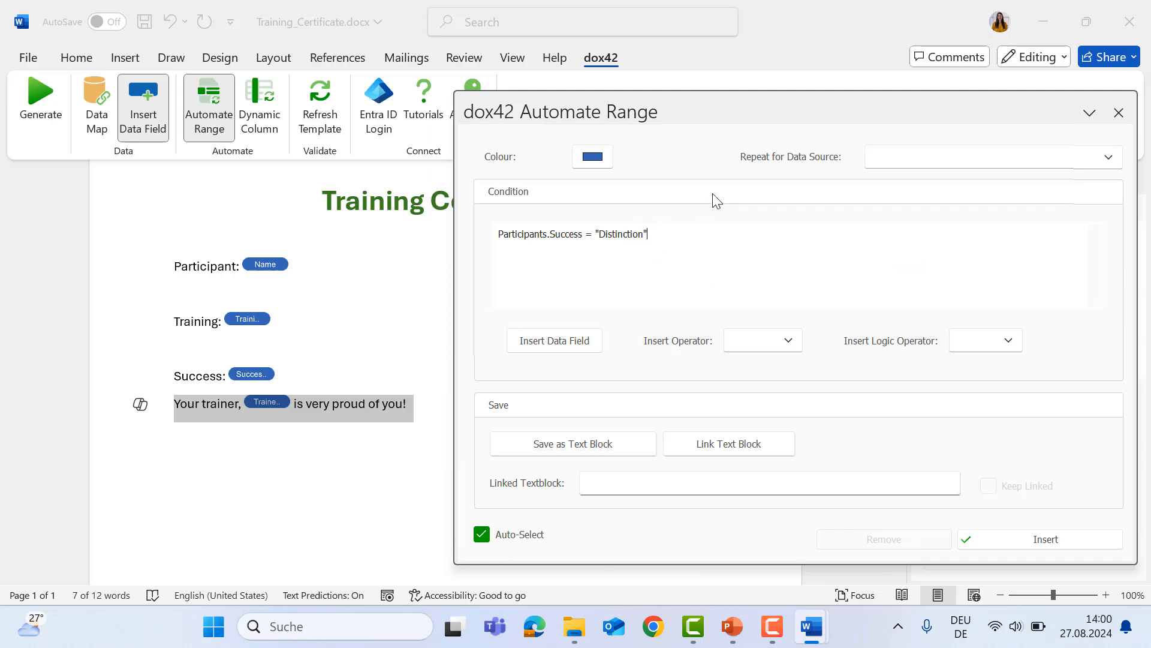
Set the automated range's colour to the lightest orange theme colour
{"action": "left_click", "coordinate": [598, 160]}
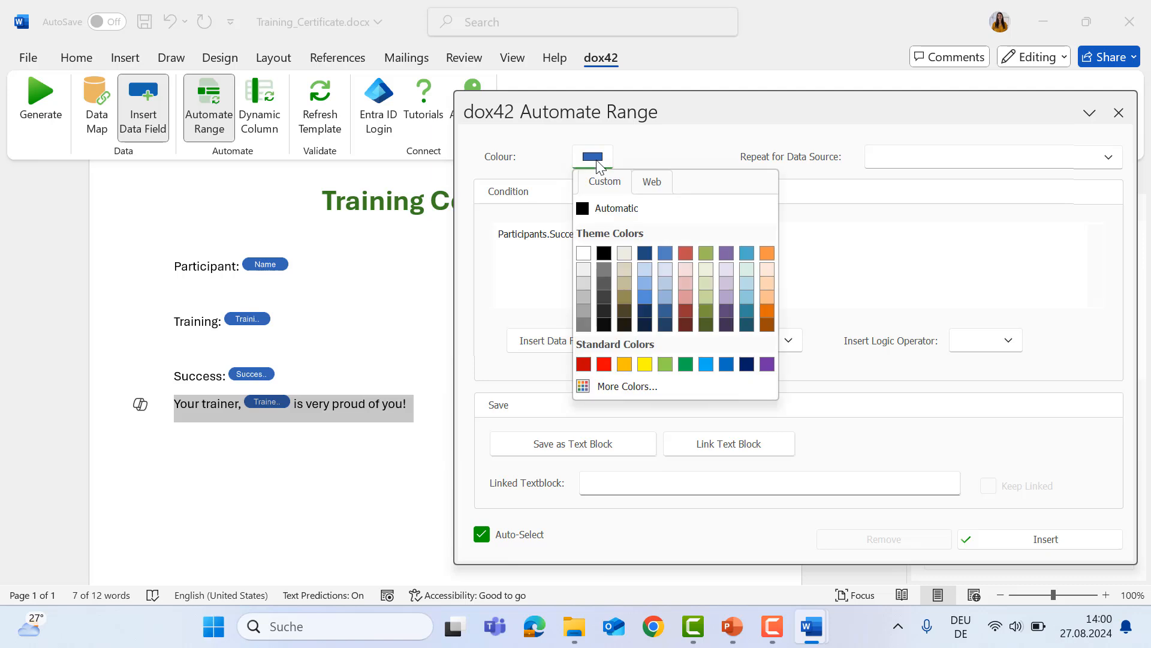
{"action": "left_click", "coordinate": [770, 268]}
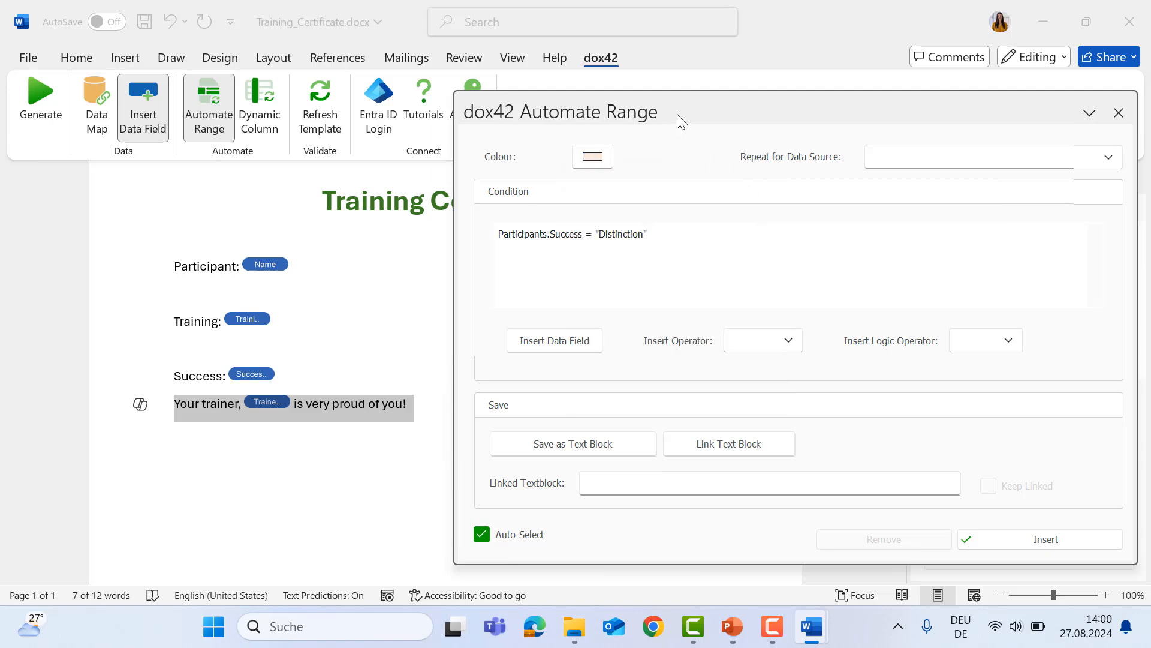
{"action": "left_click", "coordinate": [918, 327]}
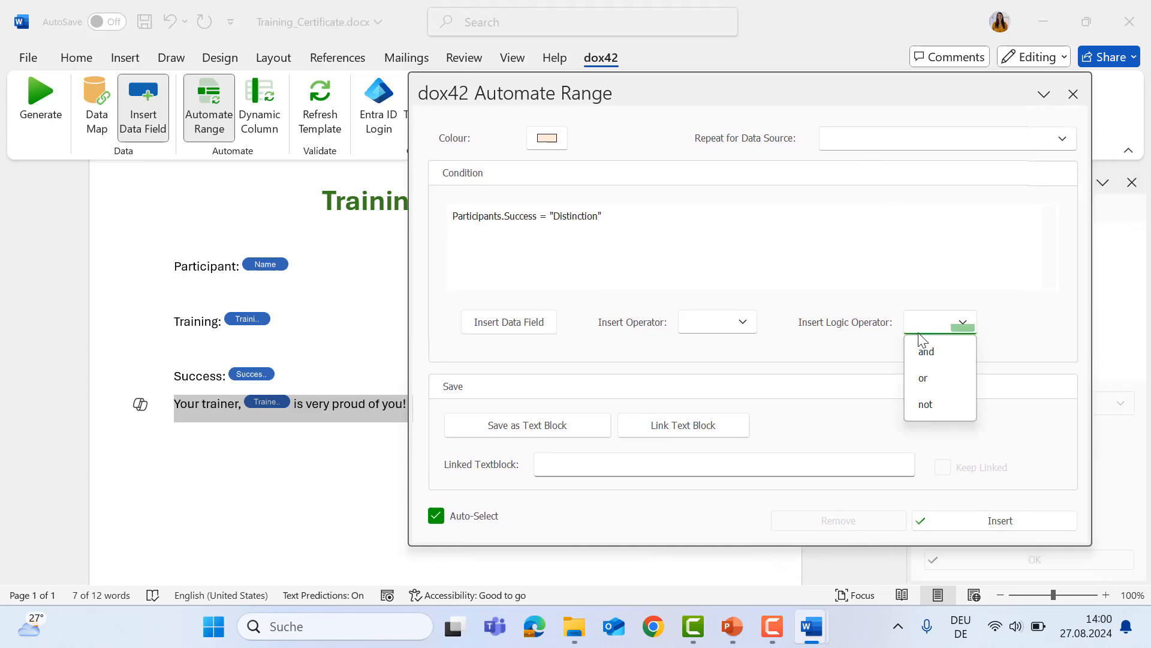
{"action": "left_click", "coordinate": [1000, 332]}
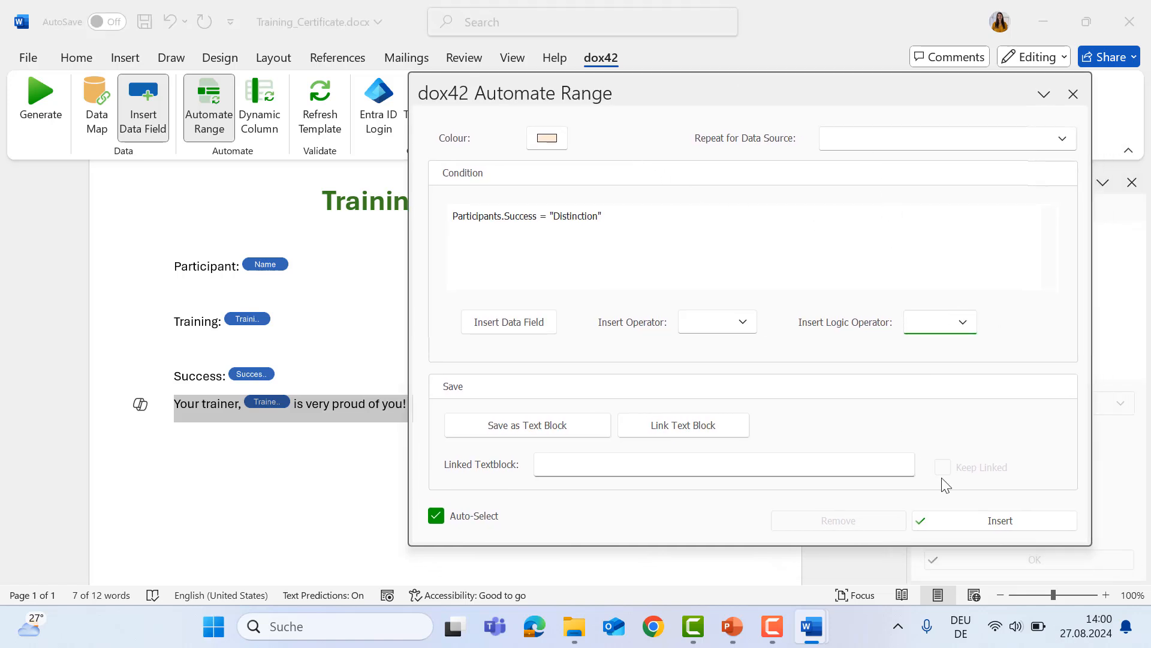
Insert the automated range around the trainer sentence and bring its end marker onto the same line as the sentence
{"action": "left_click", "coordinate": [943, 519]}
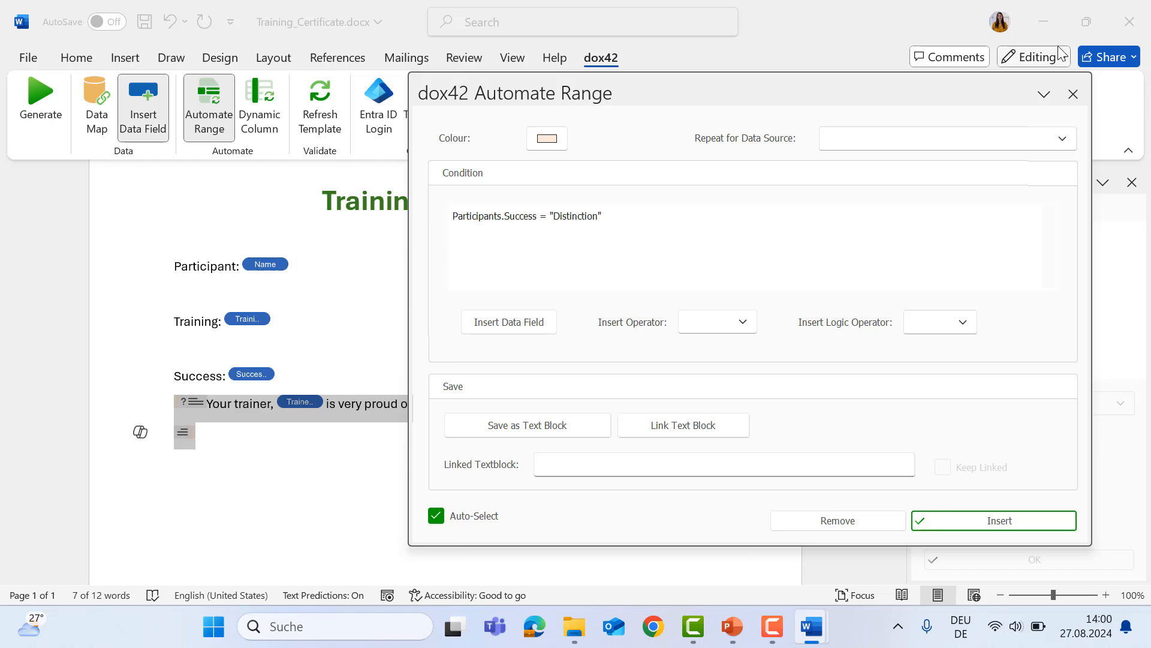
{"action": "left_click", "coordinate": [1072, 93]}
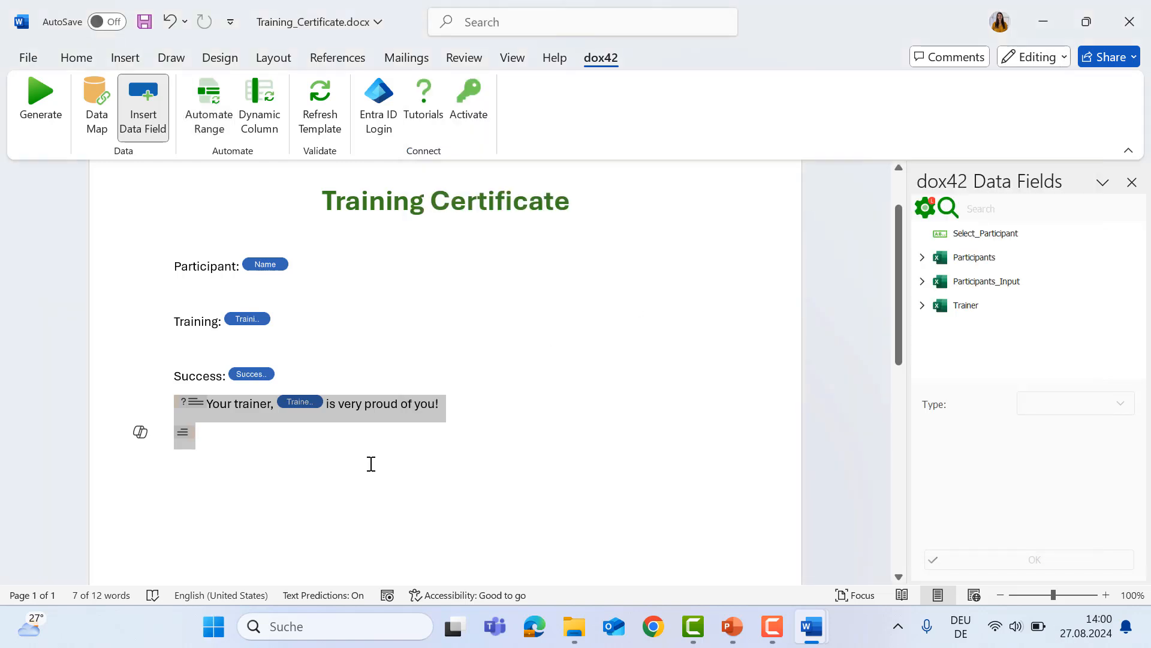
{"action": "left_click", "coordinate": [235, 435]}
{"action": "mouse_move", "coordinate": [179, 430]}
{"action": "left_mouse_down"}
{"action": "mouse_move", "coordinate": [438, 391]}
{"action": "mouse_move", "coordinate": [525, 404]}
{"action": "mouse_move", "coordinate": [511, 411]}
{"action": "left_mouse_up"}
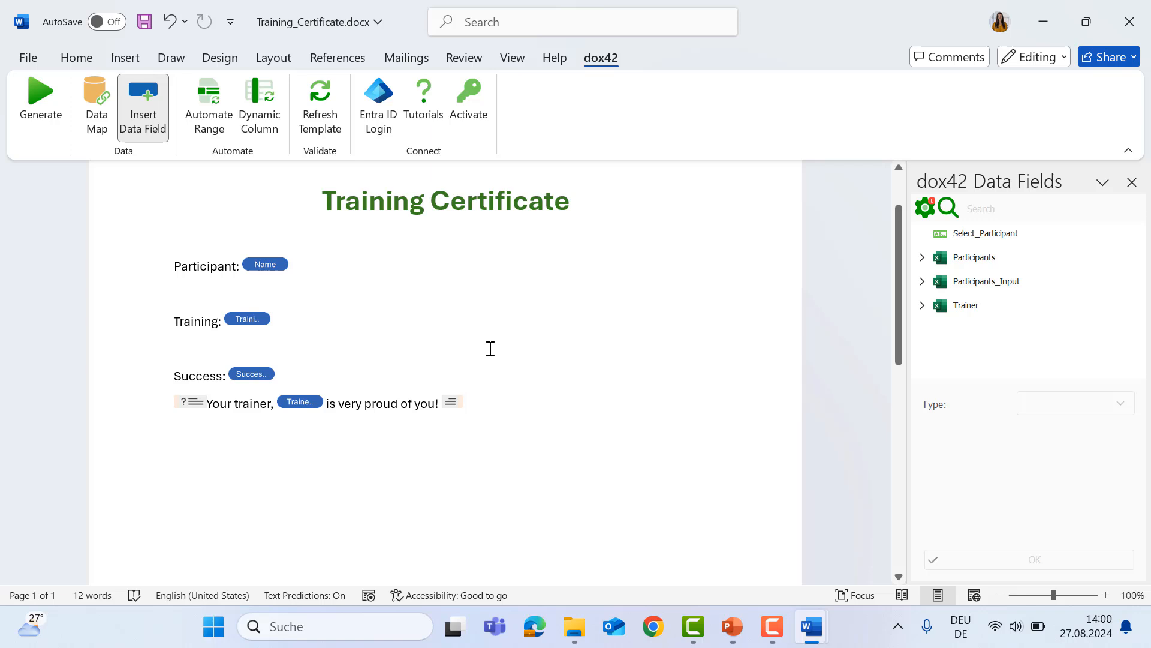
Generate a test certificate for the preselected participant, check the trainer sentence, and close the document without saving
{"action": "left_click", "coordinate": [34, 107]}
{"action": "left_click", "coordinate": [626, 374]}
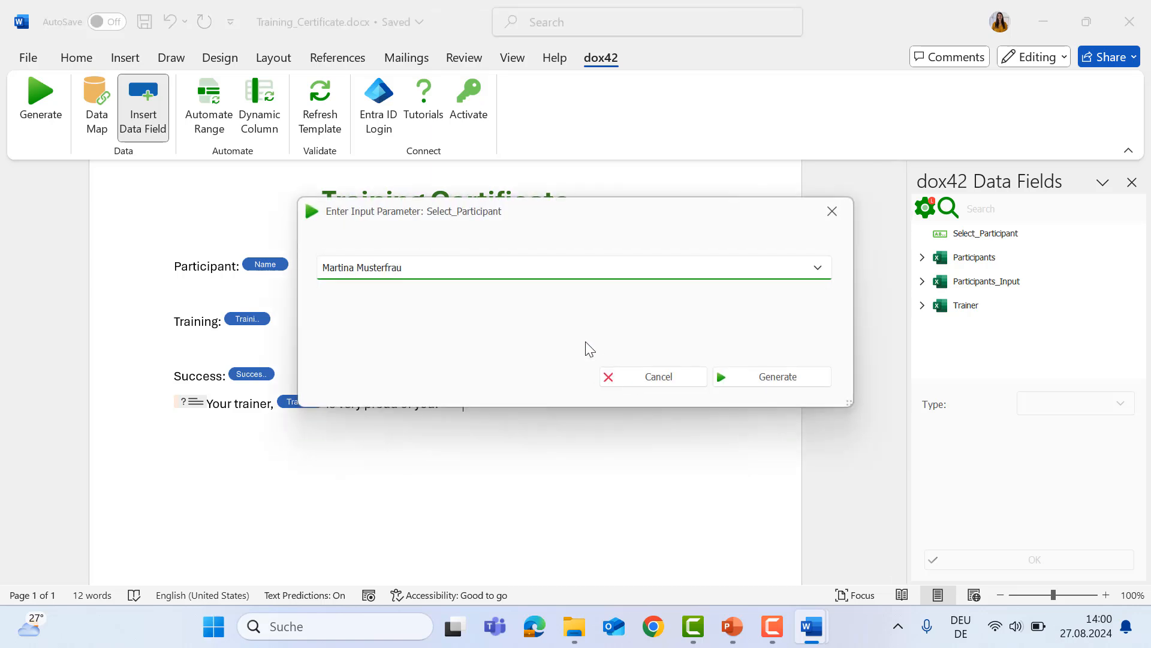
{"action": "left_click", "coordinate": [798, 384]}
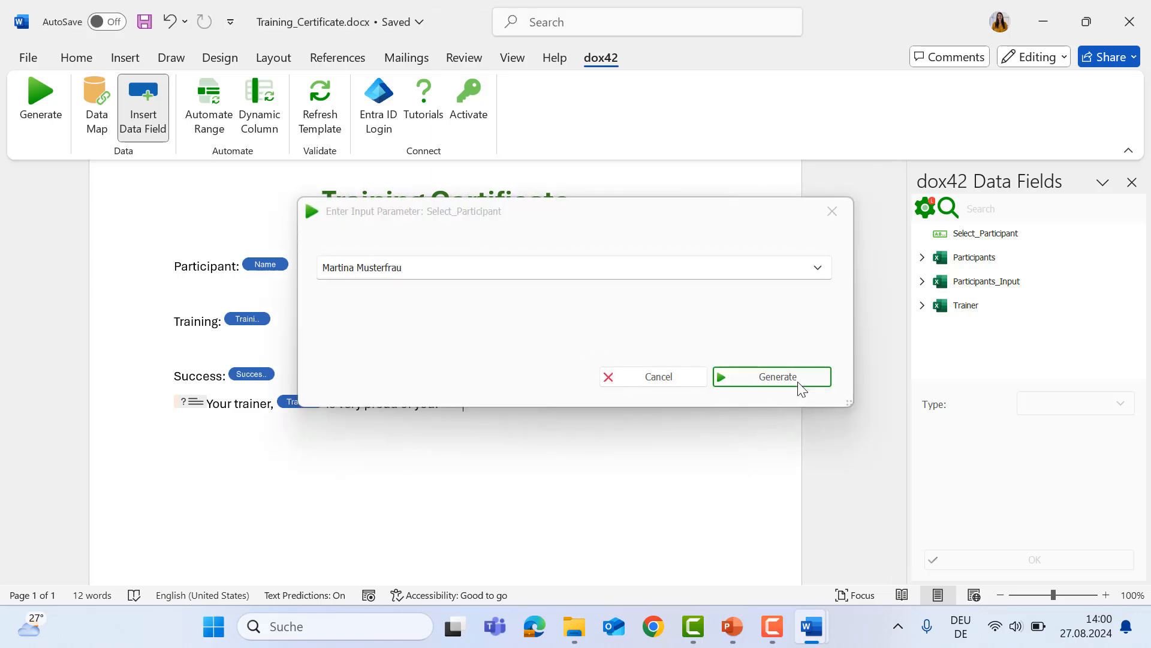
{"action": "scroll", "coordinate": [671, 407], "scroll_direction": "down", "scroll_amount": 2}
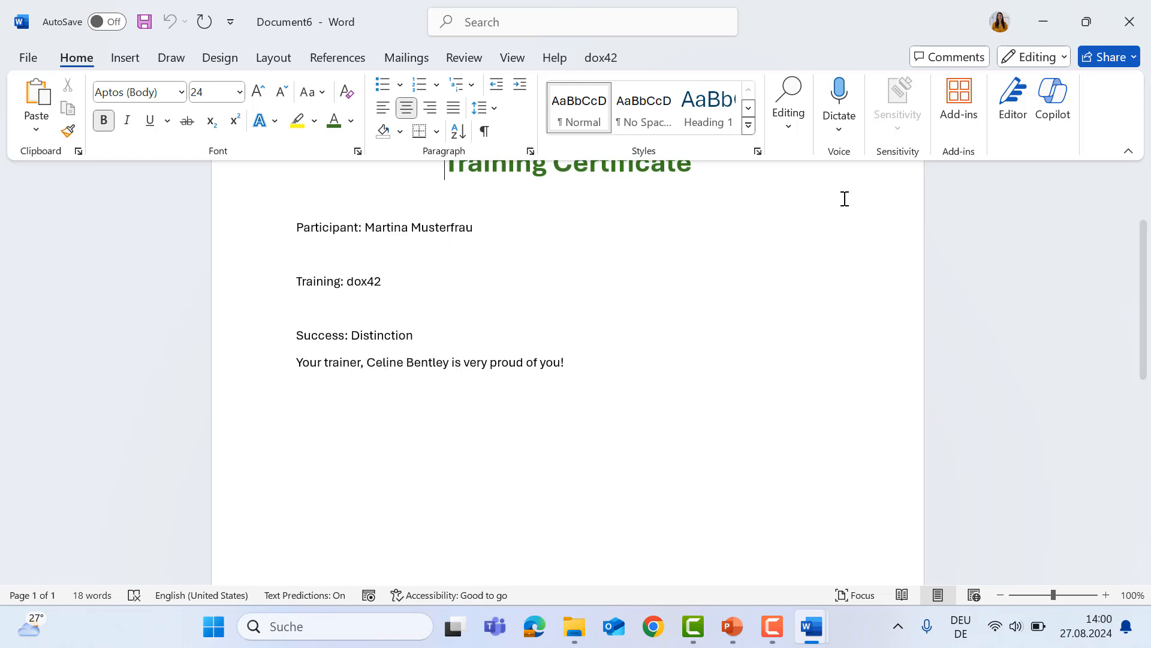
{"action": "left_click", "coordinate": [1139, 22]}
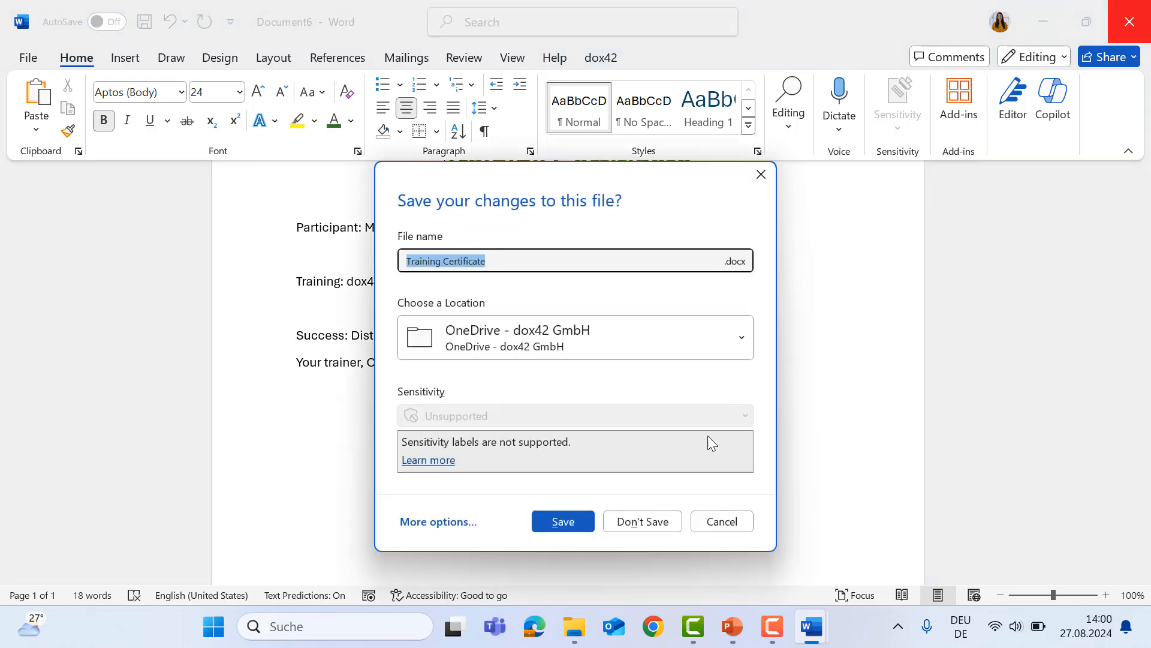
{"action": "left_click", "coordinate": [654, 516]}
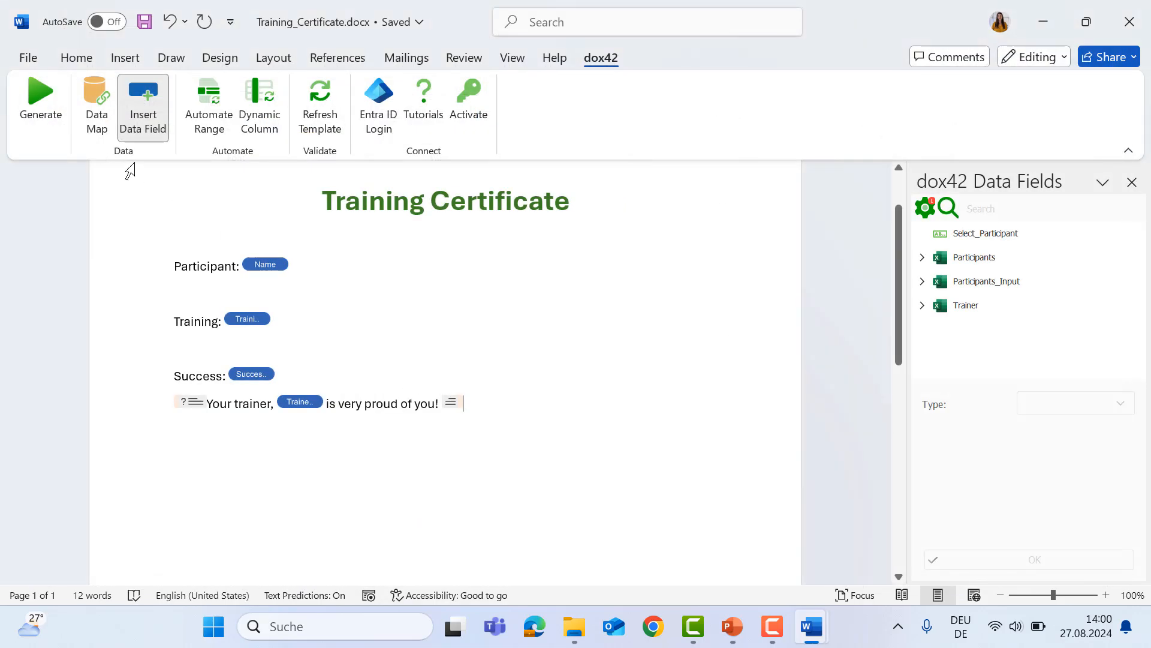
Generate a test certificate for the second participant in the list, check it for the trainer sentence, and close it without saving
{"action": "left_click", "coordinate": [54, 118]}
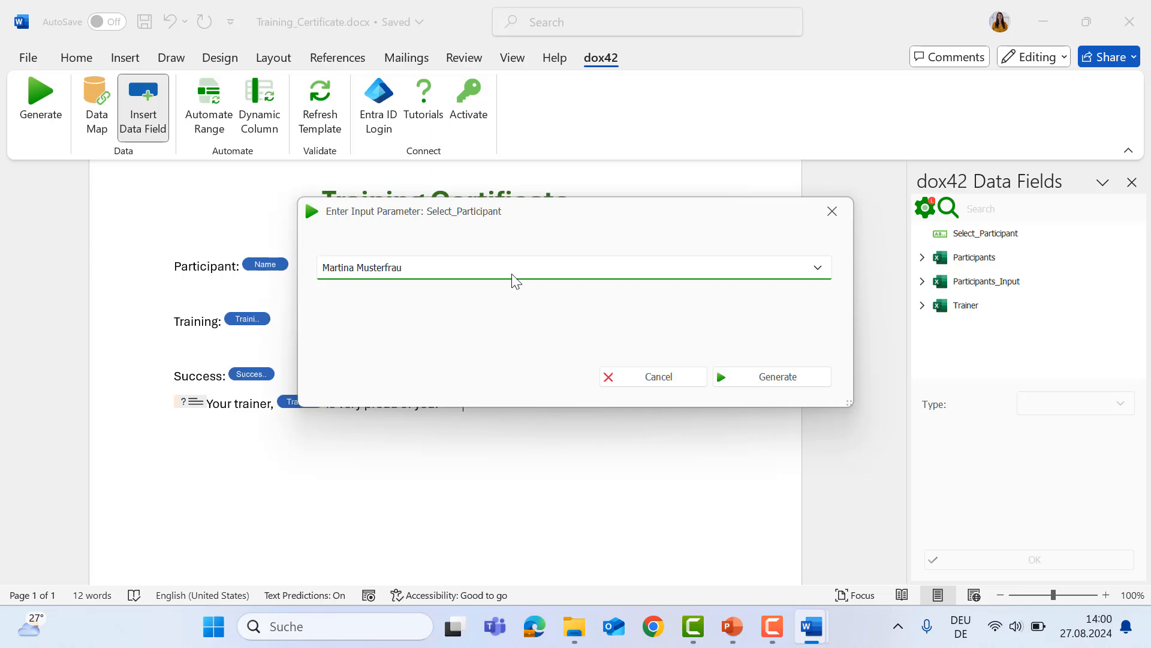
{"action": "left_click", "coordinate": [514, 277]}
{"action": "left_click", "coordinate": [457, 324]}
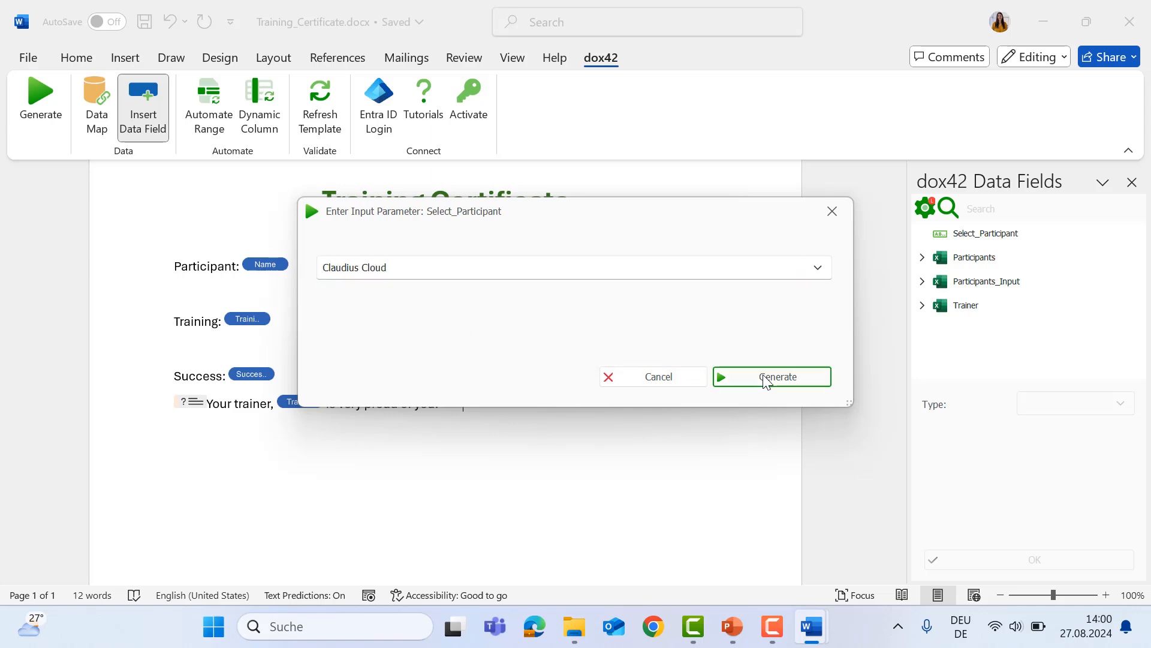
{"action": "left_click", "coordinate": [766, 377]}
{"action": "scroll", "coordinate": [543, 409], "scroll_direction": "down", "scroll_amount": 2}
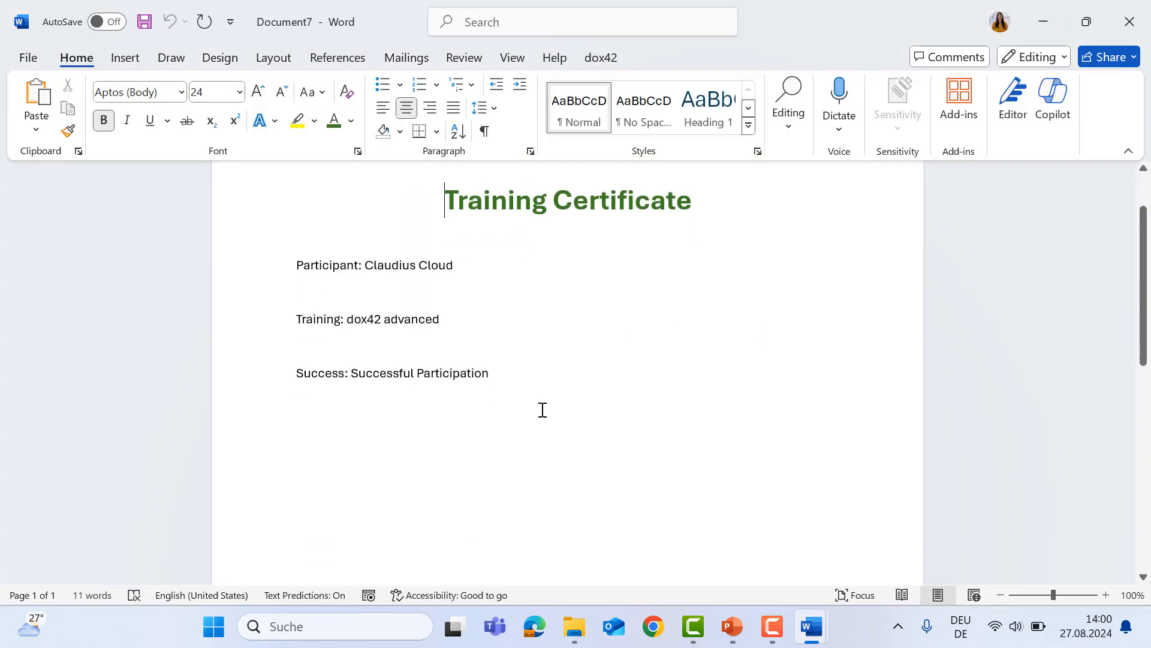
{"action": "scroll", "coordinate": [543, 409], "scroll_direction": "down", "scroll_amount": 5}
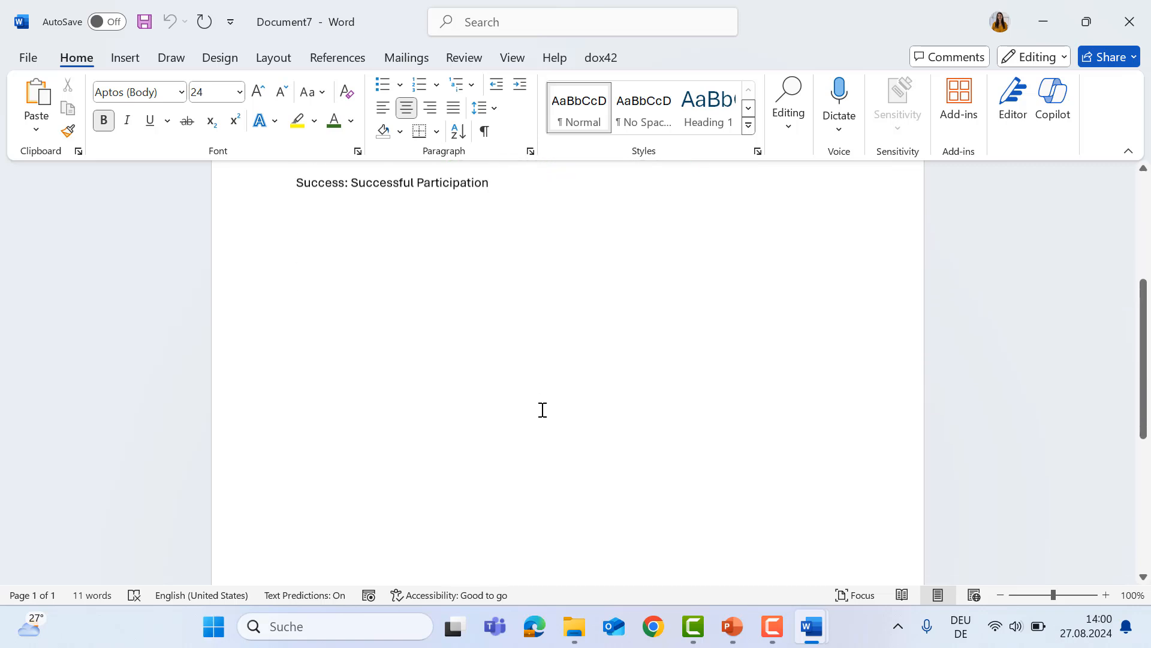
{"action": "scroll", "coordinate": [543, 410], "scroll_direction": "up", "scroll_amount": 3}
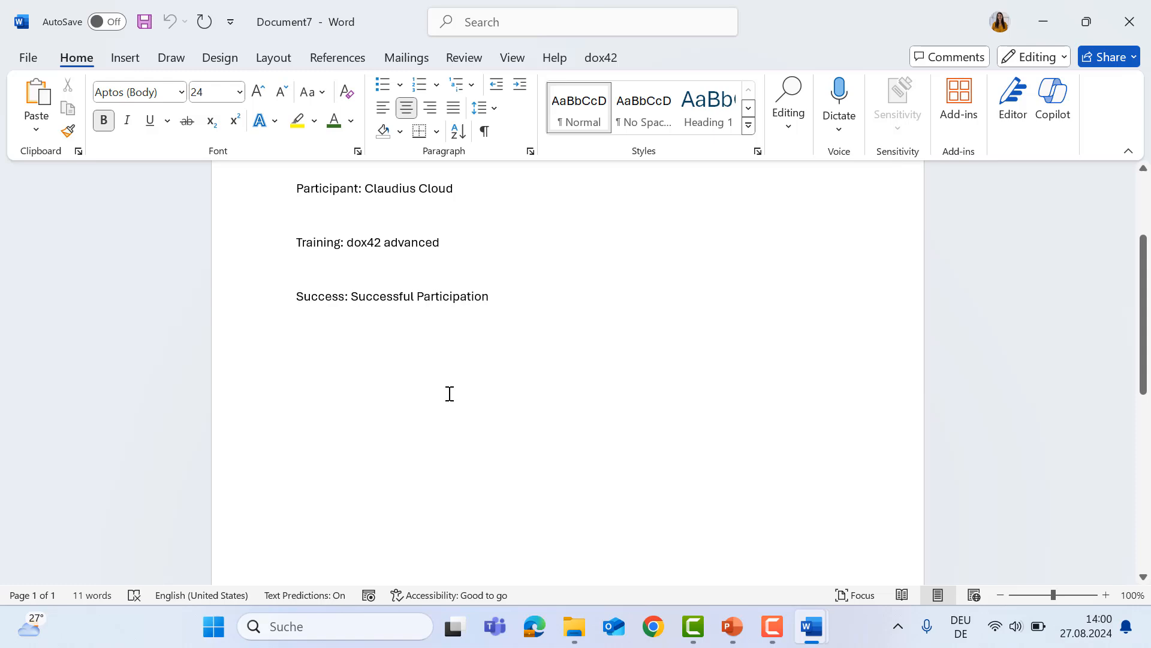
{"action": "left_click", "coordinate": [1145, 18]}
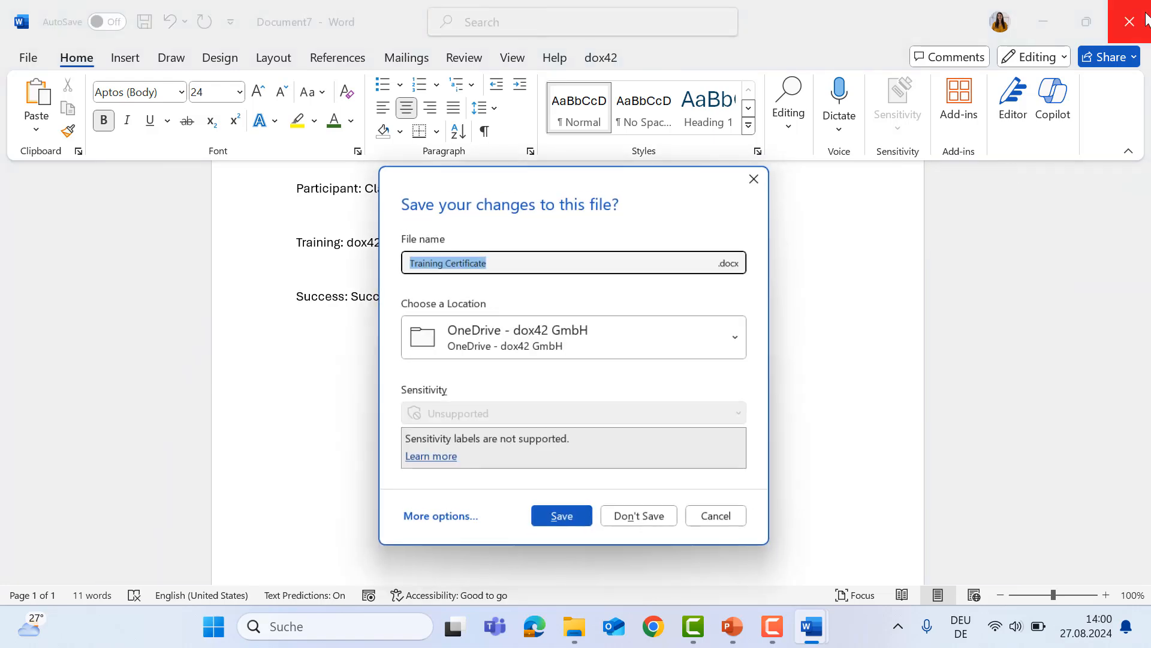
{"action": "left_click", "coordinate": [658, 520]}
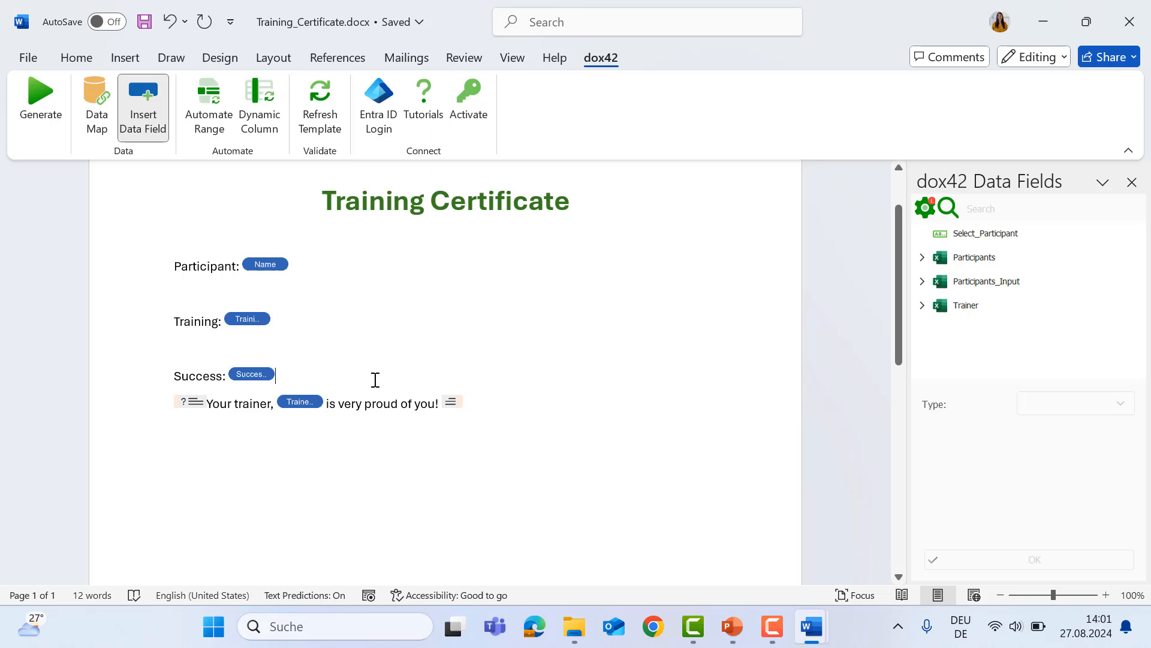
Add four blank lines between the Success line and the trainer sentence, and place the cursor on the first one
{"action": "key", "text": "Return"}
{"action": "key", "text": "Return"}
{"action": "key", "text": "Return"}
{"action": "key", "text": "Return"}
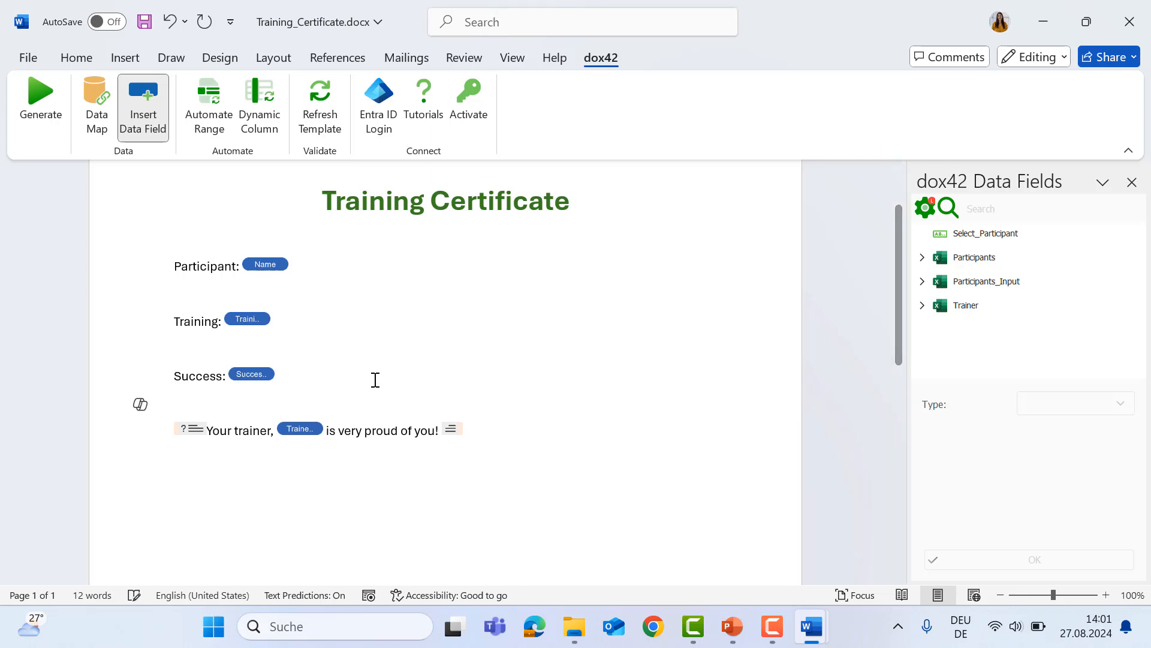
{"action": "left_click", "coordinate": [197, 411]}
Open Distinction.docx from the Textblock folder in File Explorer, review its content, and close it
{"action": "mouse_move", "coordinate": [583, 640]}
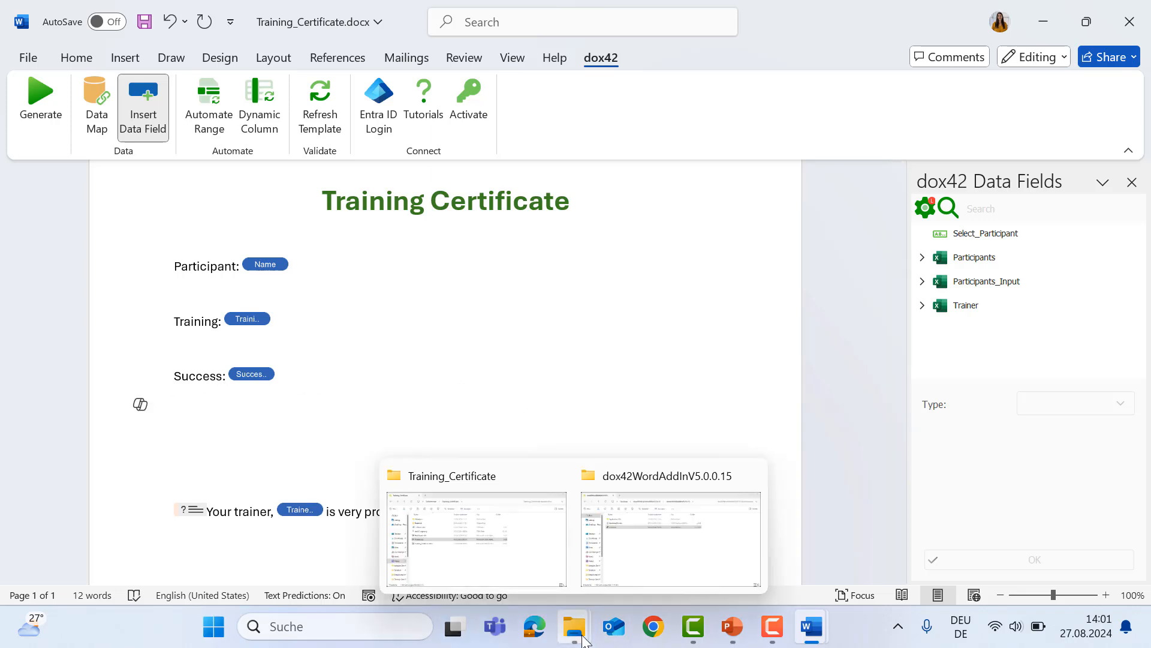
{"action": "mouse_move", "coordinate": [533, 567]}
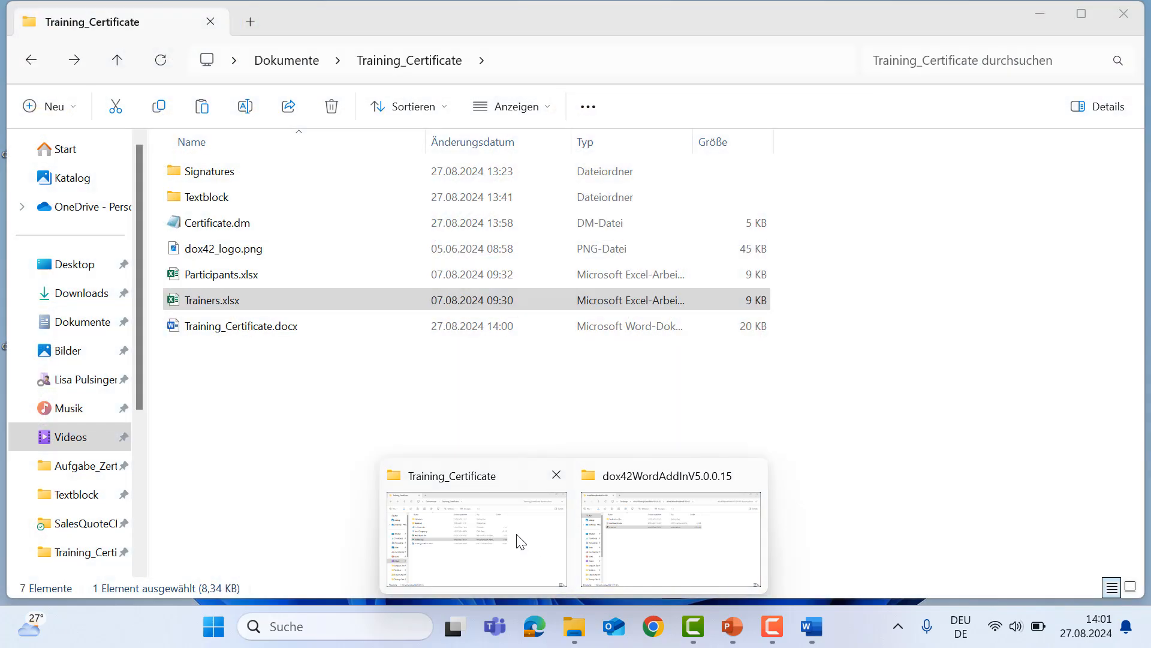
{"action": "left_click", "coordinate": [516, 543]}
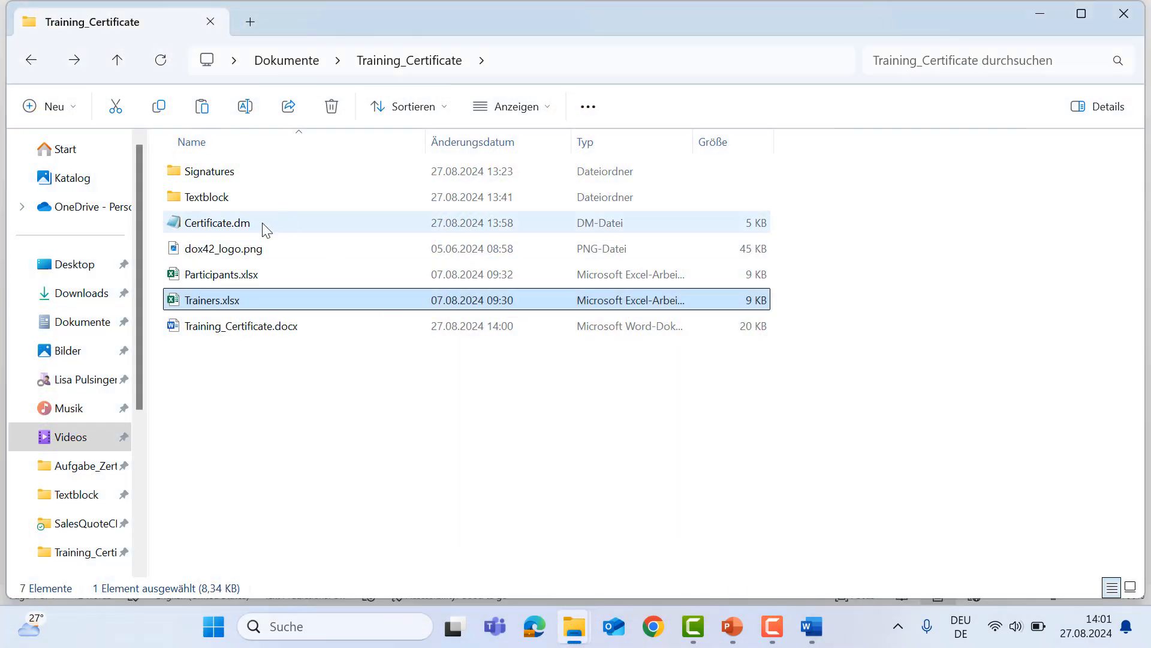
{"action": "double_click", "coordinate": [246, 198]}
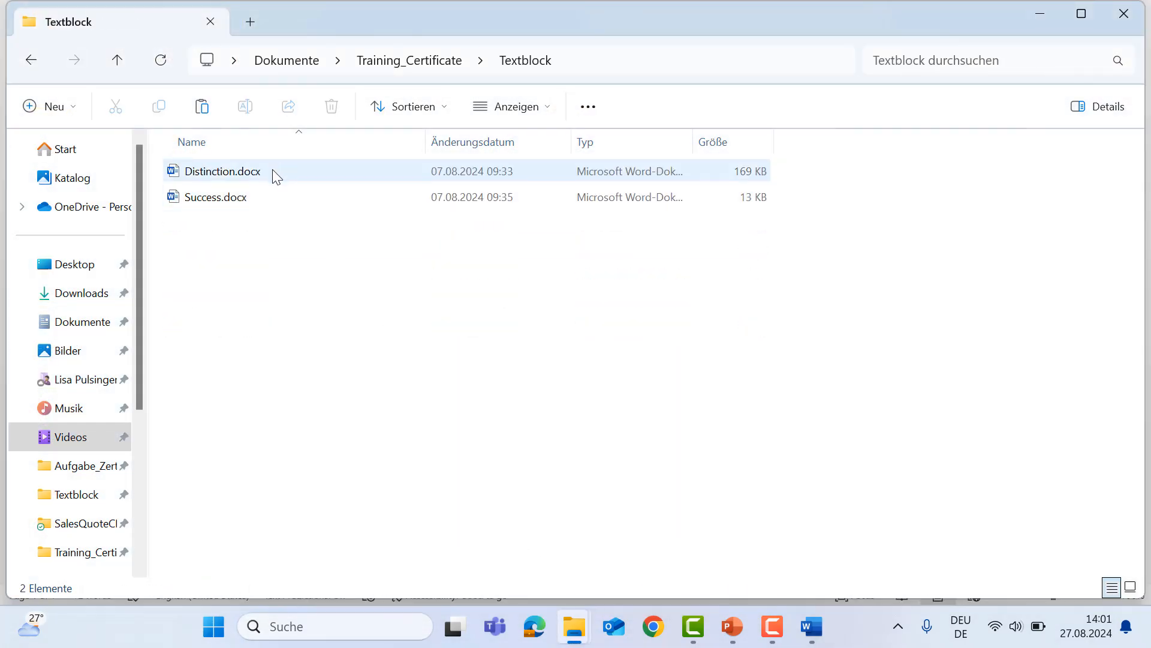
{"action": "double_click", "coordinate": [273, 174]}
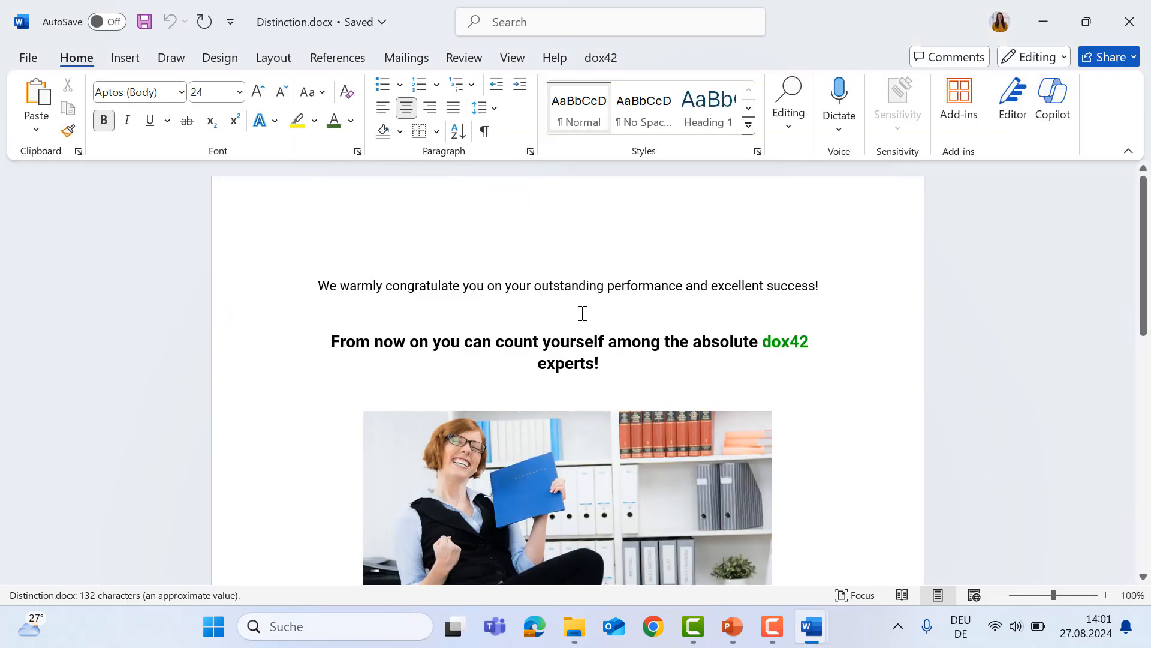
{"action": "scroll", "coordinate": [581, 312], "scroll_direction": "down", "scroll_amount": 3}
{"action": "scroll", "coordinate": [580, 313], "scroll_direction": "up", "scroll_amount": 3}
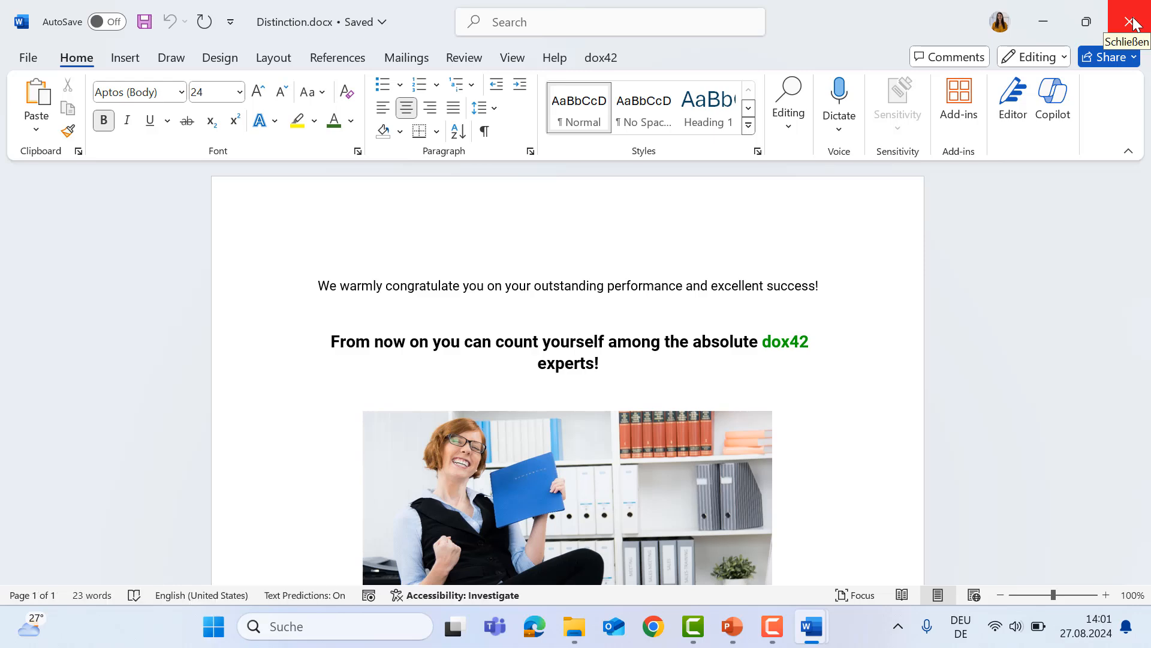
{"action": "left_click", "coordinate": [1133, 23]}
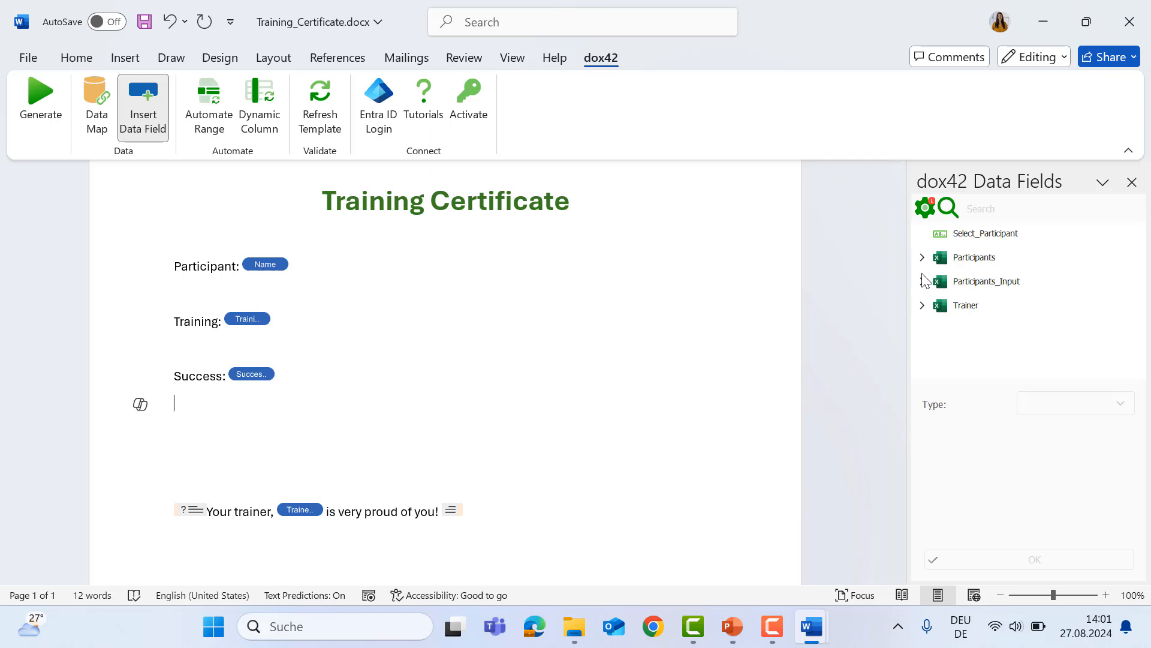
Insert the Message data field from Participants on the blank line below the Success line
{"action": "left_click", "coordinate": [922, 257]}
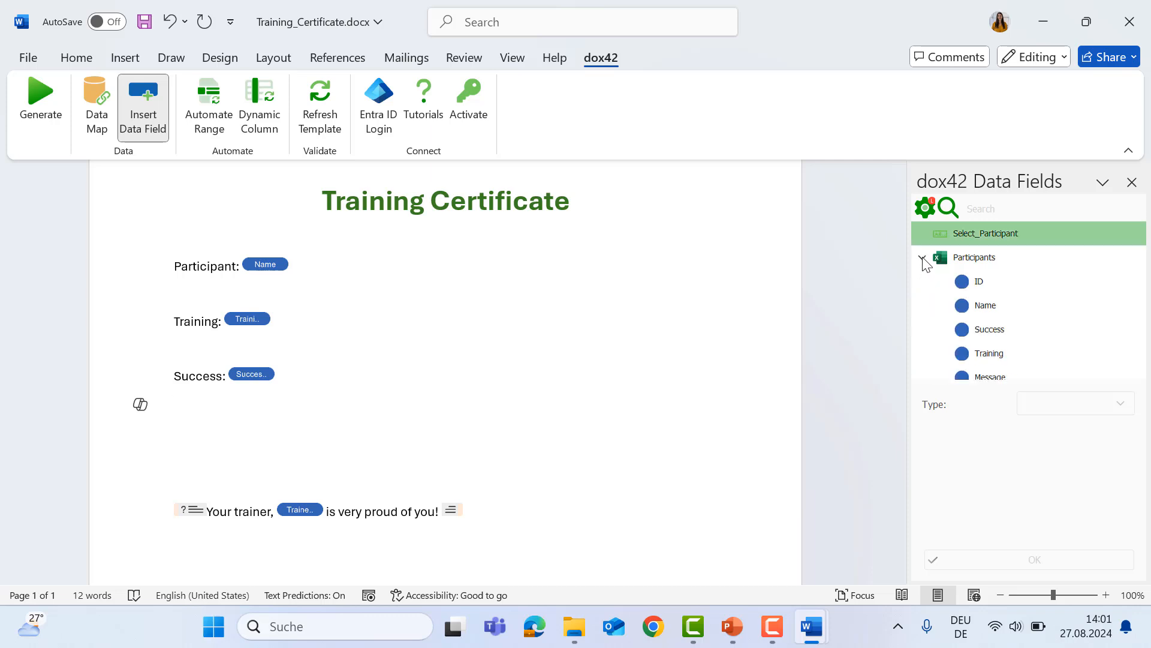
{"action": "scroll", "coordinate": [1007, 301], "scroll_direction": "down", "scroll_amount": 2}
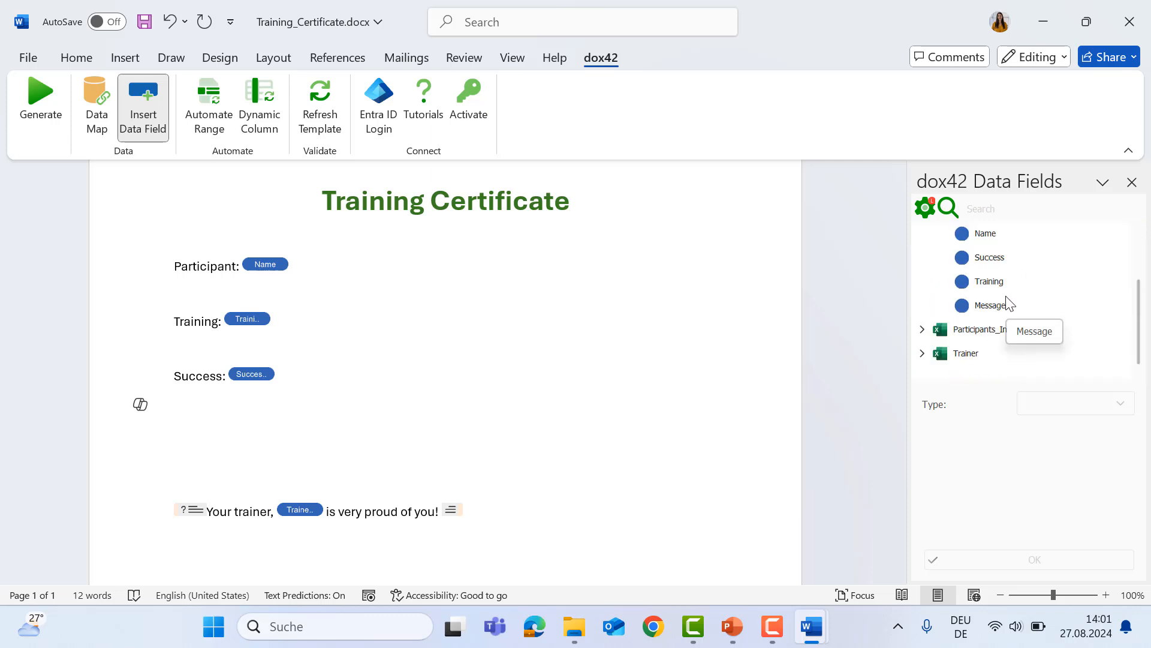
{"action": "left_click", "coordinate": [988, 307]}
{"action": "double_click", "coordinate": [986, 307]}
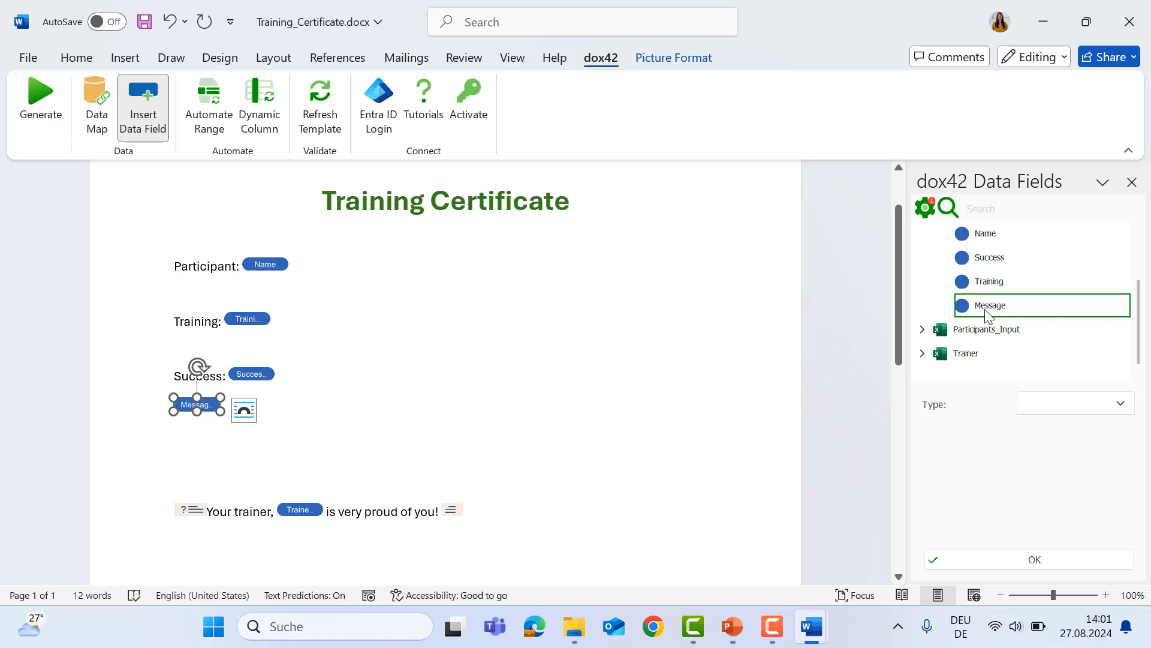
Set the Message data field's type to WordDoc
{"action": "left_click", "coordinate": [1093, 405]}
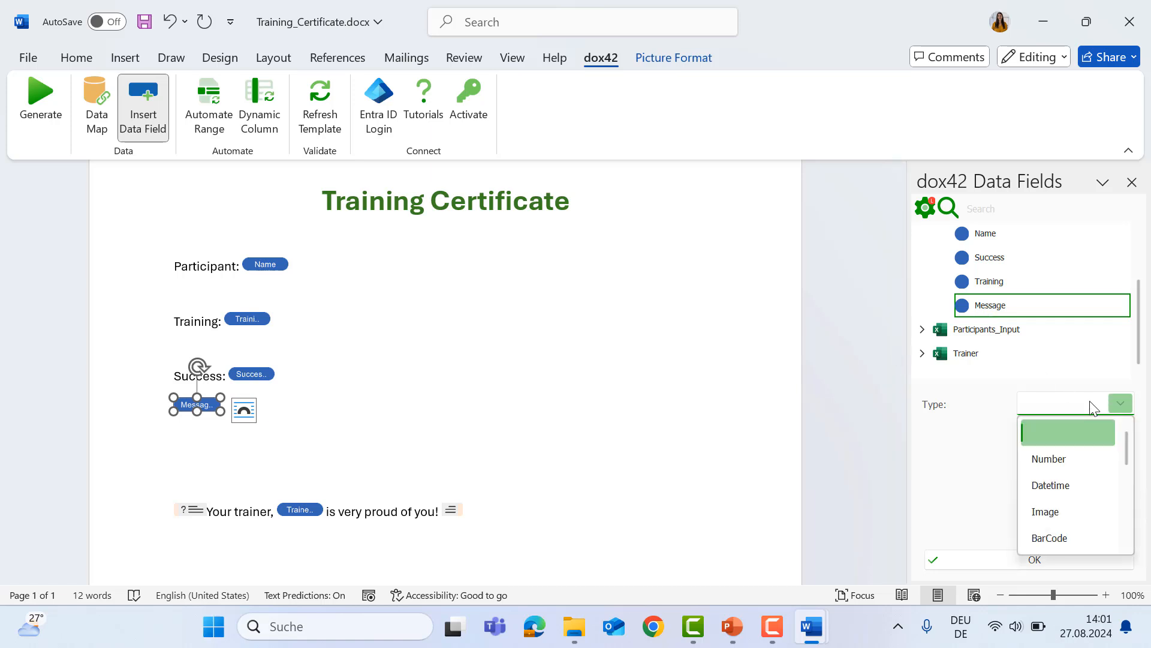
{"action": "scroll", "coordinate": [1058, 509], "scroll_direction": "down", "scroll_amount": 3}
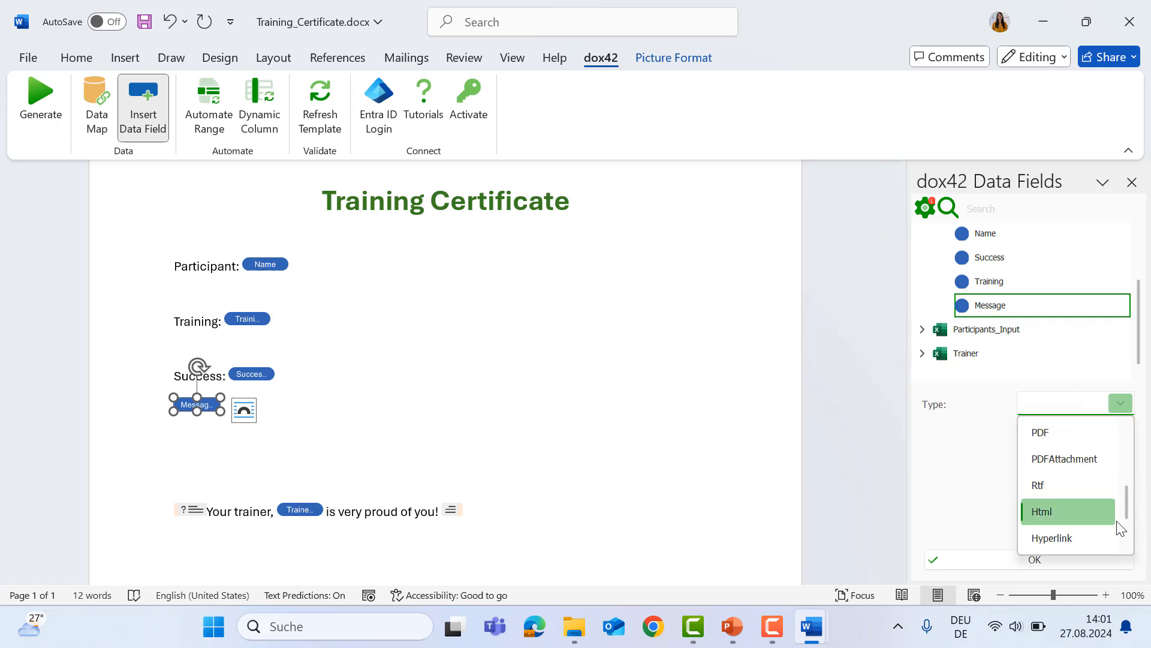
{"action": "scroll", "coordinate": [1125, 537], "scroll_direction": "down", "scroll_amount": 1}
{"action": "left_click_drag", "start_coordinate": [1125, 532], "coordinate": [1124, 487]}
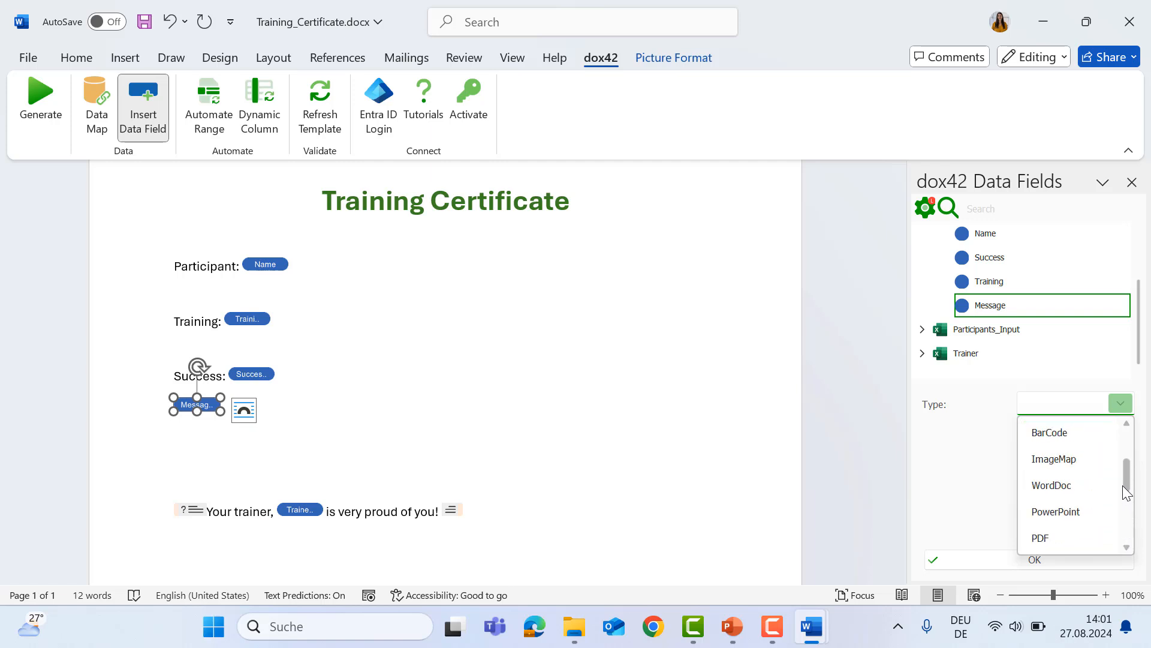
{"action": "left_click", "coordinate": [1085, 483]}
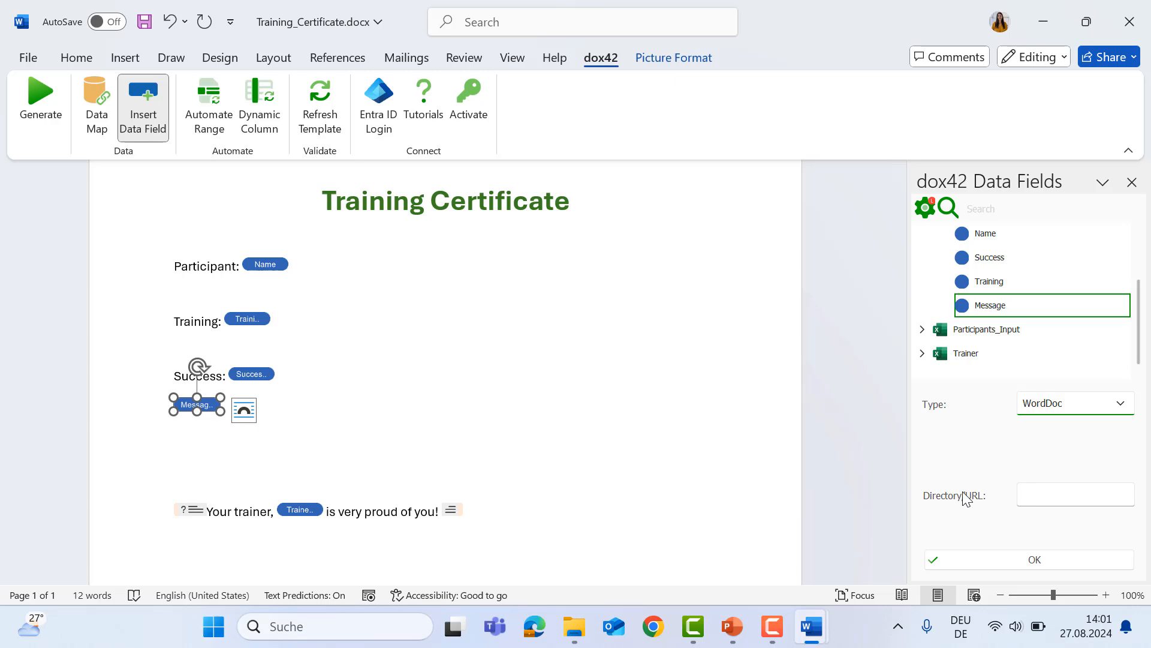
Open Participants.xlsx from the Training_Certificate folder, examine the text block paths in the Message column, and close the workbook
{"action": "mouse_move", "coordinate": [574, 626]}
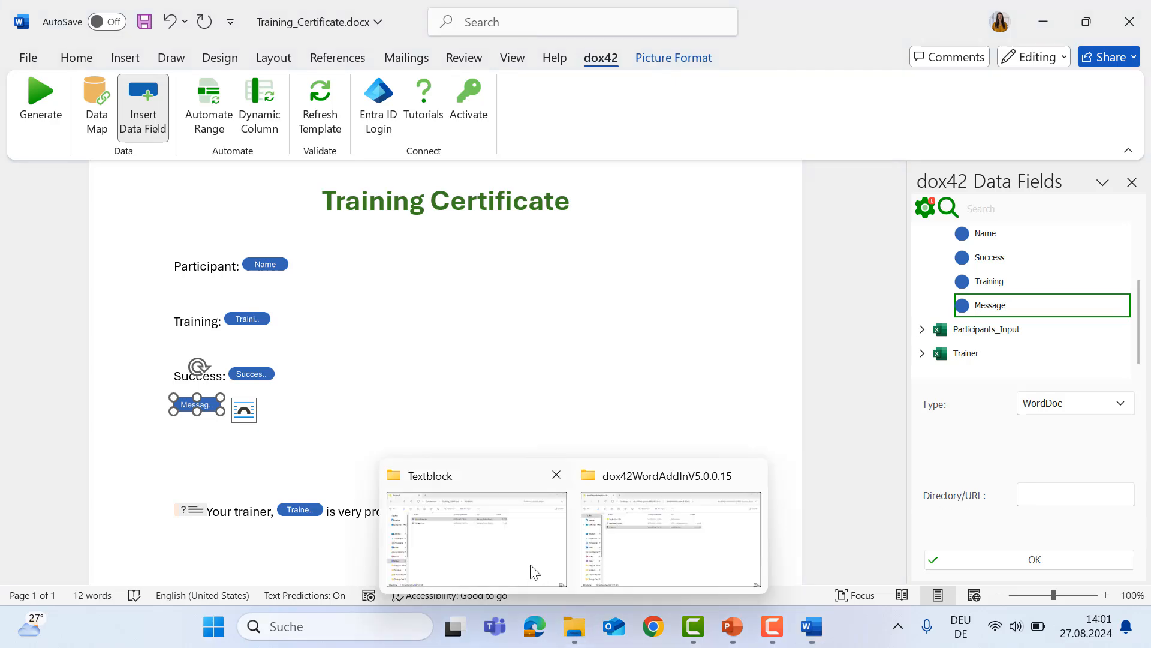
{"action": "left_click", "coordinate": [532, 571]}
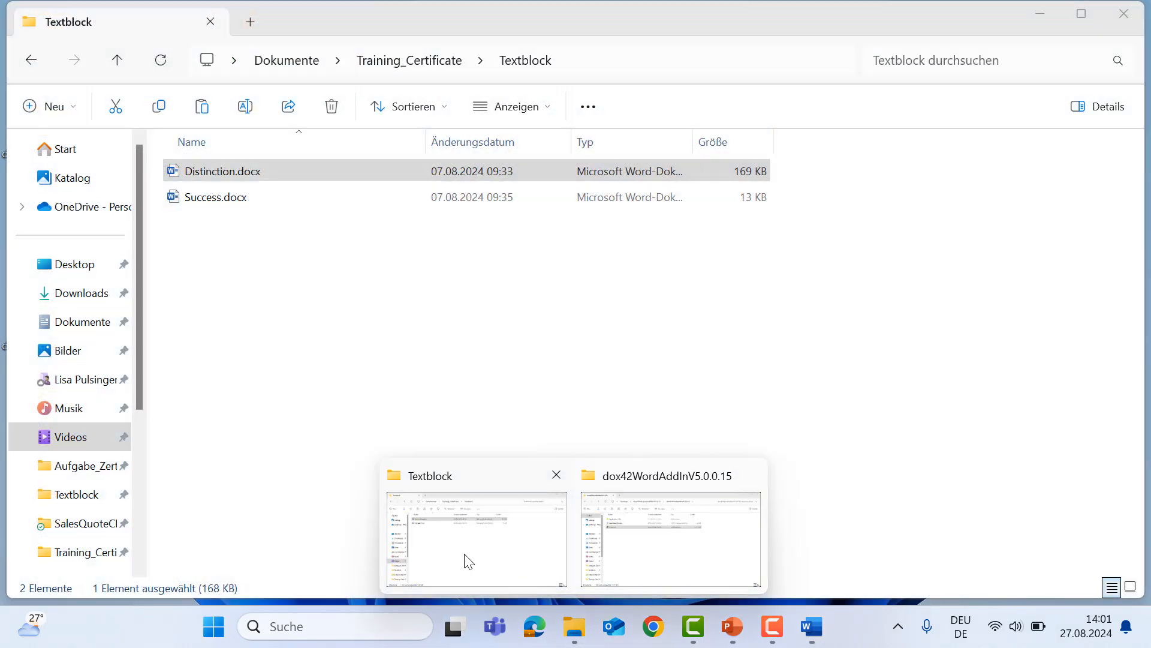
{"action": "left_click", "coordinate": [466, 561]}
{"action": "left_click", "coordinate": [45, 67]}
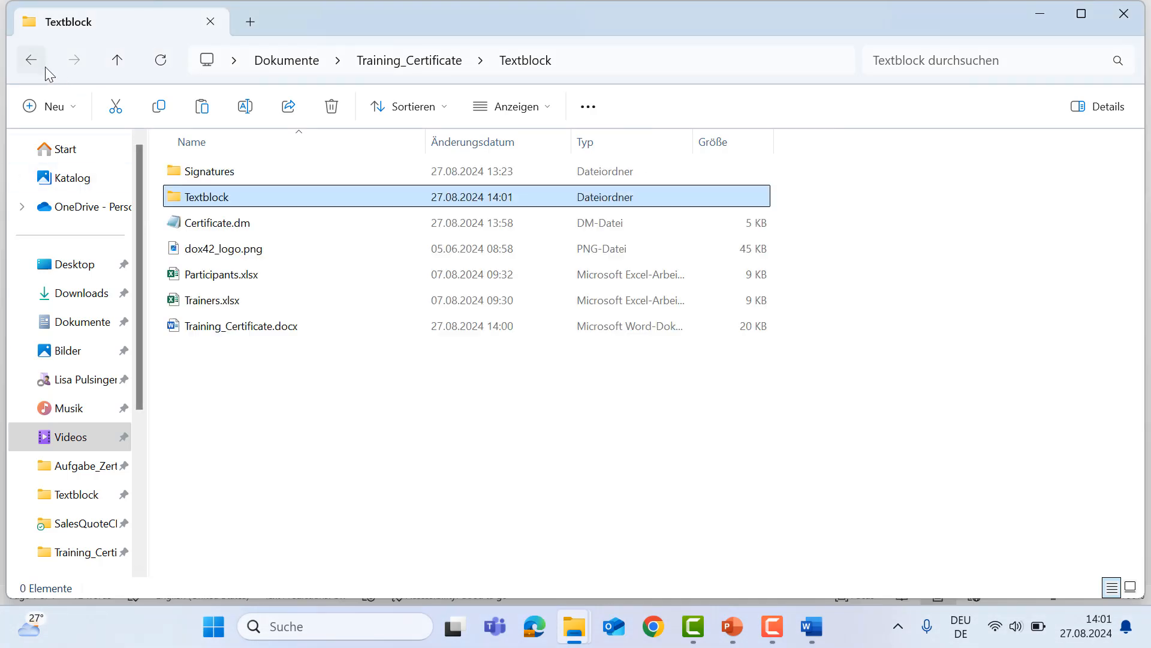
{"action": "left_click", "coordinate": [208, 274]}
{"action": "double_click", "coordinate": [209, 274]}
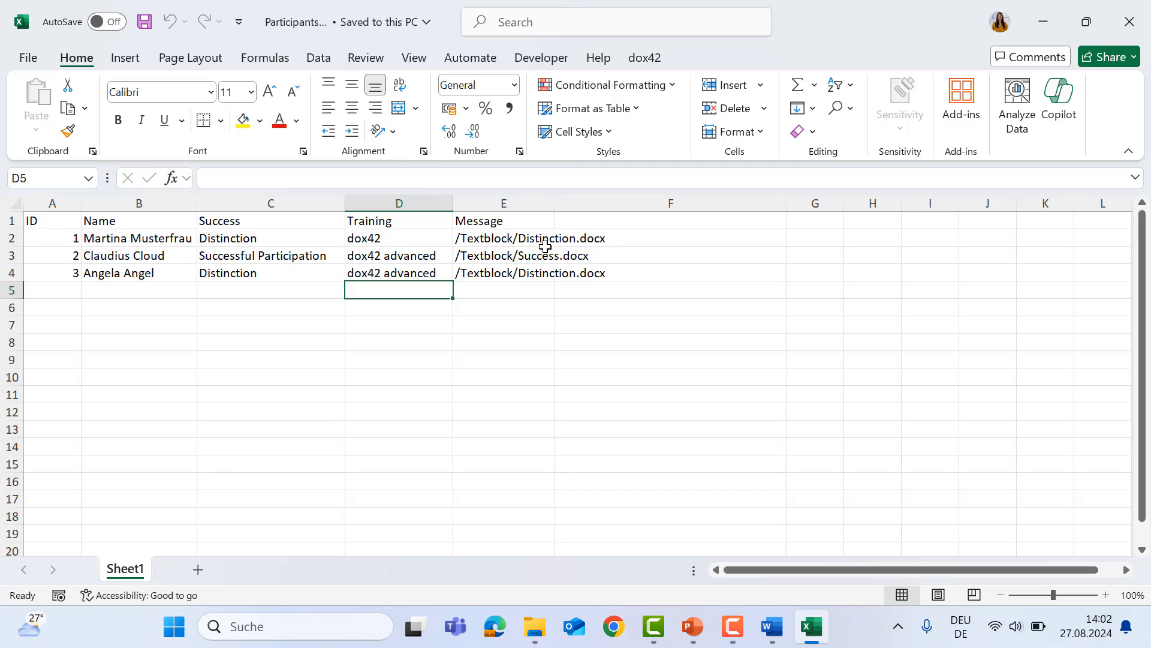
{"action": "left_click", "coordinate": [1144, 18]}
Return to Training_Certificate.docx in Word and set the Message field's directory to <%Docpath%>
{"action": "mouse_move", "coordinate": [825, 639]}
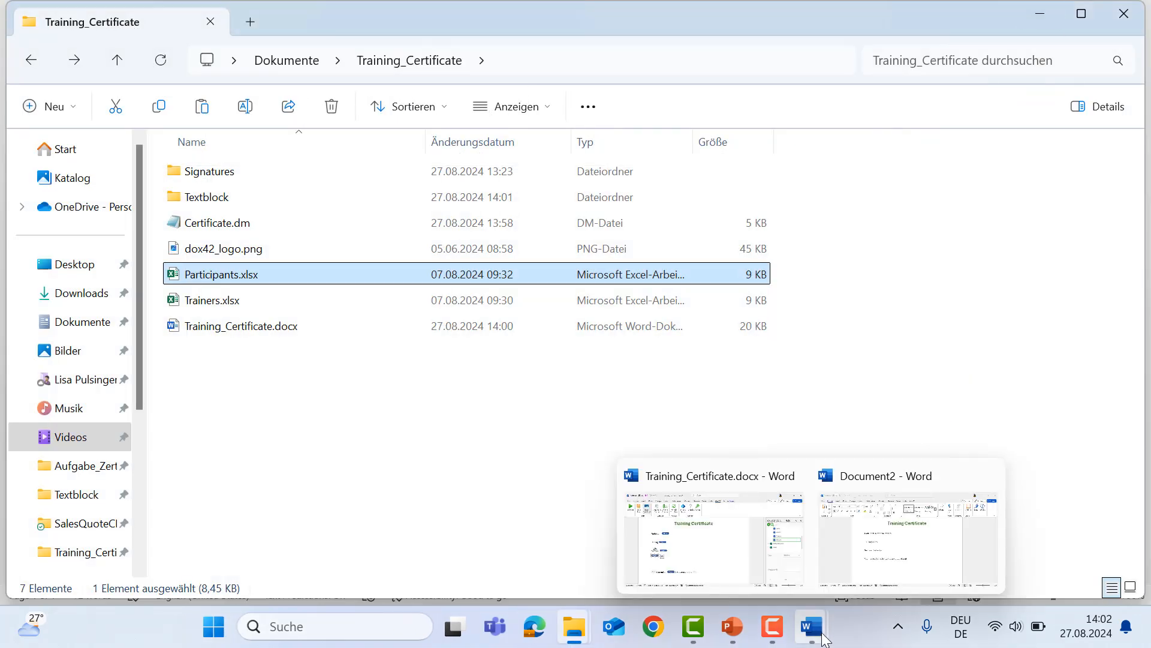
{"action": "left_click", "coordinate": [724, 527]}
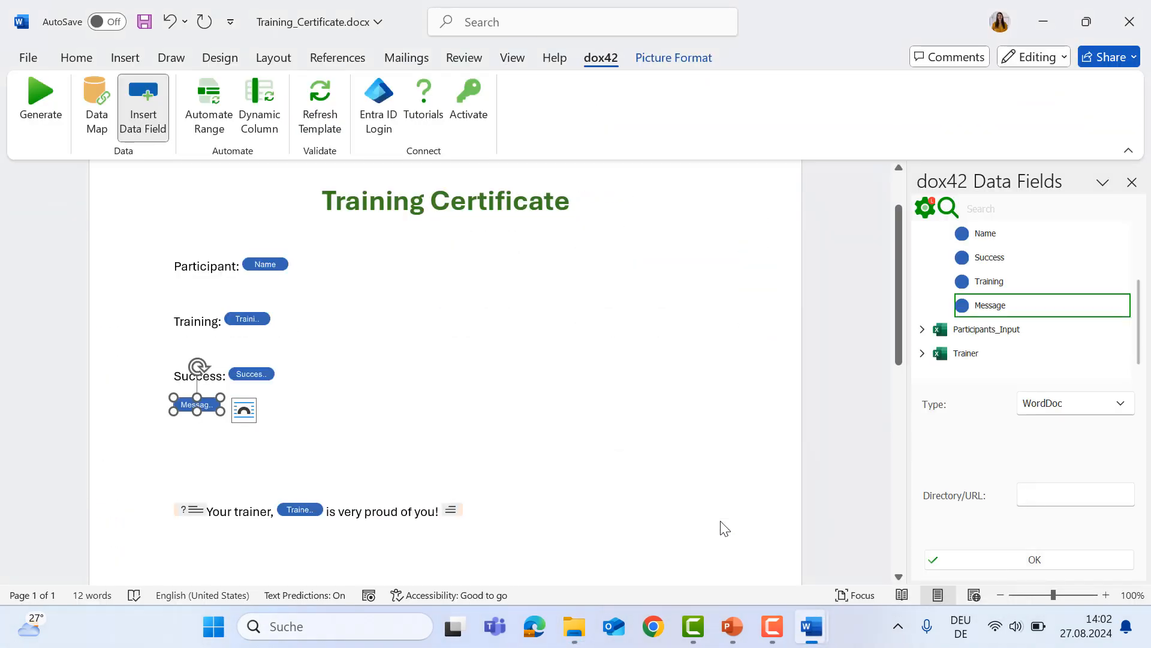
{"action": "left_click", "coordinate": [1041, 498]}
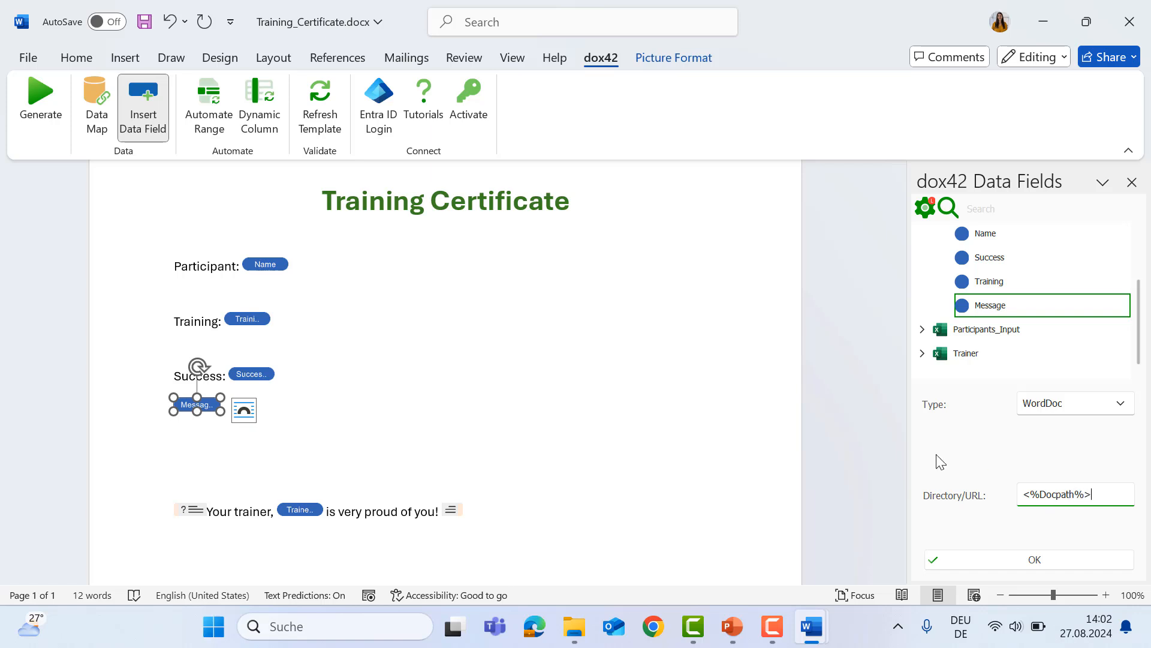
{"action": "left_click", "coordinate": [1024, 566]}
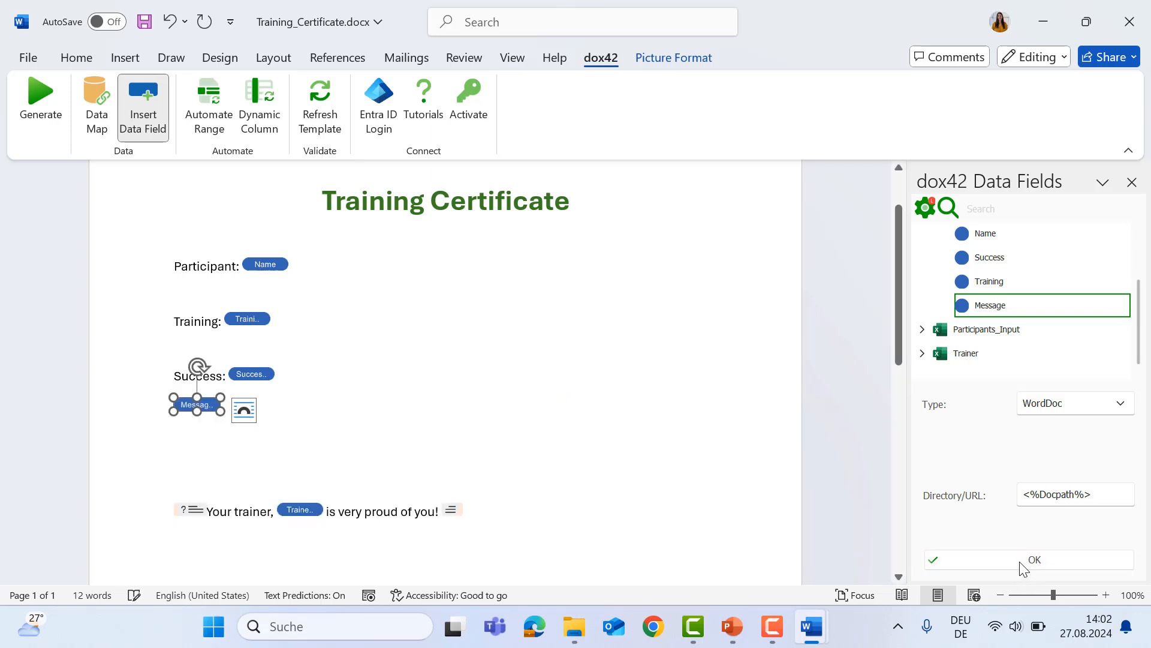
Generate a test certificate for the preselected participant and check the inserted text block and the trainer sentence
{"action": "left_click", "coordinate": [39, 106]}
{"action": "left_click", "coordinate": [609, 369]}
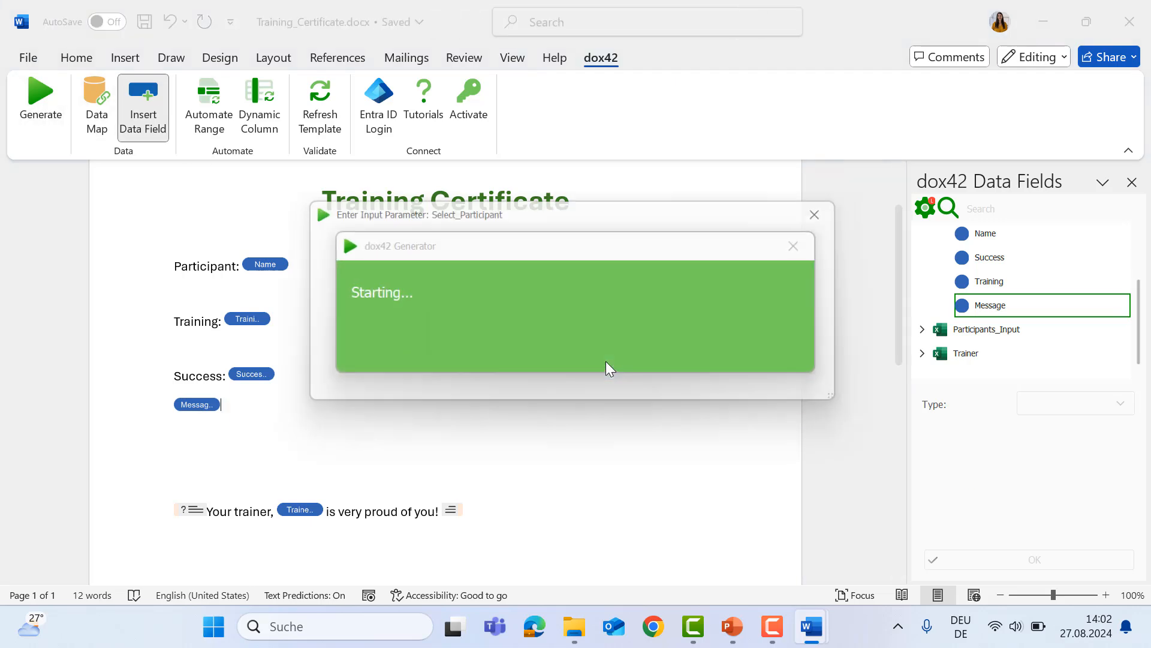
{"action": "left_click", "coordinate": [751, 384]}
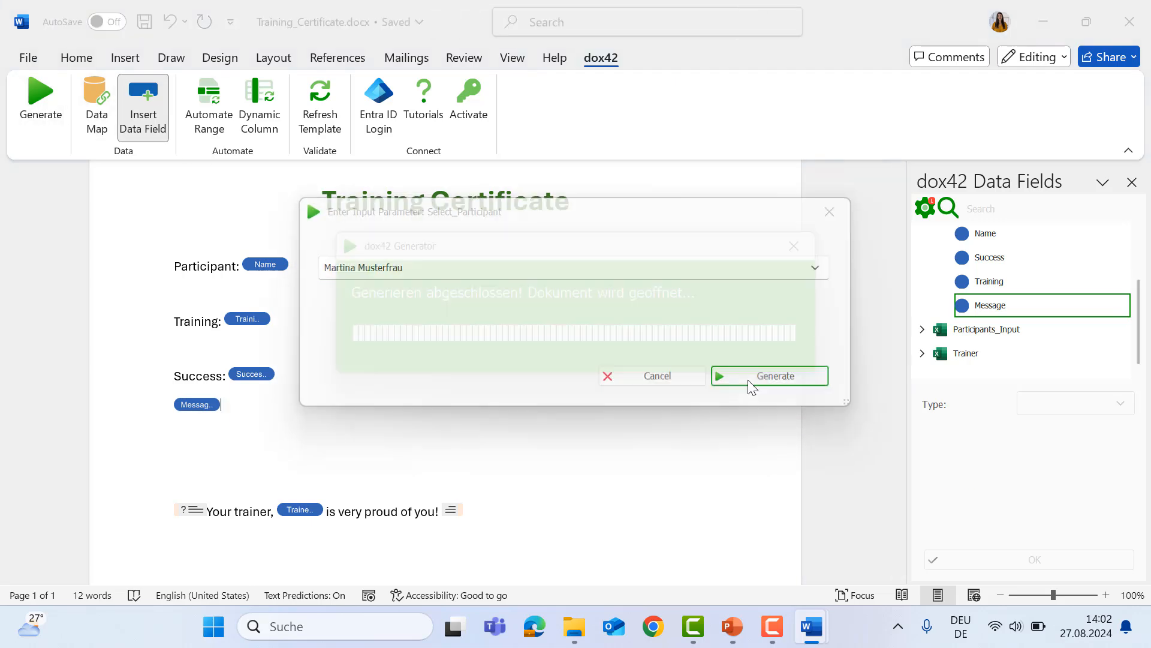
{"action": "scroll", "coordinate": [750, 380], "scroll_direction": "down", "scroll_amount": 2}
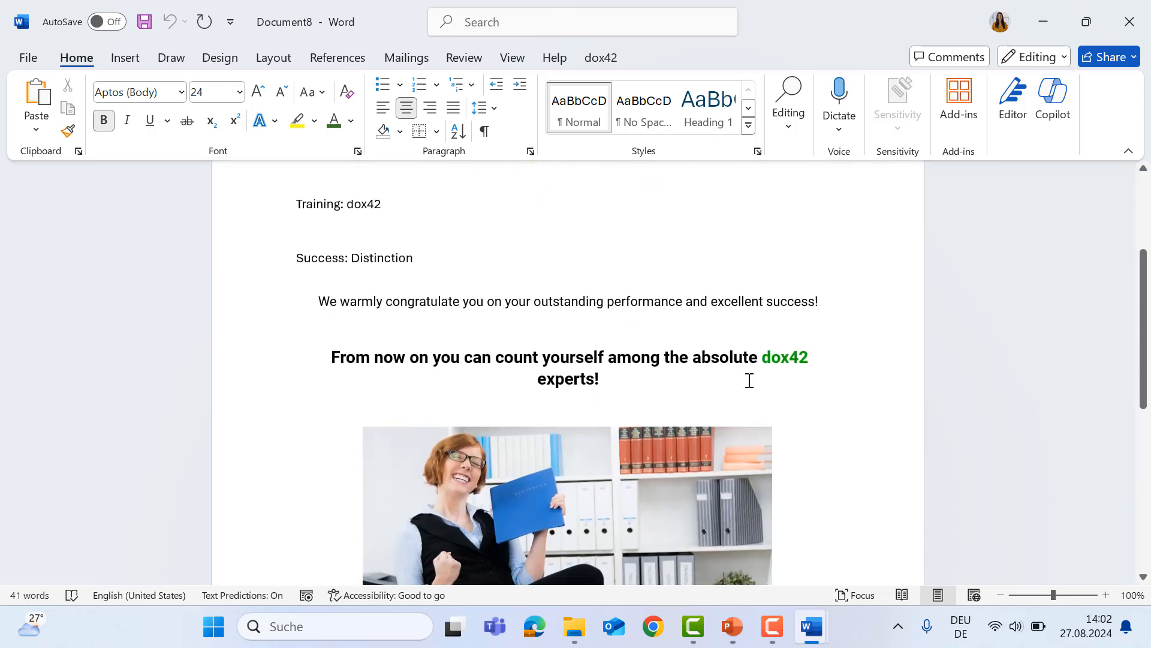
{"action": "scroll", "coordinate": [750, 380], "scroll_direction": "down", "scroll_amount": 12}
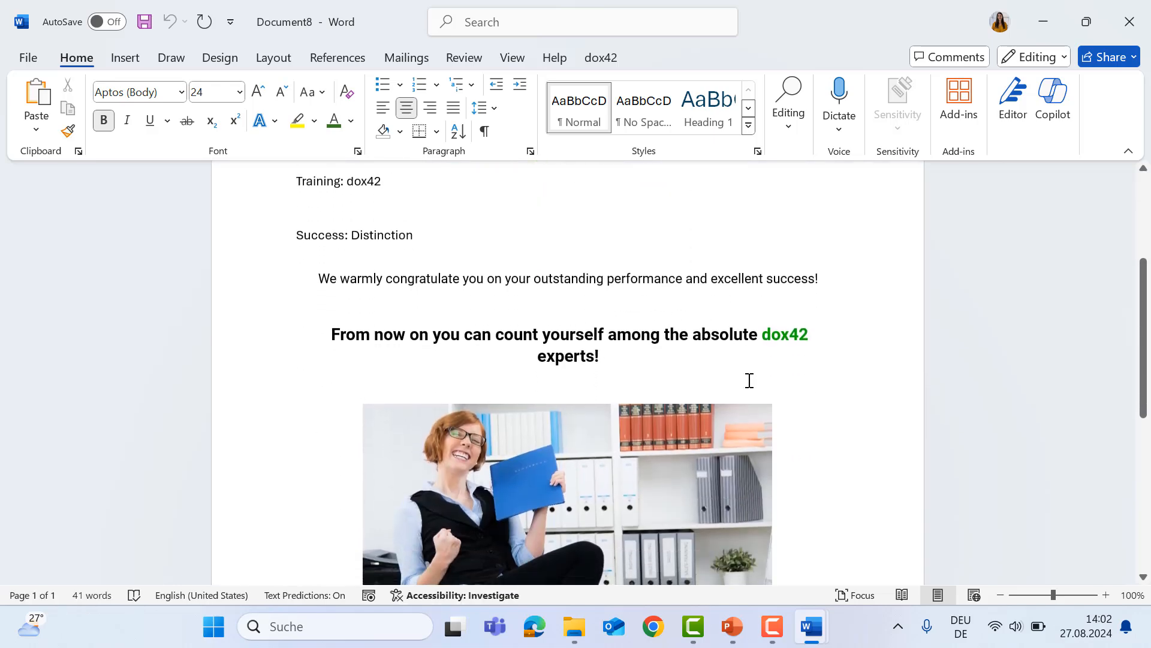
{"action": "scroll", "coordinate": [750, 380], "scroll_direction": "up", "scroll_amount": 7}
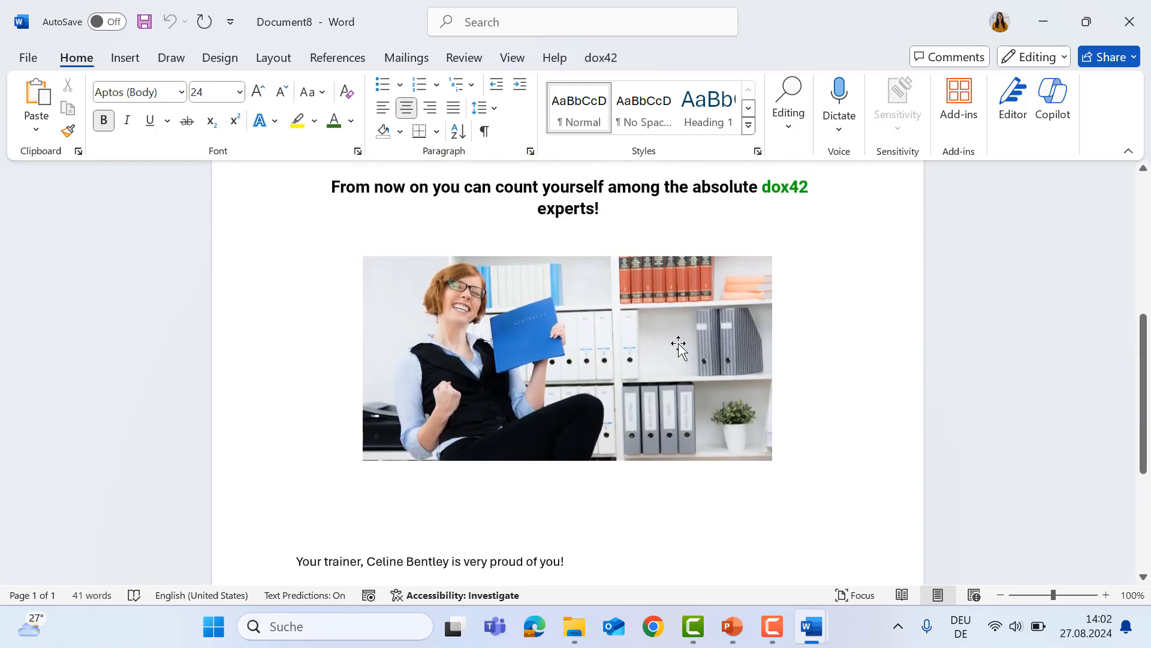
Finish reviewing the generated test certificate and close it without saving
{"action": "scroll", "coordinate": [680, 347], "scroll_direction": "up", "scroll_amount": 3}
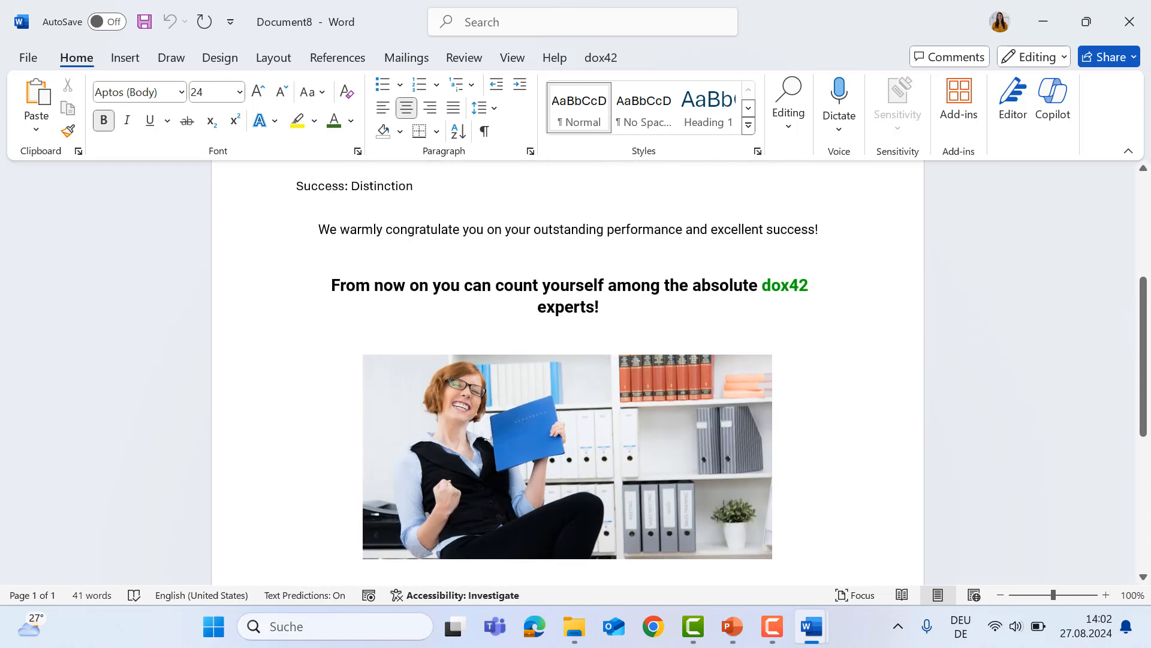
{"action": "left_click", "coordinate": [1143, 11]}
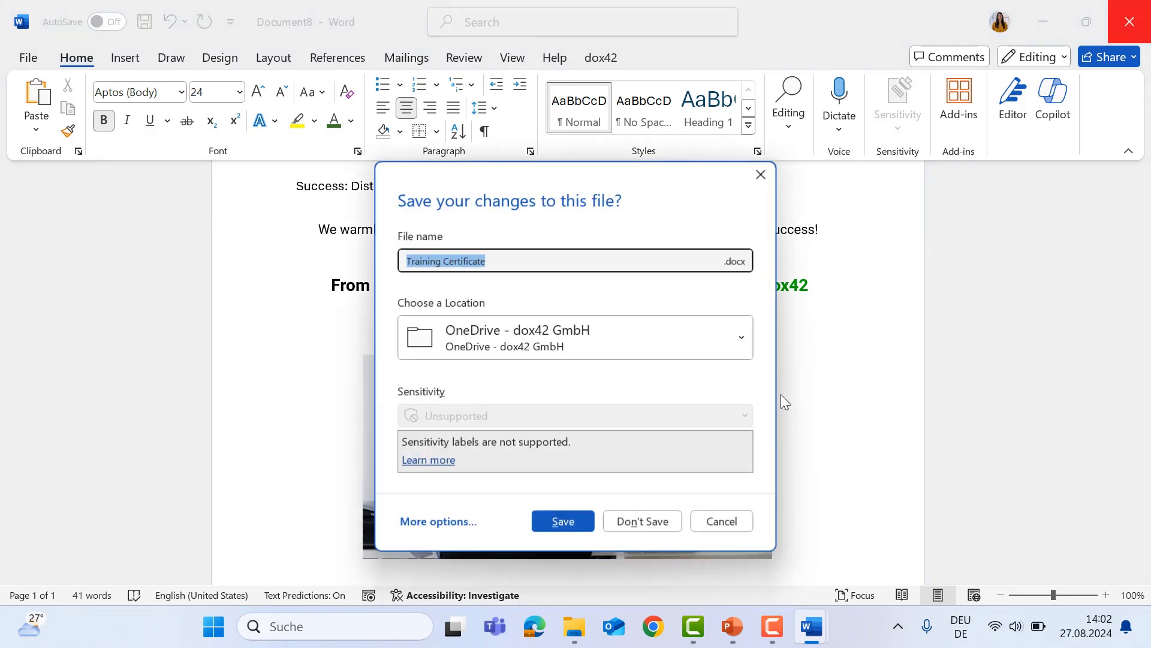
{"action": "left_click", "coordinate": [645, 521]}
Generate a test certificate for the second participant in the list, check its text block, and discard the document
{"action": "left_click", "coordinate": [60, 93]}
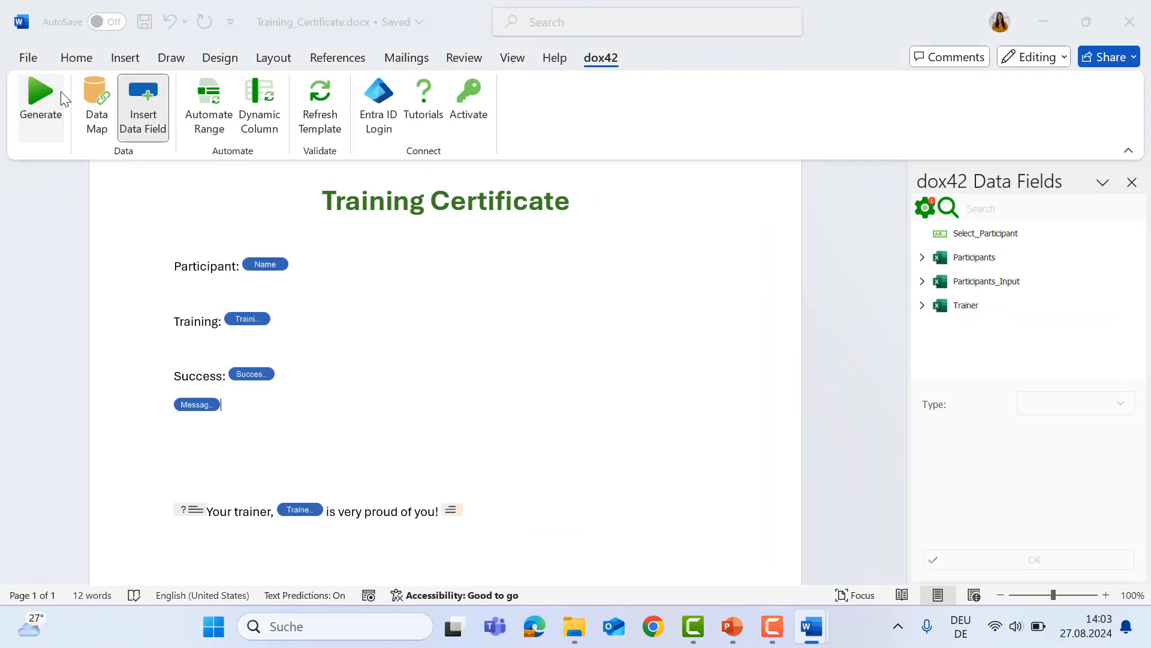
{"action": "left_click", "coordinate": [502, 276]}
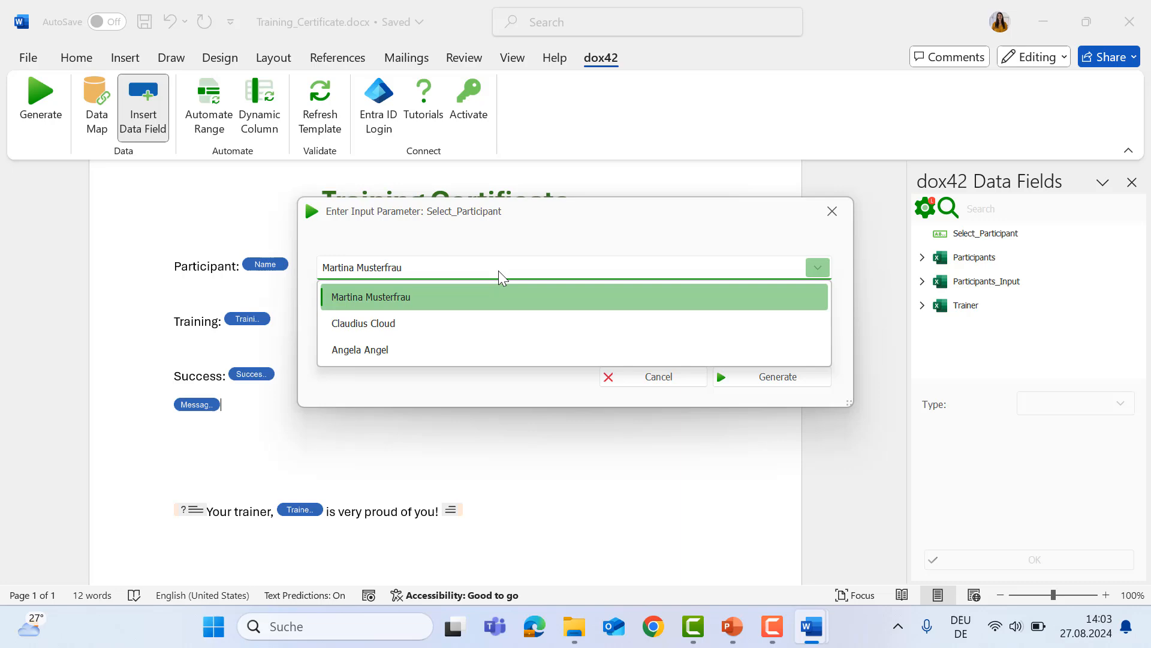
{"action": "left_click", "coordinate": [433, 327]}
{"action": "left_click", "coordinate": [770, 382]}
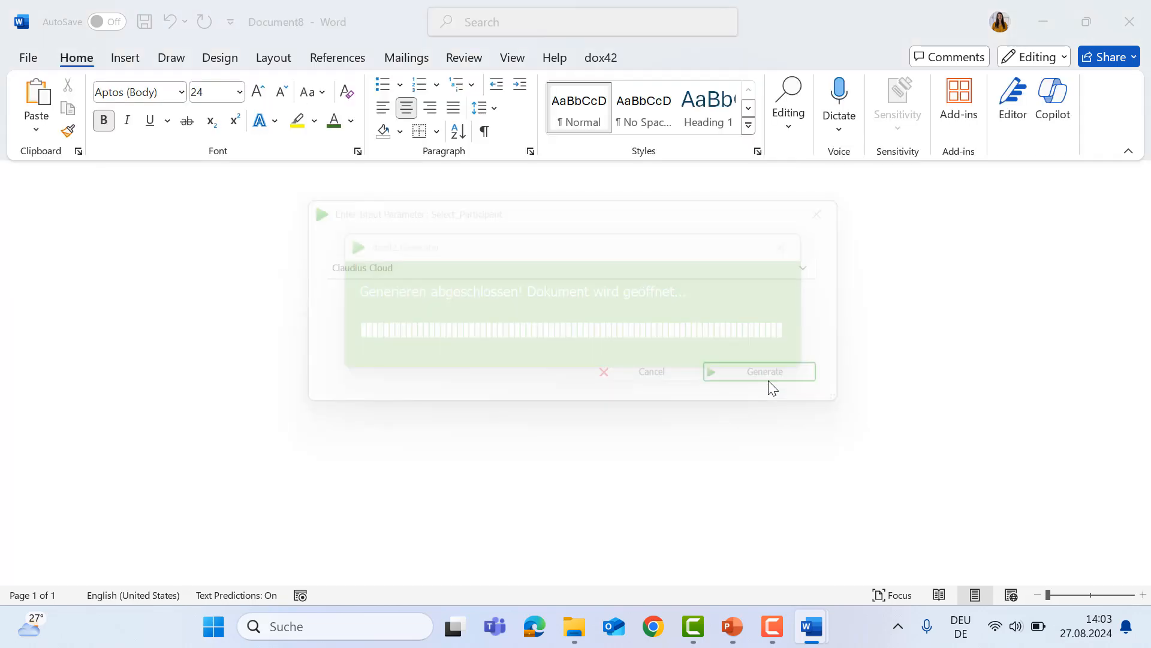
{"action": "scroll", "coordinate": [768, 382], "scroll_direction": "down", "scroll_amount": 3}
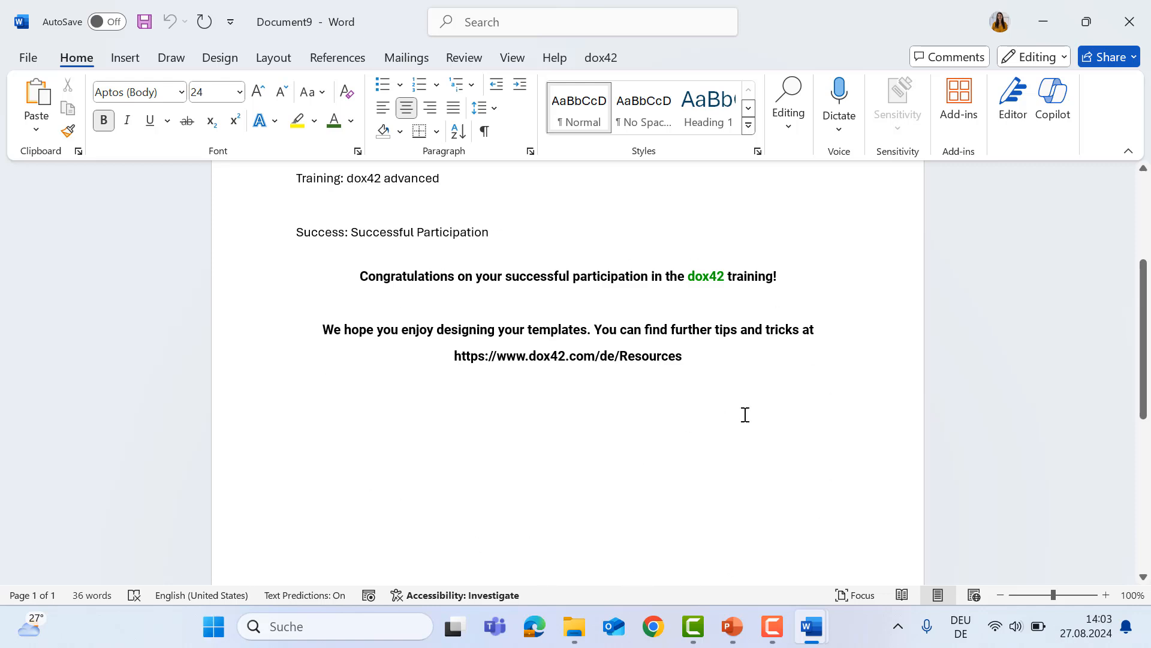
{"action": "scroll", "coordinate": [746, 414], "scroll_direction": "down", "scroll_amount": 4}
{"action": "scroll", "coordinate": [745, 414], "scroll_direction": "up", "scroll_amount": 3}
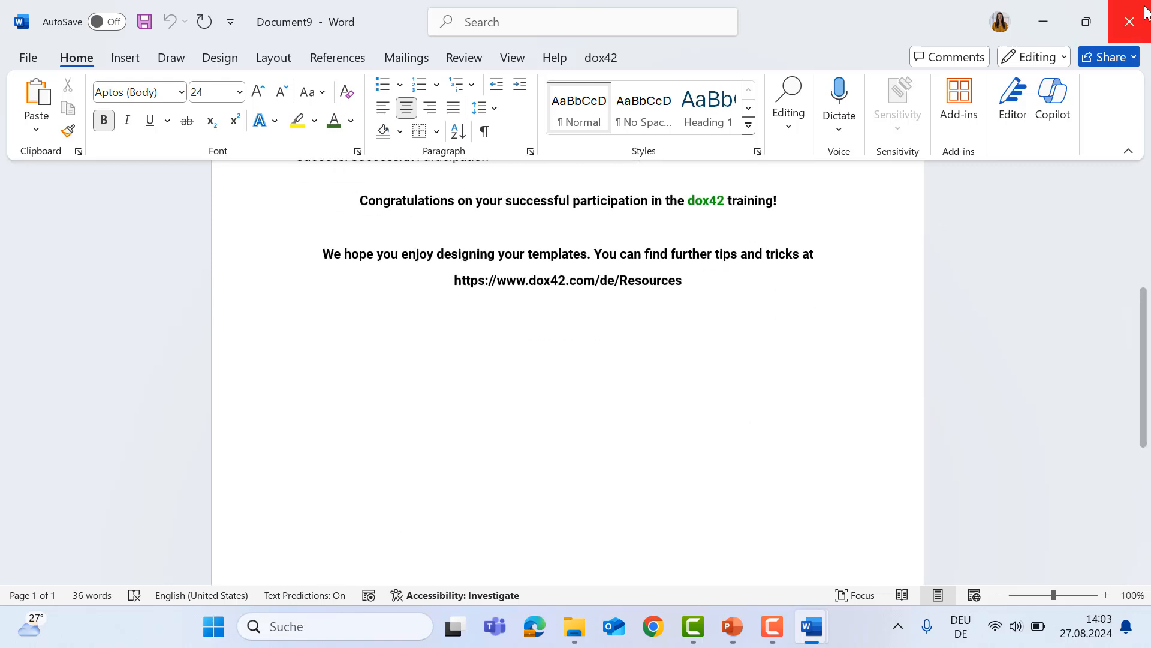
{"action": "left_click", "coordinate": [1145, 11]}
{"action": "left_click", "coordinate": [637, 531]}
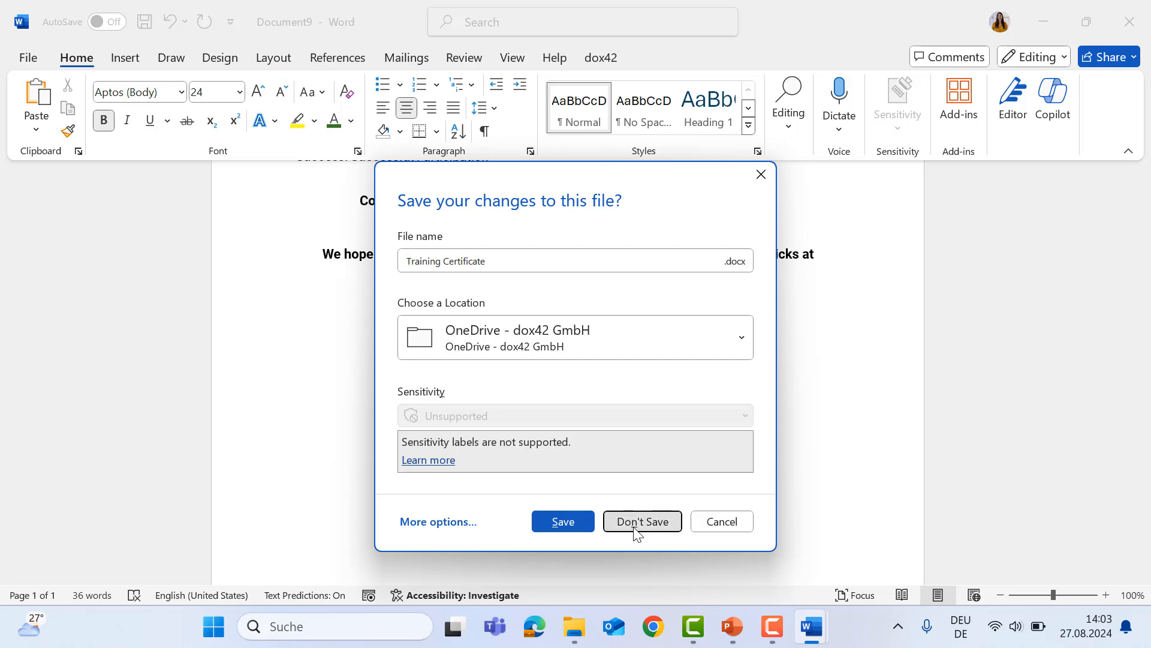
Remove the condition's start and end markers around the trainer sentence, keeping the sentence and its Trainer field
{"action": "scroll", "coordinate": [420, 461], "scroll_direction": "down", "scroll_amount": 3}
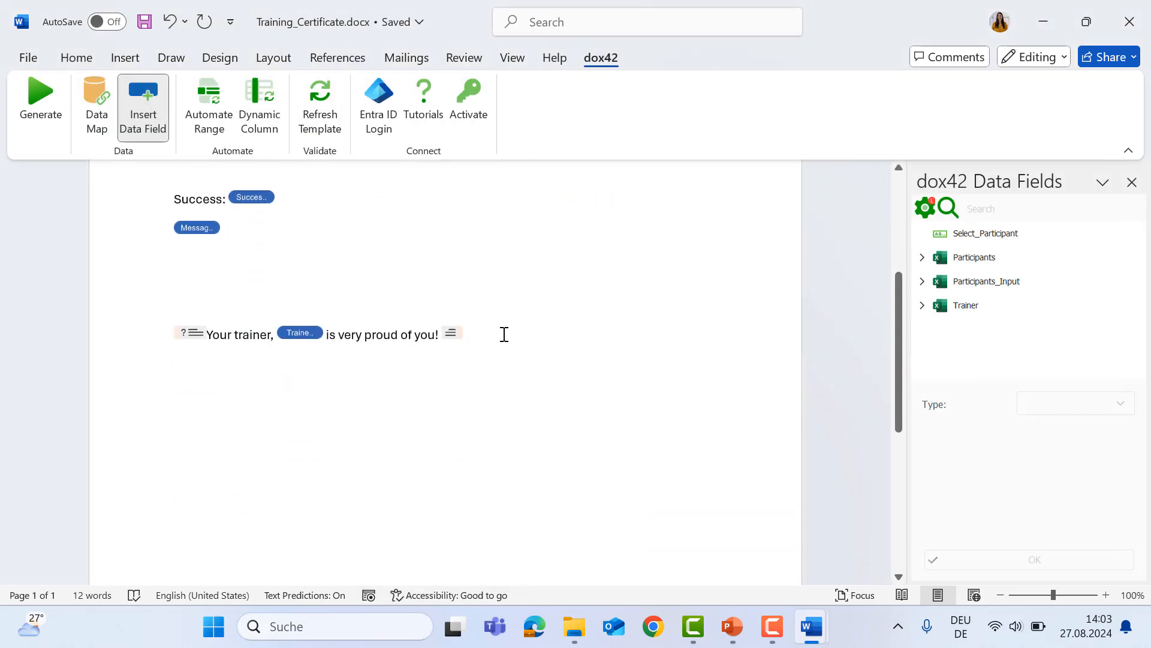
{"action": "key", "text": "Return"}
{"action": "key", "text": "Return"}
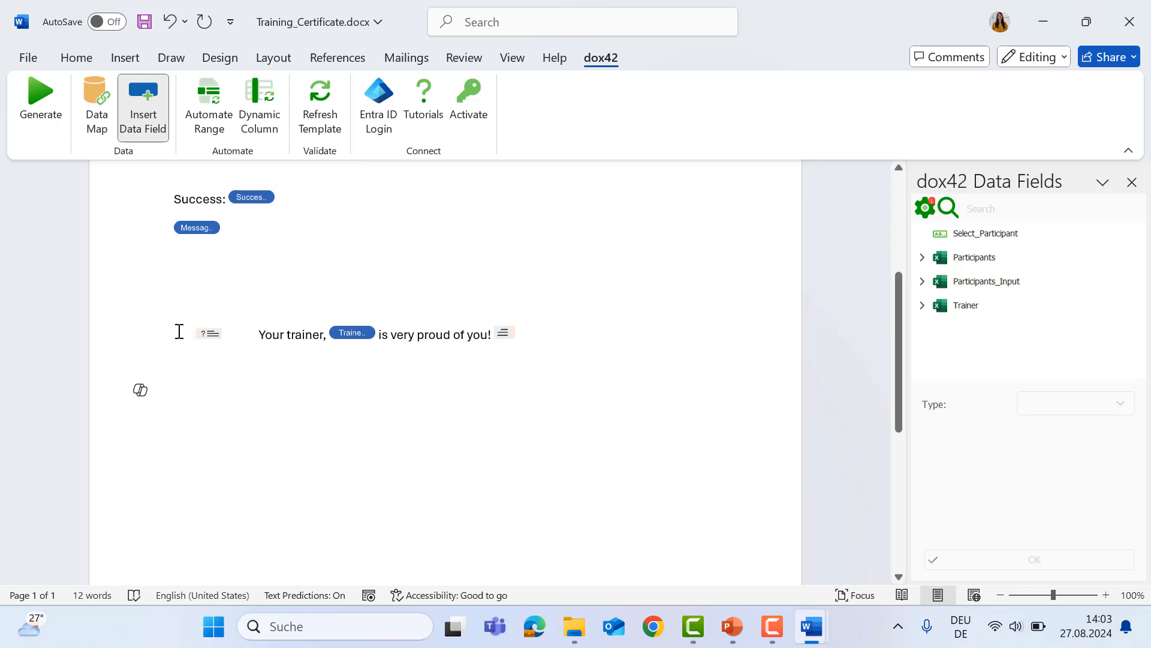
{"action": "key", "text": "BackSpace"}
{"action": "key", "text": "BackSpace"}
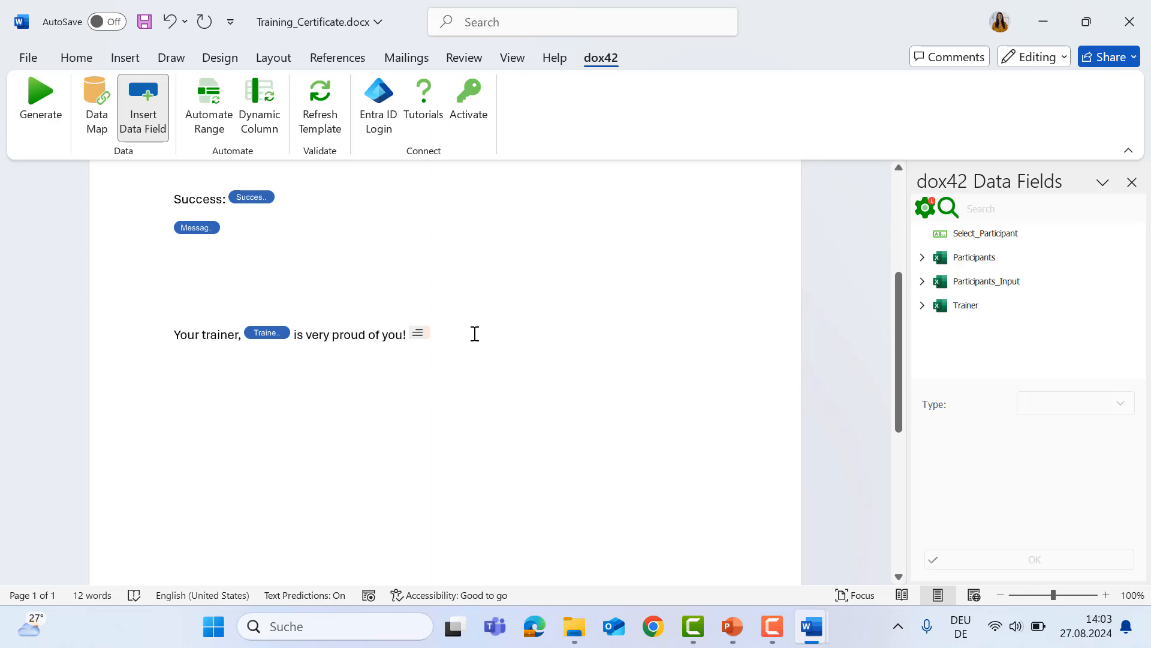
{"action": "left_click", "coordinate": [417, 334]}
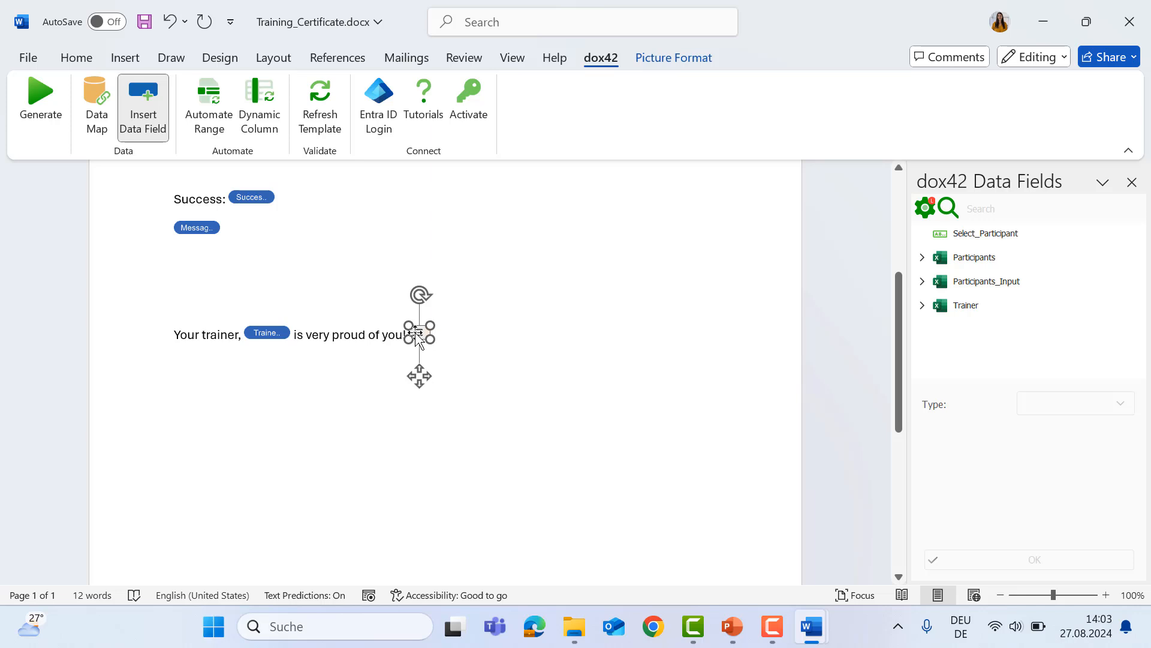
Insert the Signature data field from the Trainer source below the trainer sentence and set its type to Image
{"action": "left_click", "coordinate": [237, 381]}
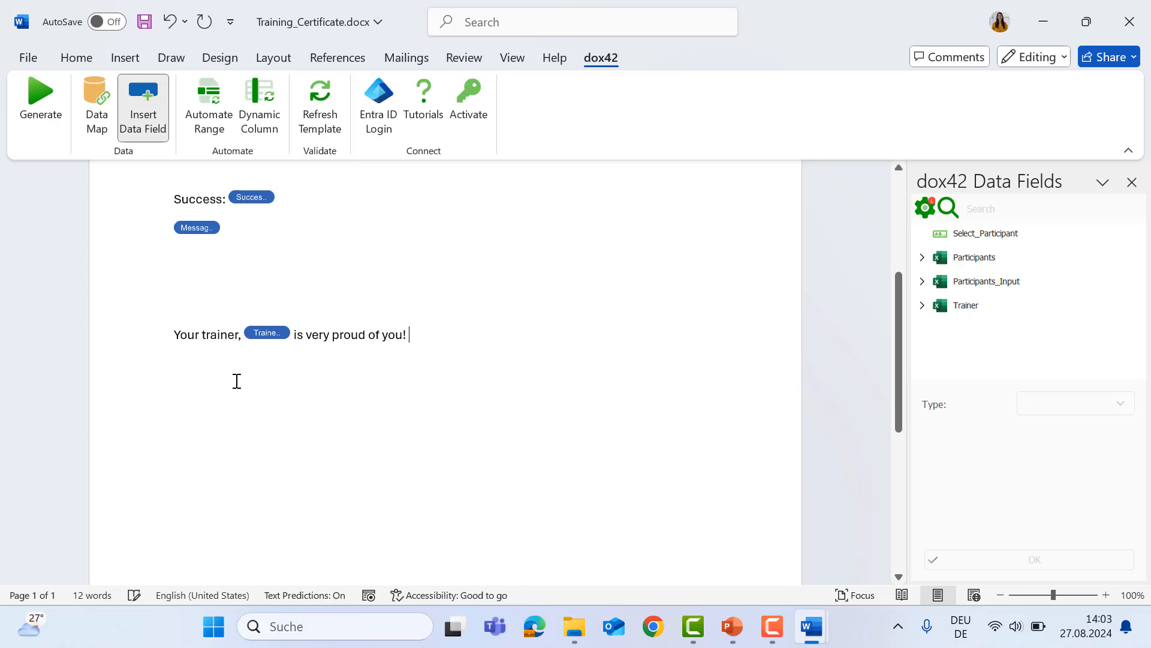
{"action": "left_click", "coordinate": [922, 305]}
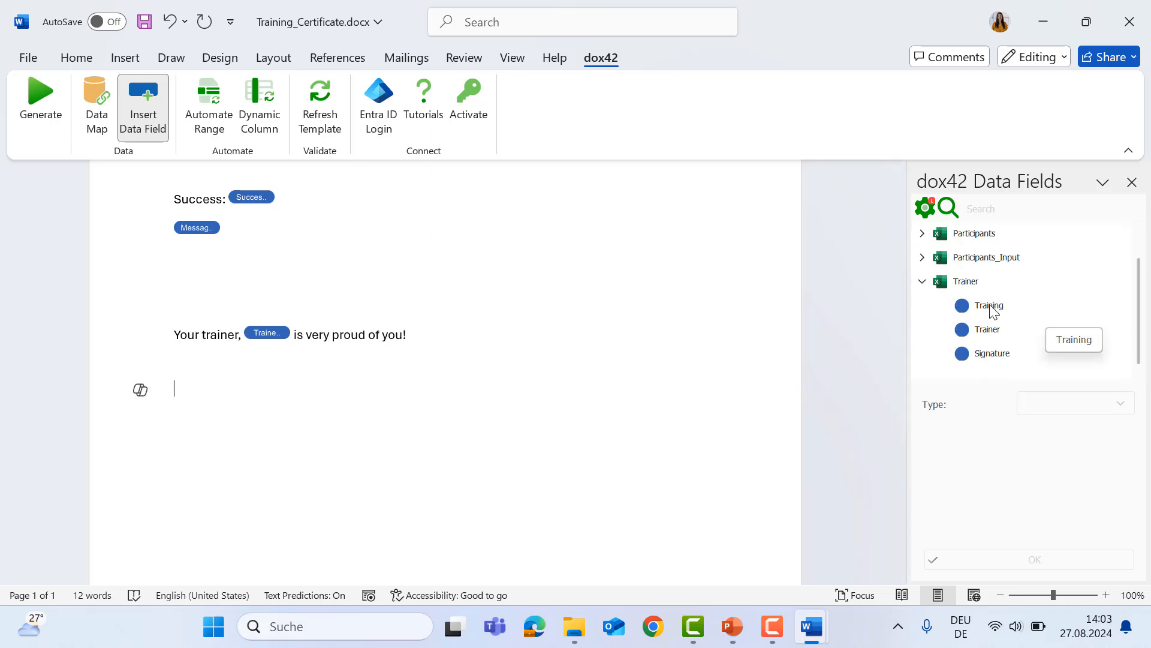
{"action": "left_click", "coordinate": [992, 352]}
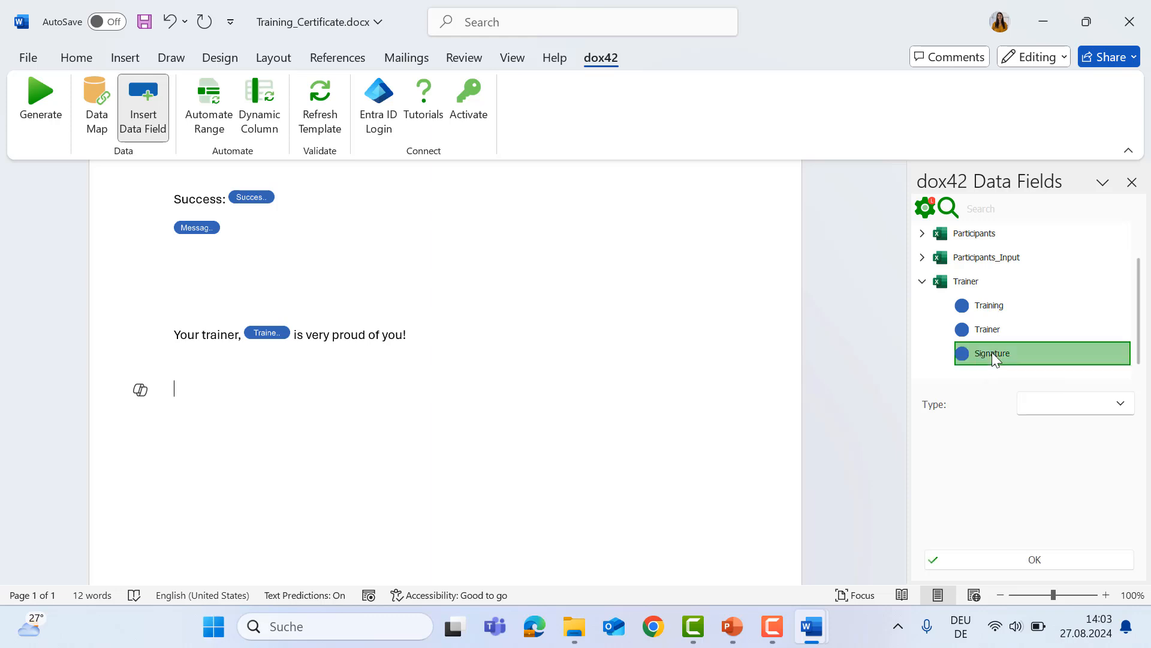
{"action": "left_click", "coordinate": [1119, 404]}
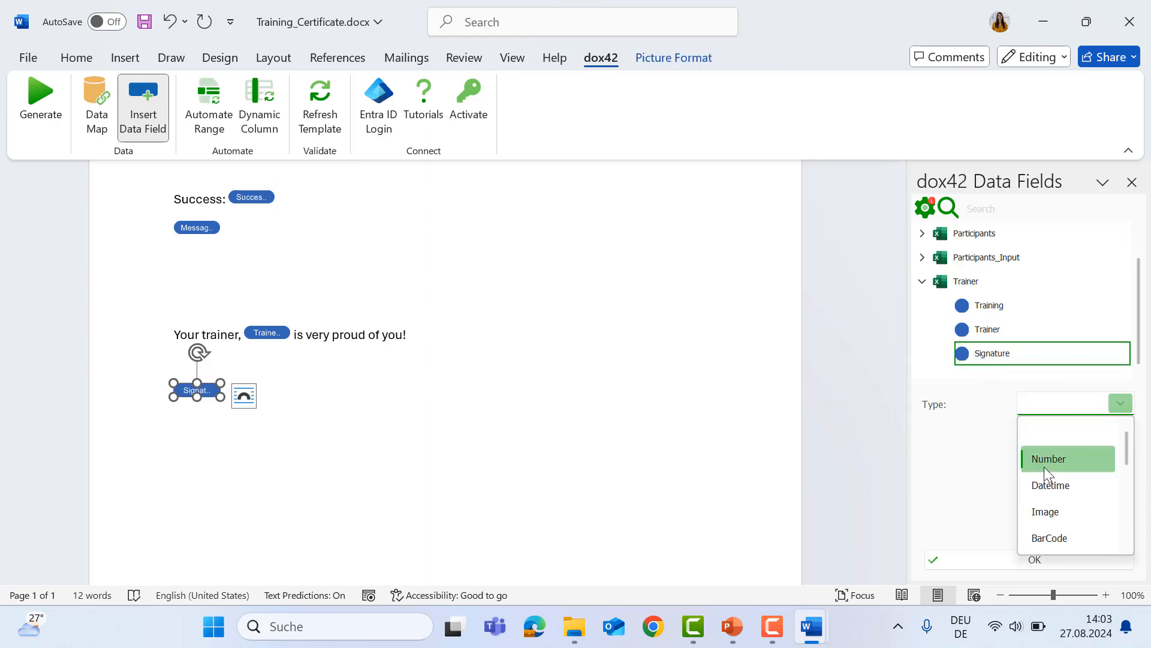
{"action": "left_click", "coordinate": [1057, 513]}
Set the Signature field's directory to <%Docpath%> and its dimension to 120, and apply the settings
{"action": "left_click", "coordinate": [1077, 492]}
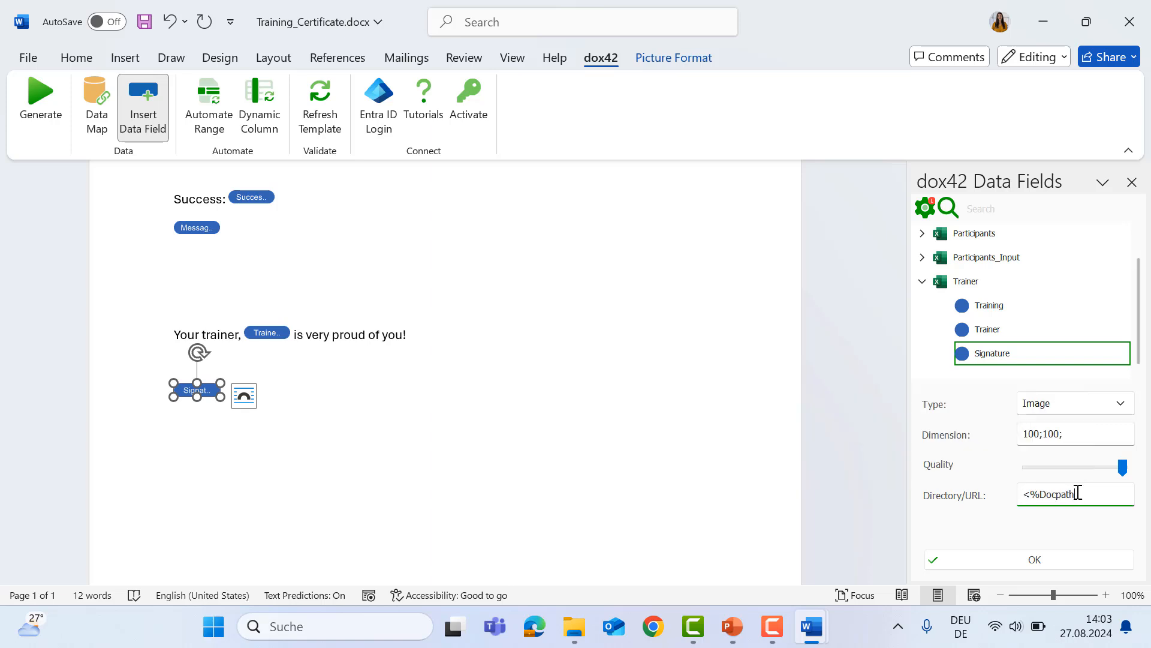
{"action": "key", "text": "super"}
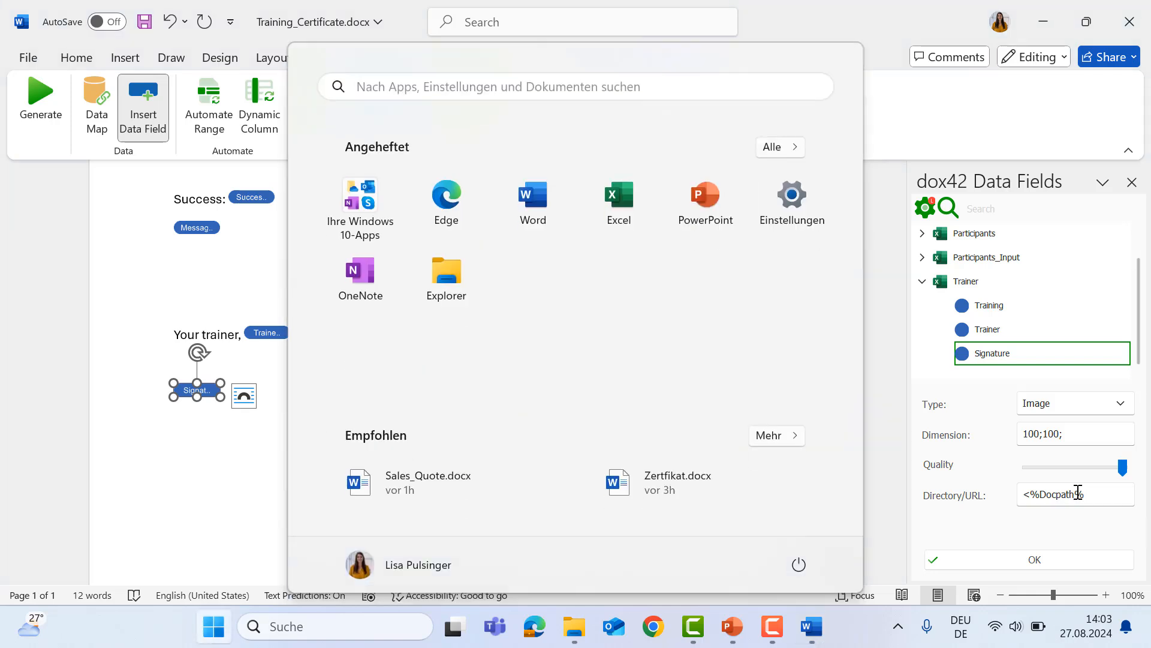
{"action": "key", "text": "super"}
{"action": "left_click", "coordinate": [1093, 492]}
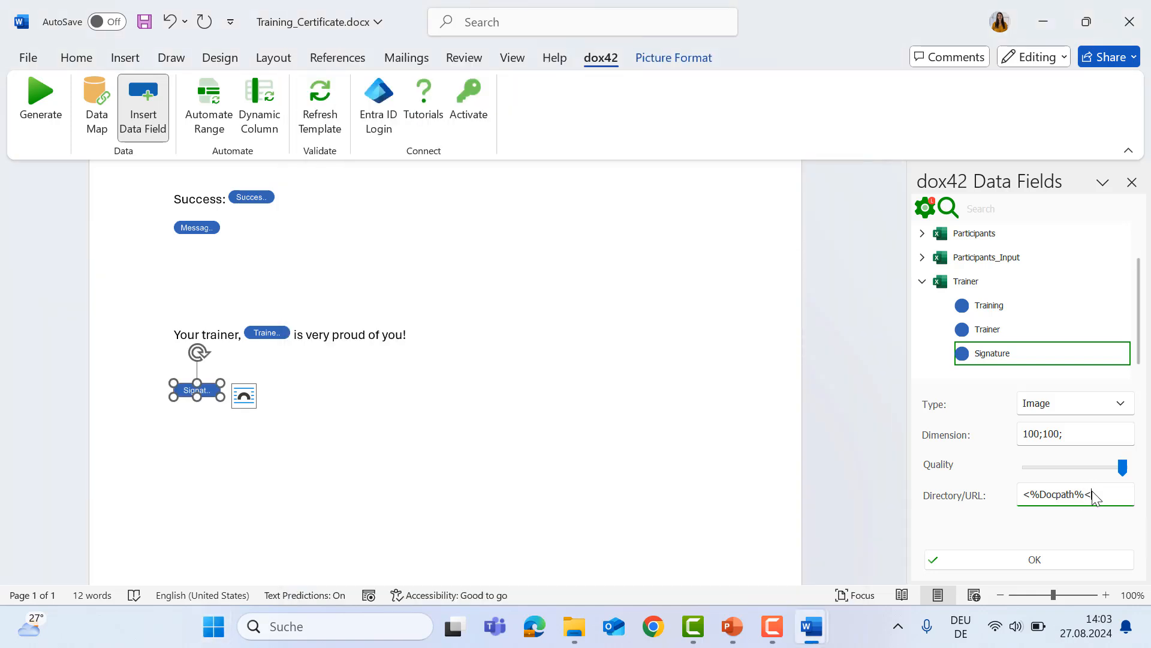
{"action": "left_click", "coordinate": [1043, 434]}
{"action": "left_click_drag", "start_coordinate": [1066, 436], "coordinate": [991, 439]}
{"action": "type", "text": "120"}
{"action": "left_click", "coordinate": [992, 556]}
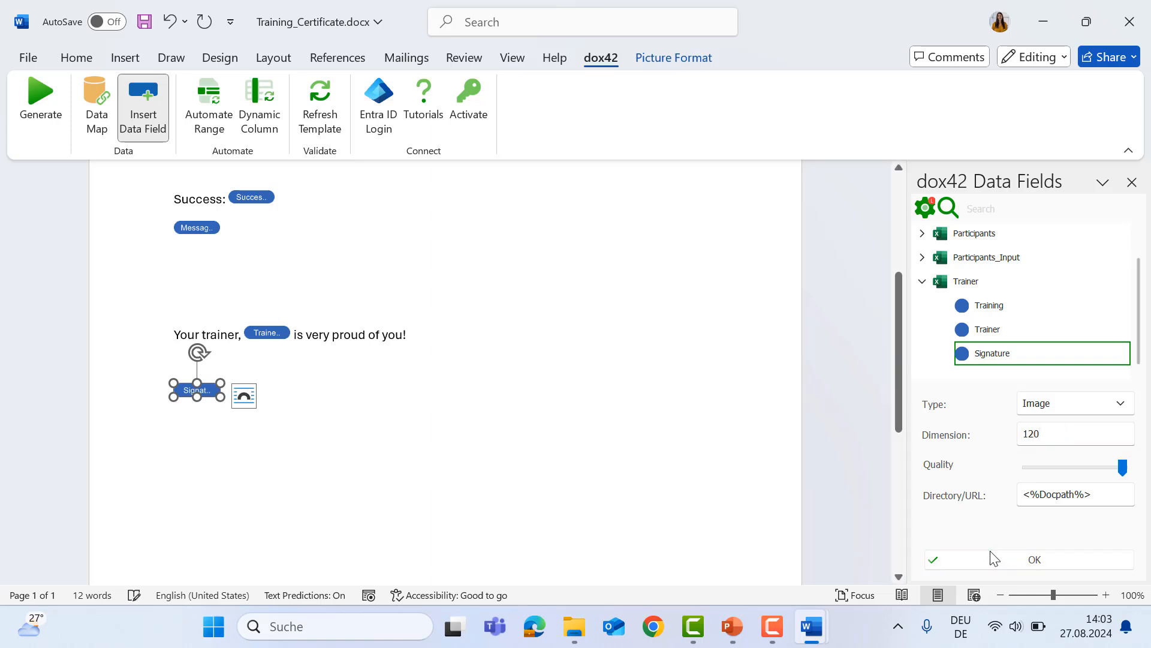
Save the template, generate a certificate for the preselected participant, check the signature image, and close the result without saving
{"action": "left_click", "coordinate": [349, 382]}
{"action": "left_click", "coordinate": [49, 121]}
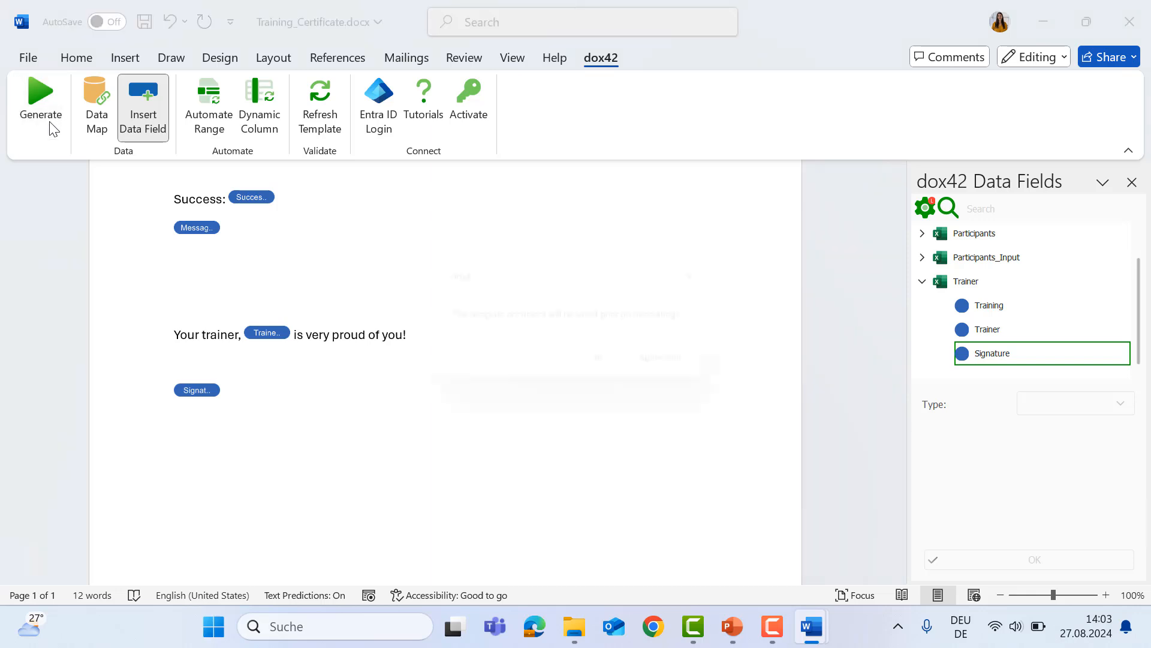
{"action": "left_click", "coordinate": [607, 369]}
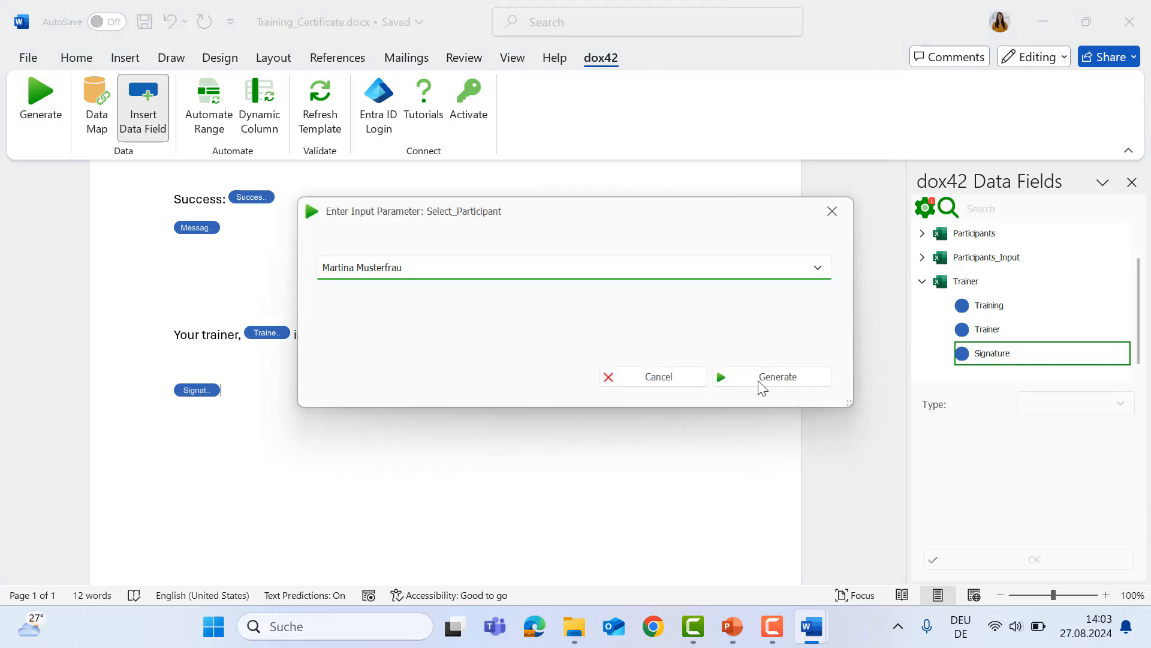
{"action": "left_click", "coordinate": [760, 382]}
{"action": "scroll", "coordinate": [680, 394], "scroll_direction": "down", "scroll_amount": 8}
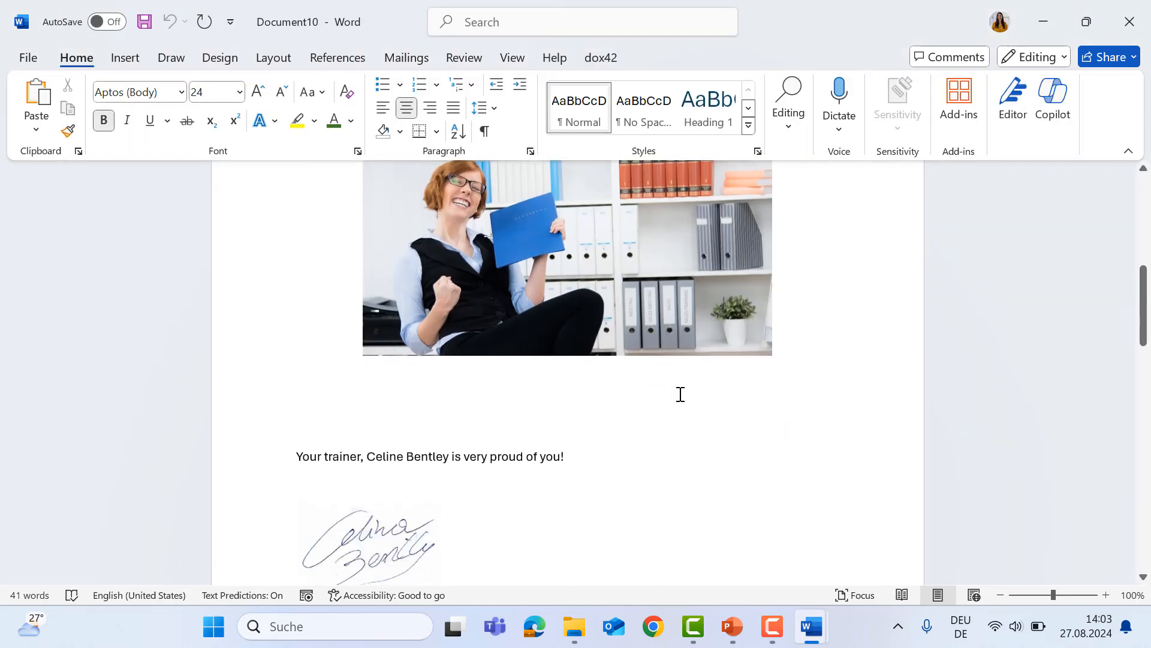
{"action": "scroll", "coordinate": [680, 394], "scroll_direction": "down", "scroll_amount": 5}
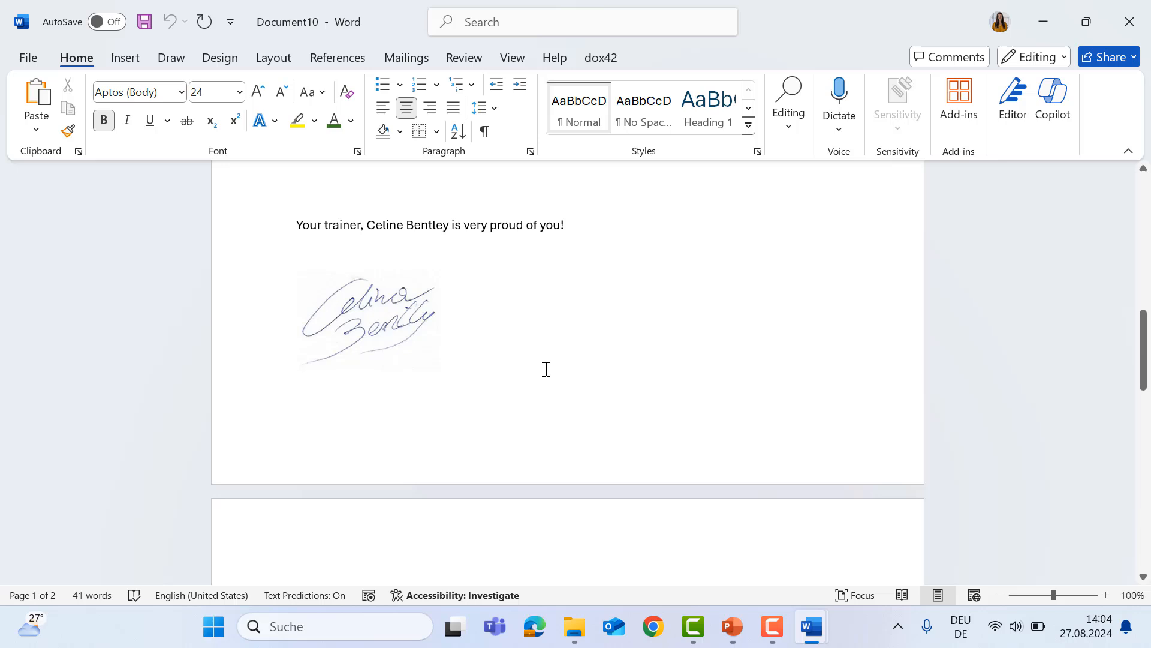
{"action": "scroll", "coordinate": [545, 369], "scroll_direction": "up", "scroll_amount": 3}
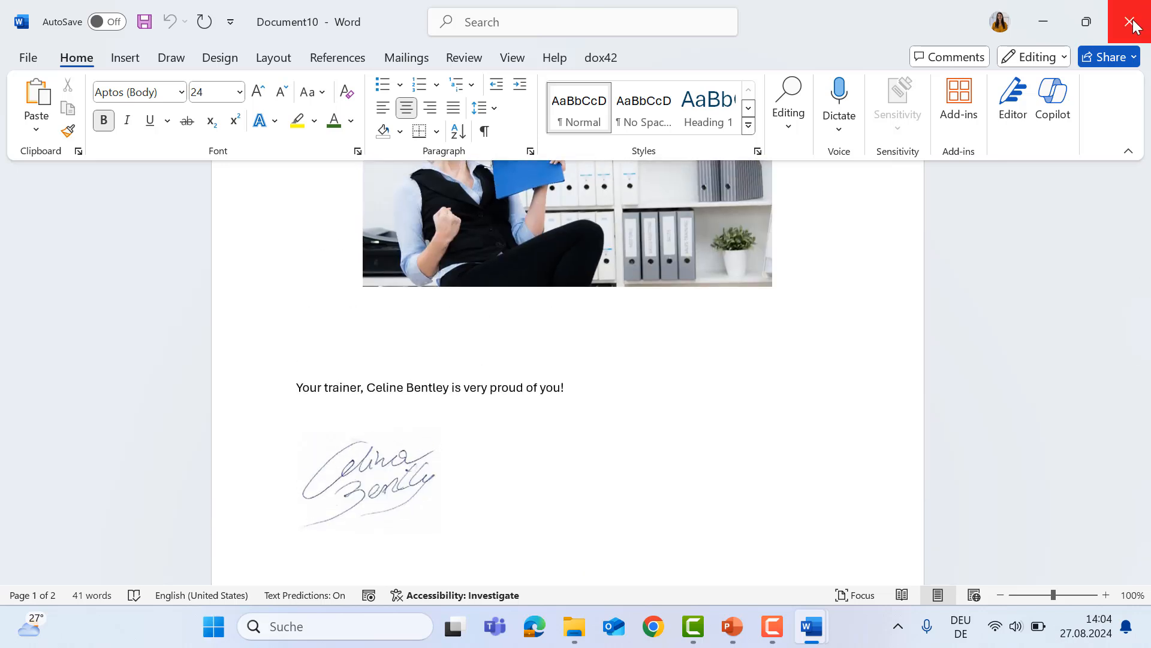
{"action": "left_click", "coordinate": [1133, 26]}
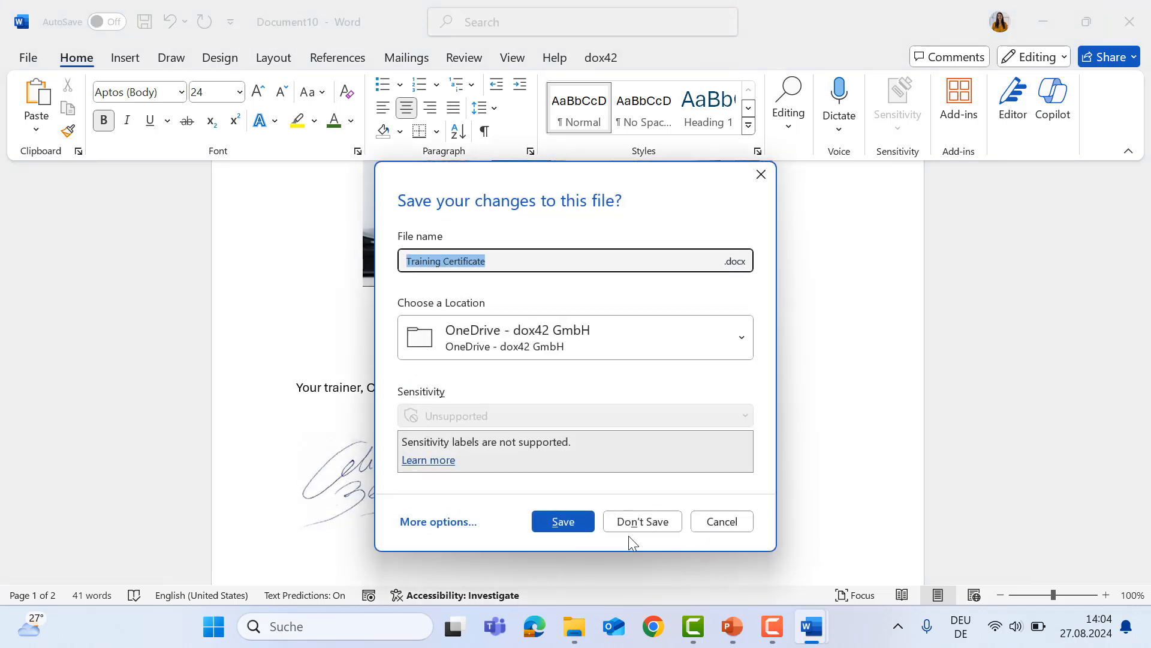
{"action": "left_click", "coordinate": [667, 522]}
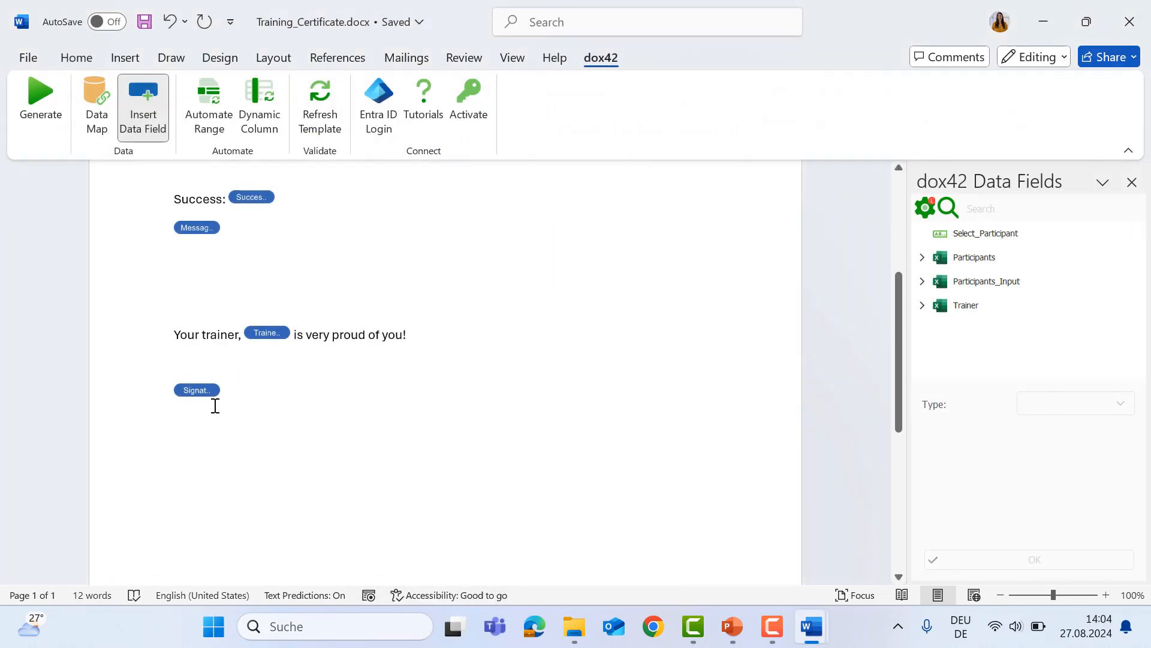
Switch the Signature field's type to Number to examine its format settings, and look through the other available field types
{"action": "left_click", "coordinate": [183, 391]}
{"action": "left_click", "coordinate": [1093, 402]}
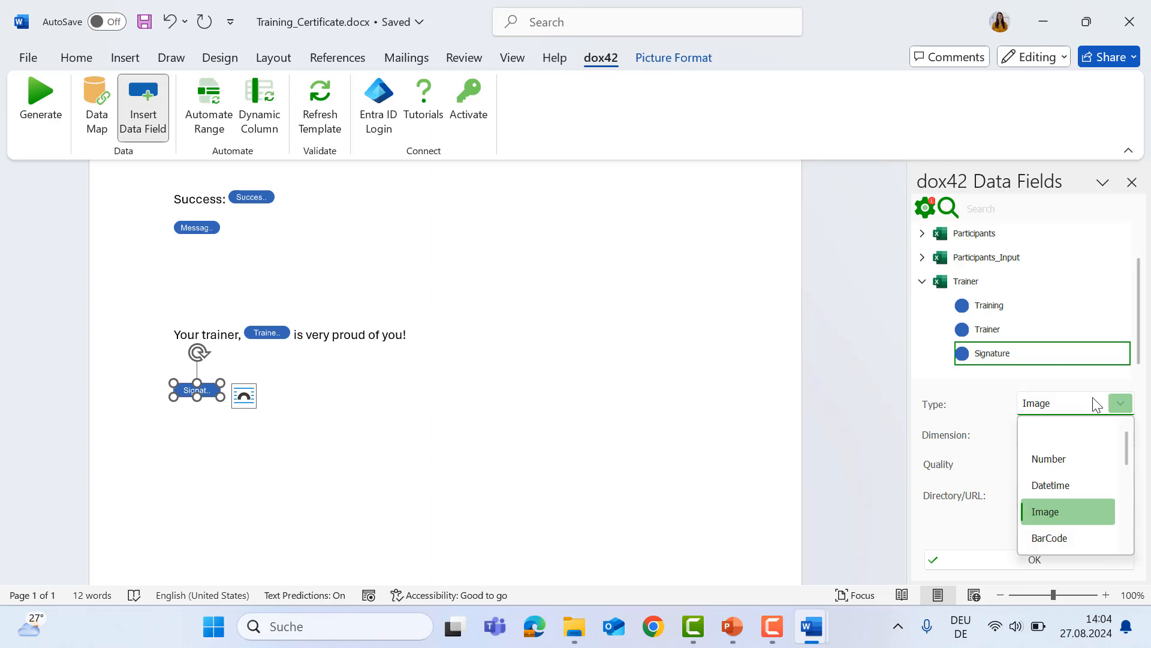
{"action": "left_click", "coordinate": [1063, 457]}
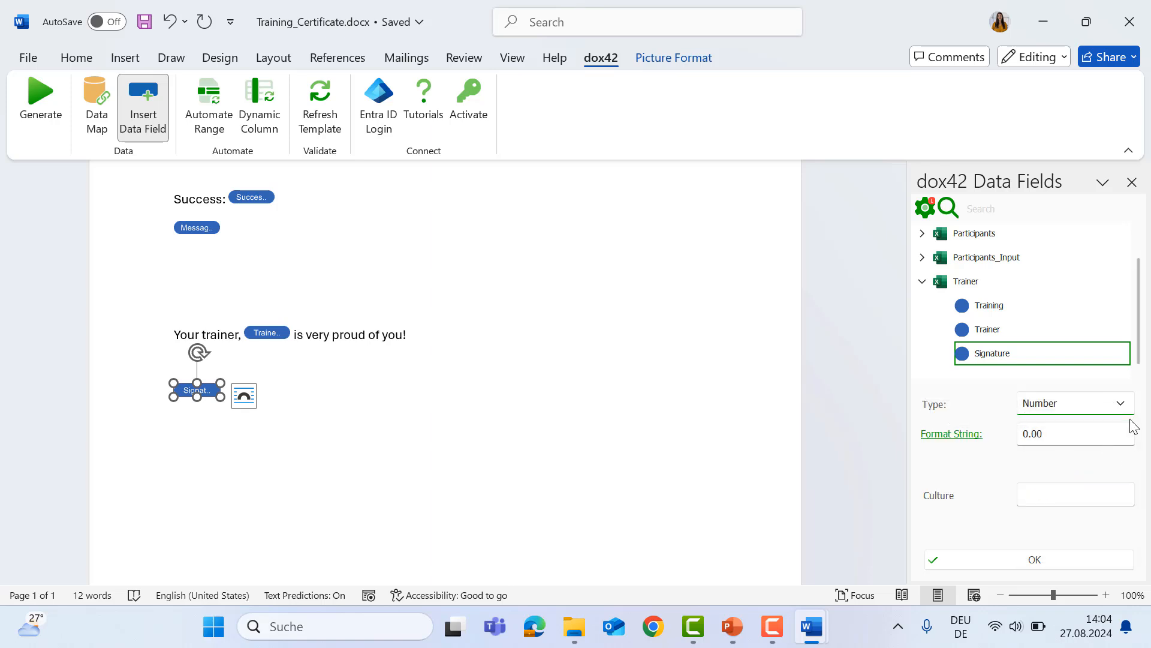
{"action": "left_click", "coordinate": [1121, 403]}
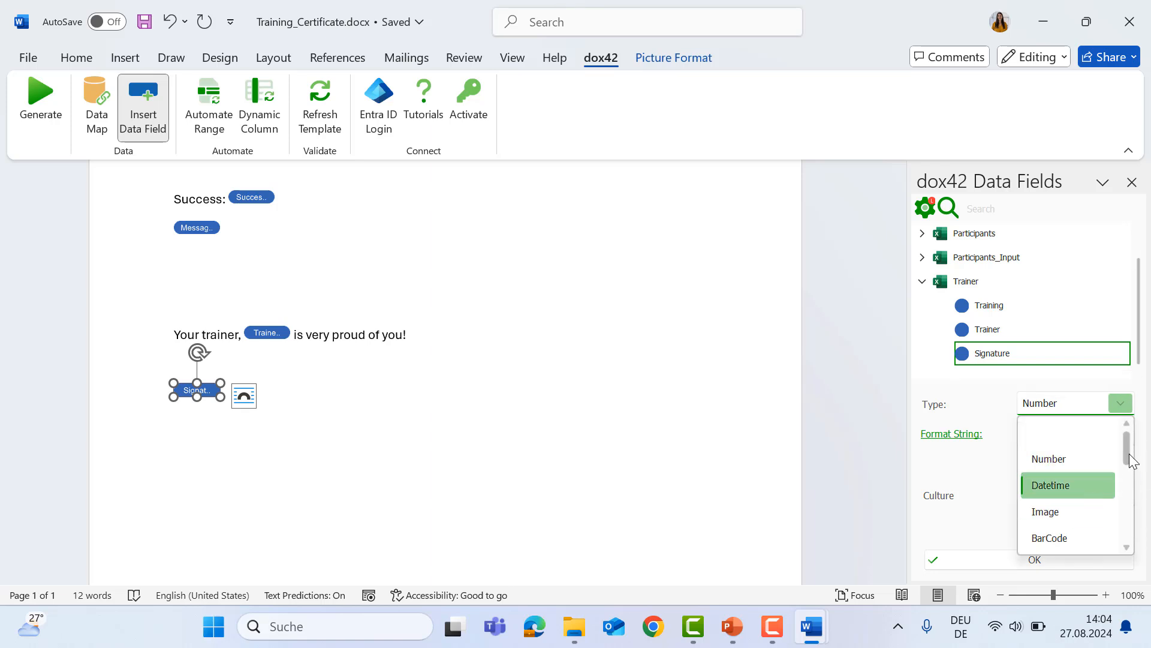
{"action": "left_click_drag", "start_coordinate": [1129, 454], "coordinate": [1130, 461]}
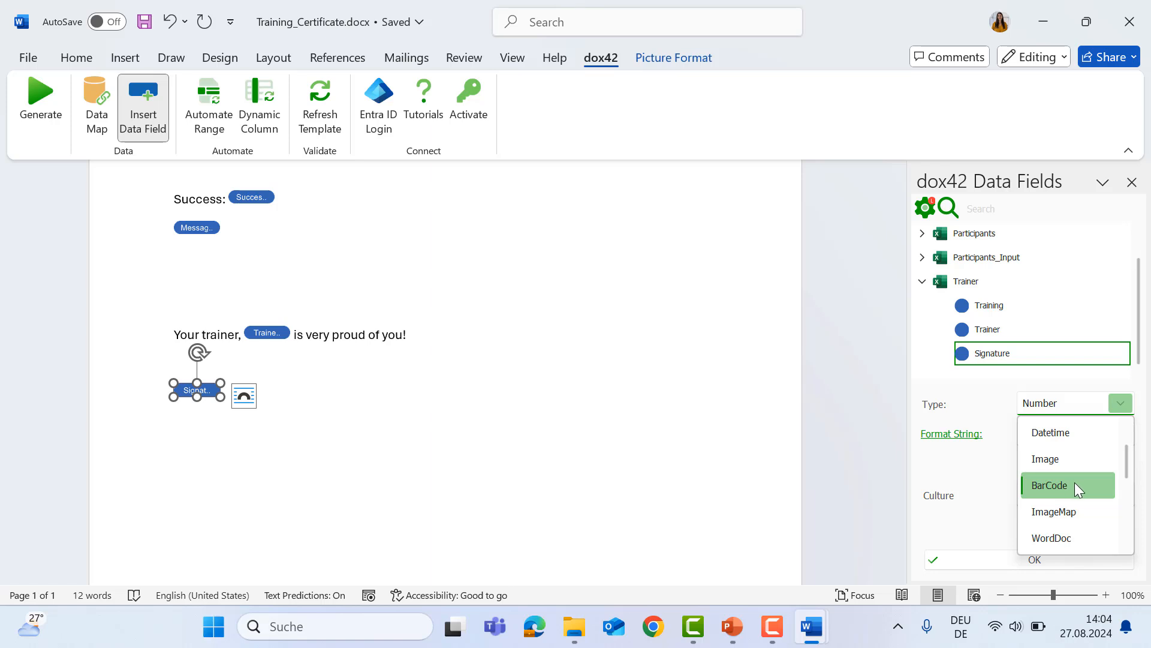
{"action": "left_click_drag", "start_coordinate": [1127, 473], "coordinate": [1128, 497]}
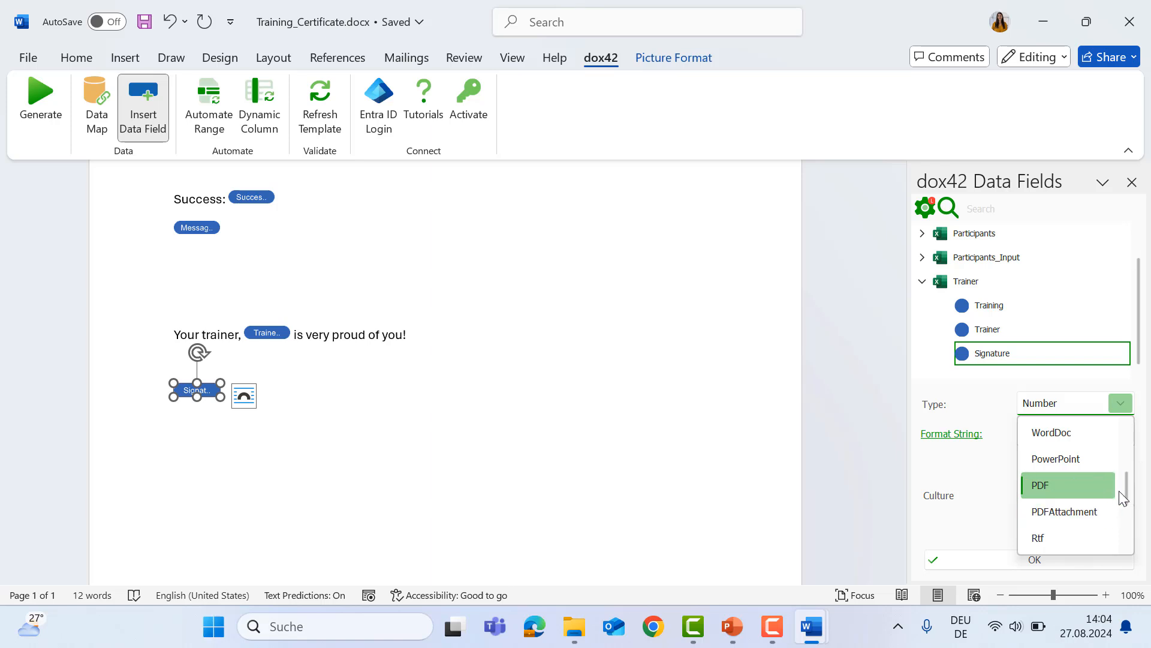
{"action": "left_click_drag", "start_coordinate": [1127, 497], "coordinate": [1126, 467]}
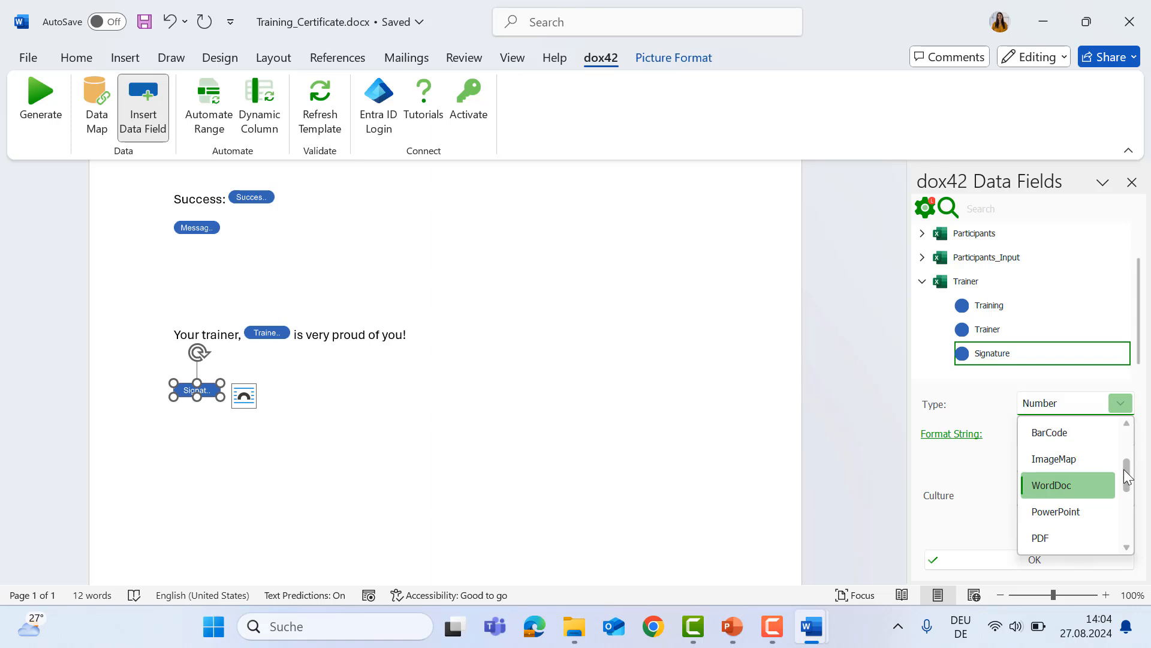
Switch the Signature field's type to BarCode and examine its codetext and symbology settings
{"action": "left_click", "coordinate": [1071, 436]}
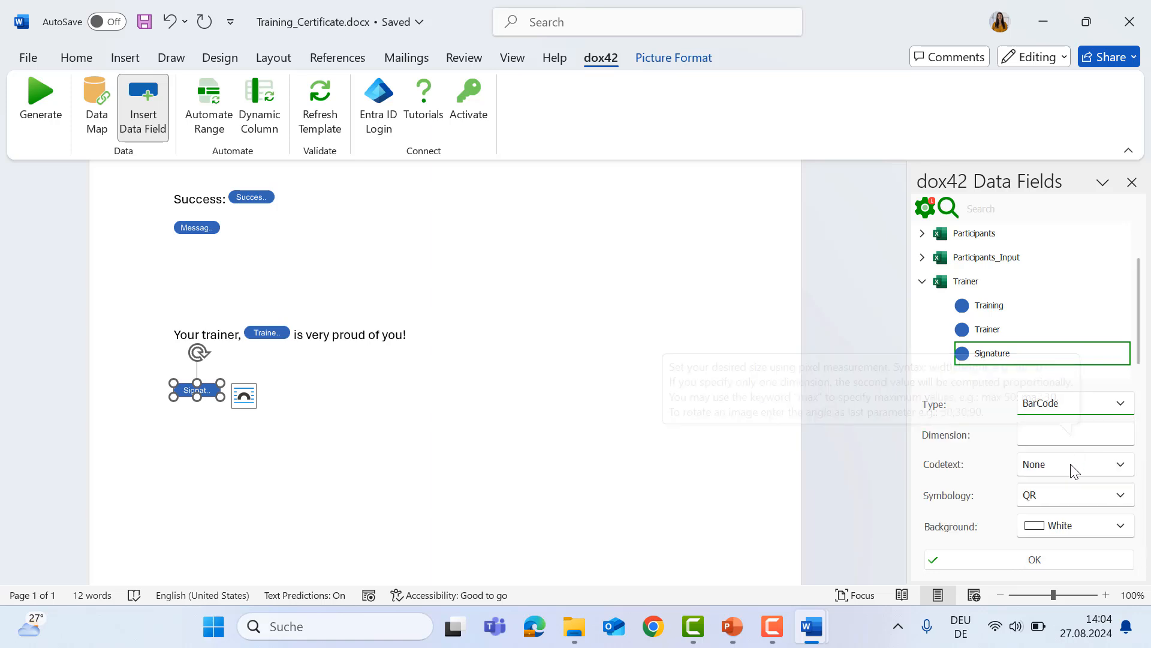
{"action": "left_click", "coordinate": [1106, 493]}
{"action": "left_click", "coordinate": [976, 466]}
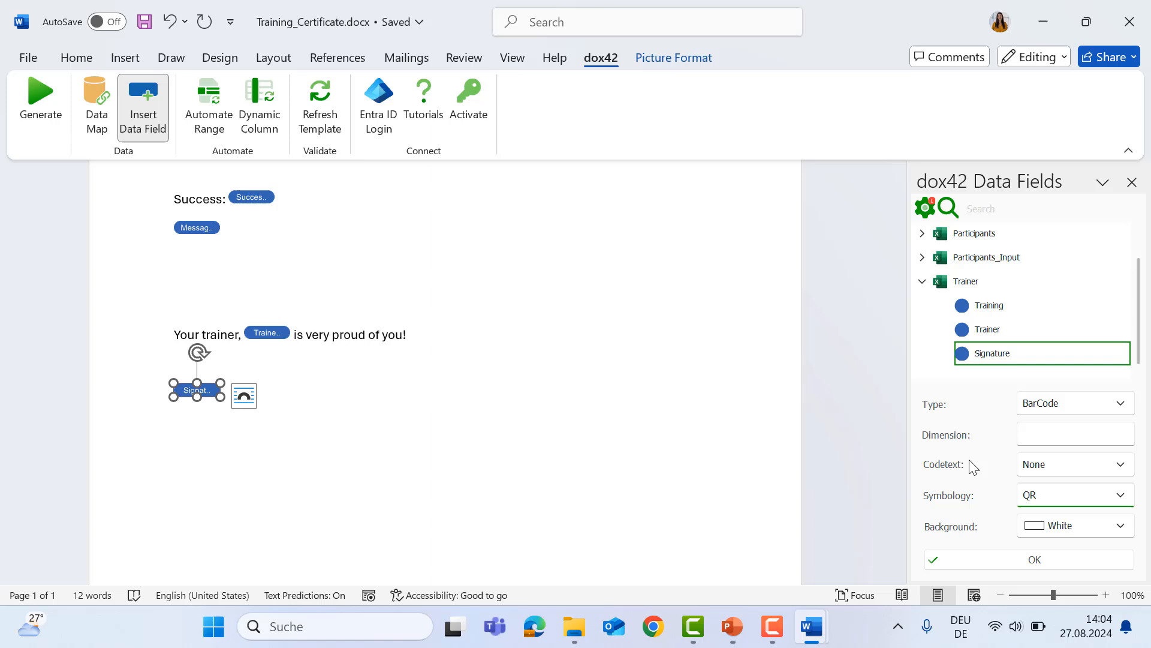
Set the Signature barcode's dimension to 80, apply it, and generate a certificate for the preselected participant
{"action": "left_click", "coordinate": [1055, 436]}
{"action": "left_click", "coordinate": [987, 563]}
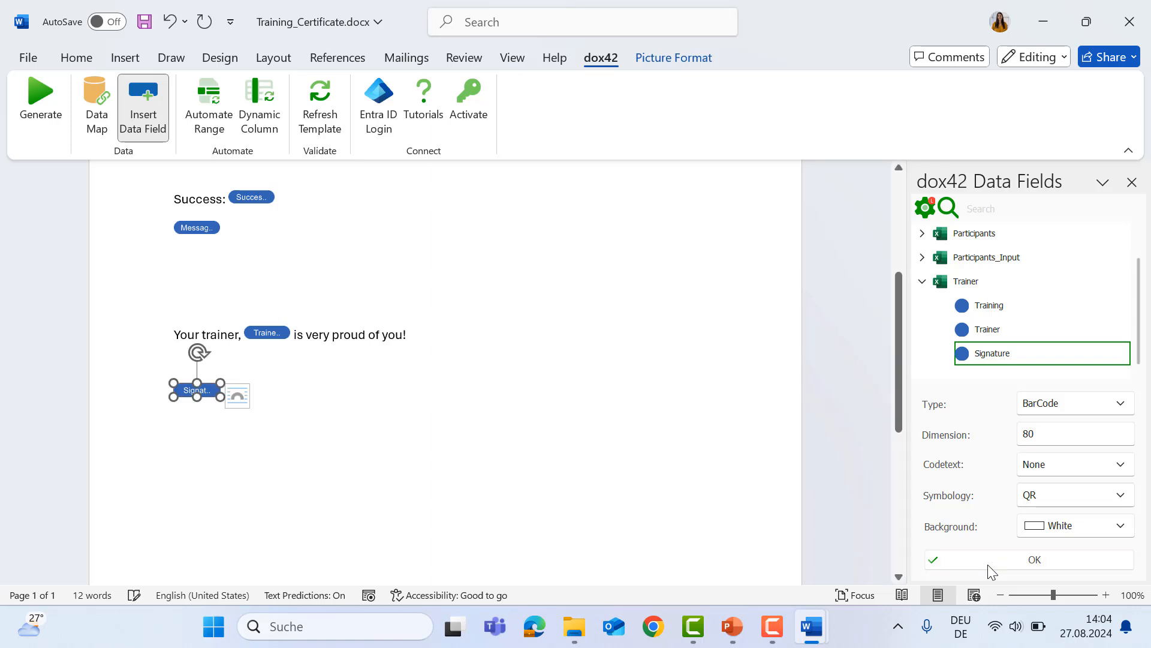
{"action": "left_click", "coordinate": [60, 99]}
{"action": "left_click", "coordinate": [620, 369]}
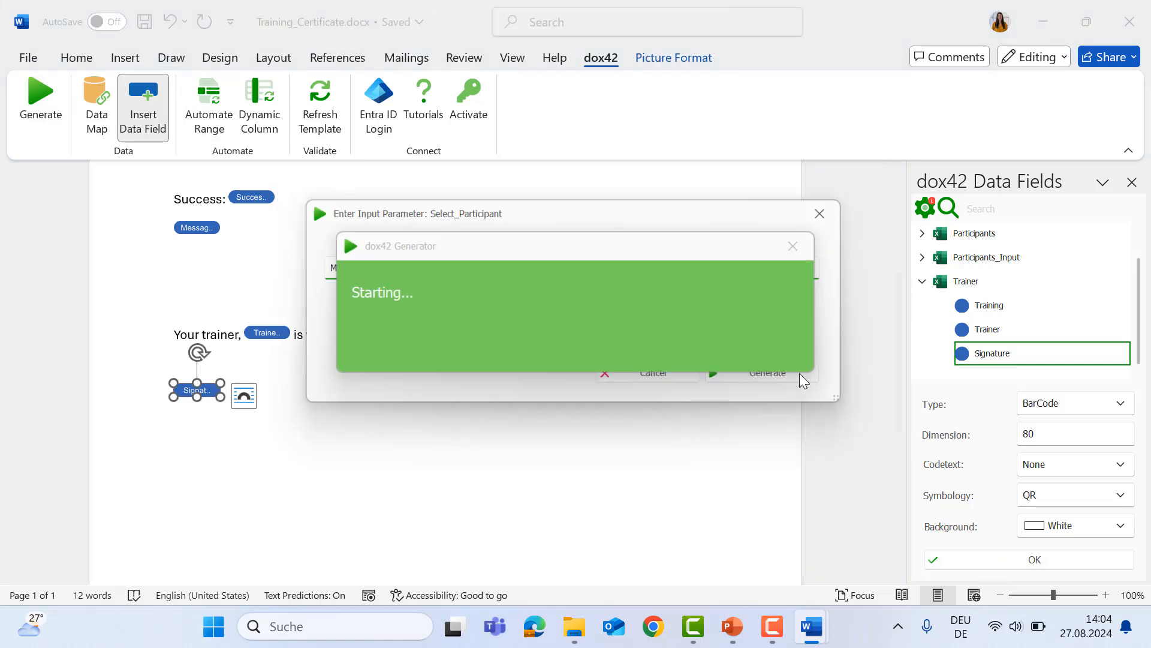
{"action": "left_click", "coordinate": [760, 377]}
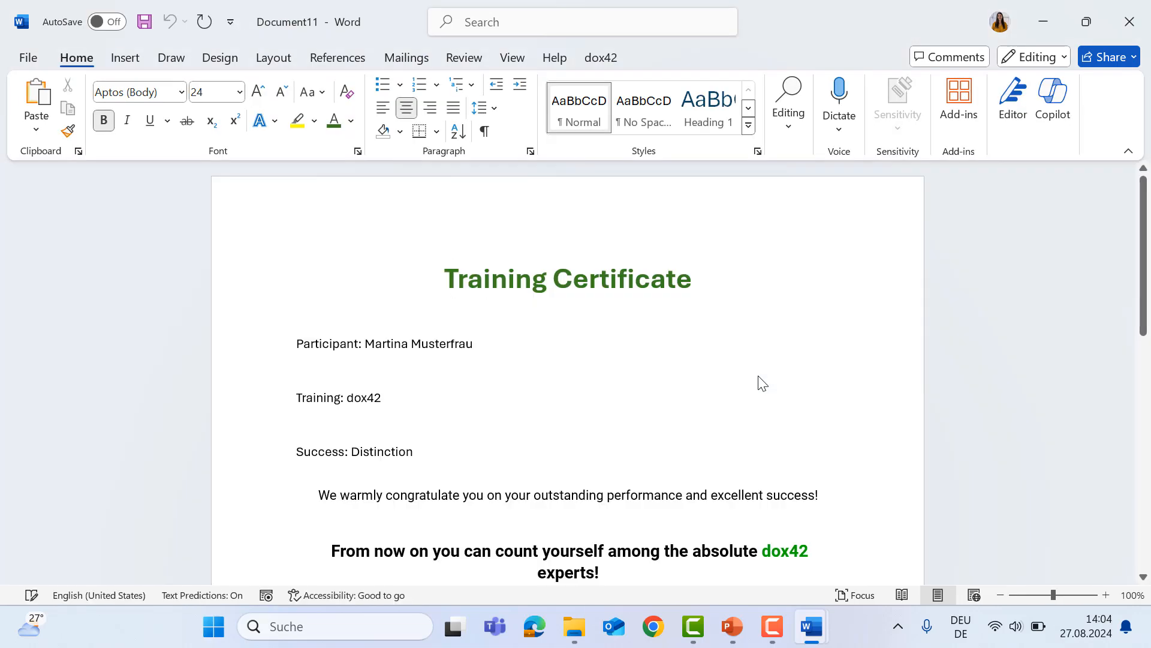
Check the QR code below the trainer line in the generated certificate, and close the document without saving
{"action": "scroll", "coordinate": [759, 376], "scroll_direction": "down", "scroll_amount": 8}
{"action": "scroll", "coordinate": [759, 376], "scroll_direction": "down", "scroll_amount": 3}
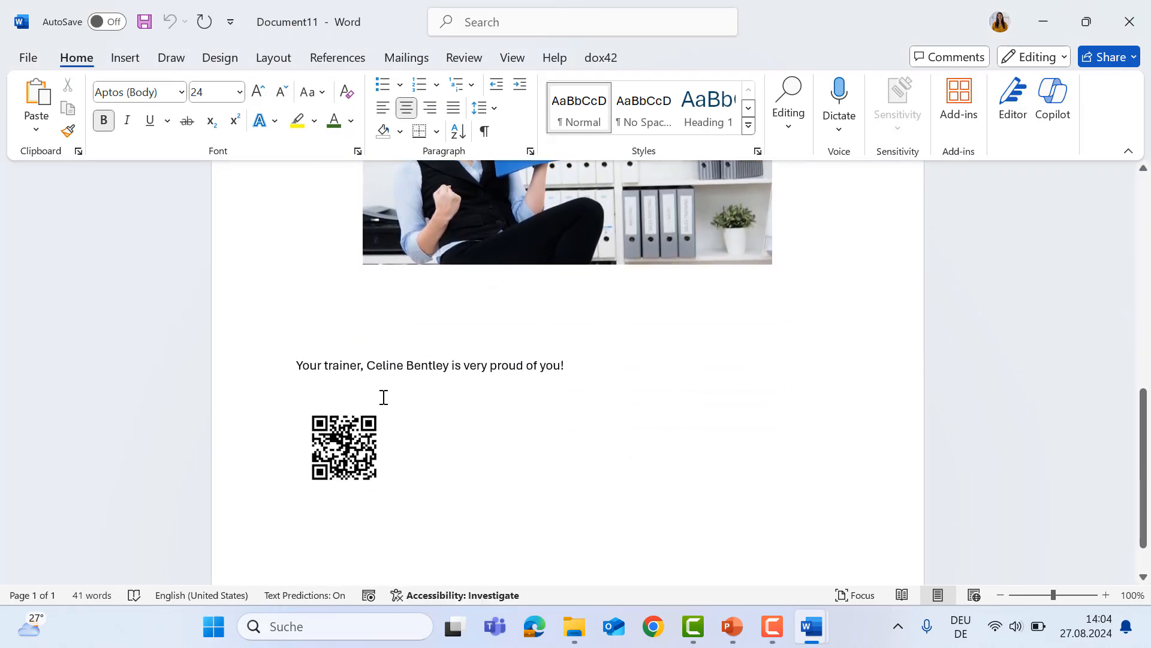
{"action": "scroll", "coordinate": [627, 414], "scroll_direction": "up", "scroll_amount": 12}
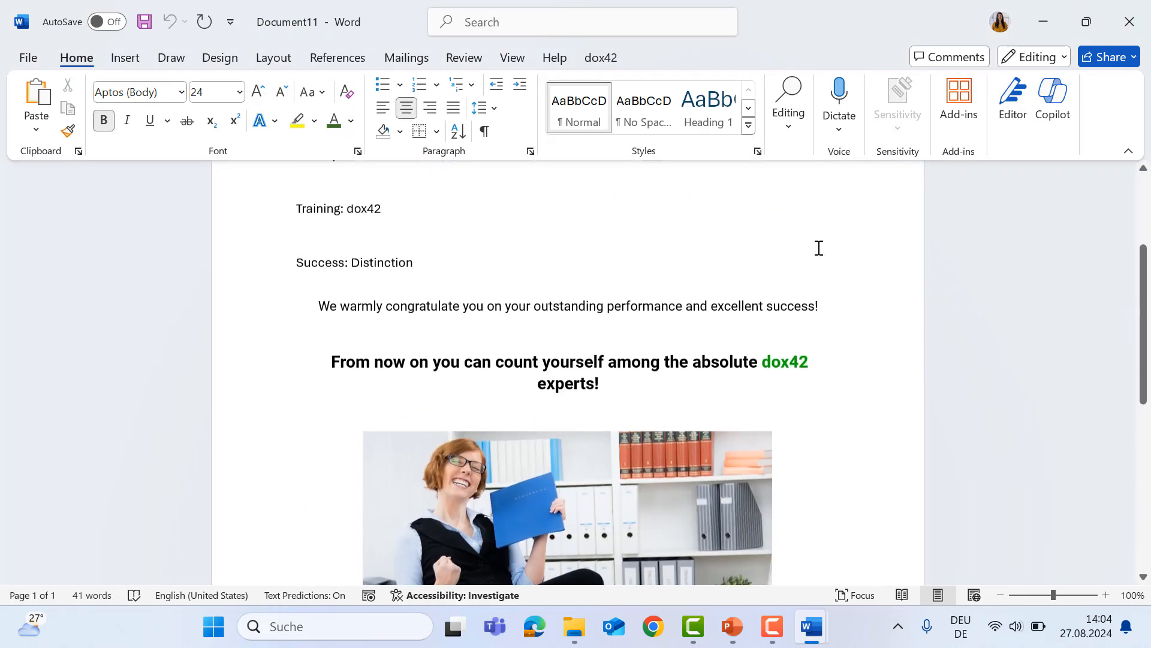
{"action": "left_click", "coordinate": [1130, 22]}
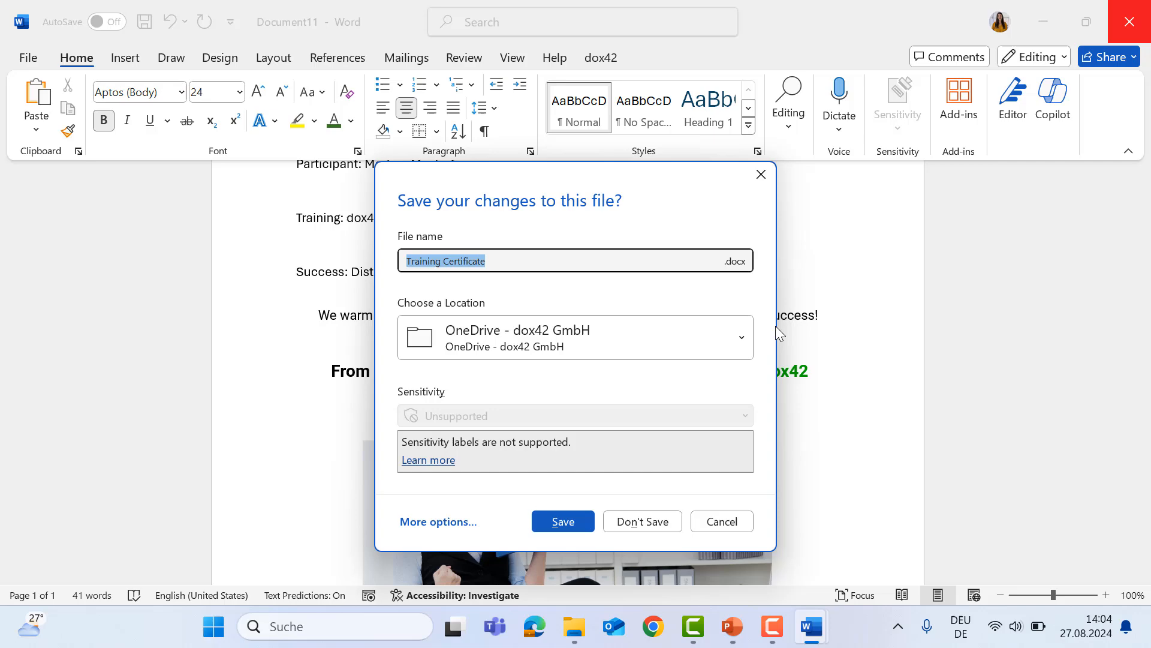
{"action": "left_click", "coordinate": [644, 521]}
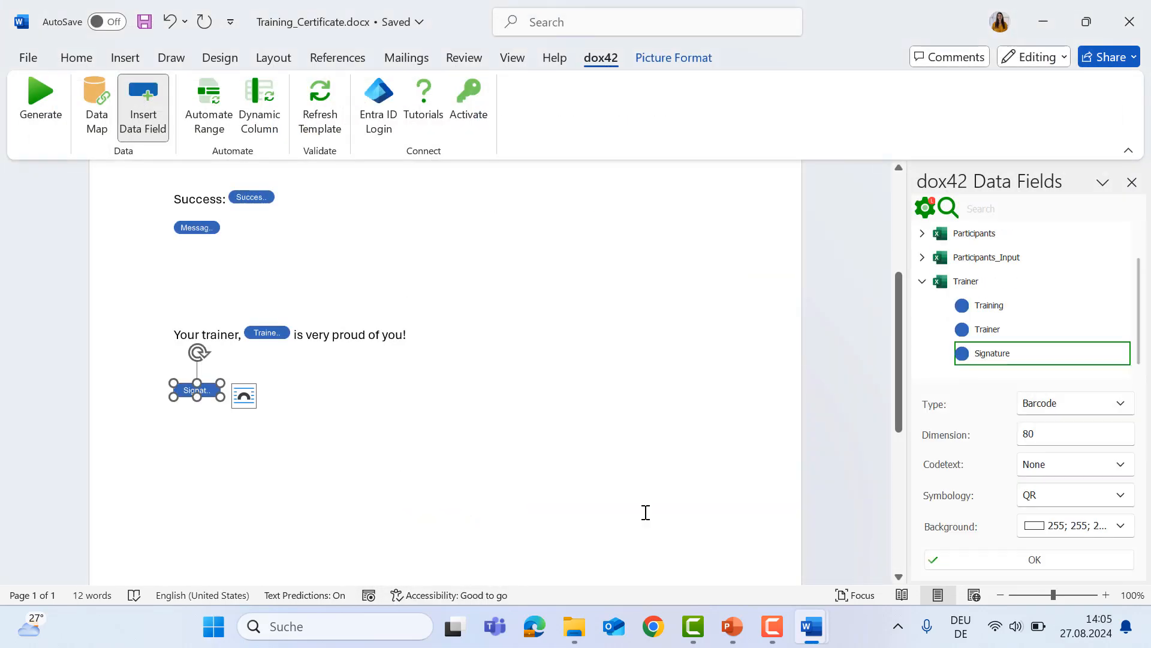
Remove one empty line above the "Your trainer" sentence and add two new lines below the Signature field
{"action": "scroll", "coordinate": [645, 512], "scroll_direction": "up", "scroll_amount": 2}
{"action": "left_click", "coordinate": [198, 391]}
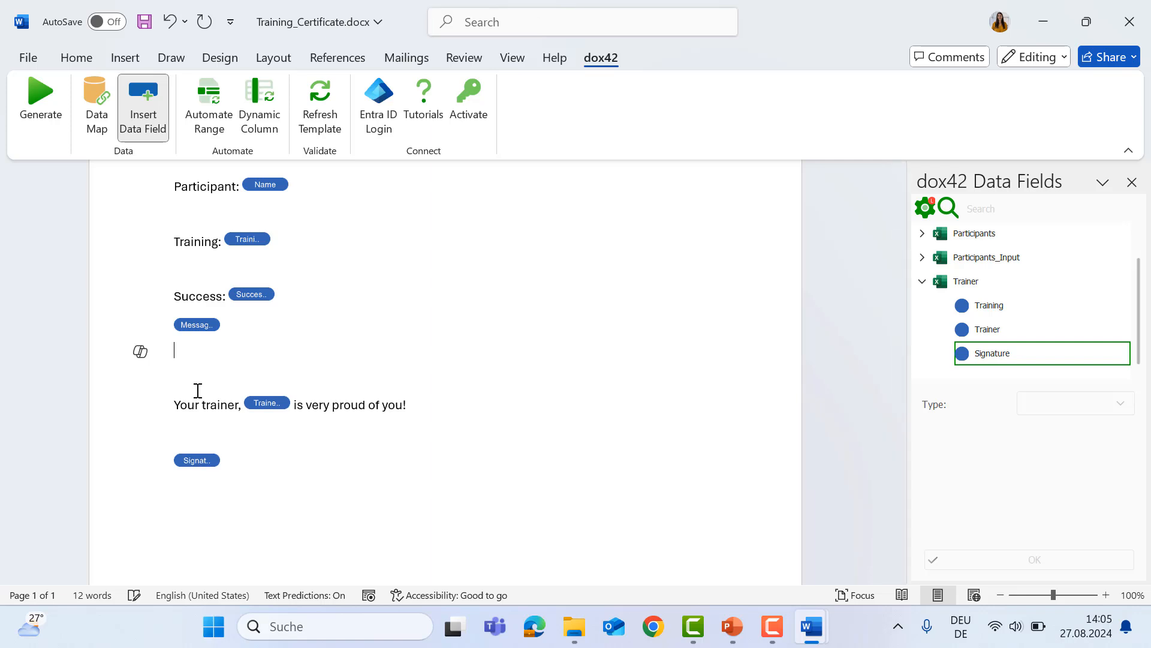
{"action": "key", "text": "BackSpace"}
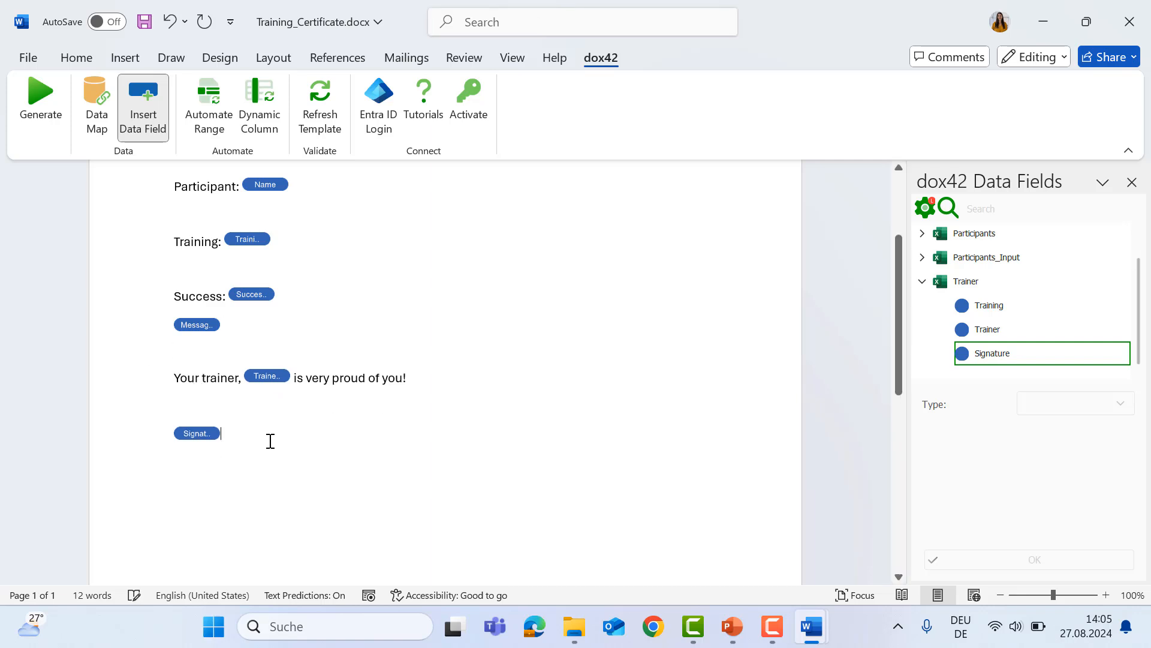
{"action": "key", "text": "Return"}
{"action": "key", "text": "Return"}
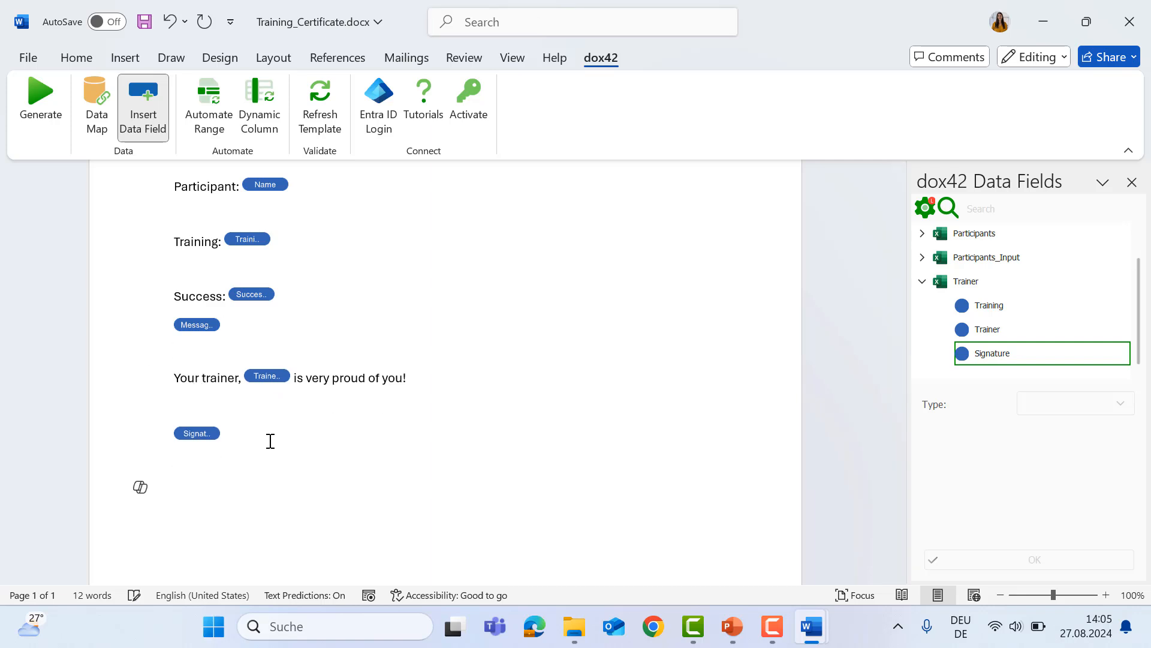
Insert a table with three columns and two rows below the Signature field, with the headers Name, Training and Success
{"action": "scroll", "coordinate": [270, 440], "scroll_direction": "down", "scroll_amount": 5}
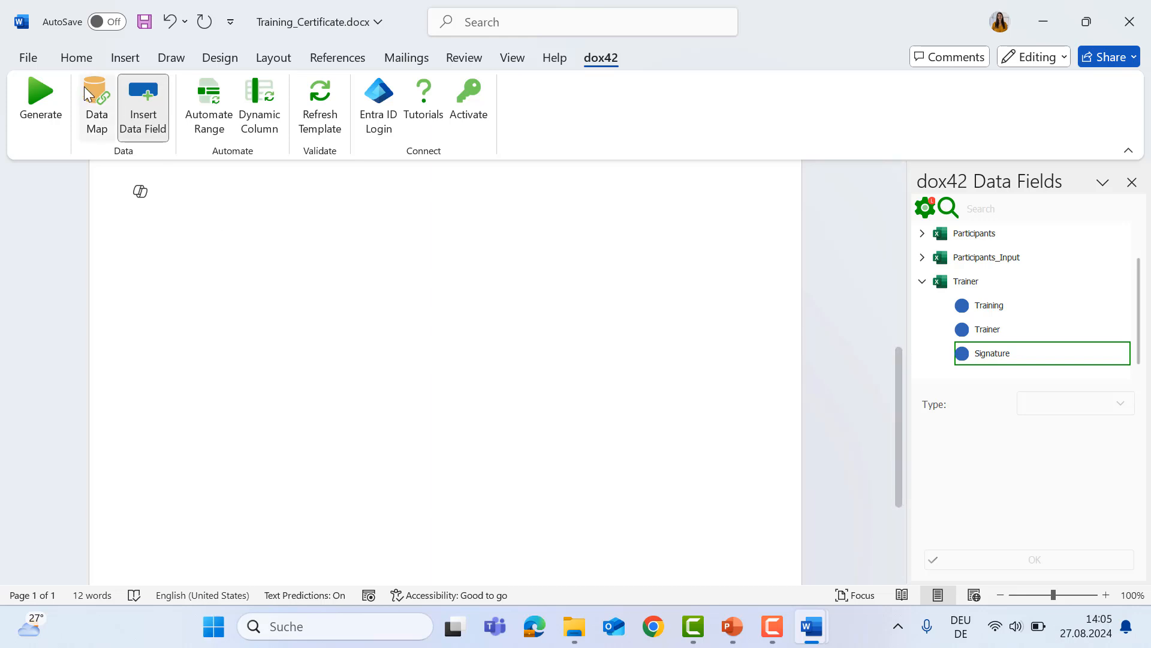
{"action": "left_click", "coordinate": [123, 58]}
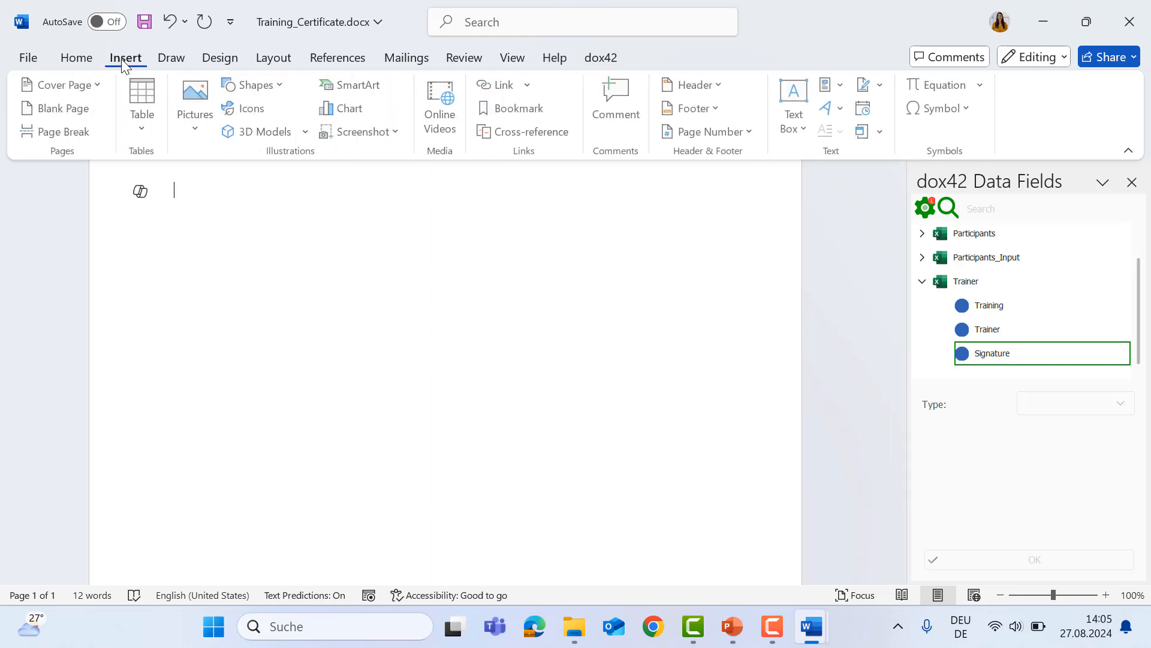
{"action": "left_click", "coordinate": [142, 120]}
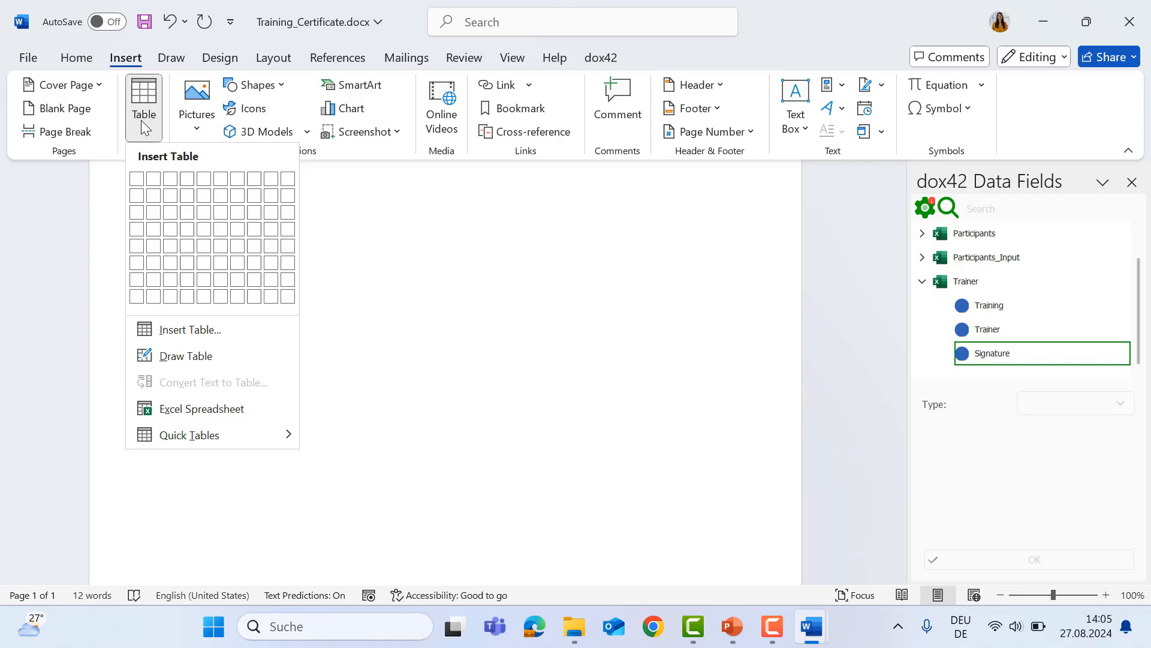
{"action": "left_click", "coordinate": [172, 196]}
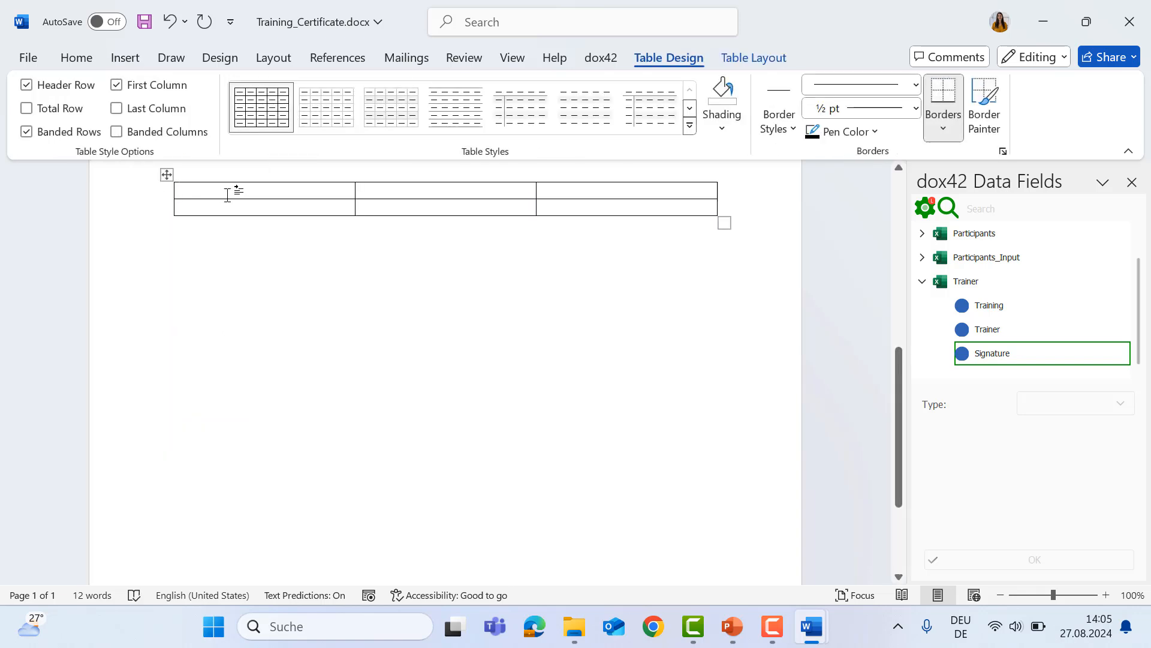
{"action": "type", "text": "Name"}
{"action": "key", "text": "Tab"}
{"action": "type", "text": "Training"}
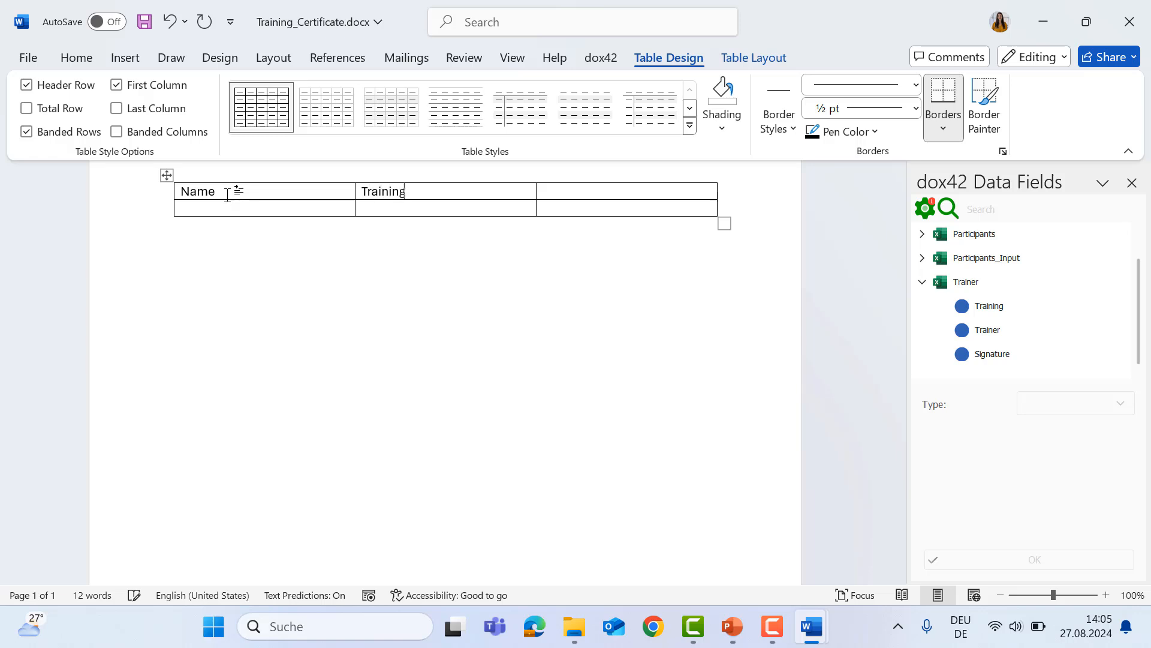
{"action": "type", "text": "Success"}
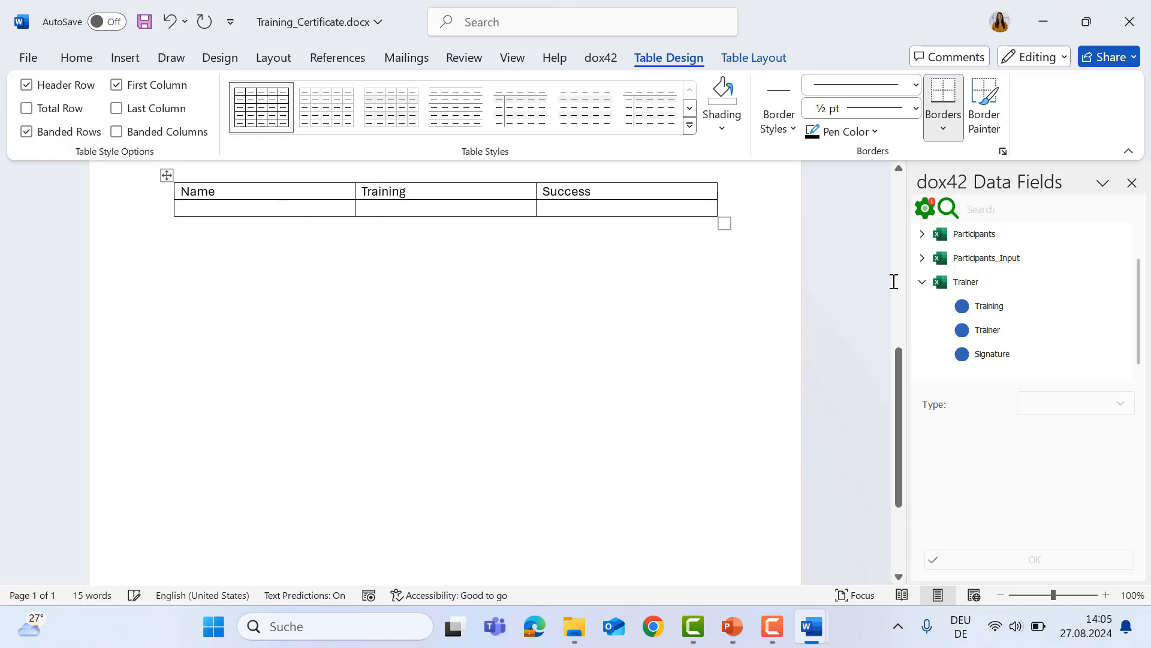
Fill the table's second row with the Name, Training and Success data fields from the Participants_Input data source
{"action": "left_click", "coordinate": [924, 283]}
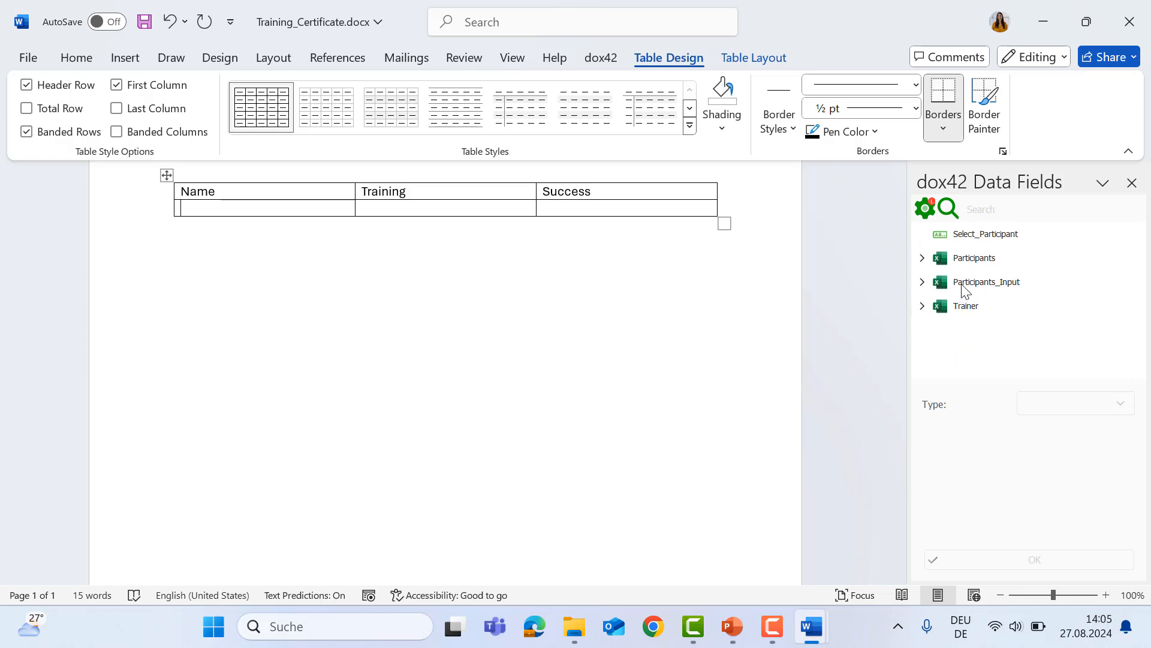
{"action": "left_click", "coordinate": [923, 283]}
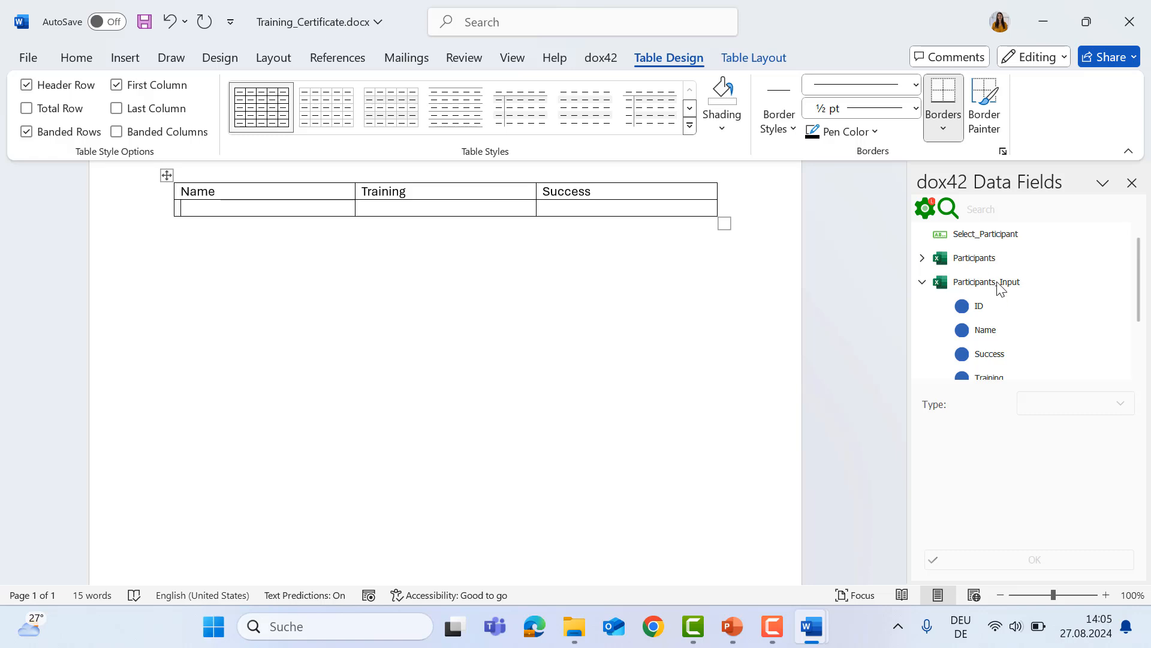
{"action": "double_click", "coordinate": [981, 331]}
{"action": "left_click", "coordinate": [453, 209]}
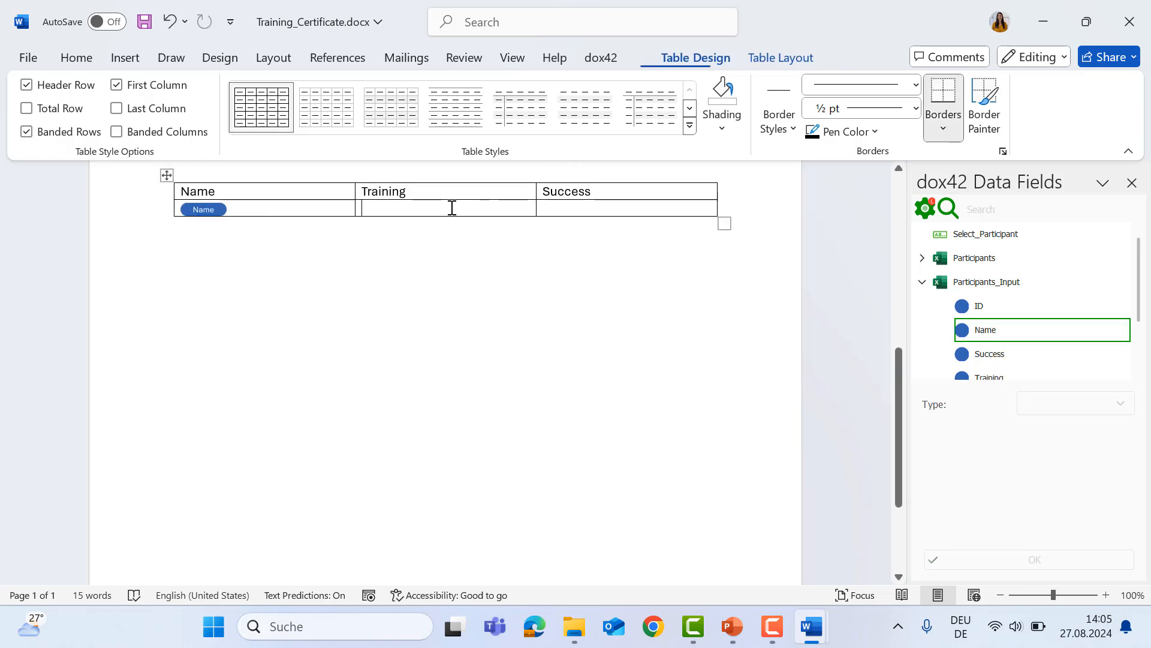
{"action": "double_click", "coordinate": [981, 376]}
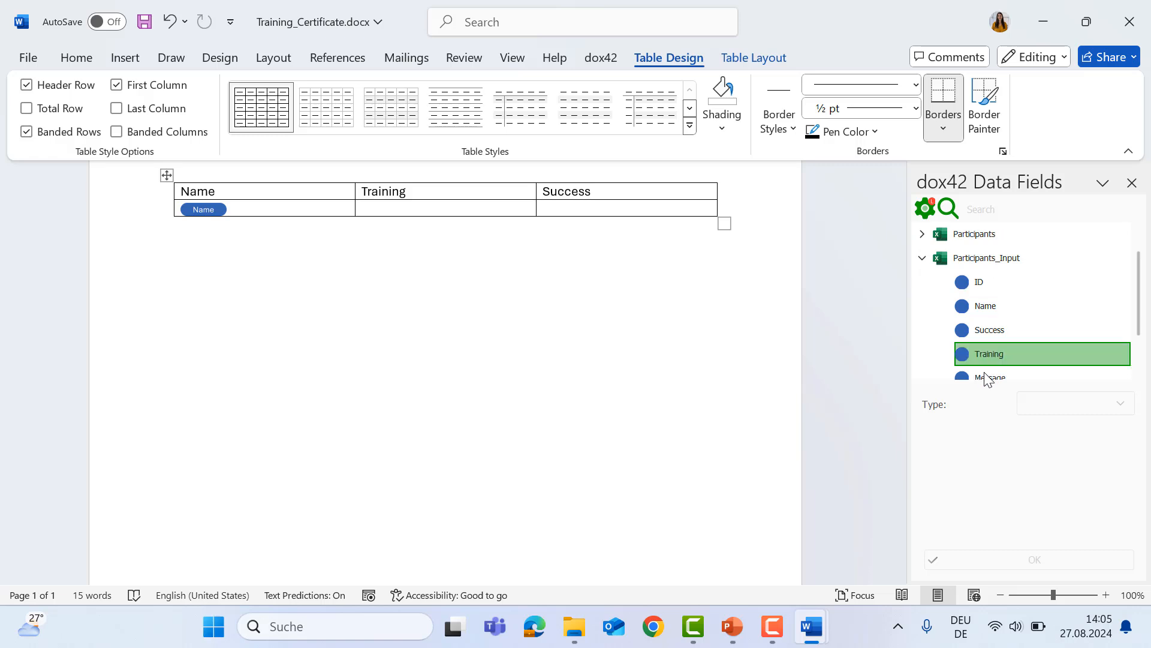
{"action": "left_click", "coordinate": [622, 207]}
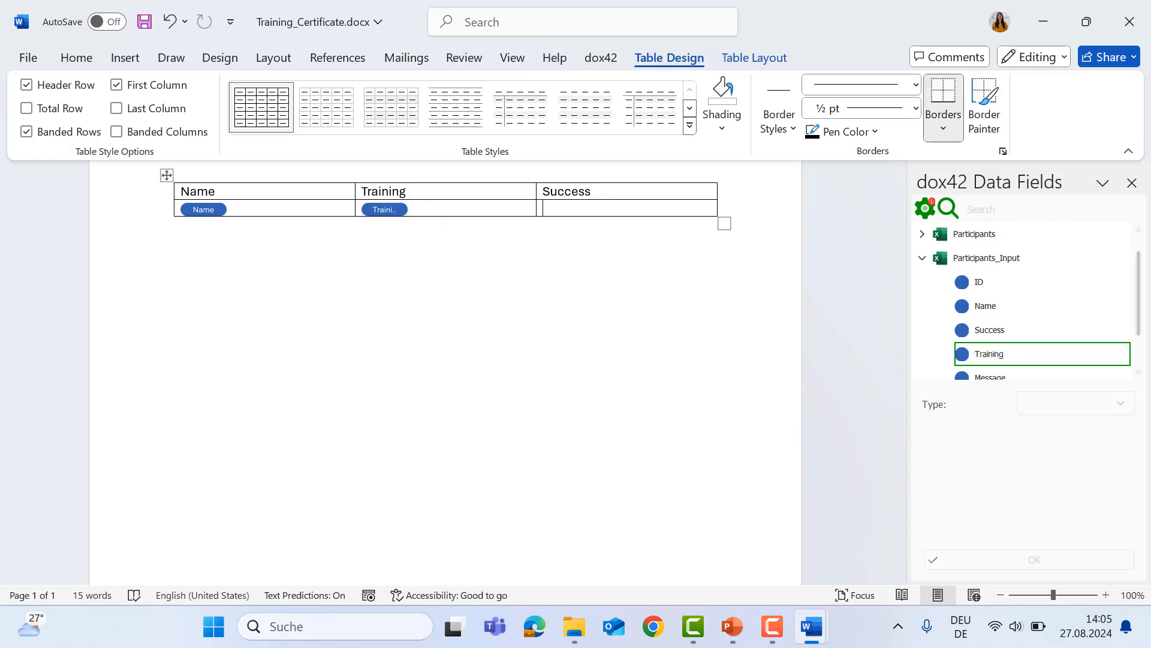
{"action": "scroll", "coordinate": [1135, 324], "scroll_direction": "down", "scroll_amount": 2}
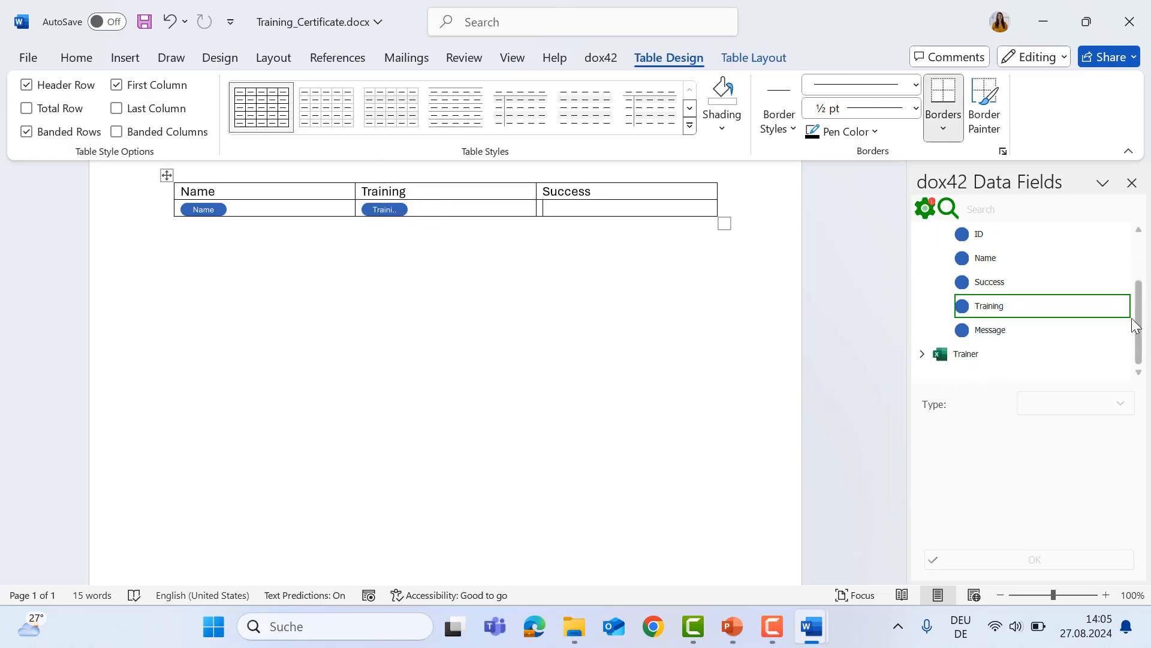
{"action": "double_click", "coordinate": [989, 281]}
Select the whole second table row containing the three data fields
{"action": "scroll", "coordinate": [540, 315], "scroll_direction": "up", "scroll_amount": 2}
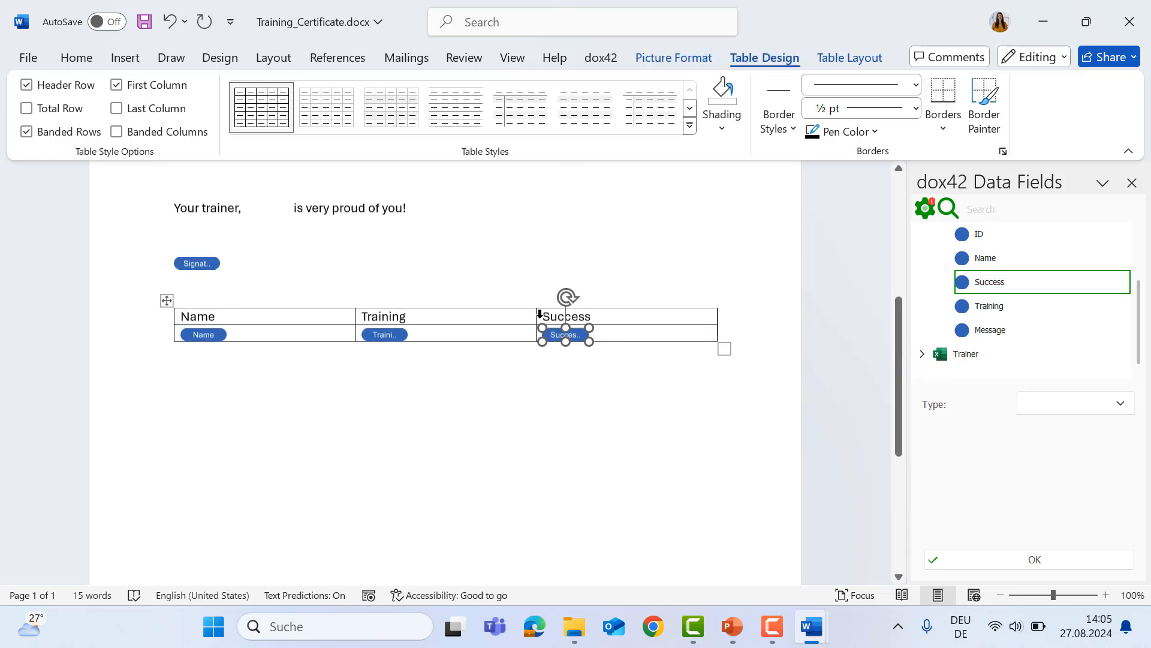
{"action": "left_click", "coordinate": [624, 340]}
{"action": "left_click", "coordinate": [230, 346], "text": "shift"}
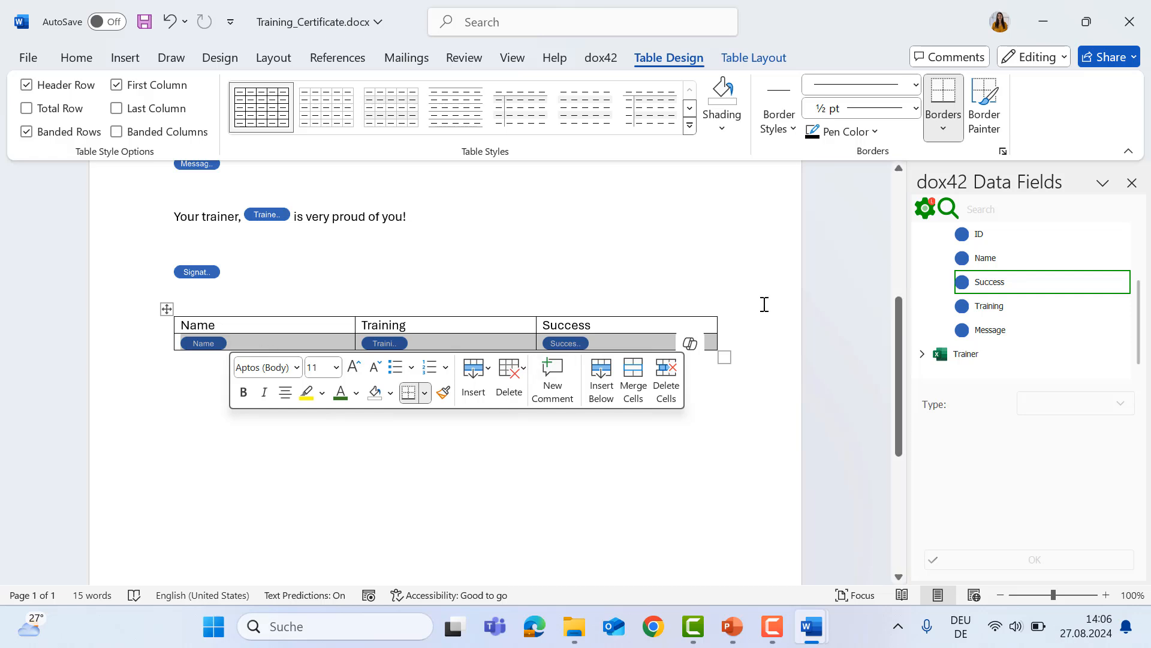
{"action": "left_click", "coordinate": [605, 58]}
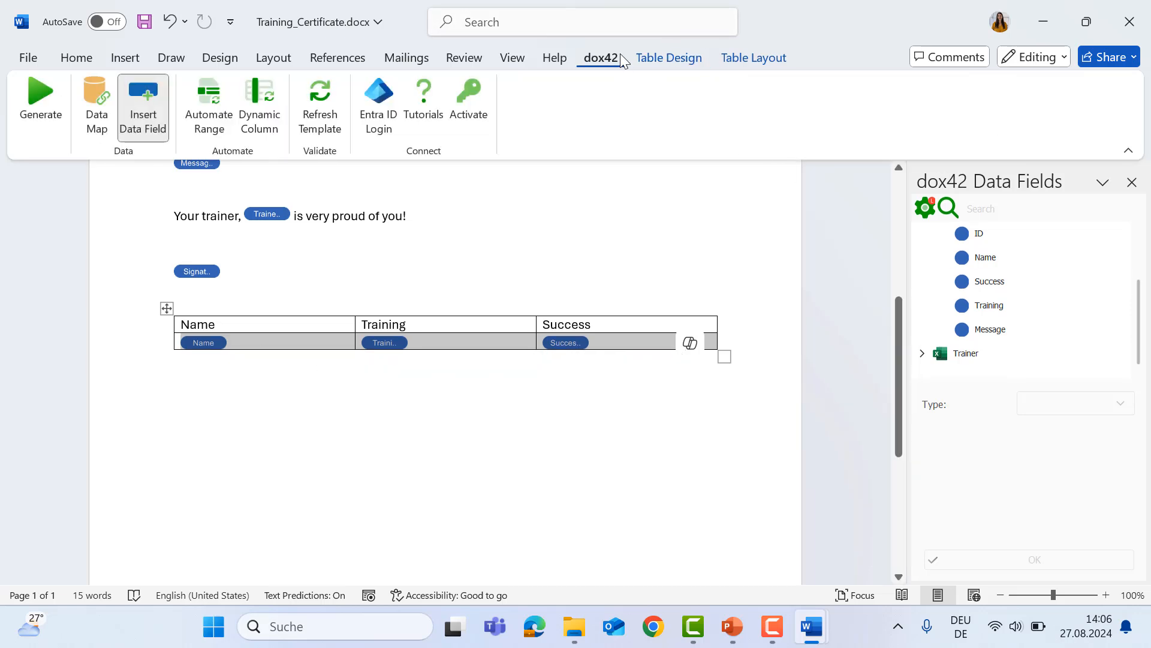
{"action": "left_click", "coordinate": [259, 111]}
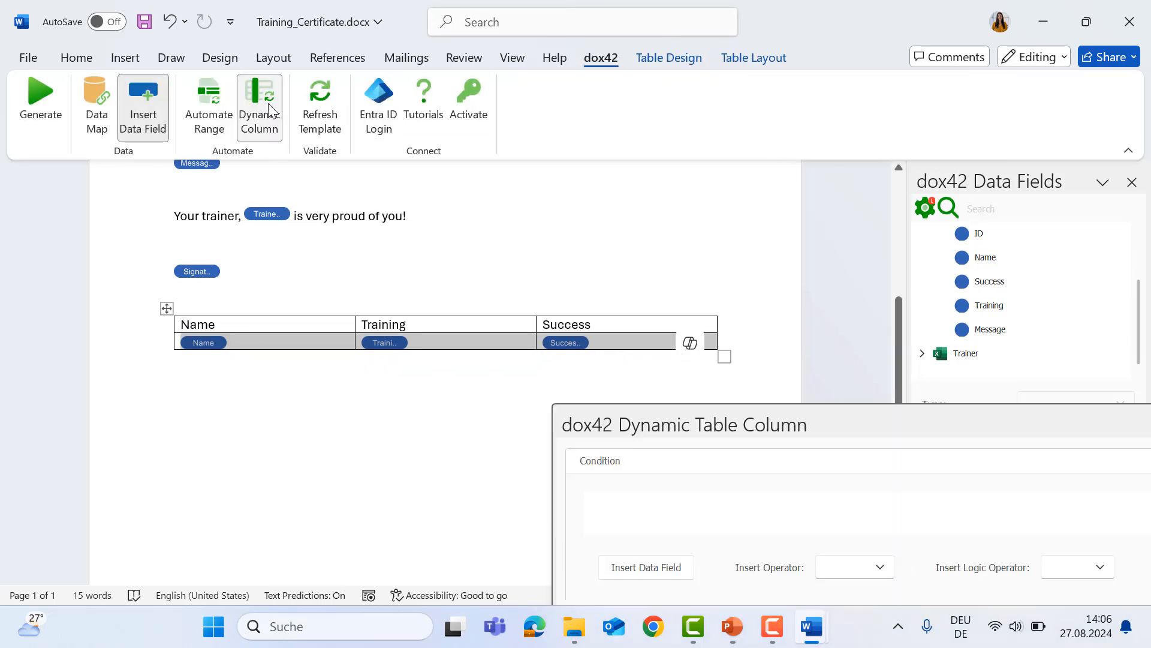
{"action": "left_click_drag", "start_coordinate": [1117, 408], "coordinate": [661, 388]}
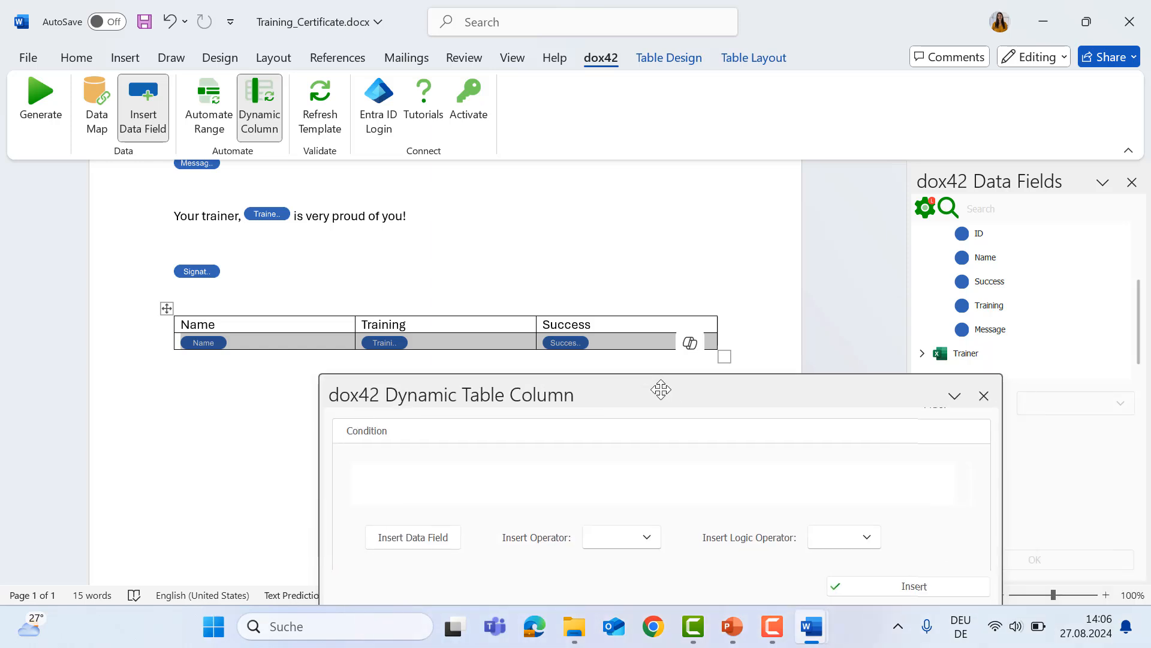
{"action": "left_click", "coordinate": [984, 395]}
Insert a purple Automate Range around the selected table row that repeats for the data source Participants_Input
{"action": "left_click", "coordinate": [207, 116]}
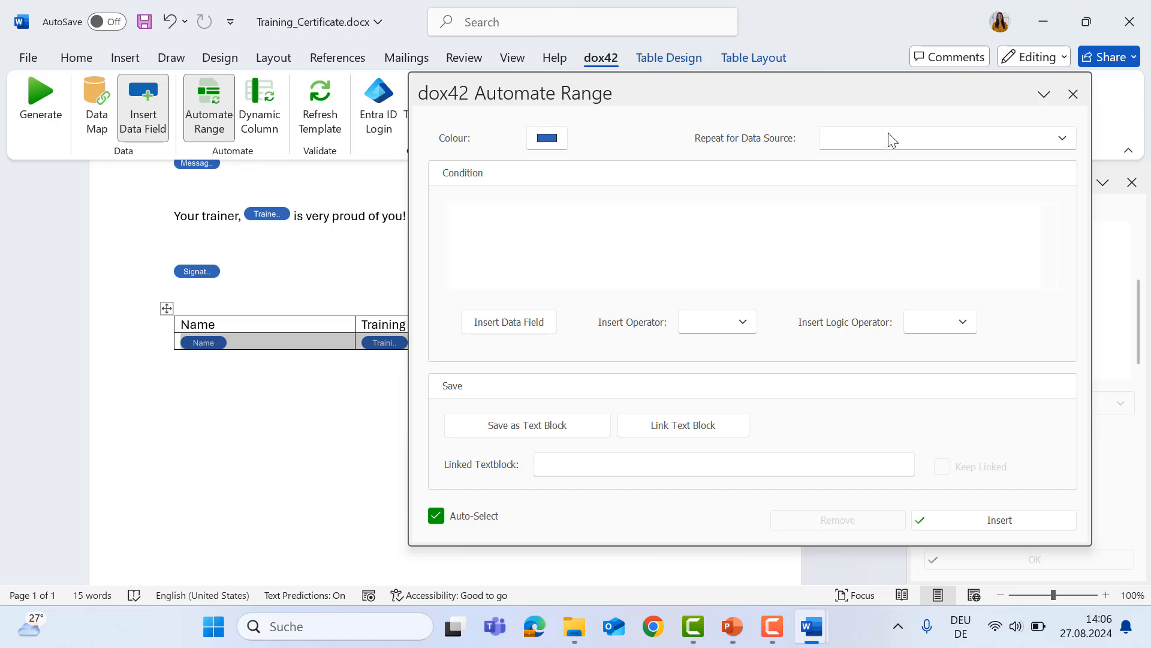
{"action": "left_click", "coordinate": [891, 136]}
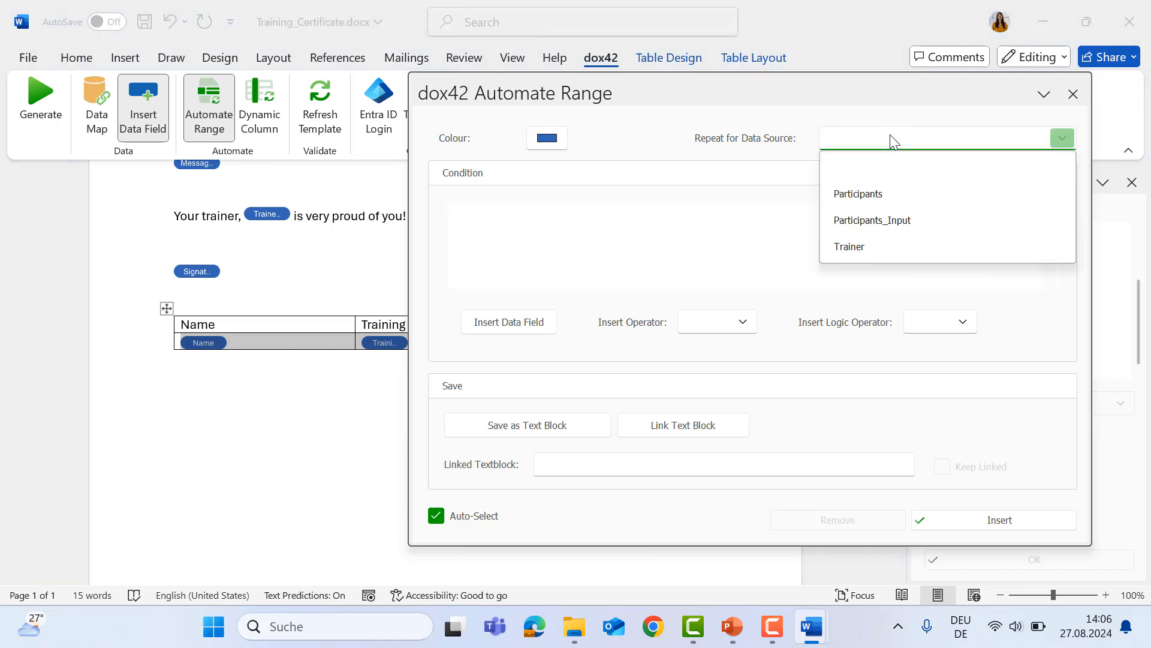
{"action": "left_click", "coordinate": [922, 220]}
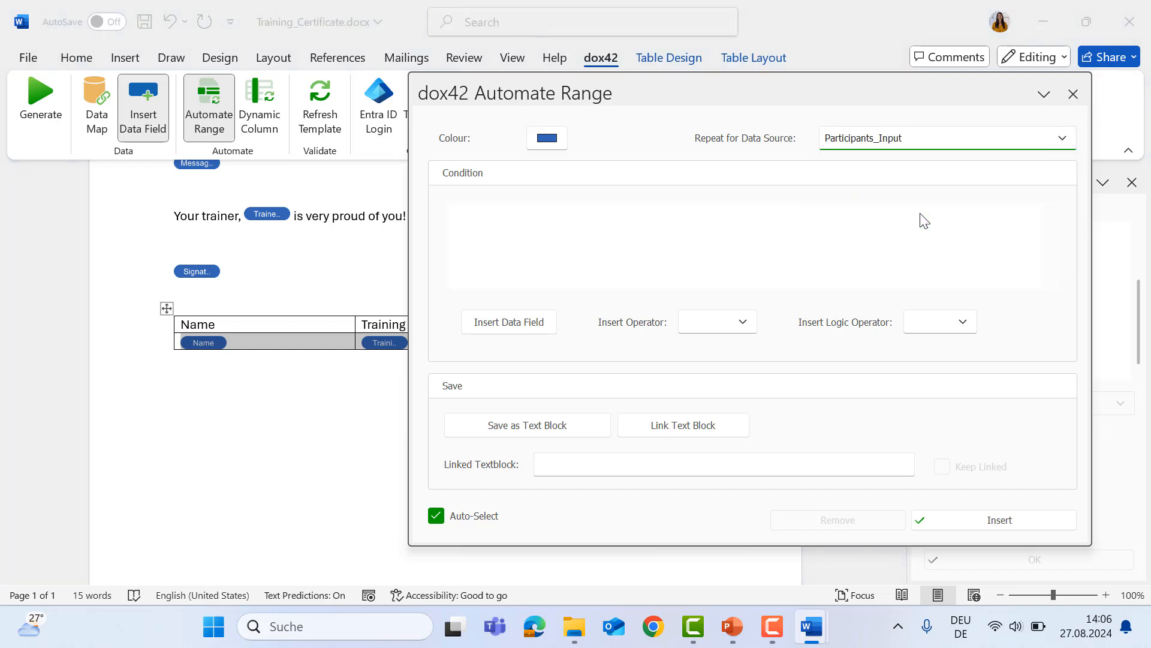
{"action": "left_click", "coordinate": [543, 141]}
{"action": "left_click", "coordinate": [681, 233]}
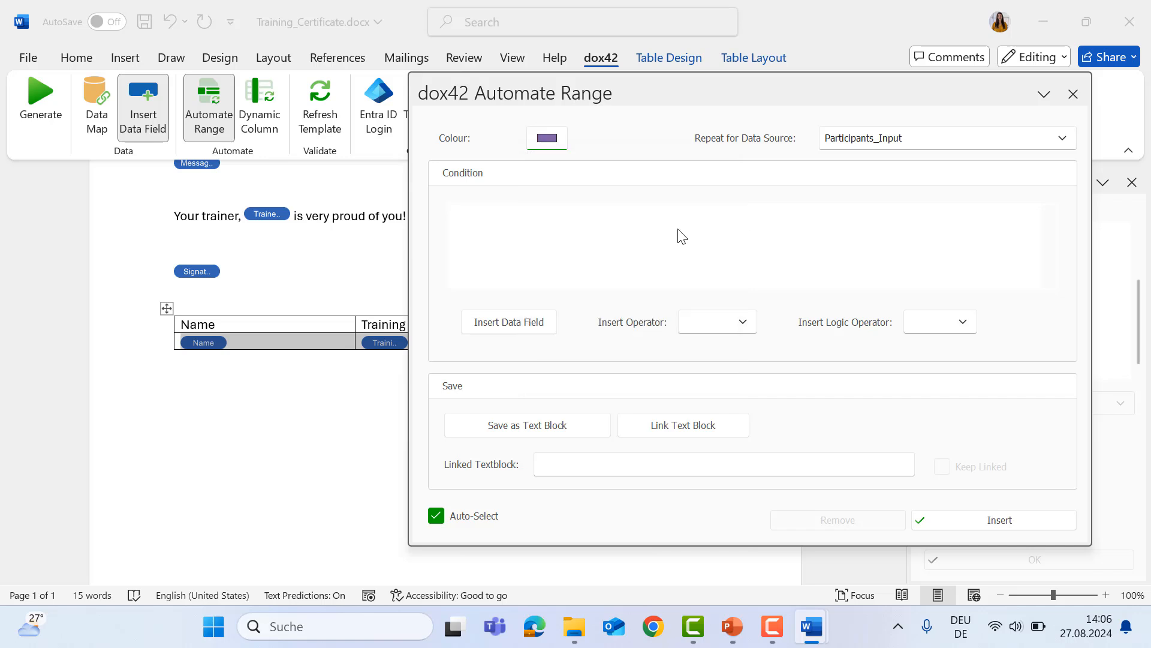
{"action": "left_click", "coordinate": [1014, 522]}
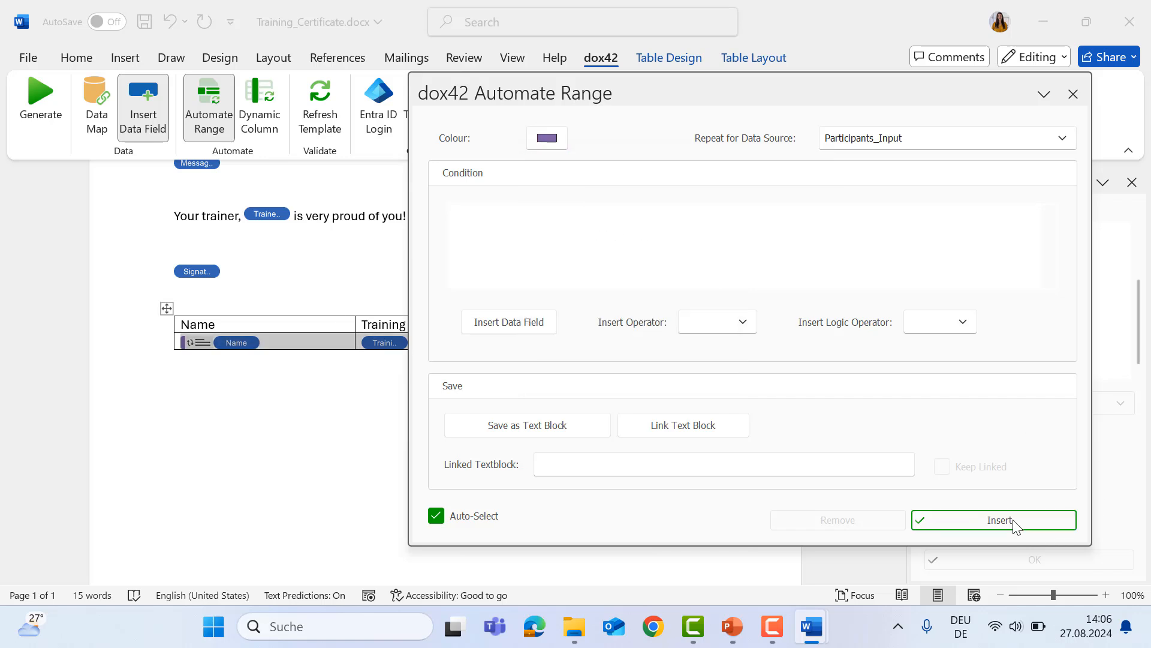
{"action": "left_click", "coordinate": [1073, 94]}
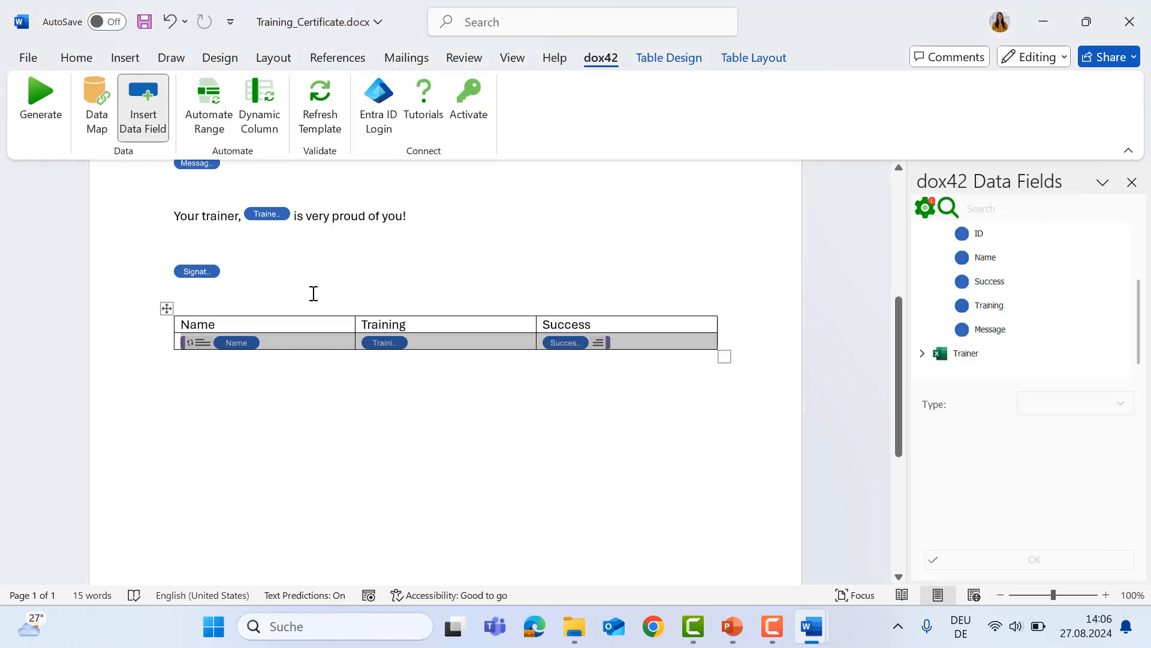
{"action": "left_click", "coordinate": [305, 343]}
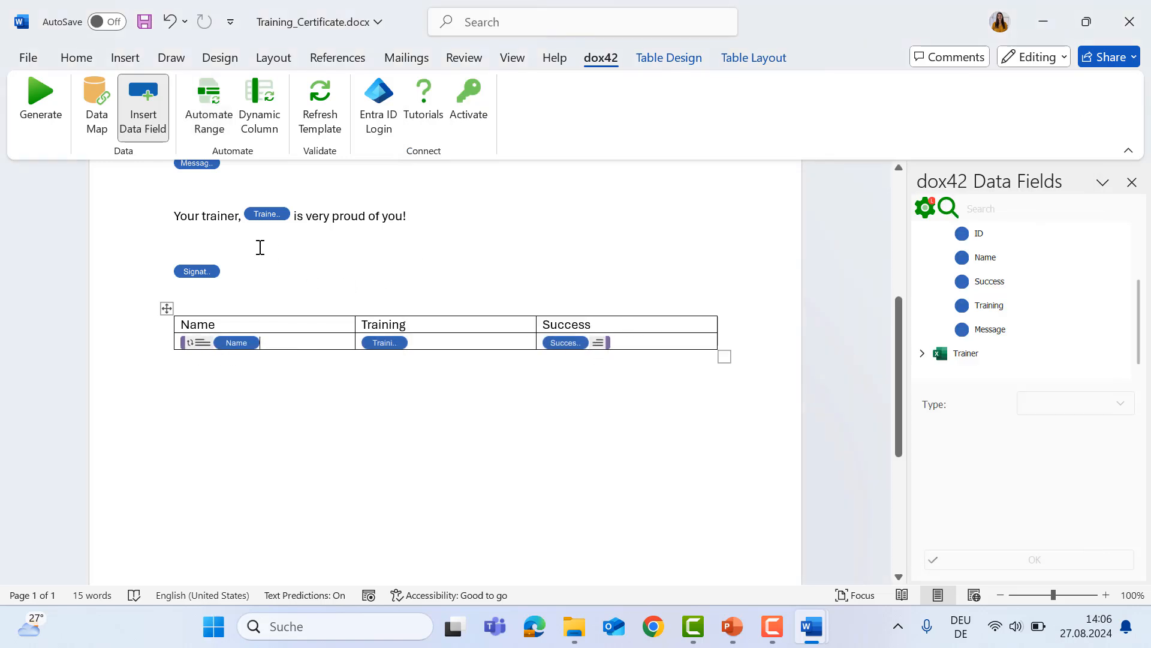
Save the template, generate a test certificate for the preselected participant, check its participants table, and close the generated document without saving
{"action": "left_click", "coordinate": [40, 134]}
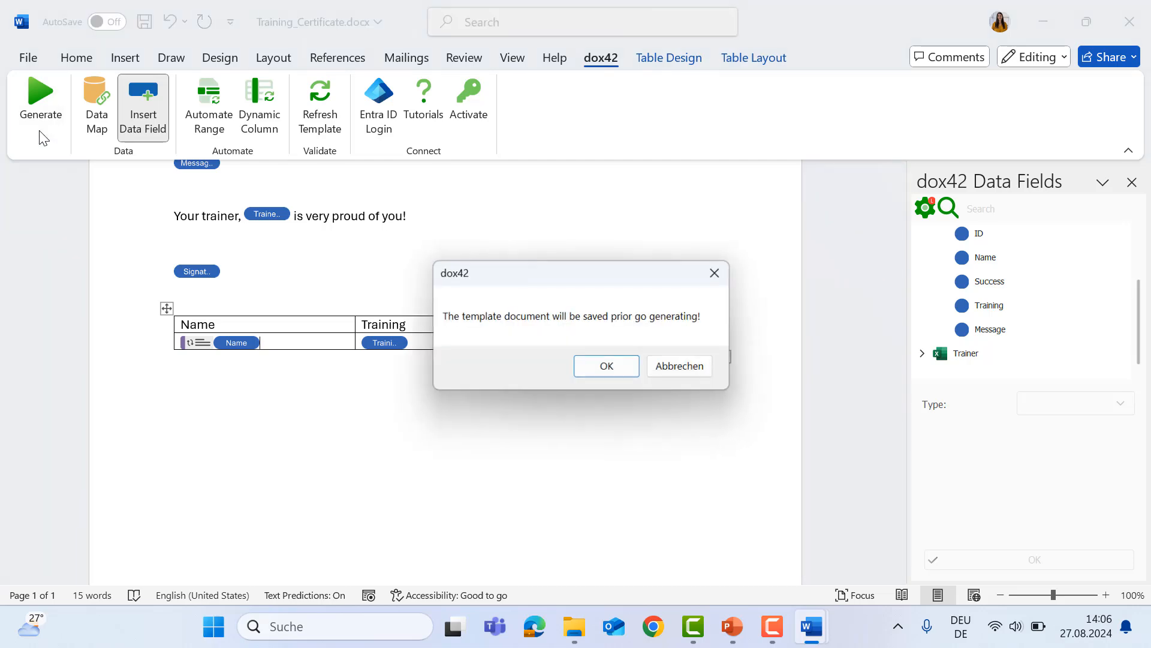
{"action": "left_click", "coordinate": [627, 368]}
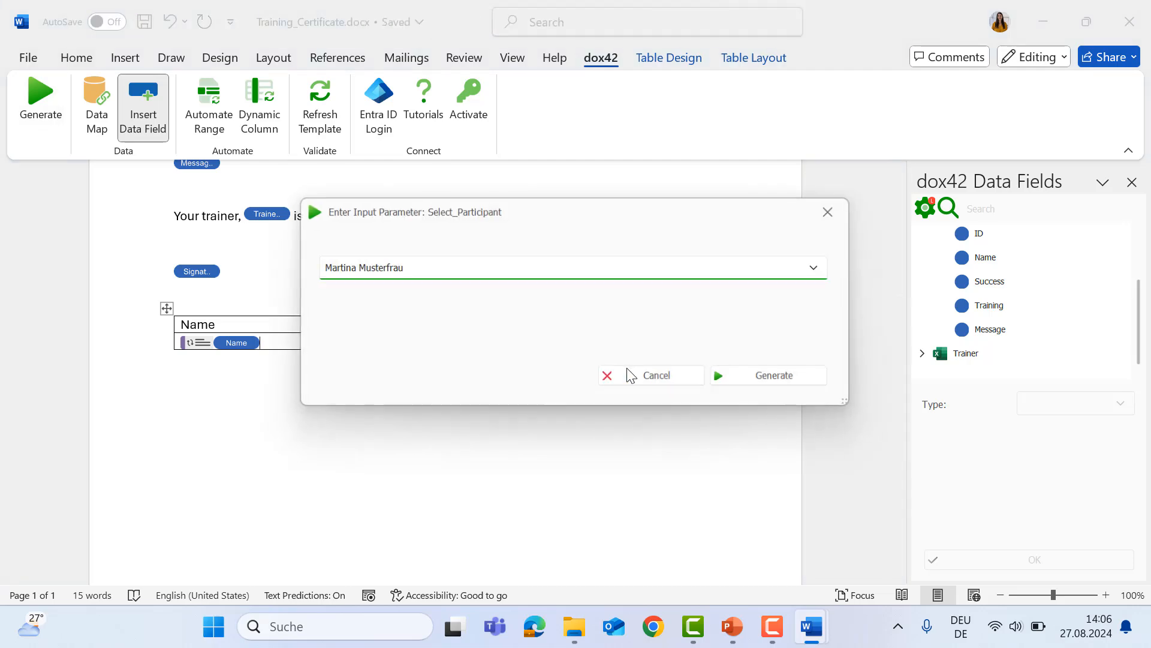
{"action": "left_click", "coordinate": [744, 378]}
{"action": "scroll", "coordinate": [743, 375], "scroll_direction": "down", "scroll_amount": 2}
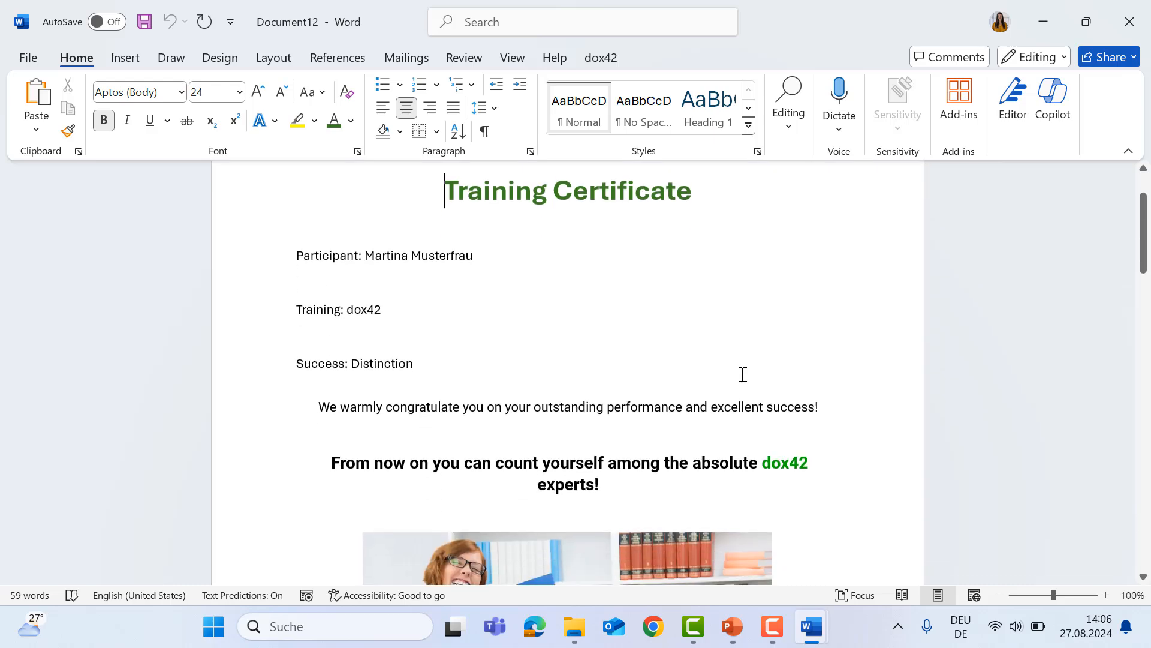
{"action": "scroll", "coordinate": [742, 374], "scroll_direction": "down", "scroll_amount": 10}
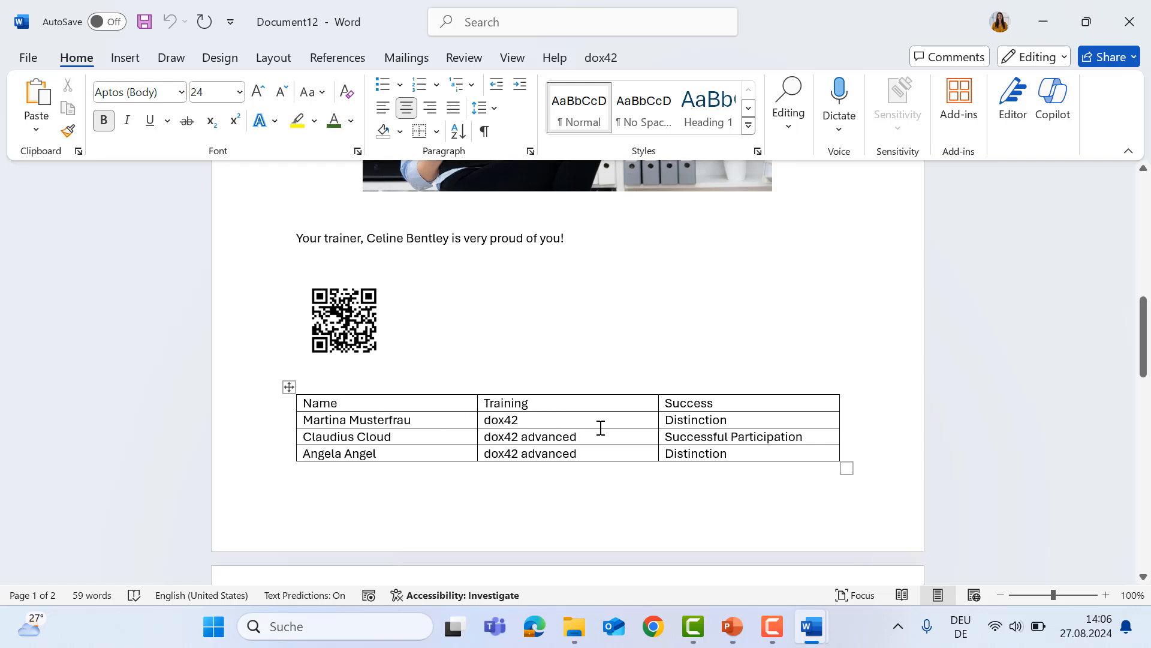
{"action": "left_click", "coordinate": [1140, 21]}
{"action": "left_click", "coordinate": [638, 524]}
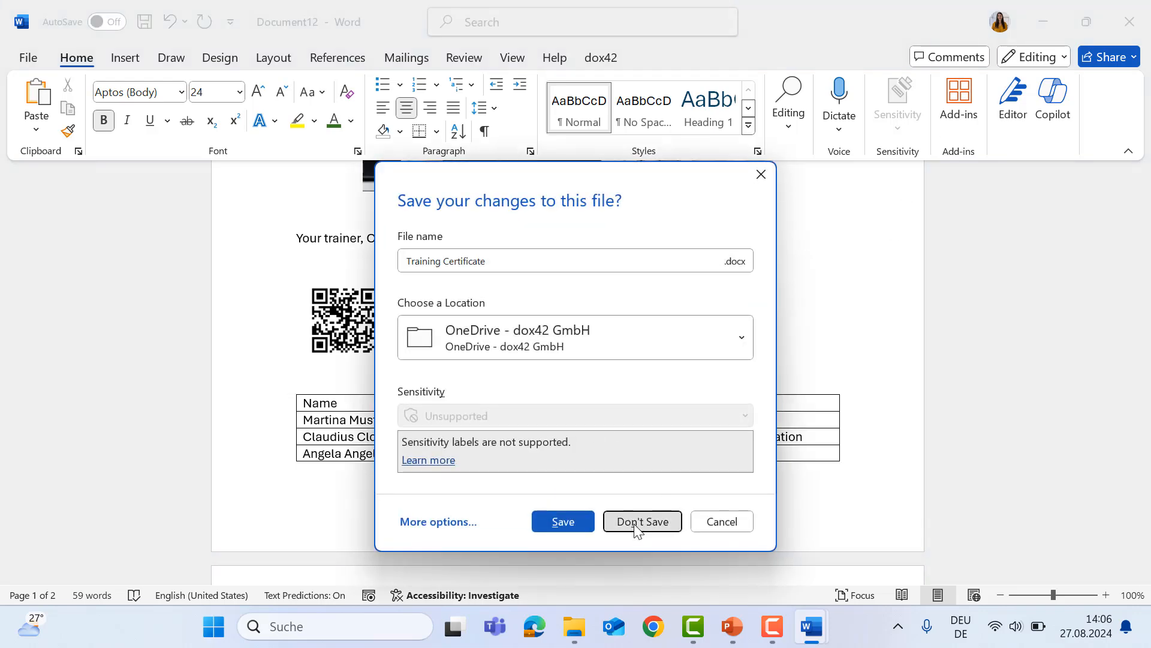
Open the Visualiser for the Participants_Input data source in the data map and set its field colour to light blue (146; 205; 220)
{"action": "scroll", "coordinate": [637, 531], "scroll_direction": "up", "scroll_amount": 3}
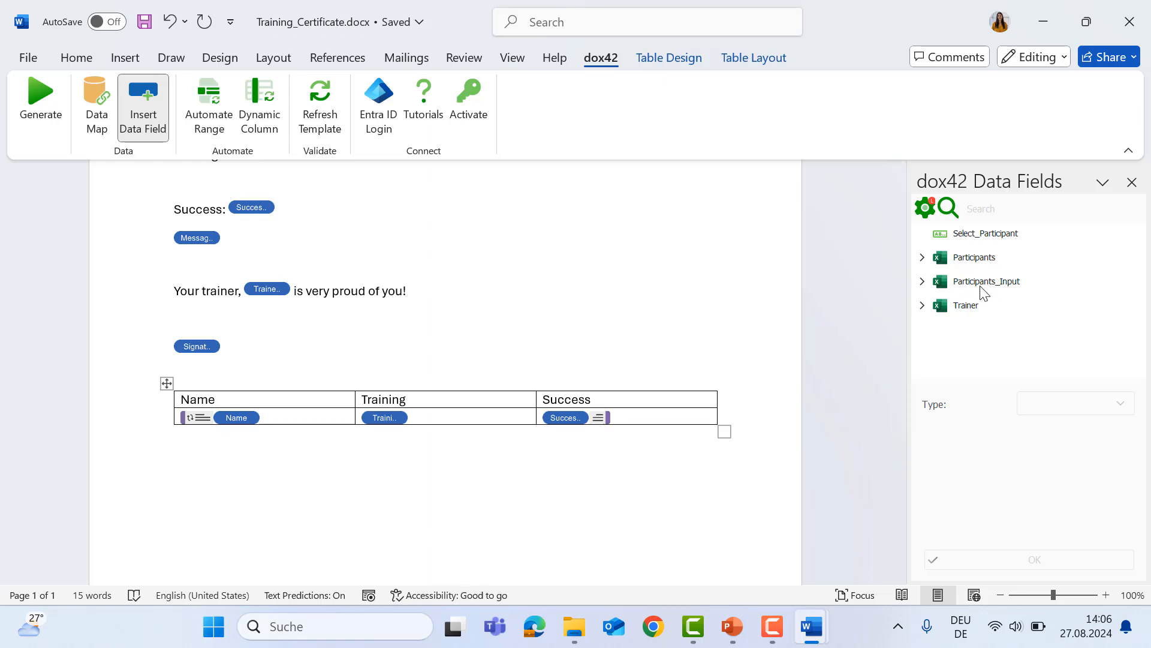
{"action": "left_click", "coordinate": [105, 111]}
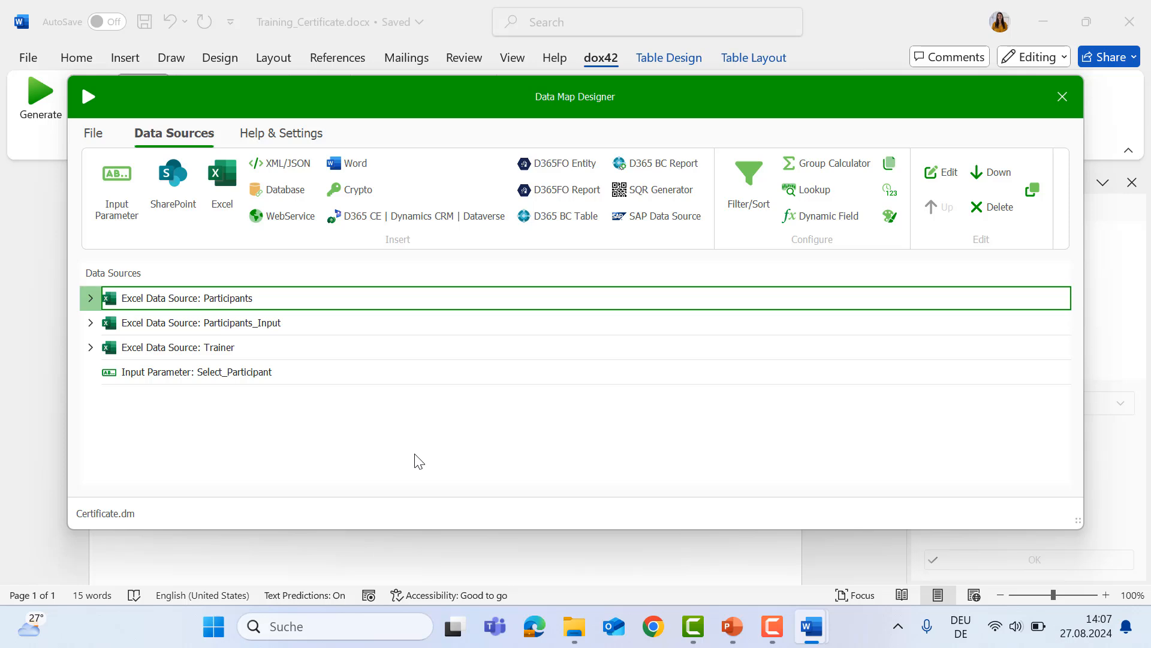
{"action": "left_click", "coordinate": [242, 323]}
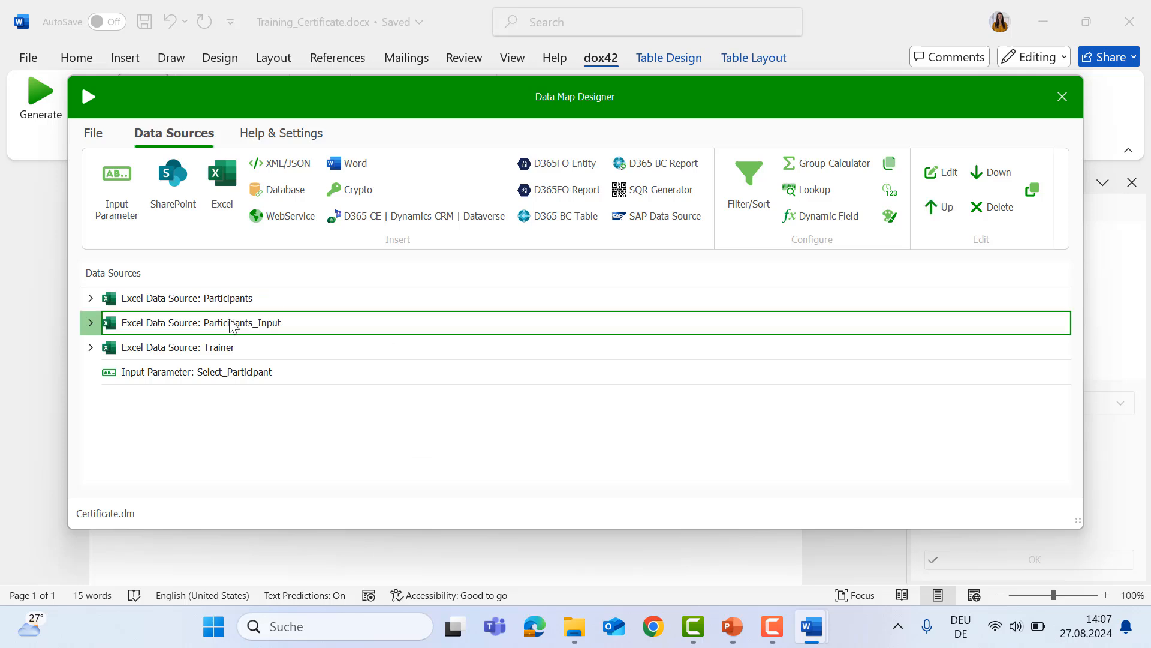
{"action": "left_click", "coordinate": [892, 217]}
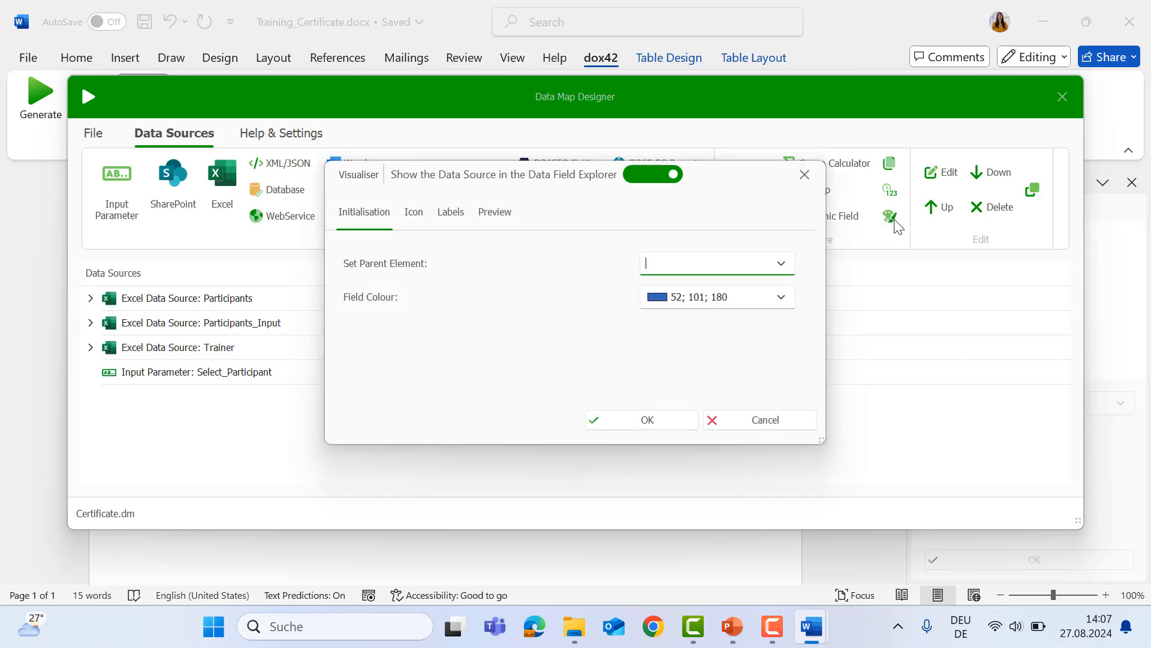
{"action": "left_click_drag", "start_coordinate": [744, 182], "coordinate": [819, 182]}
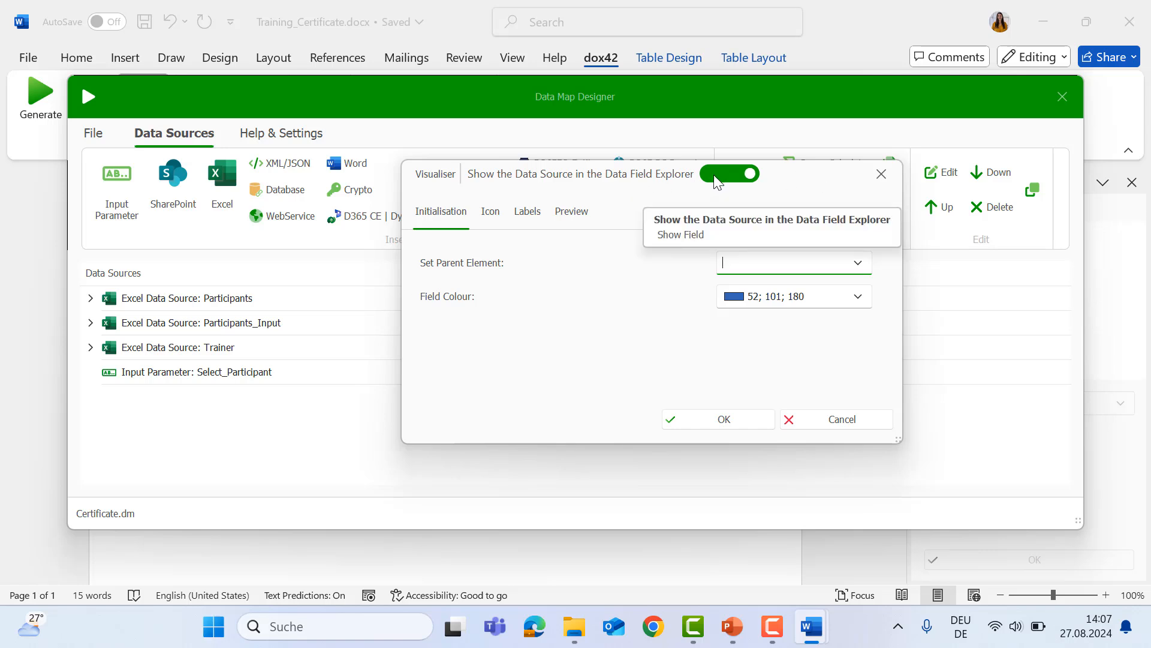
{"action": "left_click", "coordinate": [858, 264]}
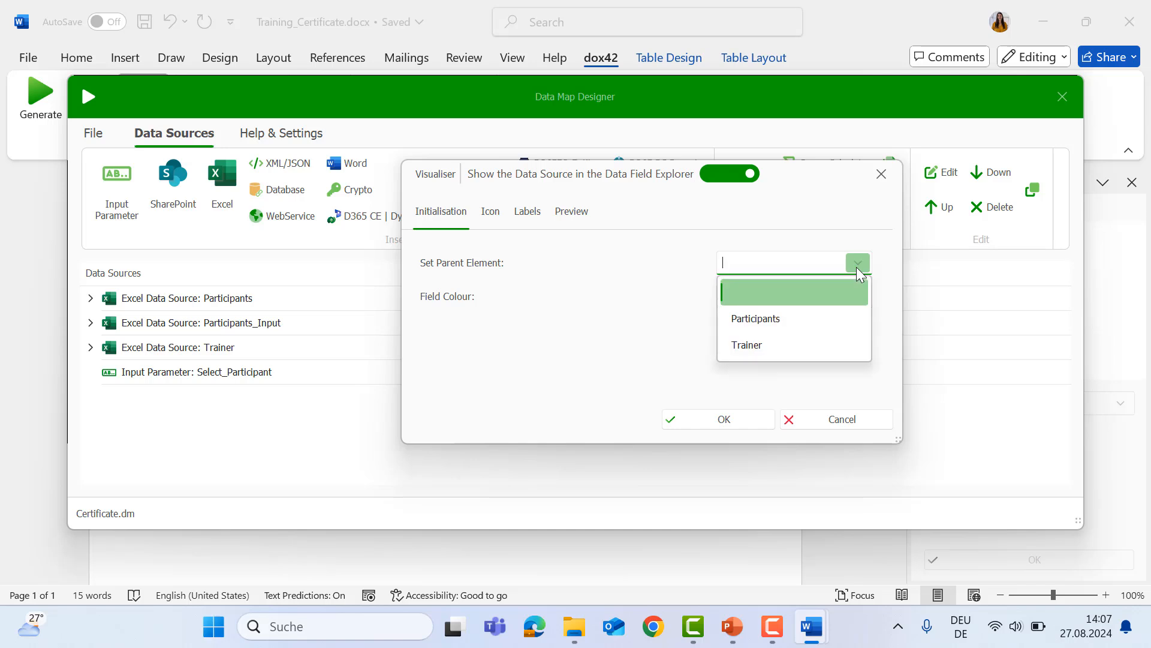
{"action": "left_click", "coordinate": [607, 278]}
{"action": "left_click", "coordinate": [786, 304]}
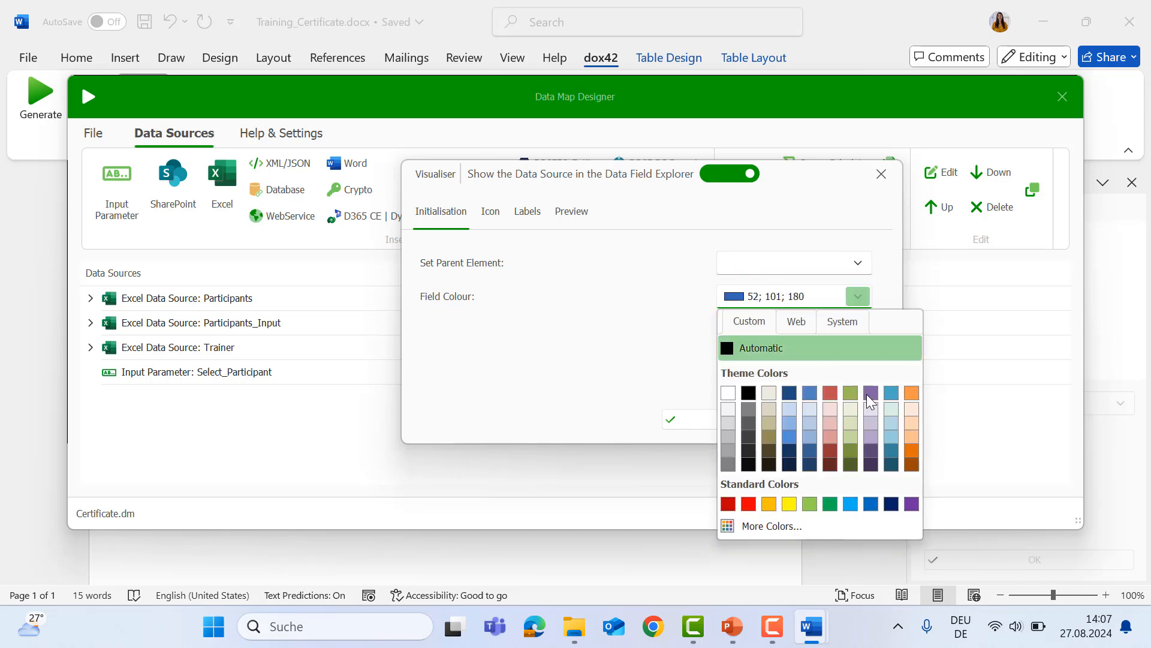
{"action": "left_click", "coordinate": [891, 438]}
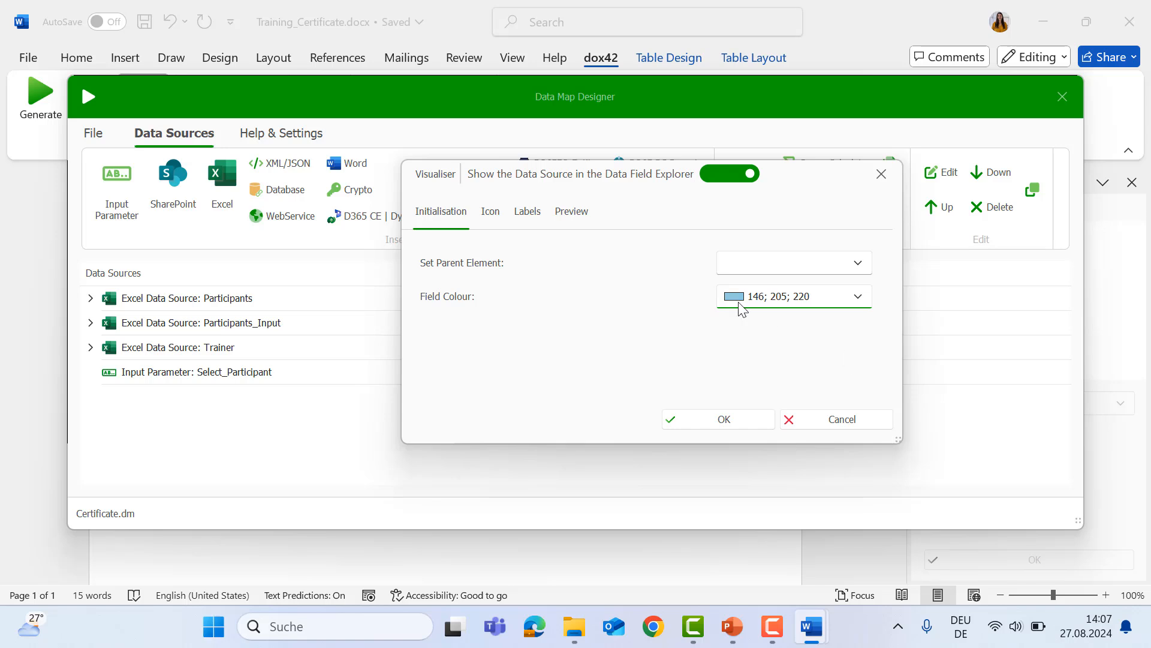
Assign the blue and green people icon to the Participants_Input data source
{"action": "left_click", "coordinate": [498, 220]}
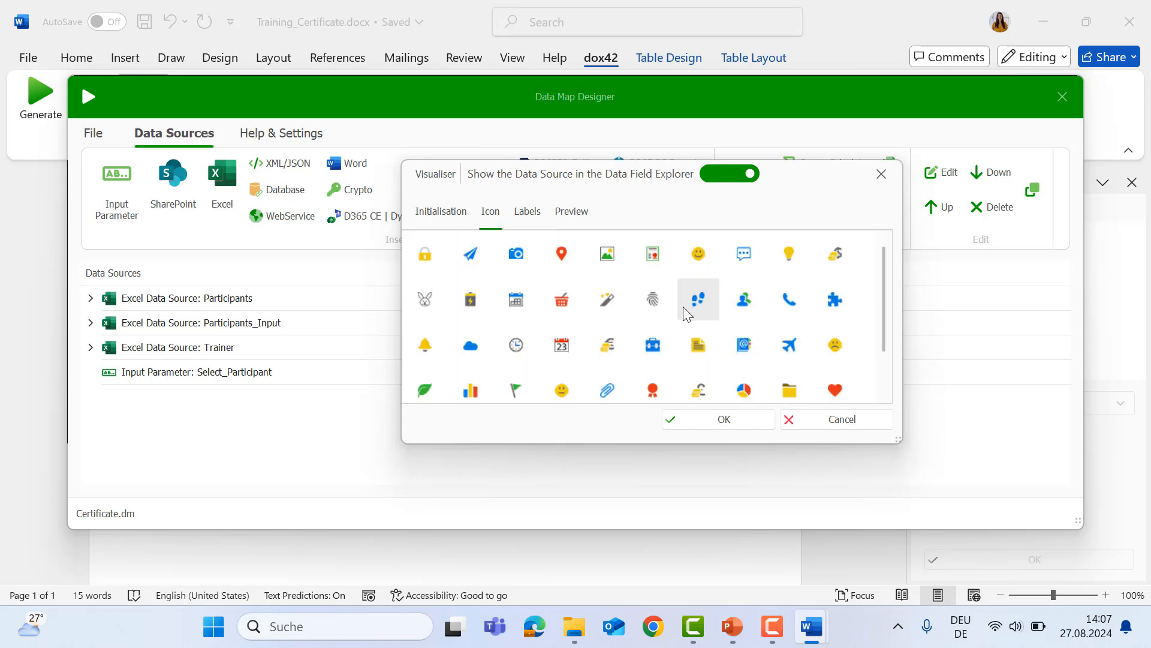
{"action": "scroll", "coordinate": [651, 342], "scroll_direction": "down", "scroll_amount": 1}
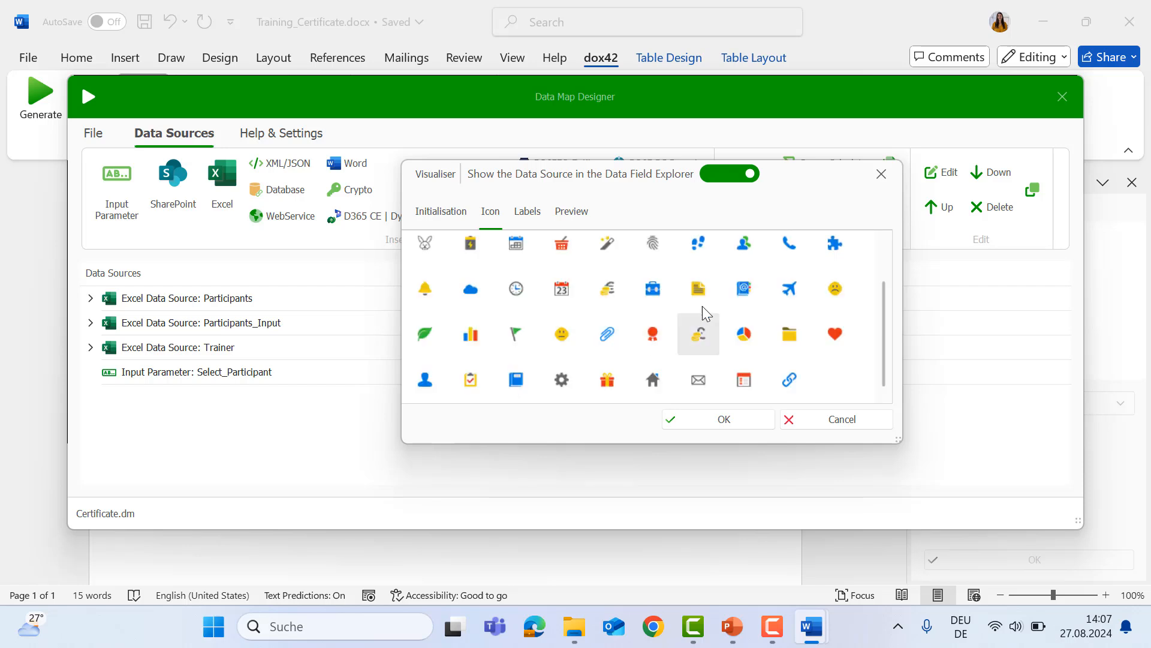
{"action": "scroll", "coordinate": [694, 315], "scroll_direction": "up", "scroll_amount": 1}
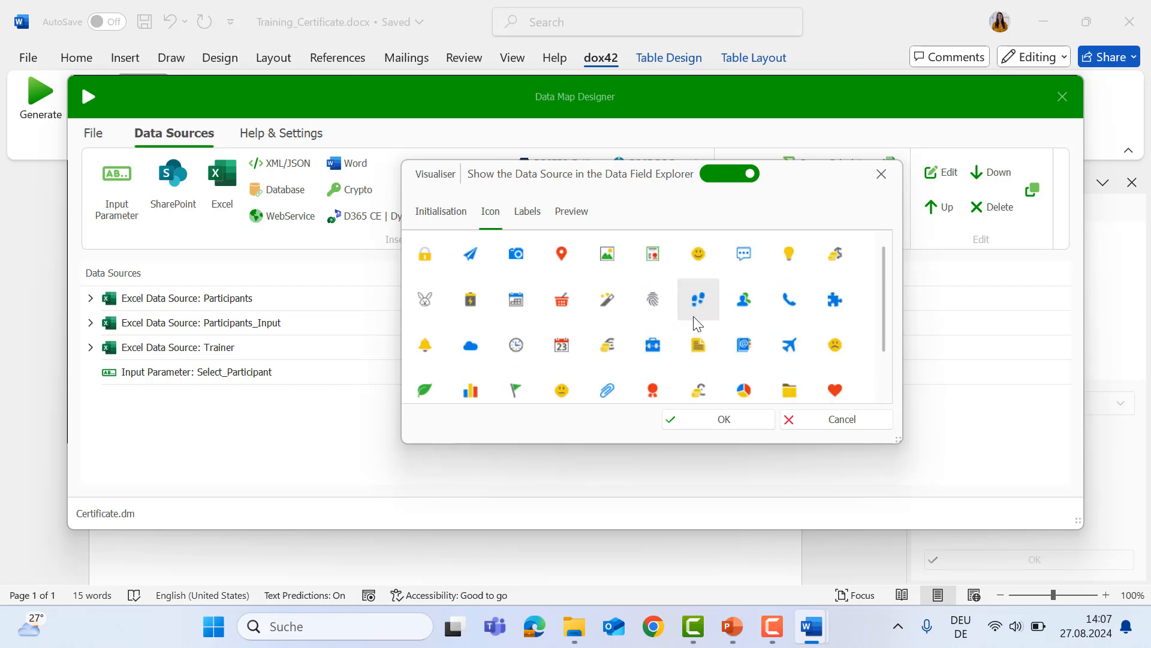
{"action": "left_click", "coordinate": [743, 299]}
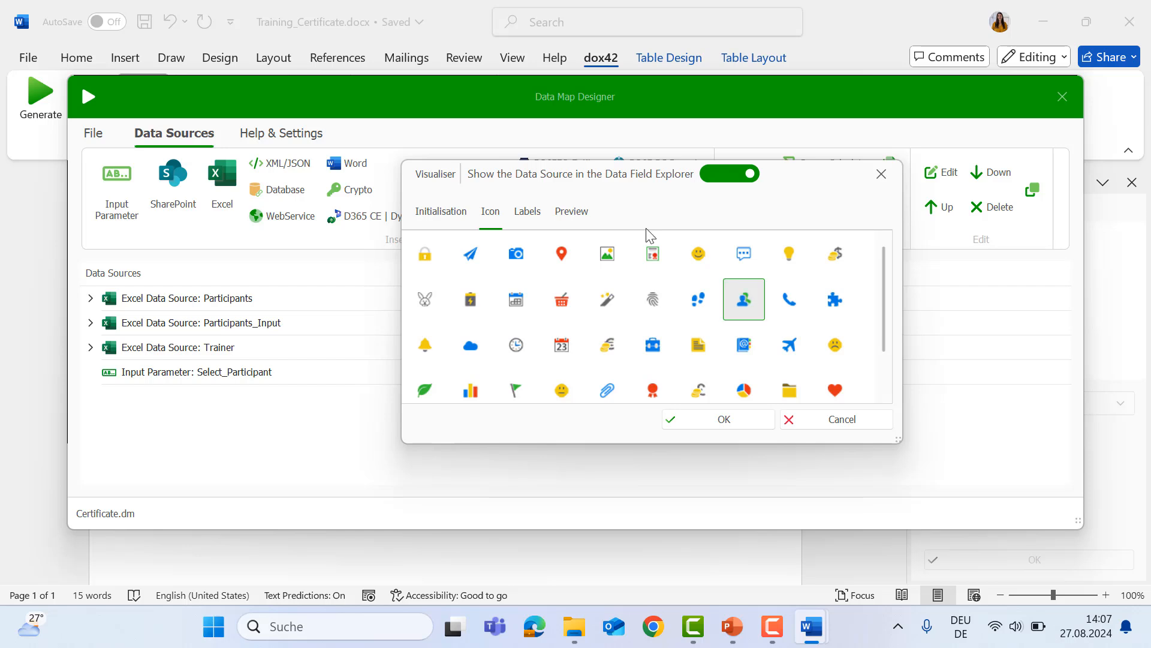
Give the Name data field the label Full Name, confirm the Visualiser settings and close the Data Map Designer
{"action": "left_click", "coordinate": [537, 221]}
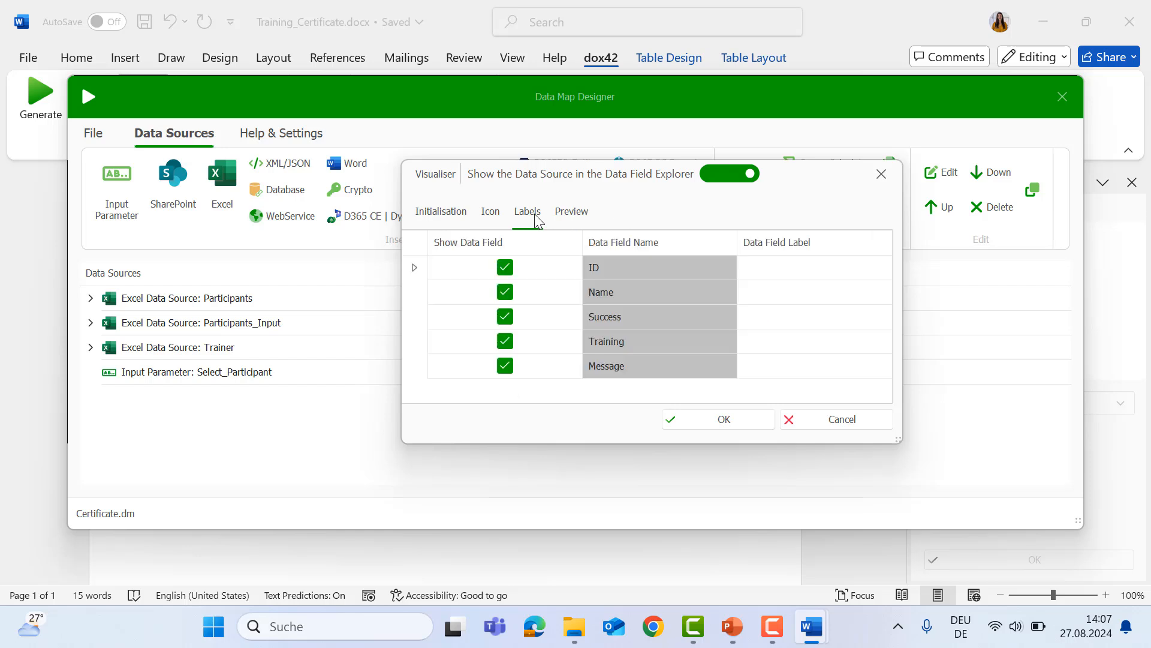
{"action": "left_click", "coordinate": [772, 294]}
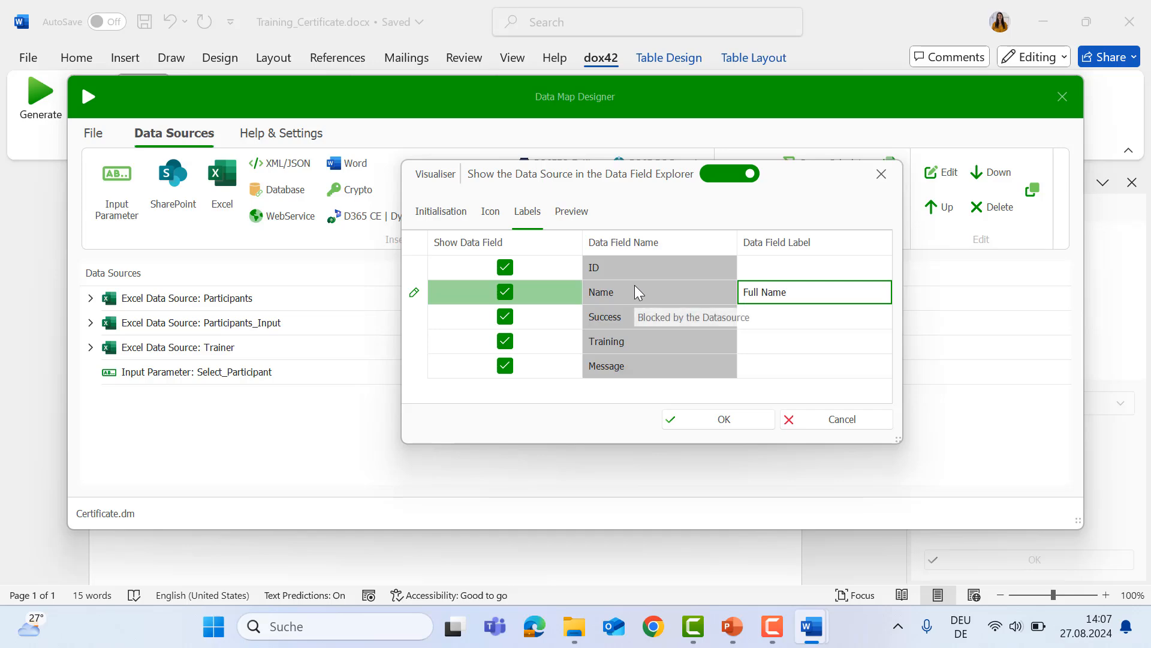
{"action": "left_click", "coordinate": [701, 419]}
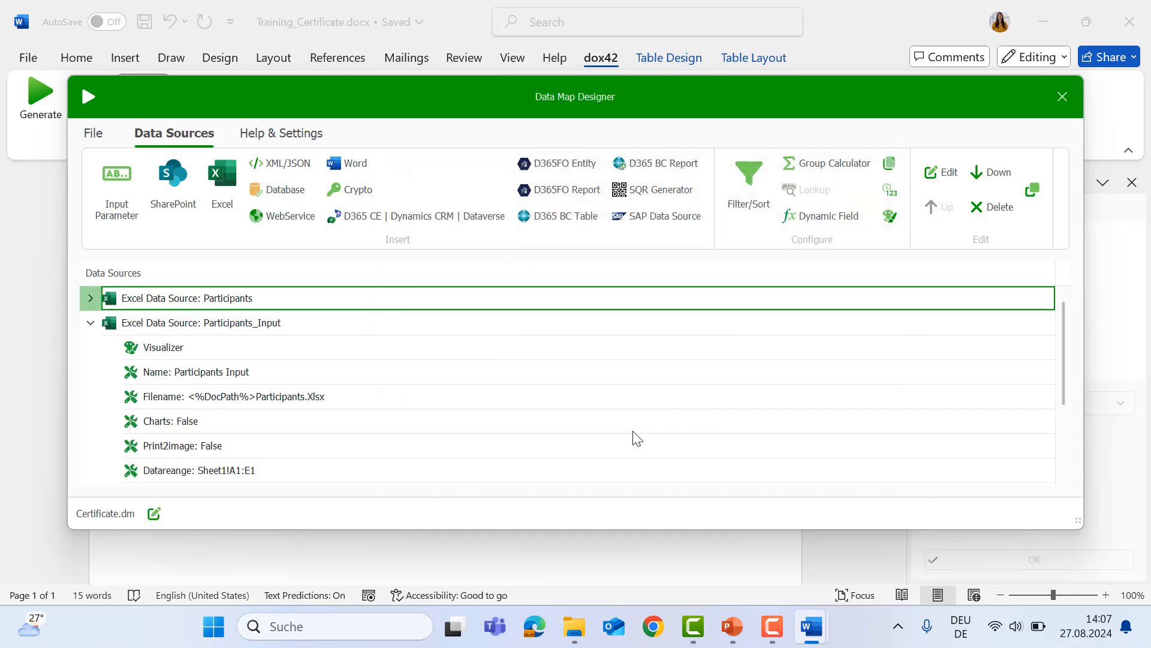
{"action": "left_click", "coordinate": [1064, 94]}
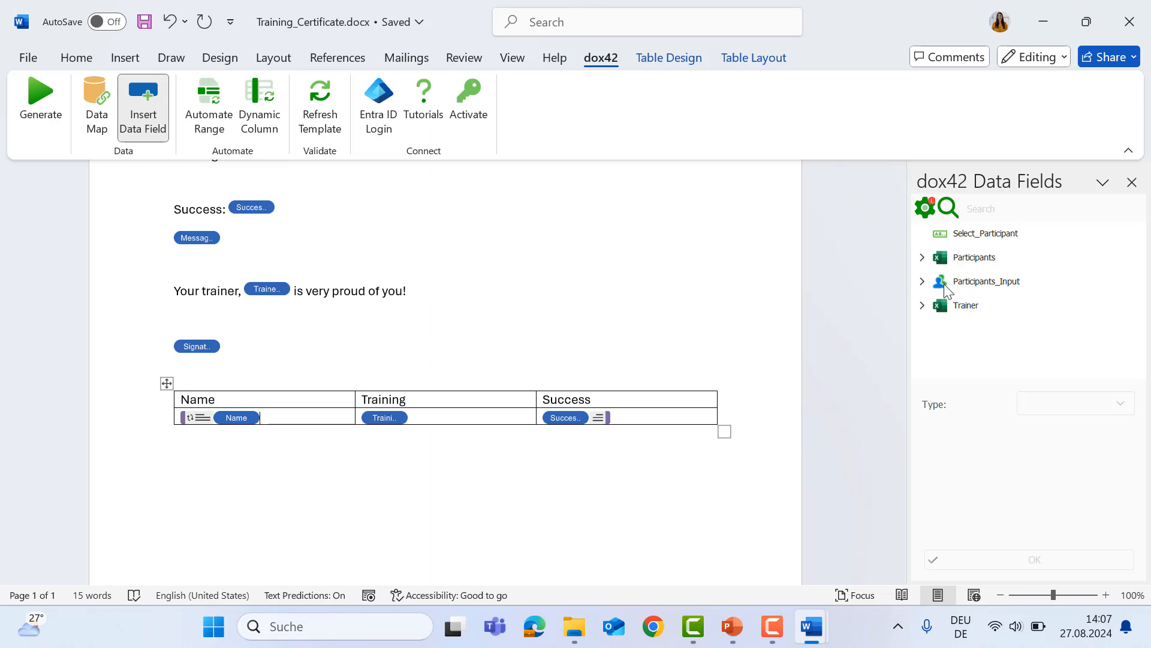
Refresh the template and check which data sources the Full Name field in the table and the Trainer field belong to
{"action": "left_click", "coordinate": [336, 119]}
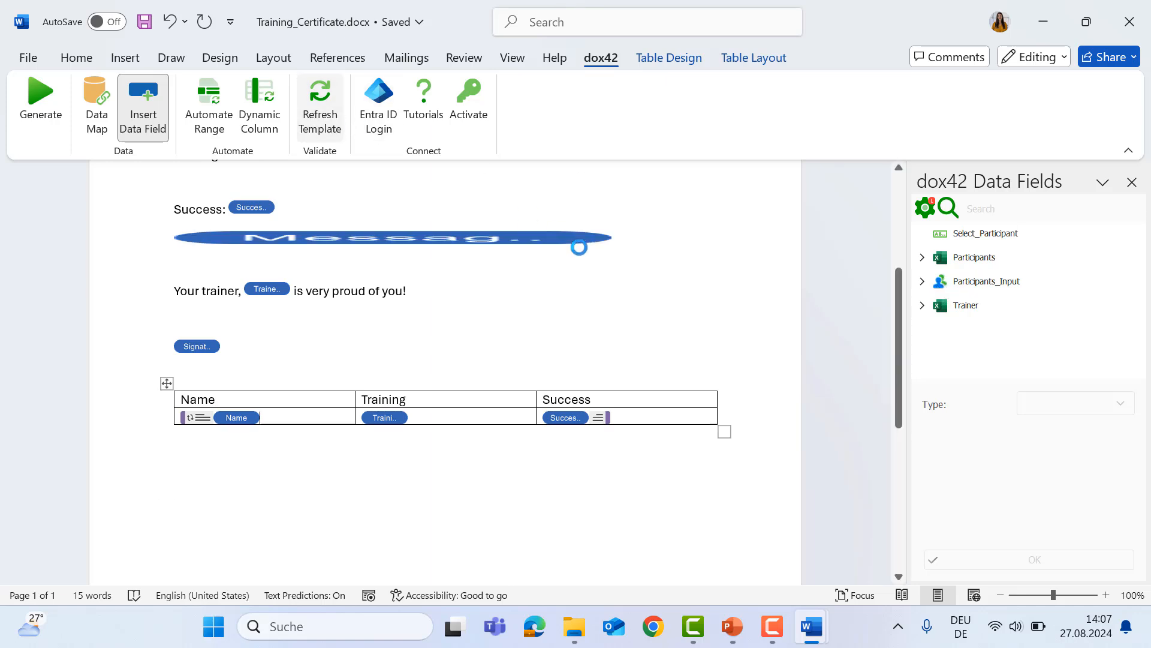
{"action": "left_click", "coordinate": [921, 283]}
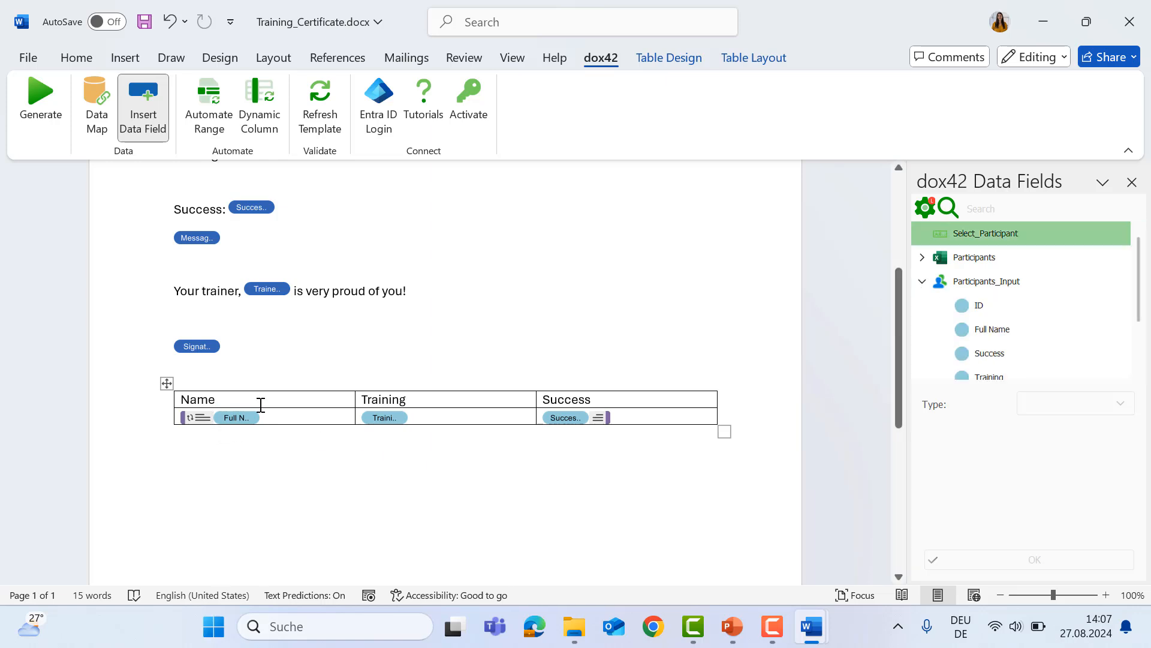
{"action": "left_click", "coordinate": [248, 418]}
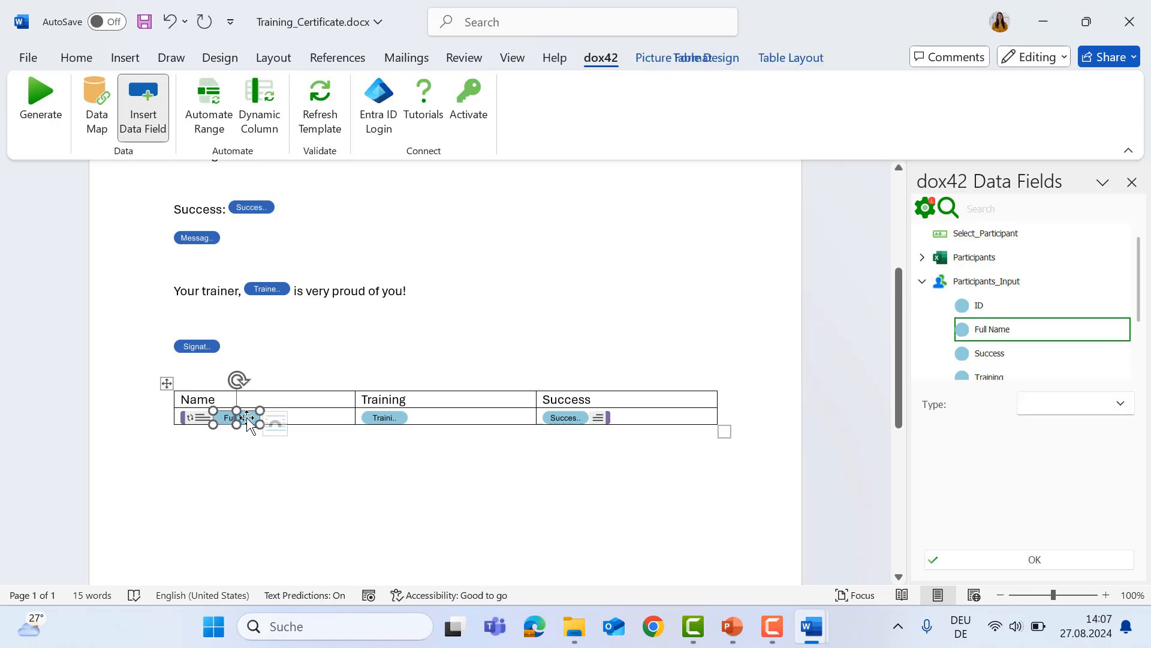
{"action": "left_click", "coordinate": [267, 290]}
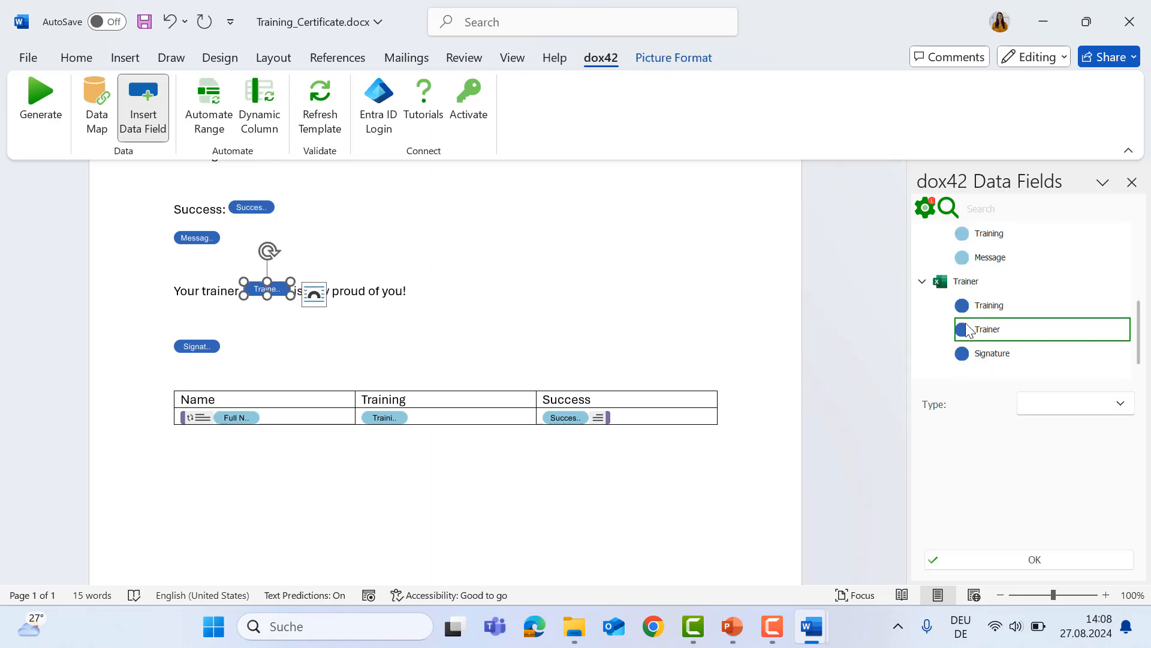
{"action": "left_click", "coordinate": [237, 418]}
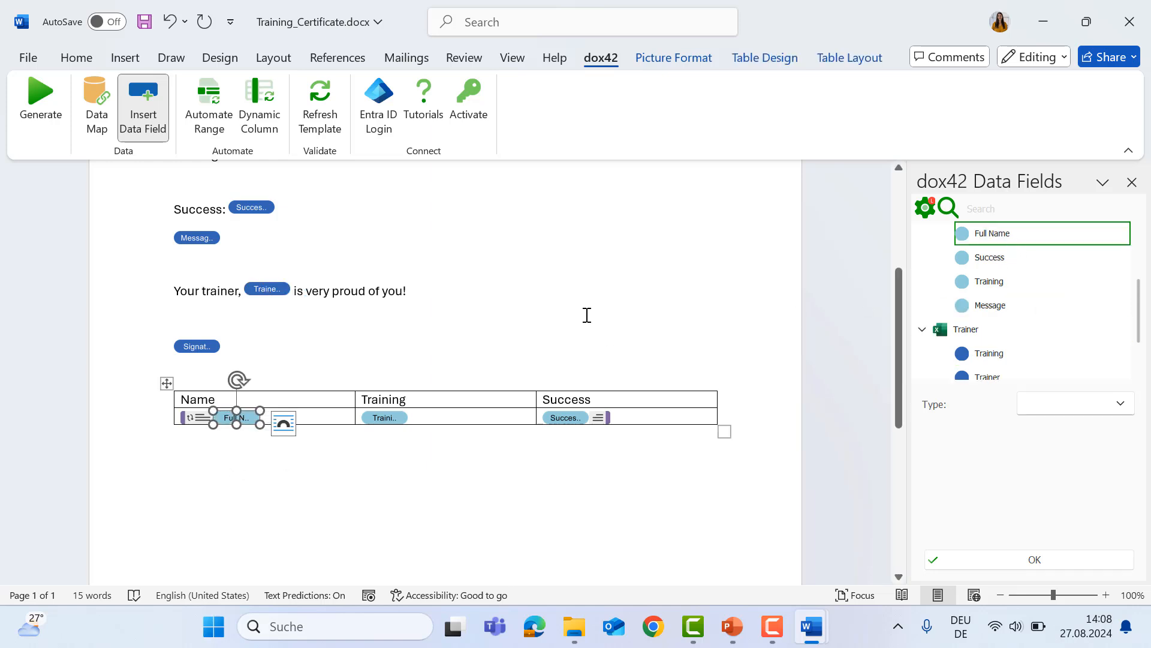
Disable the dox42 labels for the data fields and refresh the template
{"action": "left_click", "coordinate": [926, 205]}
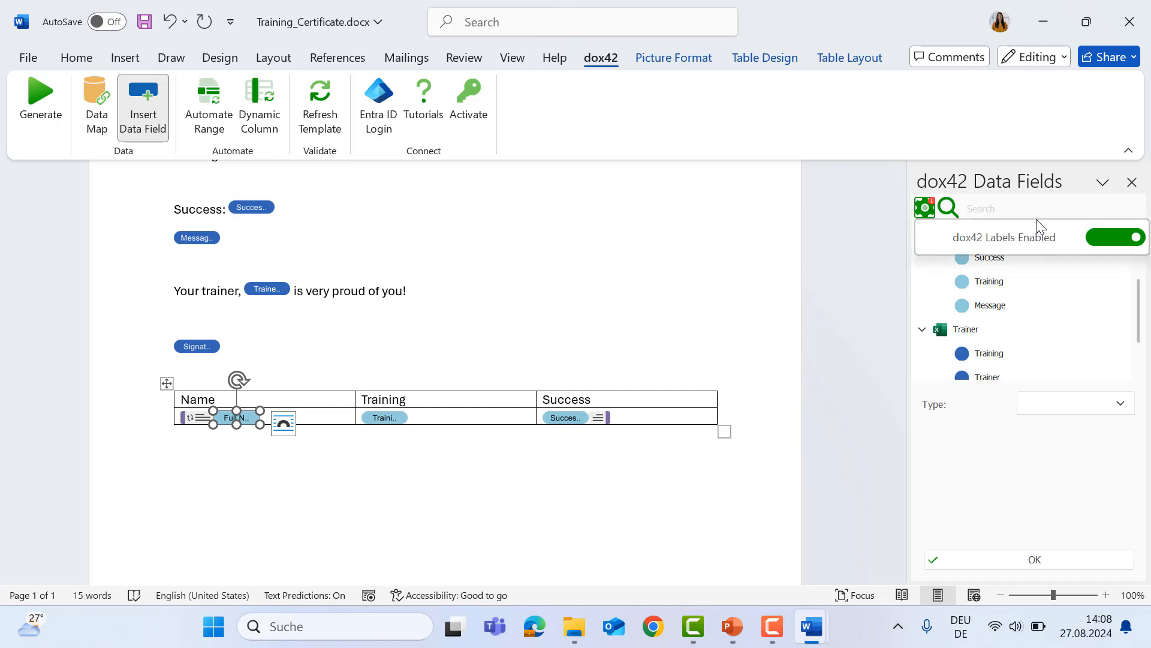
{"action": "left_click", "coordinate": [1108, 235]}
{"action": "left_click", "coordinate": [329, 123]}
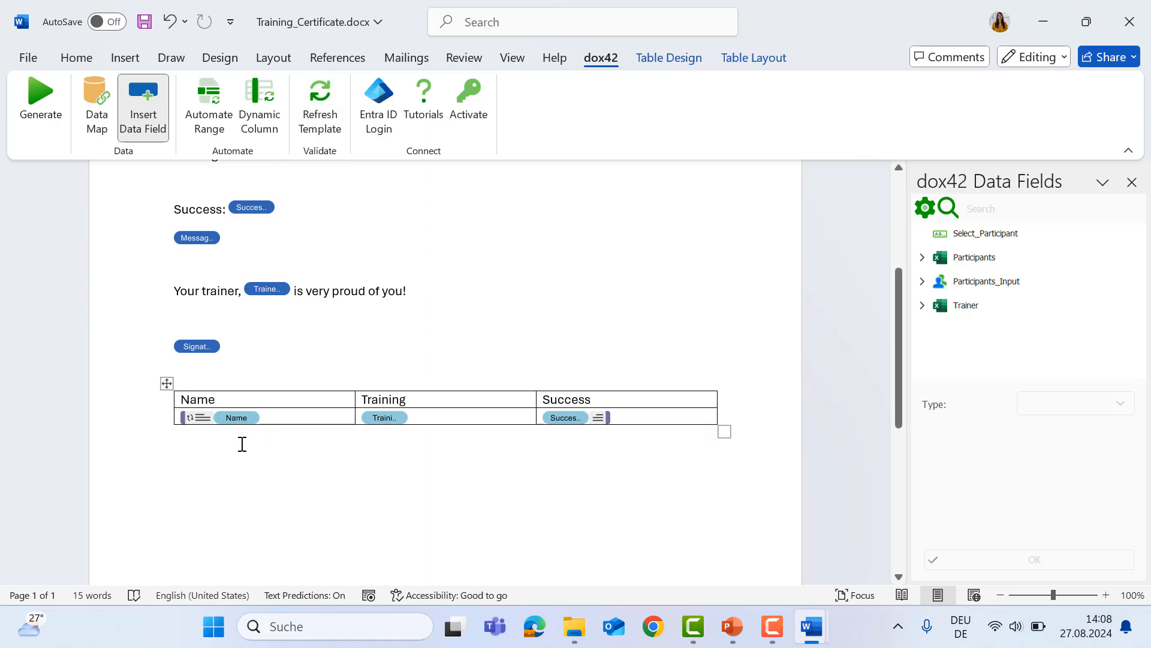
{"action": "left_click", "coordinate": [242, 444]}
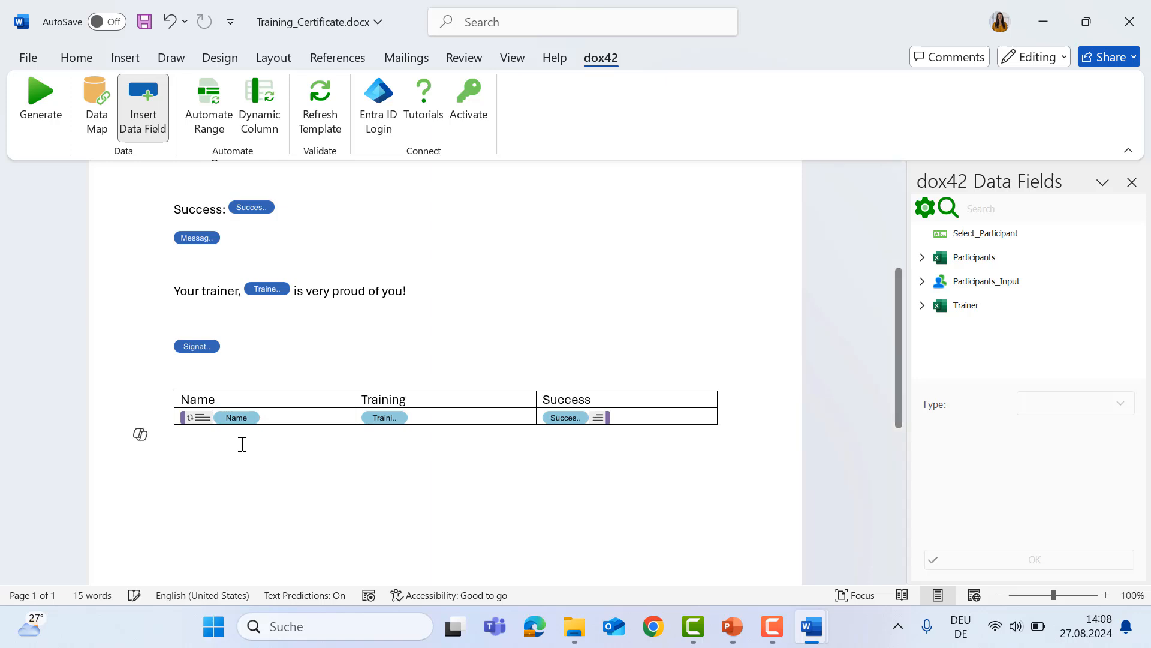
Turn on password protection for the Certificate.dm data map in the Data Map Designer settings
{"action": "scroll", "coordinate": [242, 444], "scroll_direction": "up", "scroll_amount": 5}
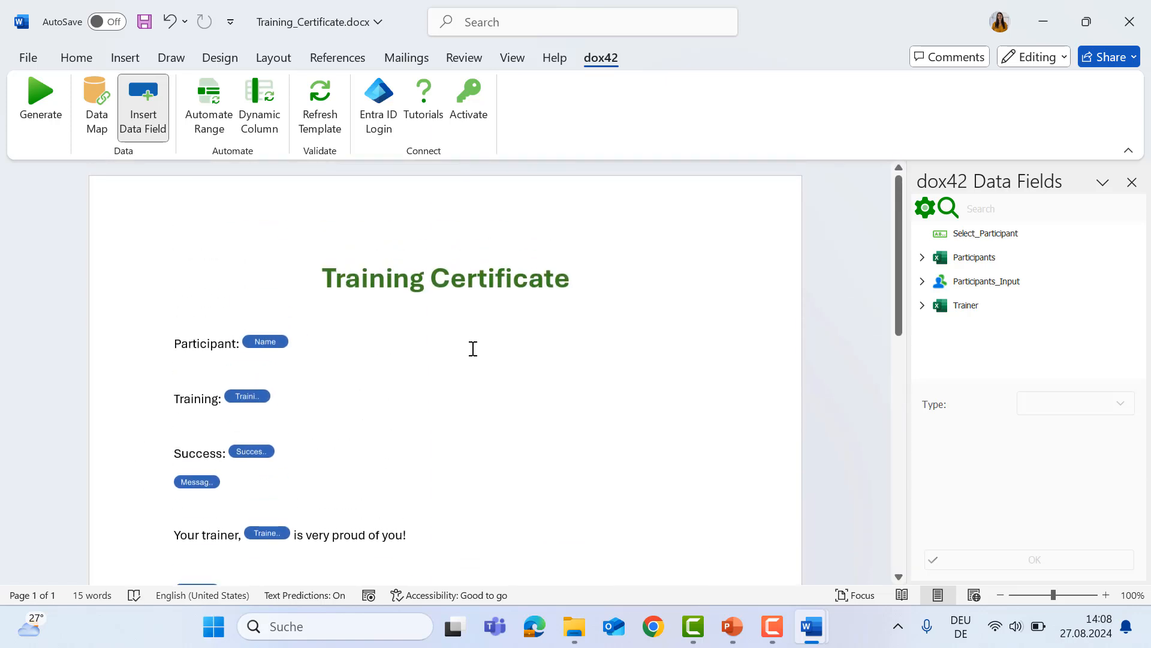
{"action": "scroll", "coordinate": [473, 349], "scroll_direction": "down", "scroll_amount": 1}
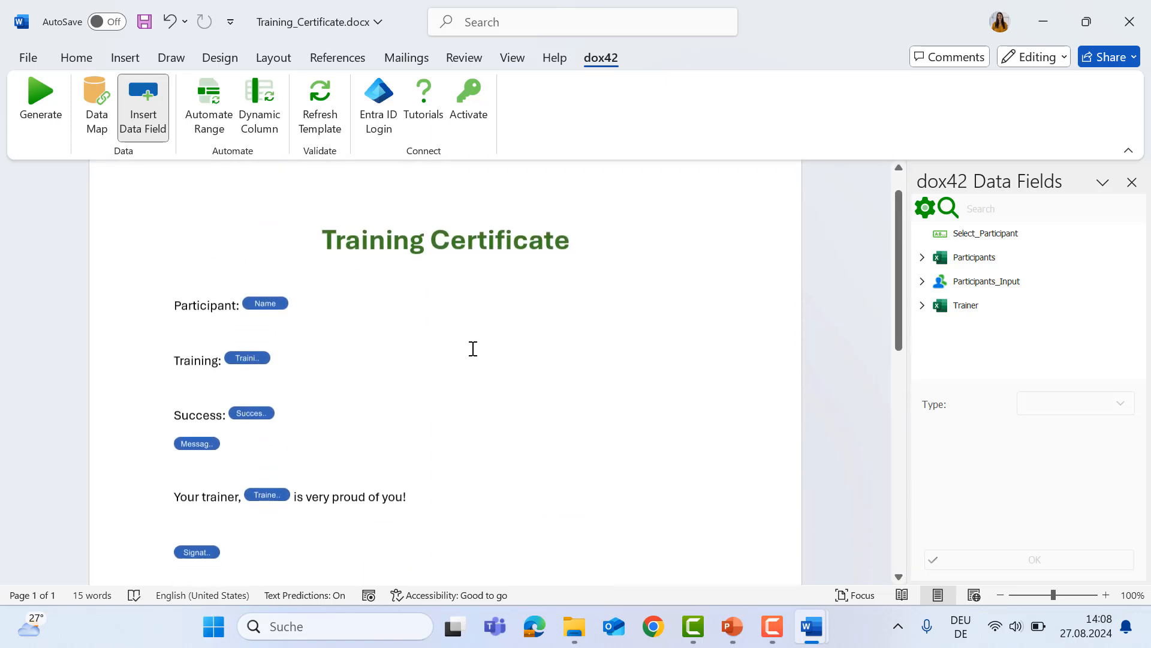
{"action": "left_click", "coordinate": [110, 132]}
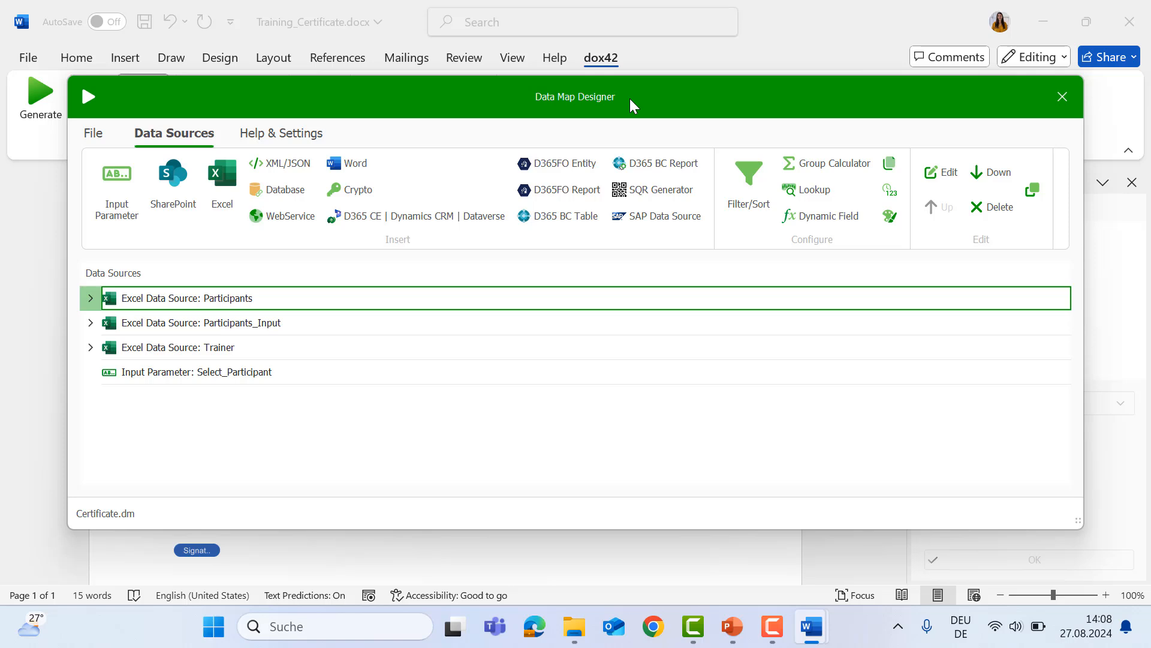
{"action": "left_click", "coordinate": [324, 133]}
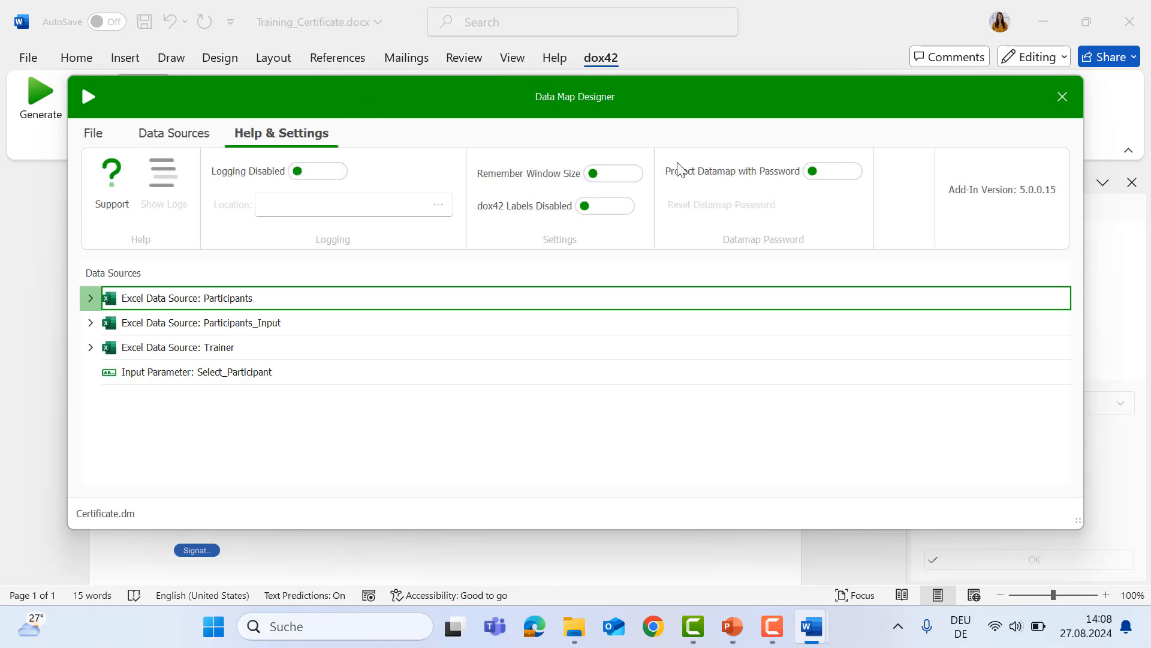
{"action": "left_click", "coordinate": [861, 178]}
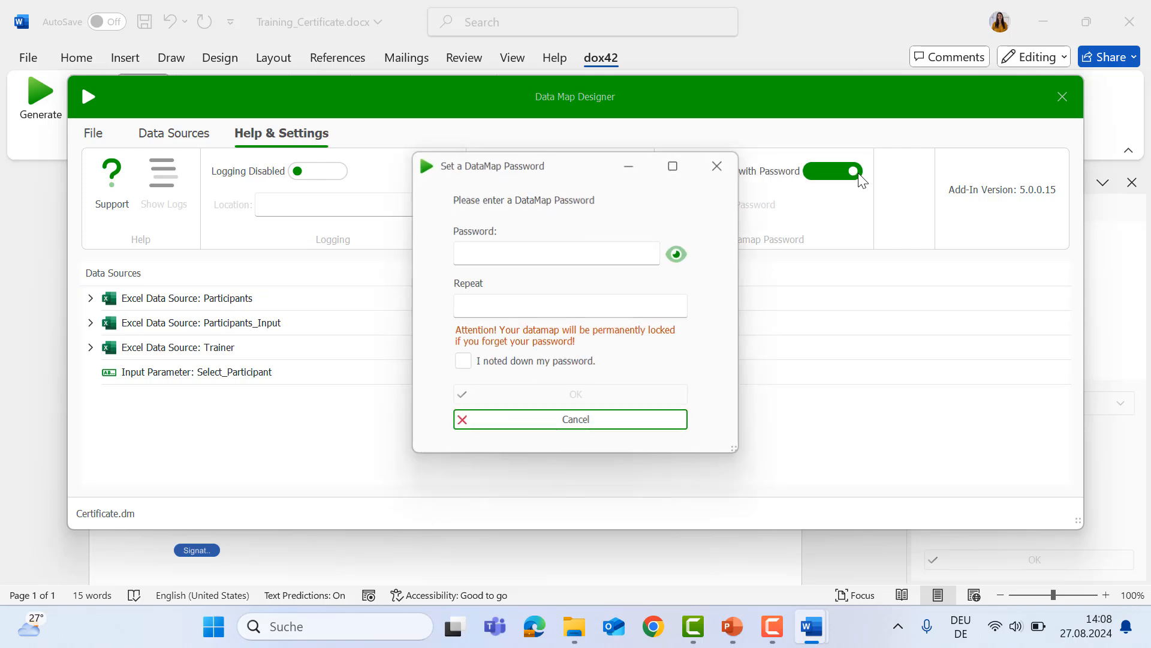
Enter and repeat the data map password, confirm that it has been noted down, and close the Data Map Designer
{"action": "left_click", "coordinate": [555, 252]}
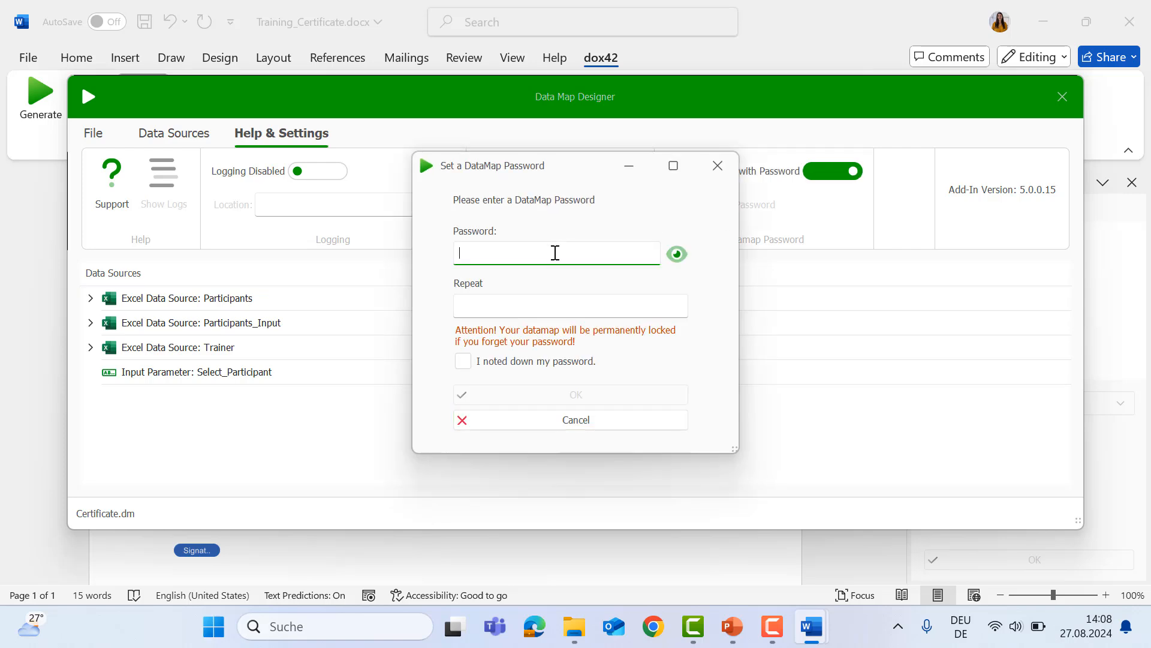
{"action": "type", "text": "******"}
{"action": "left_click", "coordinate": [496, 304]}
{"action": "type", "text": "*"}
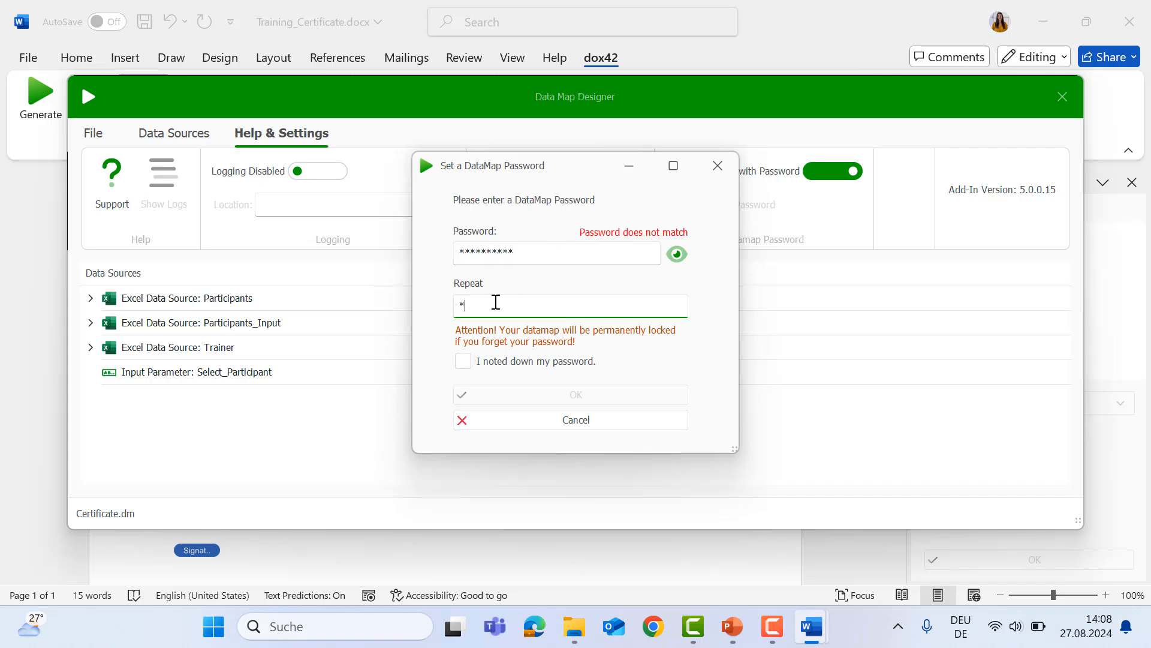
{"action": "type", "text": "*********"}
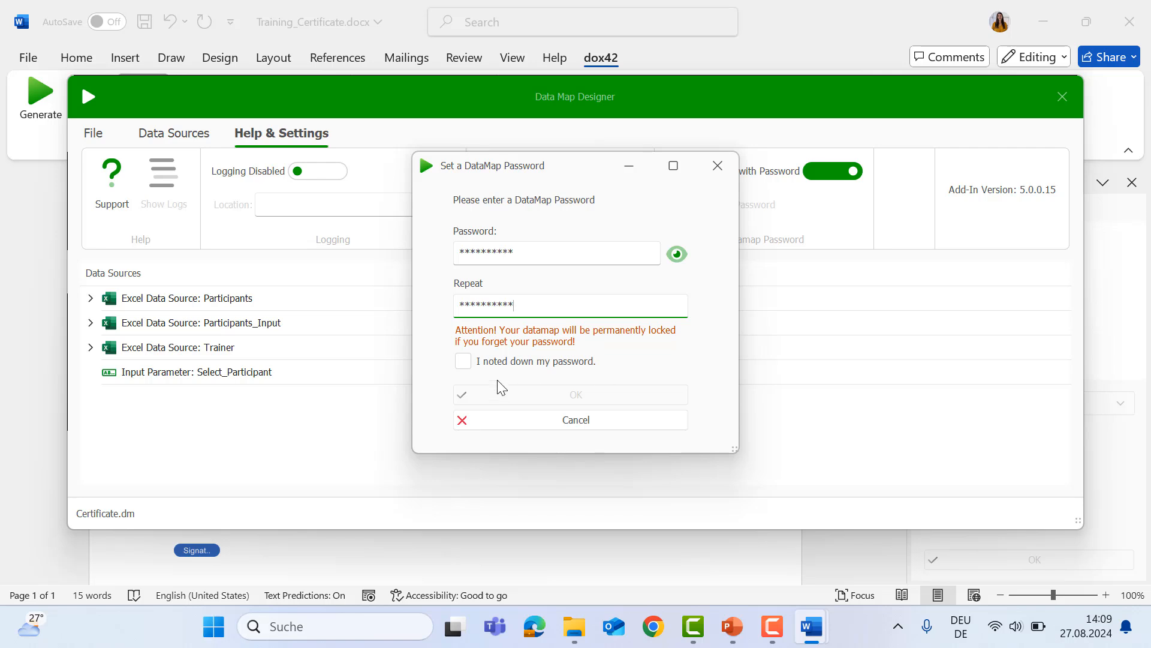
{"action": "left_click", "coordinate": [467, 362]}
{"action": "left_click", "coordinate": [521, 398]}
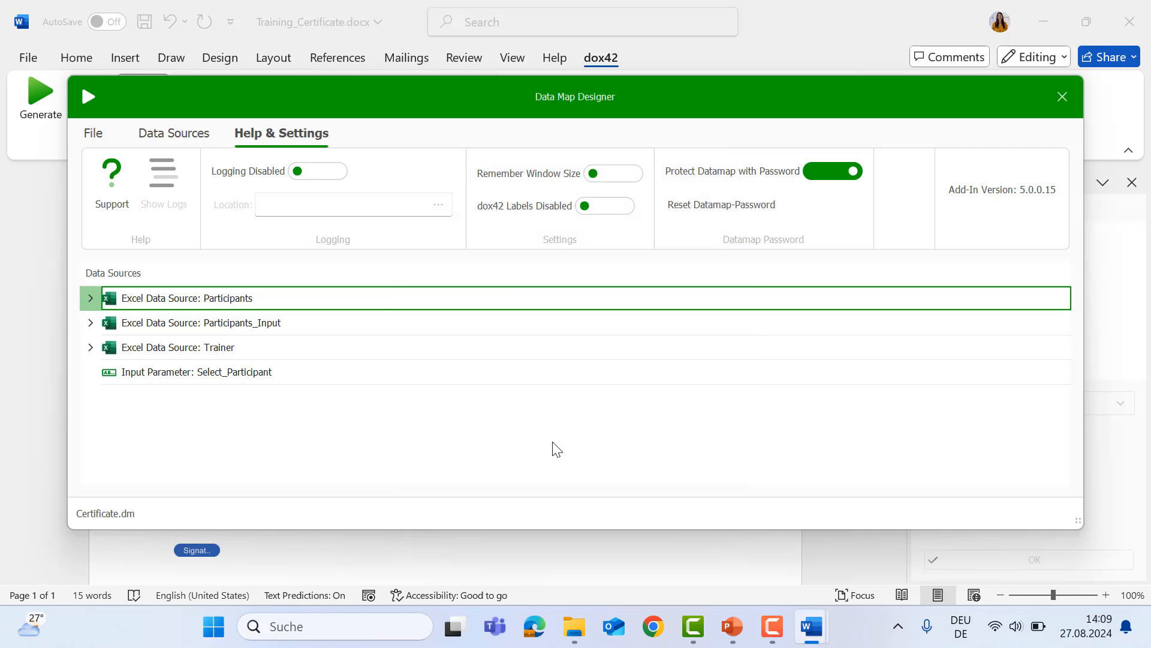
{"action": "left_click", "coordinate": [1062, 97]}
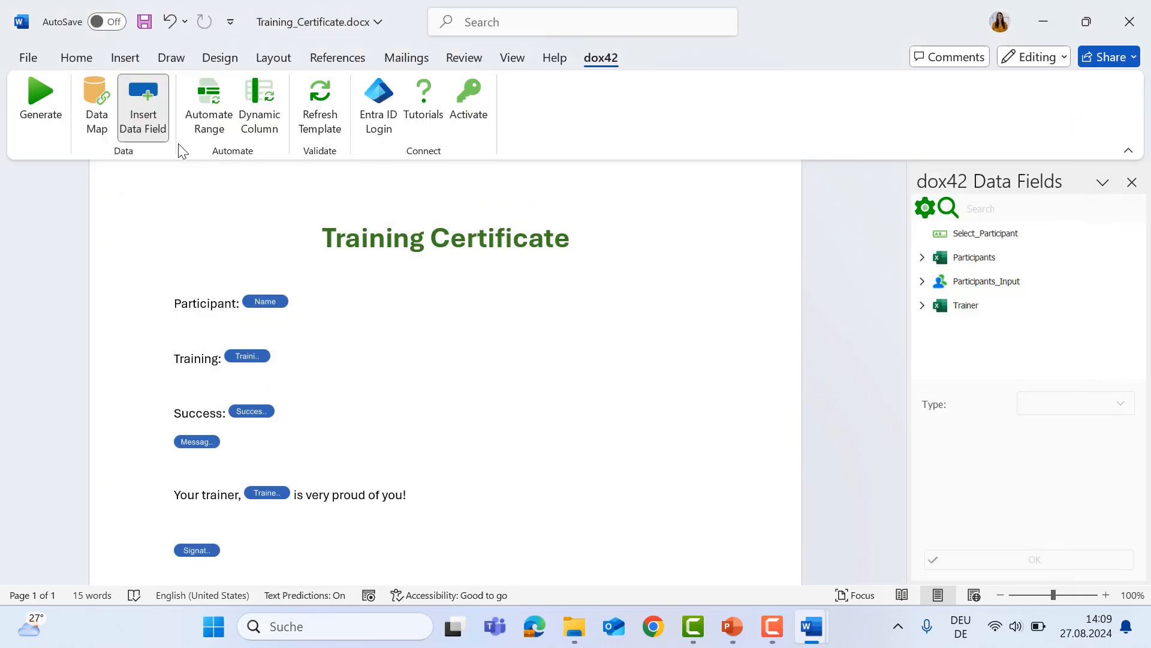
Try to unlock the protected data map with an incorrect password in the password field
{"action": "left_click", "coordinate": [113, 134]}
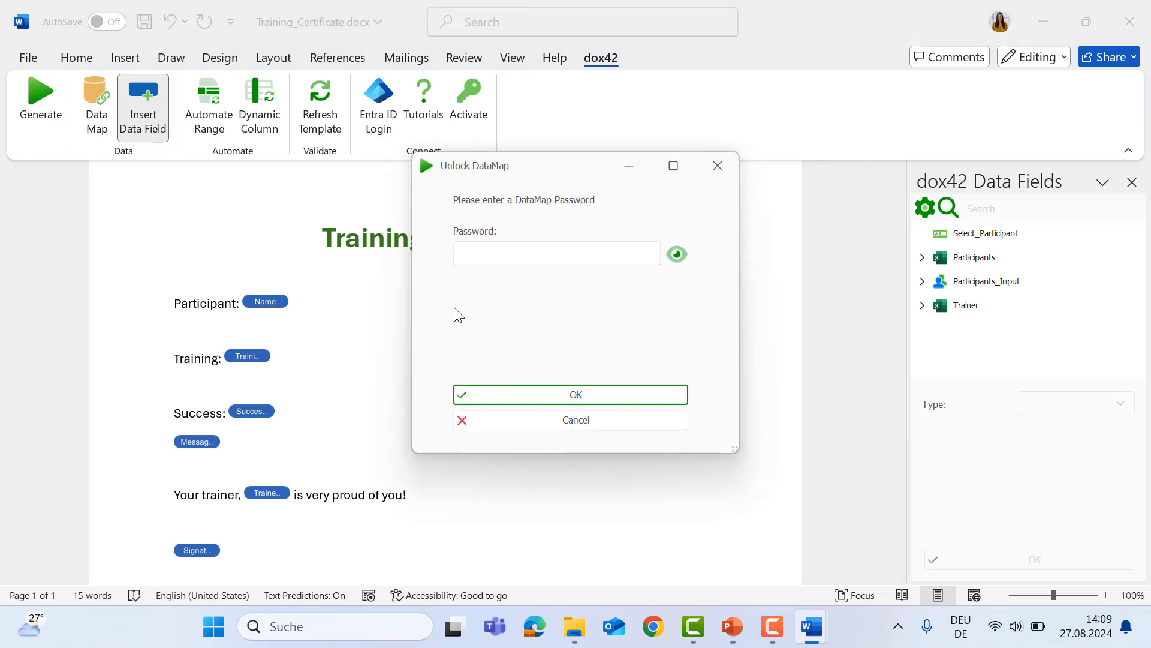
{"action": "left_click", "coordinate": [534, 260]}
{"action": "type", "text": "*****"}
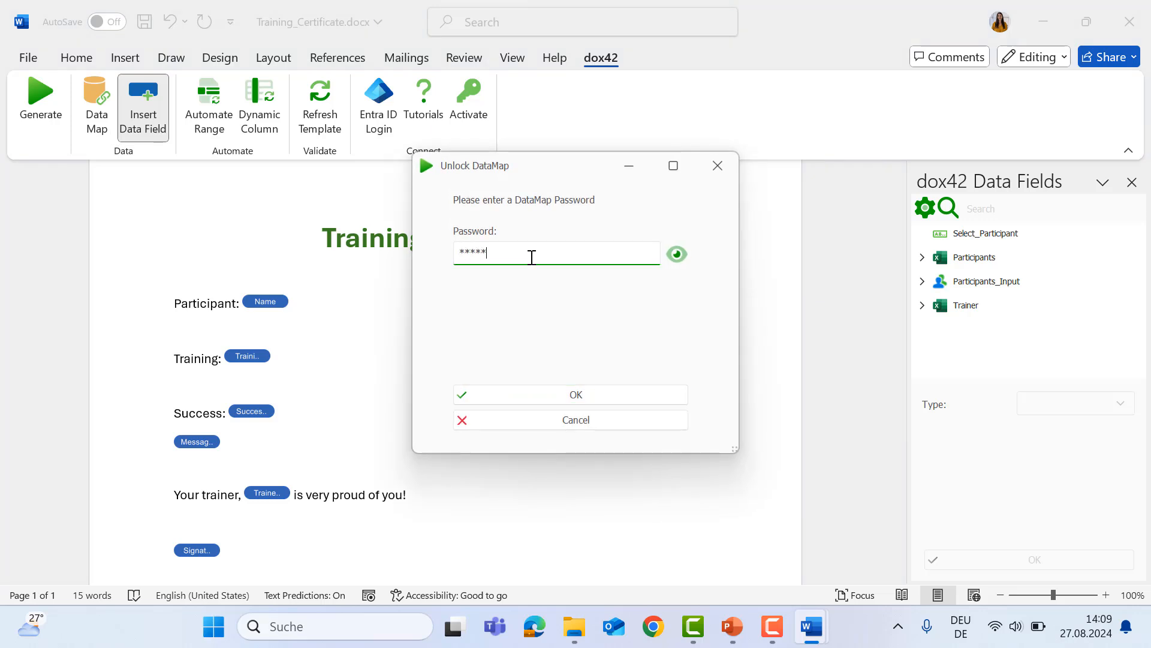
{"action": "left_click", "coordinate": [580, 398]}
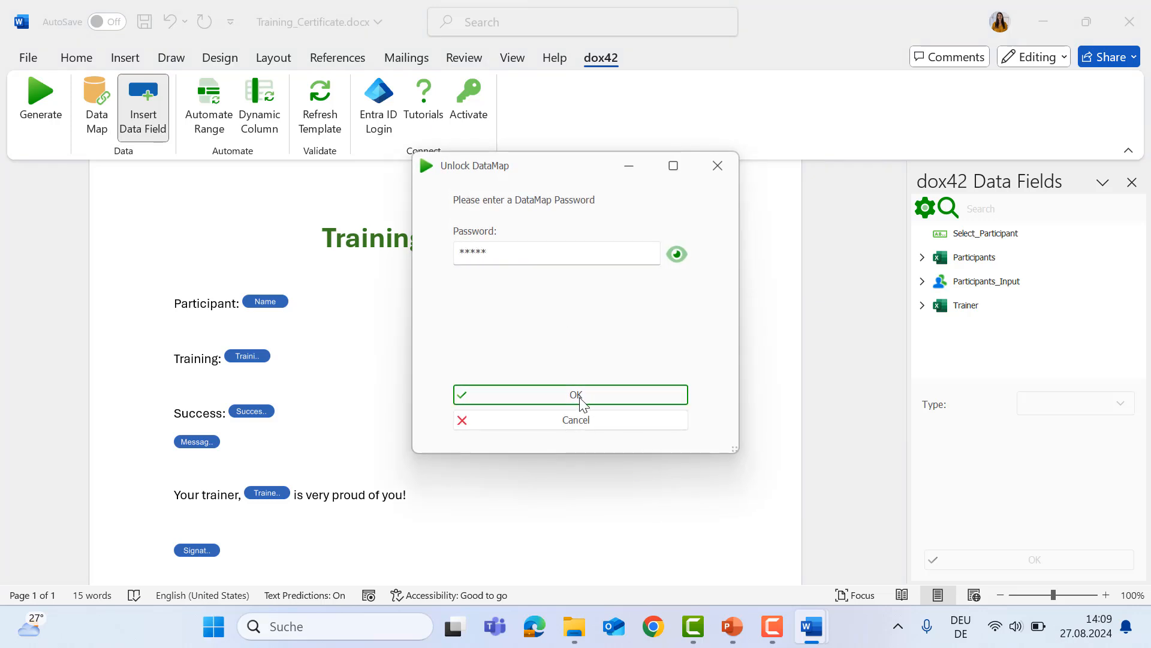
Unlock the data map by entering its correct password, and close the Data Map Designer again
{"action": "left_click", "coordinate": [541, 252]}
{"action": "key", "text": "ctrl+a"}
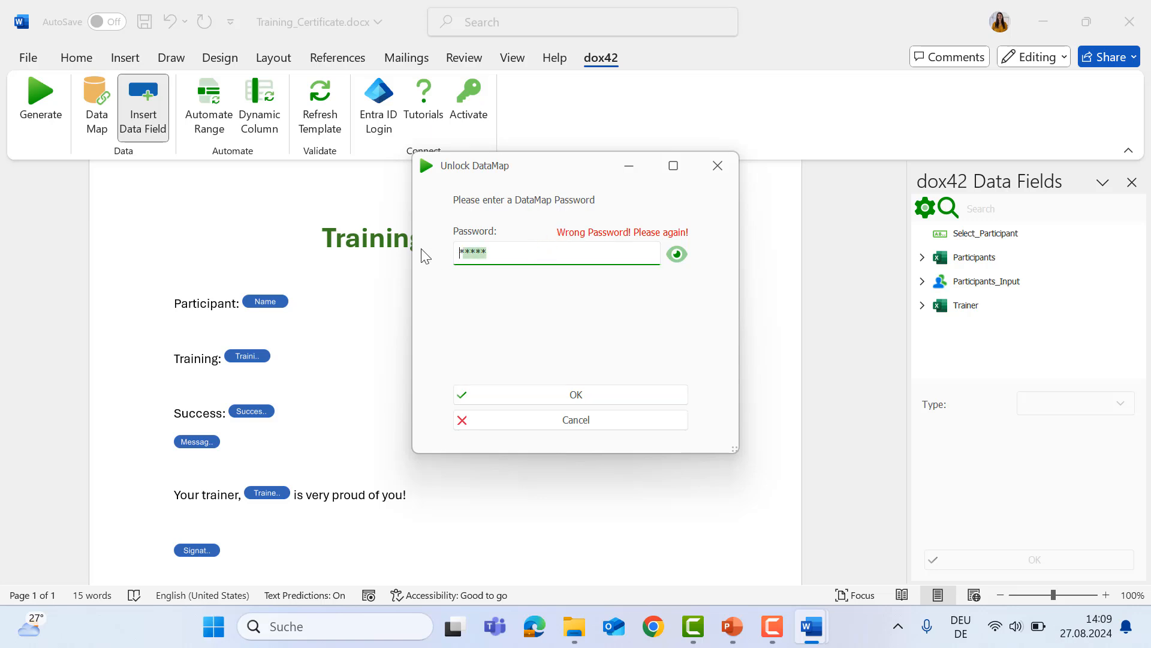
{"action": "type", "text": "********"}
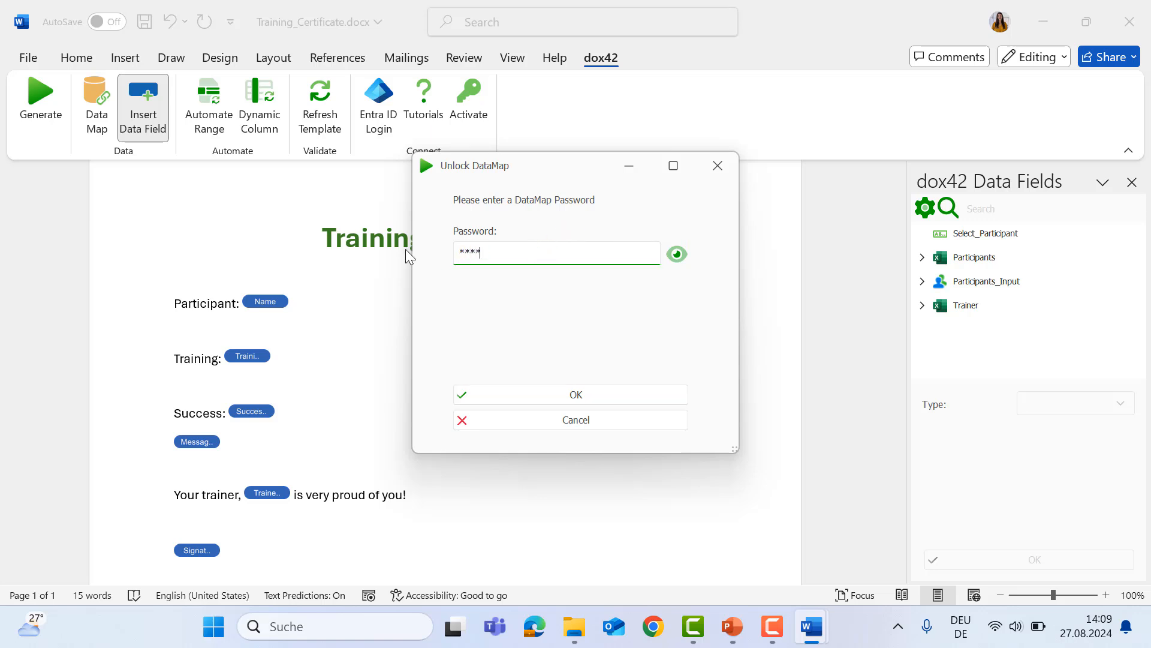
{"action": "type", "text": "**"}
{"action": "left_click", "coordinate": [536, 393]}
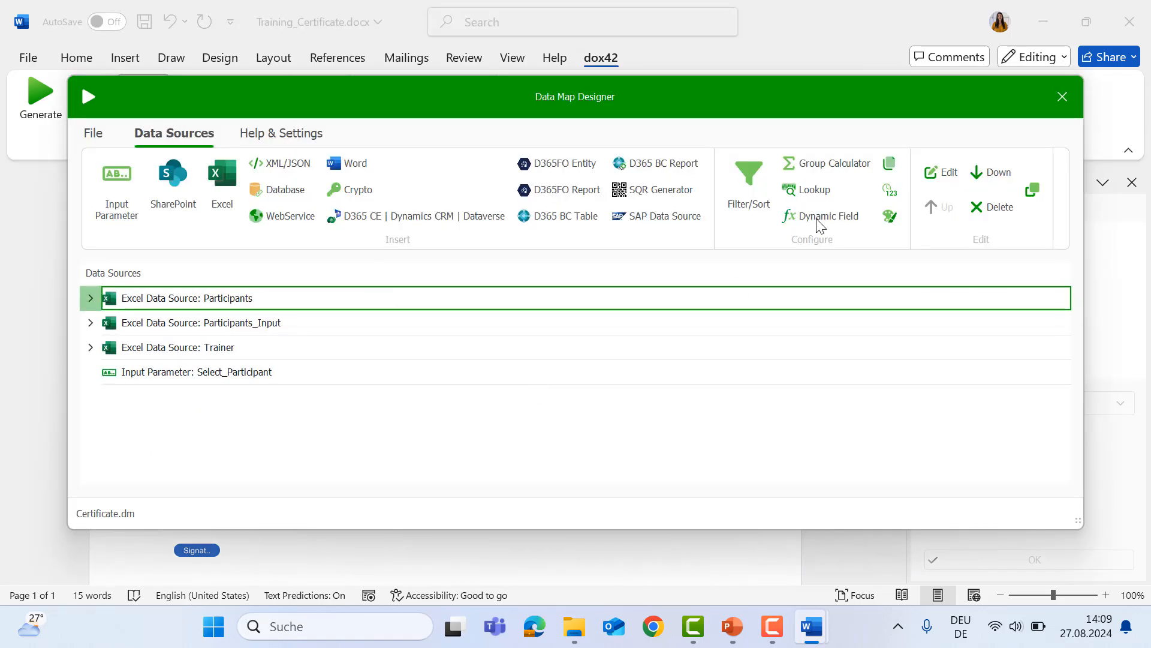
{"action": "left_click", "coordinate": [1071, 85]}
Insert the Training data field from the Trainer data source after the existing field on the Training line
{"action": "left_click", "coordinate": [41, 101]}
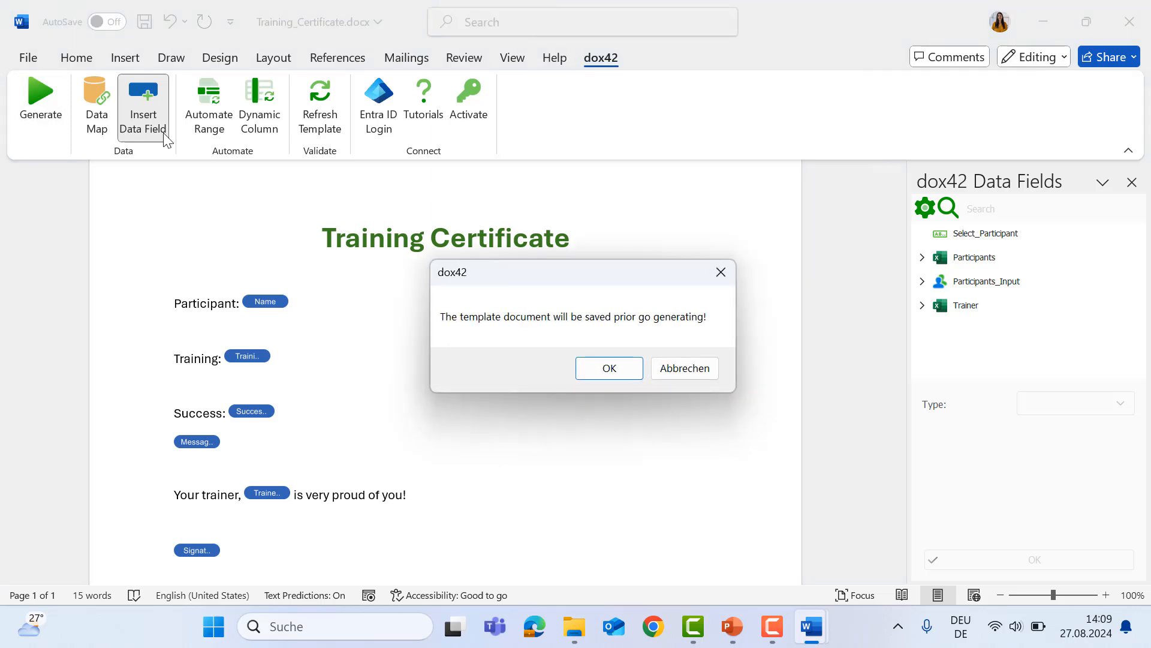
{"action": "left_click", "coordinate": [685, 367]}
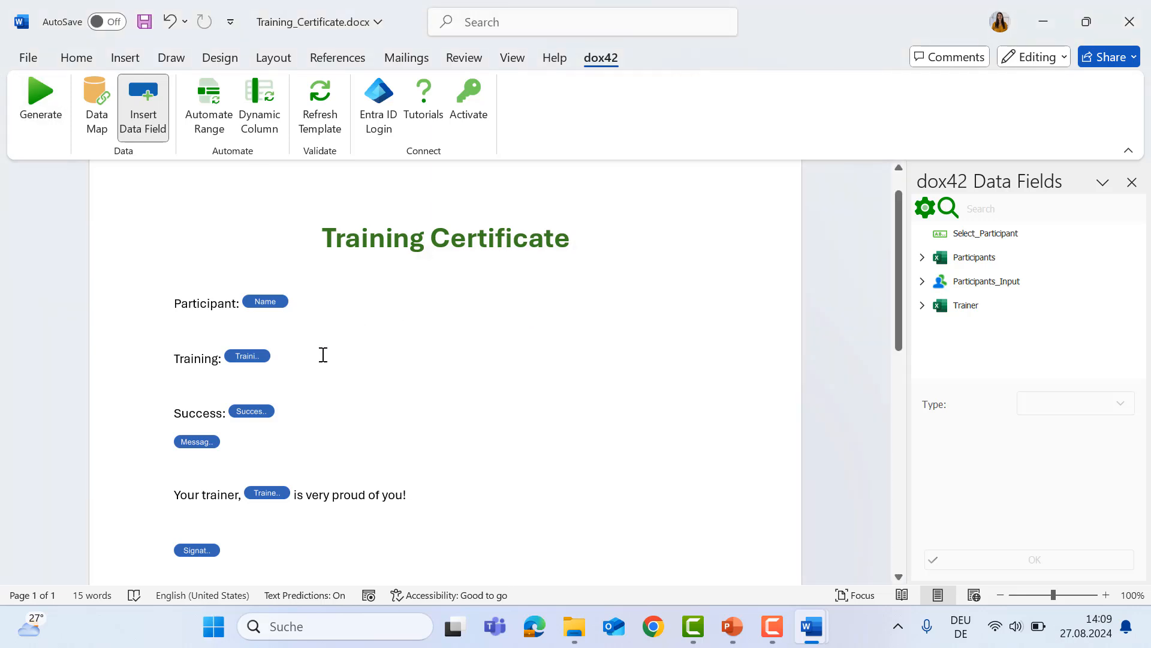
{"action": "left_click", "coordinate": [923, 306]}
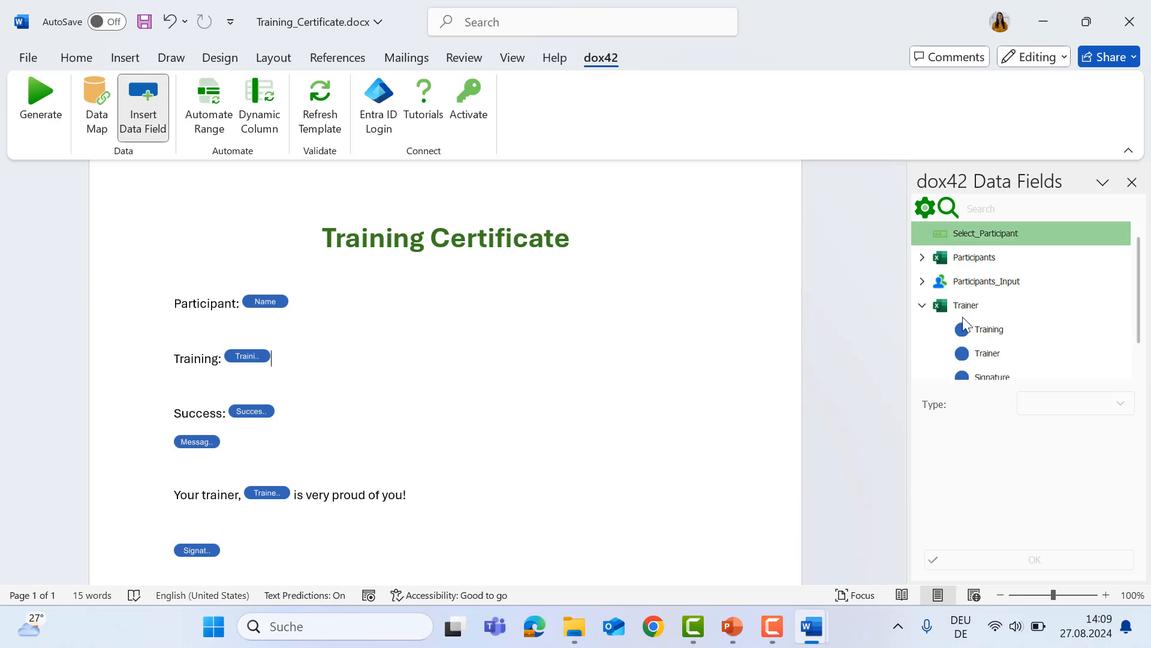
{"action": "double_click", "coordinate": [977, 329]}
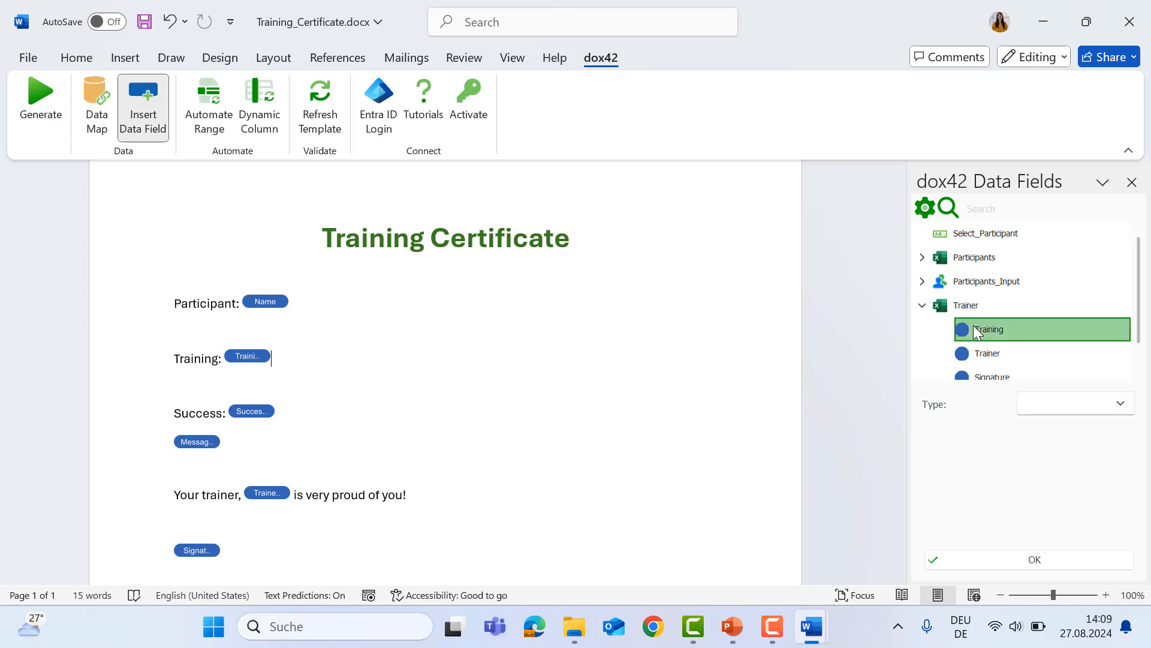
Save the template, generate the certificate for the preselected participant, and close the generated document without saving it
{"action": "left_click", "coordinate": [41, 101]}
{"action": "left_click", "coordinate": [624, 366]}
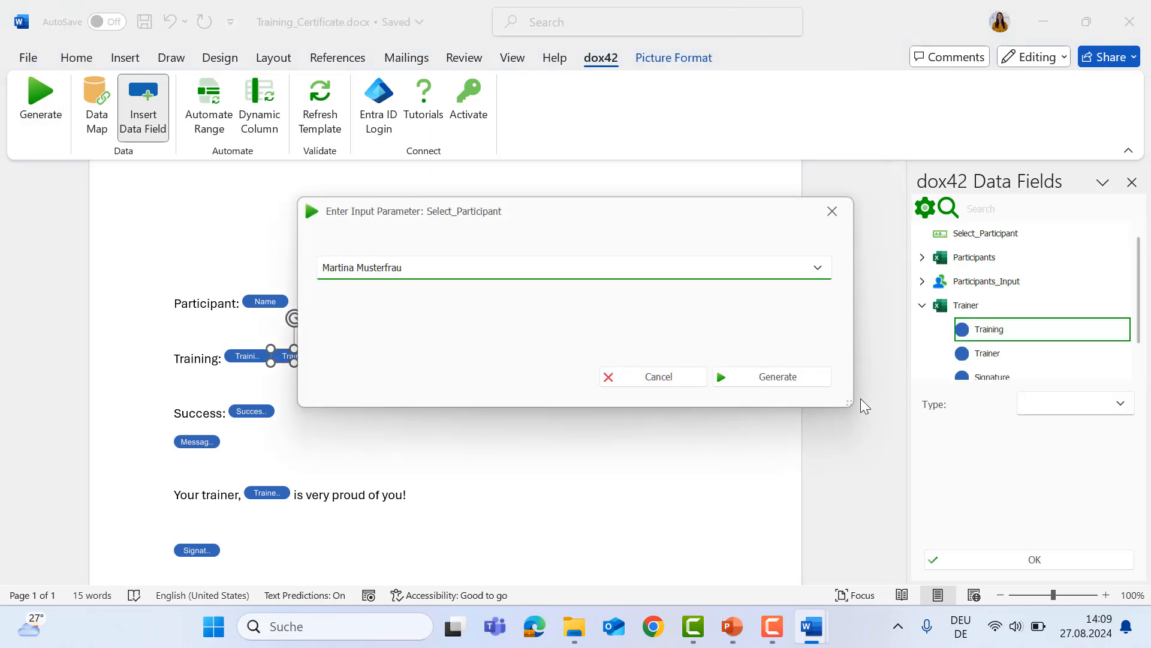
{"action": "left_click", "coordinate": [802, 383]}
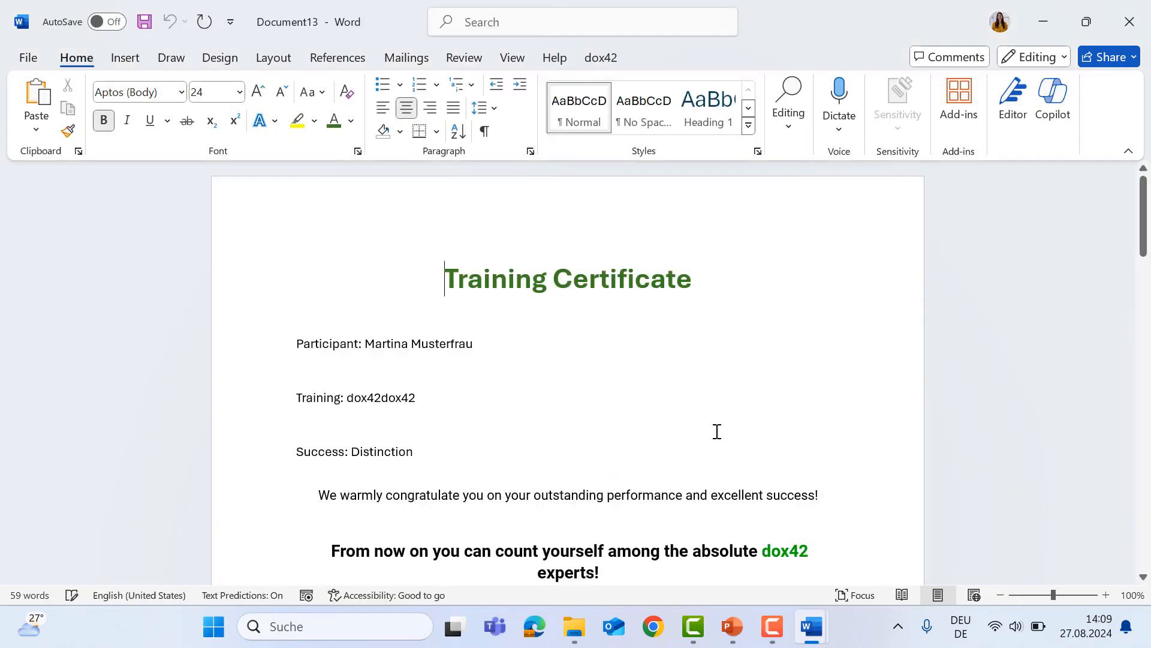
{"action": "scroll", "coordinate": [717, 432], "scroll_direction": "down", "scroll_amount": 6}
{"action": "scroll", "coordinate": [717, 432], "scroll_direction": "up", "scroll_amount": 6}
{"action": "left_click", "coordinate": [1130, 22]}
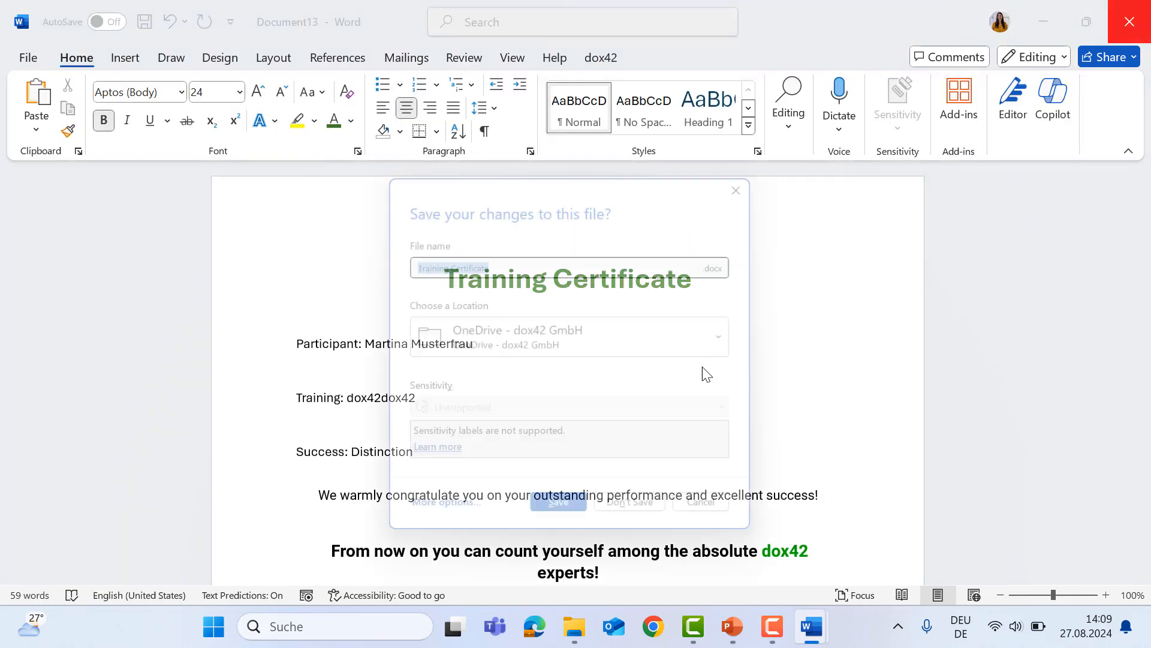
{"action": "left_click", "coordinate": [642, 521]}
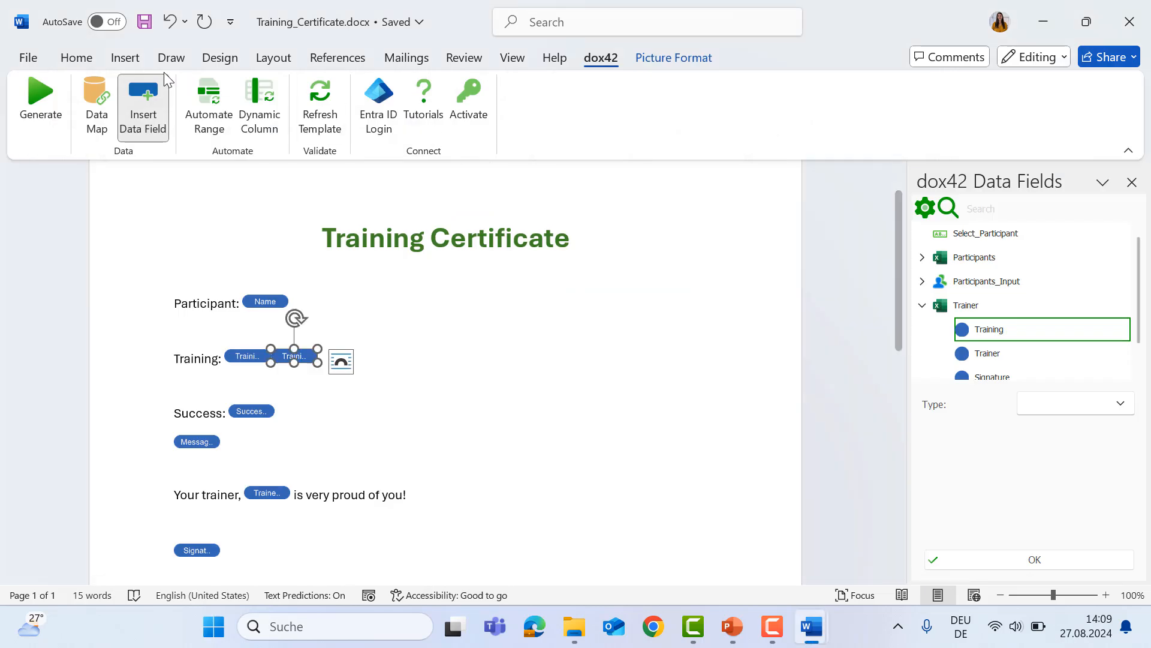
Reopen the data map and unlock it by entering the data map password
{"action": "left_click", "coordinate": [113, 116]}
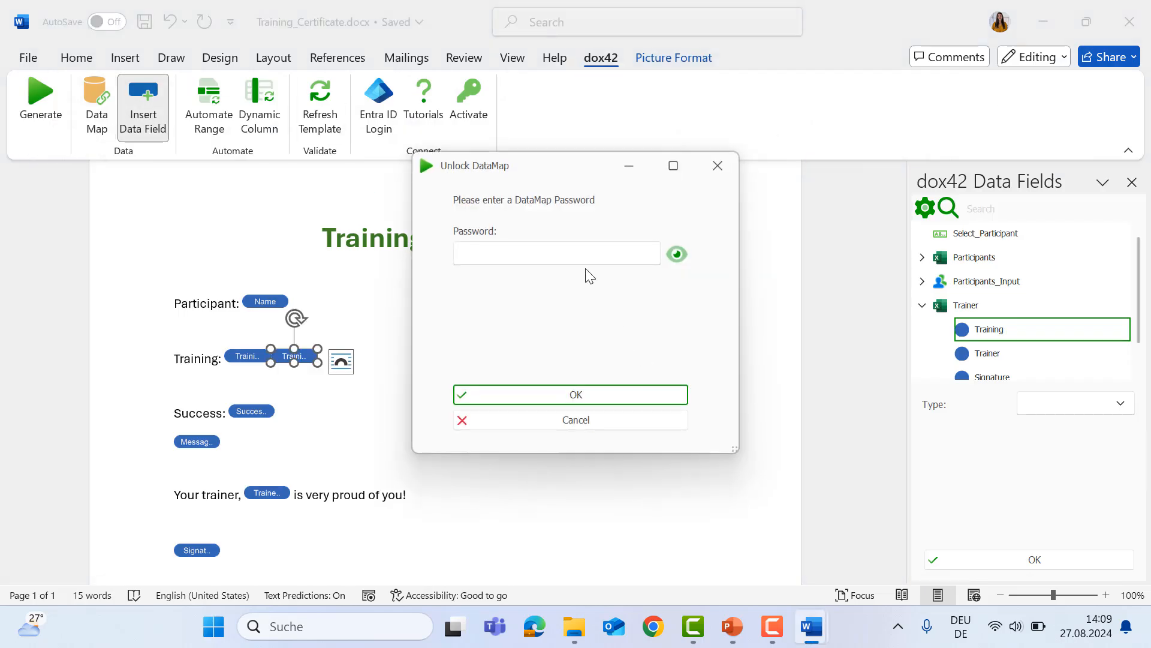
{"action": "left_click", "coordinate": [582, 257]}
{"action": "type", "text": "*****"}
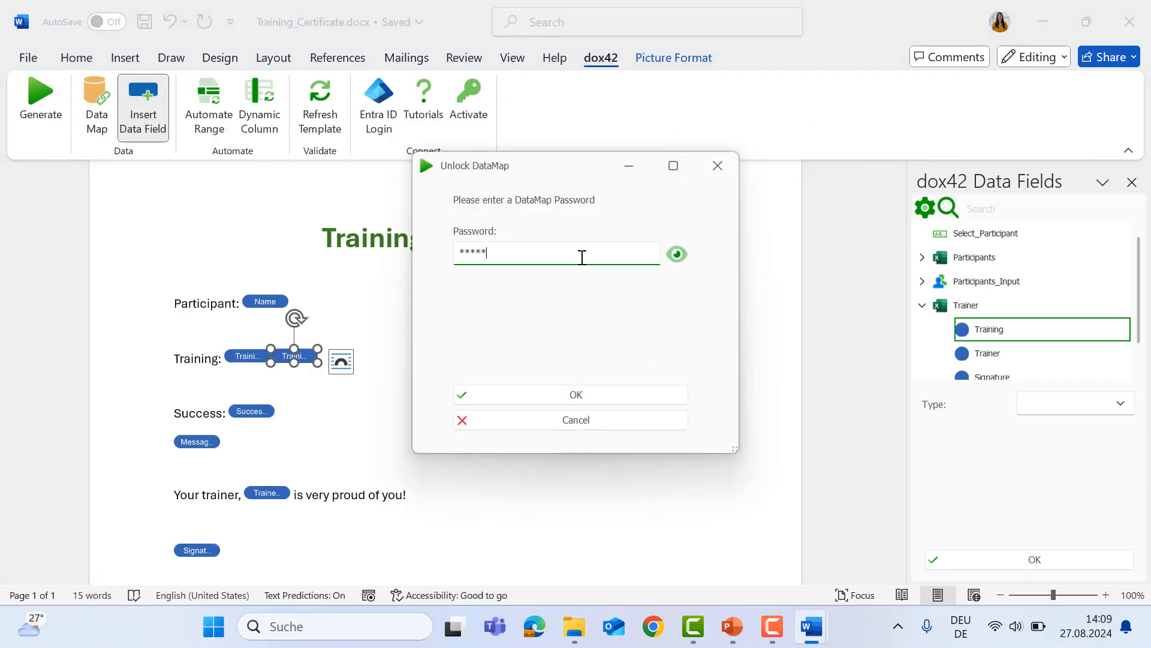
{"action": "type", "text": "*"}
{"action": "key", "text": "BackSpace"}
{"action": "key", "text": "BackSpace"}
{"action": "key", "text": "BackSpace"}
{"action": "key", "text": "BackSpace"}
{"action": "key", "text": "BackSpace"}
{"action": "key", "text": "BackSpace"}
{"action": "type", "text": "**"}
{"action": "key", "text": "BackSpace"}
{"action": "key", "text": "BackSpace"}
{"action": "type", "text": "**********"}
{"action": "left_click", "coordinate": [567, 394]}
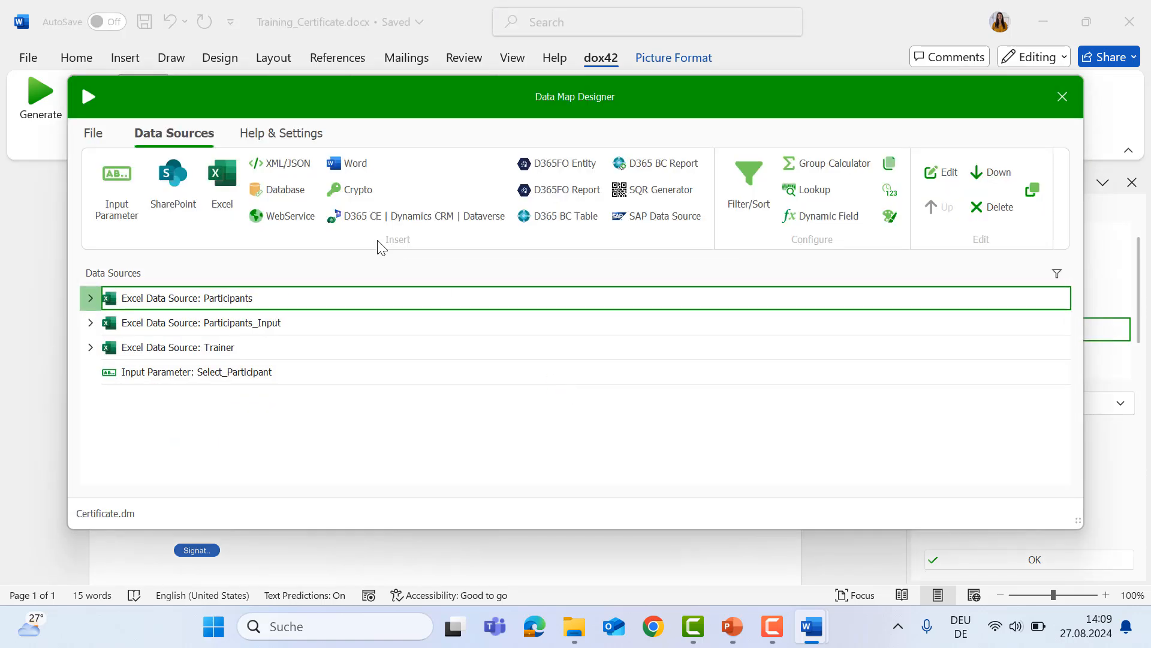
Enable logging for the data map with the Desktop folder as log location, and close the Data Map Designer
{"action": "left_click", "coordinate": [281, 133]}
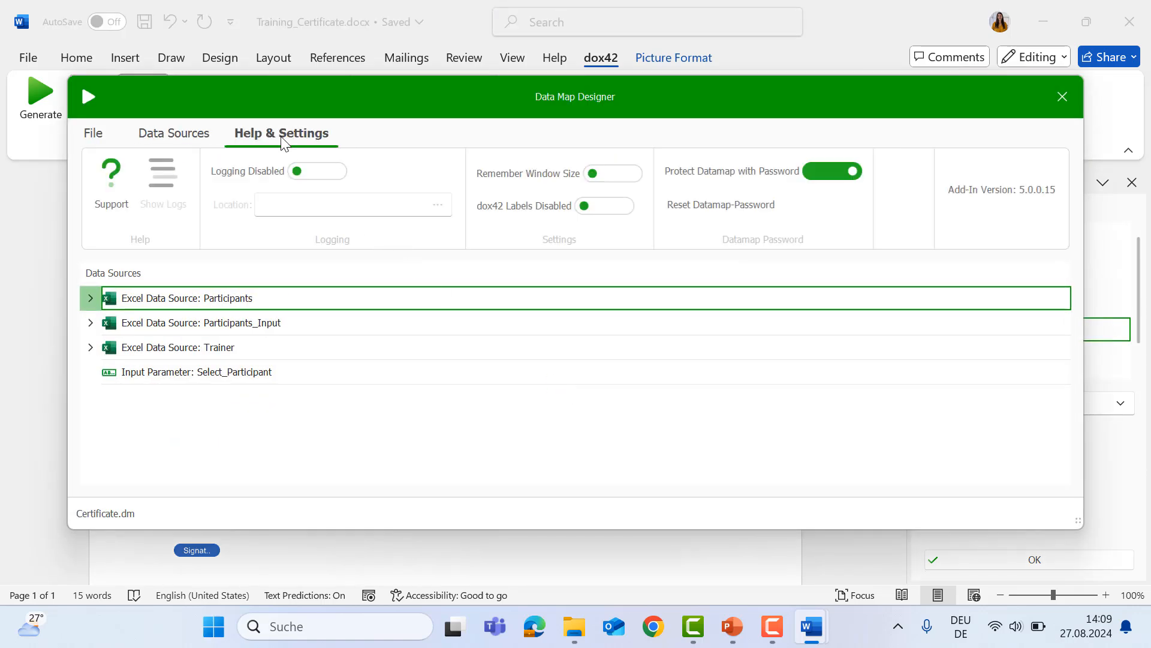
{"action": "left_click", "coordinate": [346, 175]}
{"action": "left_click", "coordinate": [316, 208]}
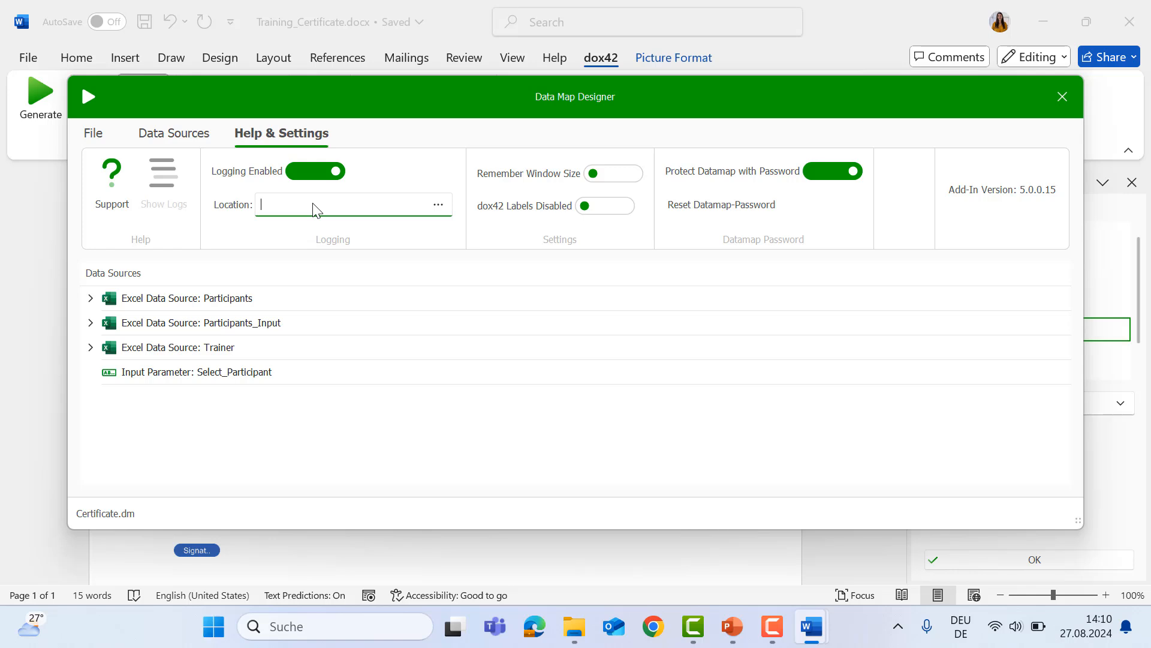
{"action": "left_click", "coordinate": [449, 207]}
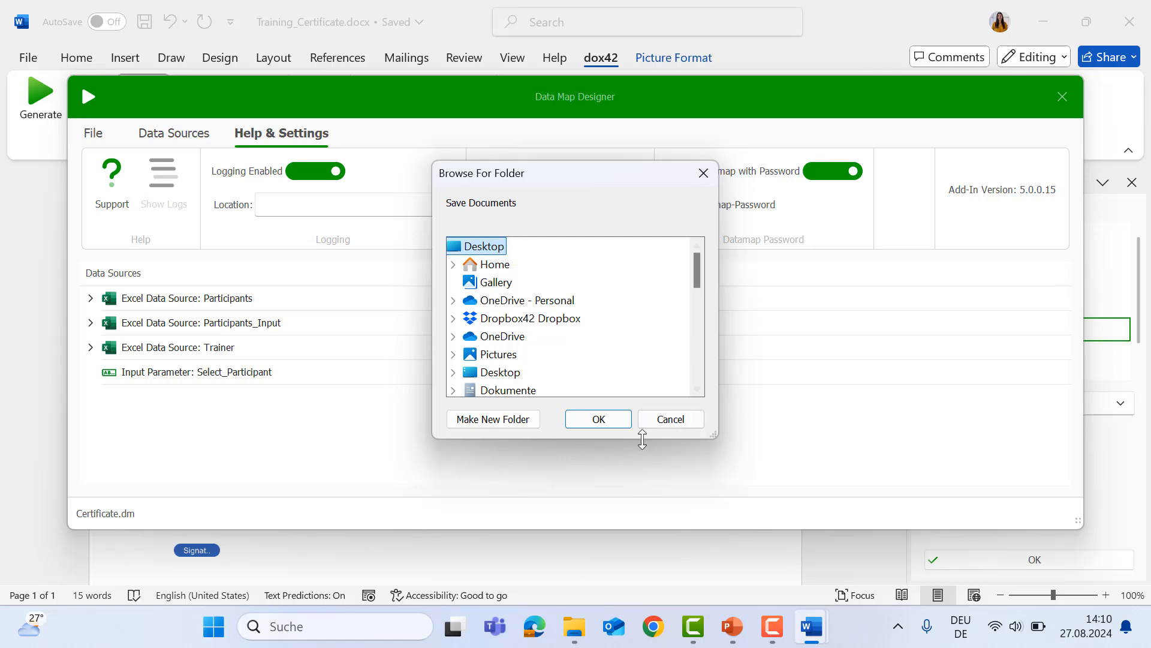
{"action": "left_click", "coordinate": [613, 422]}
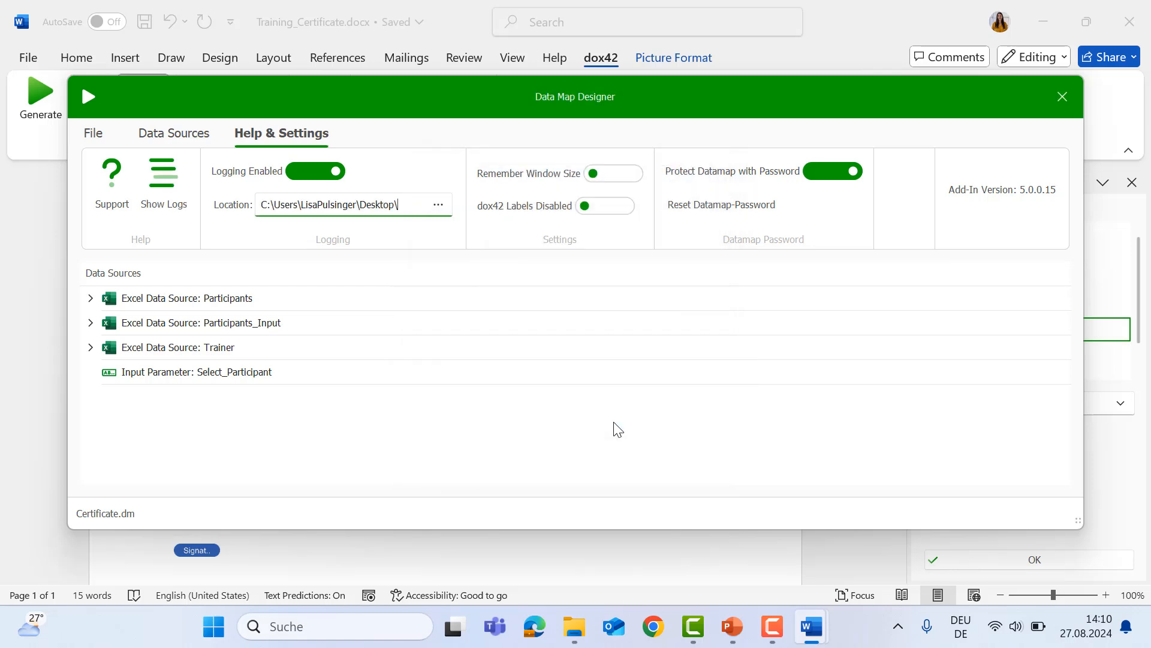
{"action": "left_click", "coordinate": [545, 445]}
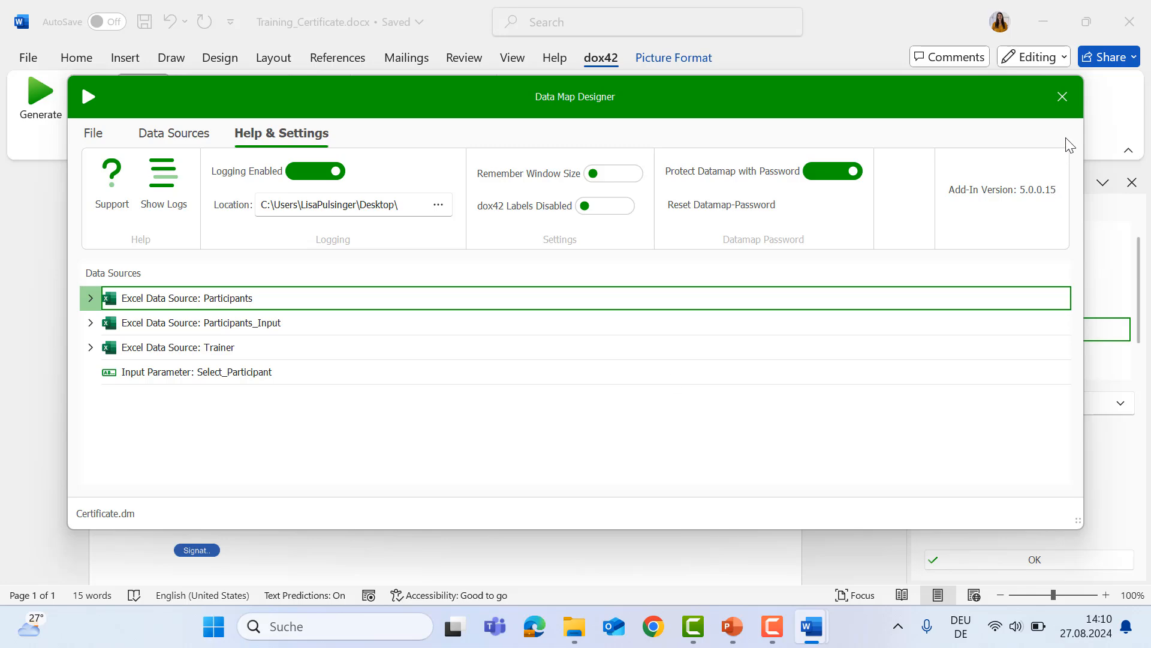
{"action": "left_click", "coordinate": [1060, 107]}
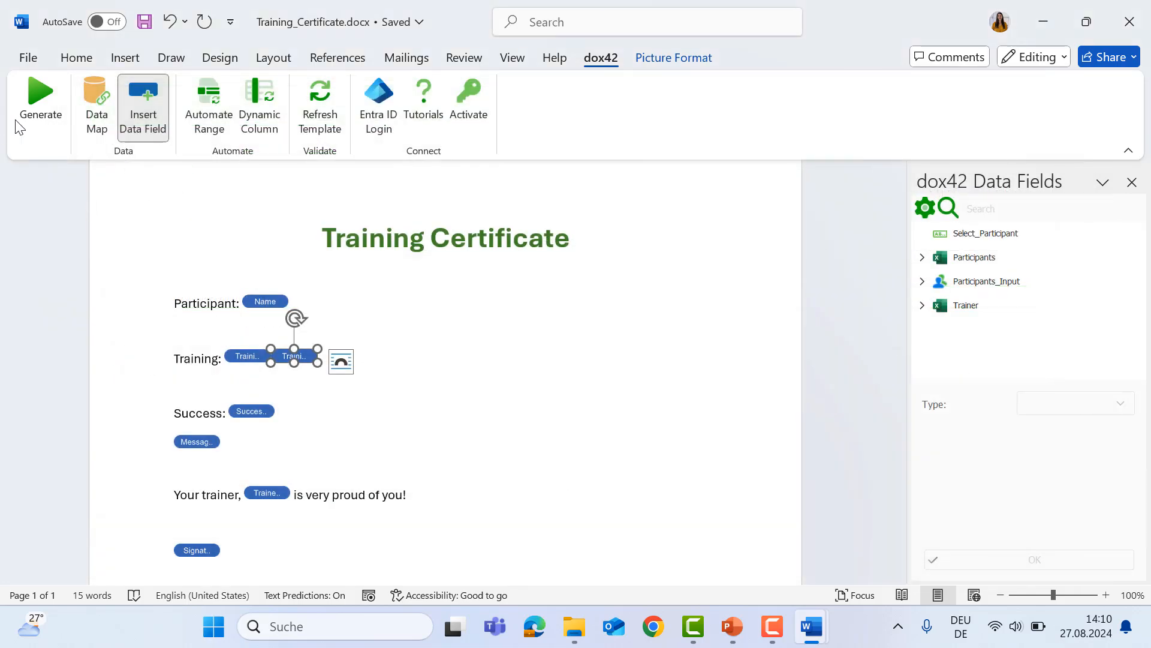
Generate the certificate for the preselected participant with logging enabled
{"action": "left_click", "coordinate": [33, 123]}
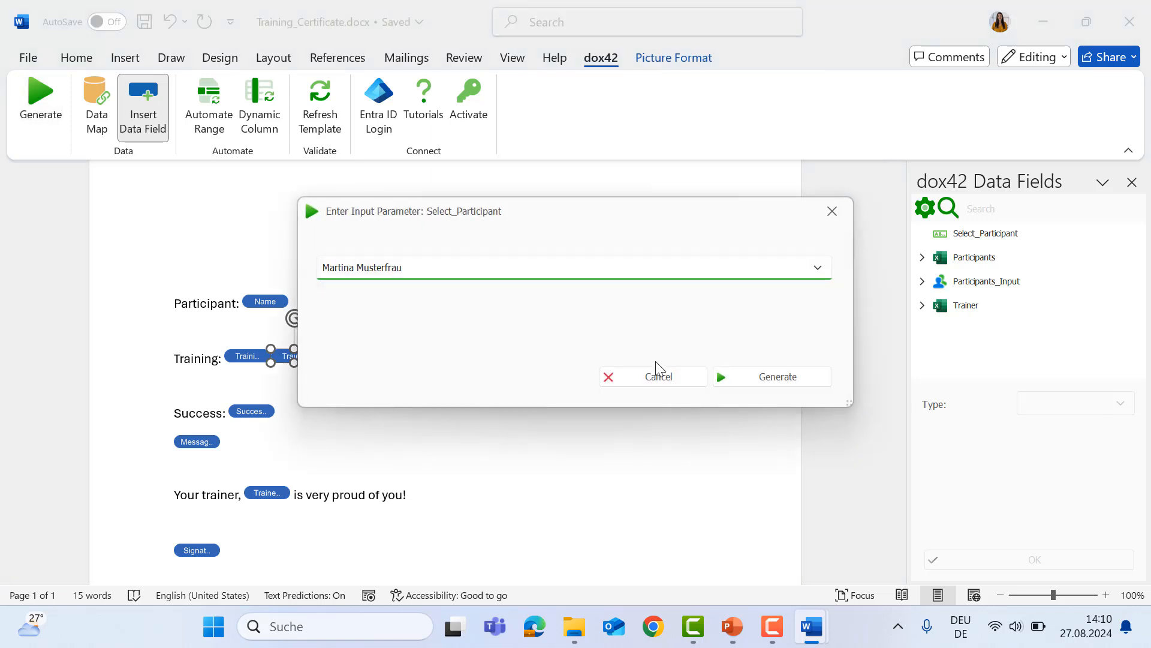
{"action": "left_click", "coordinate": [740, 380]}
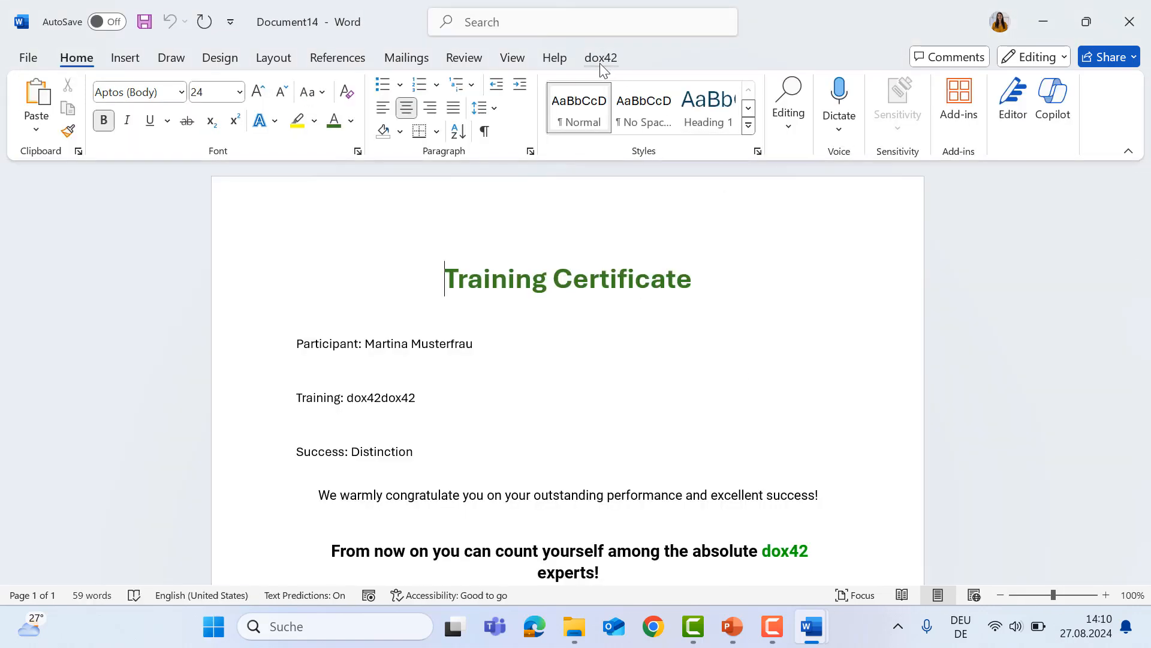
Close the generated certificate without saving it, and reopen the data map by entering the data map password
{"action": "left_click", "coordinate": [1125, 14]}
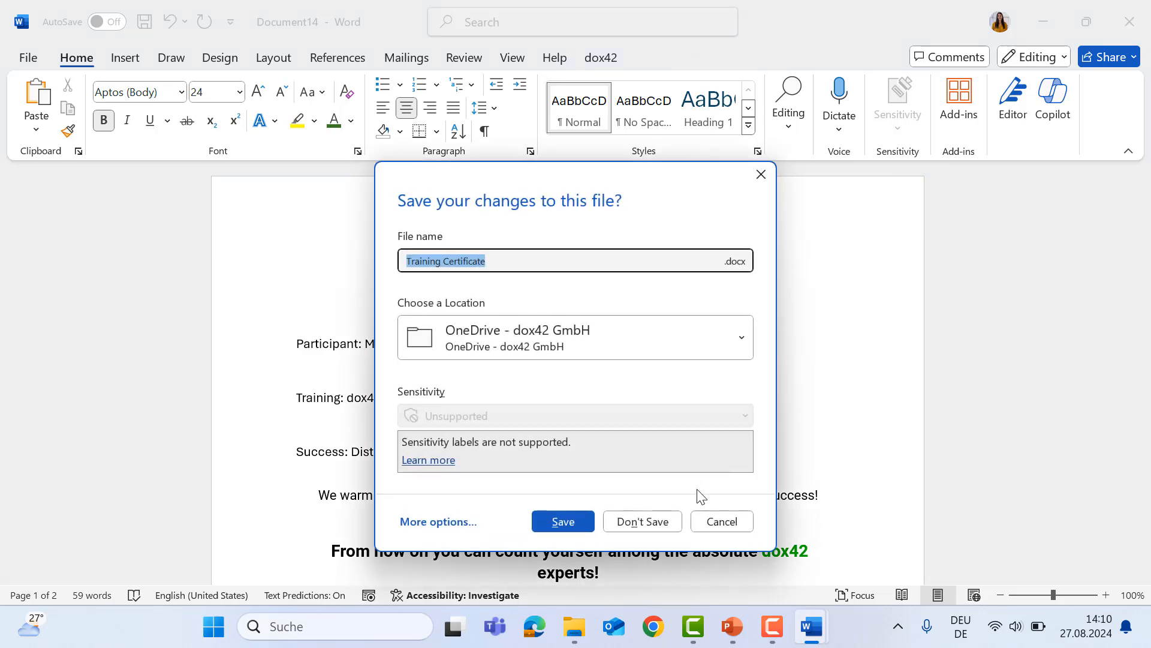
{"action": "left_click", "coordinate": [646, 523]}
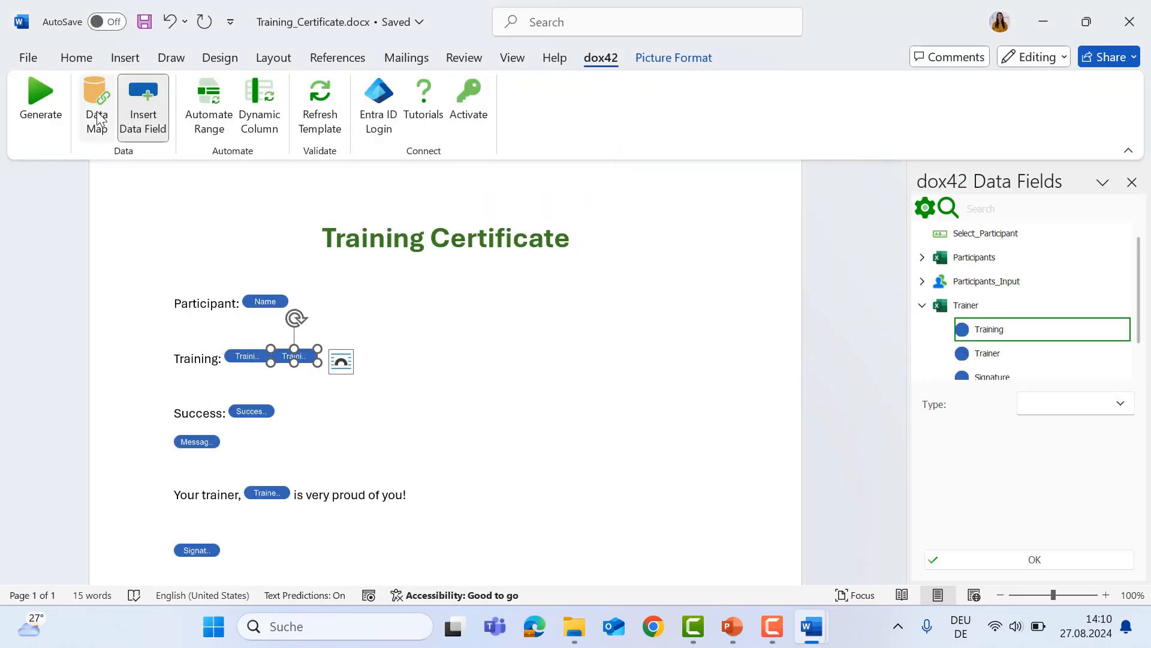
{"action": "left_click", "coordinate": [96, 111]}
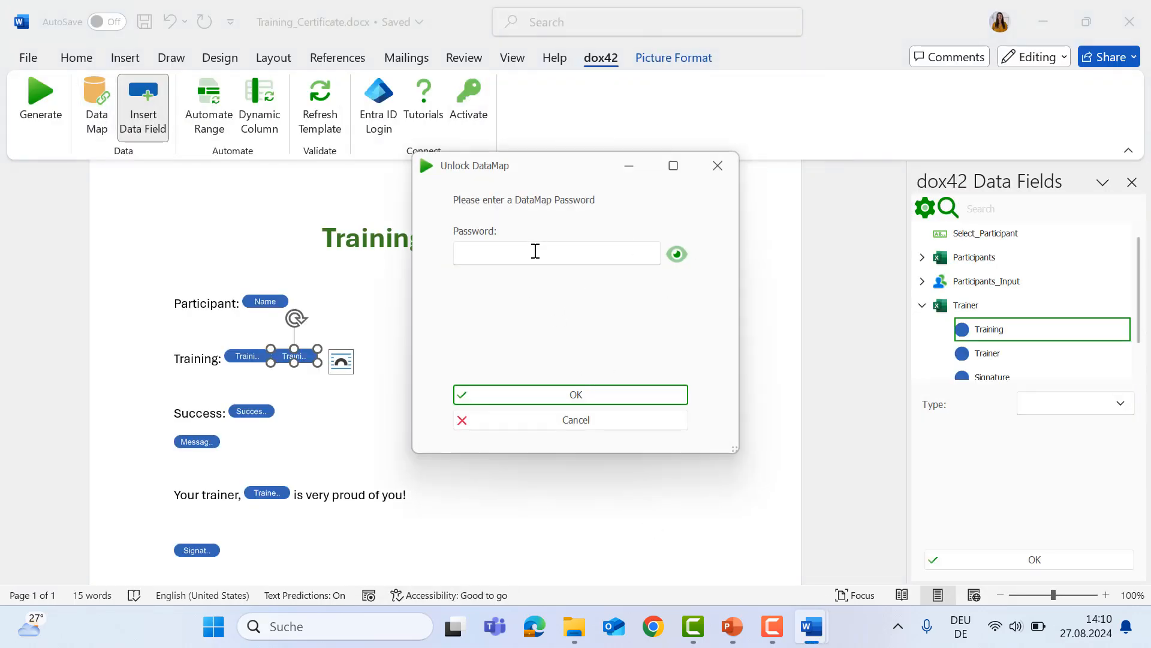
{"action": "left_click", "coordinate": [535, 250]}
{"action": "type", "text": "******"}
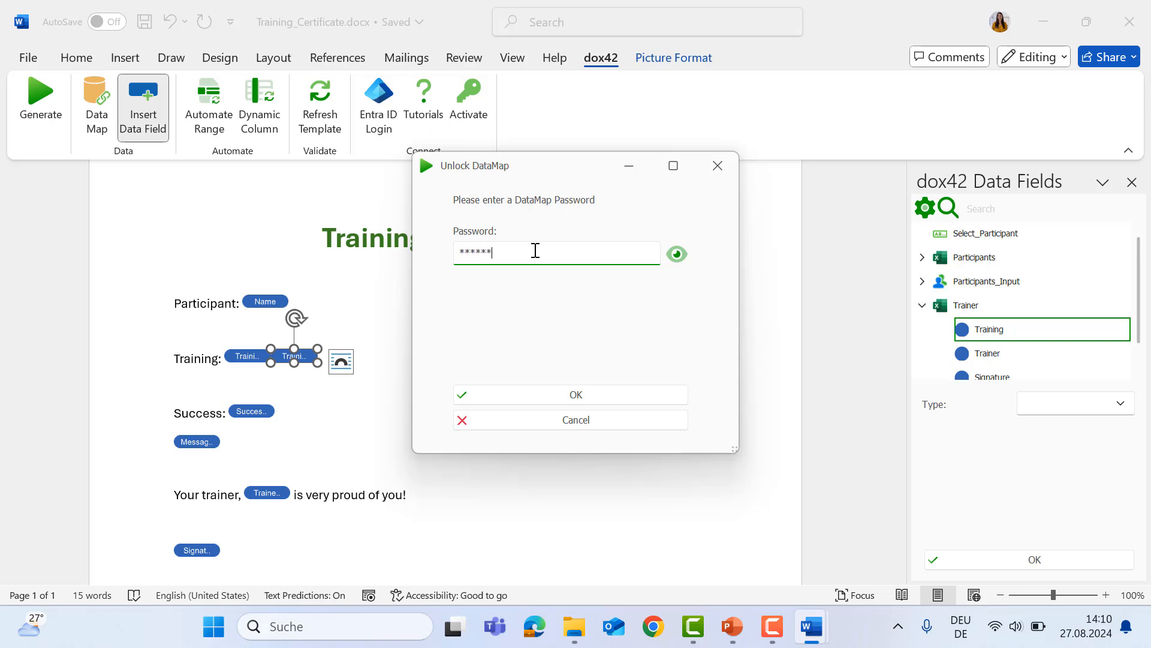
{"action": "type", "text": "***"}
{"action": "left_click", "coordinate": [514, 396]}
Show the data map's log folder, read the entries in 2024-08-27.log, and close the log
{"action": "left_click", "coordinate": [298, 136]}
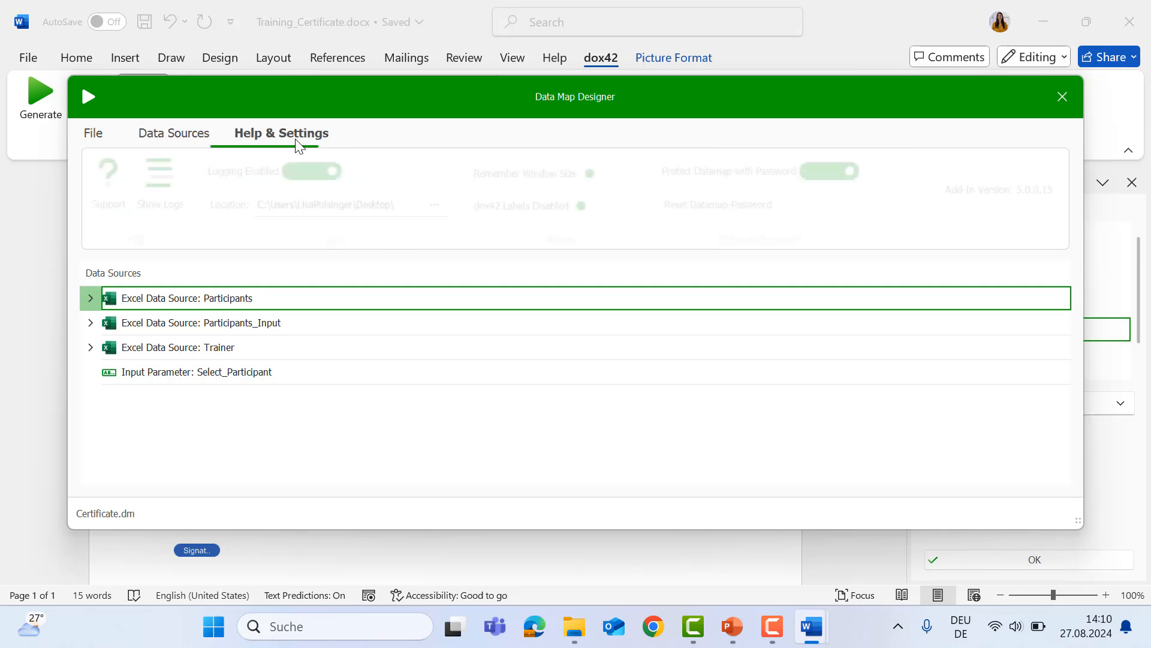
{"action": "left_click", "coordinate": [183, 176]}
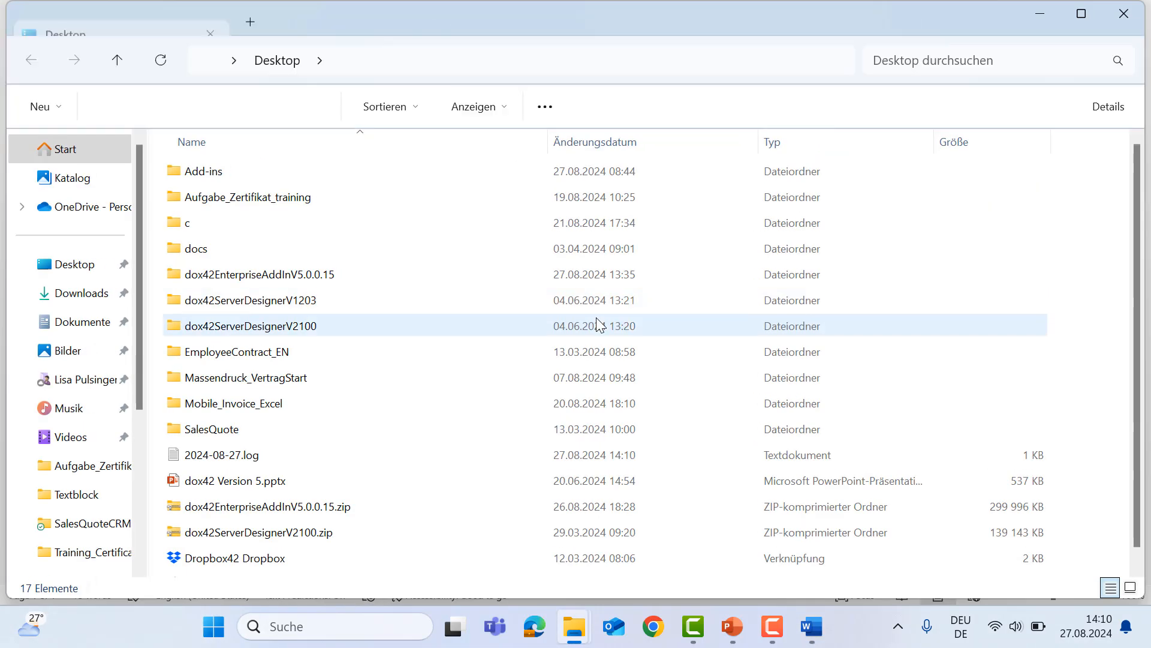
{"action": "left_click", "coordinate": [242, 465]}
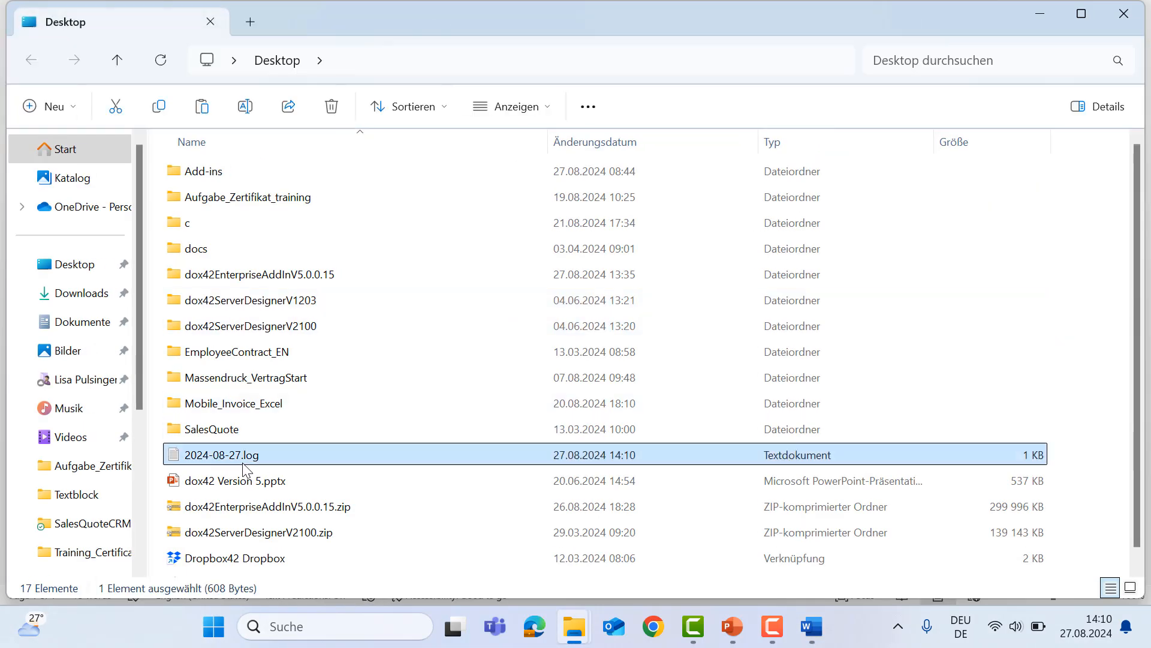
{"action": "double_click", "coordinate": [243, 465]}
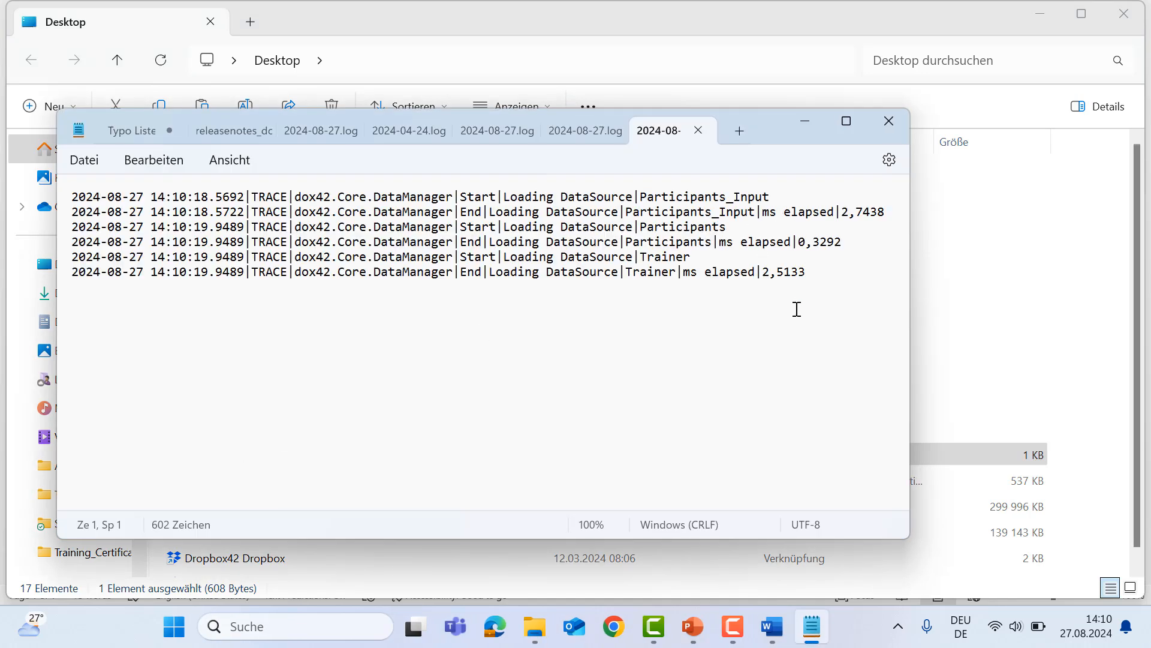
{"action": "left_click", "coordinate": [893, 122]}
{"action": "left_click", "coordinate": [1039, 13]}
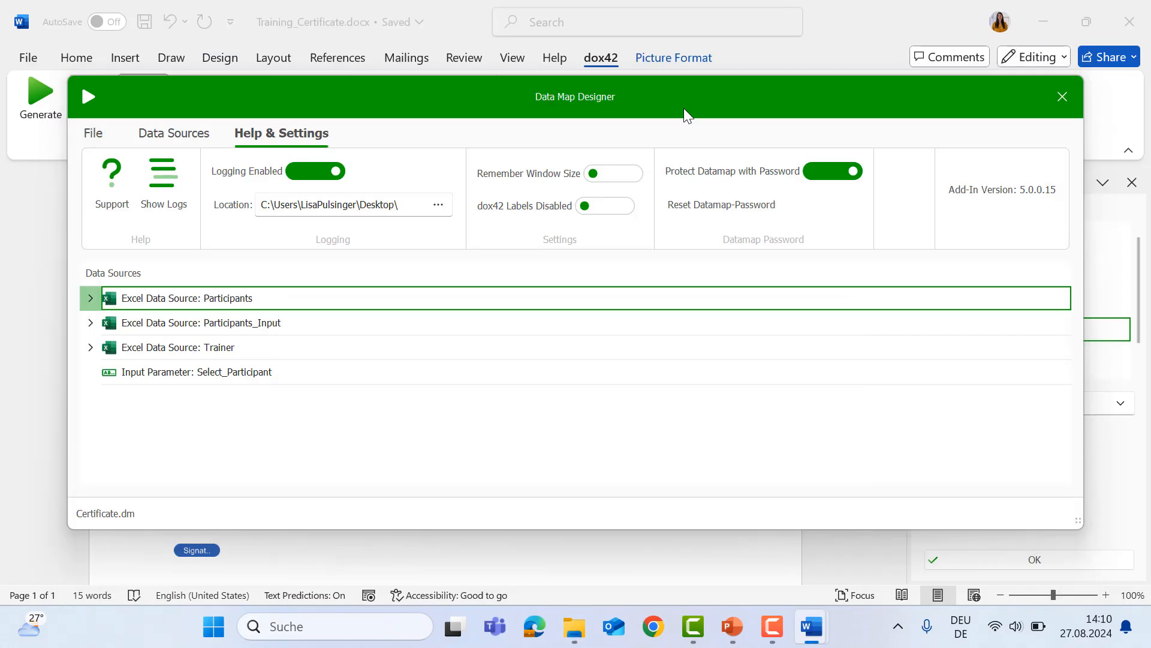
Review the logging and data map password settings, and close the Data Map Designer
{"action": "left_click", "coordinate": [312, 177]}
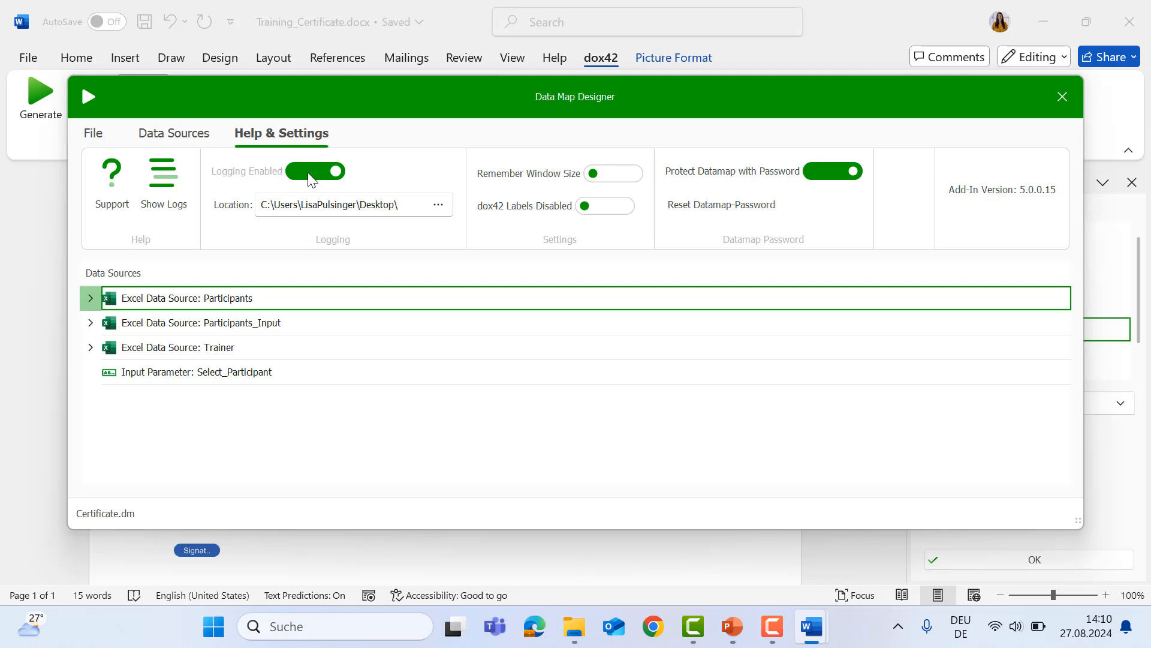
{"action": "left_click", "coordinate": [859, 178]}
{"action": "left_click", "coordinate": [207, 130]}
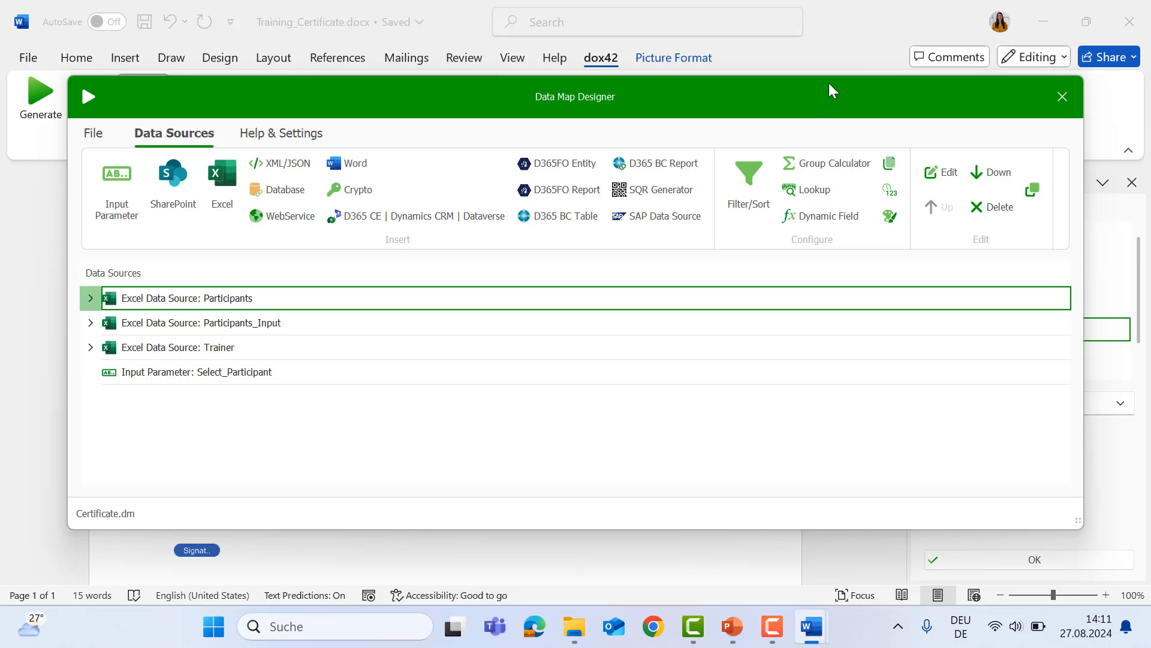
{"action": "left_click", "coordinate": [1063, 96]}
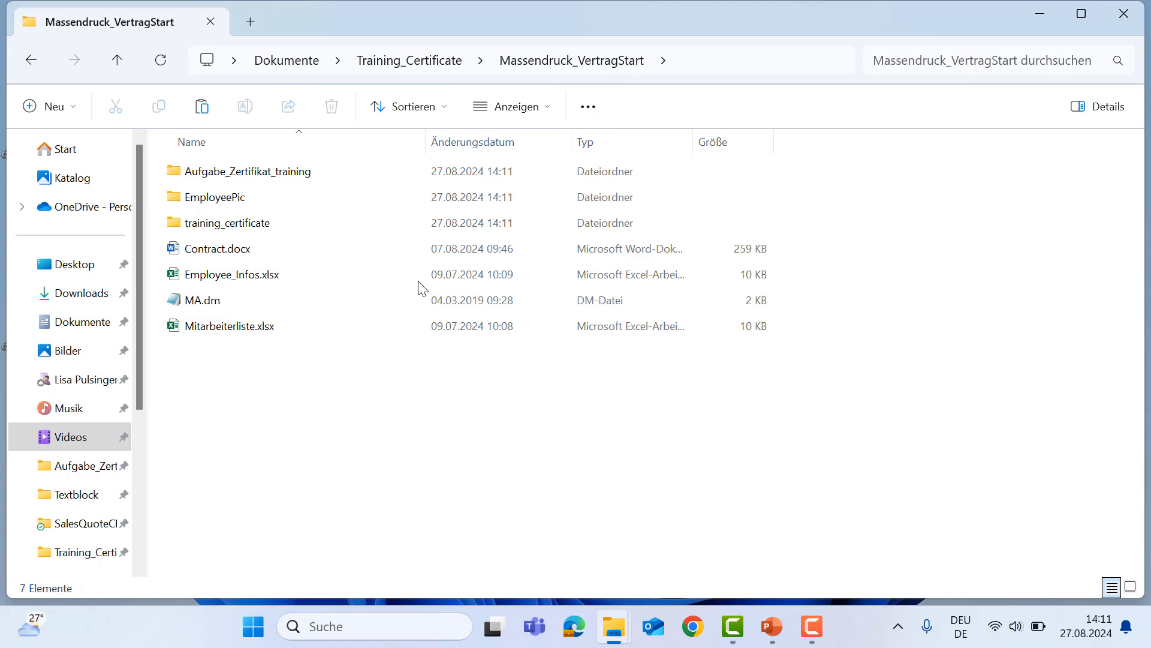
Open Contract.docx from the Massendruck_VertragStart folder and refresh the template to update its data fields
{"action": "double_click", "coordinate": [260, 248]}
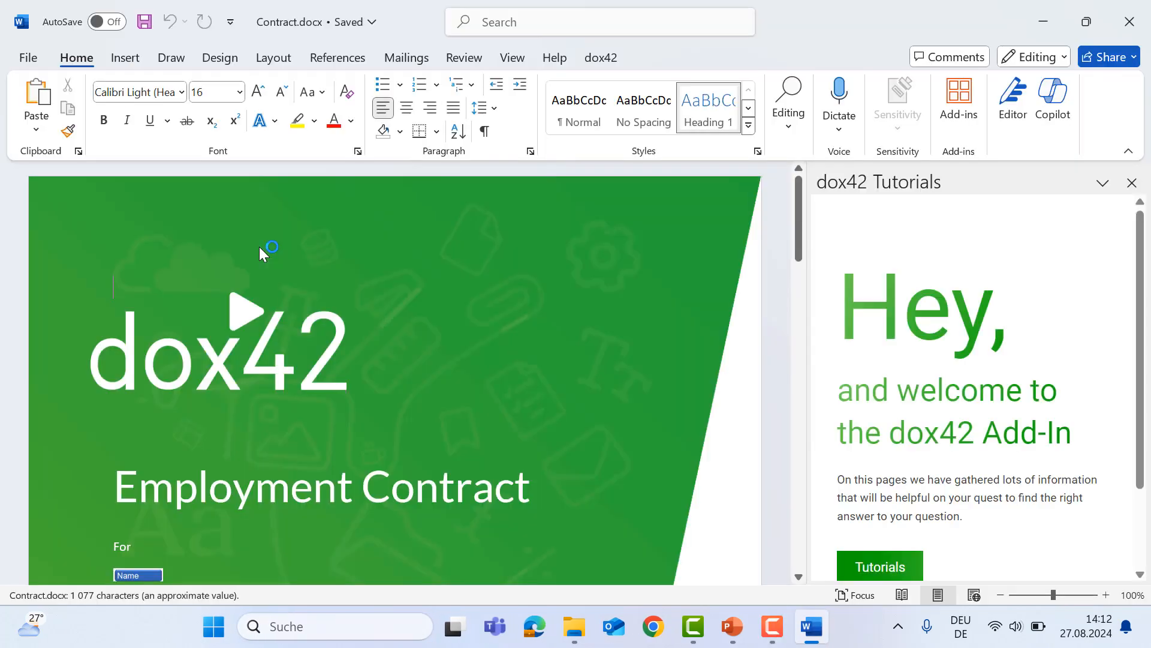
{"action": "scroll", "coordinate": [513, 313], "scroll_direction": "down", "scroll_amount": 5}
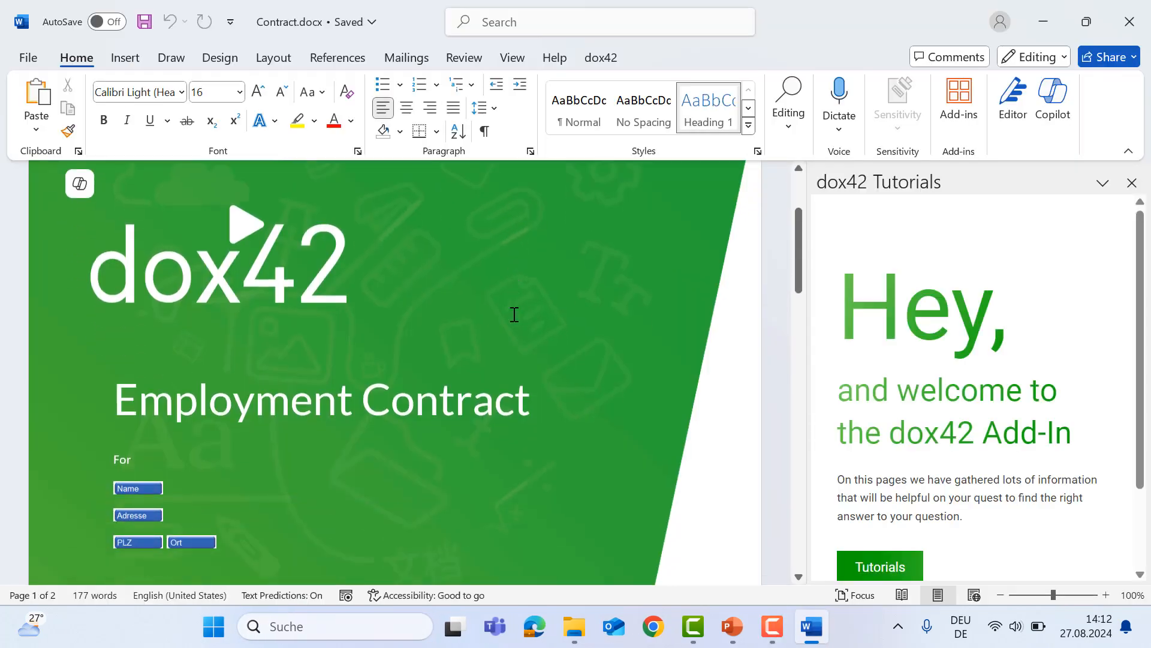
{"action": "scroll", "coordinate": [513, 313], "scroll_direction": "up", "scroll_amount": 4}
{"action": "scroll", "coordinate": [513, 314], "scroll_direction": "up", "scroll_amount": 1}
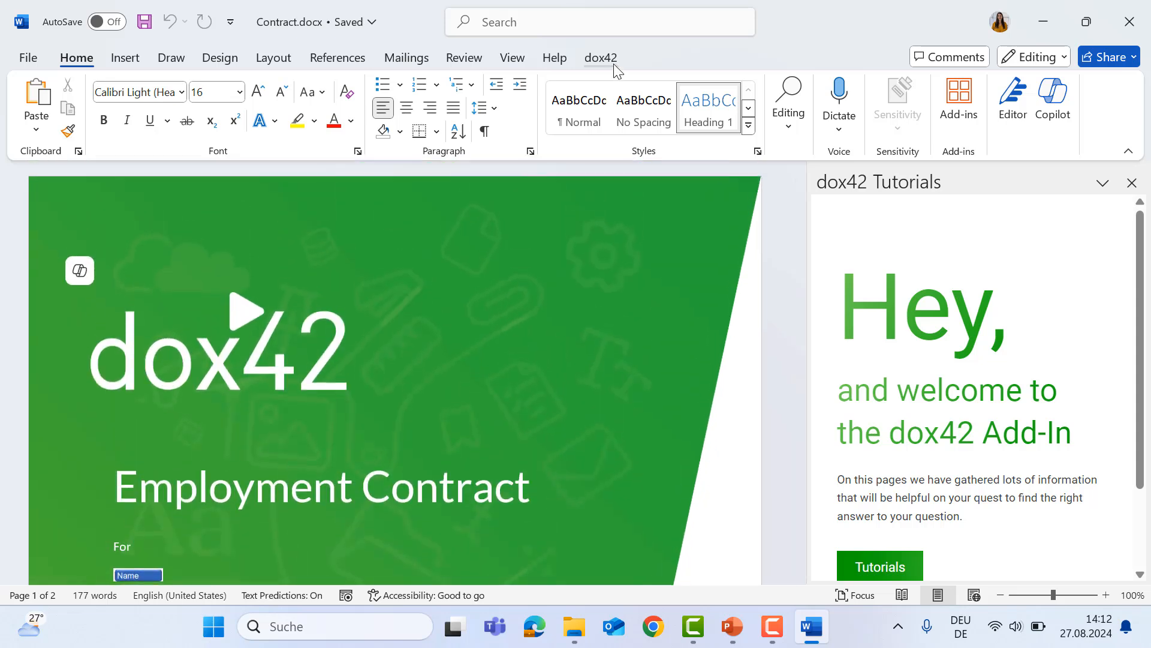
{"action": "left_click", "coordinate": [614, 63]}
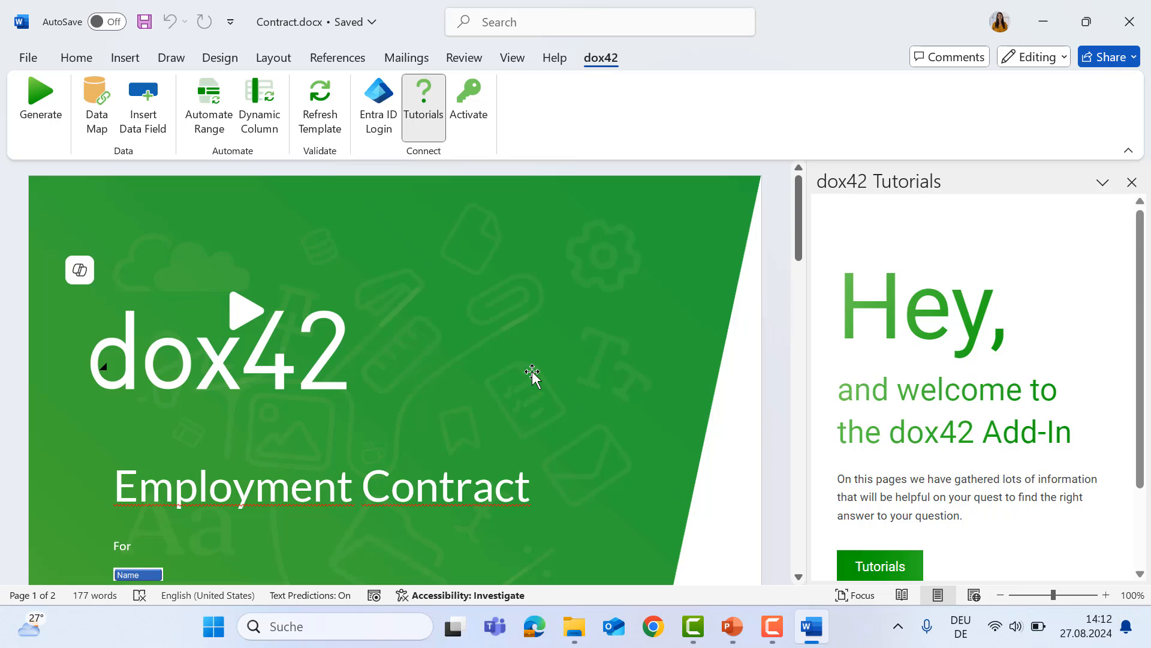
{"action": "scroll", "coordinate": [531, 372], "scroll_direction": "down", "scroll_amount": 3}
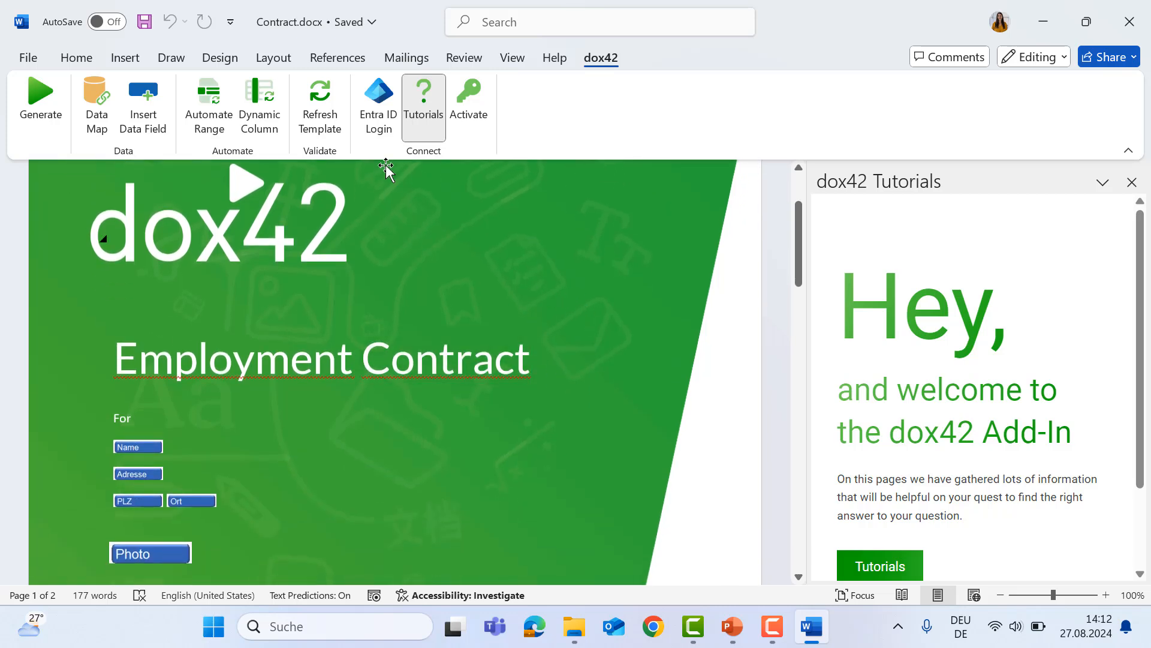
{"action": "left_click", "coordinate": [334, 131]}
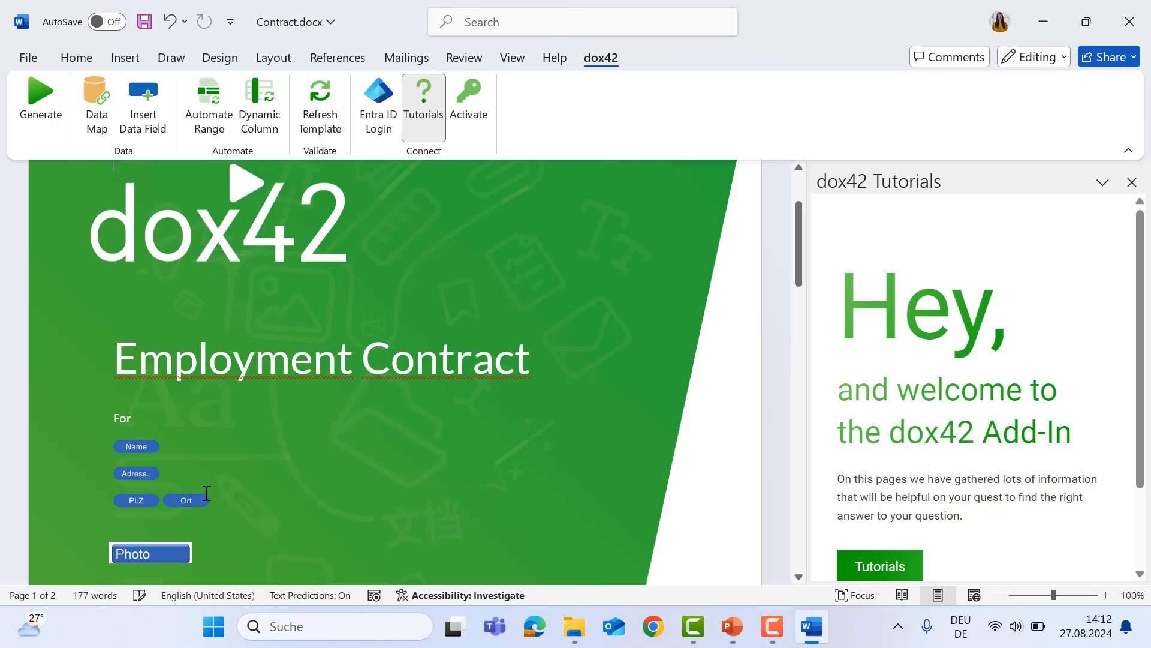
Start configuring bulk letter generation for the MA data source in the data map, and insert DocPath as the save location
{"action": "scroll", "coordinate": [209, 495], "scroll_direction": "up", "scroll_amount": 1}
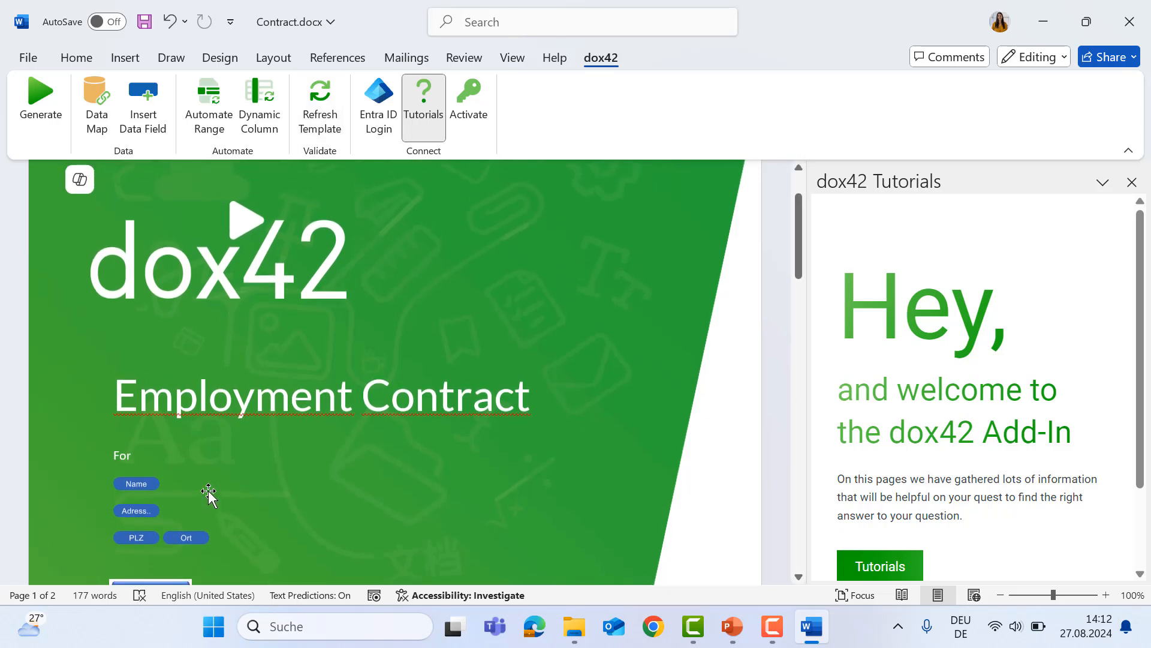
{"action": "scroll", "coordinate": [252, 488], "scroll_direction": "up", "scroll_amount": 3}
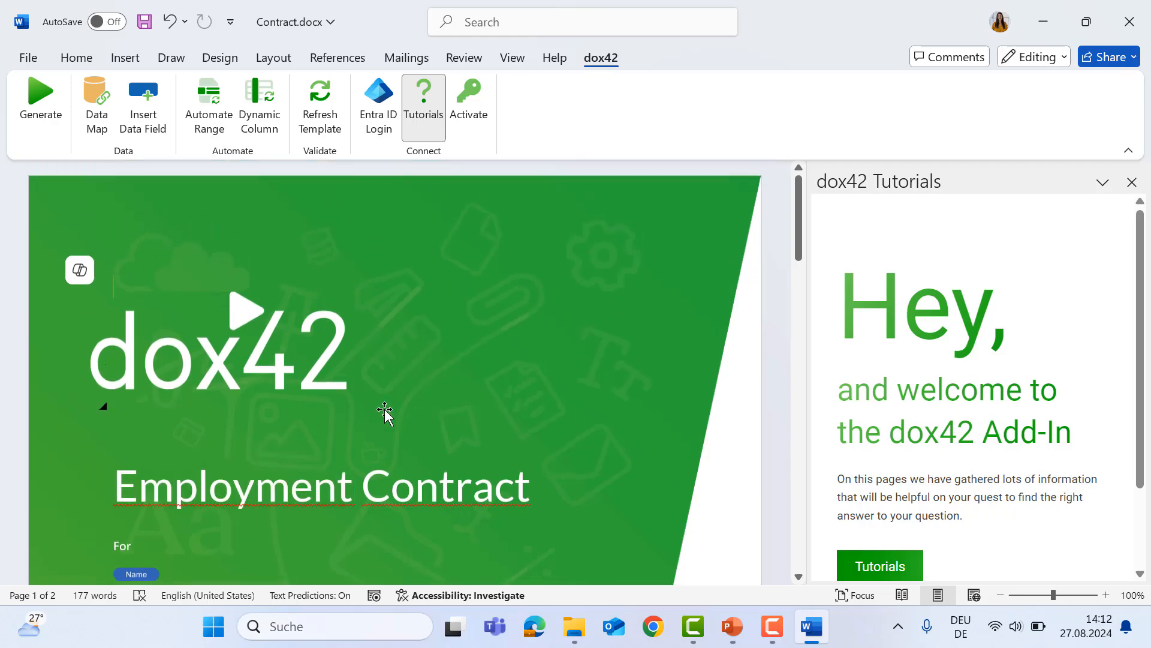
{"action": "scroll", "coordinate": [383, 409], "scroll_direction": "down", "scroll_amount": 12}
{"action": "scroll", "coordinate": [386, 409], "scroll_direction": "up", "scroll_amount": 2}
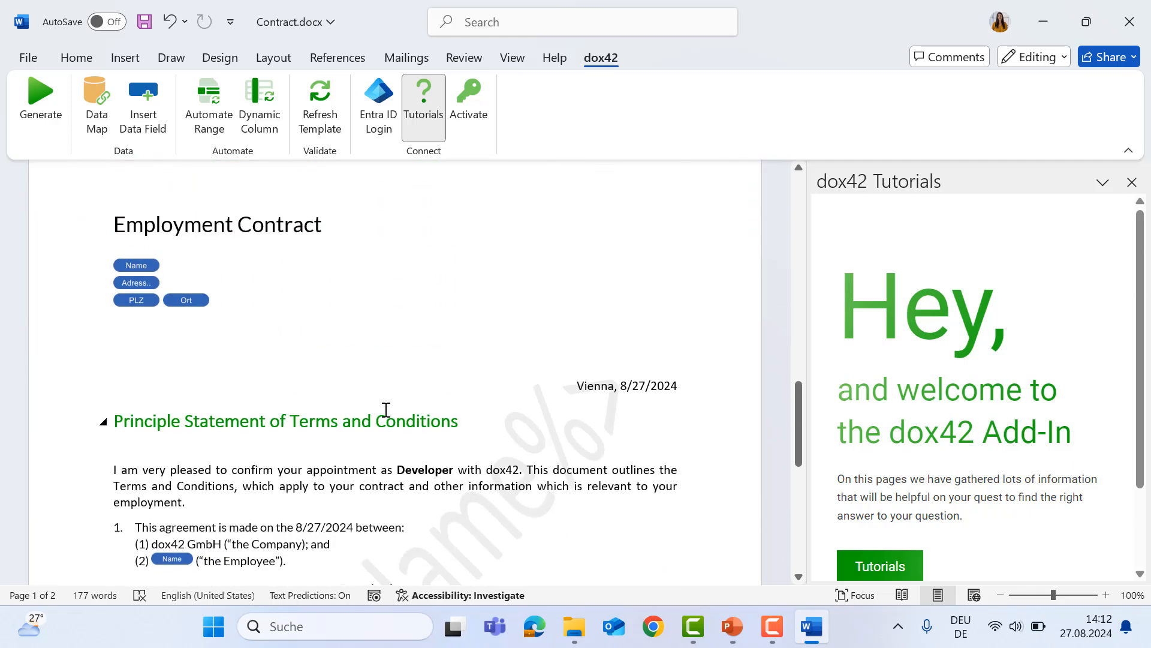
{"action": "scroll", "coordinate": [384, 412], "scroll_direction": "up", "scroll_amount": 10}
{"action": "scroll", "coordinate": [385, 412], "scroll_direction": "up", "scroll_amount": 1}
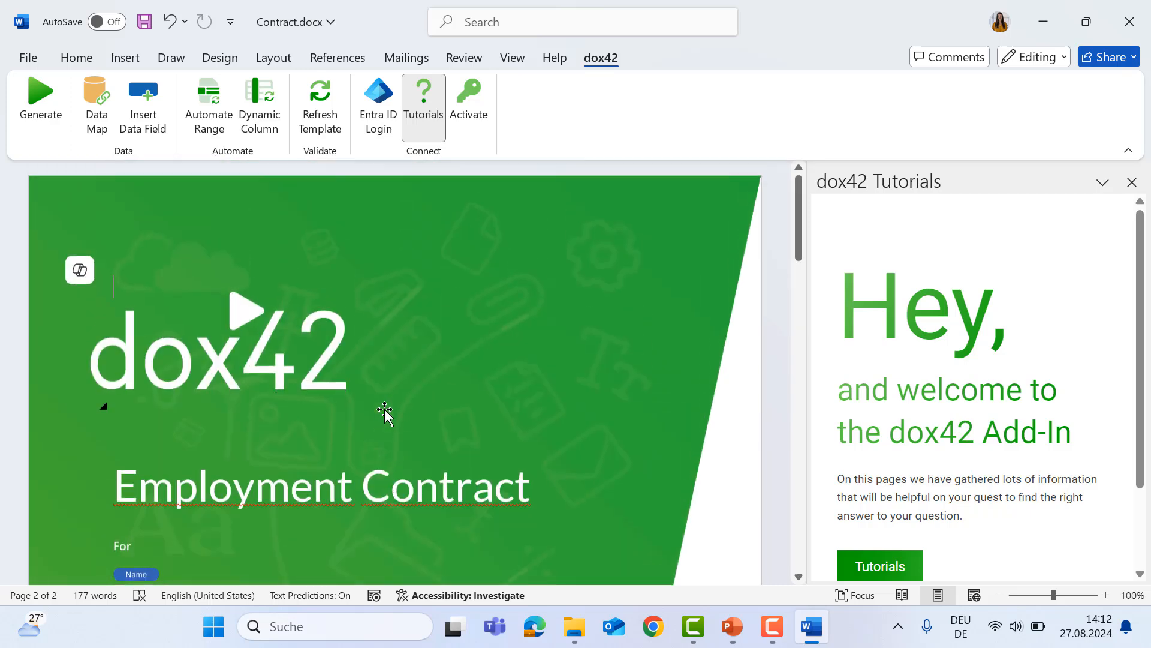
{"action": "left_click", "coordinate": [106, 123]}
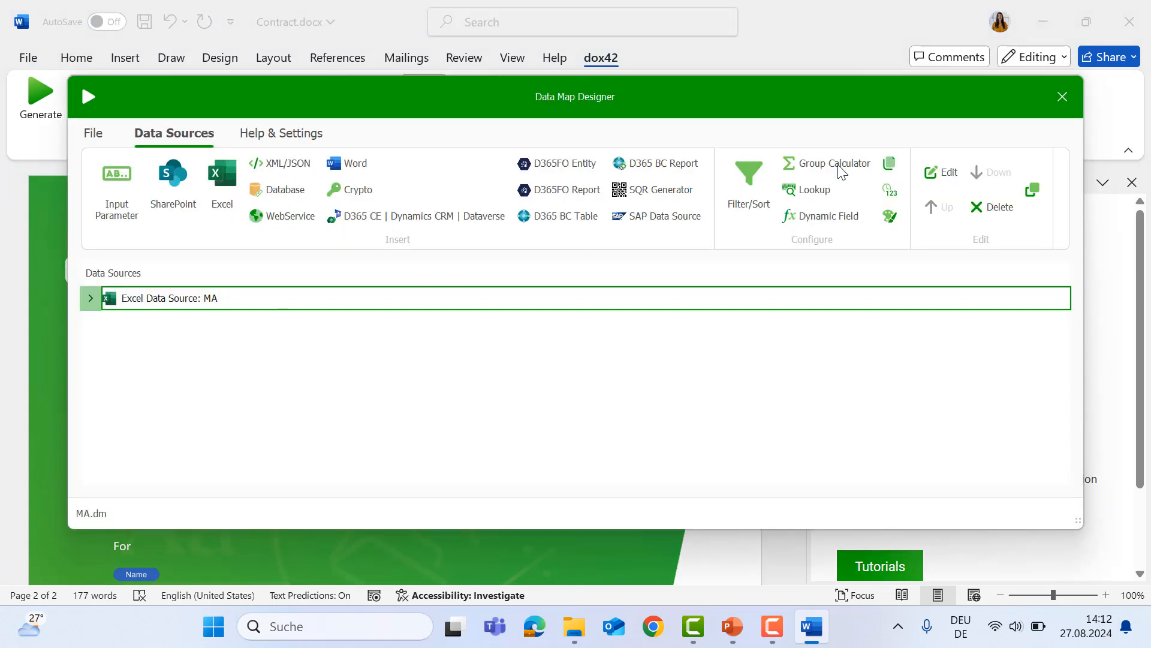
{"action": "left_click", "coordinate": [894, 172]}
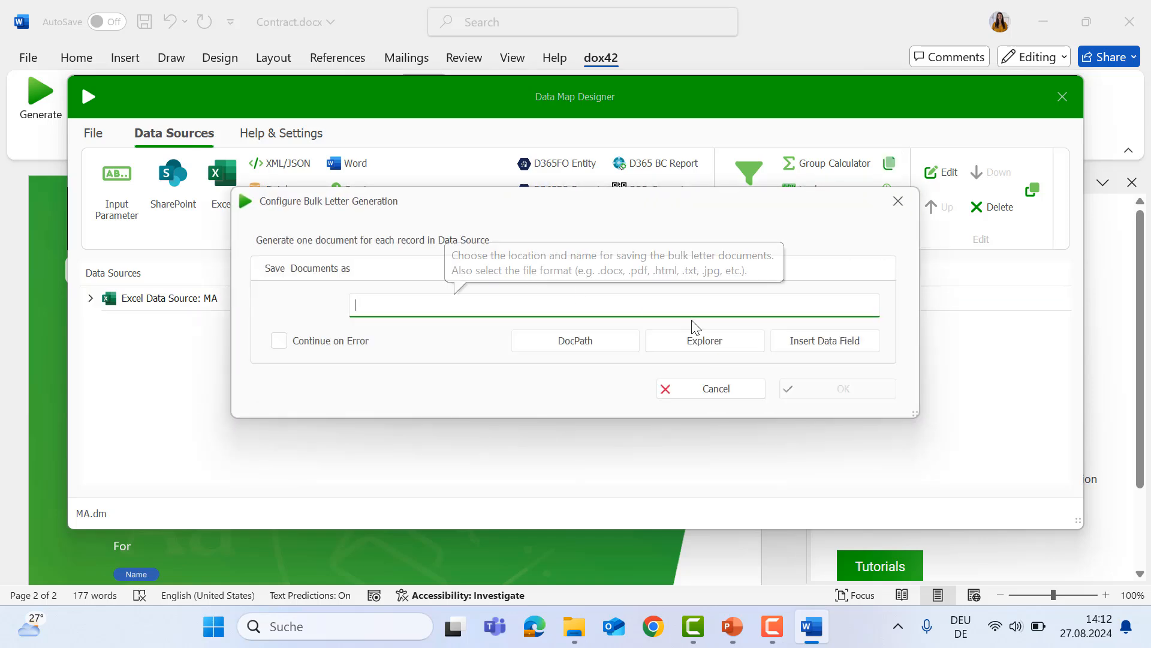
{"action": "left_click", "coordinate": [624, 348]}
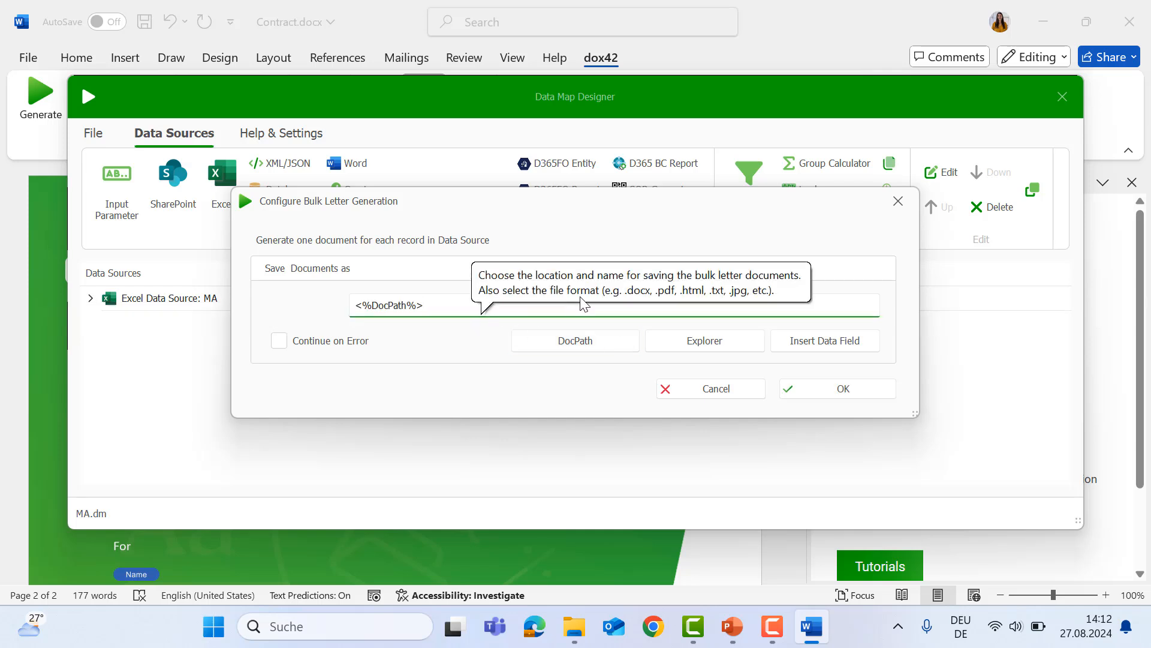
Create a folder named Contracts in Documents\Training_Certificate\Massendruck_VertragStart and set it as the save location for the bulk letter documents
{"action": "left_click", "coordinate": [735, 347]}
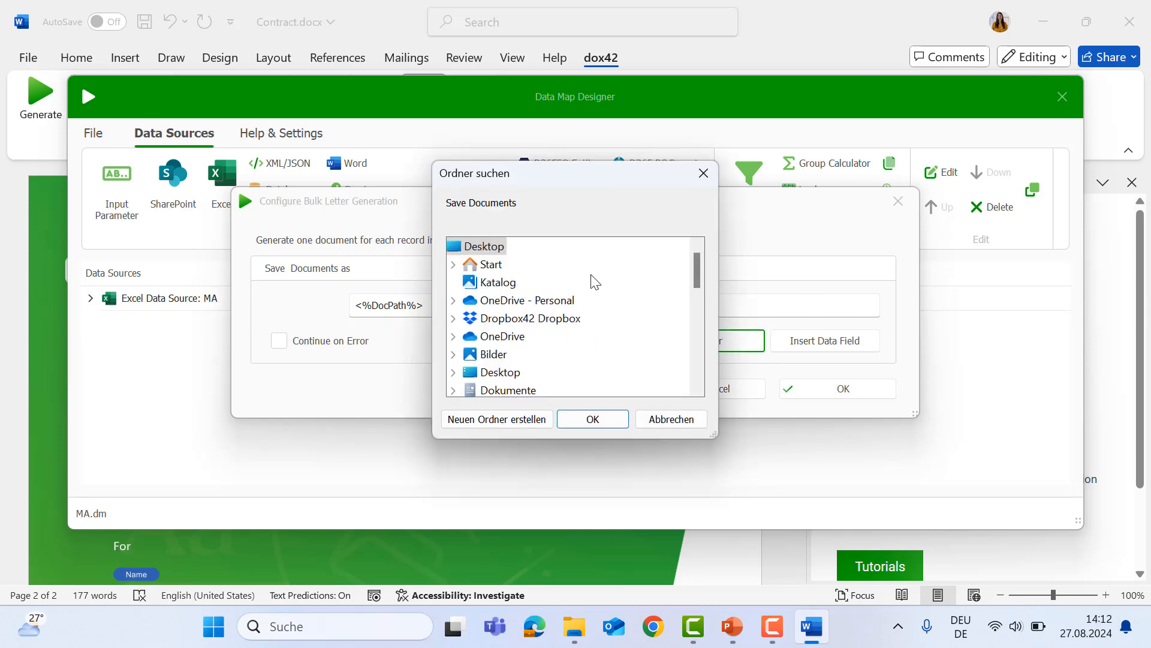
{"action": "left_click_drag", "start_coordinate": [714, 436], "coordinate": [846, 496]}
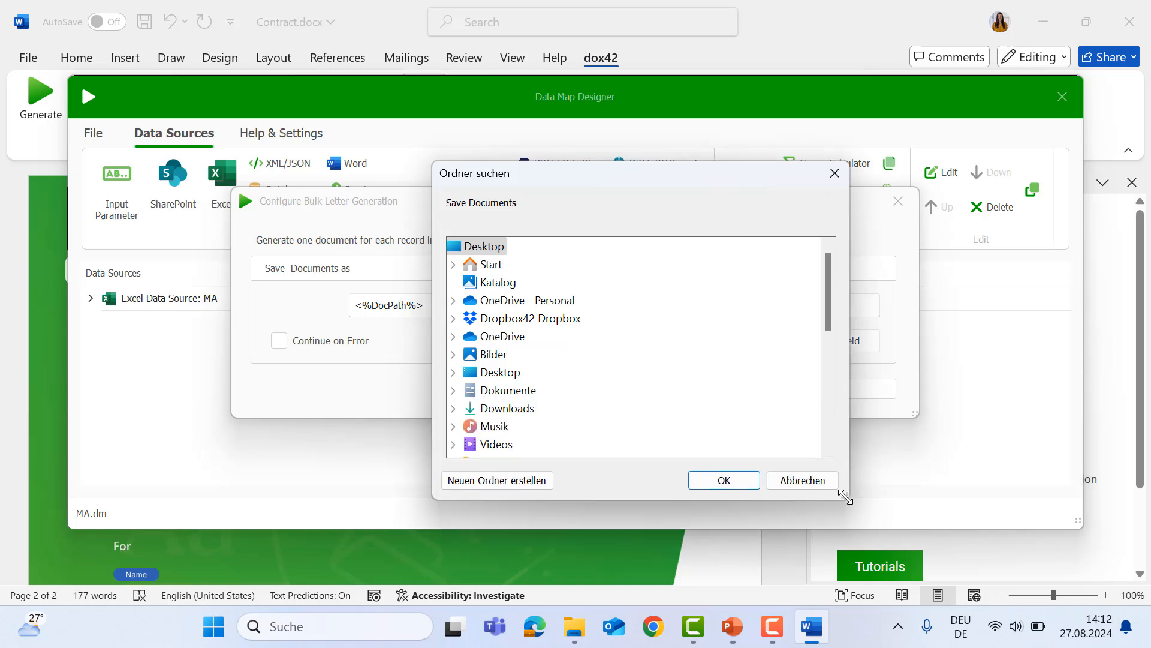
{"action": "double_click", "coordinate": [517, 391]}
{"action": "scroll", "coordinate": [568, 376], "scroll_direction": "down", "scroll_amount": 1}
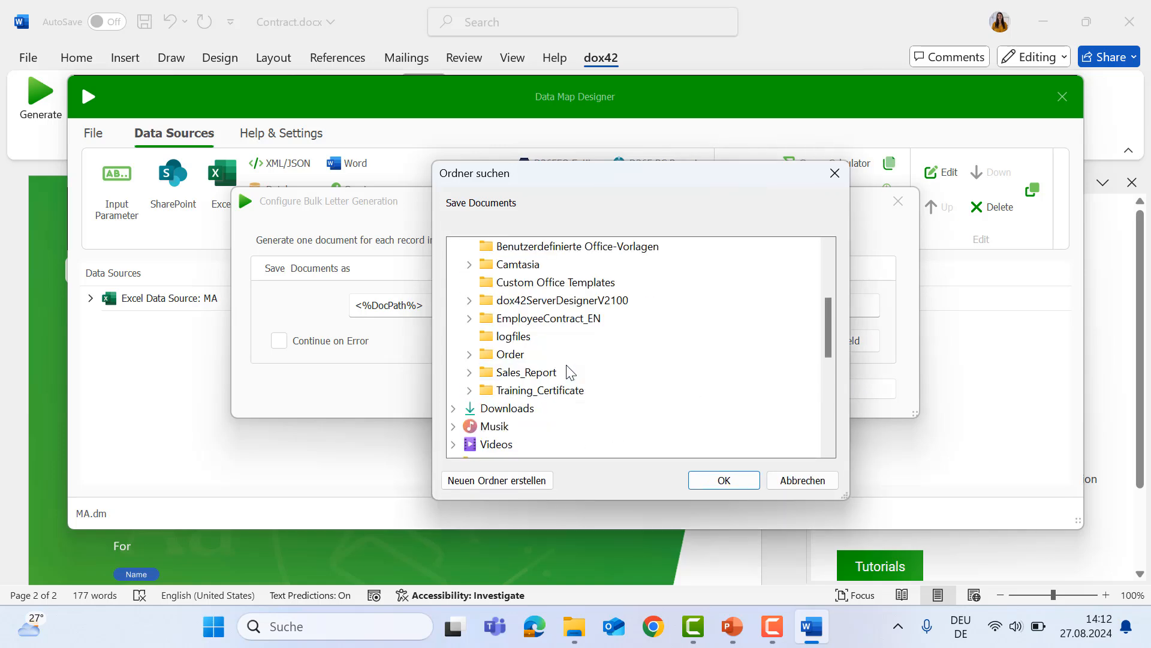
{"action": "double_click", "coordinate": [550, 390]}
{"action": "scroll", "coordinate": [552, 394], "scroll_direction": "down", "scroll_amount": 2}
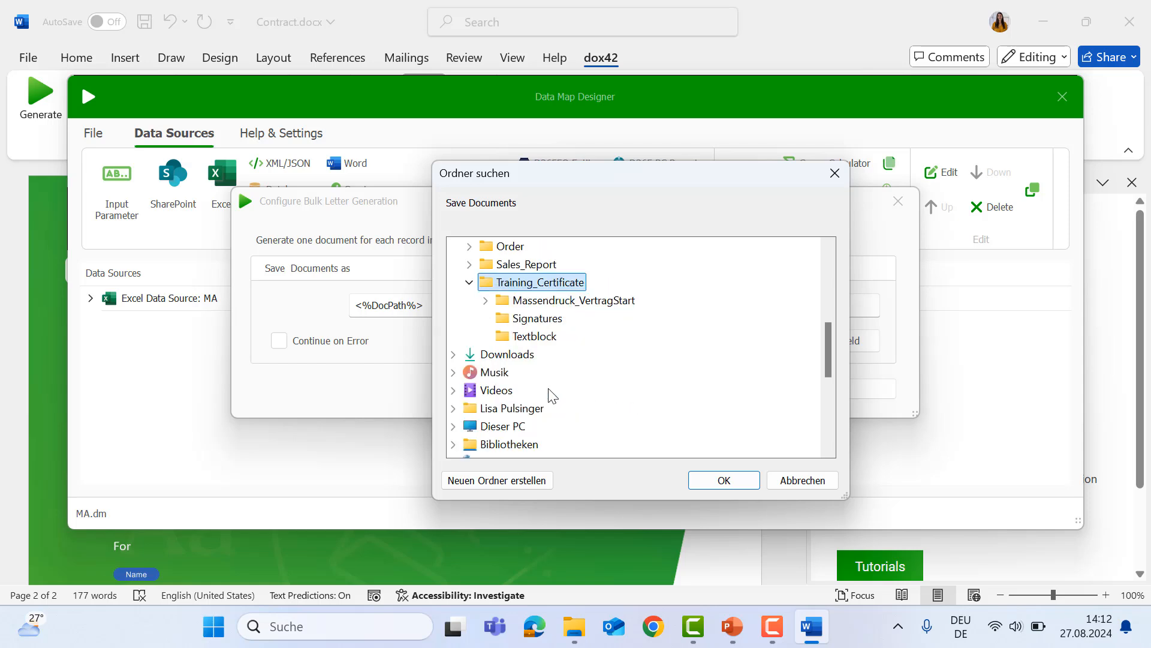
{"action": "double_click", "coordinate": [582, 304]}
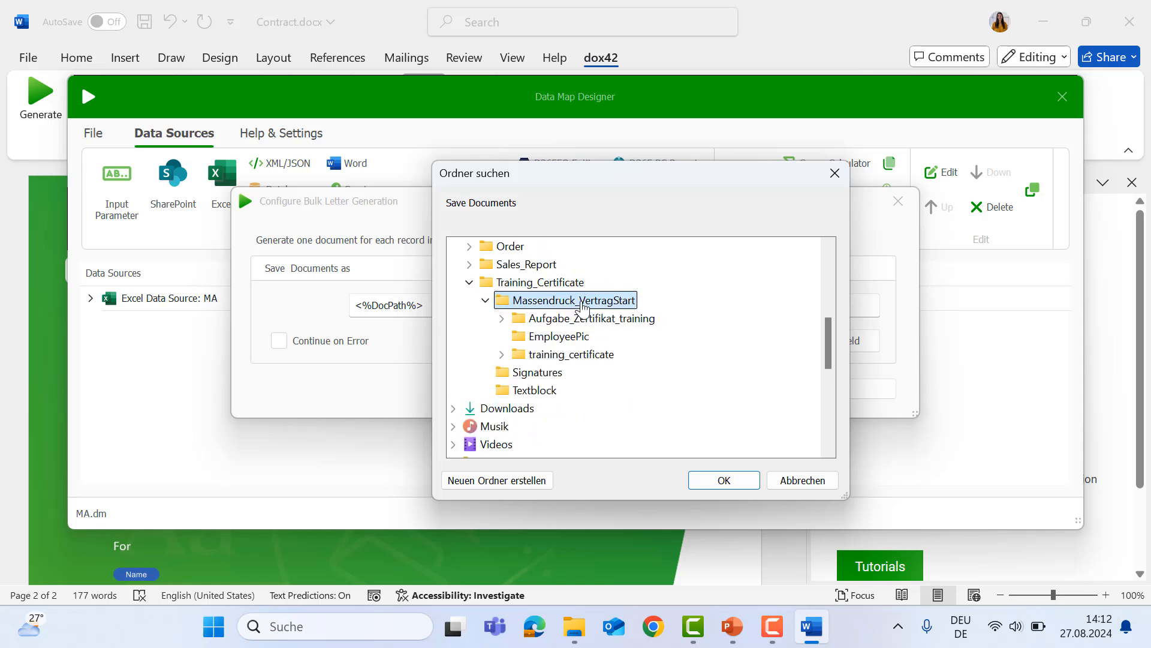
{"action": "left_click", "coordinate": [495, 483]}
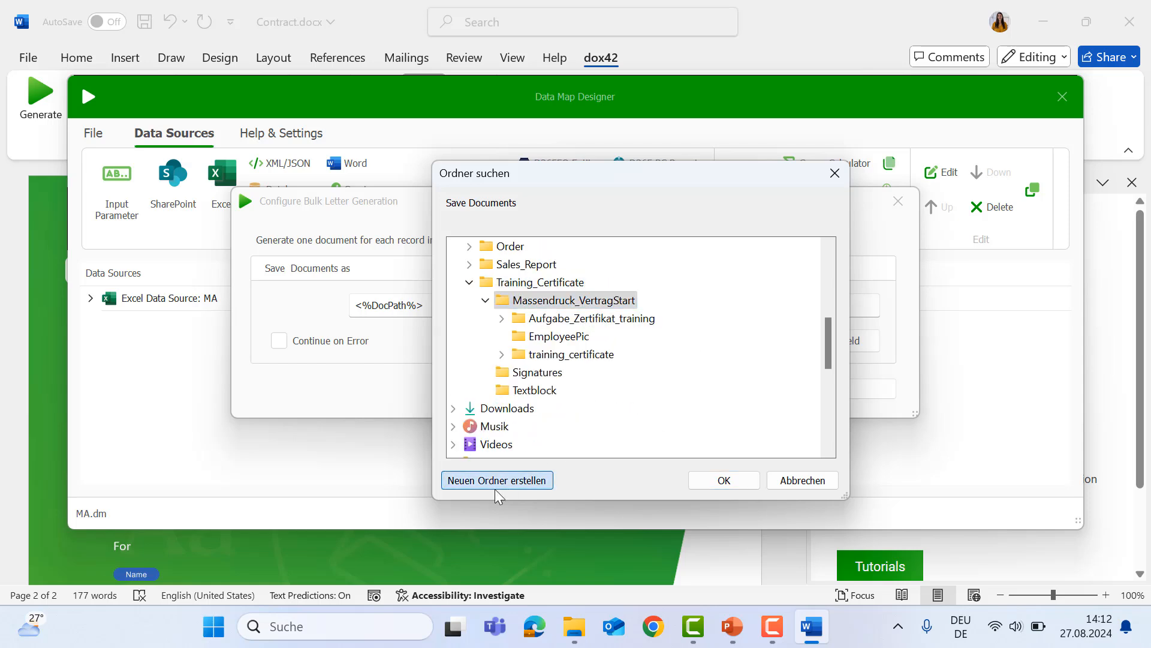
{"action": "type", "text": "Contracts"}
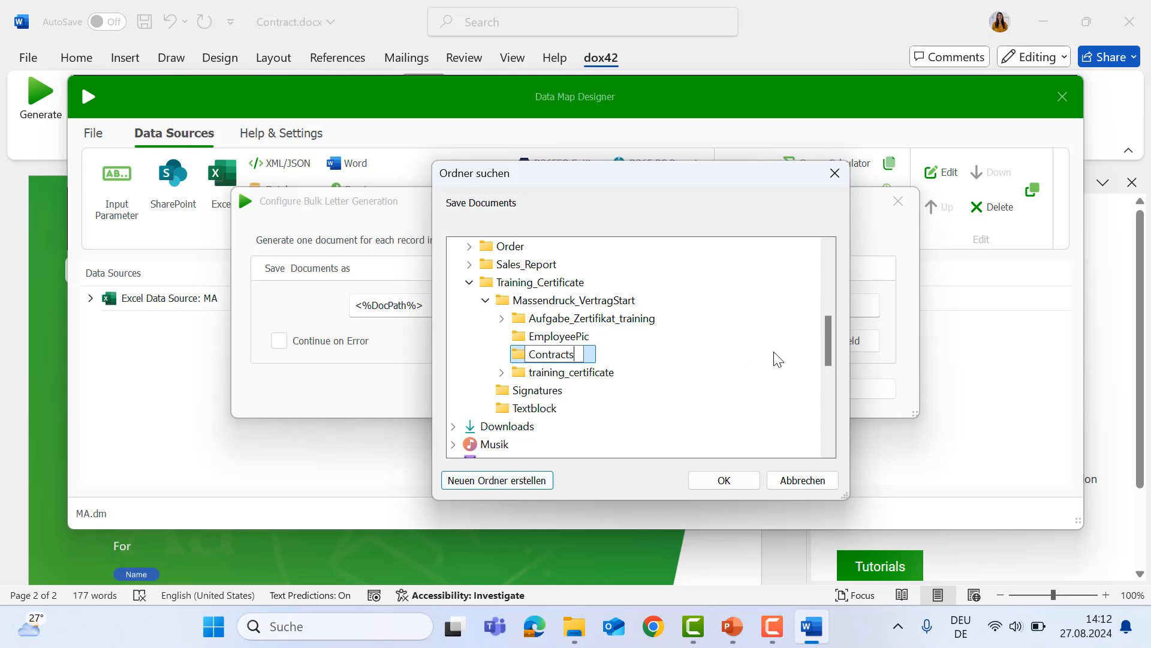
{"action": "key", "text": "Return"}
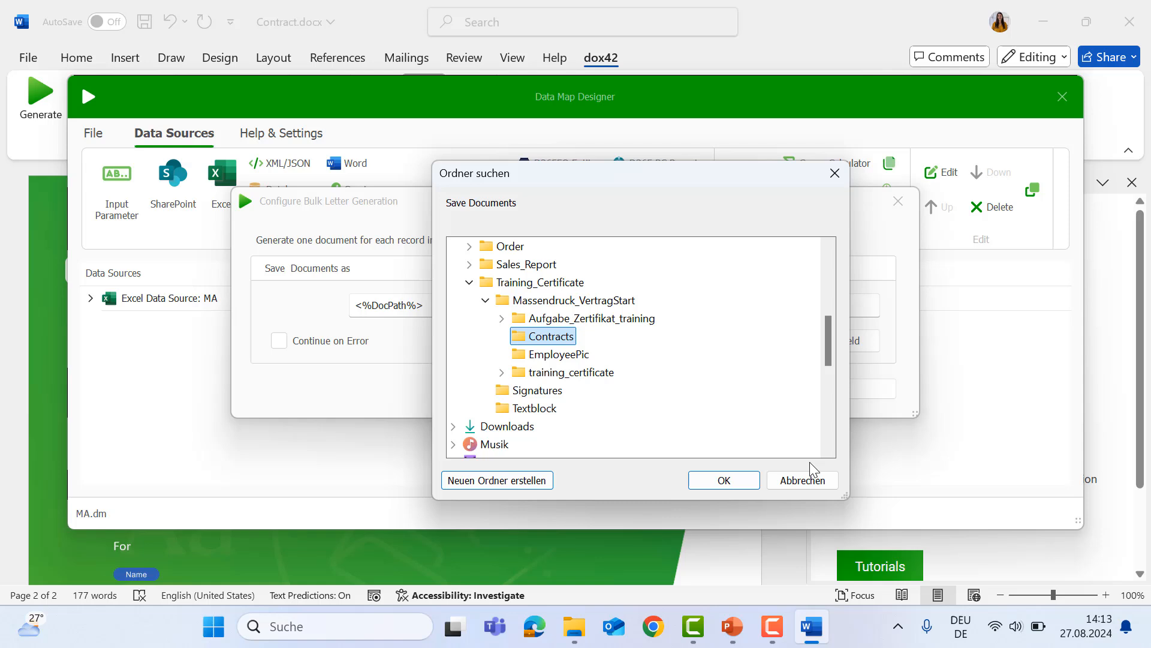
{"action": "left_click", "coordinate": [742, 480]}
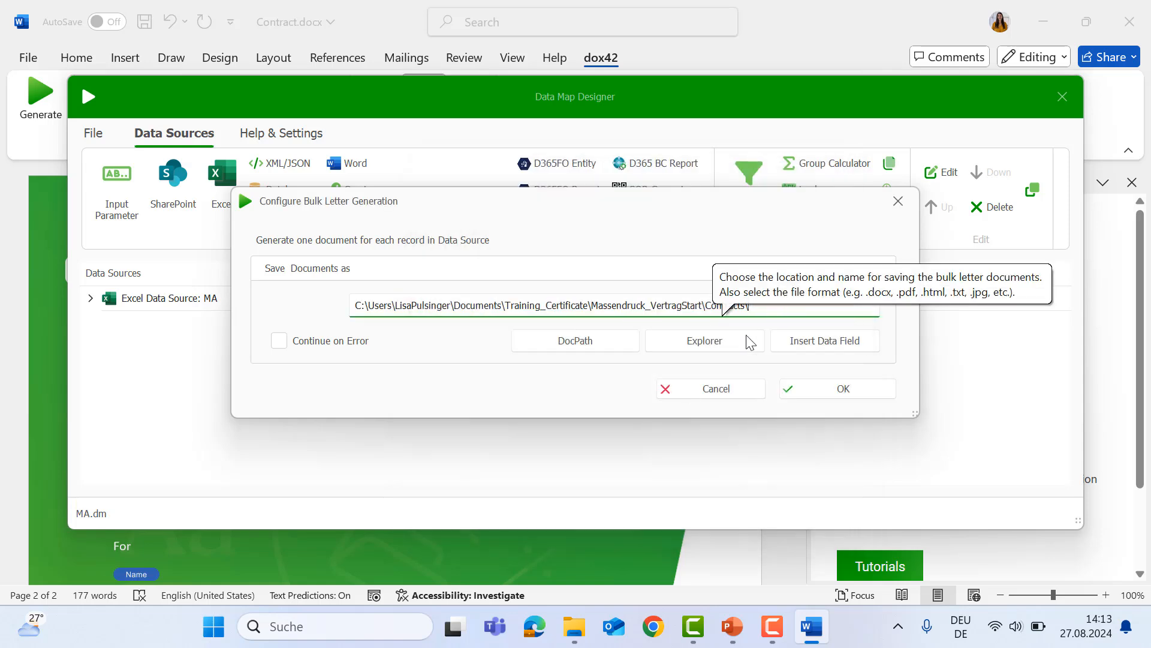
Insert the Name data field from the MA data source into the save path for the bulk letter documents
{"action": "left_click", "coordinate": [806, 345]}
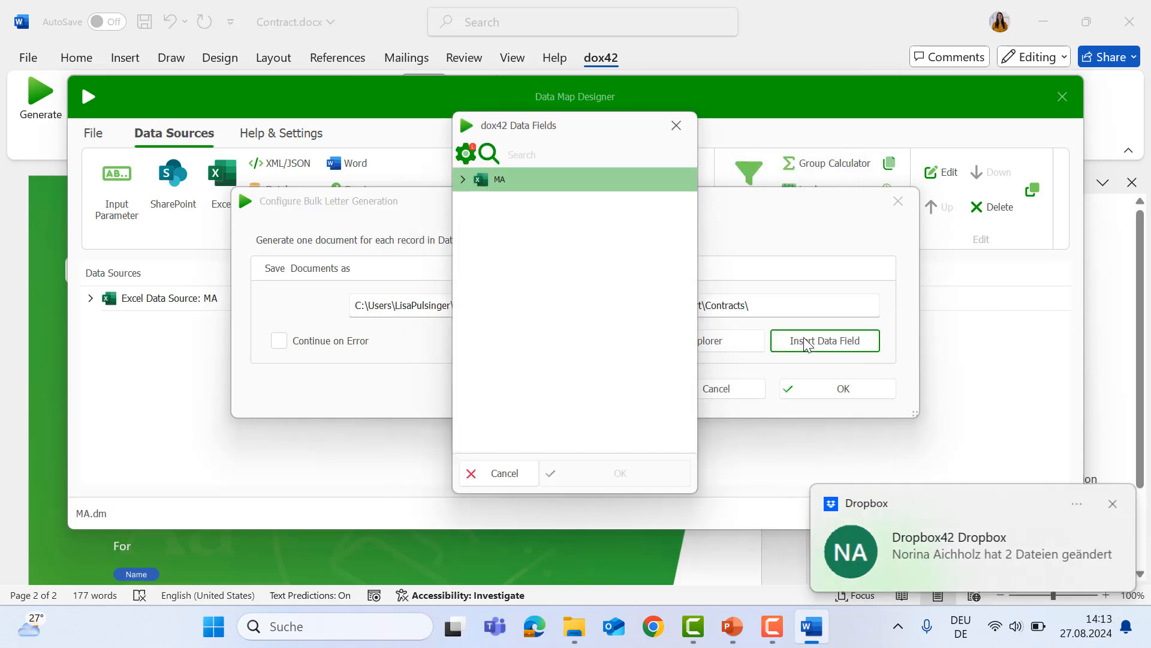
{"action": "left_click", "coordinate": [463, 181]}
{"action": "left_click", "coordinate": [527, 233]}
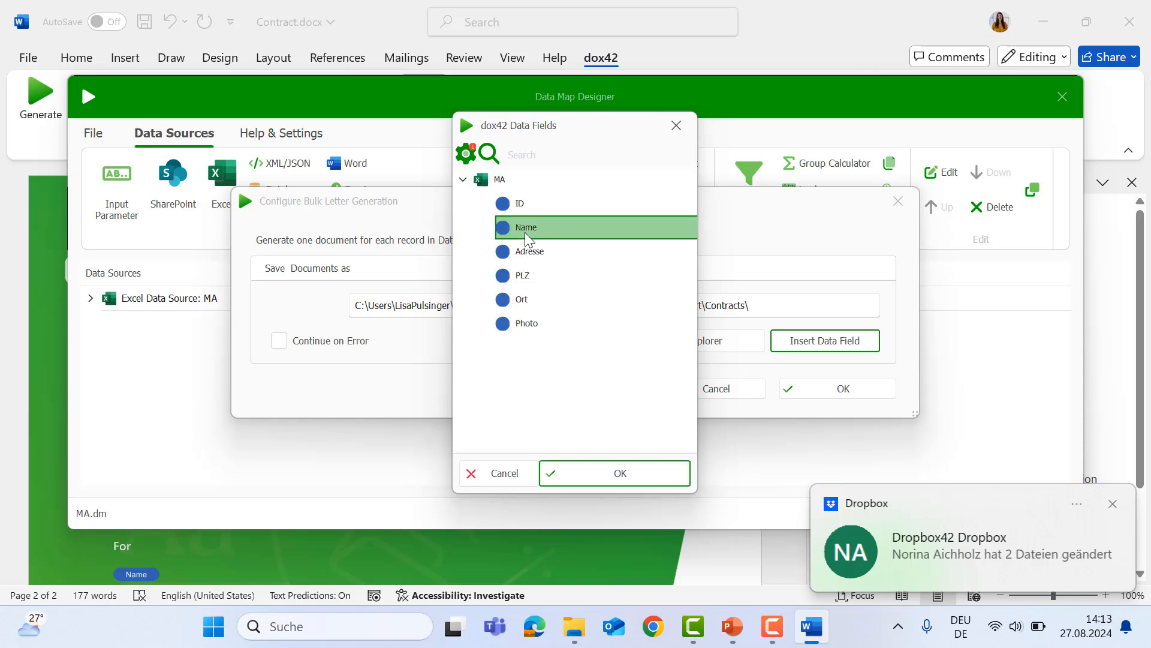
{"action": "left_click", "coordinate": [621, 473]}
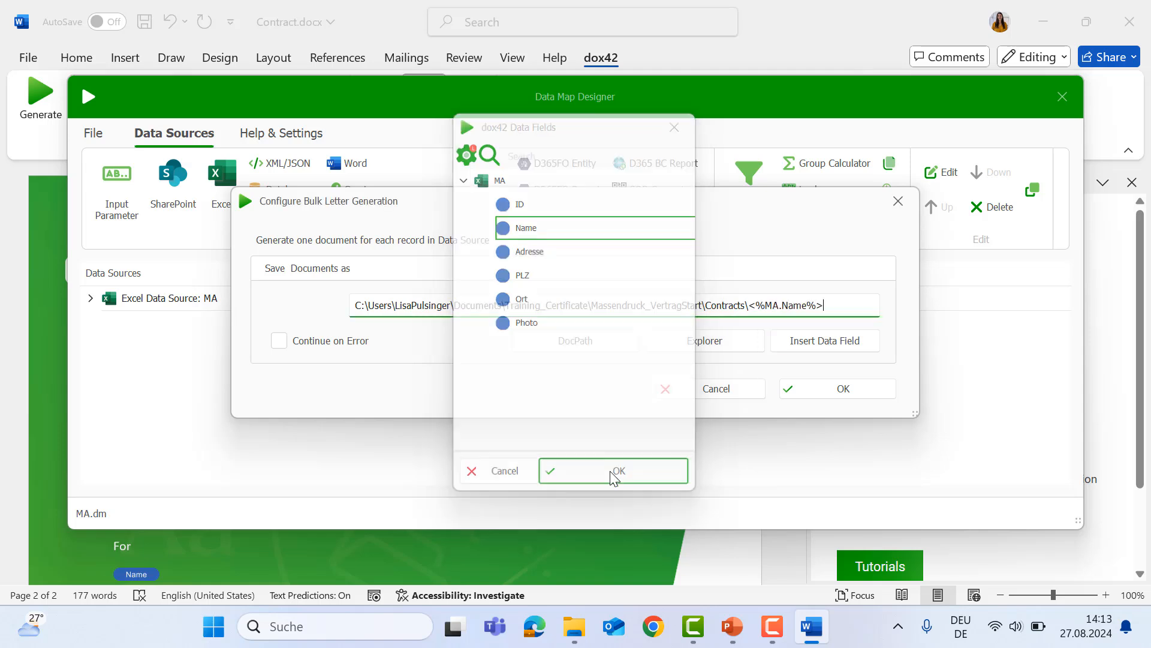
Complete the bulk letter file name as Contract_<%MA.Name%>.pdf, confirm the configuration, and close the Data Map Designer
{"action": "left_click", "coordinate": [751, 304]}
{"action": "type", "text": "Contra"}
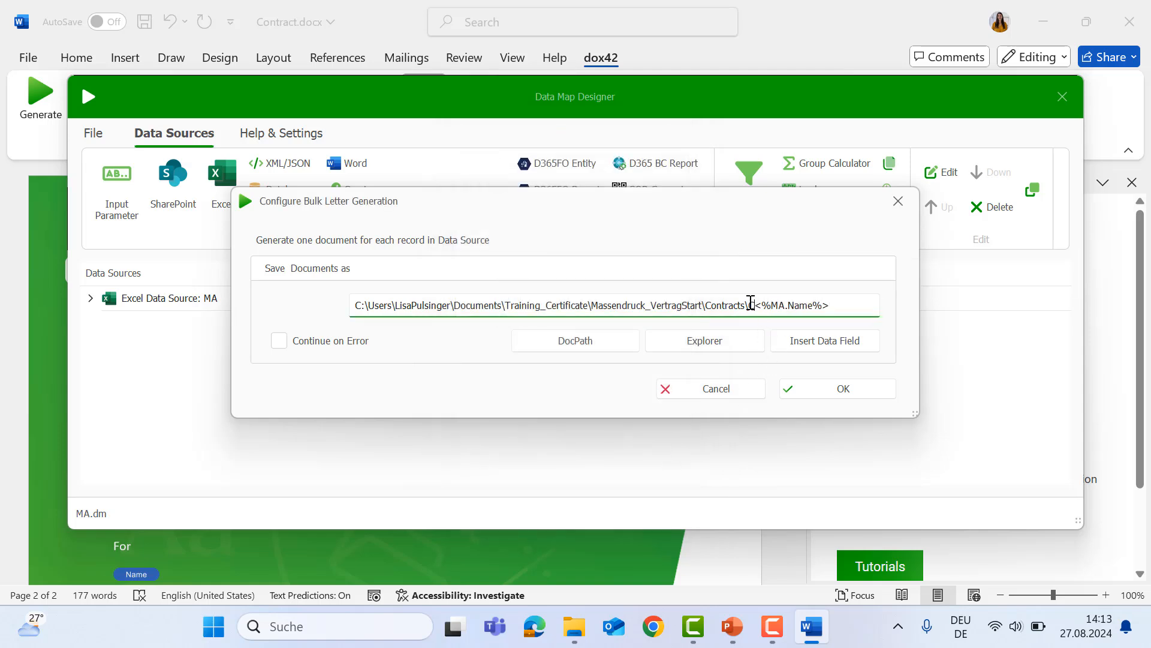
{"action": "type", "text": "ct_"}
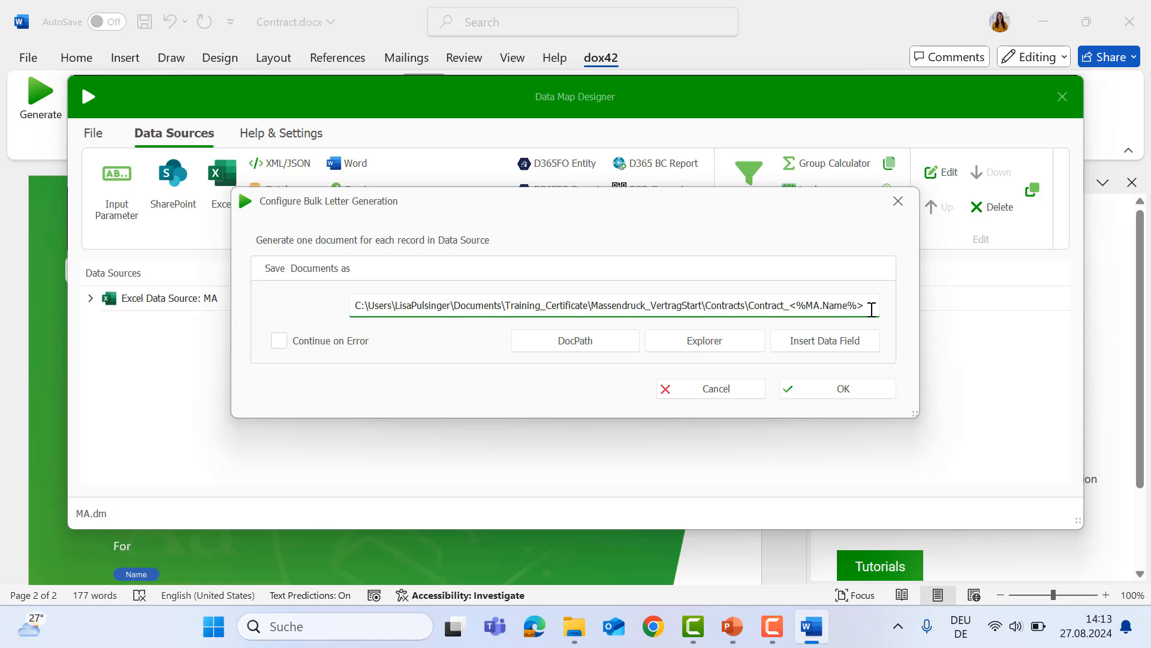
{"action": "left_click_drag", "start_coordinate": [842, 301], "coordinate": [915, 290]}
{"action": "left_click", "coordinate": [830, 304]}
{"action": "left_click", "coordinate": [816, 383]}
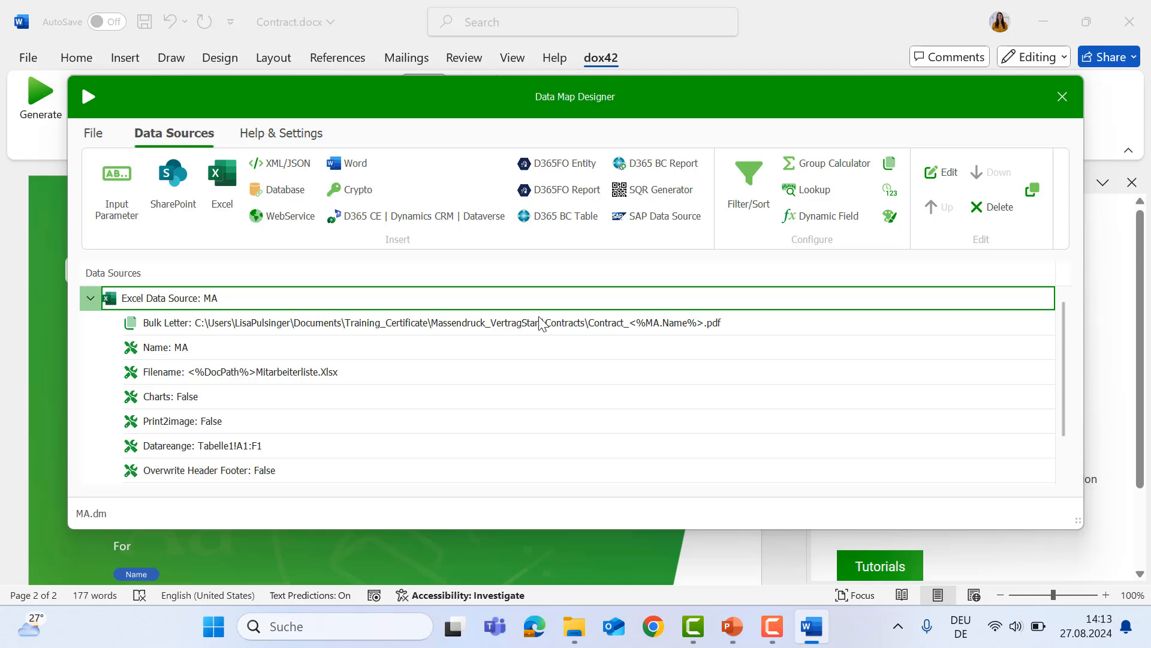
{"action": "left_click", "coordinate": [1059, 95]}
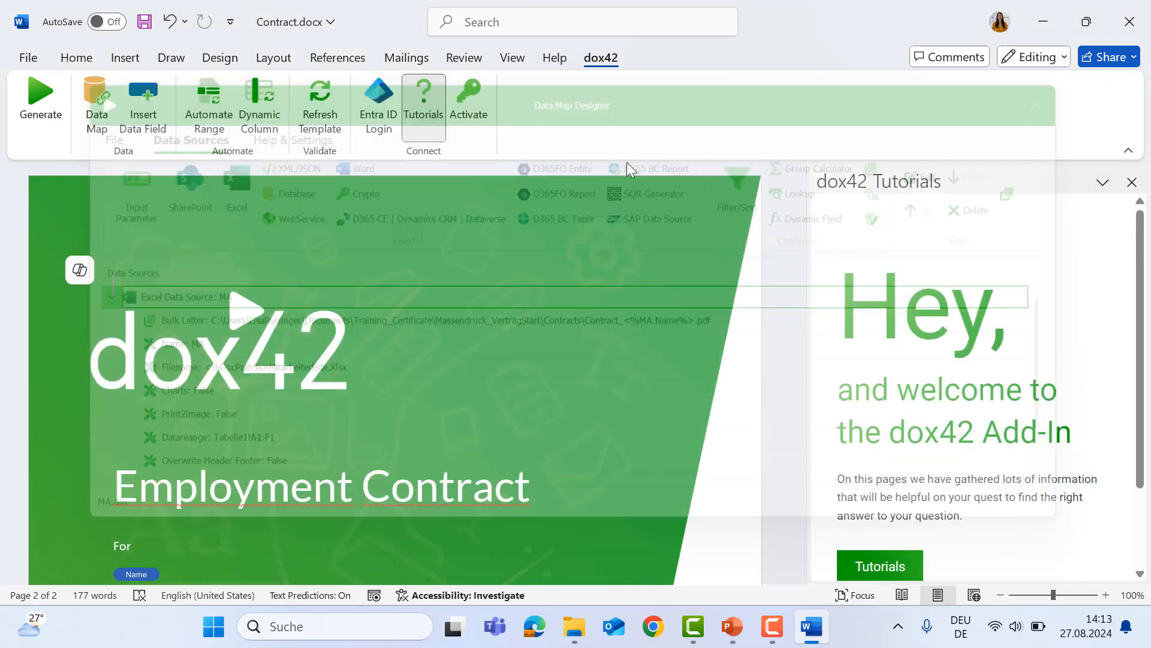
Generate the bulk letter contracts for all records in the MA data source, allowing the template to be saved first
{"action": "left_click", "coordinate": [40, 130]}
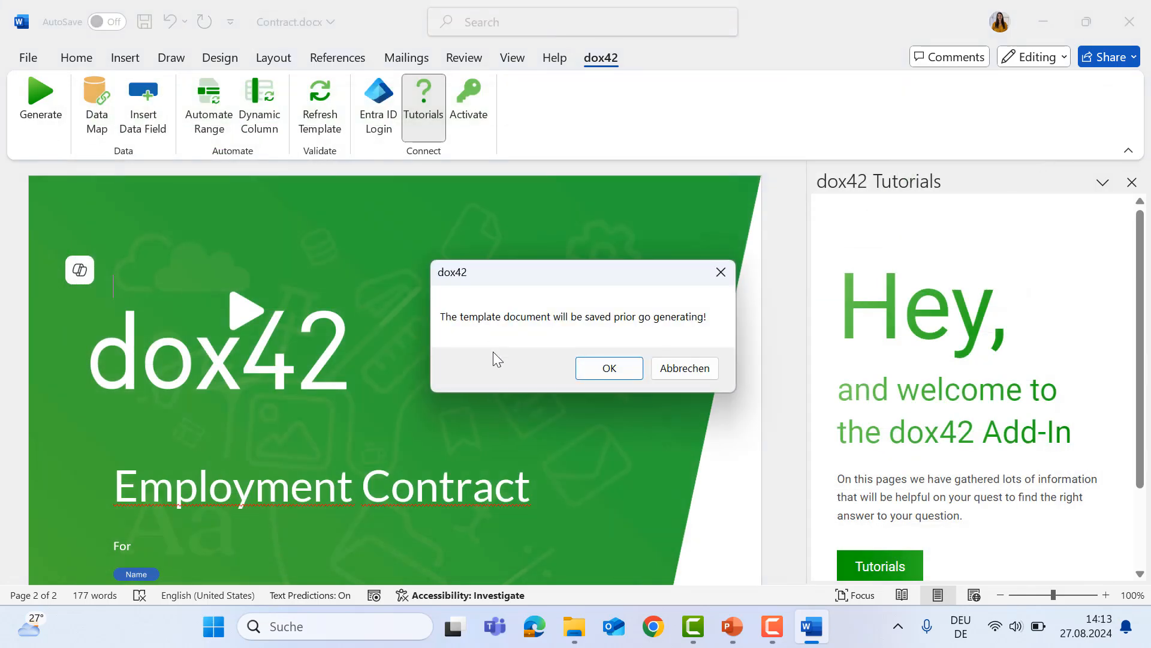
{"action": "left_click", "coordinate": [596, 368]}
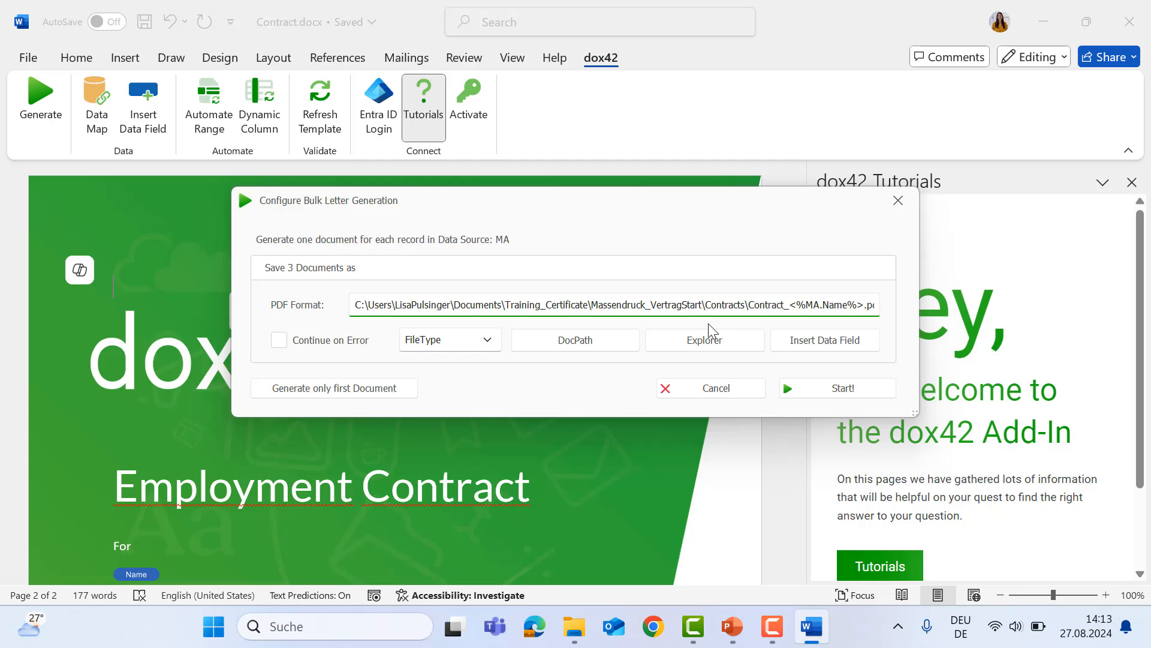
{"action": "left_click", "coordinate": [862, 395]}
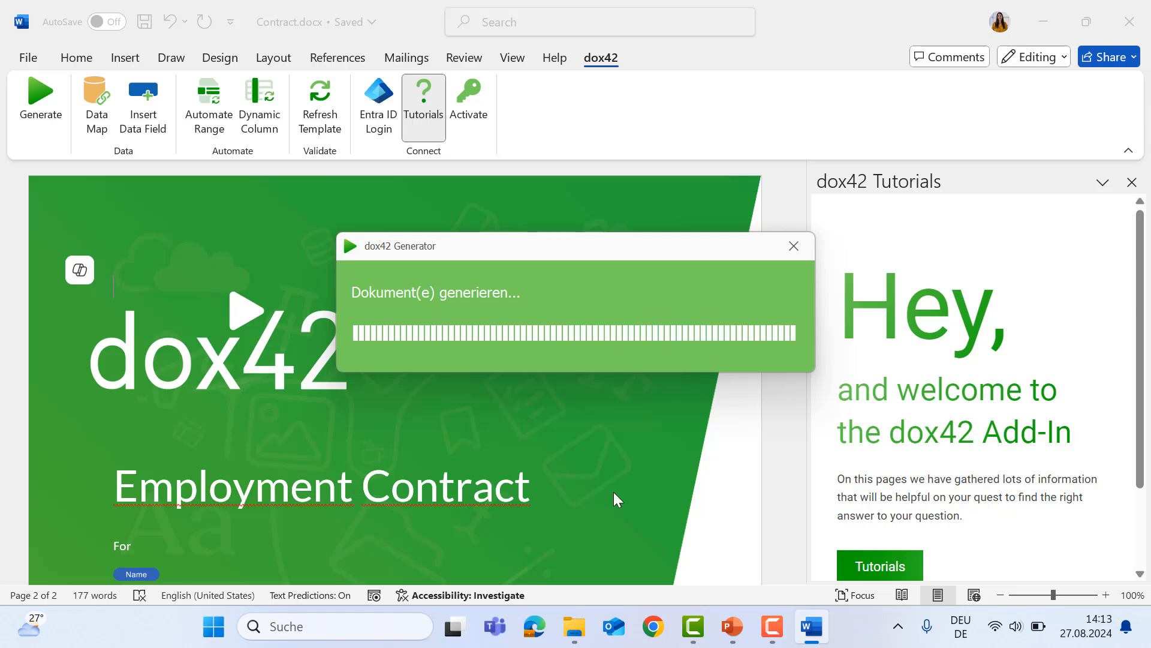
Open the Contracts folder in Massendruck_VertragStart and review the second generated PDF contract, then close it
{"action": "left_click", "coordinate": [575, 626]}
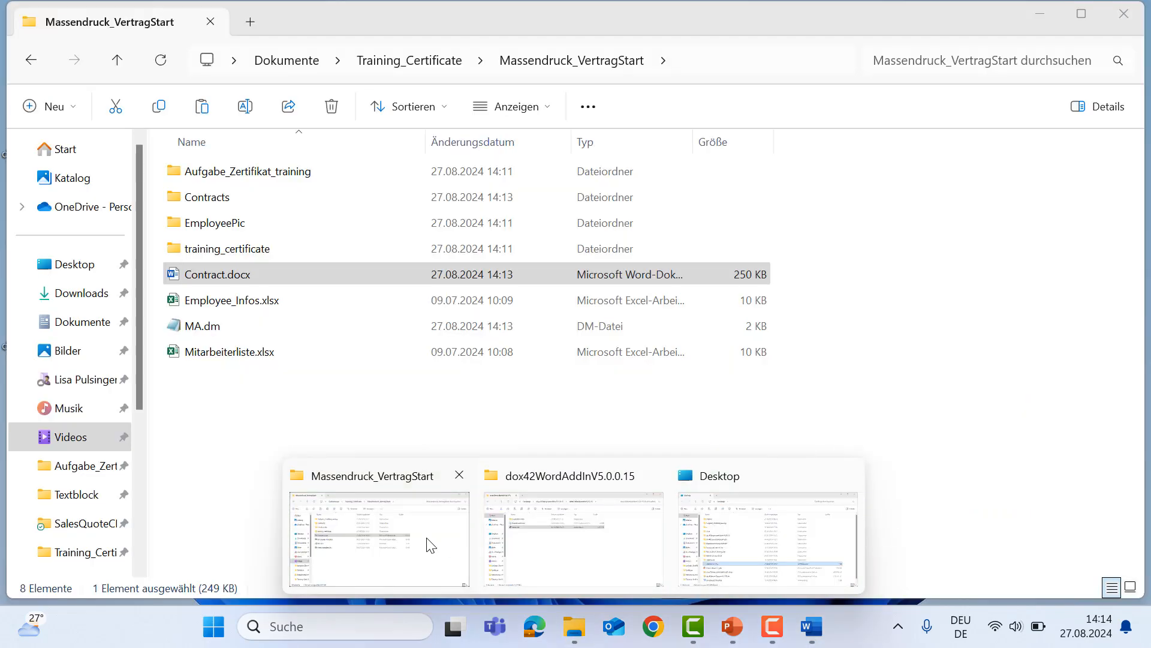
{"action": "left_click", "coordinate": [431, 545]}
{"action": "double_click", "coordinate": [331, 199]}
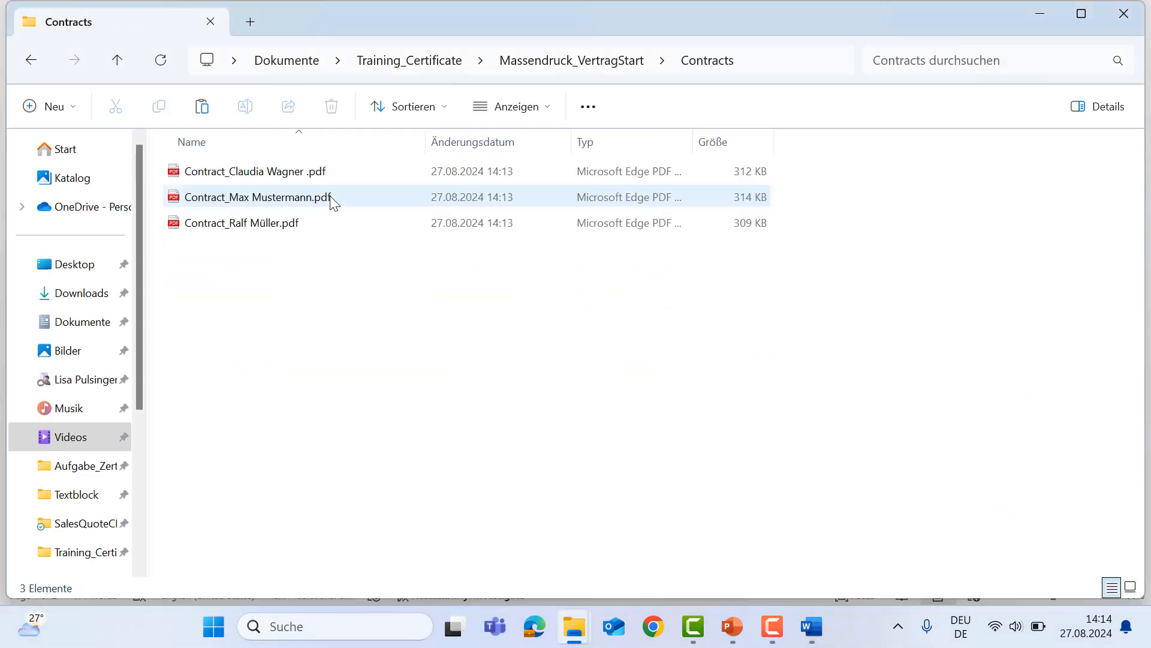
{"action": "double_click", "coordinate": [271, 199]}
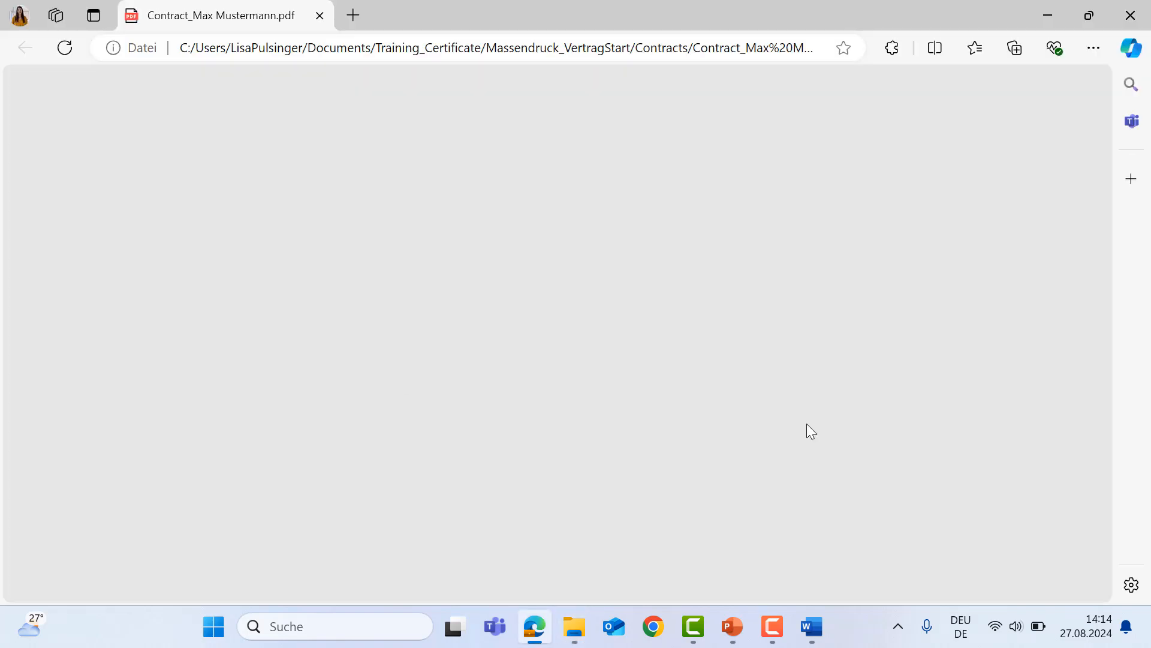
{"action": "scroll", "coordinate": [851, 454], "scroll_direction": "down", "scroll_amount": 4}
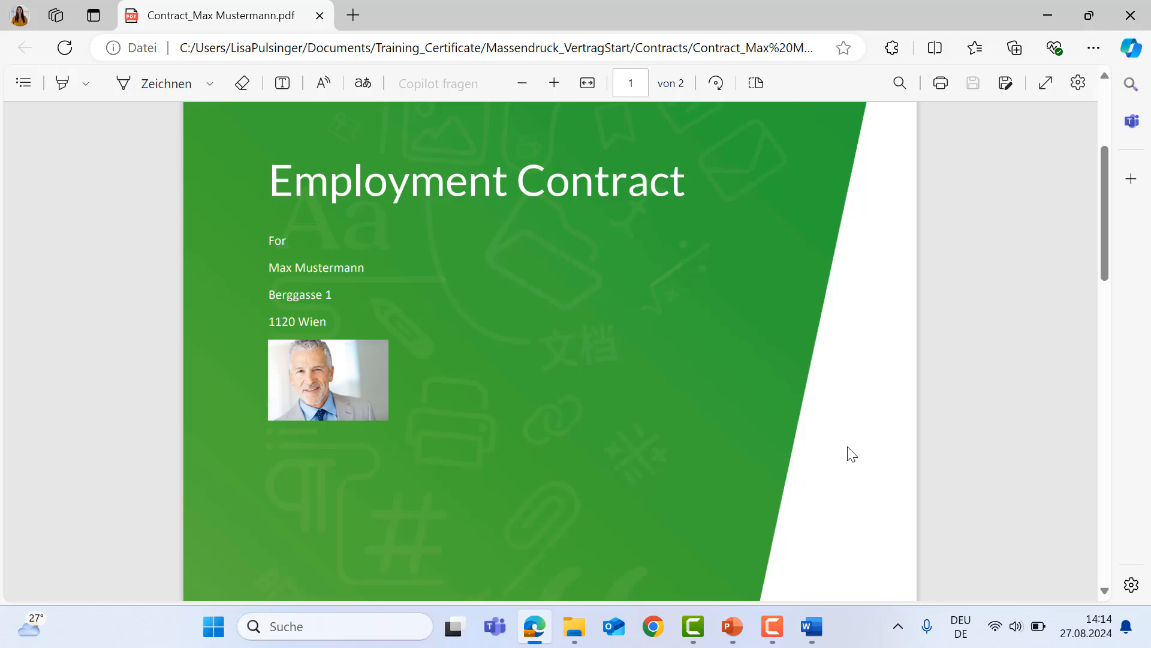
{"action": "scroll", "coordinate": [851, 454], "scroll_direction": "up", "scroll_amount": 4}
{"action": "left_click", "coordinate": [1130, 15]}
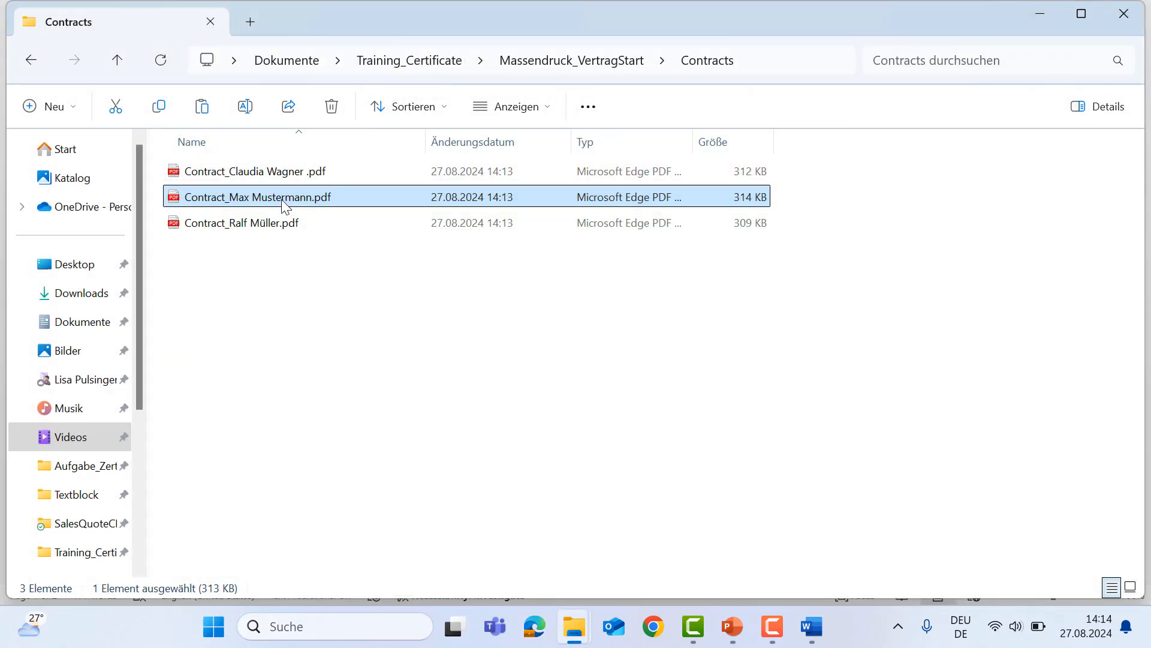
Review the third generated PDF contract in the Contracts folder, close it, and return to Contract.docx in Word
{"action": "double_click", "coordinate": [265, 224]}
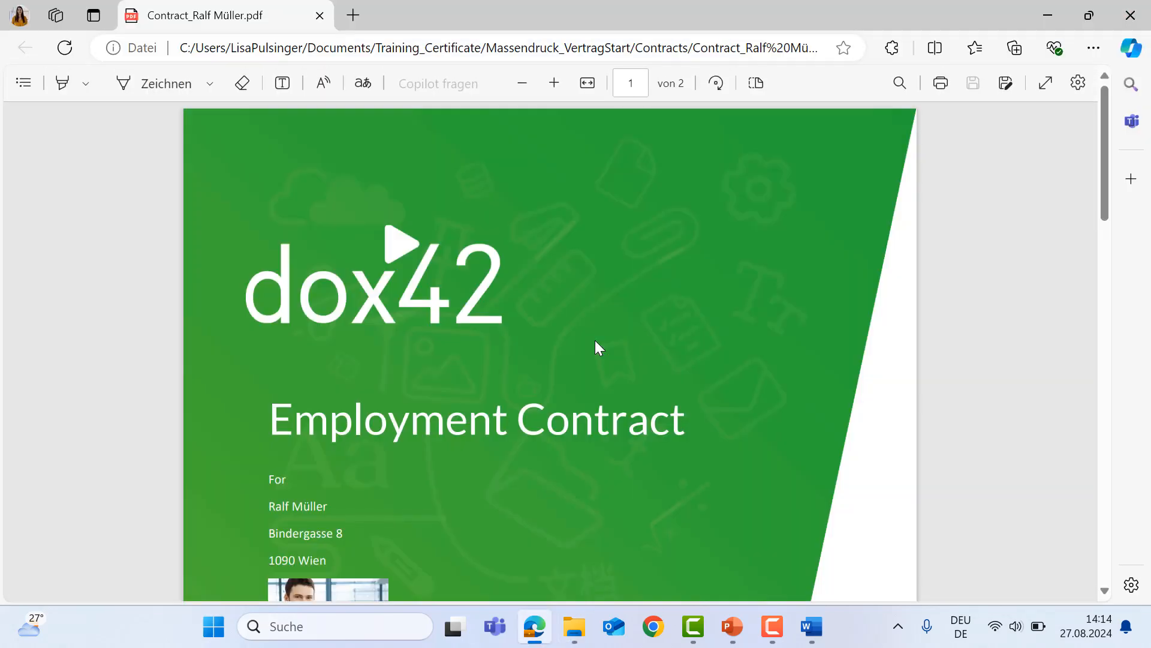
{"action": "scroll", "coordinate": [595, 341], "scroll_direction": "down", "scroll_amount": 3}
{"action": "scroll", "coordinate": [595, 340], "scroll_direction": "up", "scroll_amount": 3}
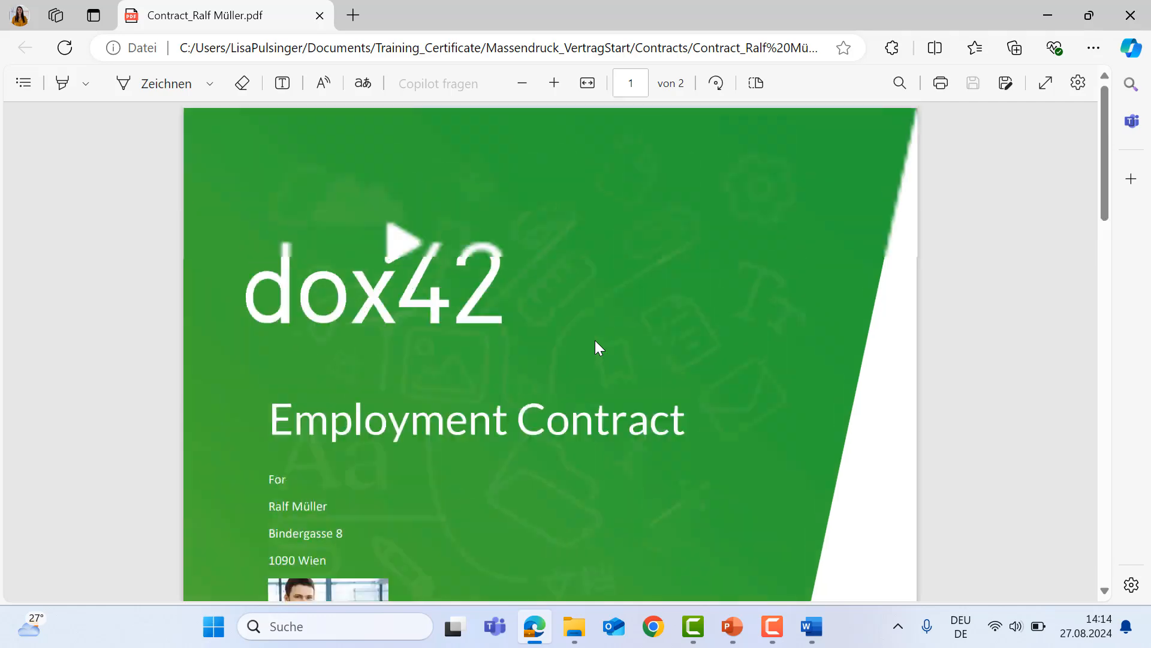
{"action": "left_click", "coordinate": [1147, 7]}
{"action": "left_click", "coordinate": [822, 620]}
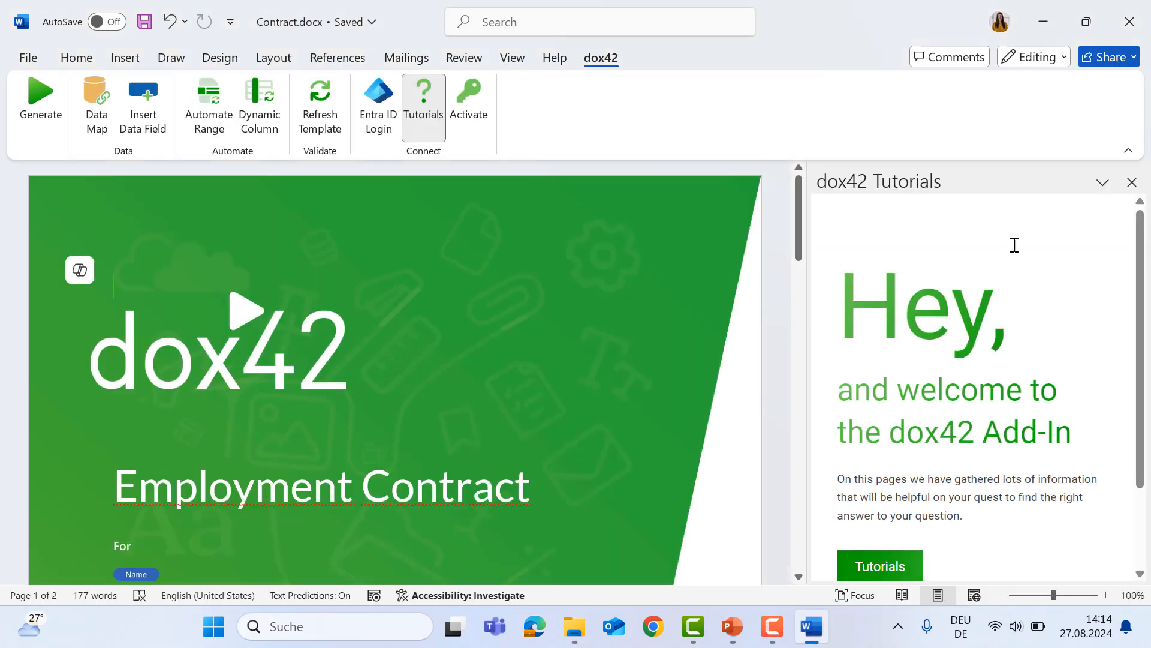